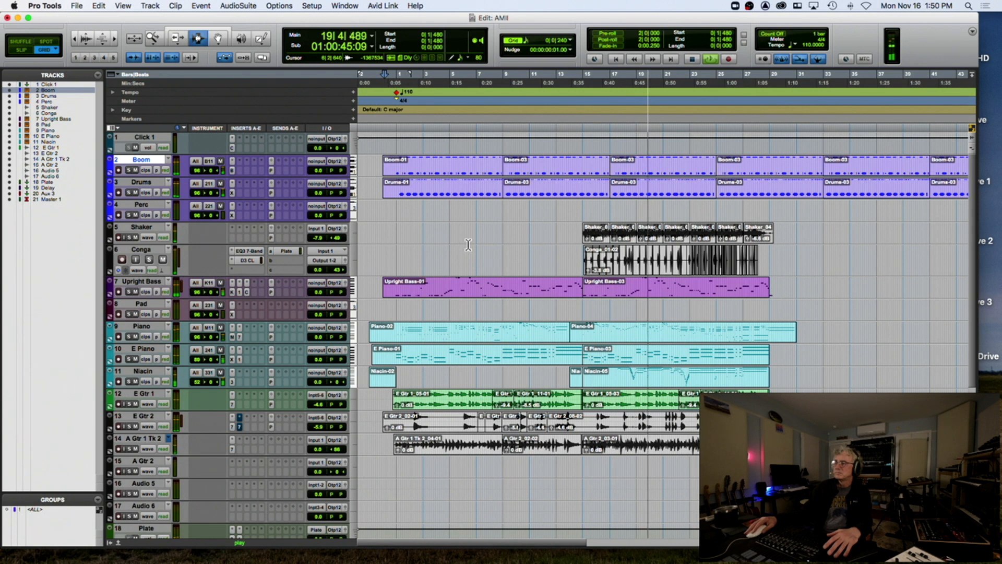
Play the session back from just before bar 1, zooming out on the arrangement
key(space)
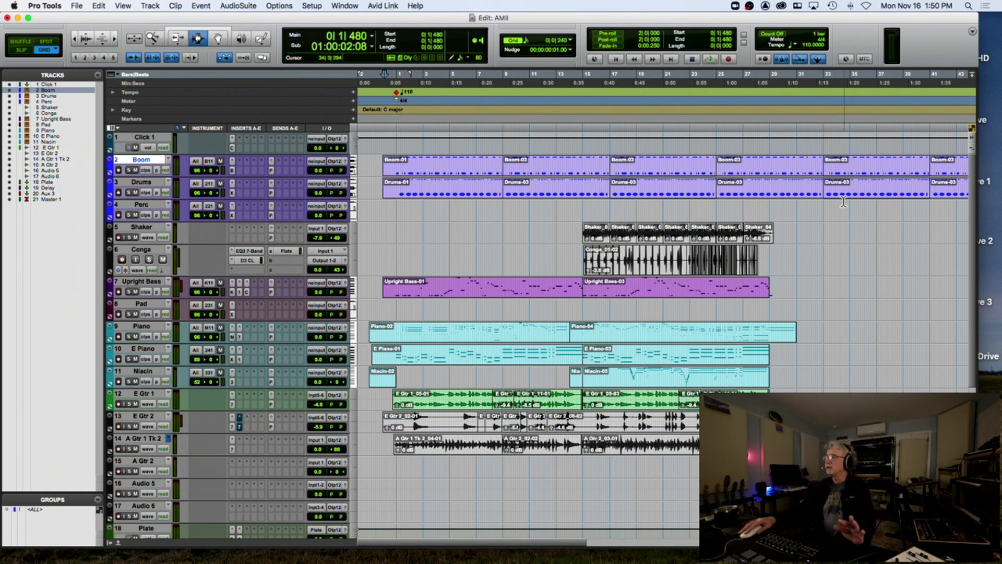
click(396, 123)
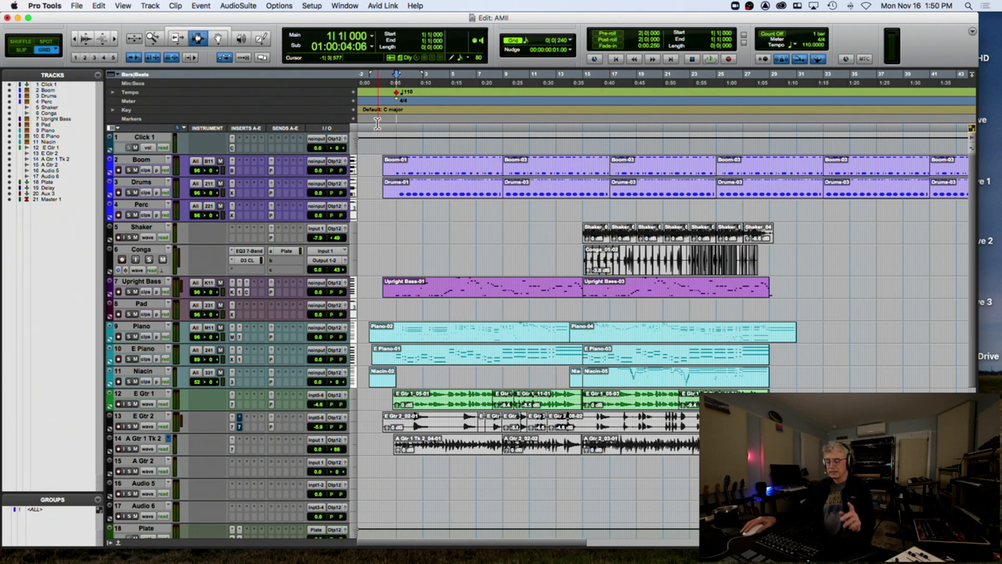
key(space)
key(super+bracketleft)
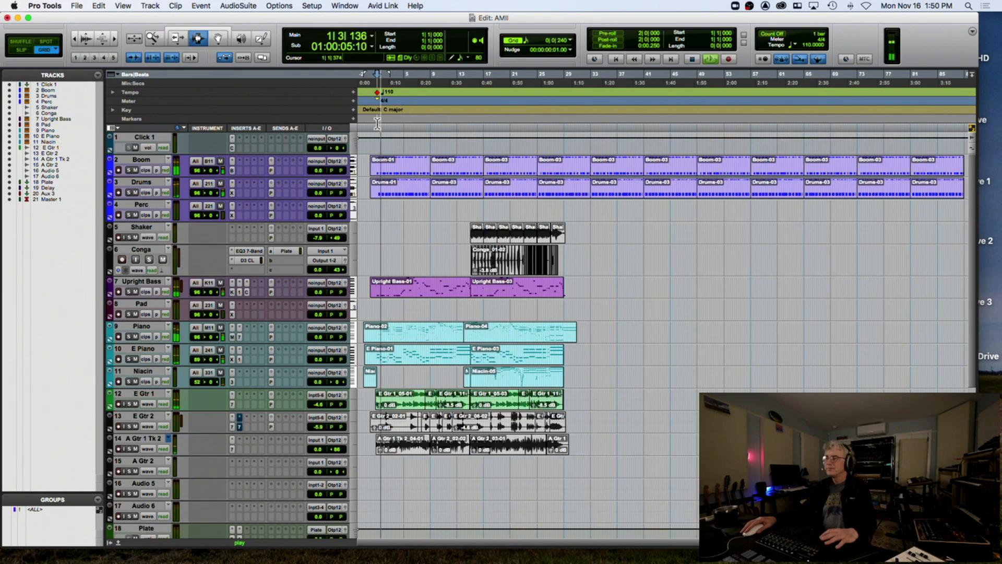
key(space)
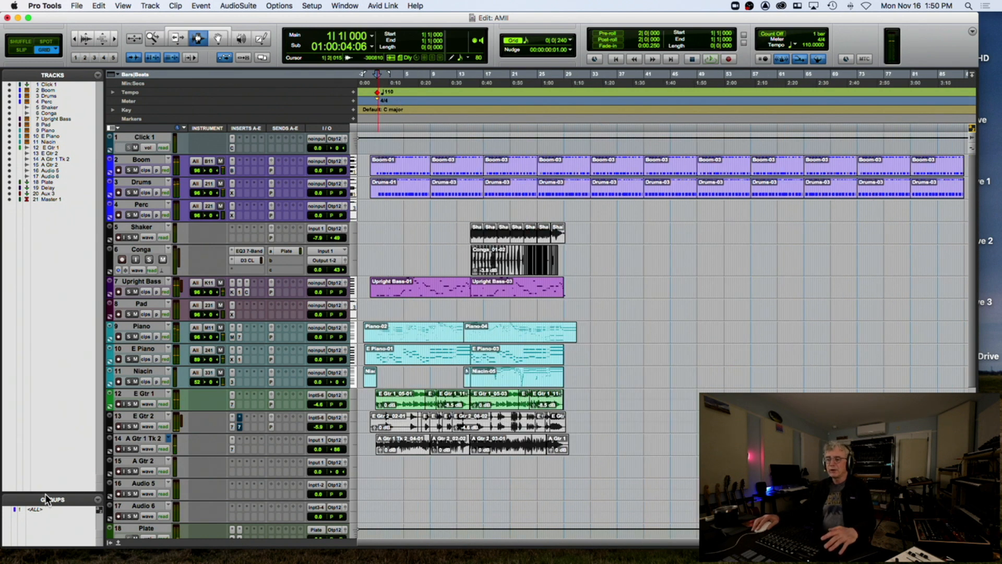
Enlarge the Groups pane and select all tracks from bar 1 to bar 97
drag(61, 434, 68, 384)
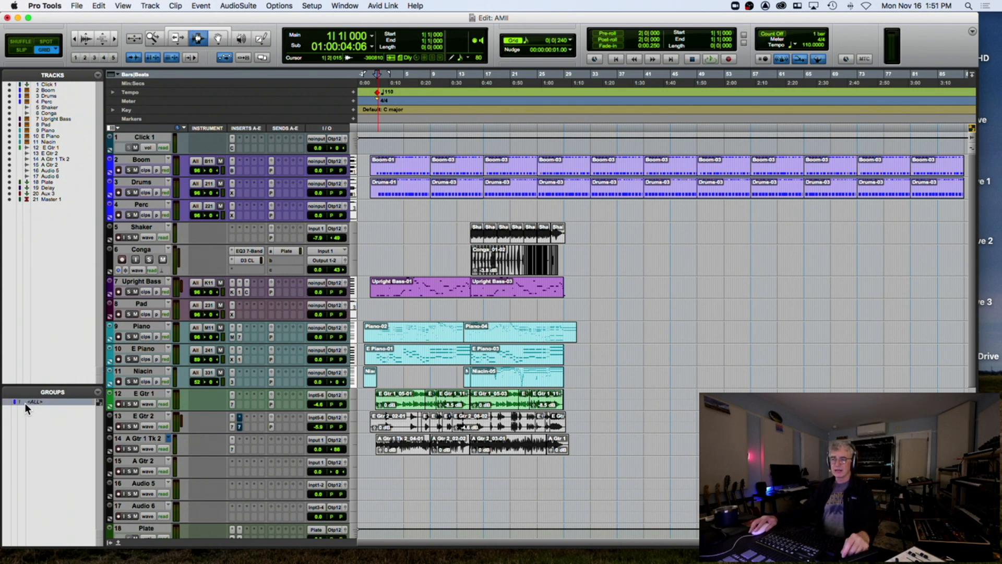
click(8, 403)
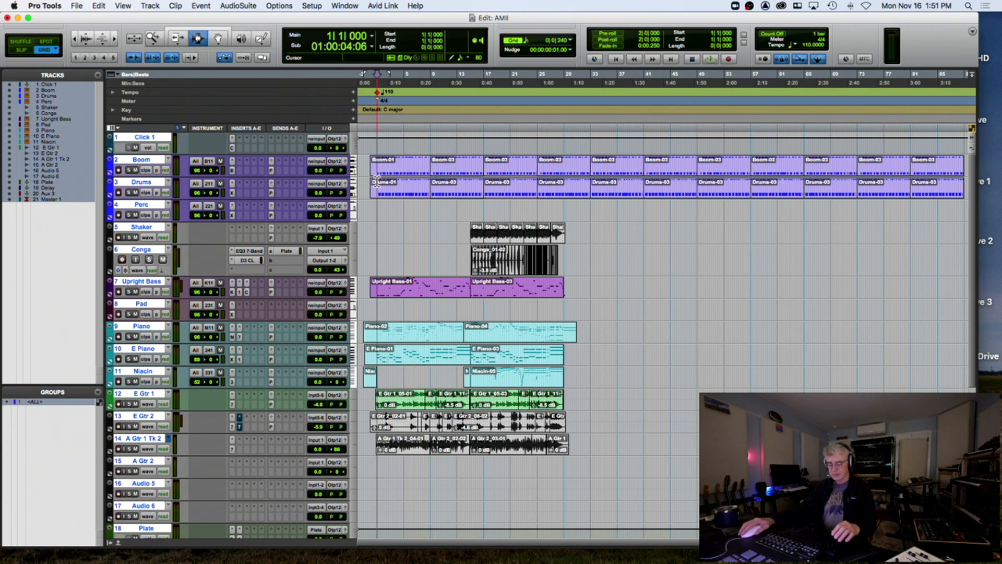
key(r)
key(r)
shift+click(514, 188)
shift+click(522, 188)
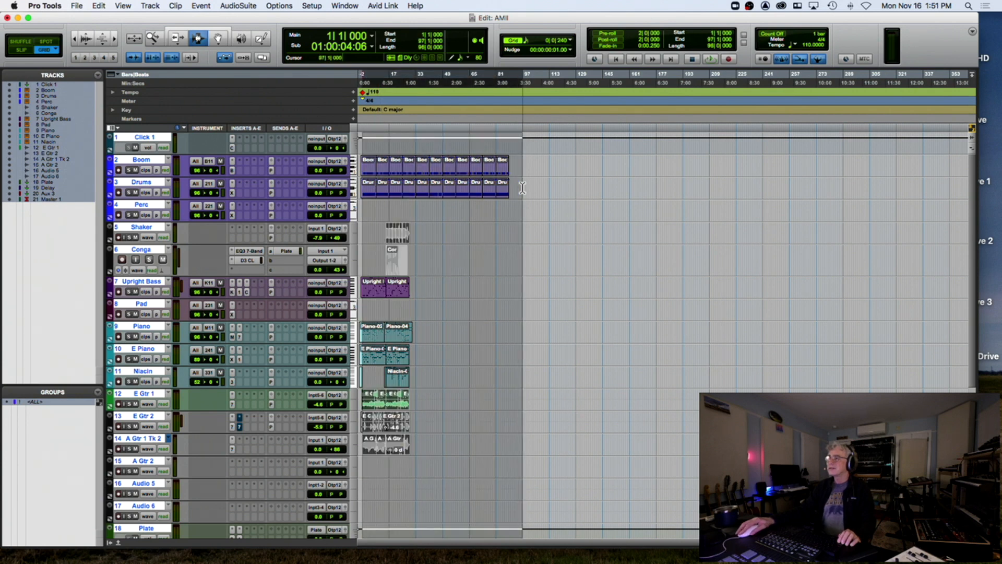
key(t)
key(t)
key(t)
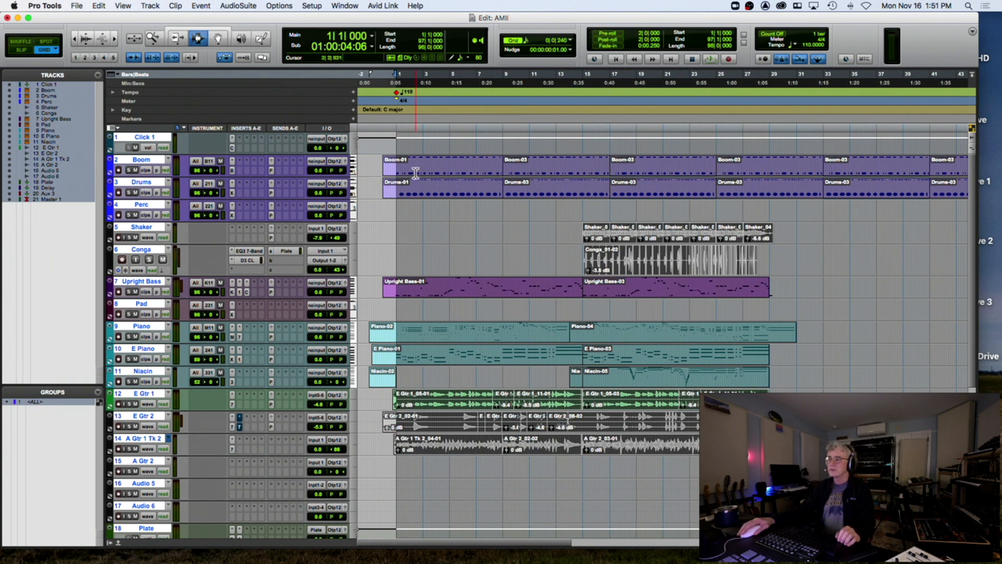
key(t)
key(t)
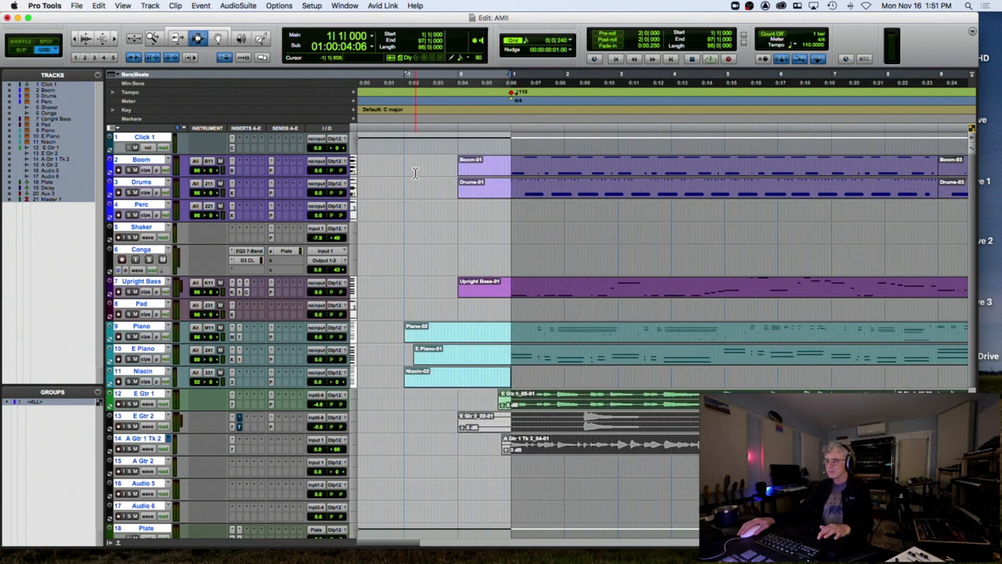
Move the selection start to bar 0 and separate the Piano, E Piano and Niacin clips there
shift+click(459, 167)
drag(460, 170, 456, 172)
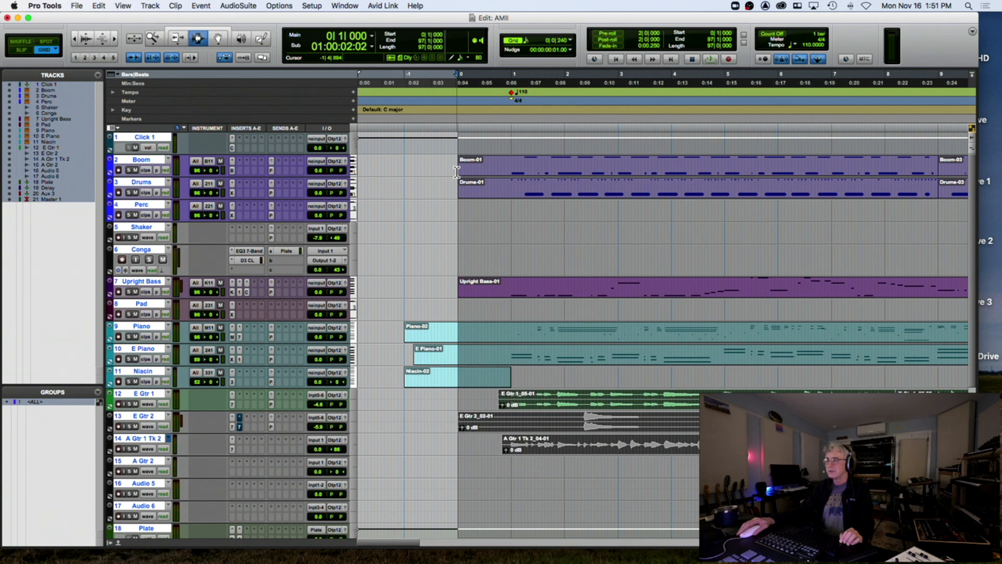
key(super+e)
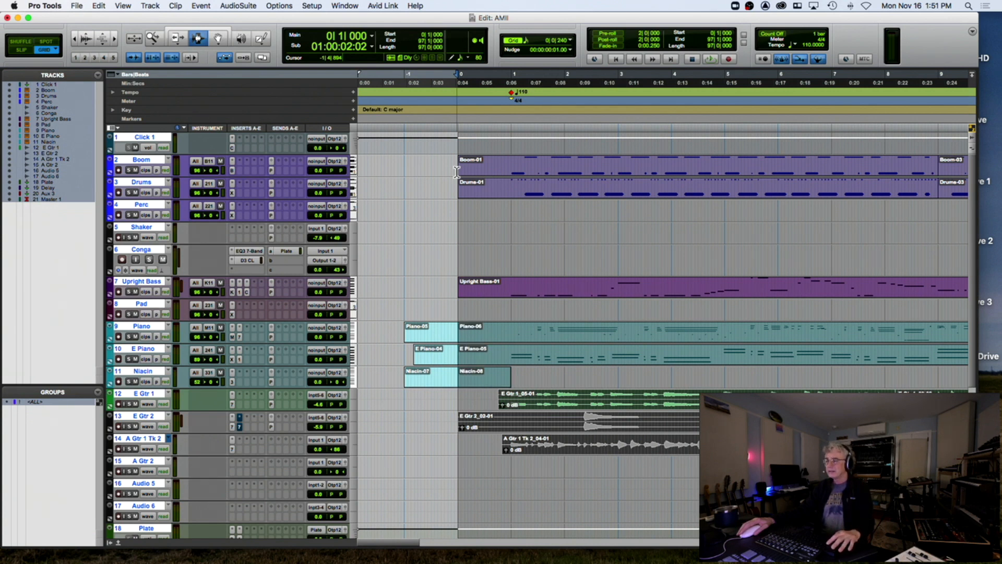
Try shifting the clips later by 0|4|000, then undo the shift
key(alt+h)
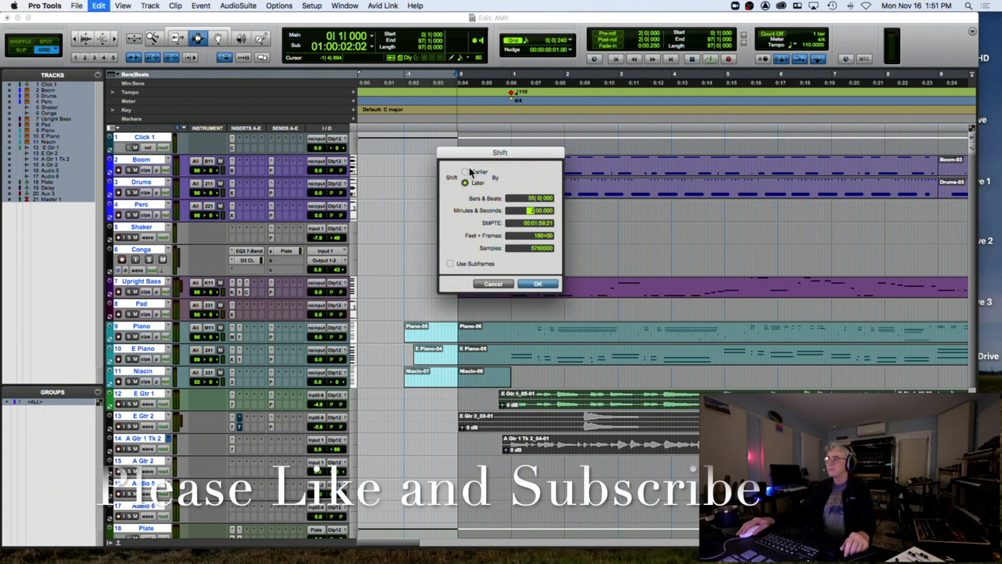
click(526, 198)
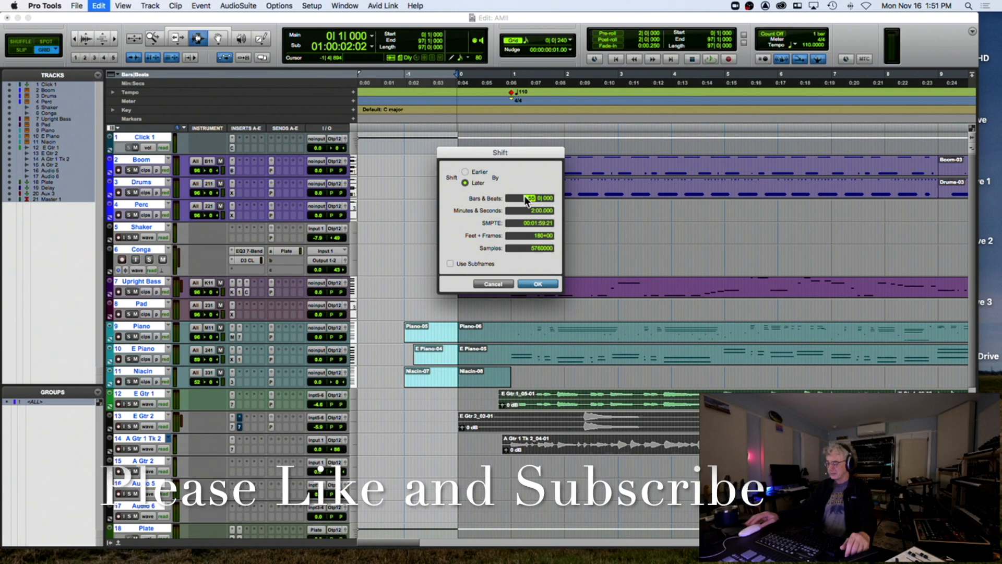
text(0)
click(536, 197)
text(4)
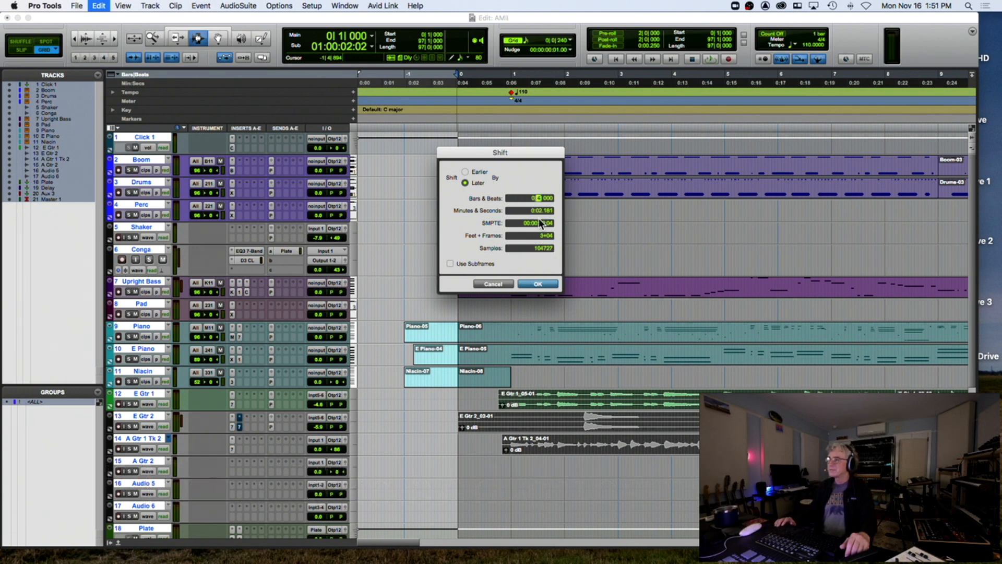
key(Return)
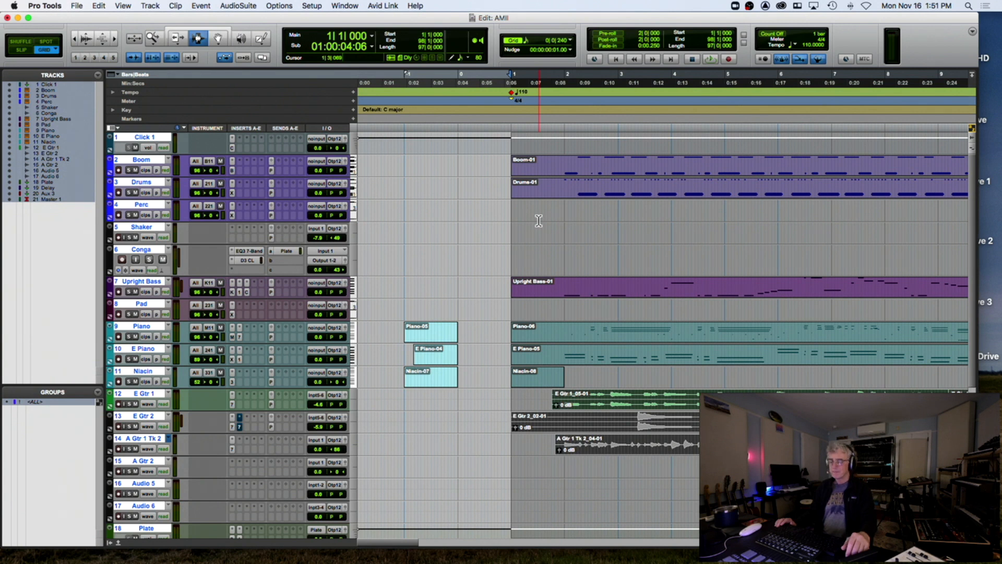
key(super+z)
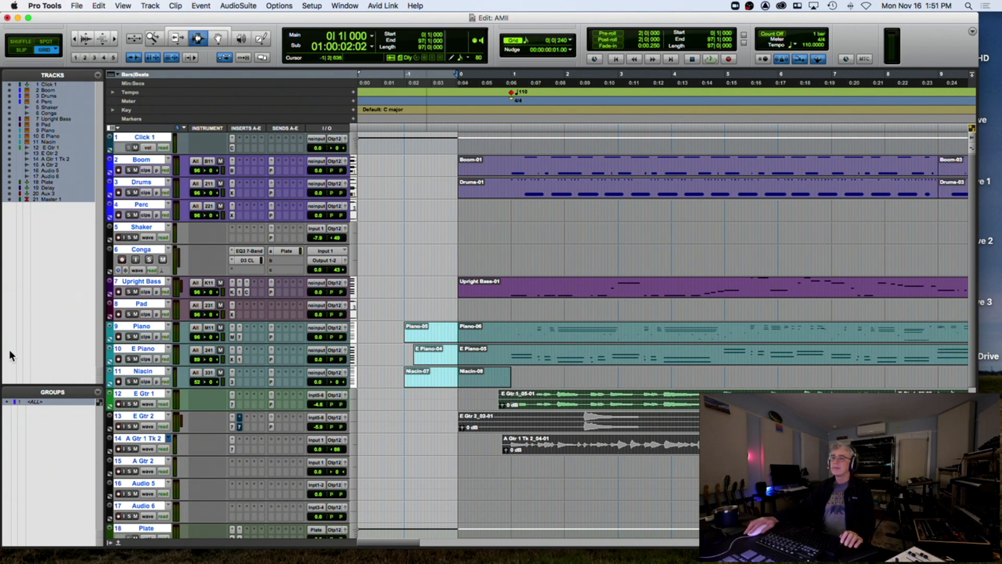
Select tracks Boom through Audio 6 from bar 0 to the end of the song
click(459, 191)
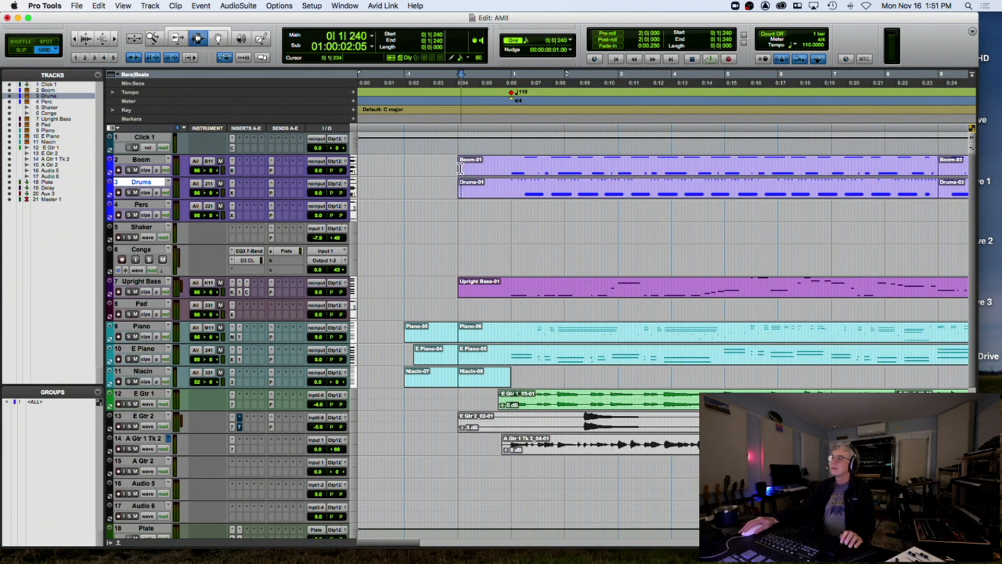
click(457, 164)
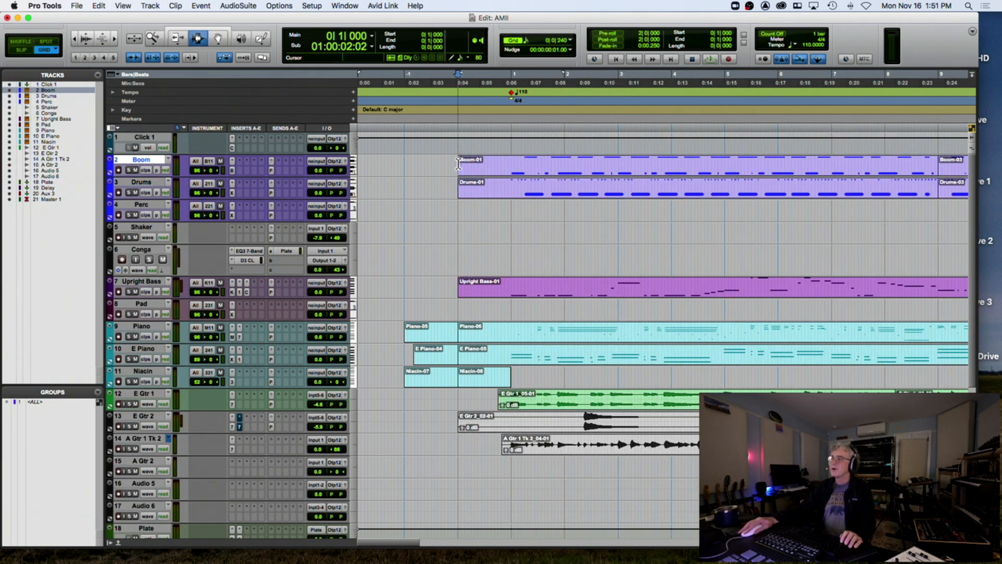
drag(457, 165, 459, 525)
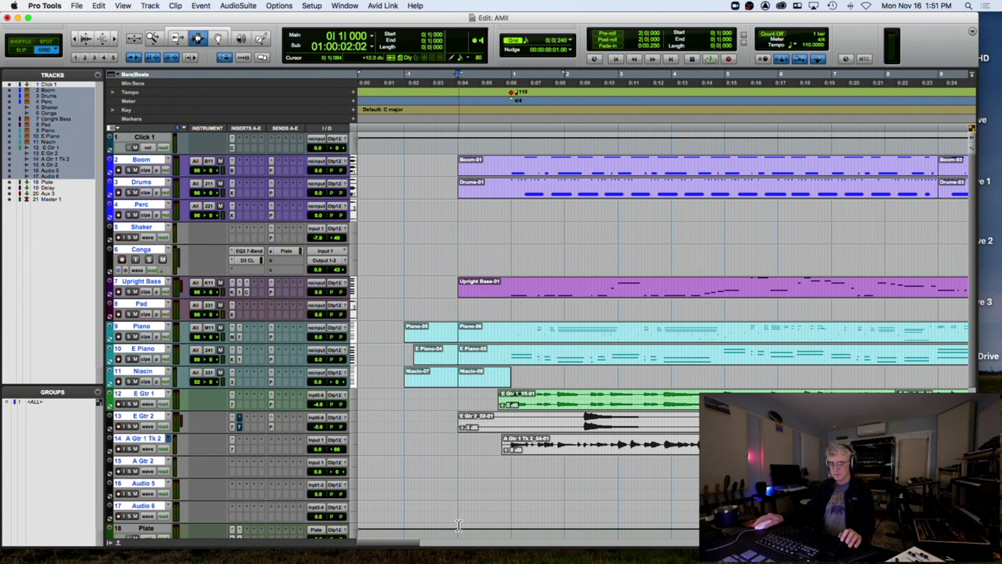
key(r)
key(r)
key(r)
key(r)
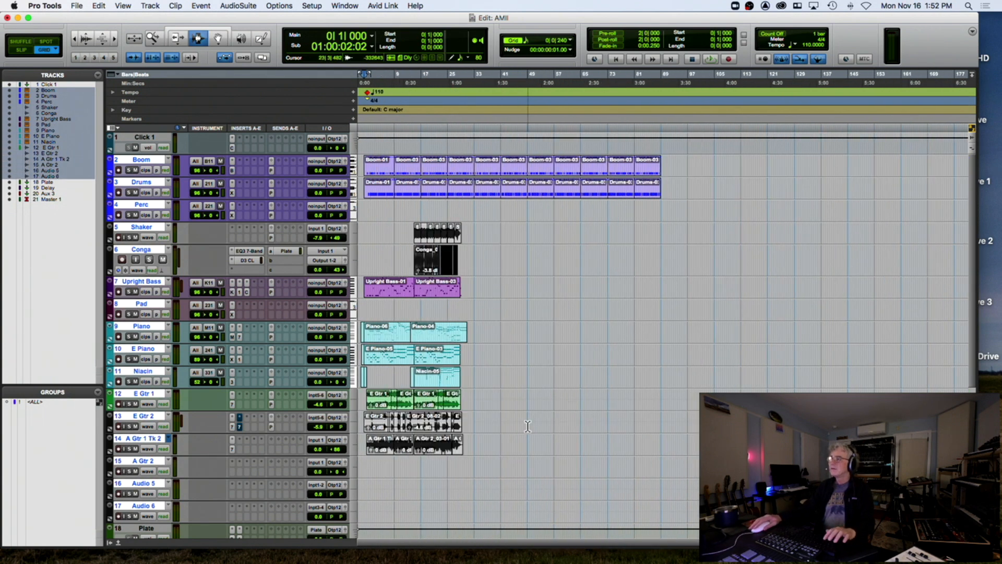
shift+click(671, 306)
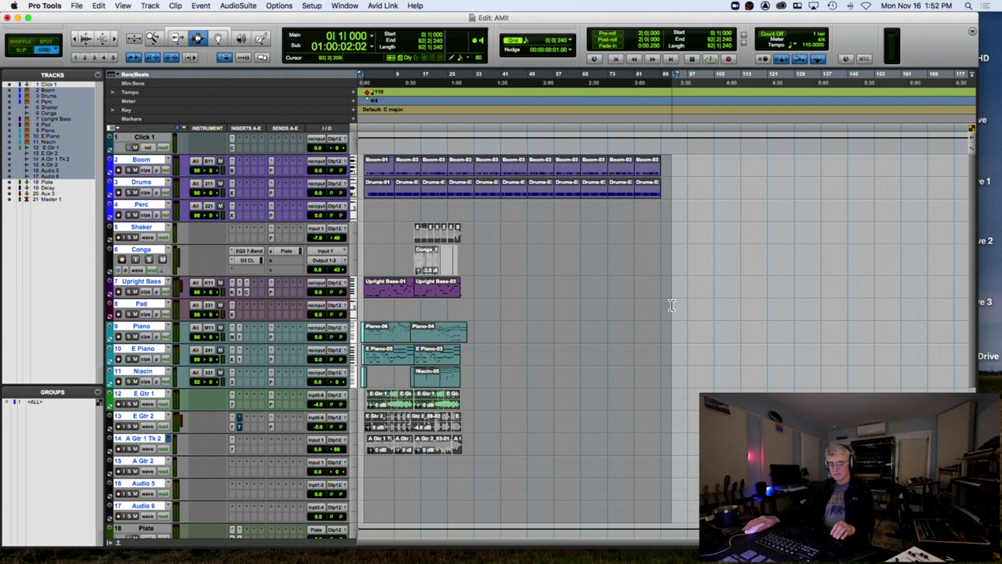
Shift the selected clips 4 bars later, then zoom in around bar 4
key(alt+h)
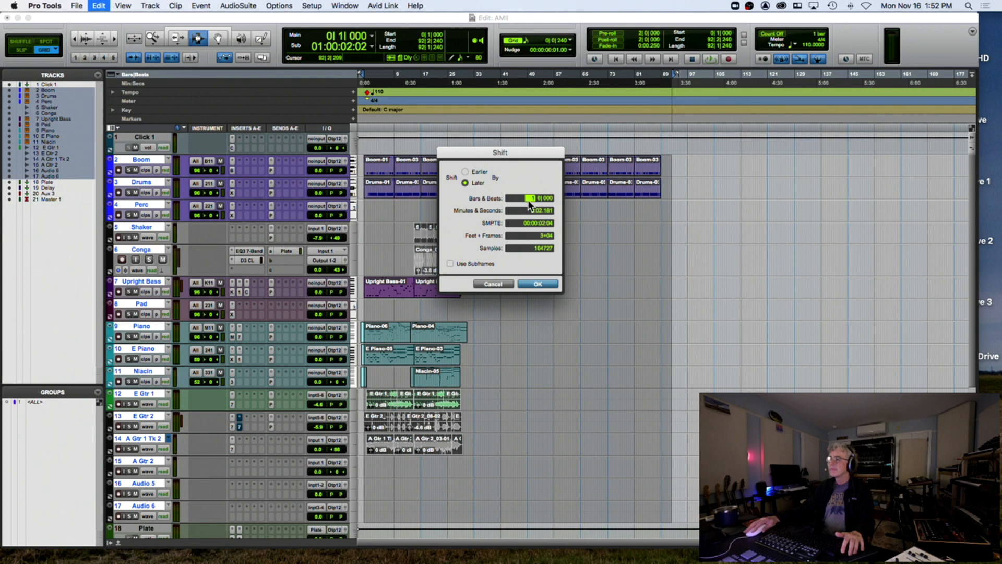
text(4)
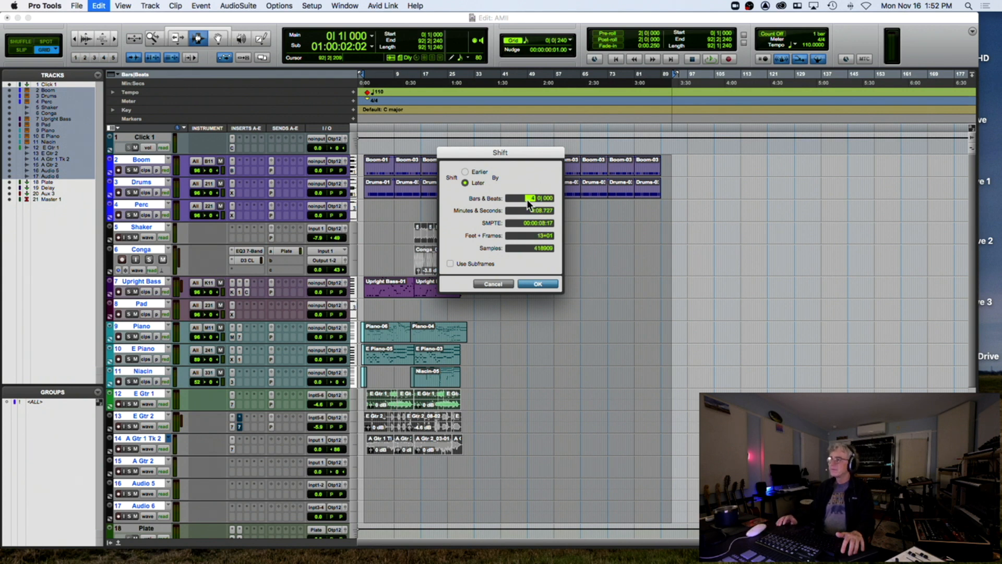
key(Return)
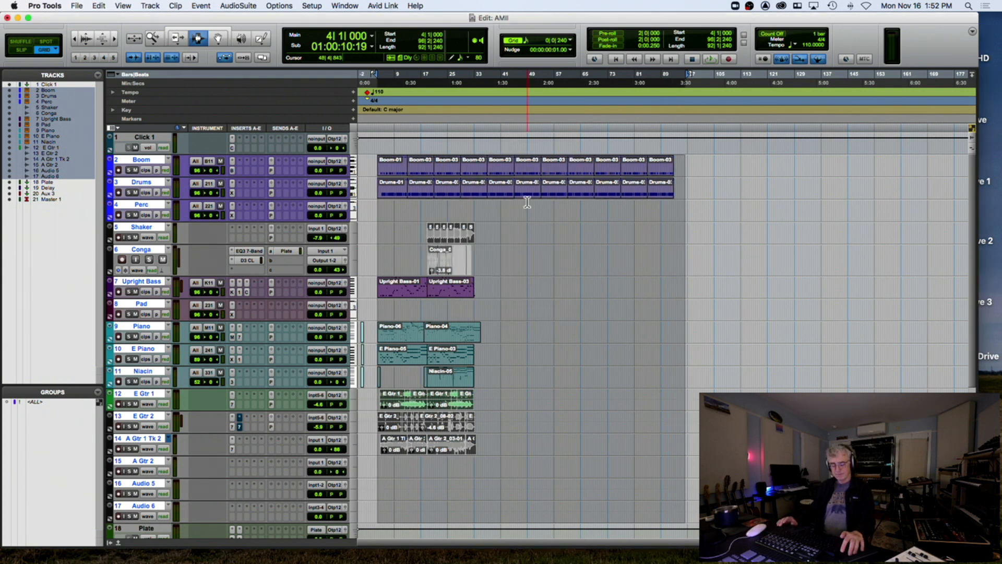
key(alt+h)
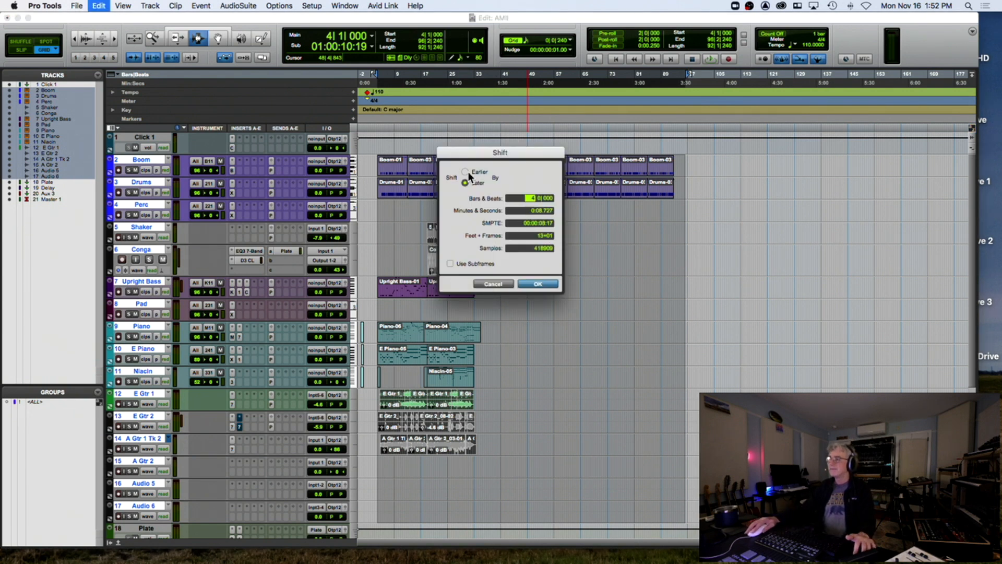
click(490, 284)
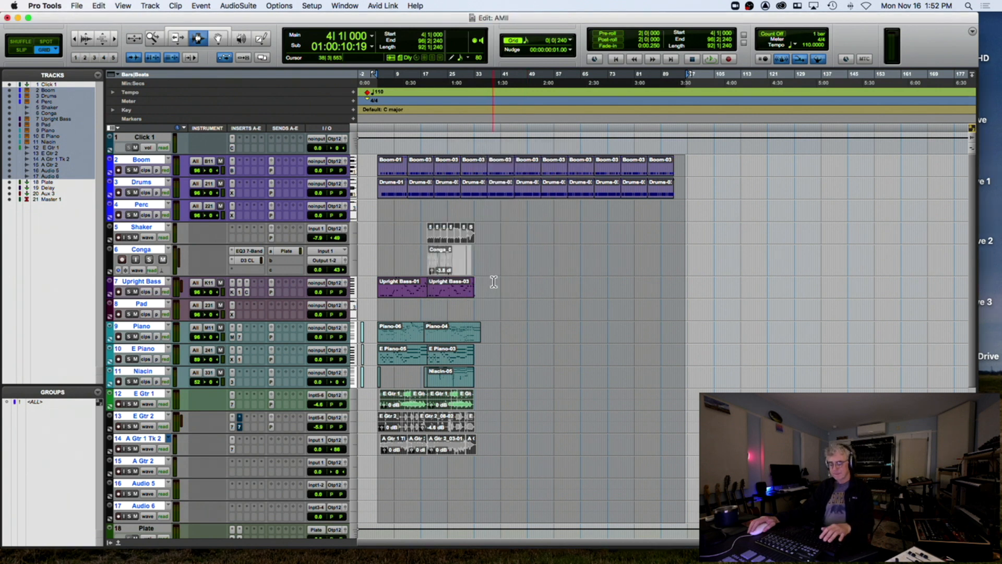
key(t)
key(t)
key(t)
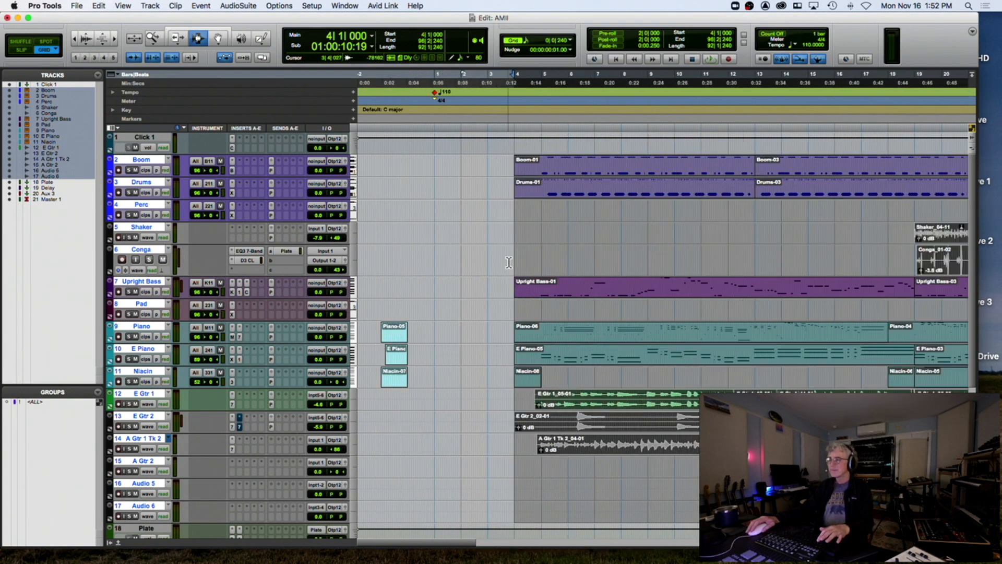
Fill the empty Boom and Drums intro before bar 5 with the copied clips
click(542, 169)
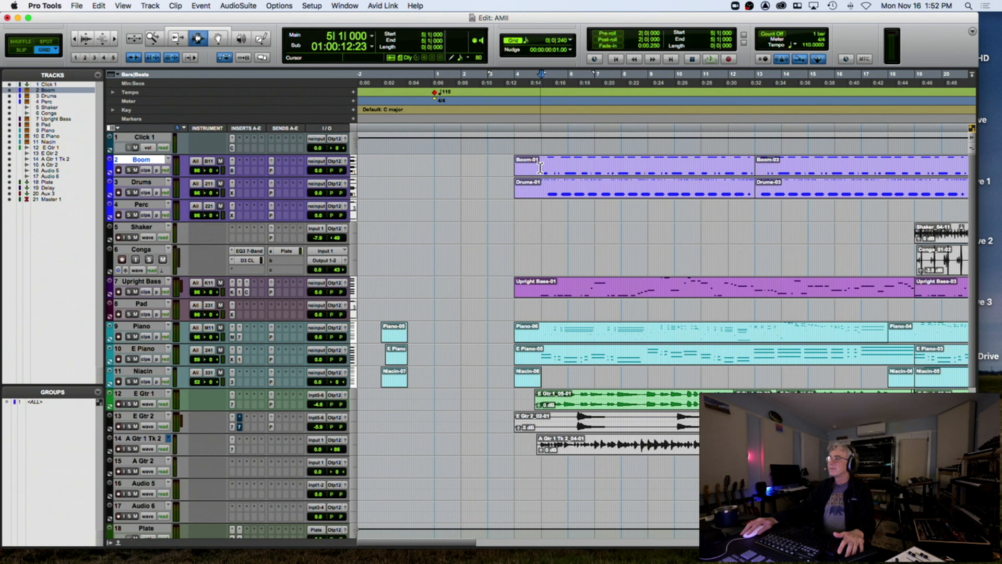
drag(542, 166, 647, 167)
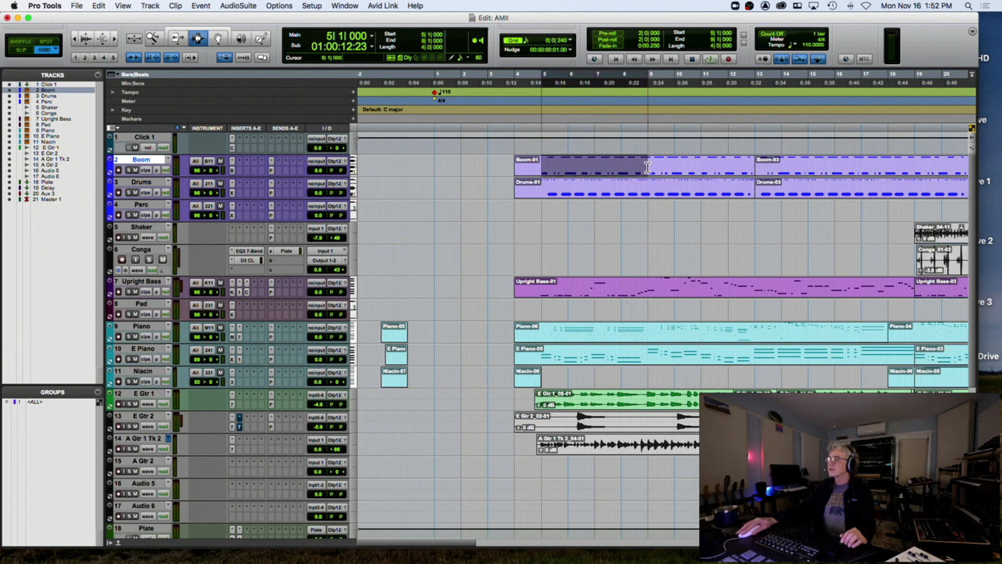
shift+click(646, 189)
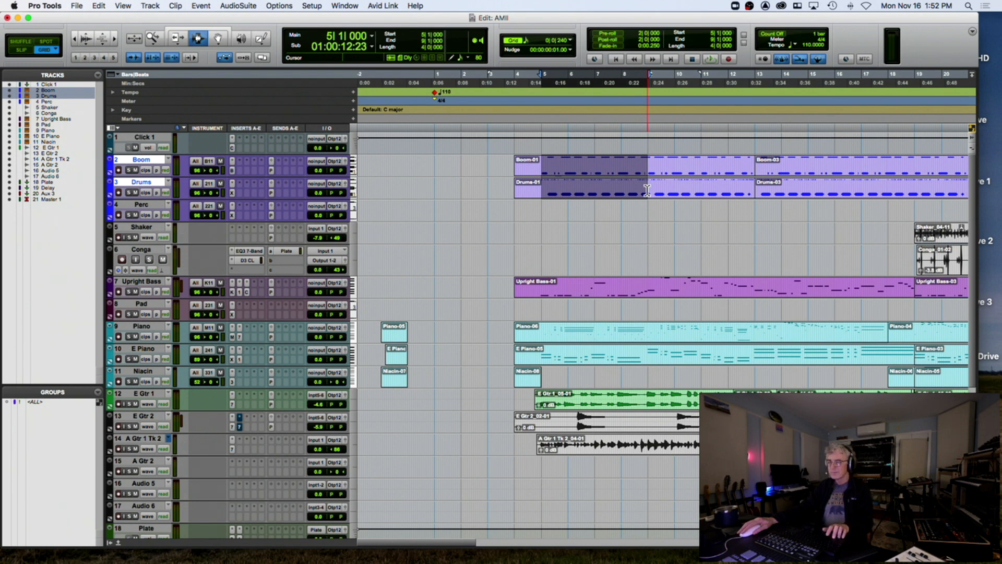
shift+click(433, 170)
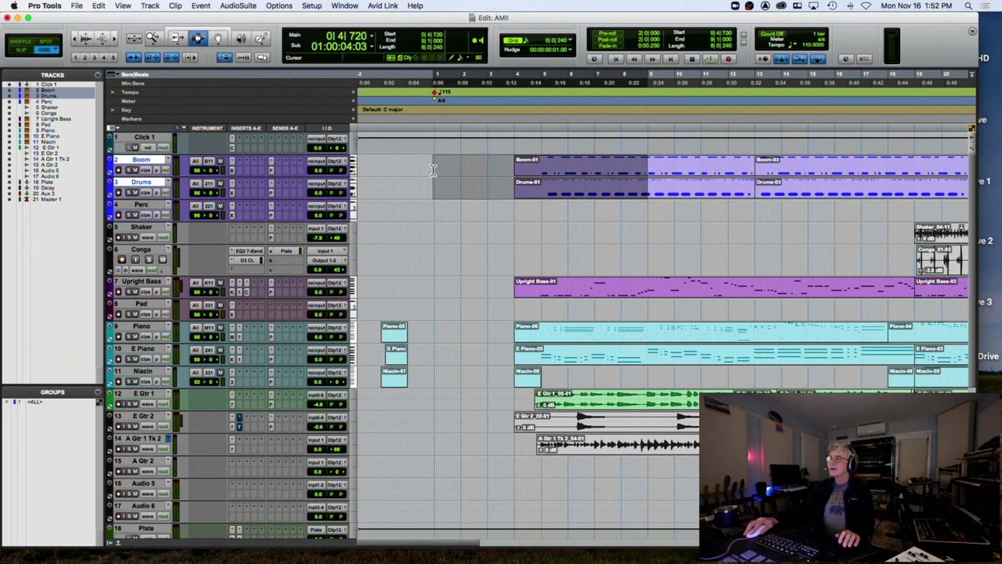
drag(606, 173, 543, 176)
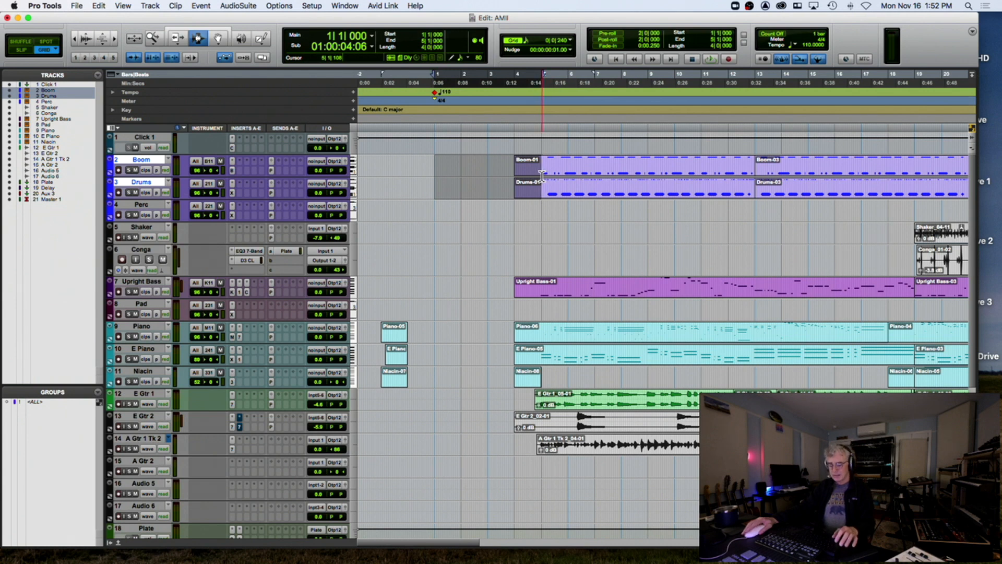
key(alt+shift+3)
Select bars 5 to 7 of Upright Bass-01
click(551, 272)
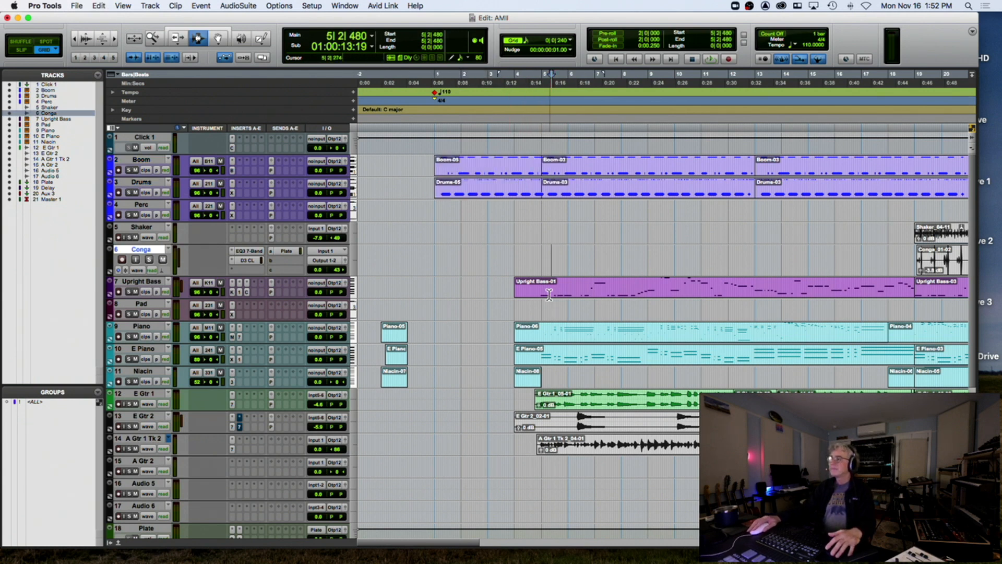
click(541, 289)
mouse_move(541, 288)
mouse_down()
mouse_move(598, 287)
mouse_move(569, 293)
mouse_up()
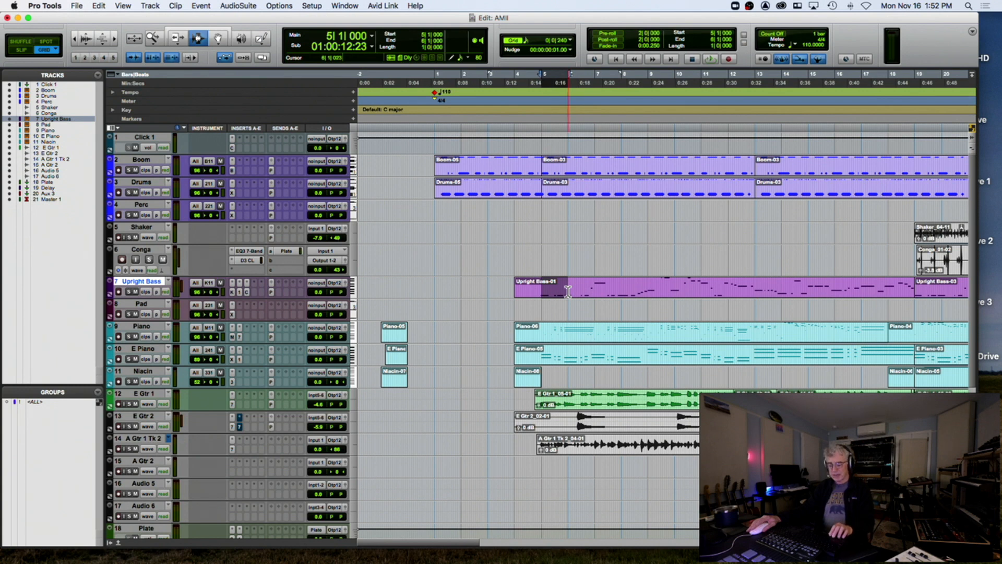
Paste a bar of bass at bar 1 of Upright Bass, then undo it
click(435, 291)
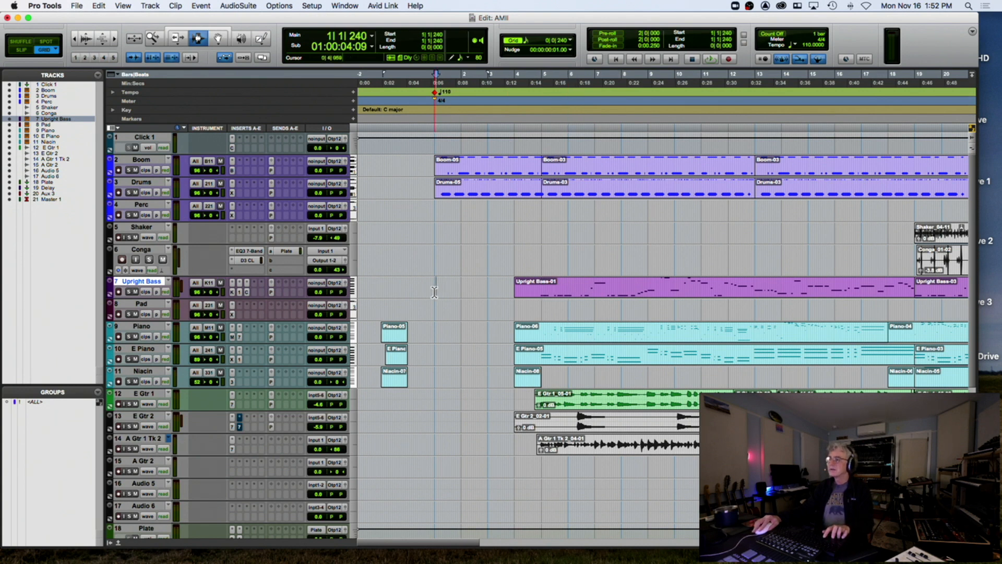
key(super+v)
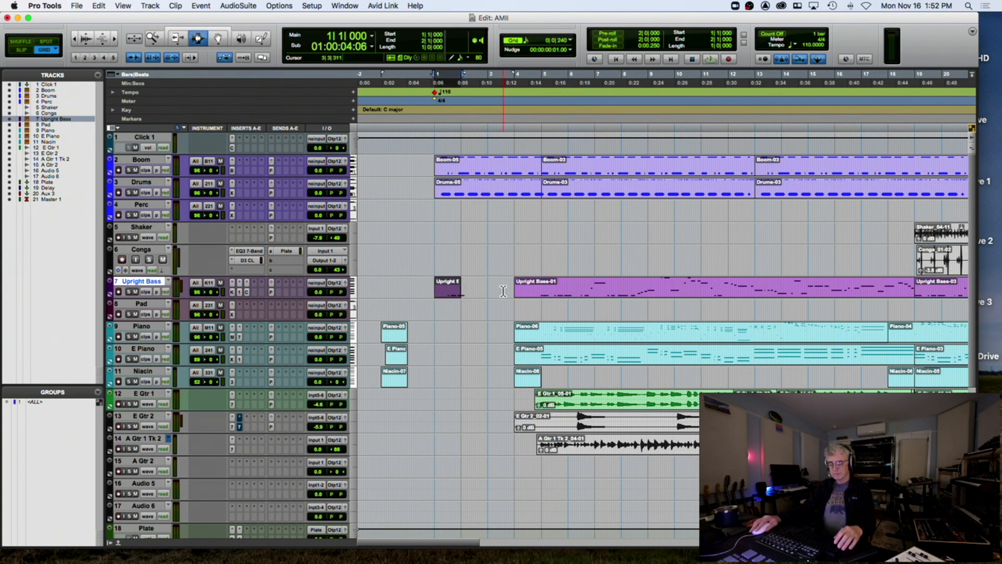
key(super+z)
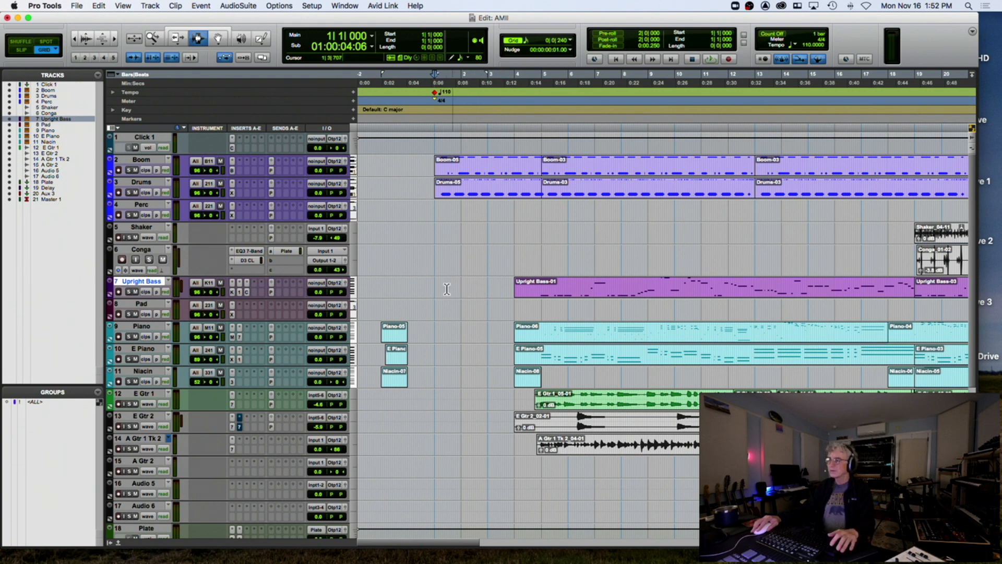
Play the session, then zoom in on the intro and set the edit point on Drums at bar 1
key(space)
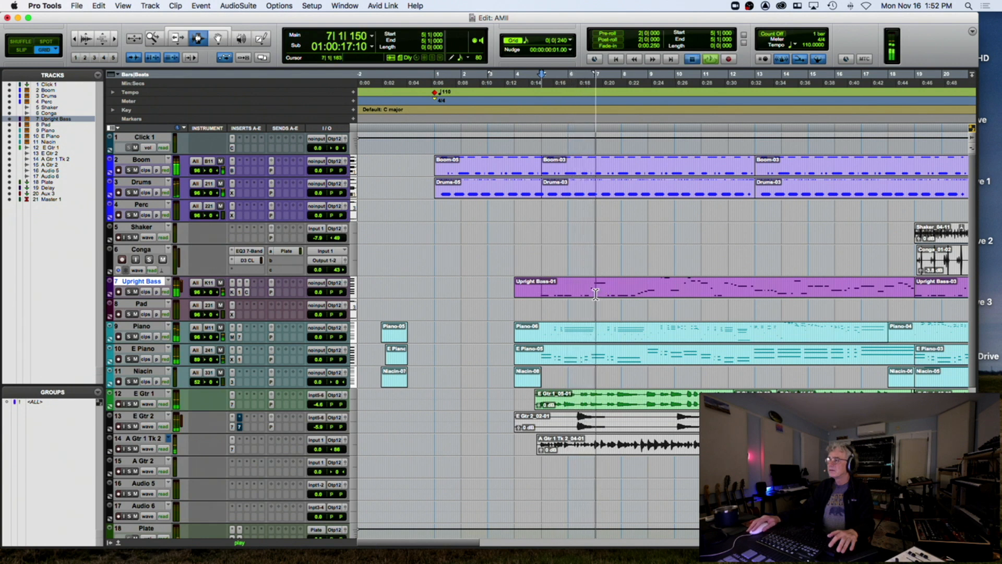
key(space)
shift+click(595, 292)
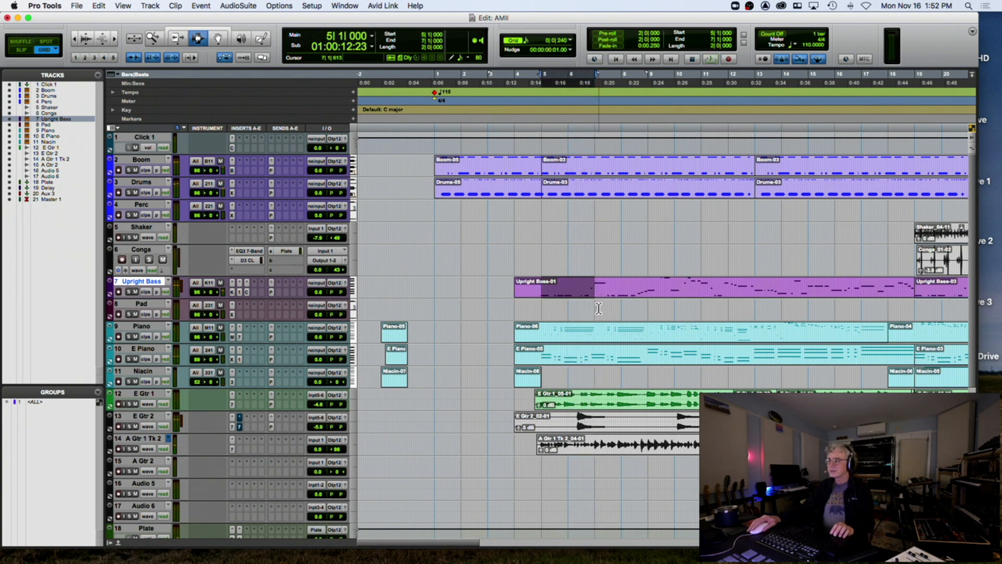
click(435, 293)
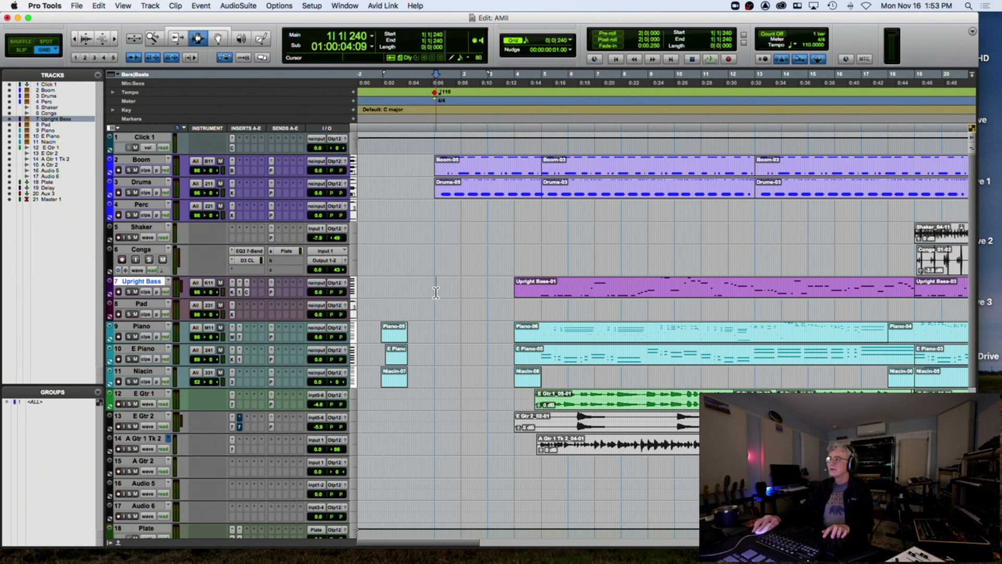
key(t)
key(t)
key(t)
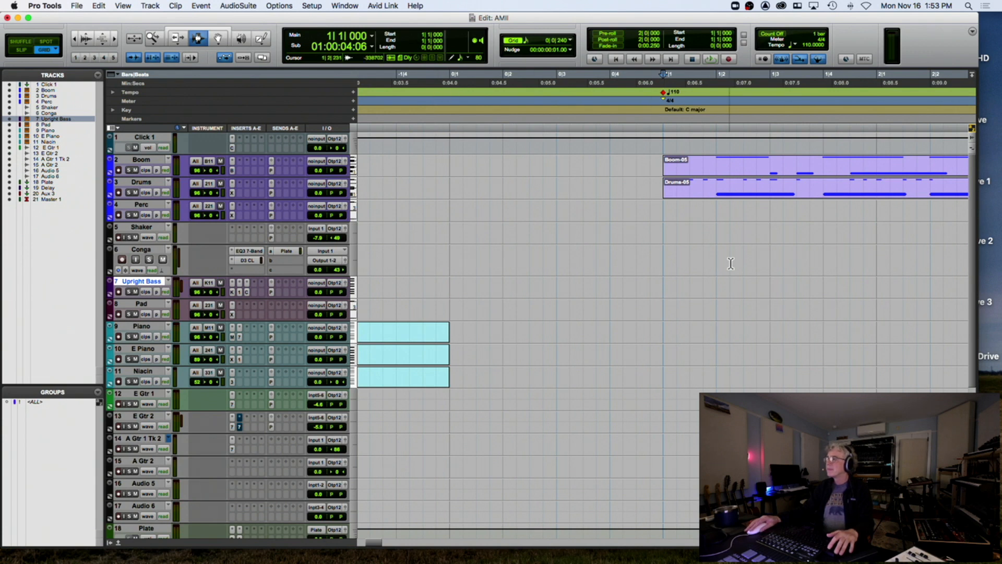
scroll(663, 263, right, 5)
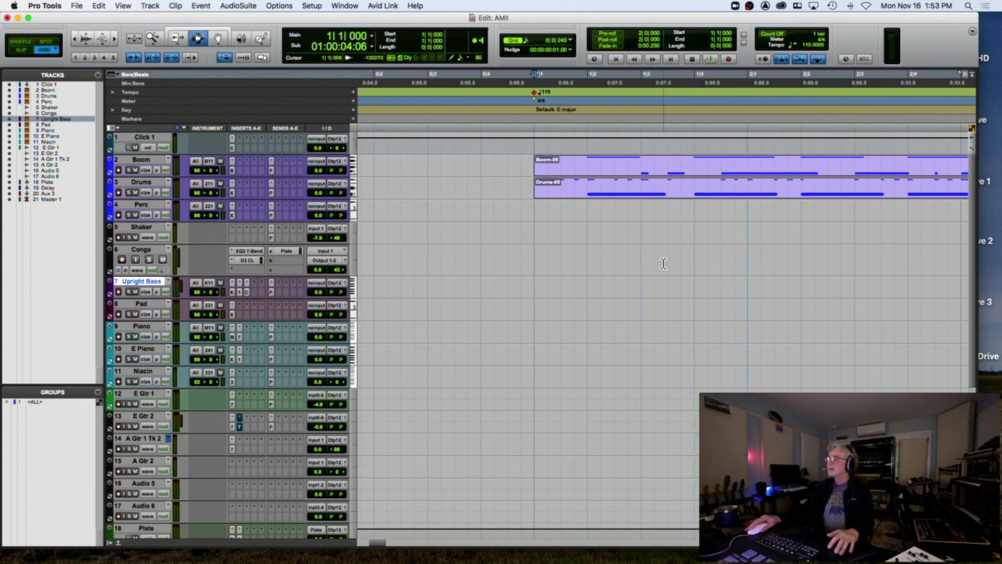
click(533, 185)
Play the intro, then open Boom-05 in the MIDI editor with Grid mode on
key(space)
key(space)
key(space)
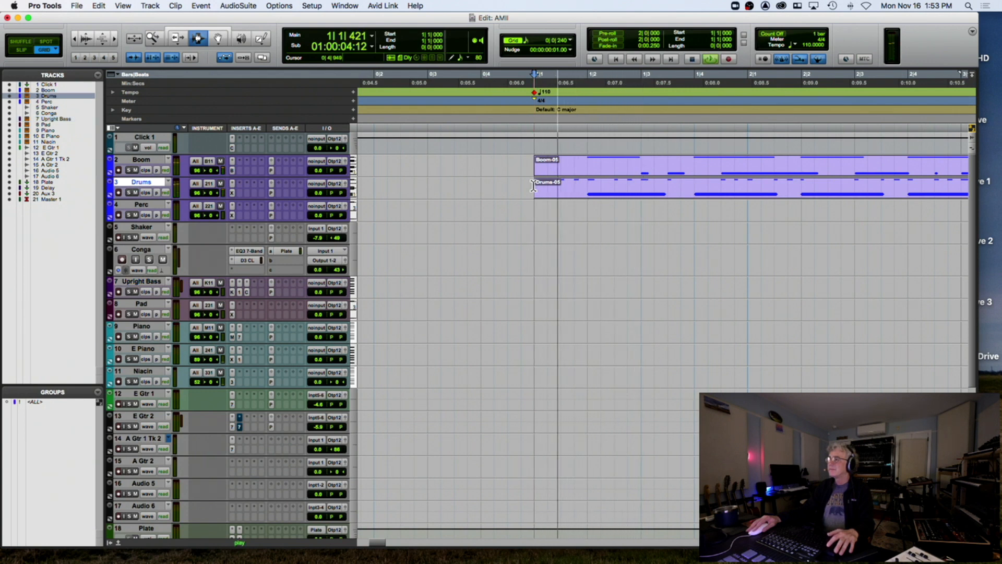
key(space)
click(218, 38)
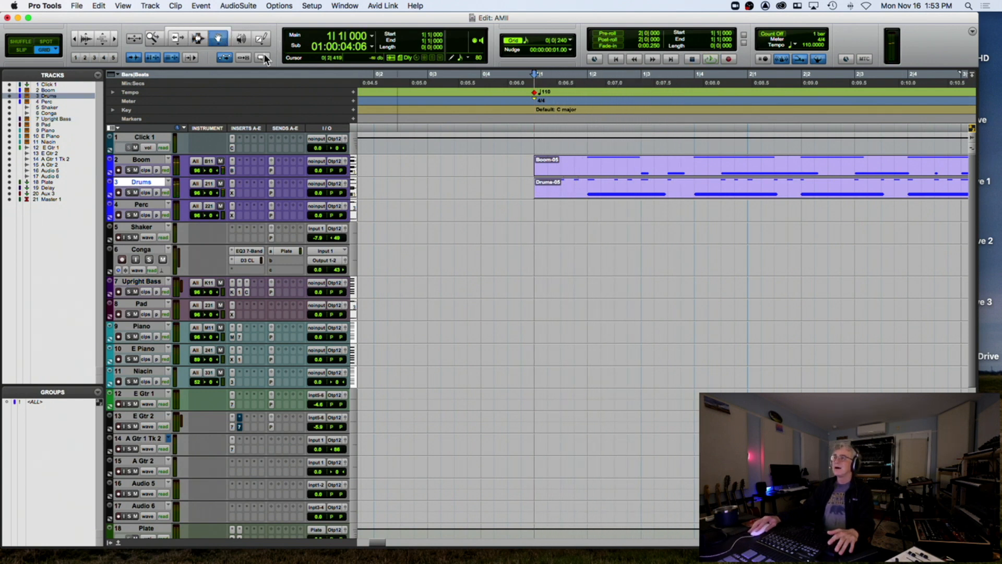
double_click(646, 174)
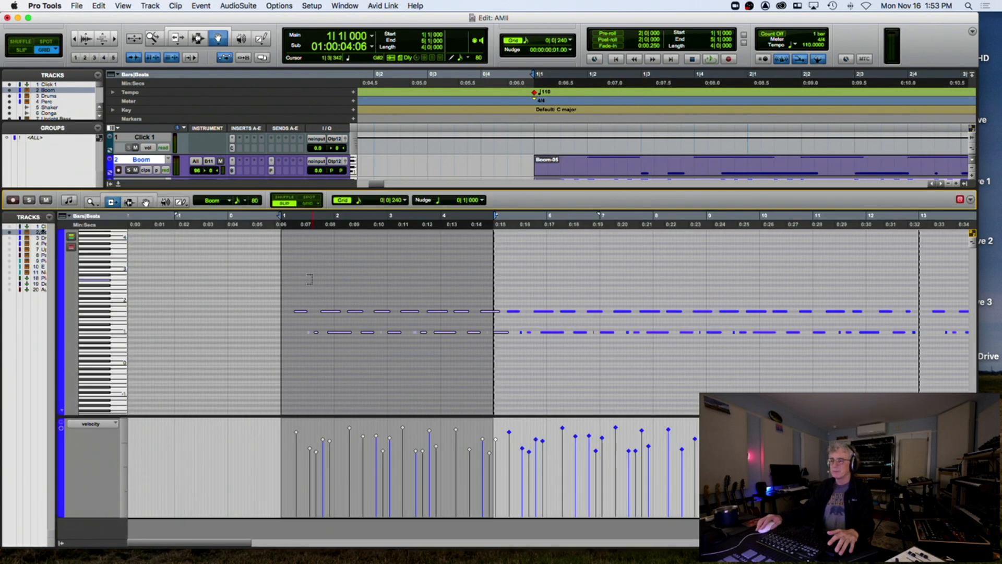
click(293, 228)
key(super+bracketright)
key(super+bracketright)
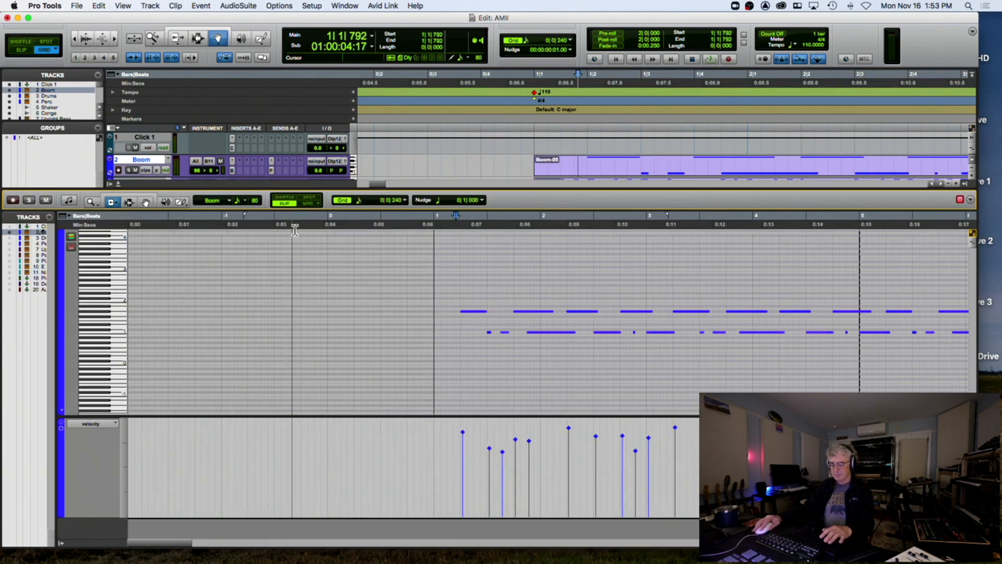
click(308, 204)
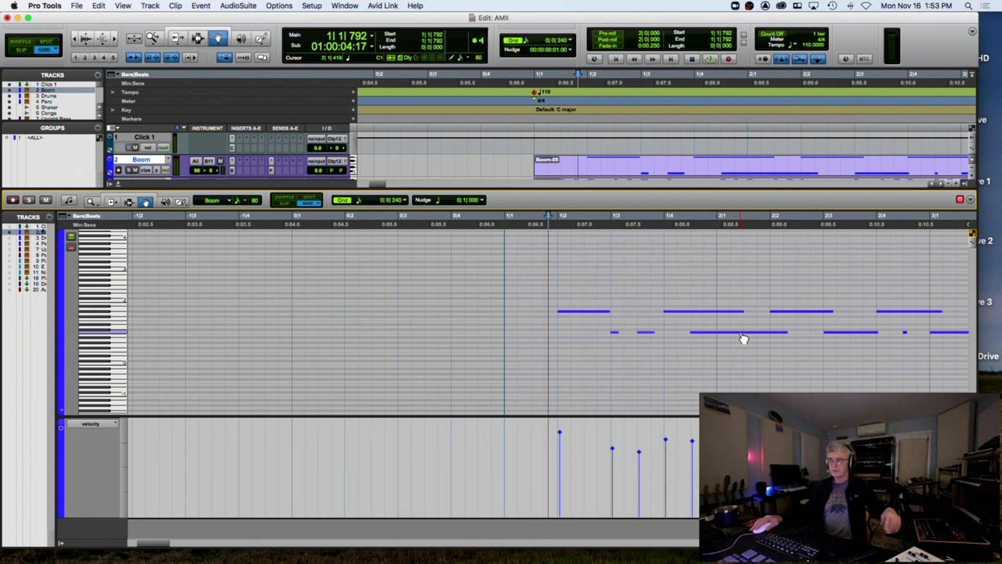
Copy a low Boom note to bar 1 beat 2, play it back, and close the editor
drag(744, 338, 614, 337)
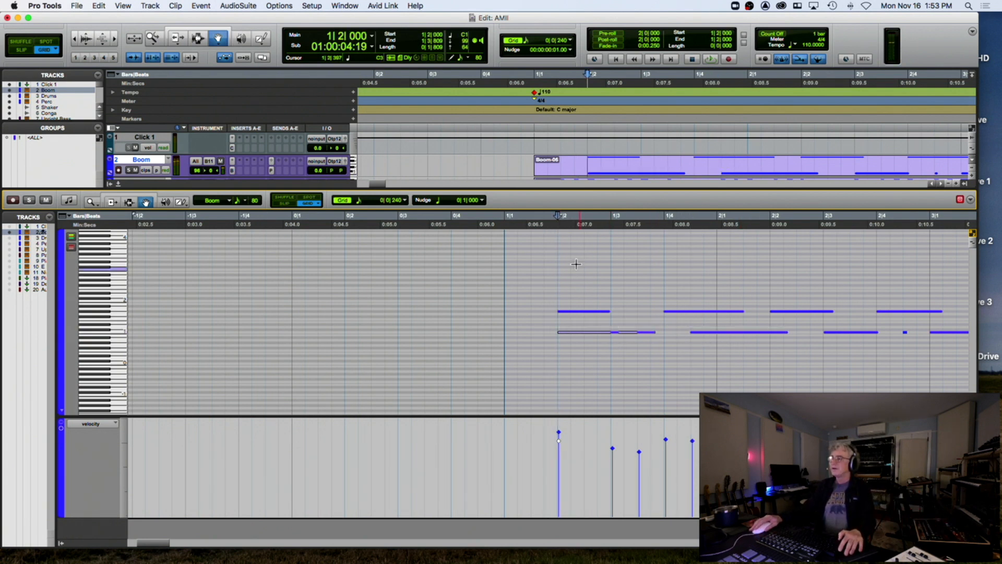
key(space)
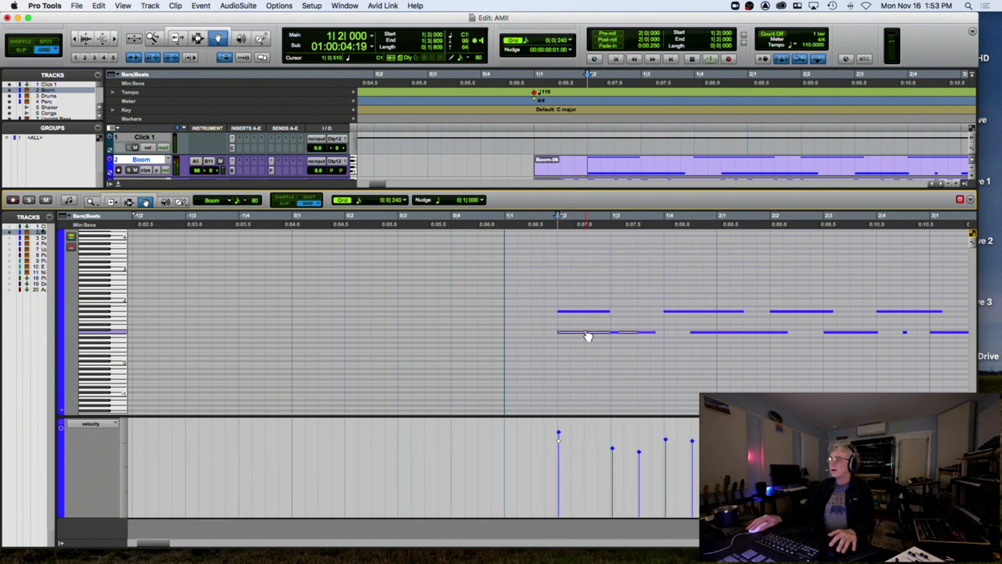
key(space)
key(space)
click(119, 183)
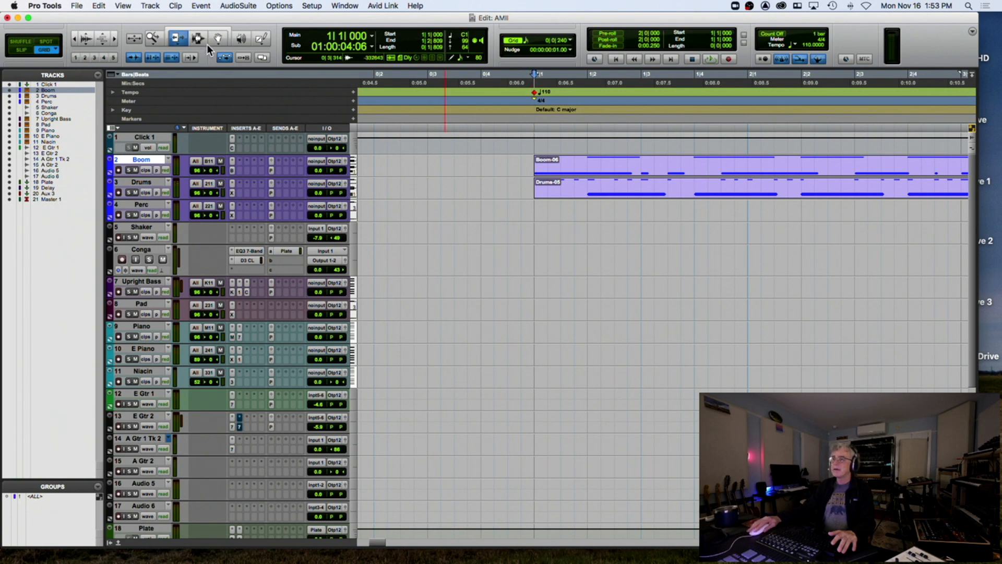
Paste the copied bass bars into the Upright Bass intro at bar 1 and play them
click(536, 291)
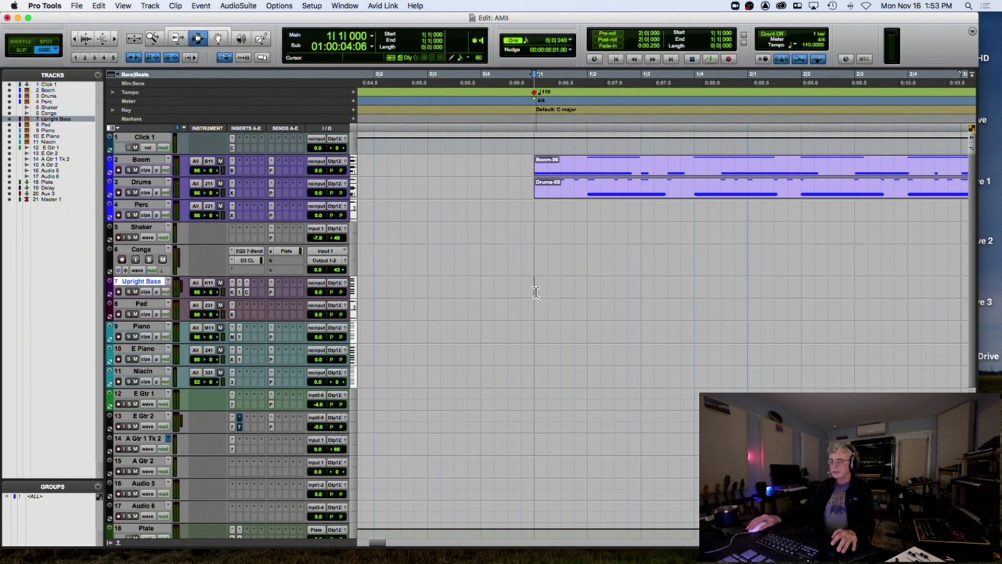
key(ctrl+v)
click(494, 286)
key(space)
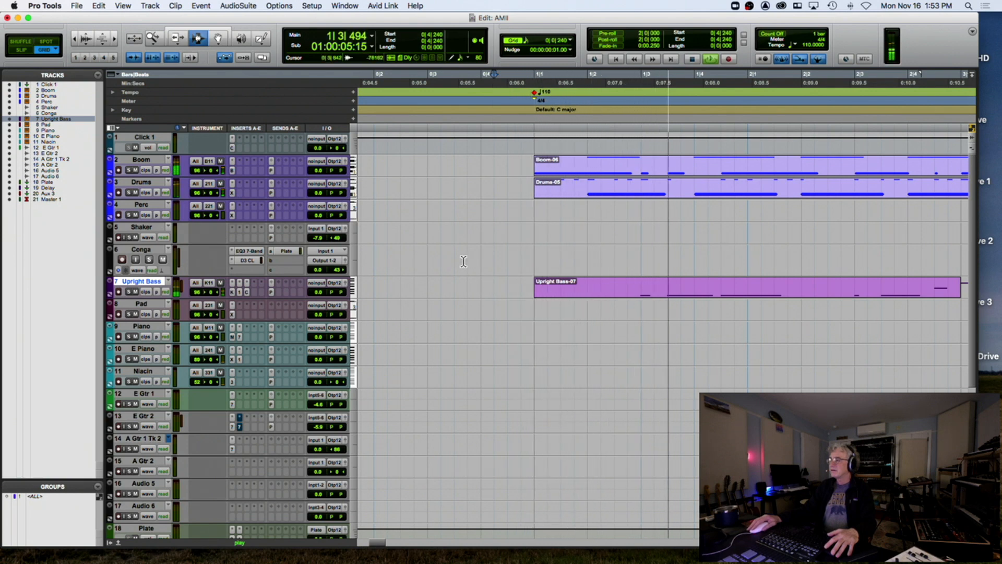
key(space)
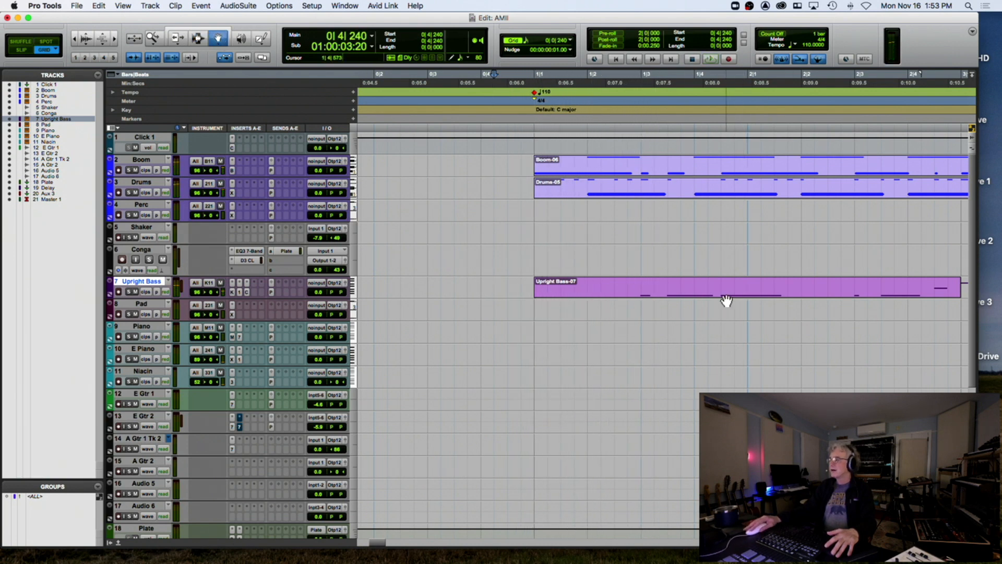
In the bass clip's MIDI editor, copy a note to the bar 1 downbeat and delete the bar 3 note
double_click(724, 297)
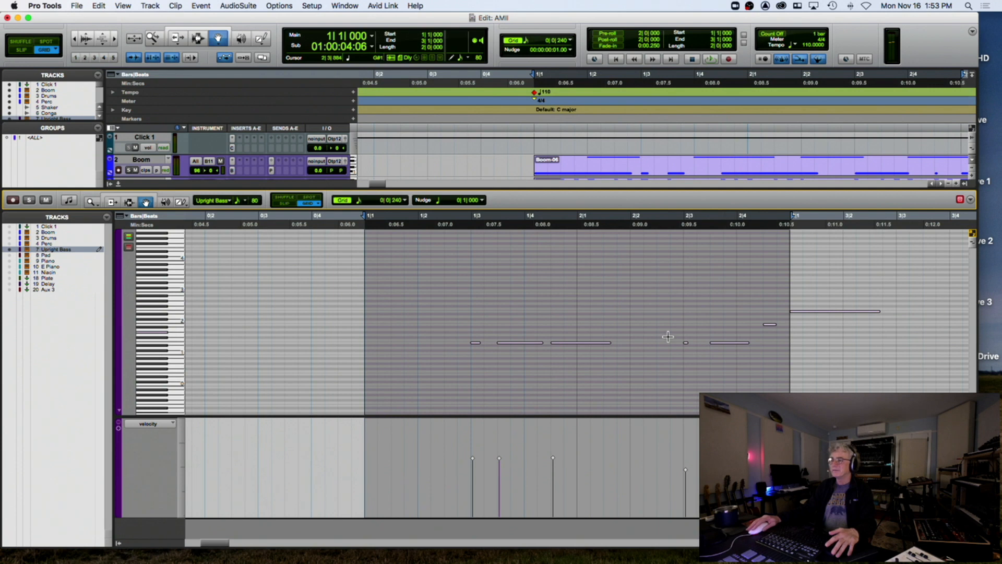
click(431, 318)
drag(509, 346, 450, 345)
key(space)
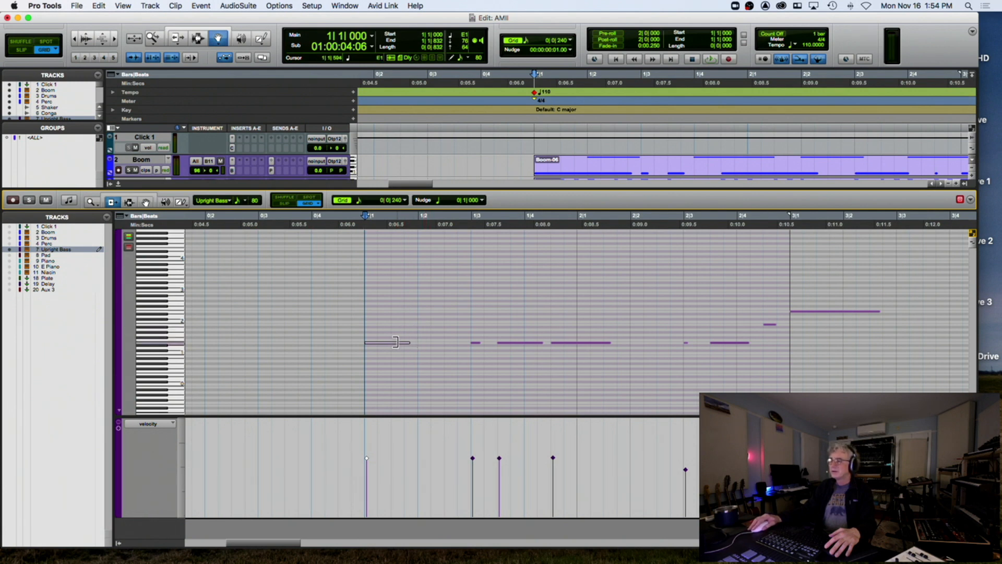
click(792, 312)
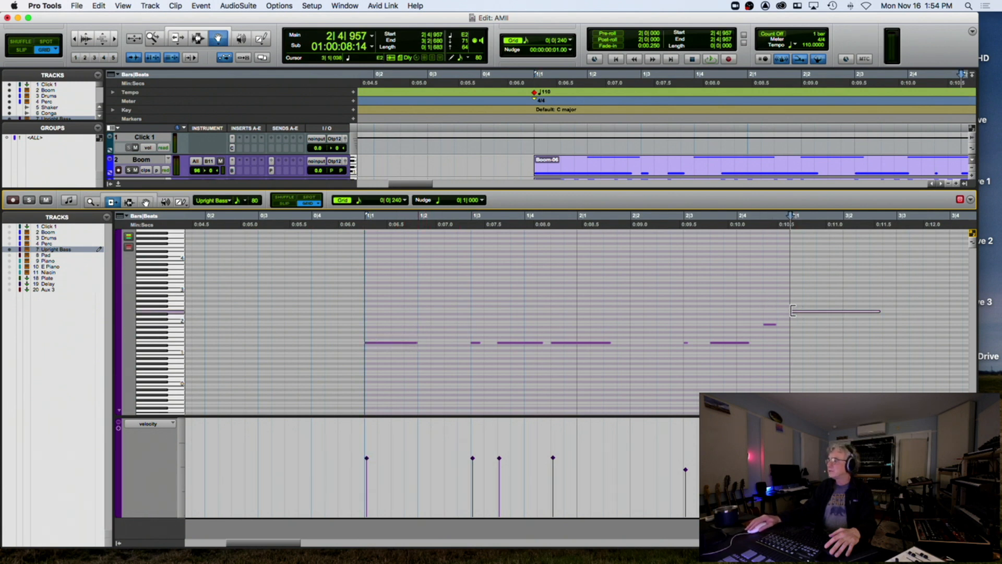
key(Delete)
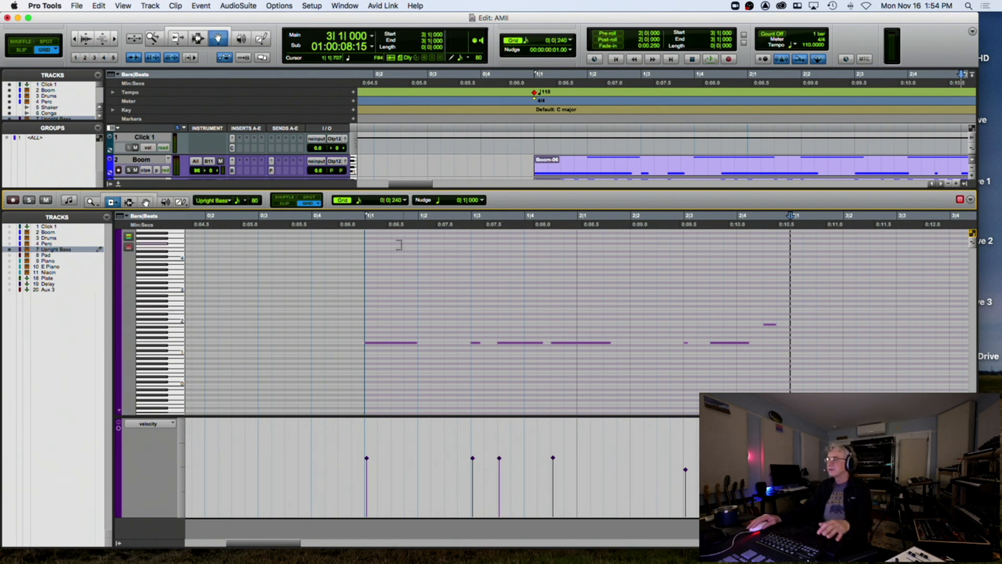
click(119, 185)
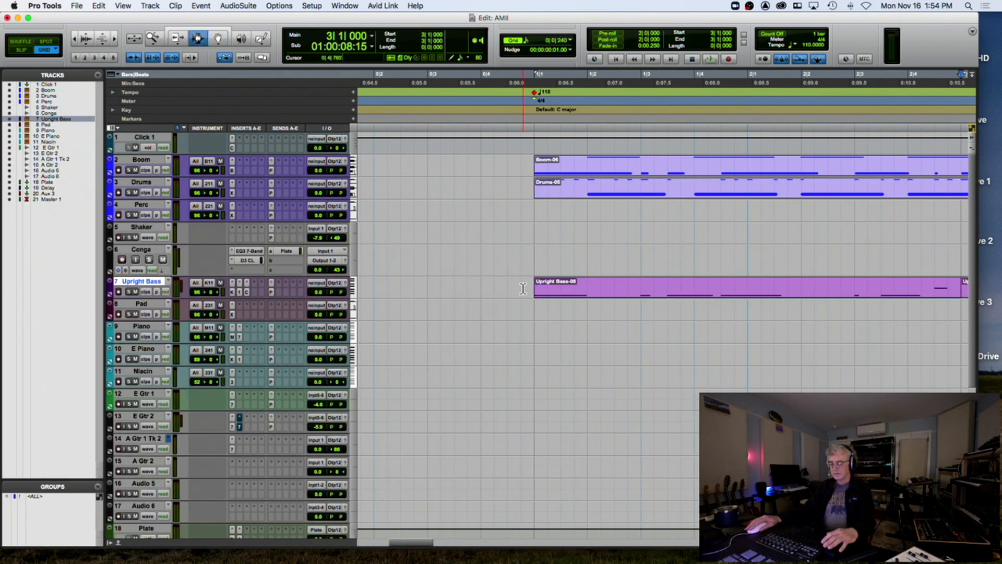
Copy Upright Bass-08 and paste it at bar 3 so the bass runs continuously from bar 1
key(r)
key(r)
double_click(541, 289)
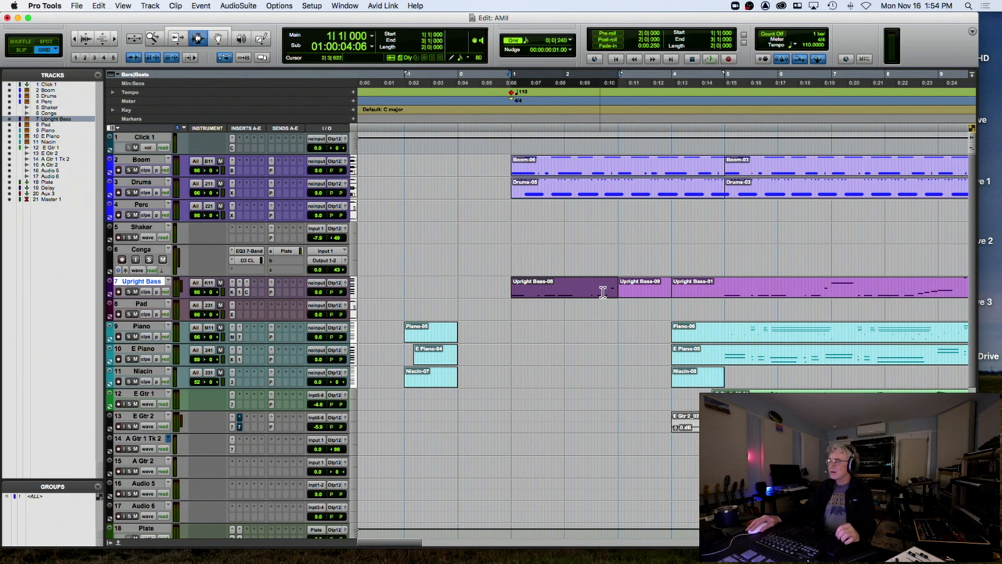
click(618, 286)
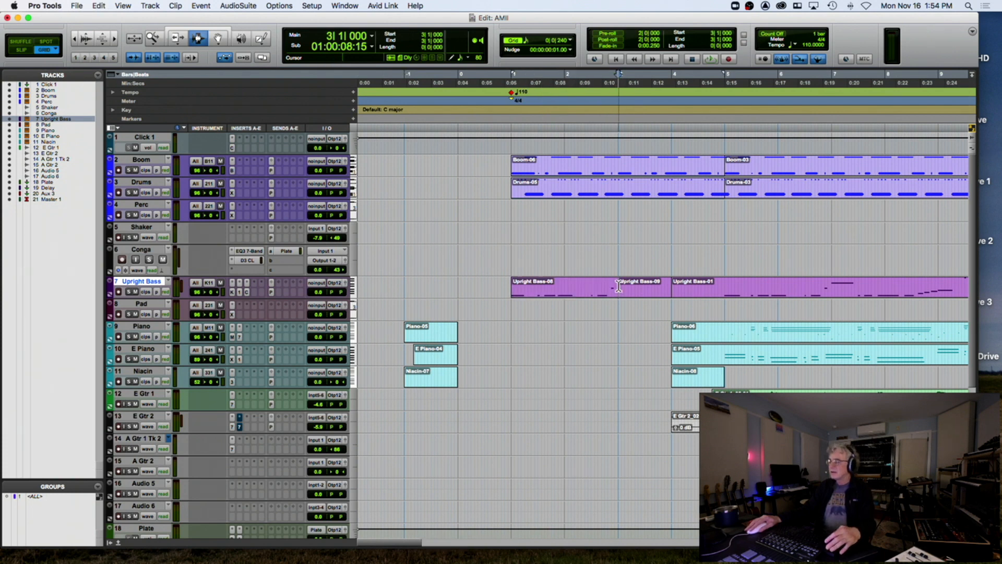
key(super+v)
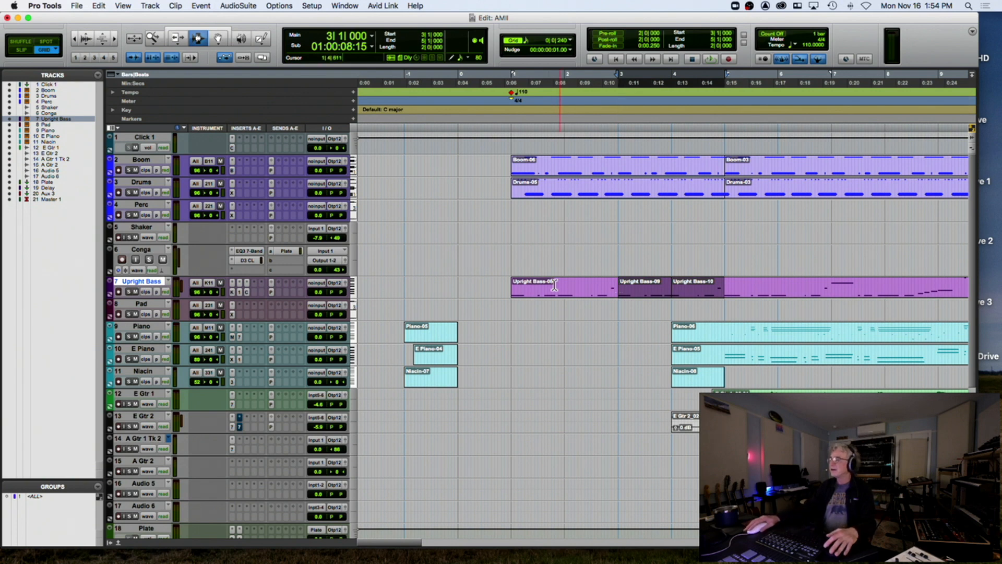
click(513, 287)
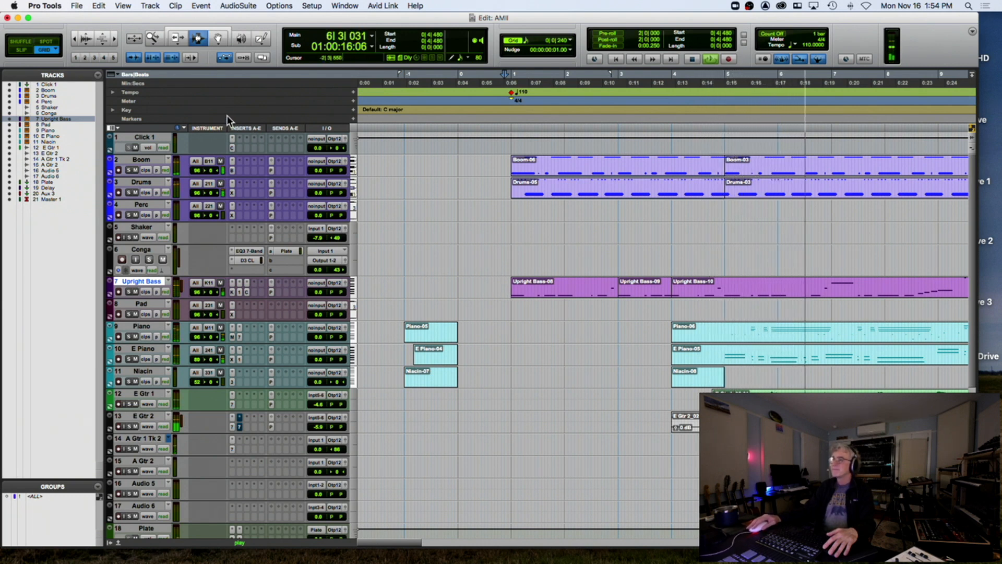
Stop playback and select the Upright Bass-08 clip at bar 1 with the Grabber
click(218, 38)
key(space)
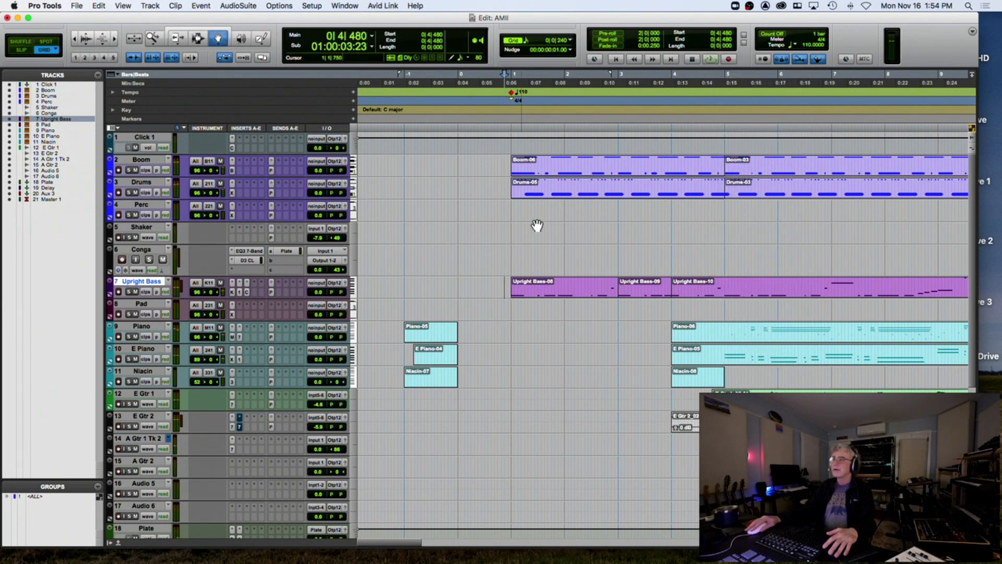
click(587, 292)
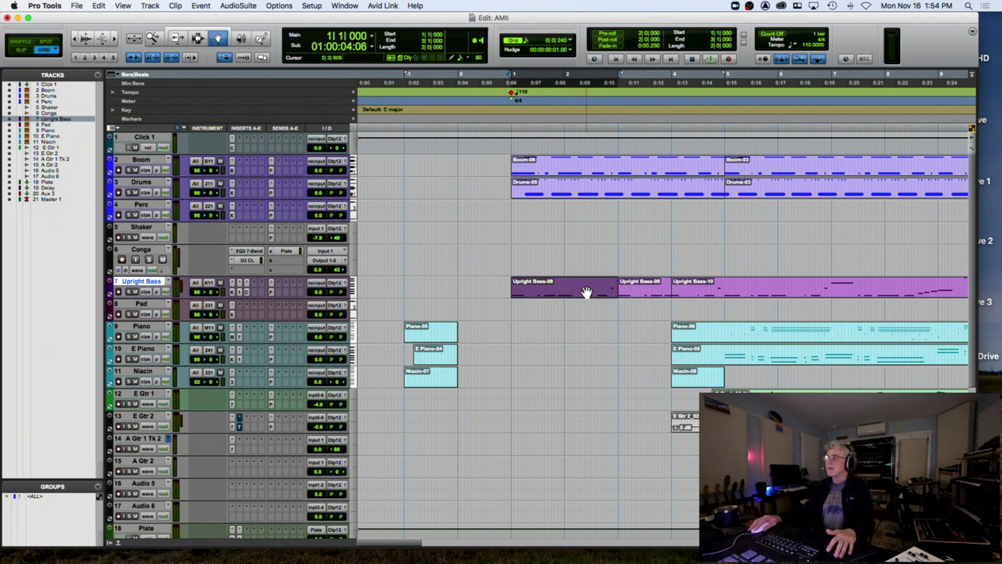
Open the Upright Bass clip in the MIDI editor and play the bass from just before bar 1
double_click(587, 291)
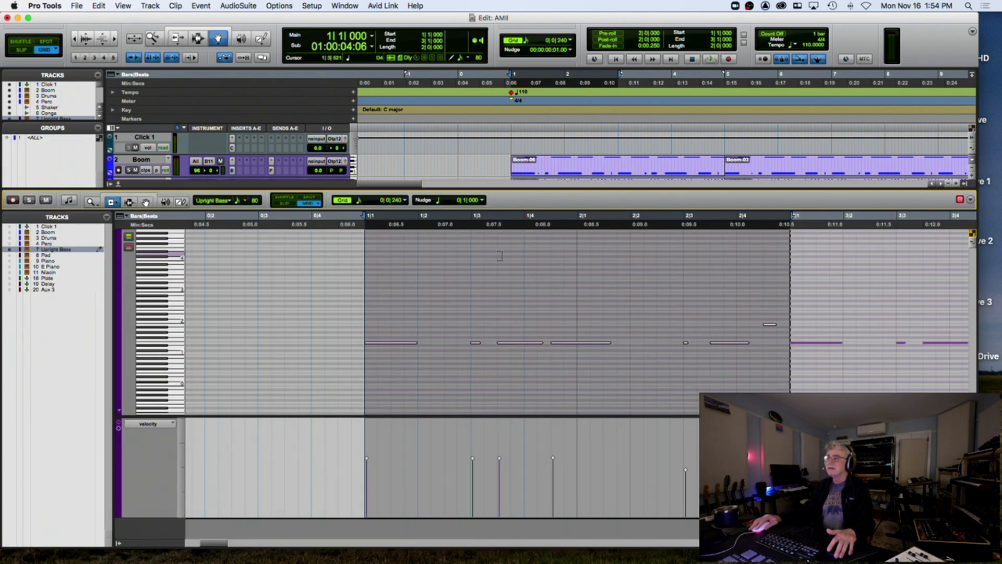
click(352, 223)
key(space)
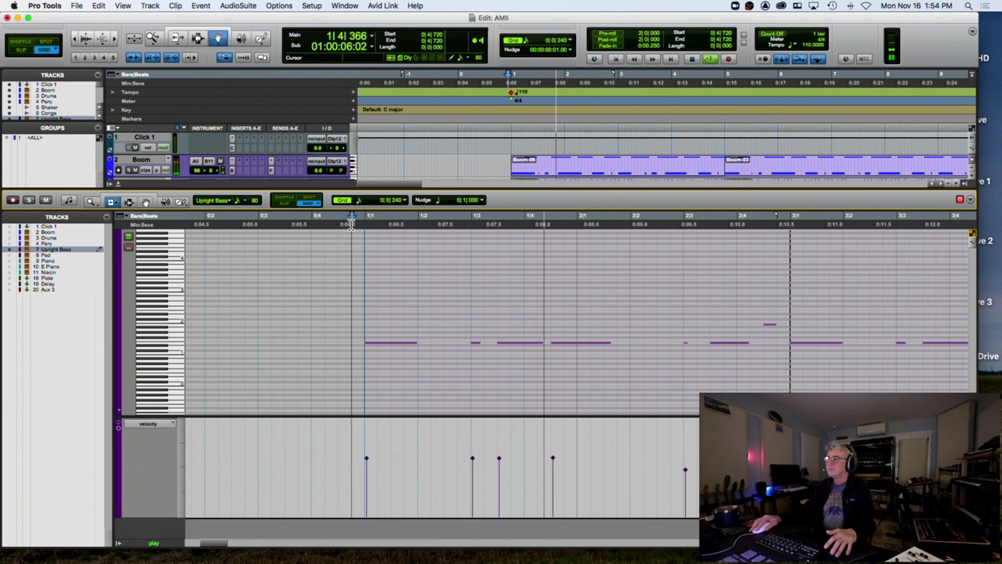
key(space)
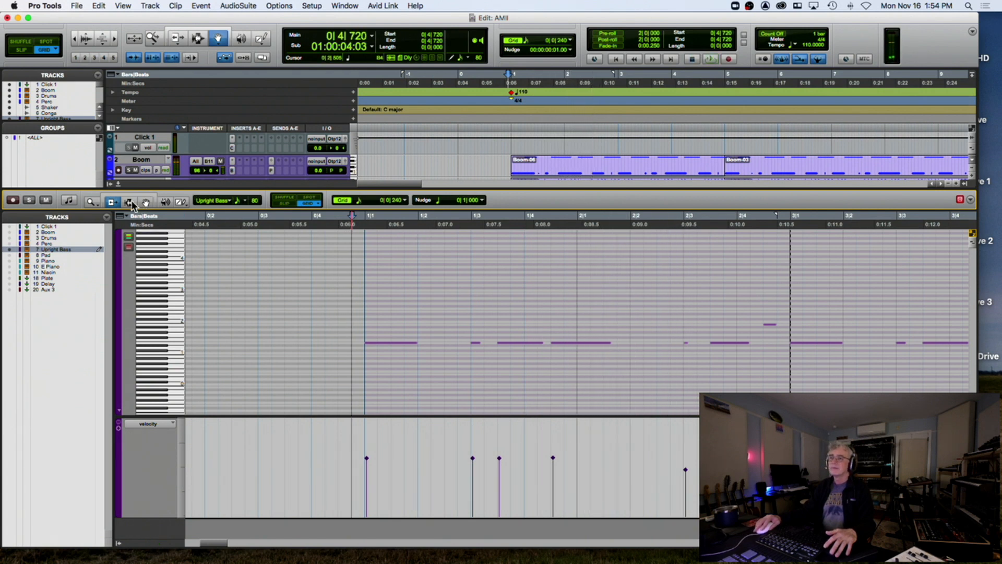
Adjust bass note ends, one to 2|2|000, others around bars 3 and 5, then close the editor
click(604, 342)
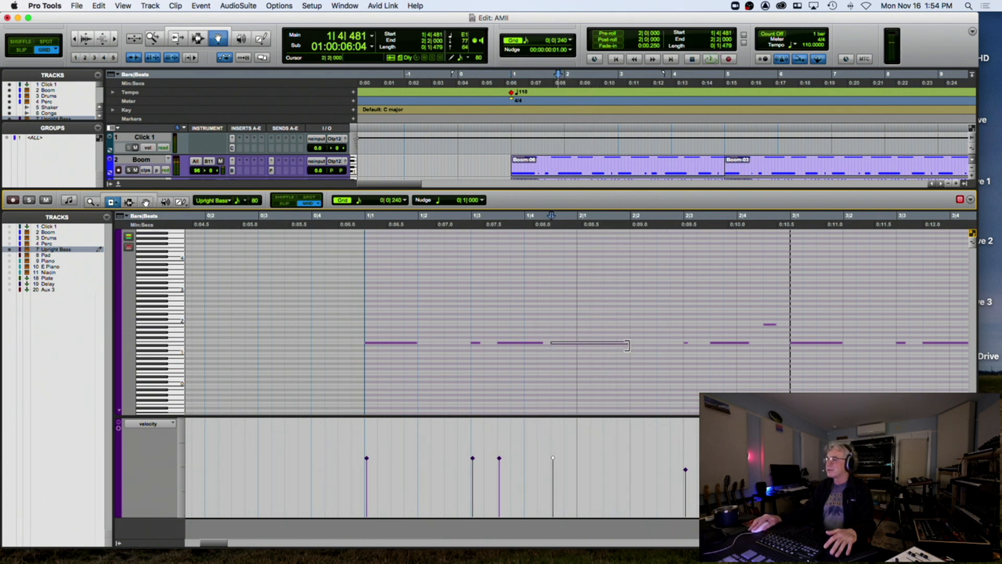
drag(628, 345, 616, 343)
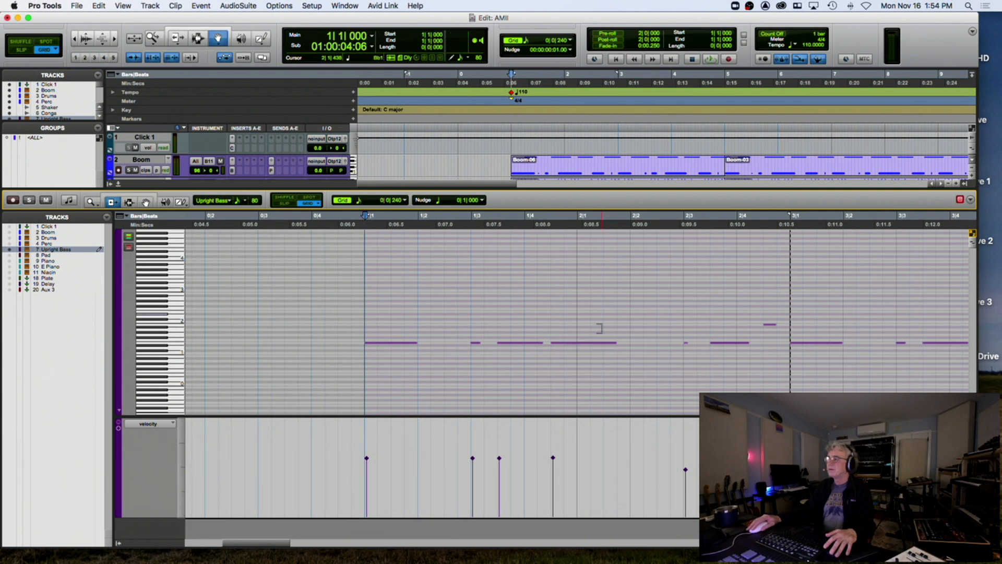
drag(609, 343, 627, 346)
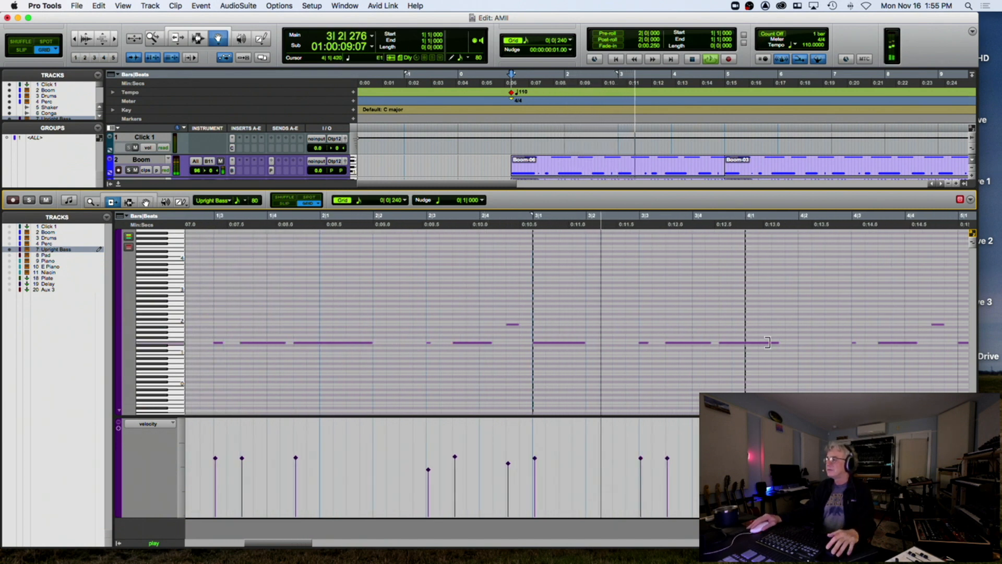
drag(778, 343, 797, 346)
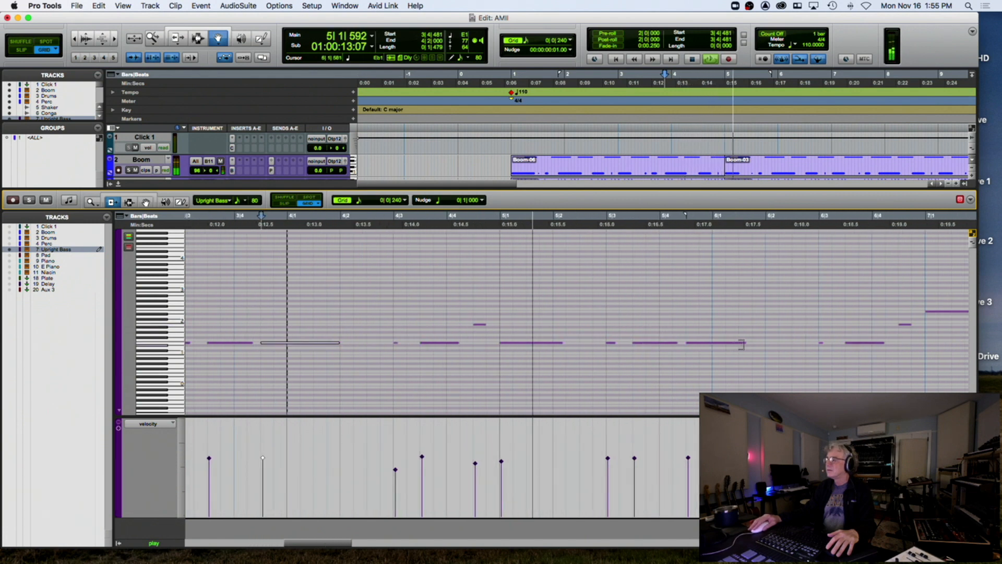
drag(746, 344, 758, 345)
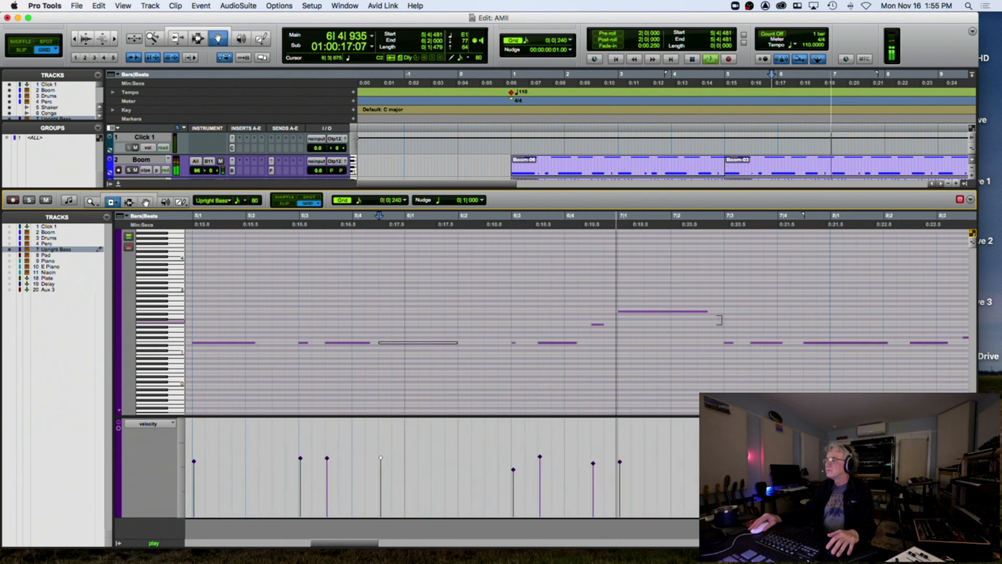
key(r)
key(r)
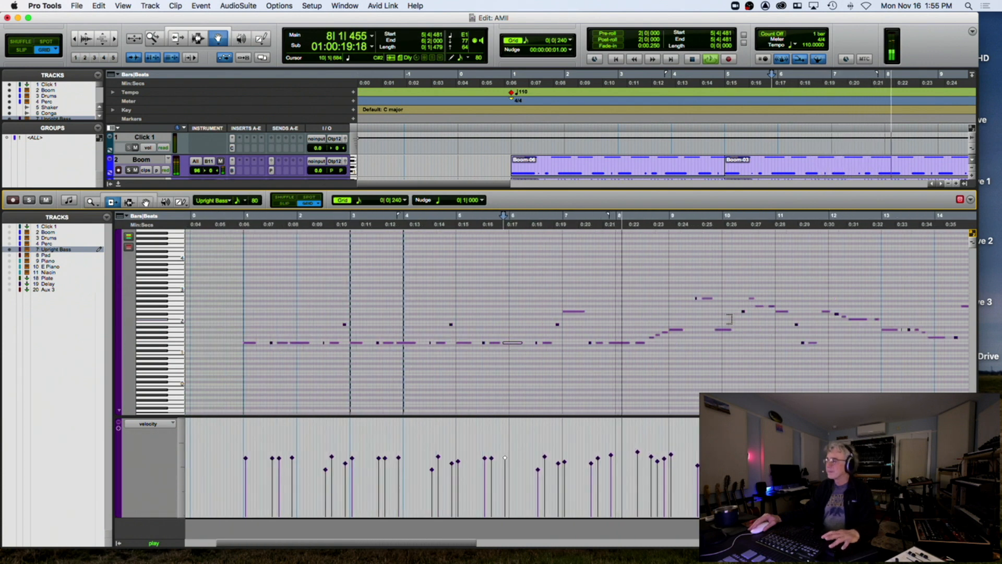
click(118, 183)
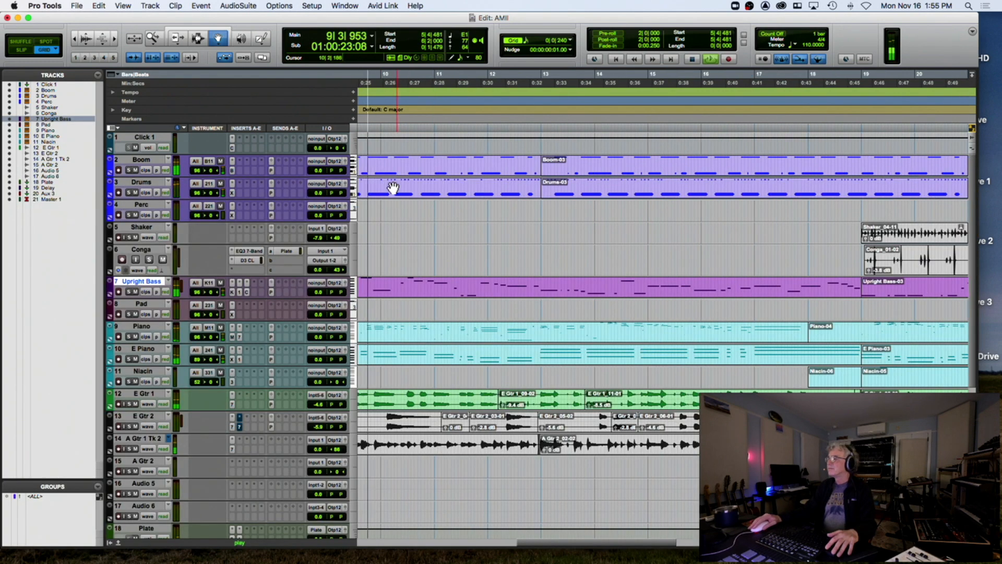
Play the A Gtr 1 Tk 2 track from bar 5 to audition the guitar phrase
key(space)
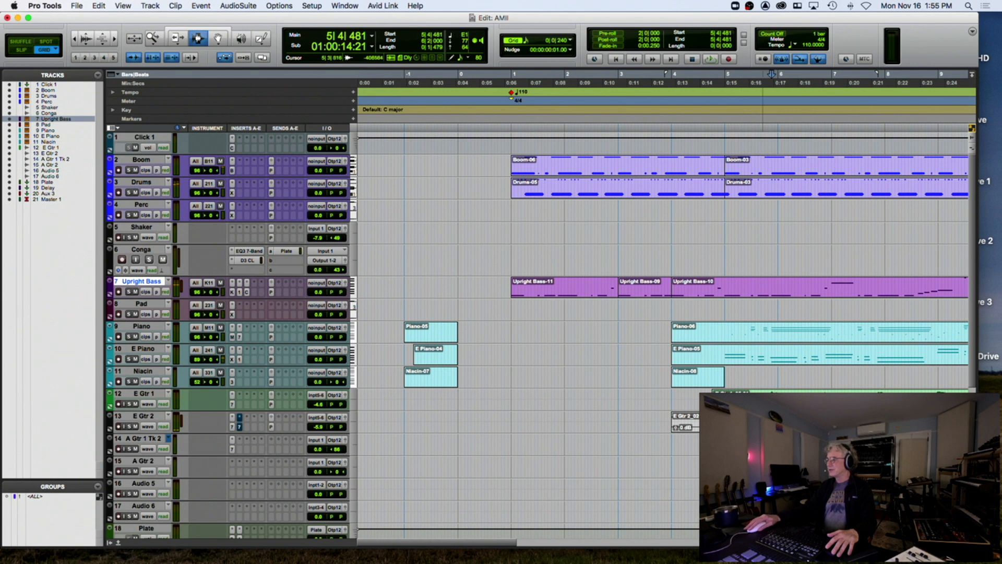
click(723, 445)
key(space)
key(t)
key(t)
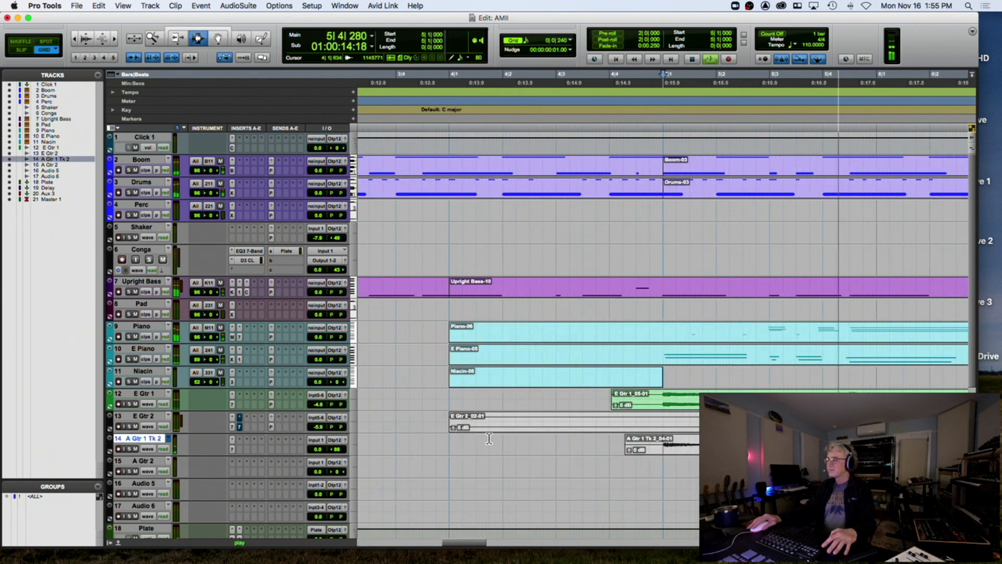
key(r)
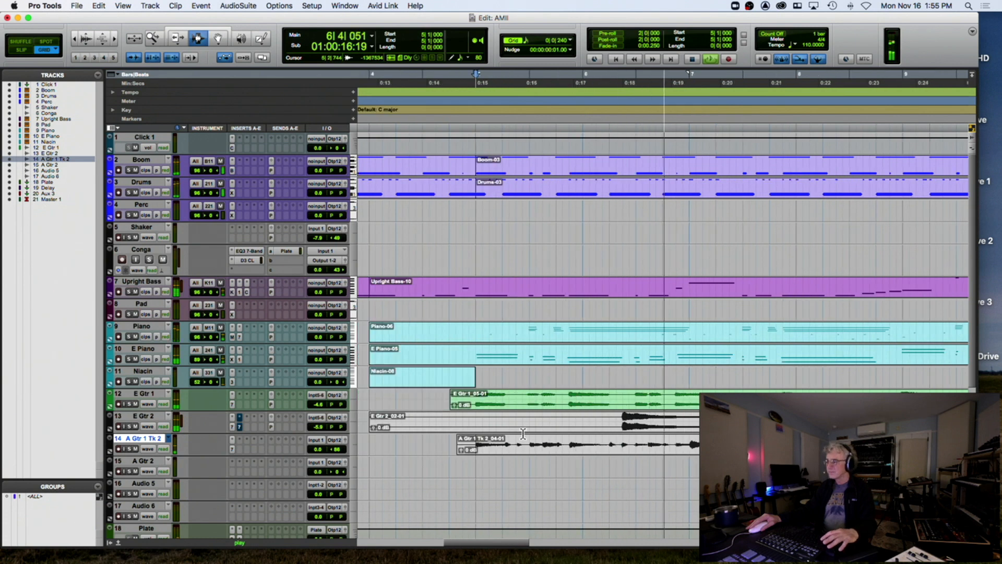
key(space)
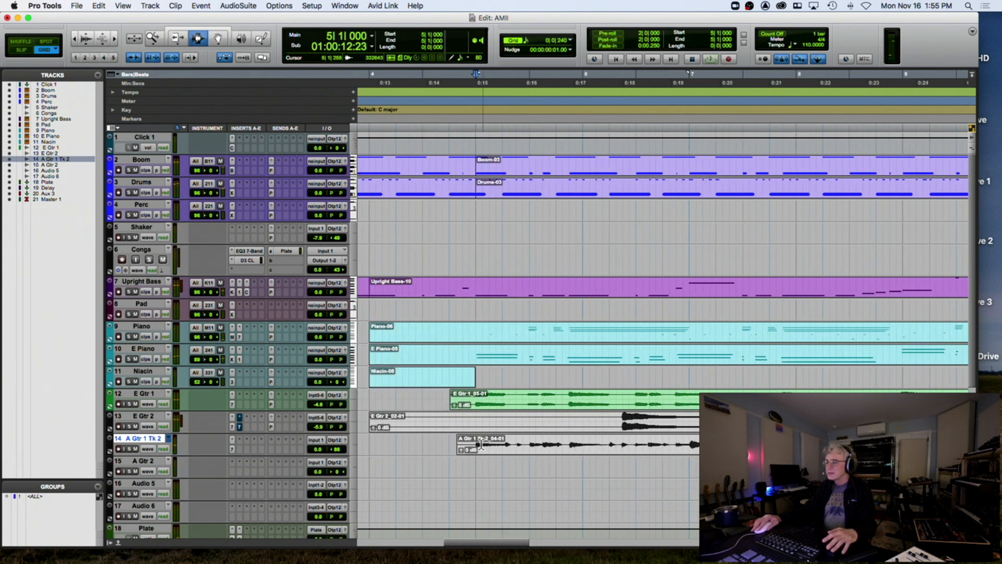
Select the guitar phrase from bar 5 to 7, zoom out, and place the insertion point at bar 3
drag(474, 447, 675, 451)
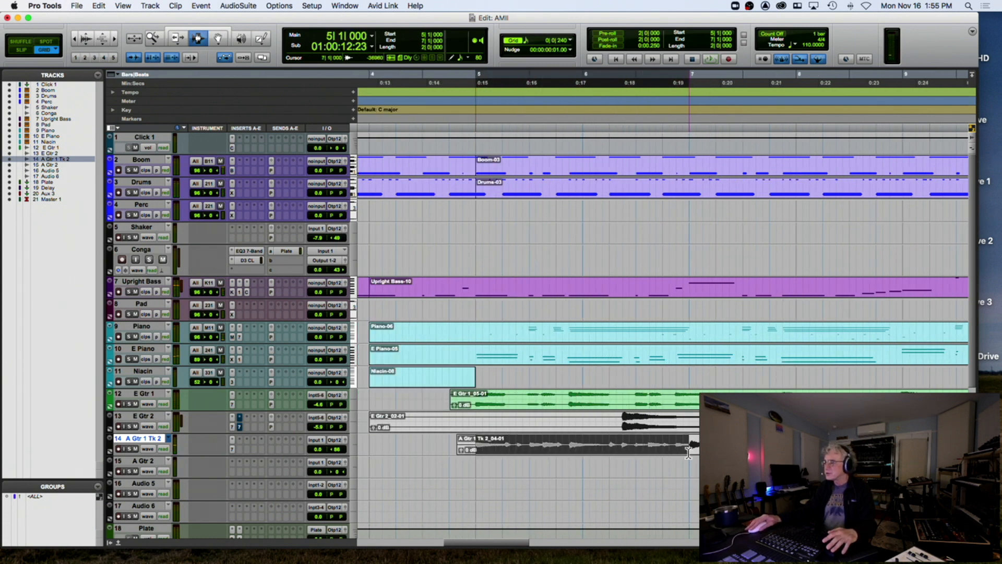
key(r)
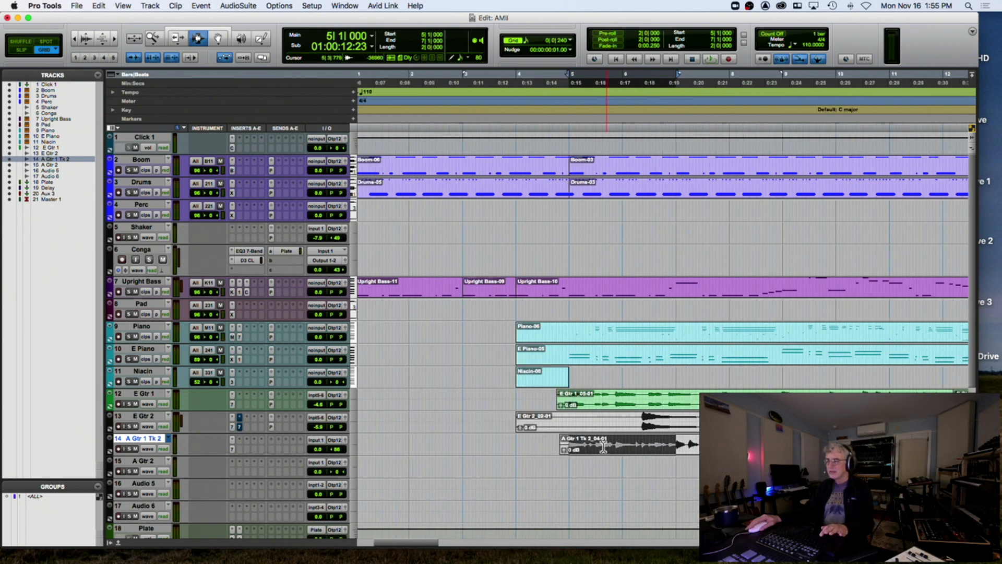
scroll(441, 429, left, 5)
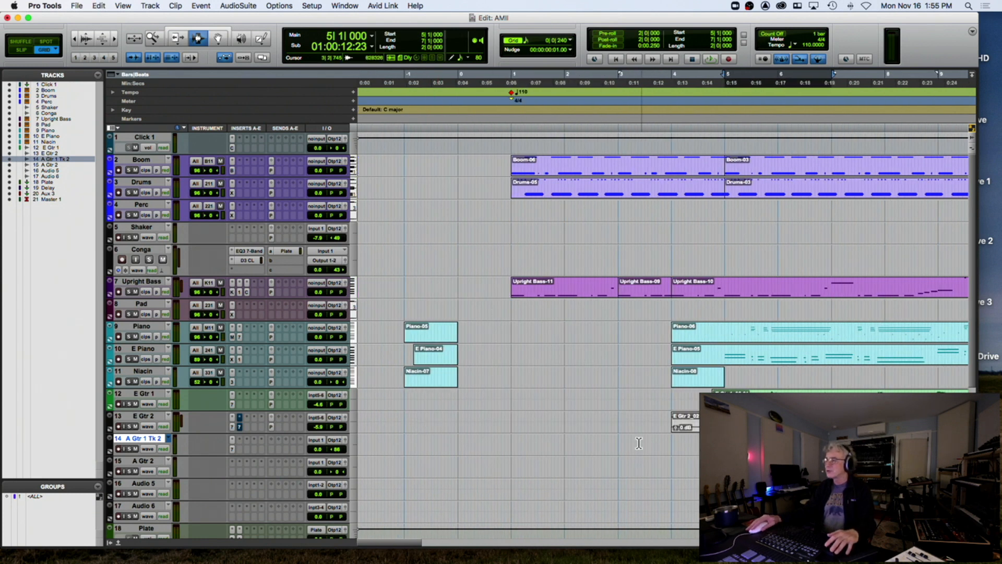
click(620, 447)
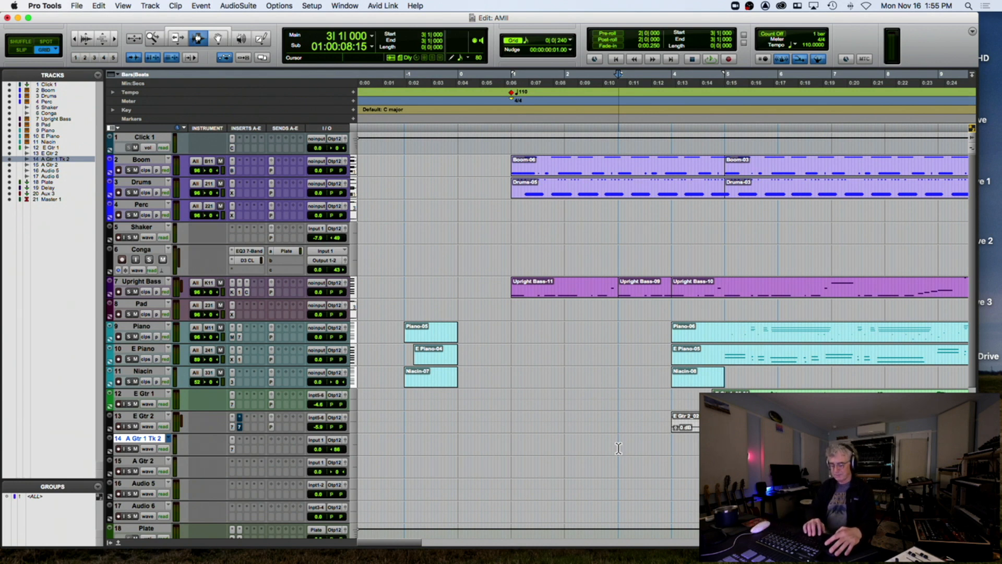
Paste the guitar phrase at bar 3 on A Gtr 1 Tk 2 and play the intro from bar 1
key(super+v)
click(504, 445)
key(space)
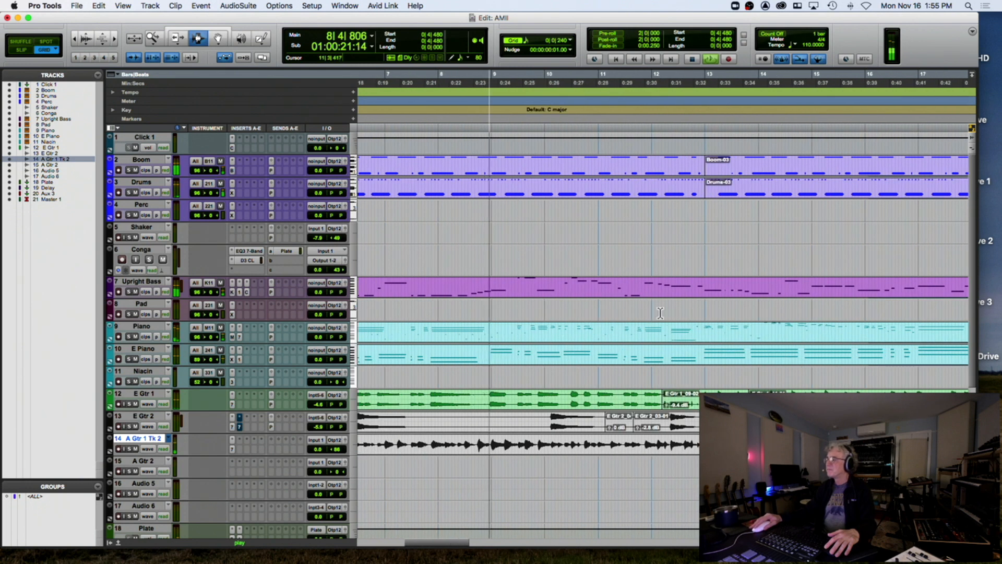
Audition the Piano track from around bar 12
click(694, 360)
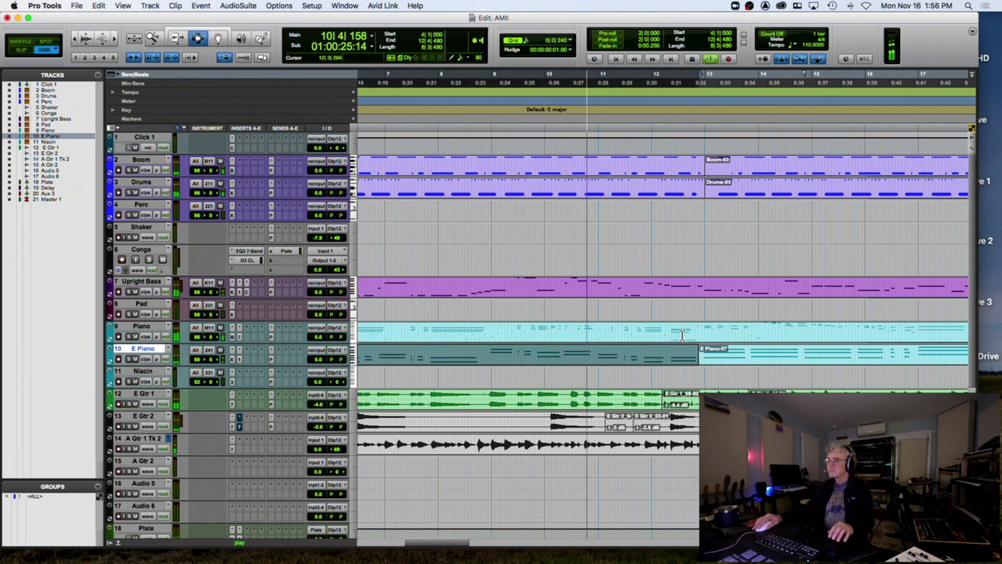
key(space)
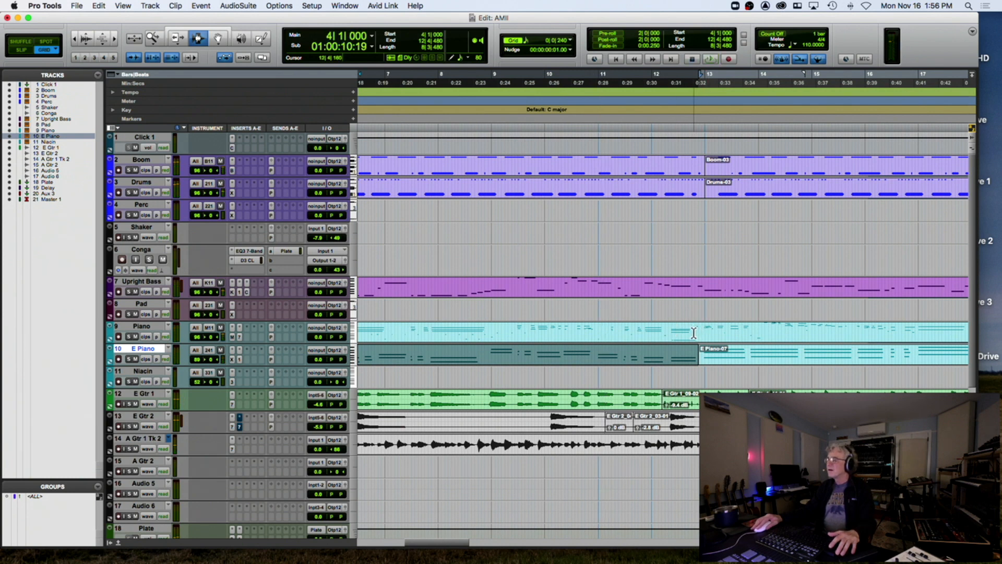
click(693, 332)
key(space)
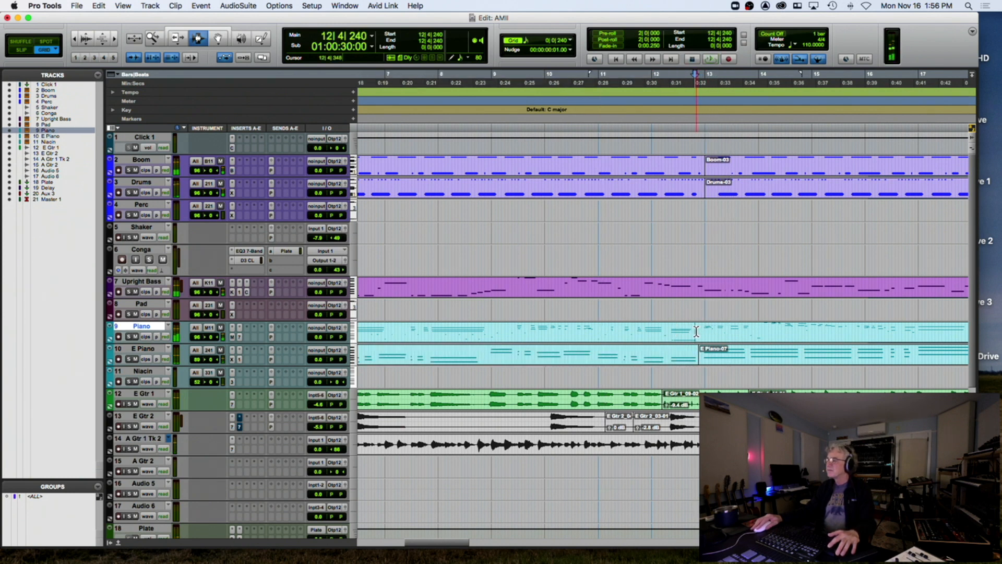
Mute the whole Piano-07 clip with Cmd+M
scroll(655, 329, left, 5)
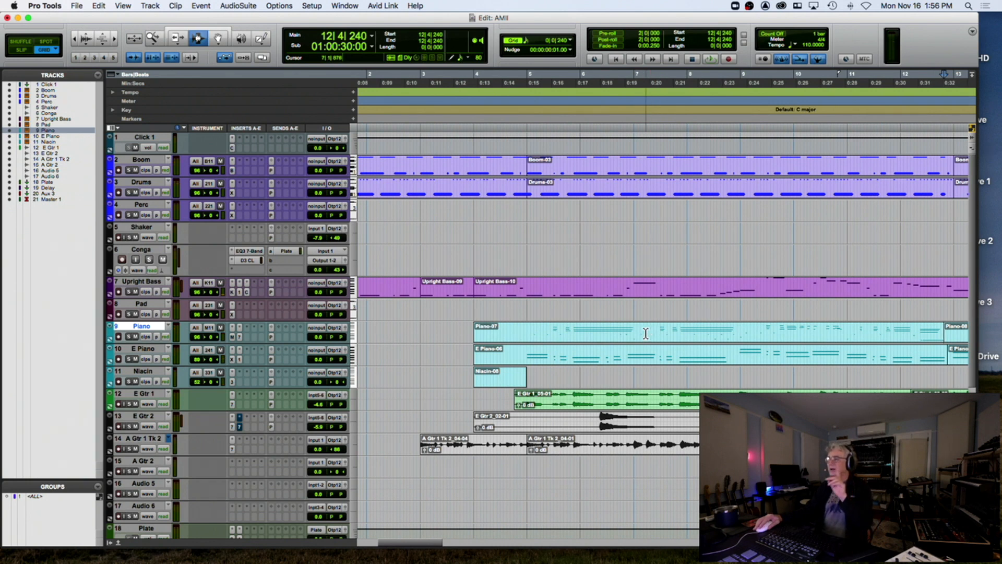
double_click(646, 333)
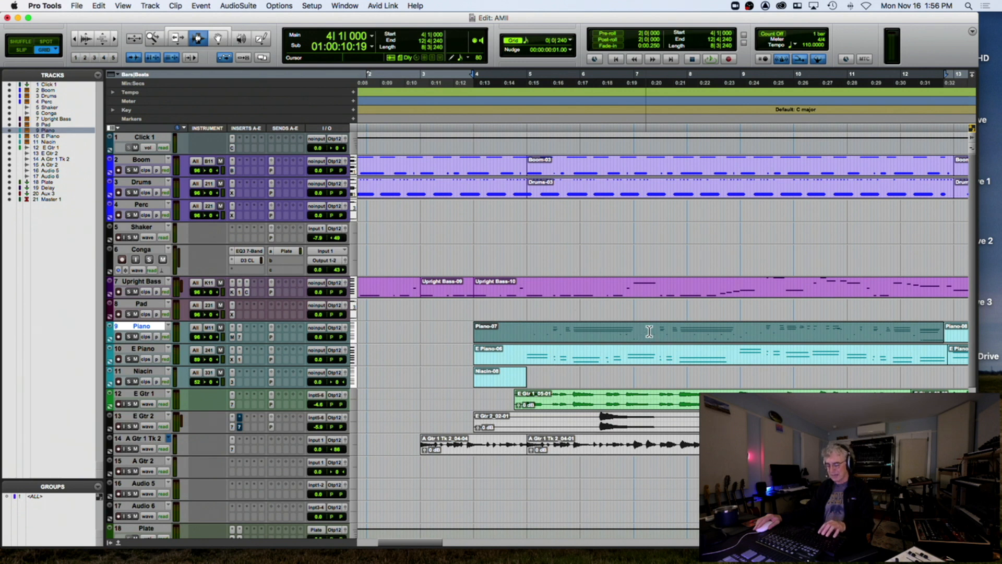
key(super+m)
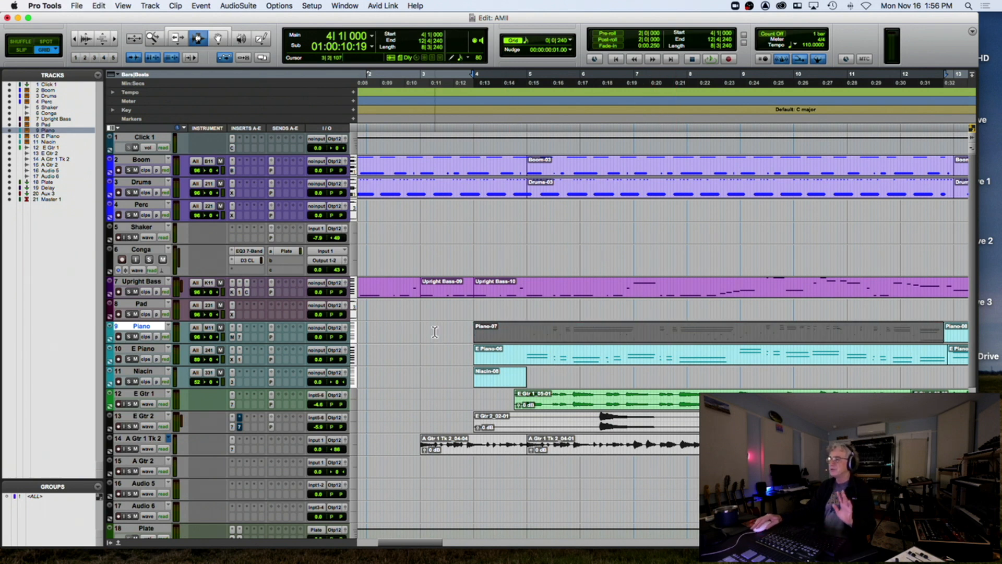
Listen to the intro from bar 3 beat 2 without Piano-07, then zoom out to the full arrangement
click(434, 332)
key(space)
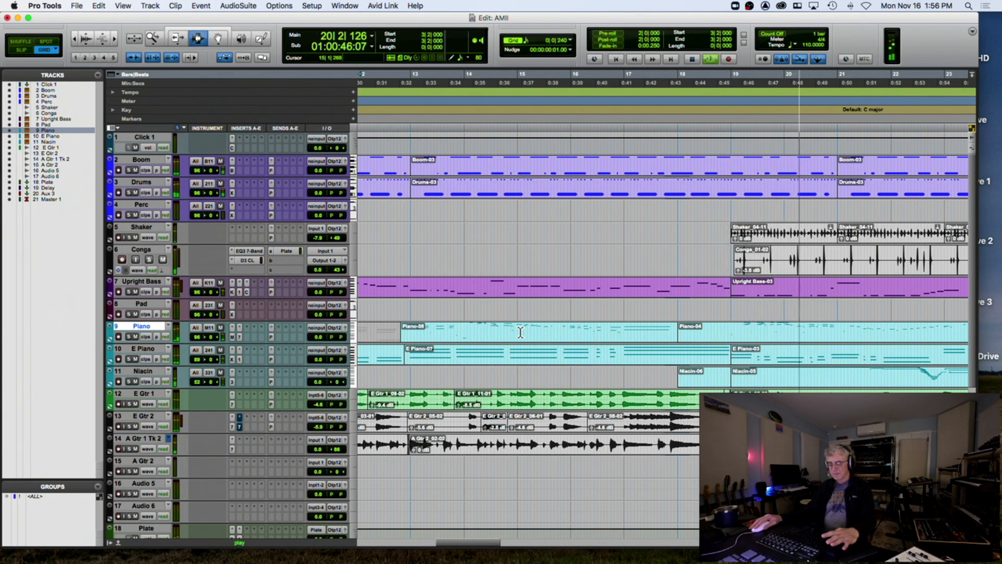
key(space)
key(r)
key(r)
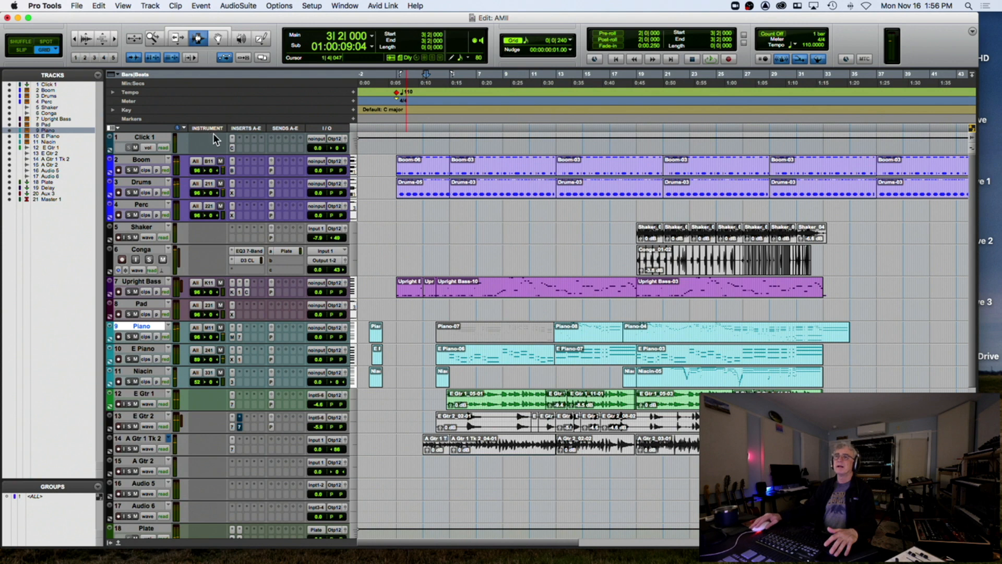
click(80, 7)
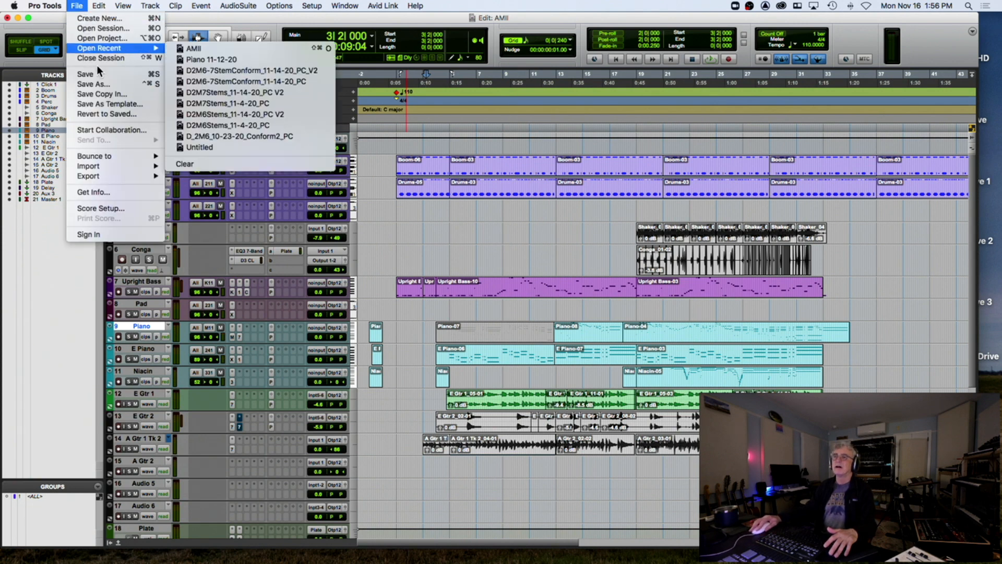
click(103, 85)
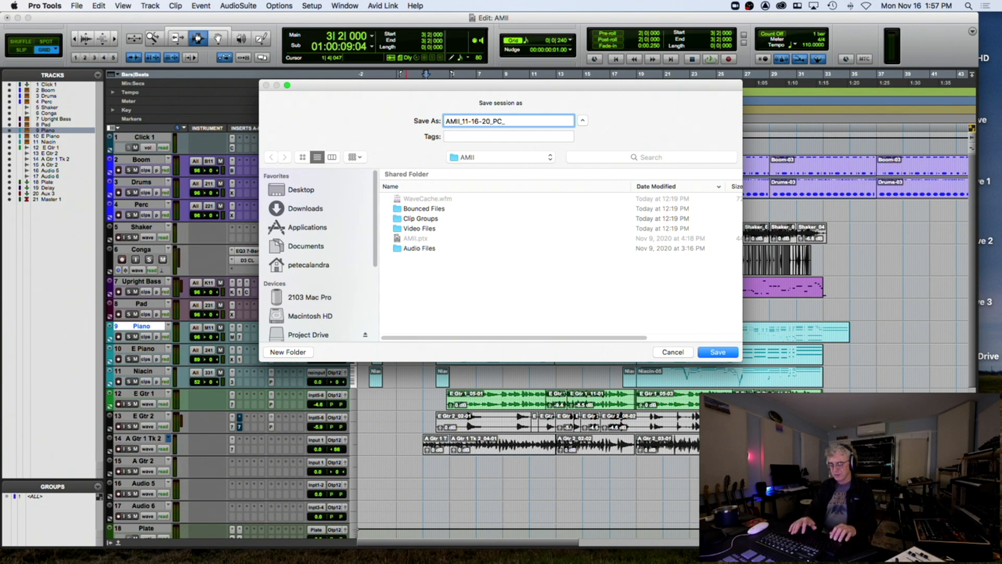
key(Return)
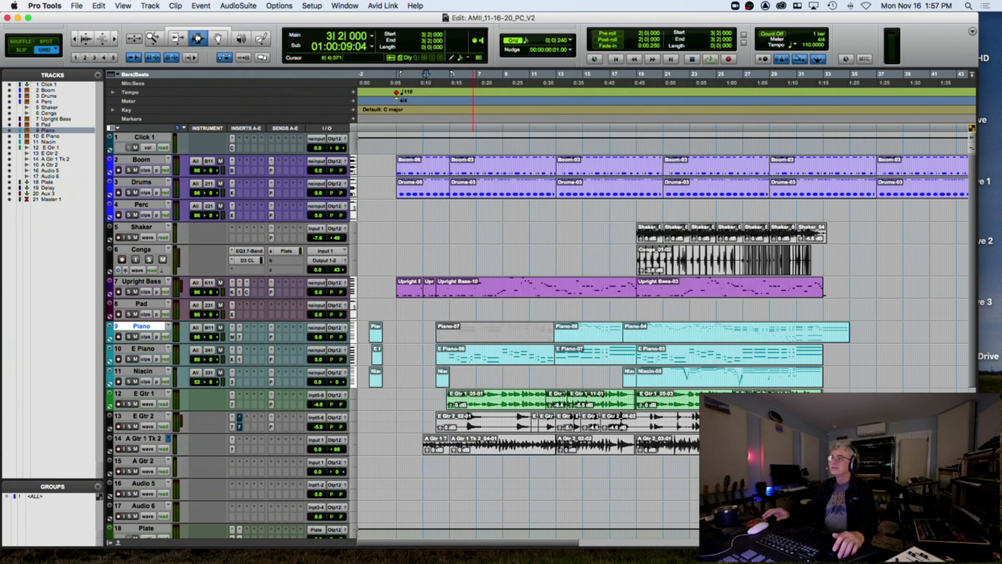
click(395, 120)
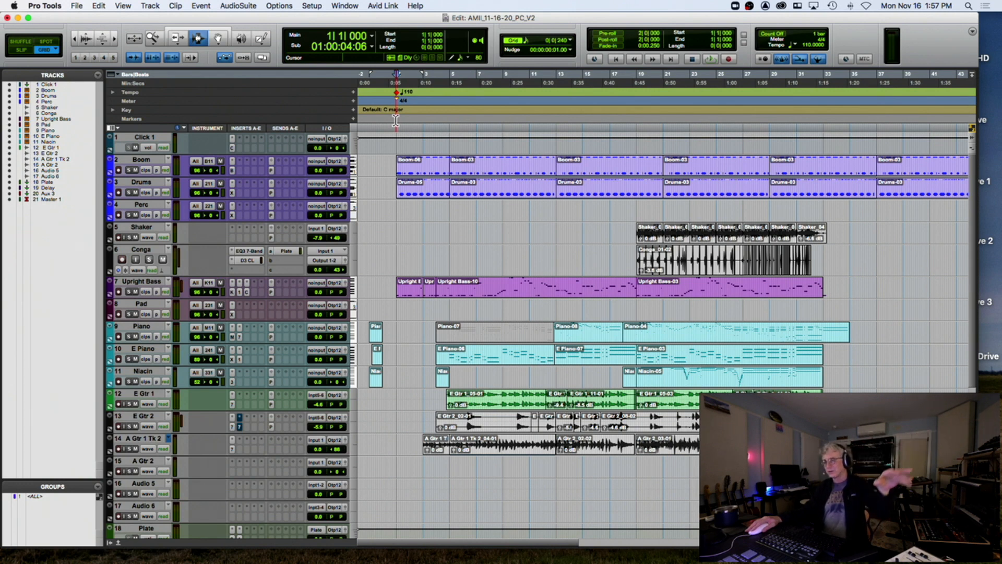
click(396, 361)
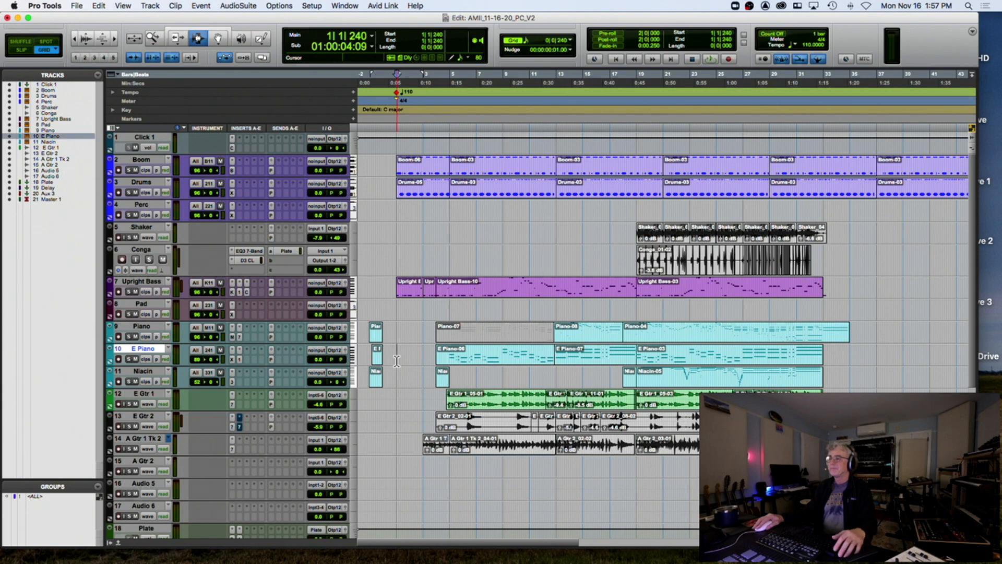
key(space)
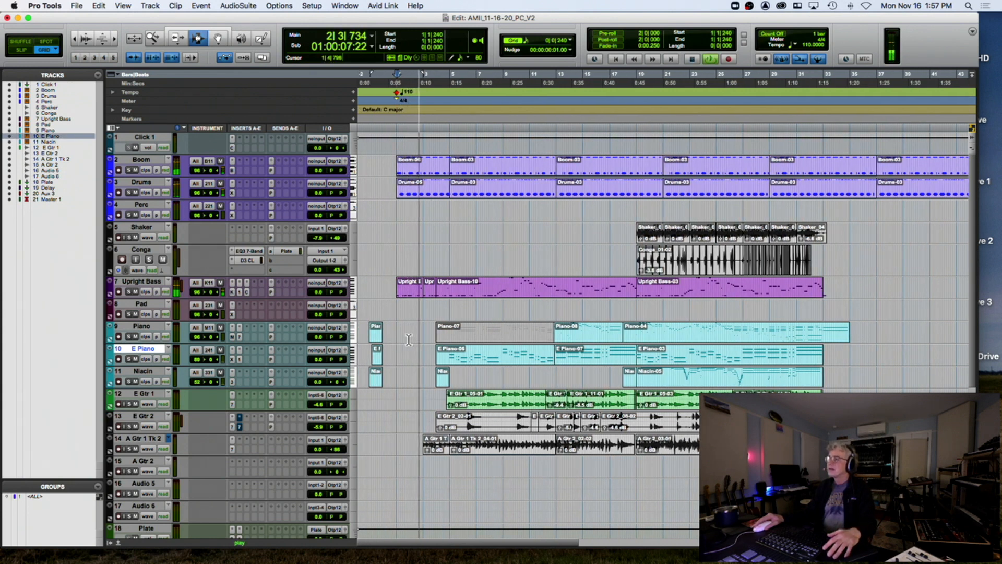
key(space)
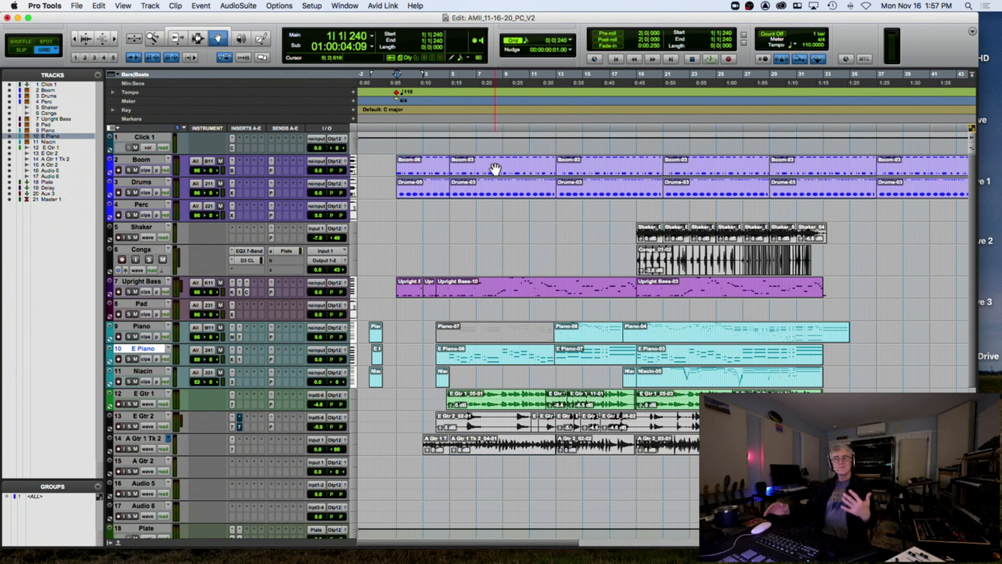
Open the Drums-05 clip in the MIDI Editor, zoom in, and set editing to move notes only
click(424, 188)
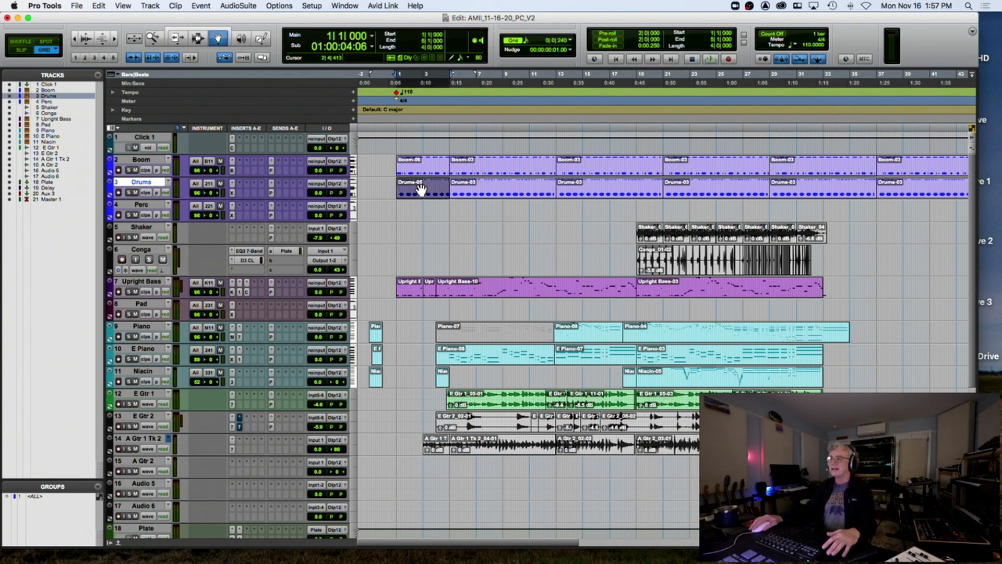
double_click(422, 190)
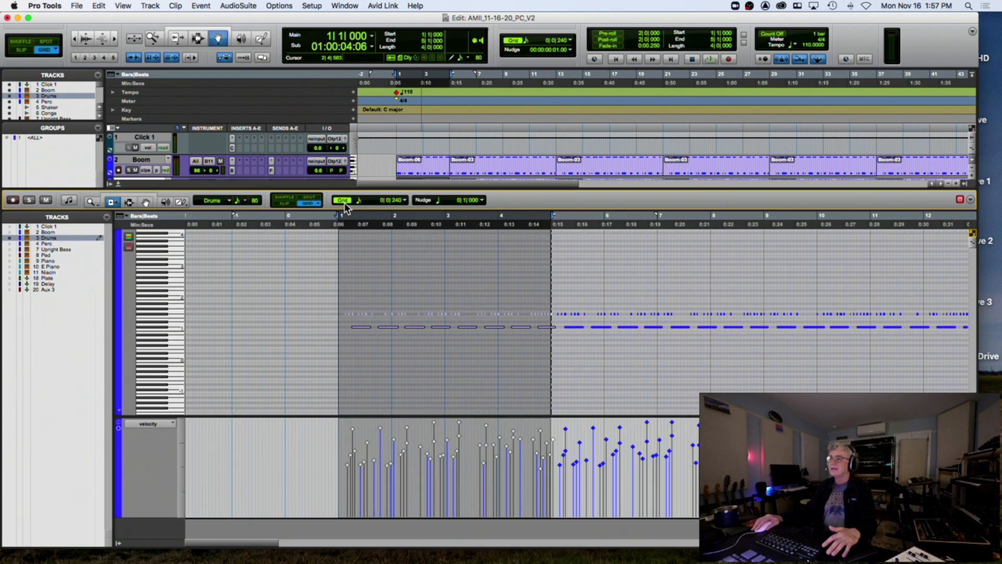
click(333, 230)
key(t)
key(t)
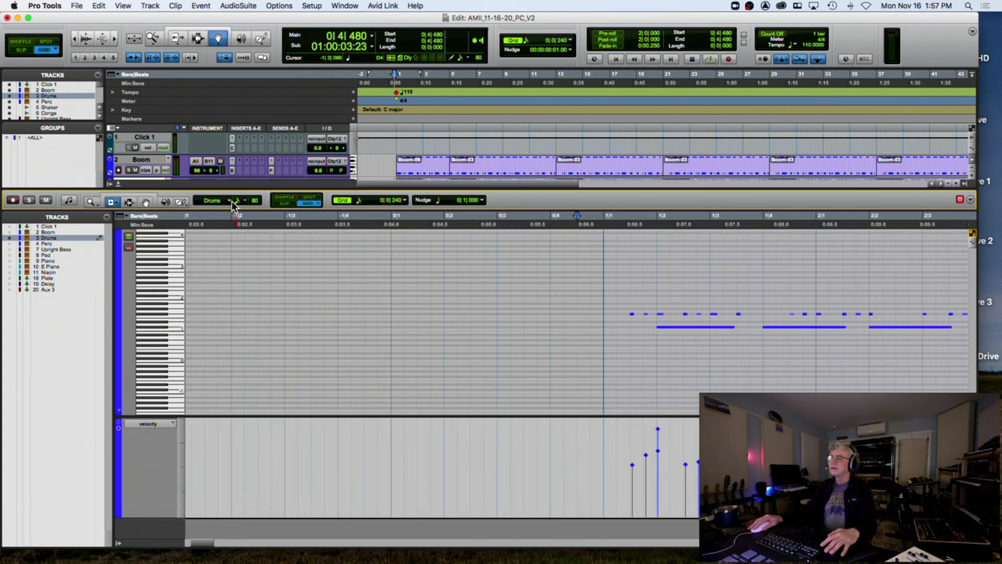
click(150, 195)
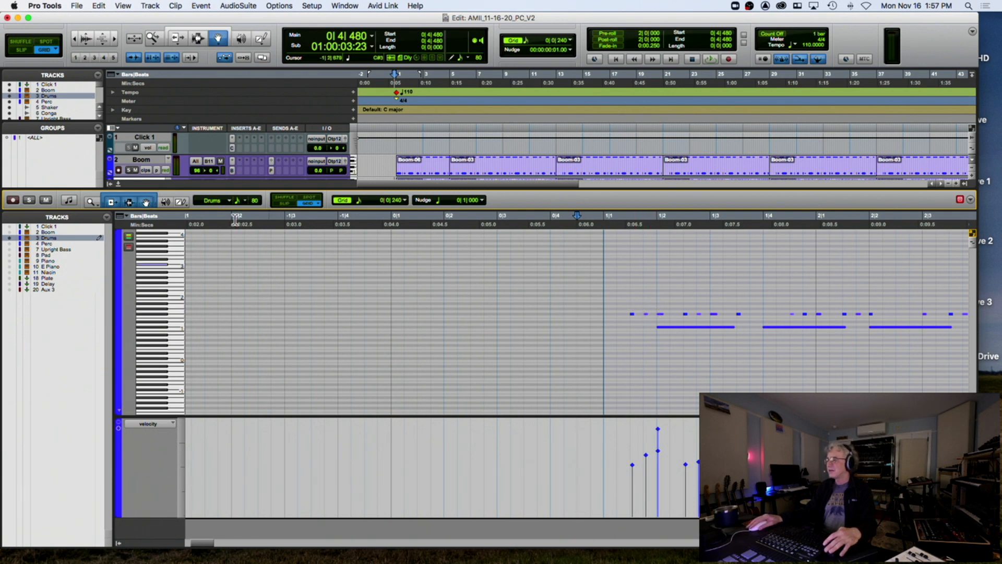
click(146, 202)
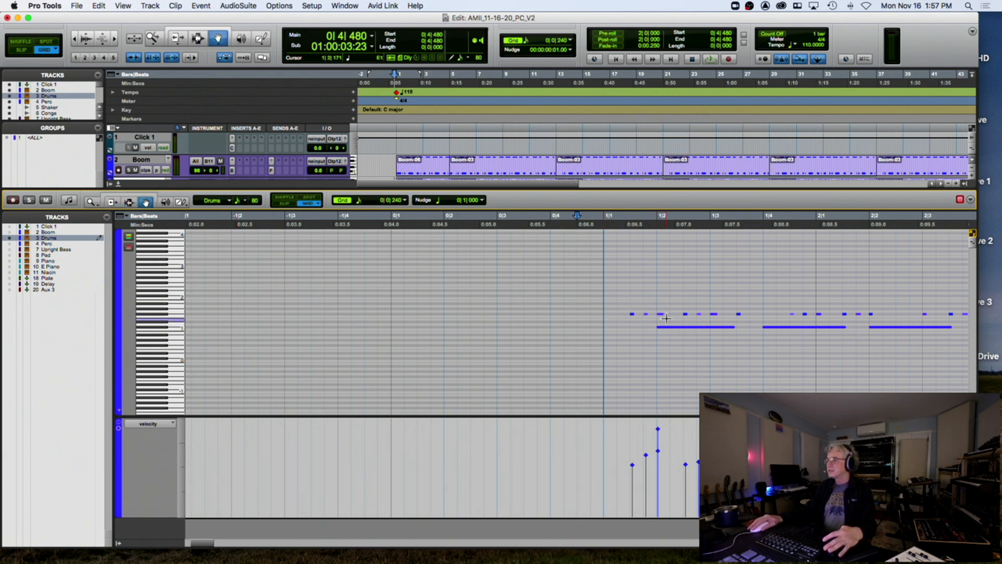
Copy a drum note to an earlier beat and play back the intro drums
drag(663, 318, 611, 318)
click(591, 226)
key(space)
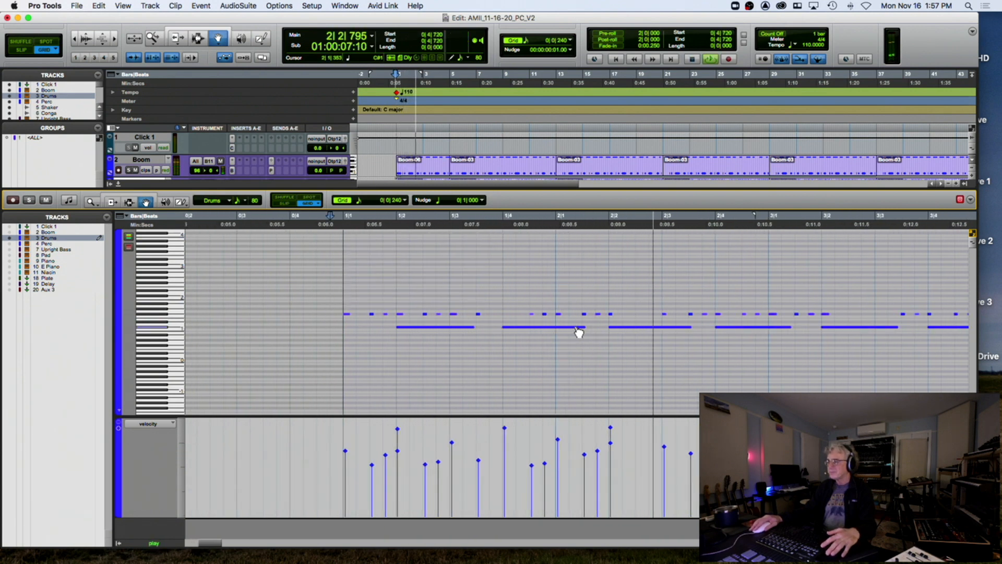
key(space)
Copy another drum note earlier, audition from bar 1, and move the short note to 3|2|480
drag(612, 317, 638, 319)
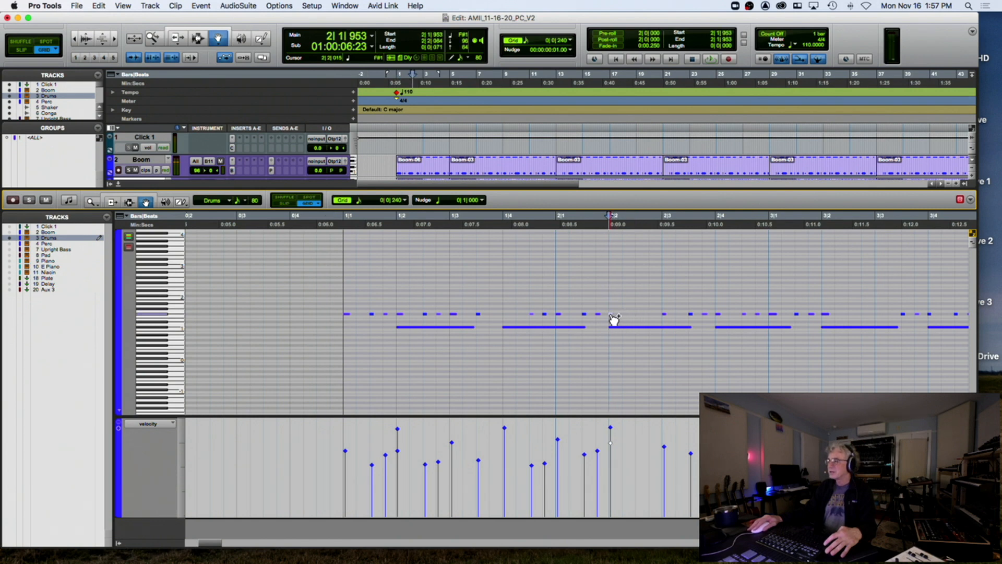
click(636, 319)
drag(483, 318, 508, 319)
click(342, 225)
key(space)
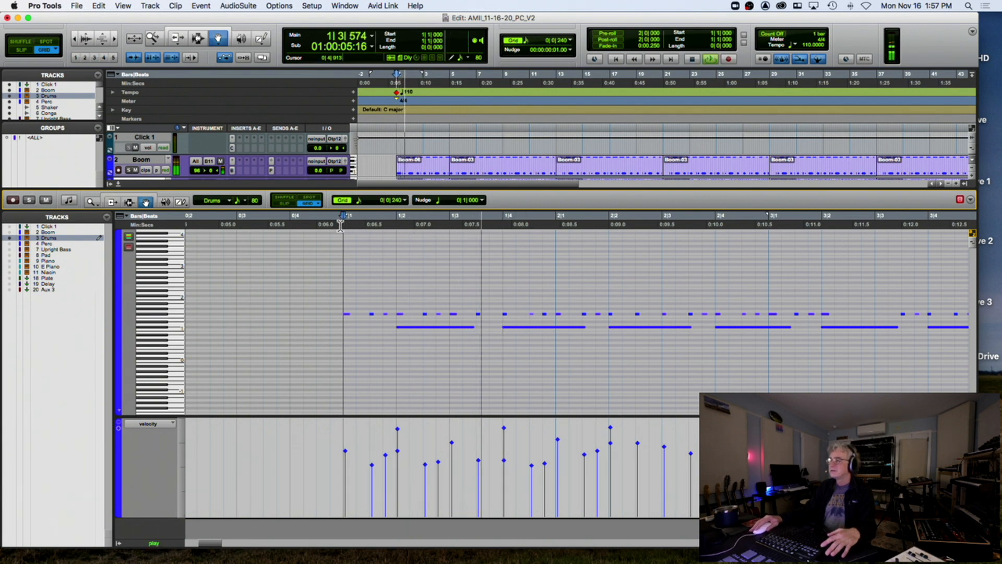
scroll(367, 237, right, 5)
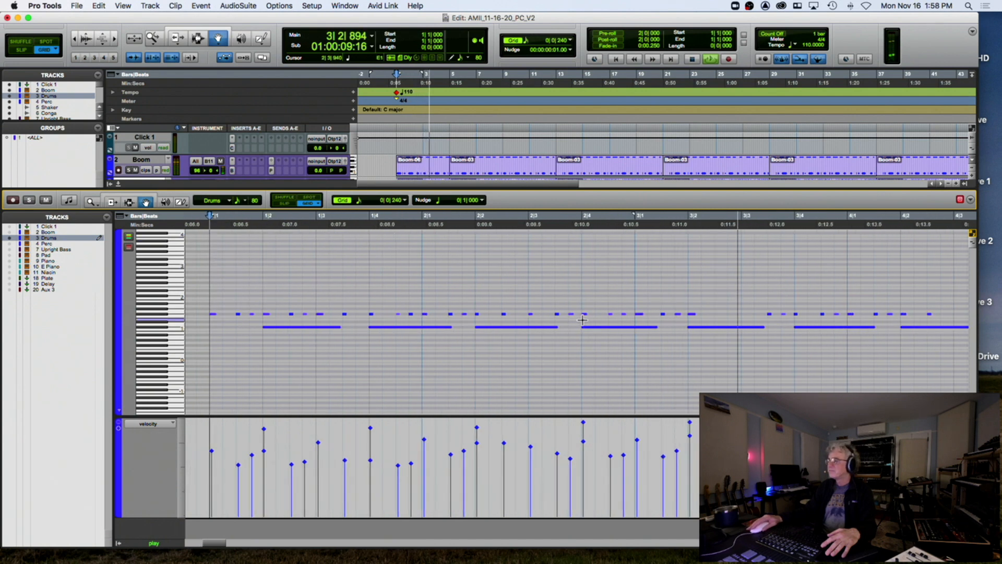
key(space)
drag(694, 318, 719, 320)
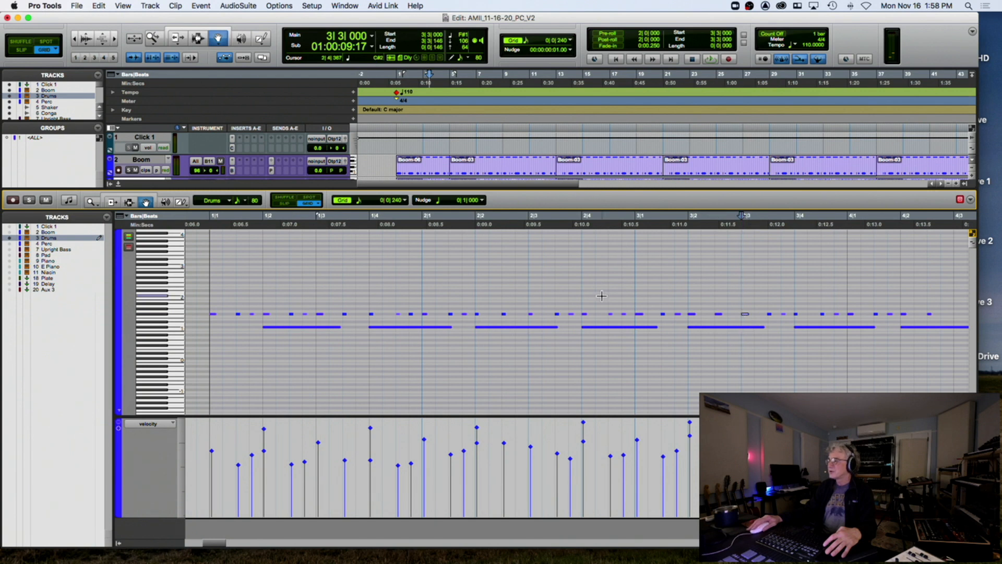
click(208, 228)
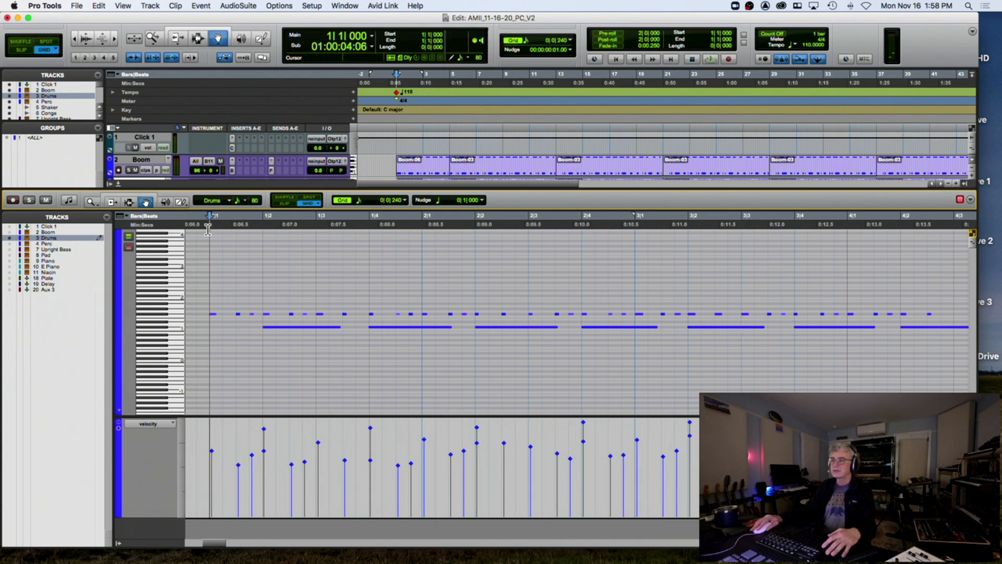
Zoom out the note view and select the drum notes from bar 1 to bar 4
key(r)
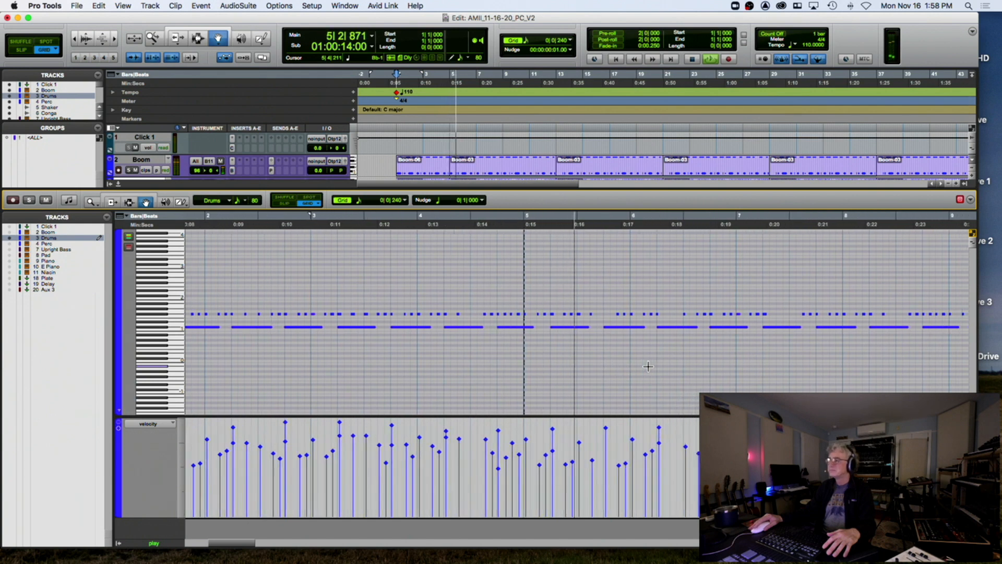
key(space)
key(r)
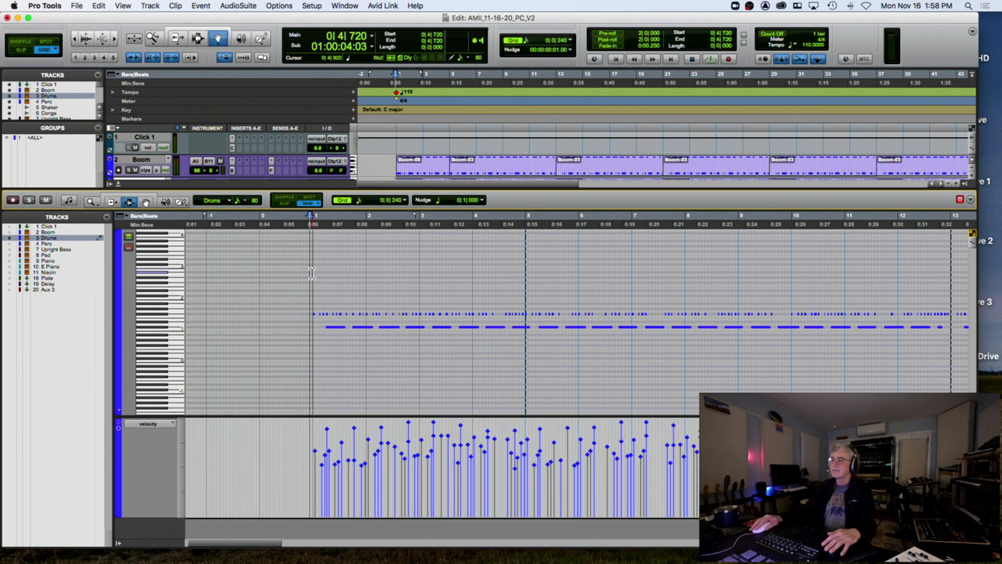
drag(312, 272, 523, 291)
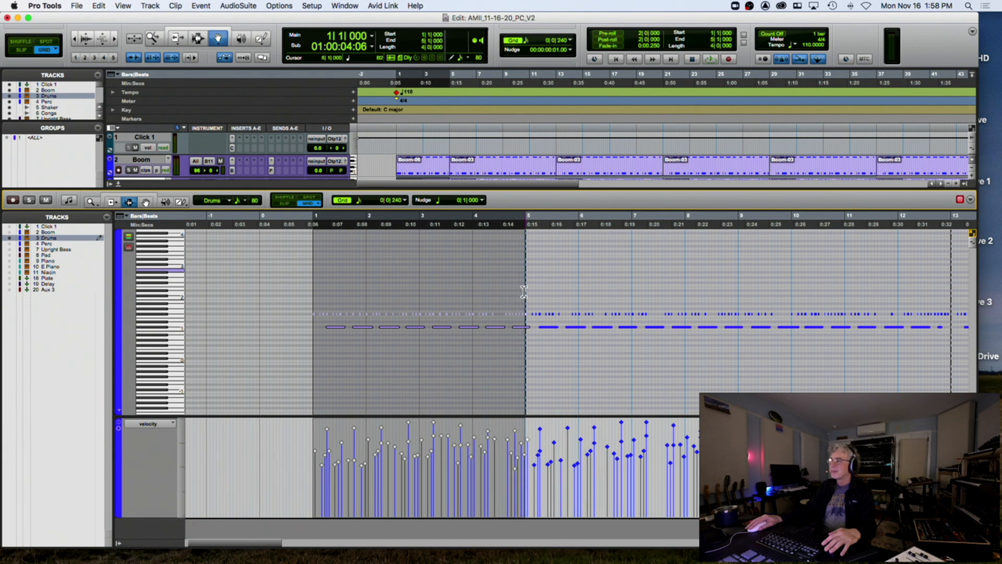
key(t)
key(t)
key(t)
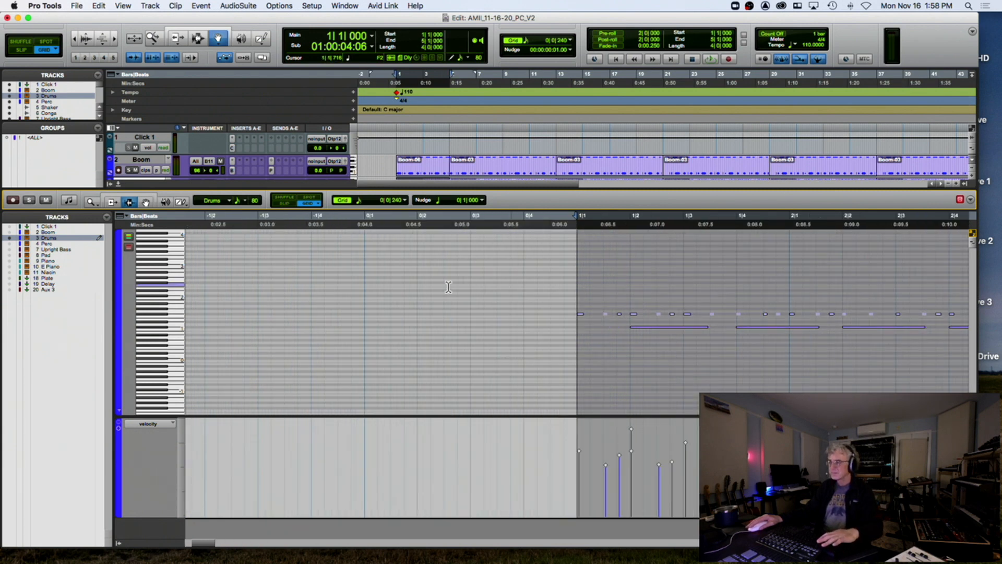
scroll(449, 285, right, 10)
scroll(449, 285, right, 5)
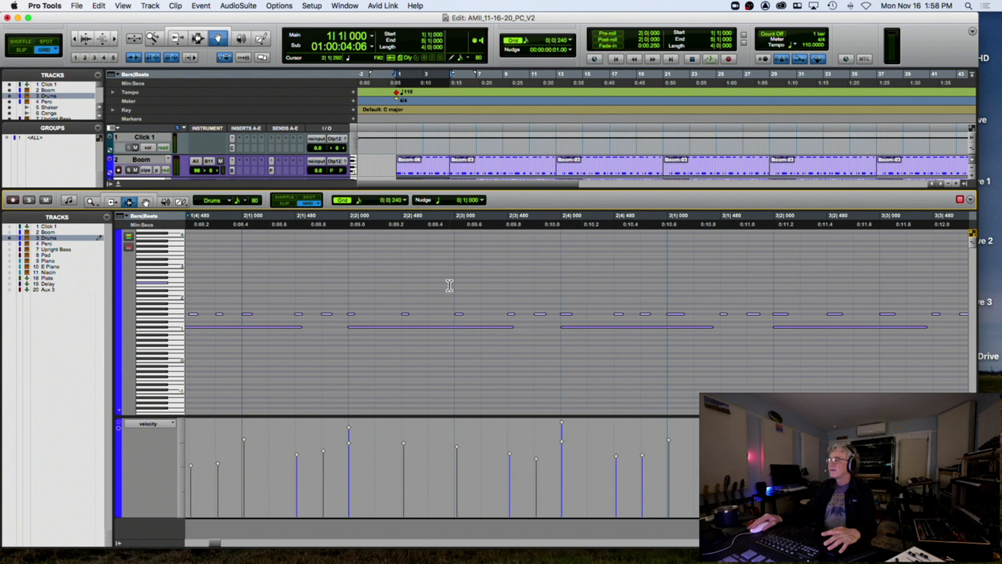
key(r)
key(r)
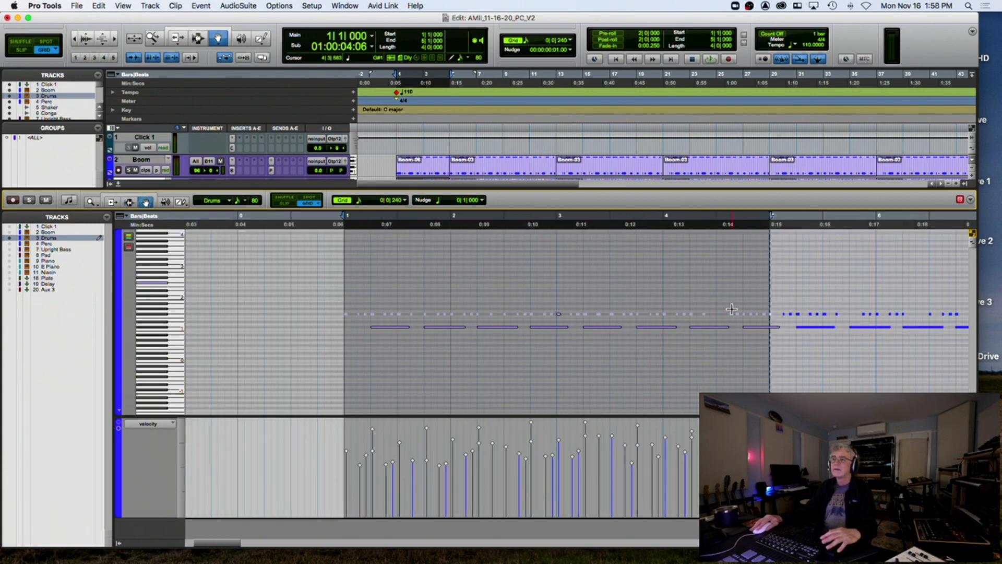
Reselect the bars 1–5 drum notes and duplicate them into bars 5–9 with Cmd+D
click(743, 291)
key(t)
key(t)
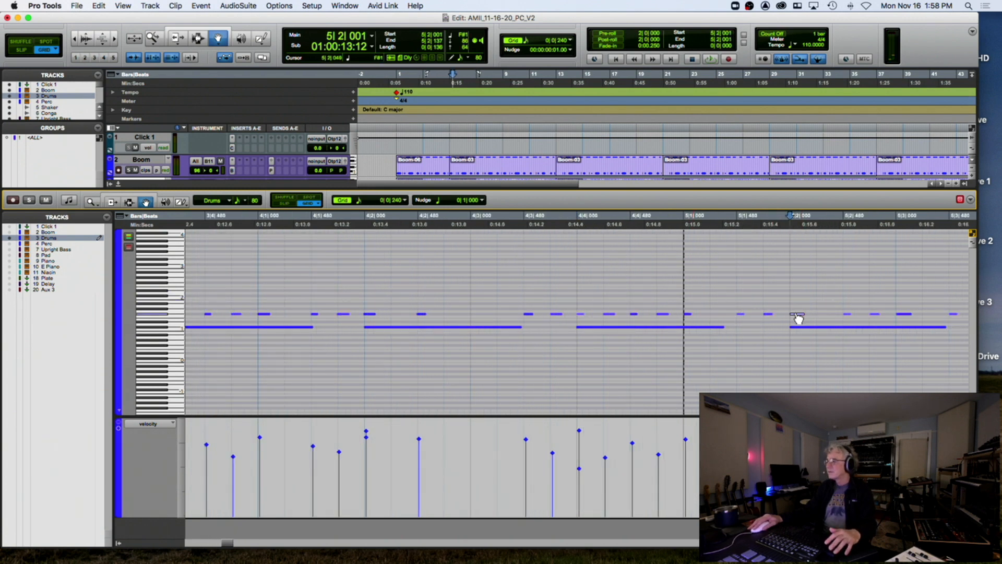
key(r)
key(r)
key(r)
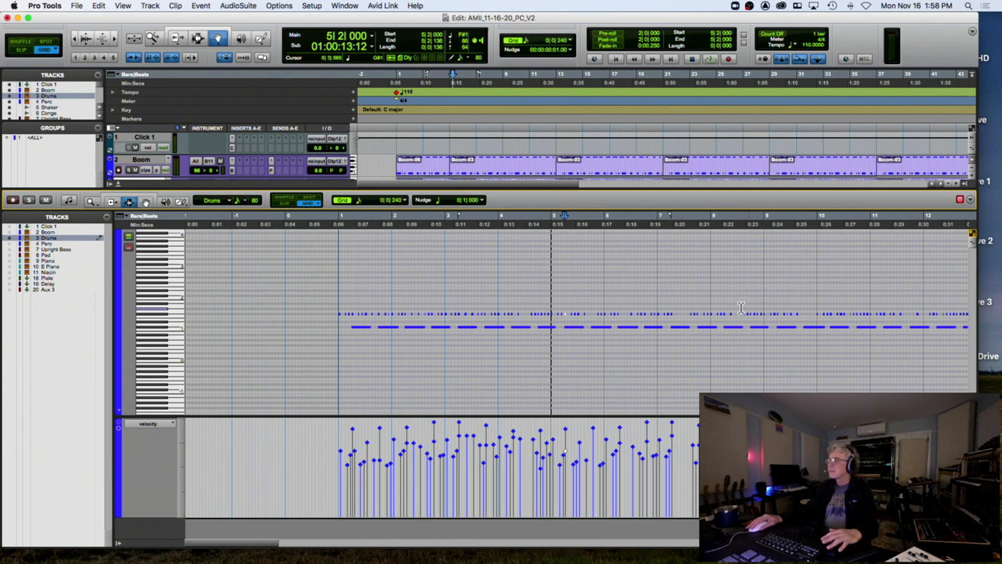
drag(557, 309, 338, 309)
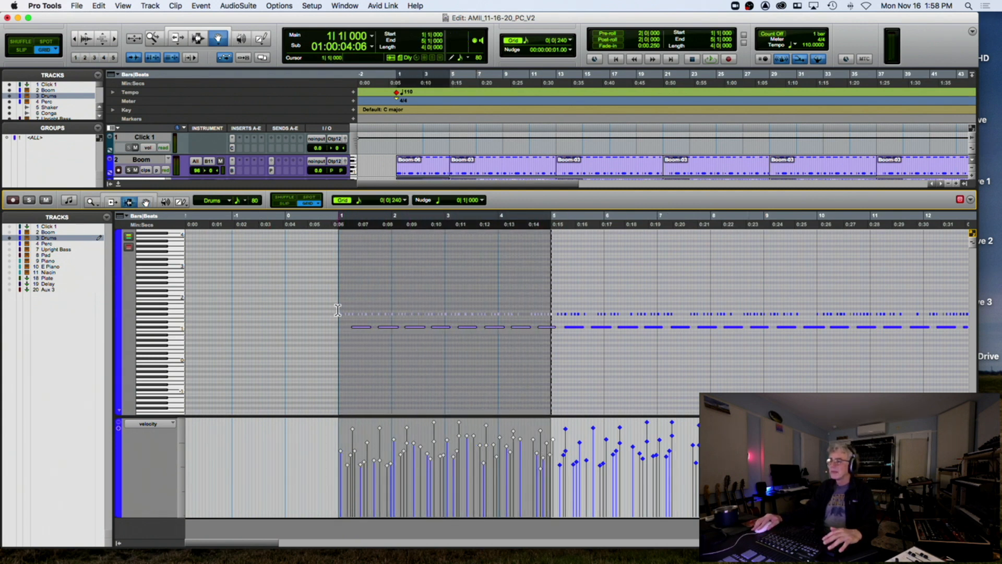
key(super+d)
key(super+d)
key(super+d)
key(super+d)
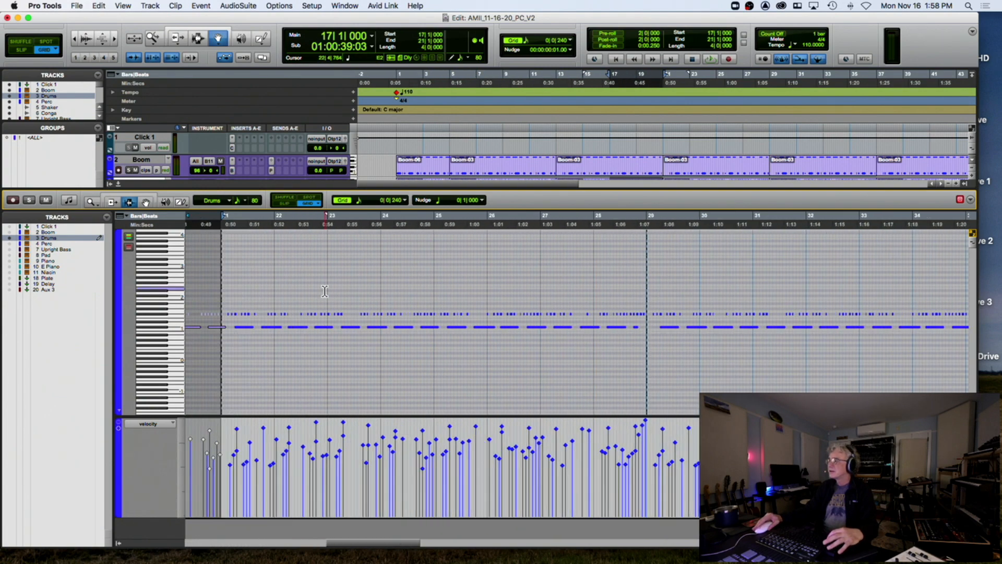
Duplicate the drum pattern four more times to extend it through the song
key(super+d)
key(super+d)
key(super+d)
key(super+d)
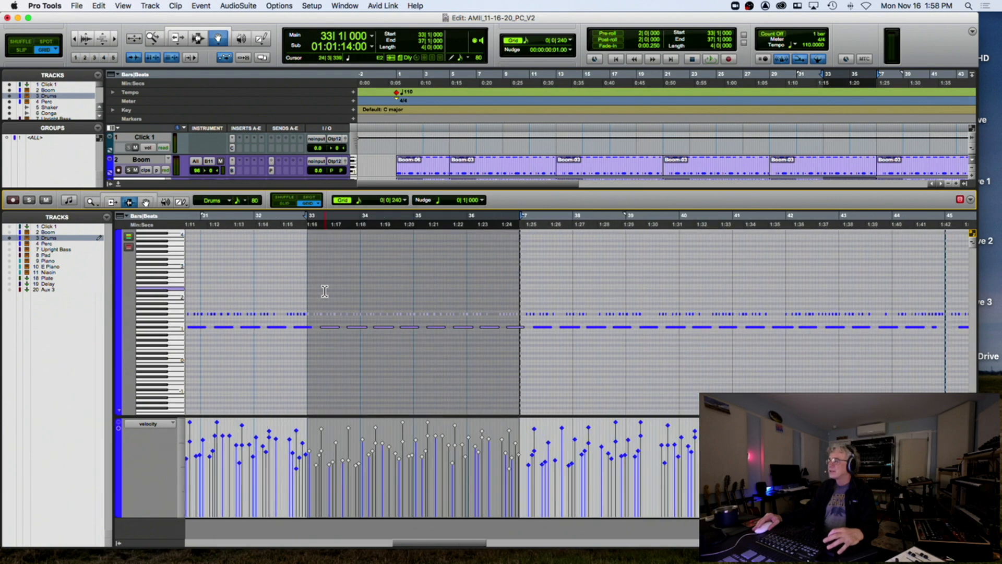
key(super+d)
key(super+d)
key(super+d)
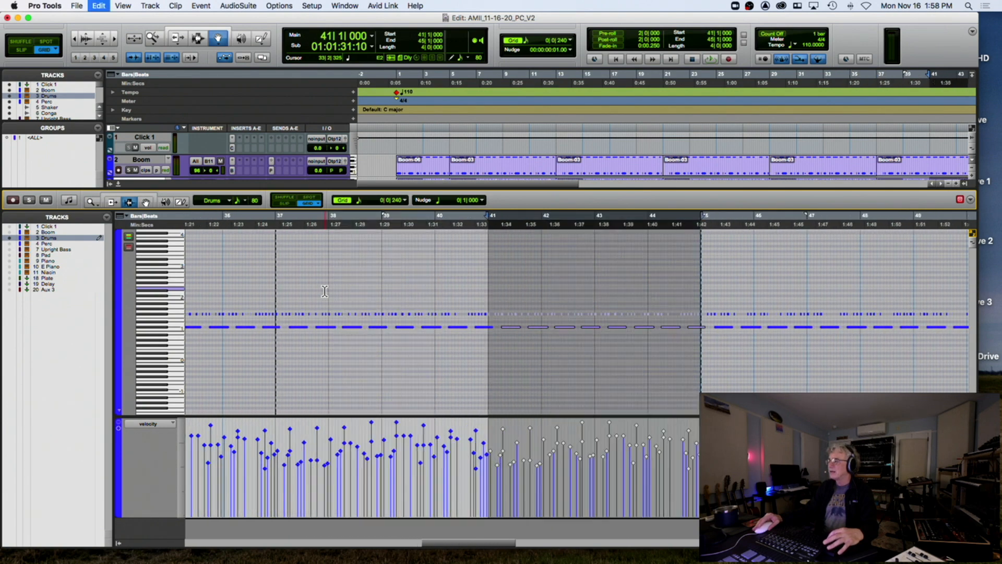
key(super+d)
key(super+d)
key(super+d)
key(super+d)
key(super+d)
key(super+d)
key(super+d)
scroll(325, 291, right, 15)
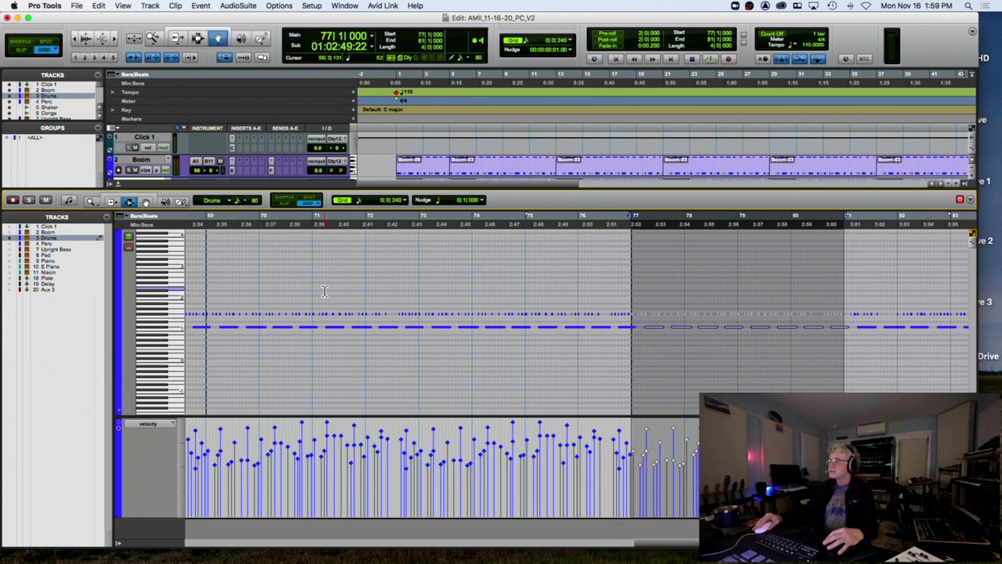
key(super+d)
key(super+d)
key(super+d)
key(super+d)
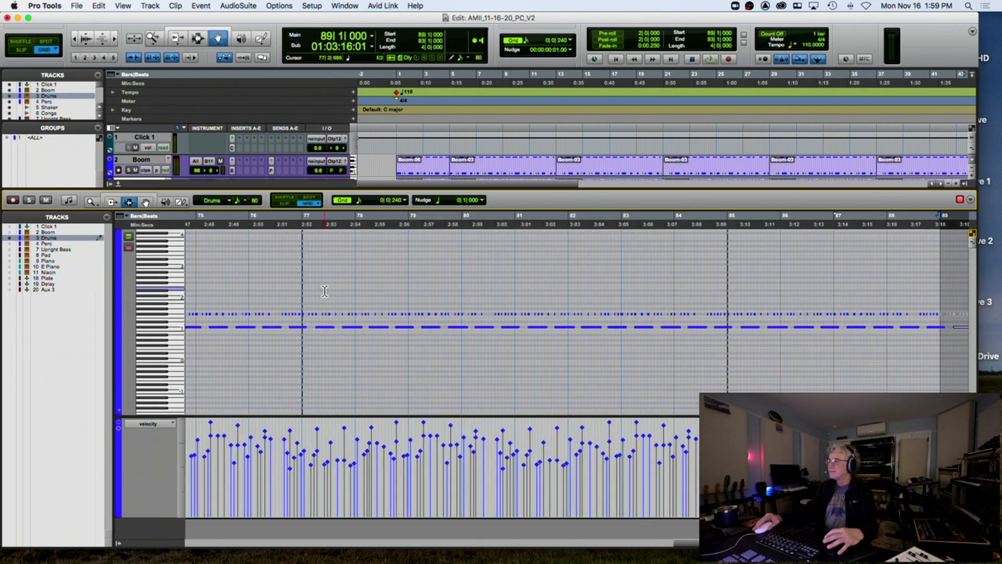
scroll(322, 290, left, 10)
key(r)
key(r)
key(r)
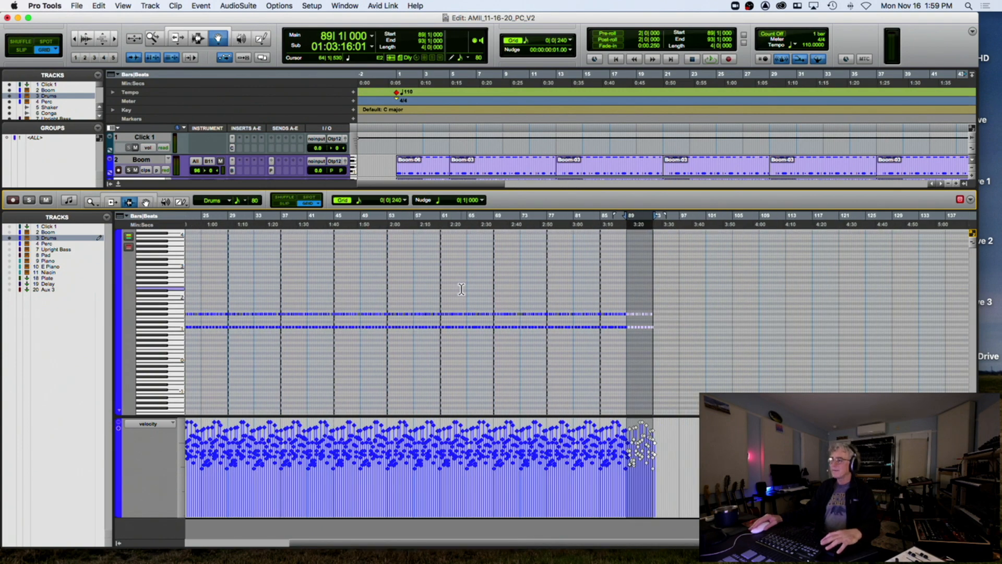
scroll(439, 292, left, 5)
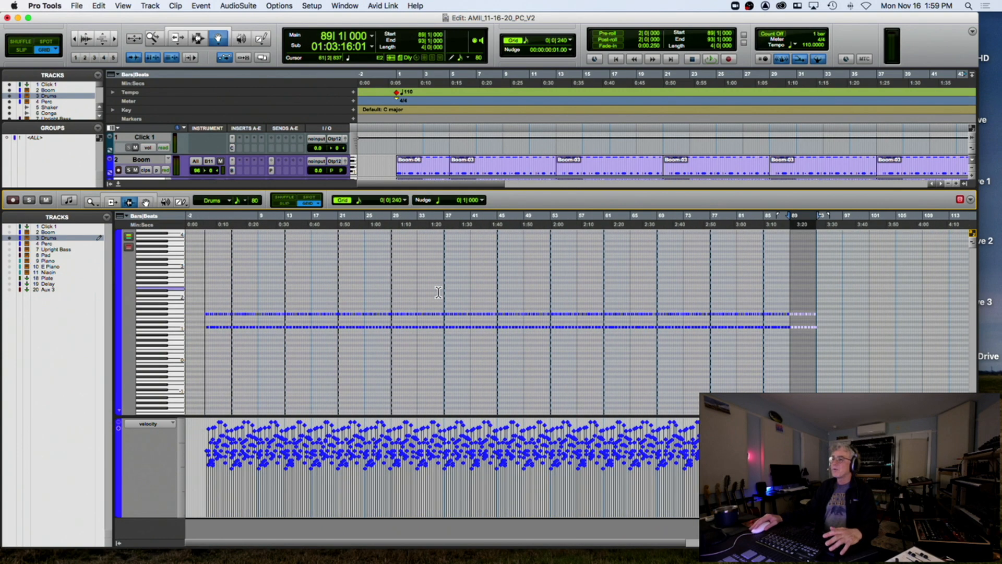
Play the extended drum part from just before bar 1
click(194, 285)
key(space)
key(t)
key(t)
key(t)
key(space)
click(332, 225)
key(space)
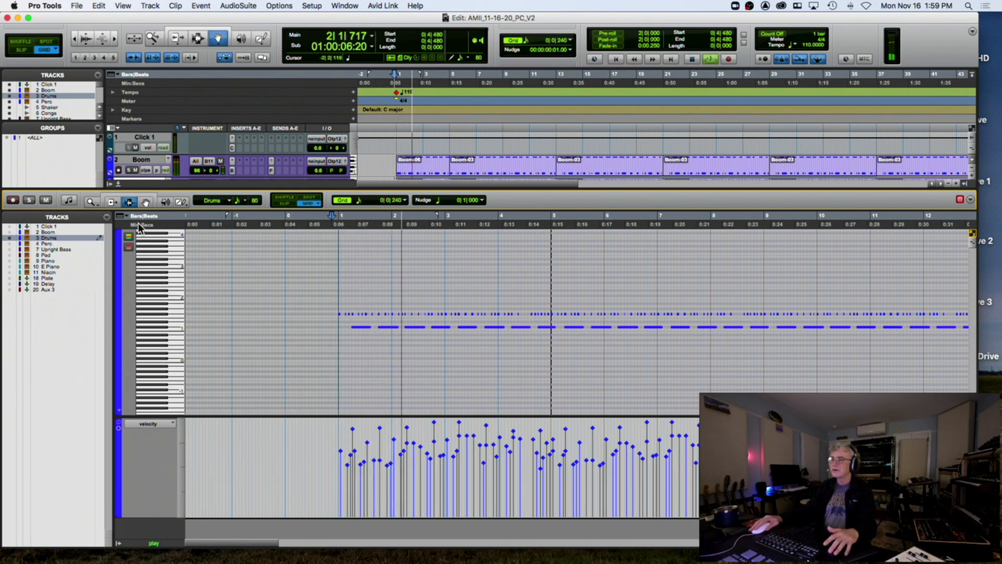
click(47, 238)
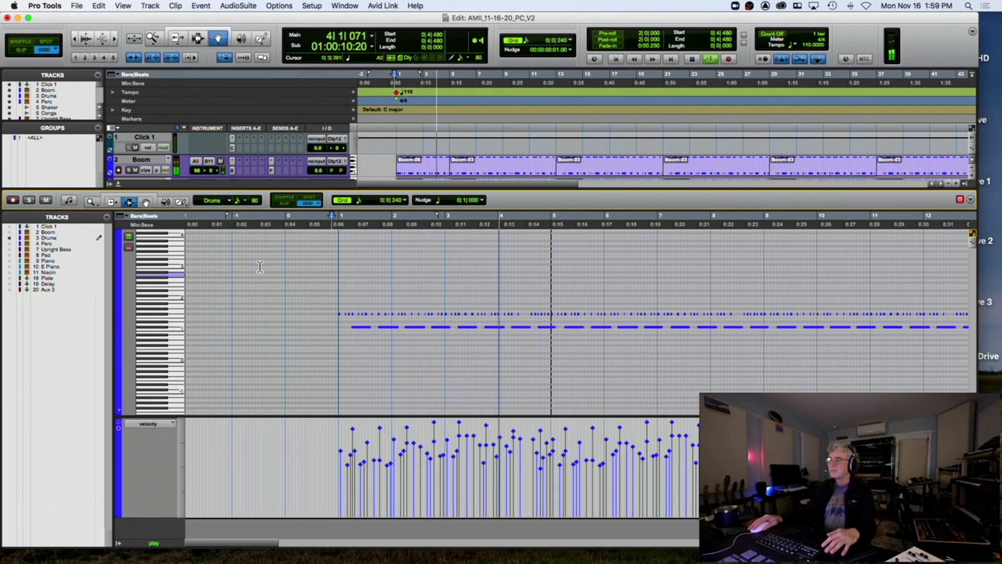
Nudge the long C#1 note near bar 5 slightly later
click(146, 202)
key(t)
scroll(349, 267, right, 3)
scroll(349, 267, right, 4)
key(space)
click(608, 329)
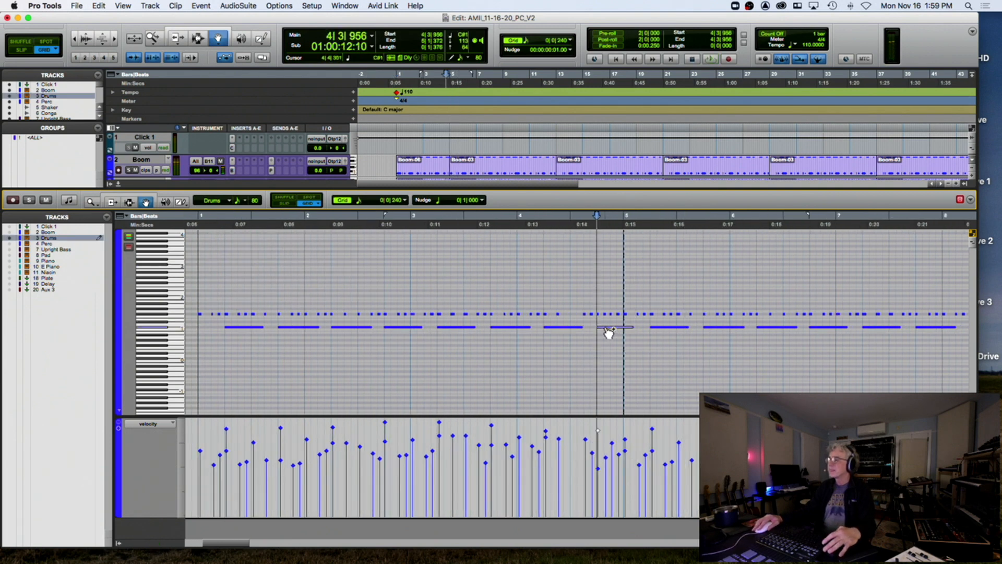
drag(618, 330, 622, 333)
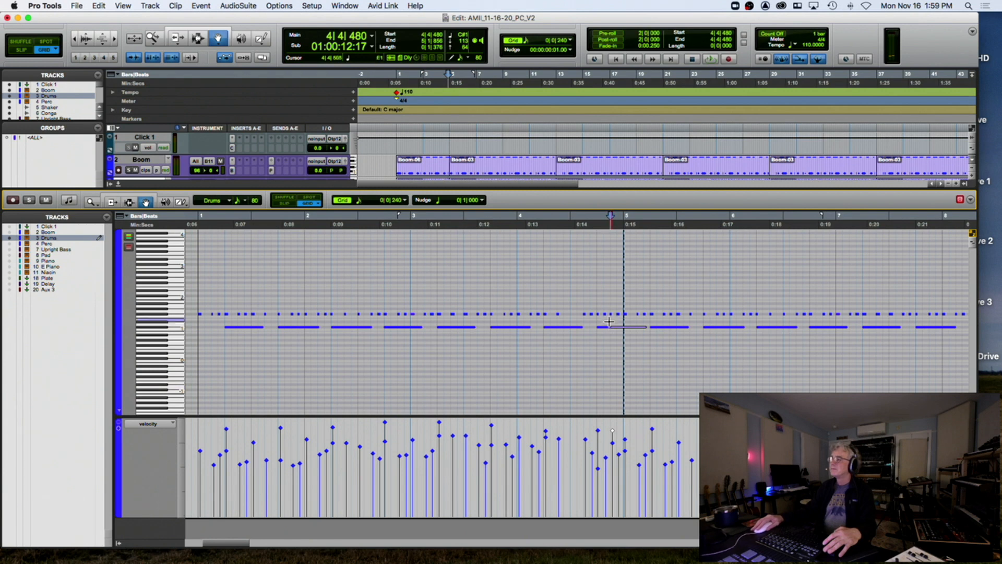
Try moving the C#1 note earlier and later, then audition from bar 3
drag(615, 332, 609, 332)
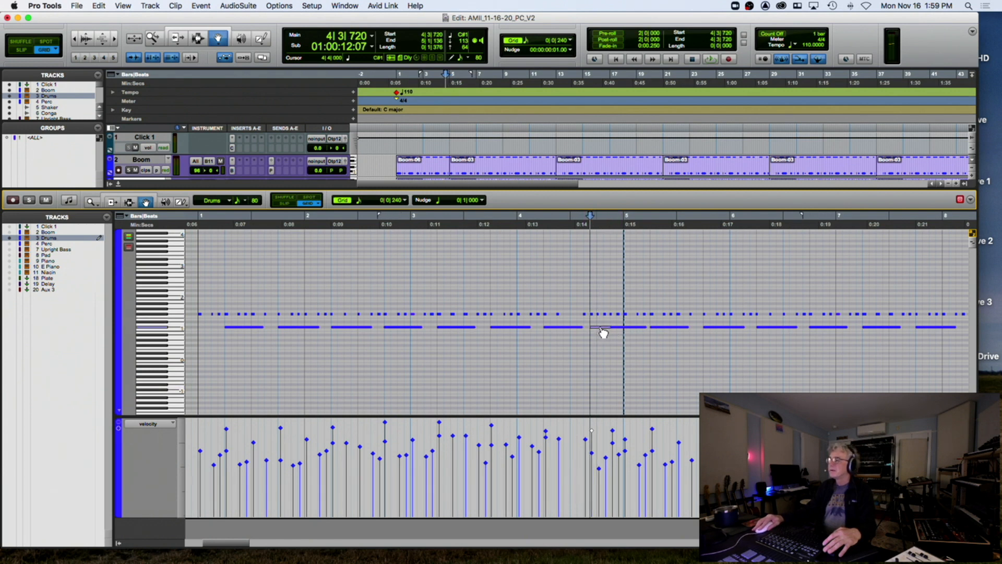
drag(612, 326, 599, 333)
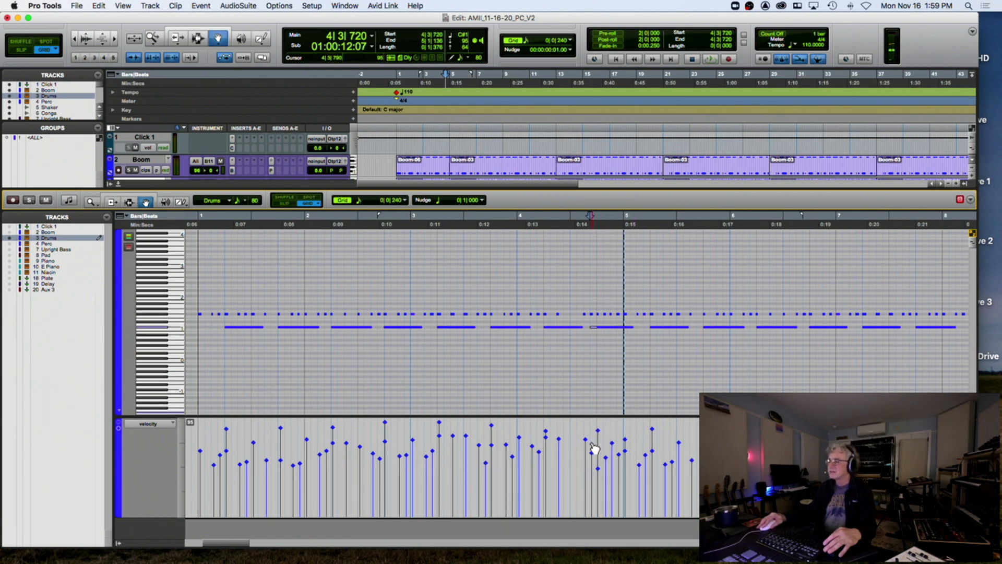
click(415, 223)
key(space)
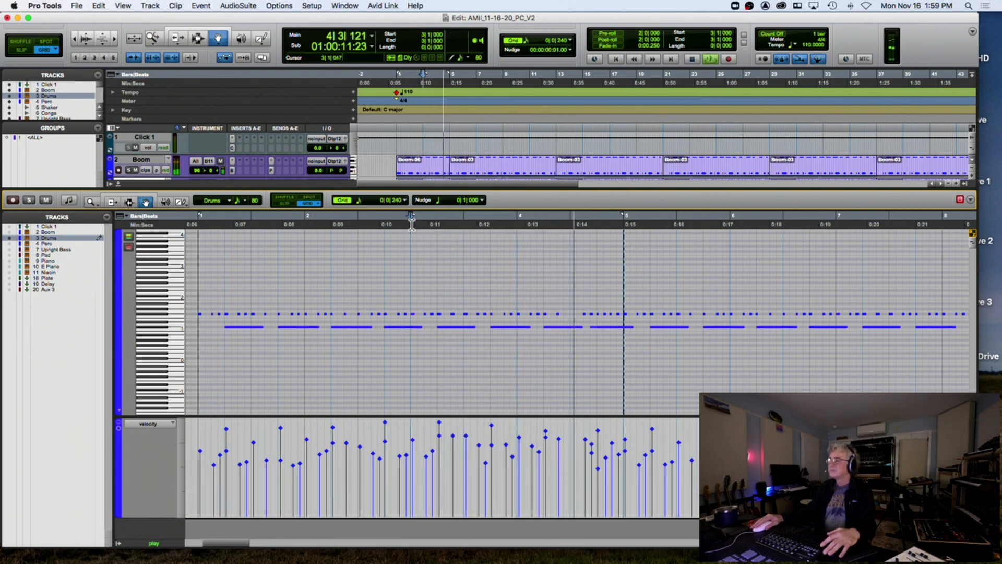
Move the C#1 note to start at 4|3|480 and audition from bar 3
click(595, 329)
key(space)
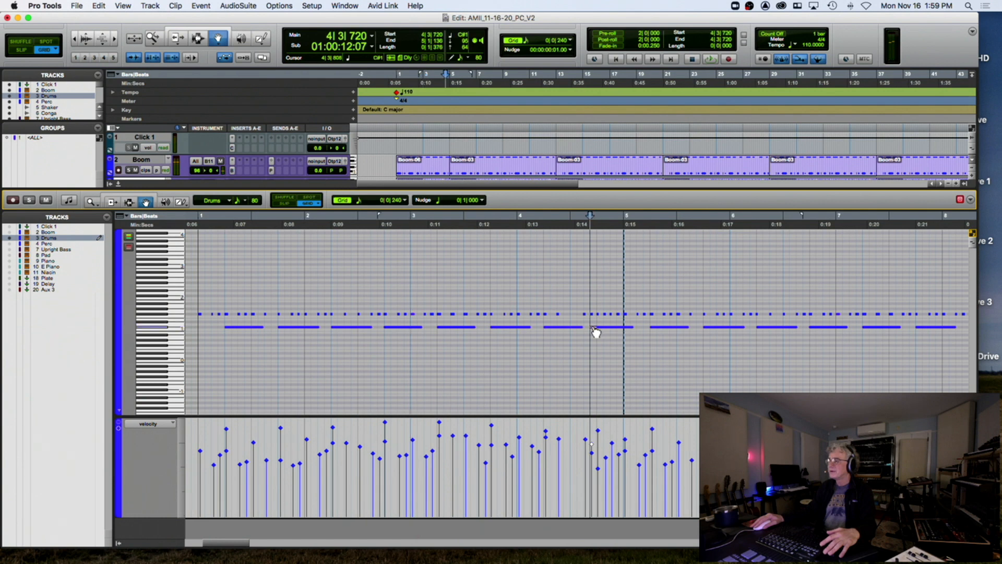
drag(590, 332, 589, 332)
click(412, 226)
key(space)
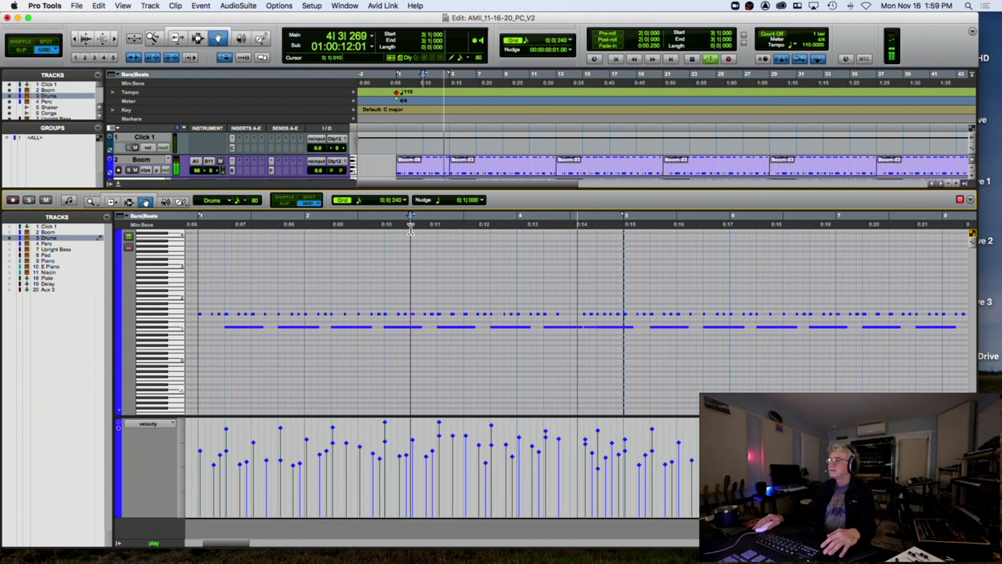
key(space)
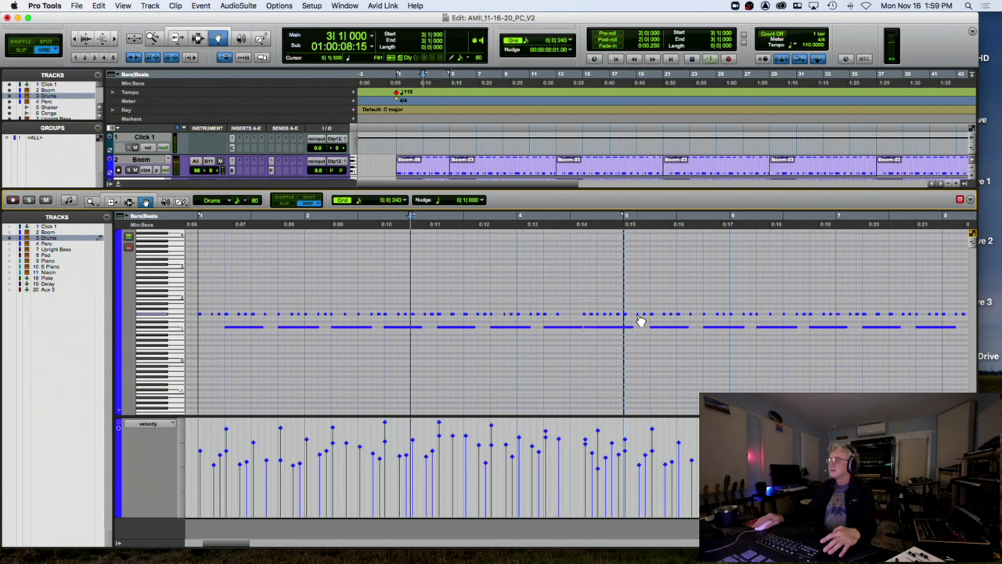
Check the F#1 note at bar 5 and play again from bar 3
click(630, 319)
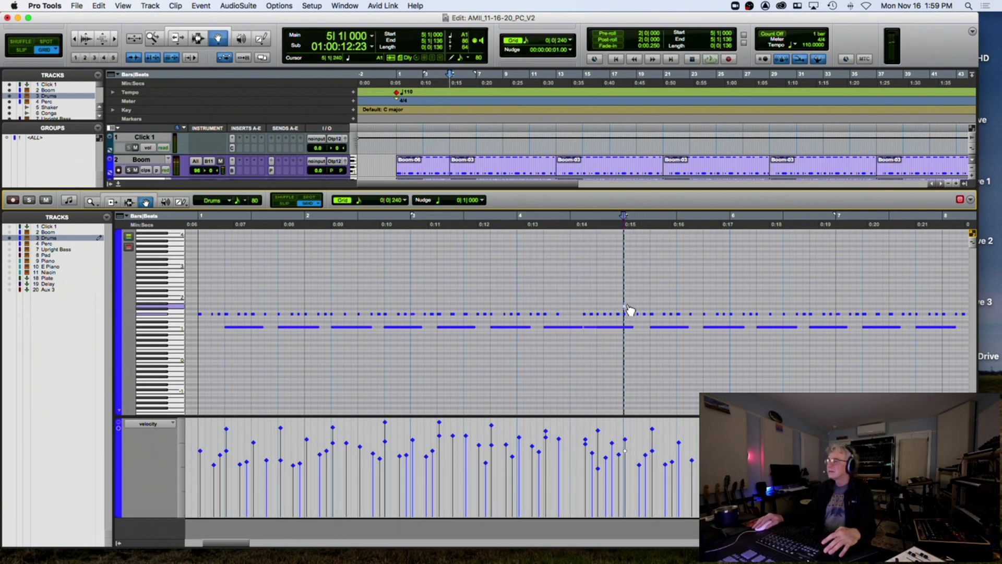
click(627, 317)
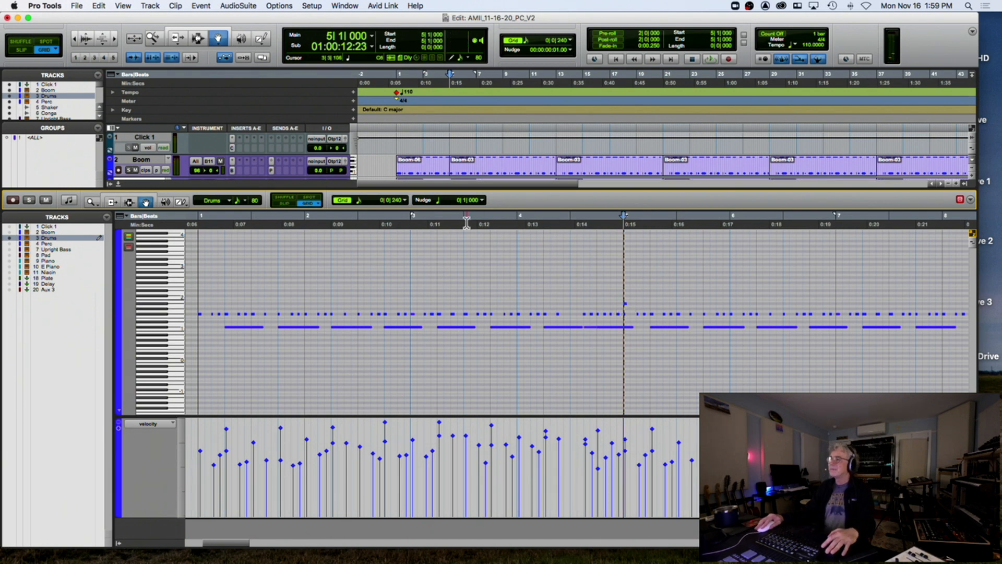
click(410, 226)
key(space)
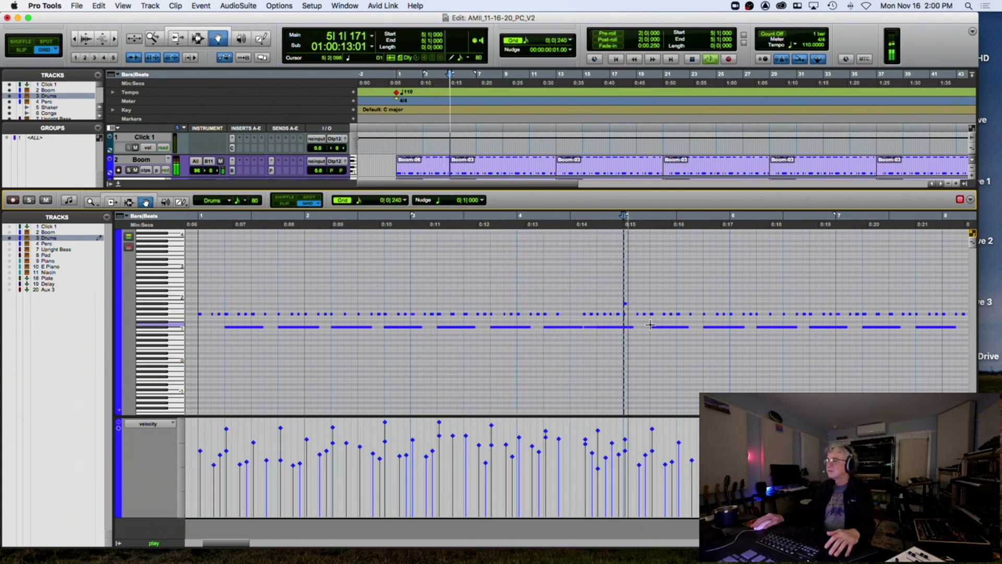
Delete the short F#1 note at bar 9
scroll(586, 286, right, 4)
scroll(586, 287, right, 6)
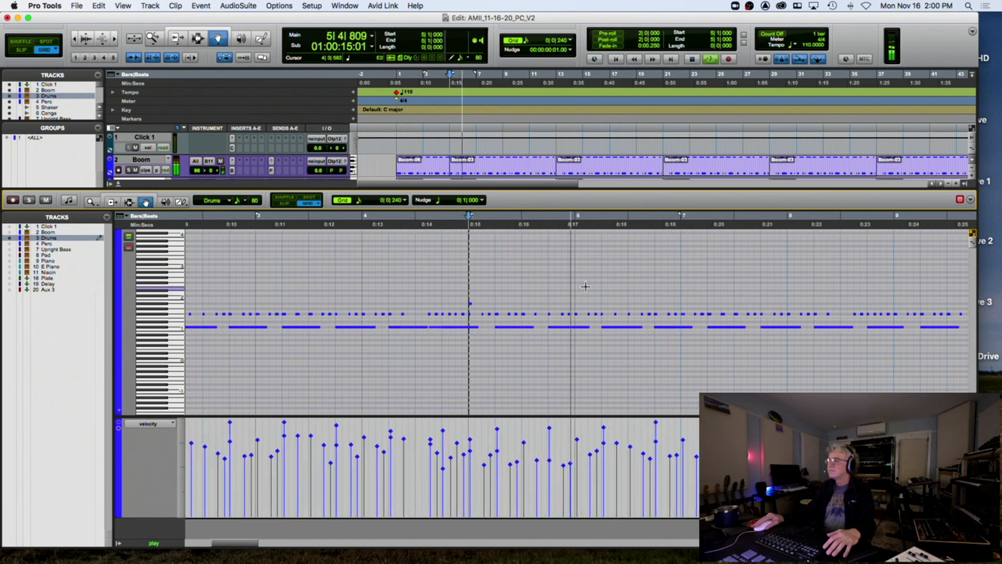
scroll(586, 287, right, 10)
scroll(586, 287, right, 3)
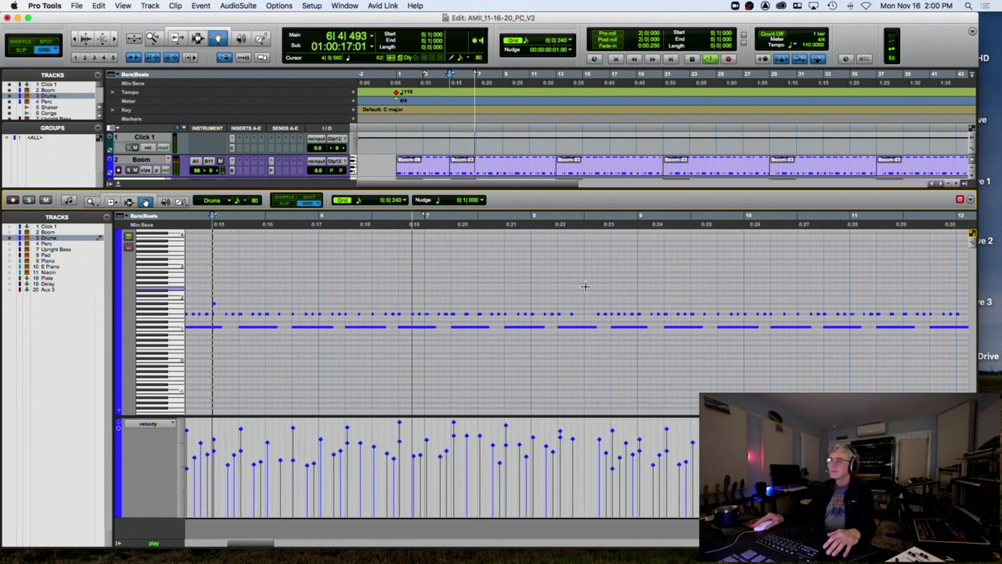
scroll(595, 288, right, 4)
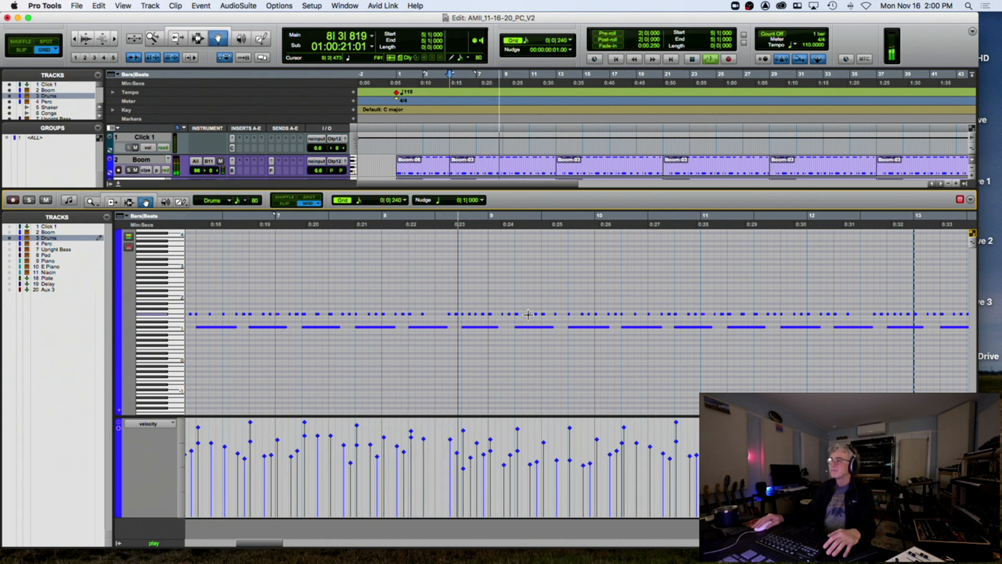
click(492, 314)
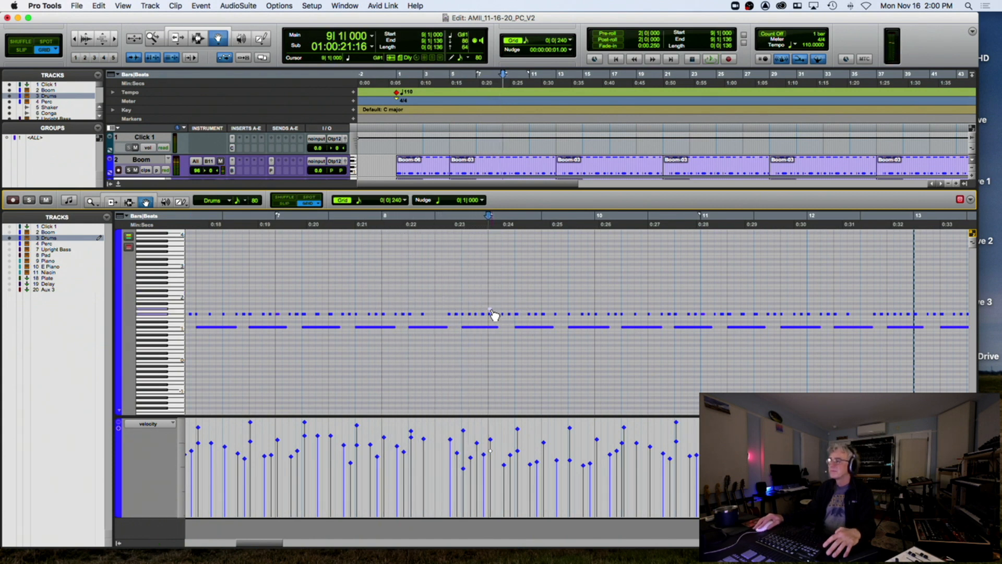
click(491, 314)
key(Delete)
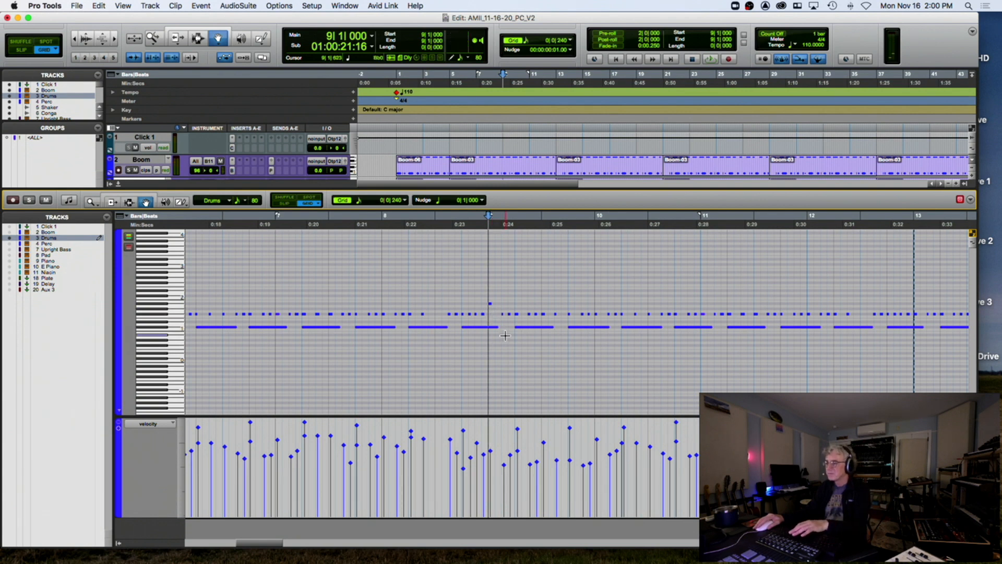
Move the note near the end of bar 8 earlier and higher, then audition from bar 8
click(472, 333)
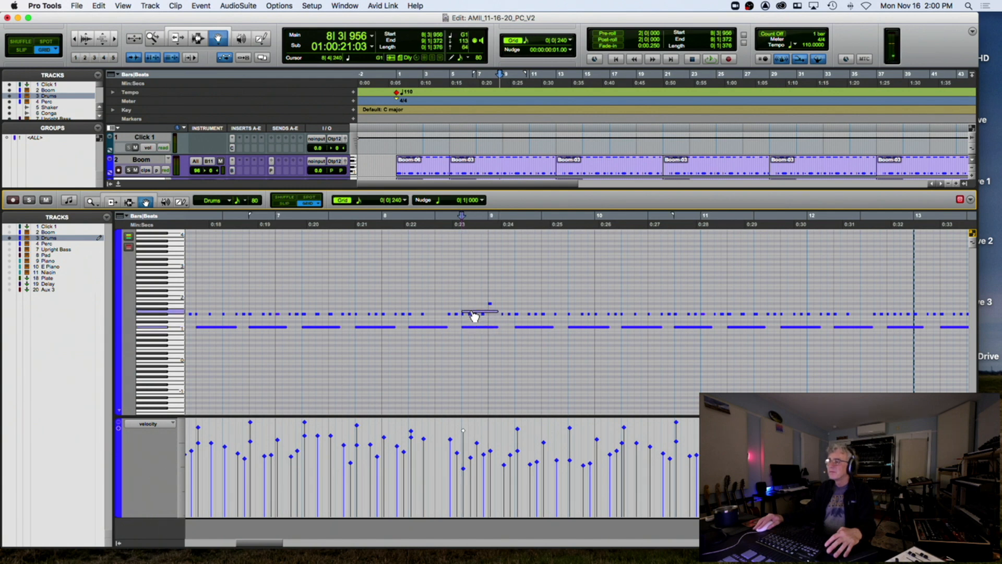
drag(479, 312, 483, 315)
click(463, 321)
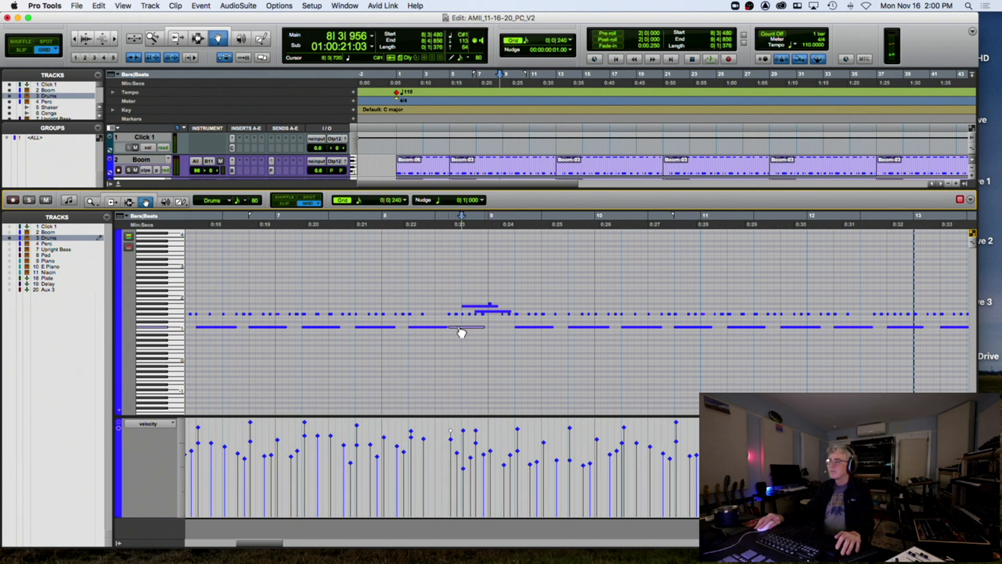
click(380, 233)
key(space)
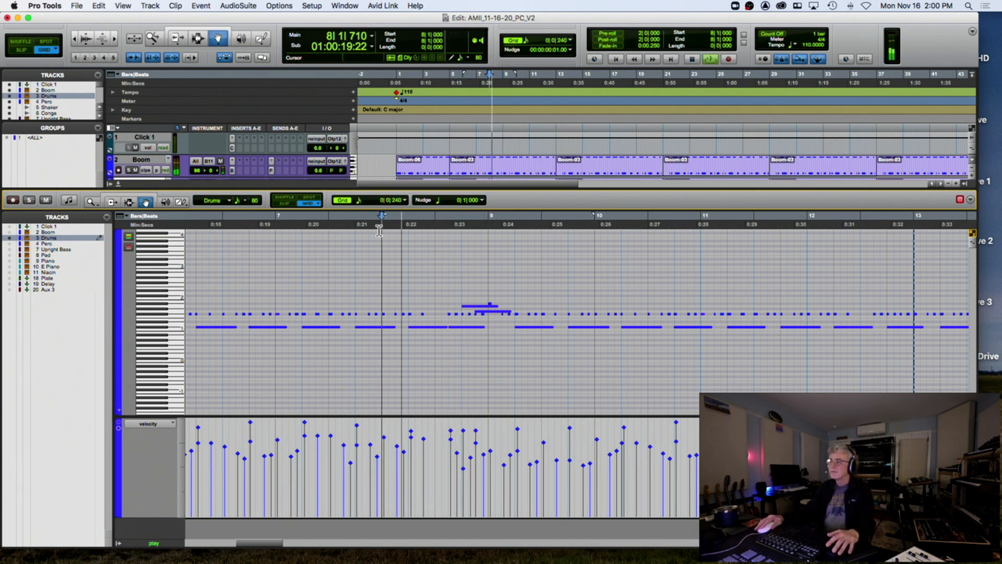
key(space)
Select the notes starting on beat 4 of bar 8 and play from bar 8
click(482, 301)
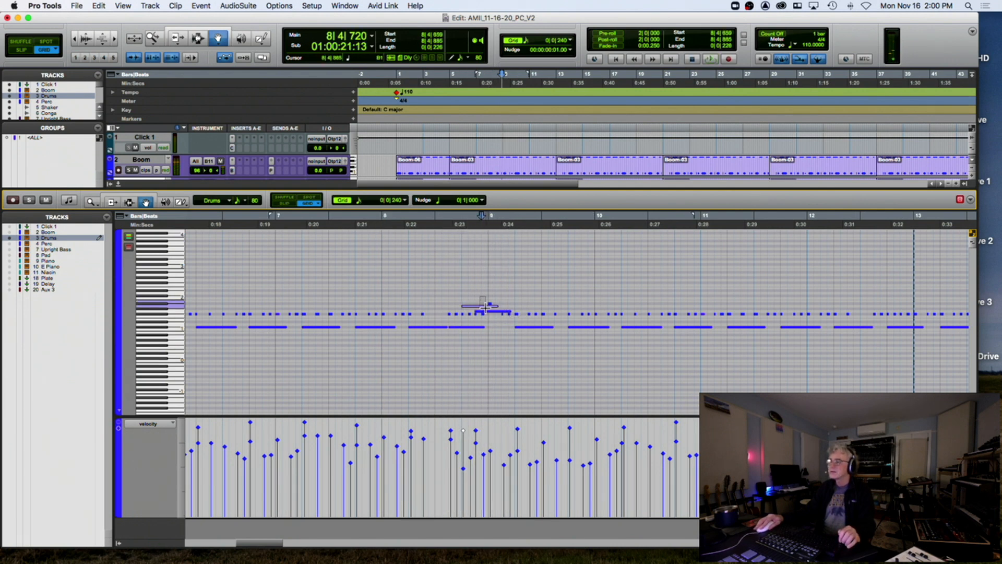
click(485, 311)
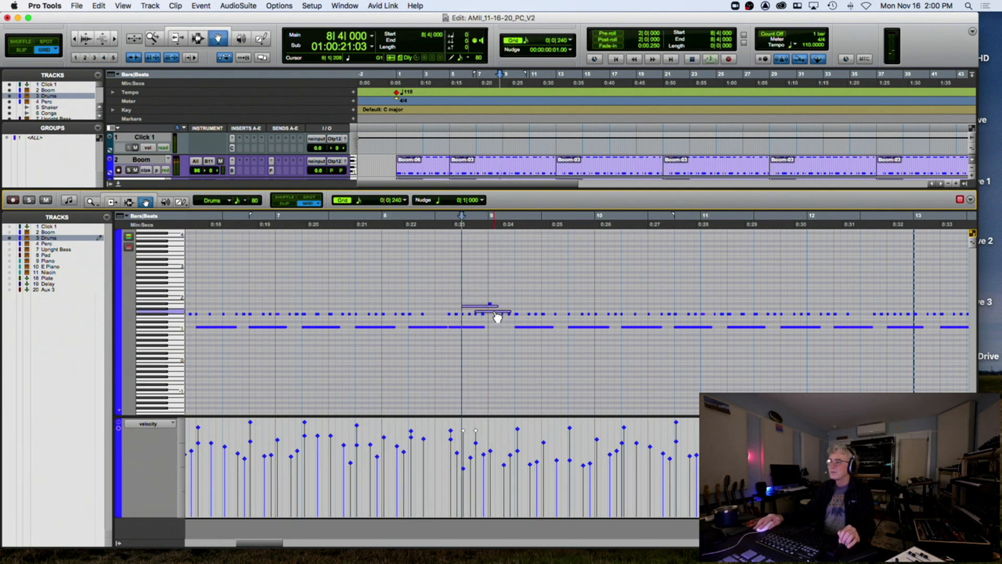
click(473, 297)
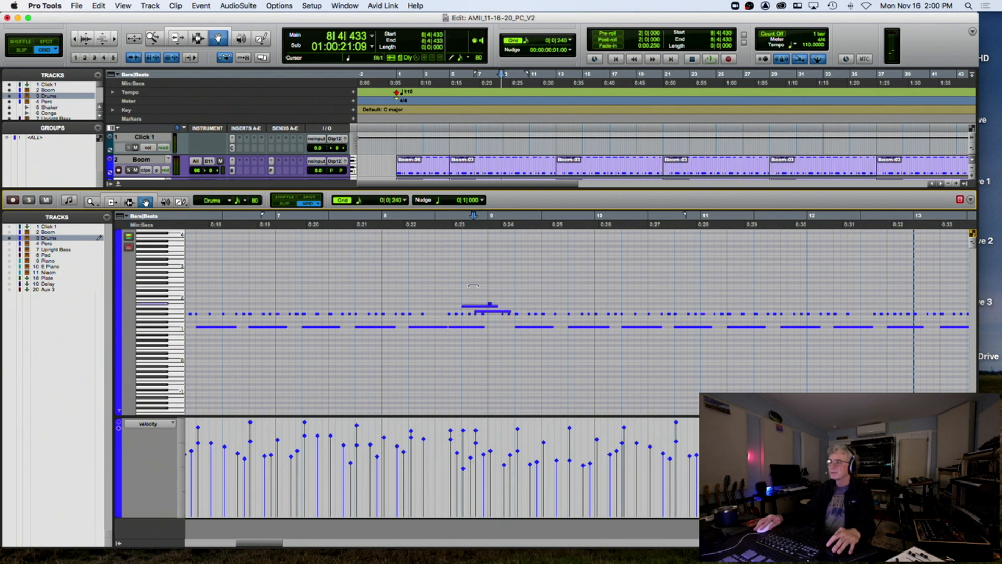
click(486, 311)
shift+click(486, 312)
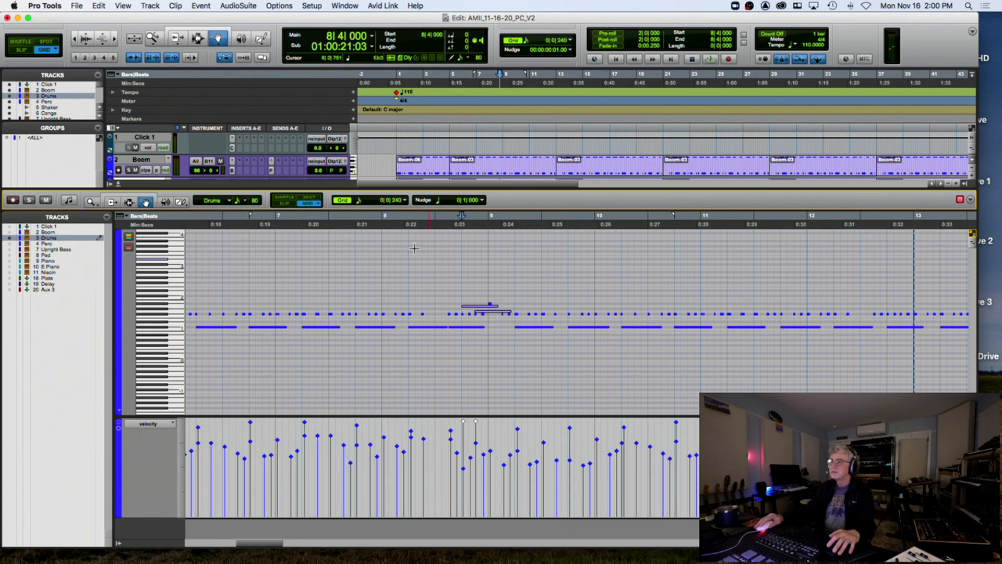
click(384, 227)
key(space)
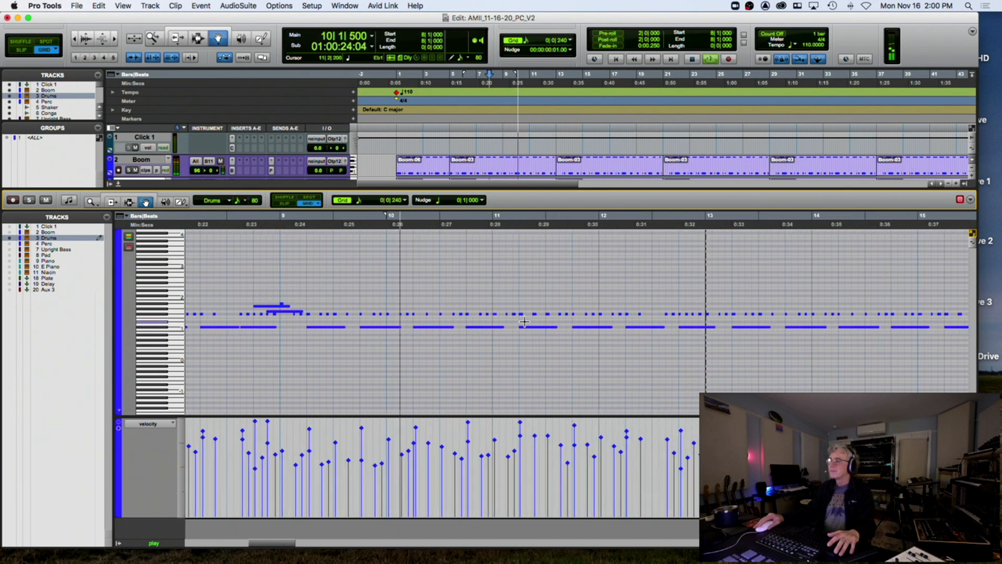
Option-drag a copy of a drum note to the end of bar 10 and audition it
key(space)
drag(480, 333, 502, 333)
key(KP_1)
key(space)
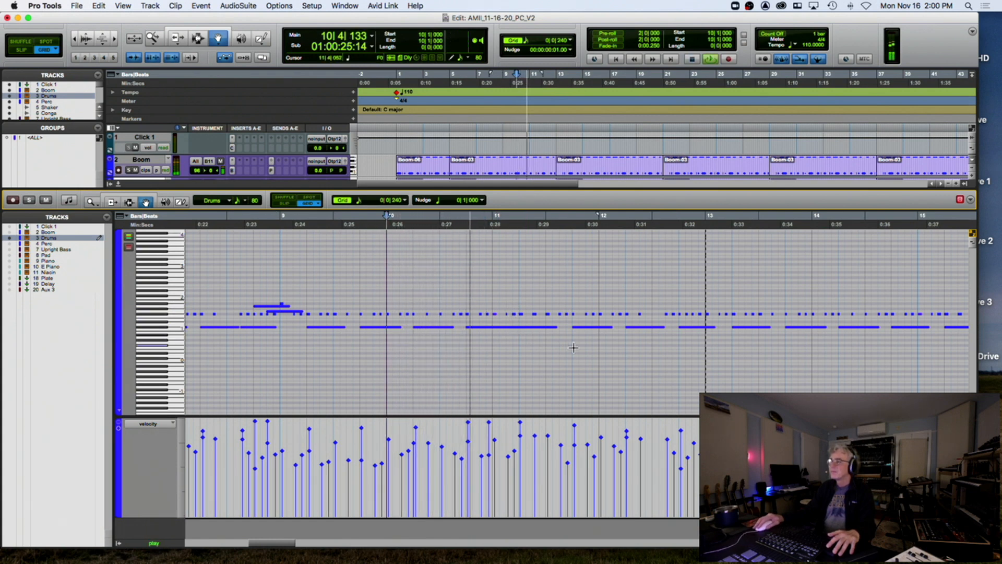
key(space)
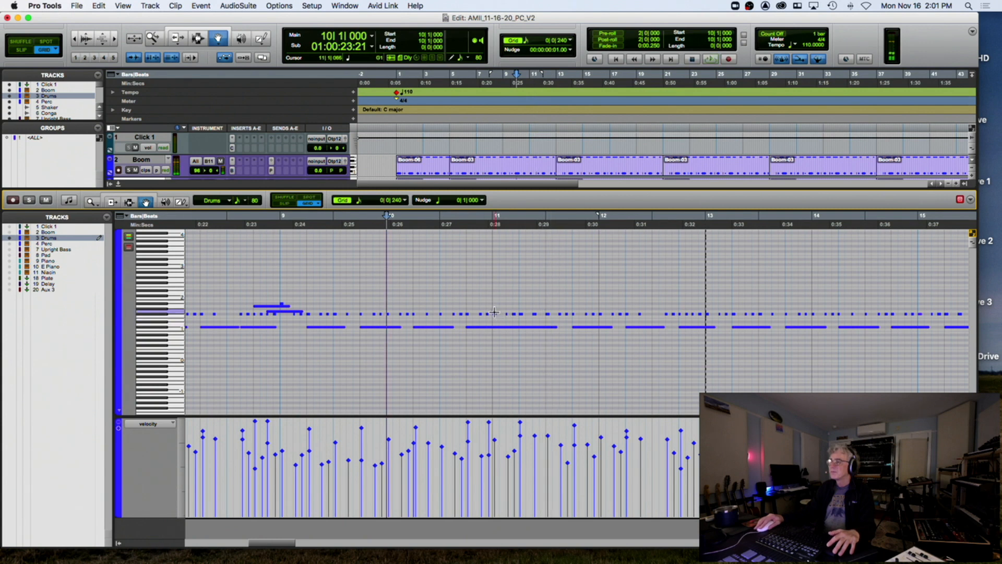
Raise the copied note to Eb2 just after bar 11 and audition from bar 9
click(496, 314)
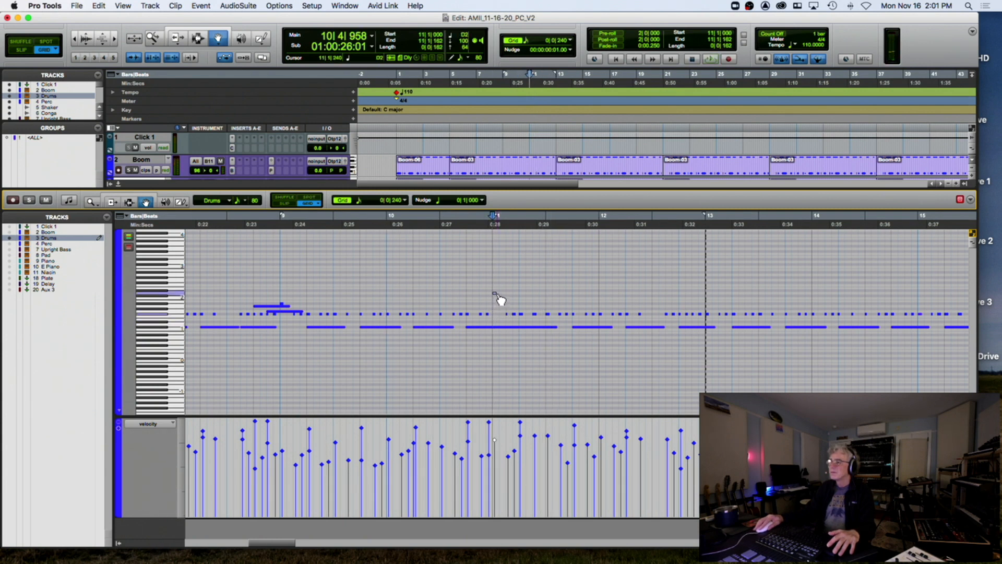
drag(498, 298, 502, 296)
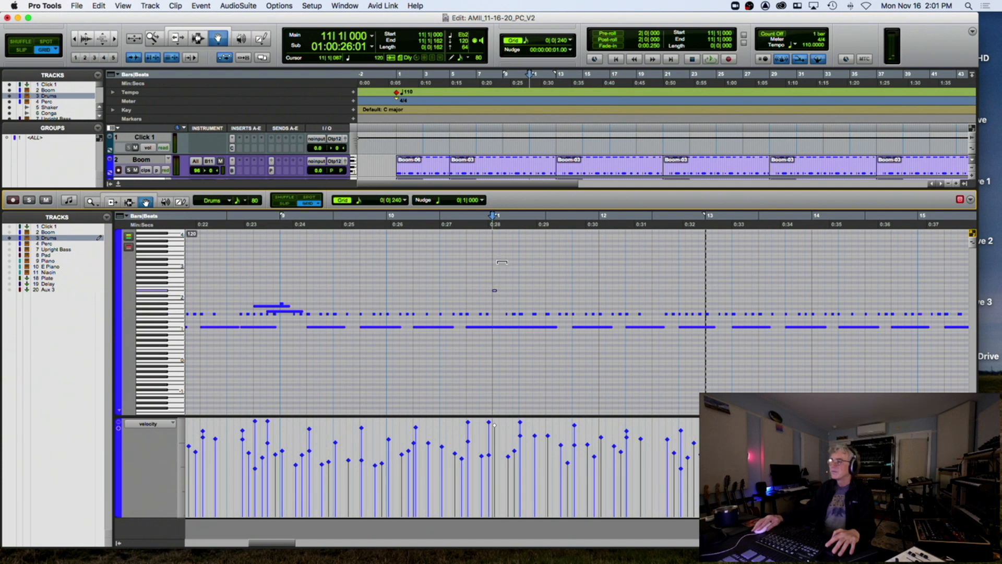
click(280, 226)
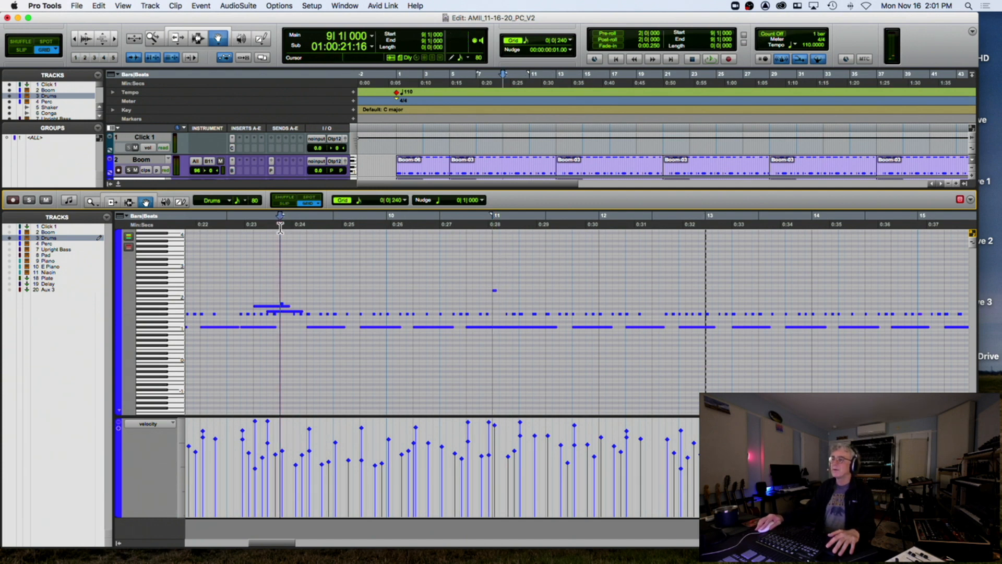
key(space)
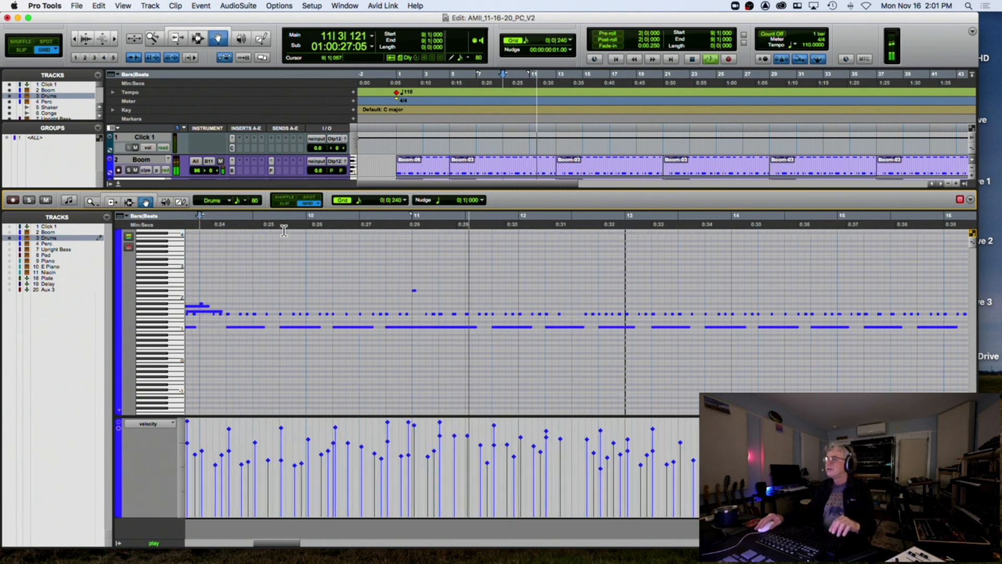
key(space)
Raise the velocity of the Drums hit at 12|2|480 to about 118
click(504, 230)
key(space)
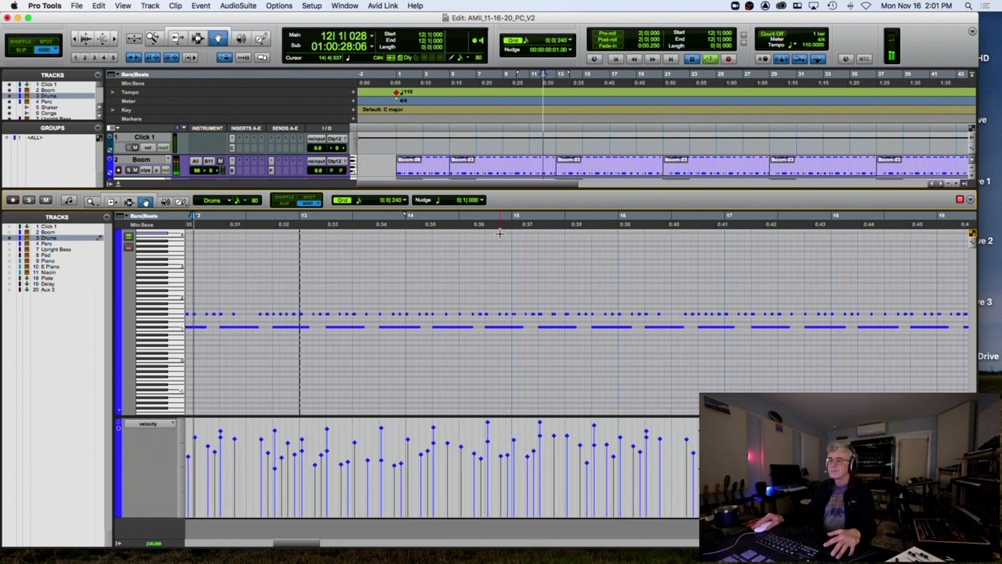
key(space)
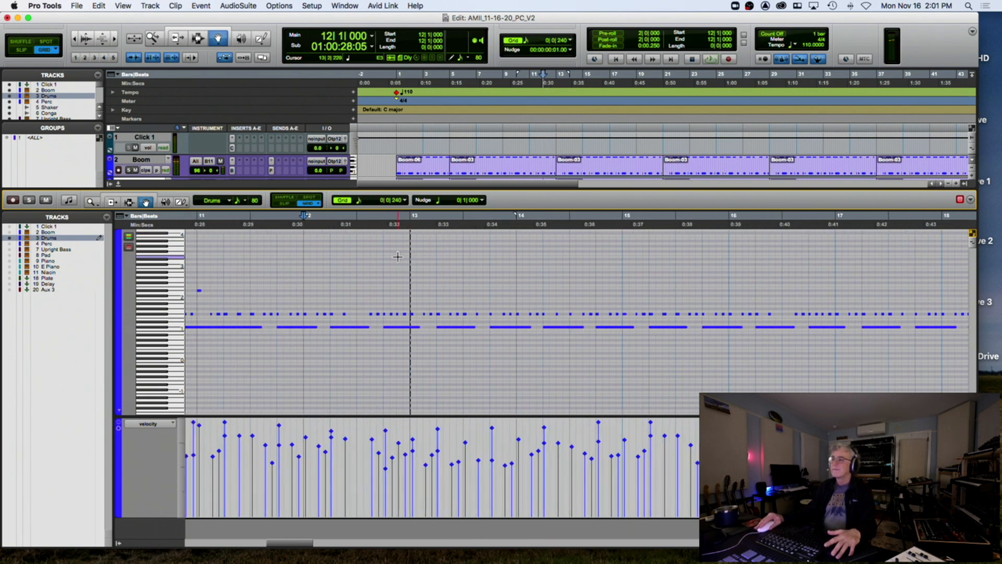
click(340, 327)
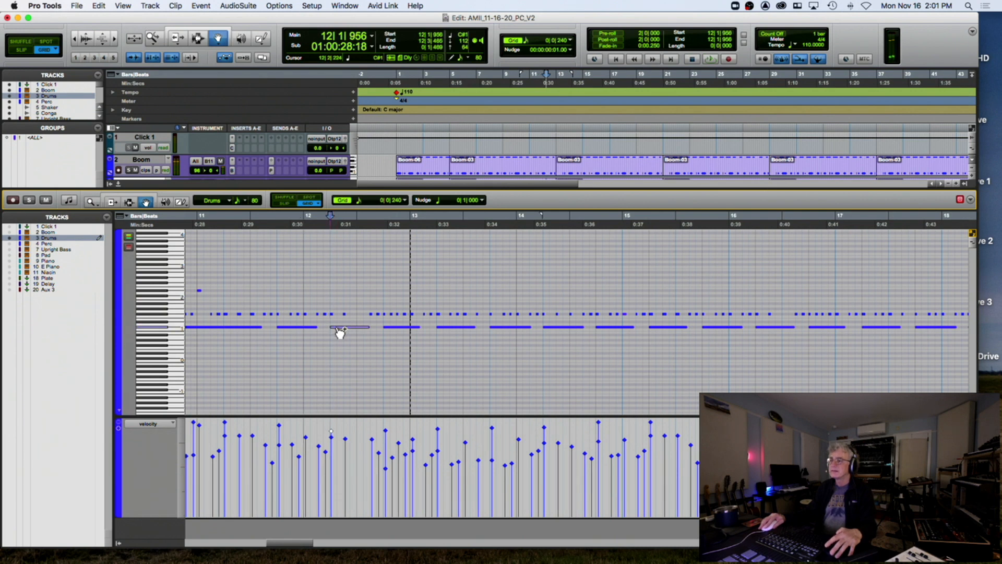
click(333, 315)
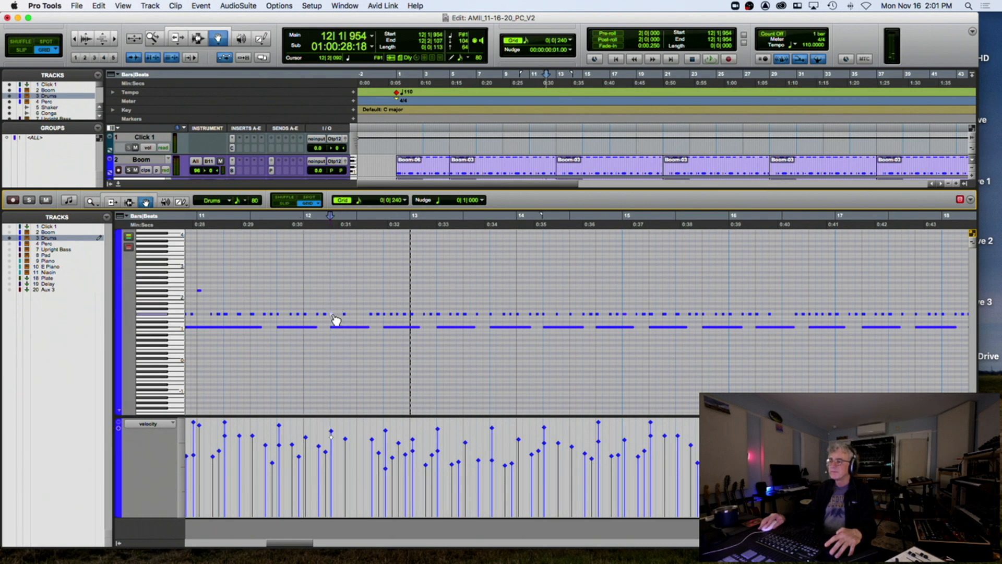
click(340, 320)
click(347, 315)
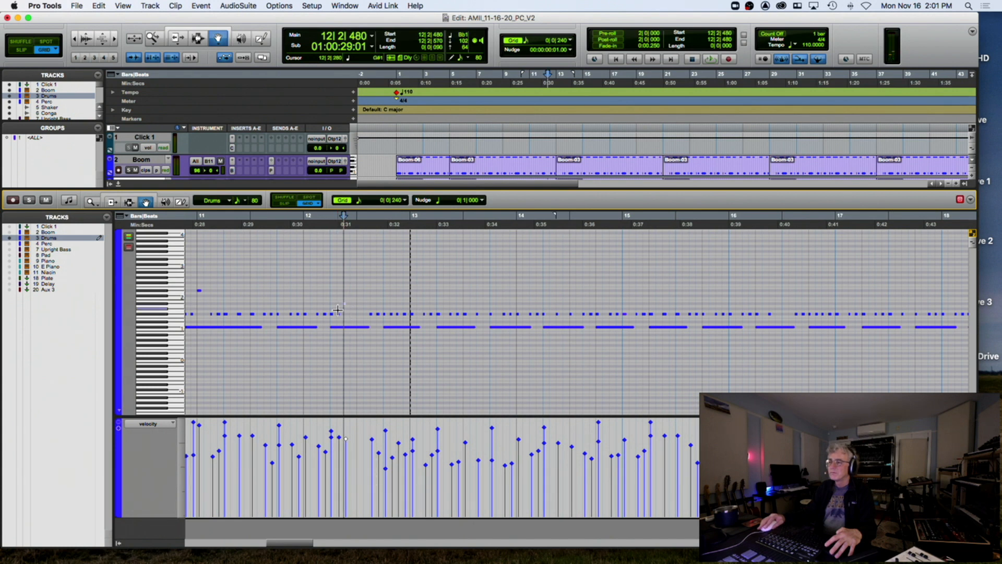
click(340, 315)
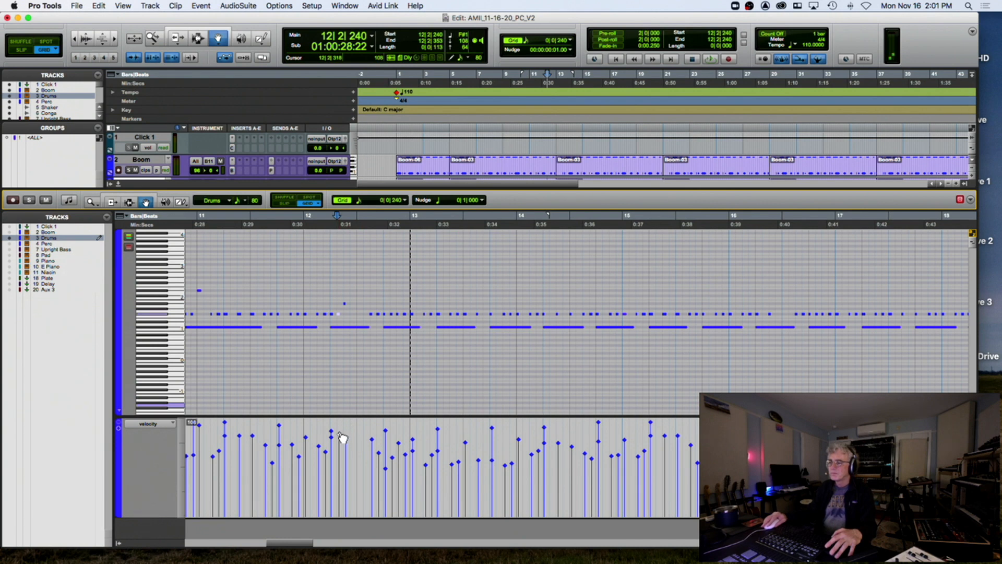
drag(348, 441, 354, 427)
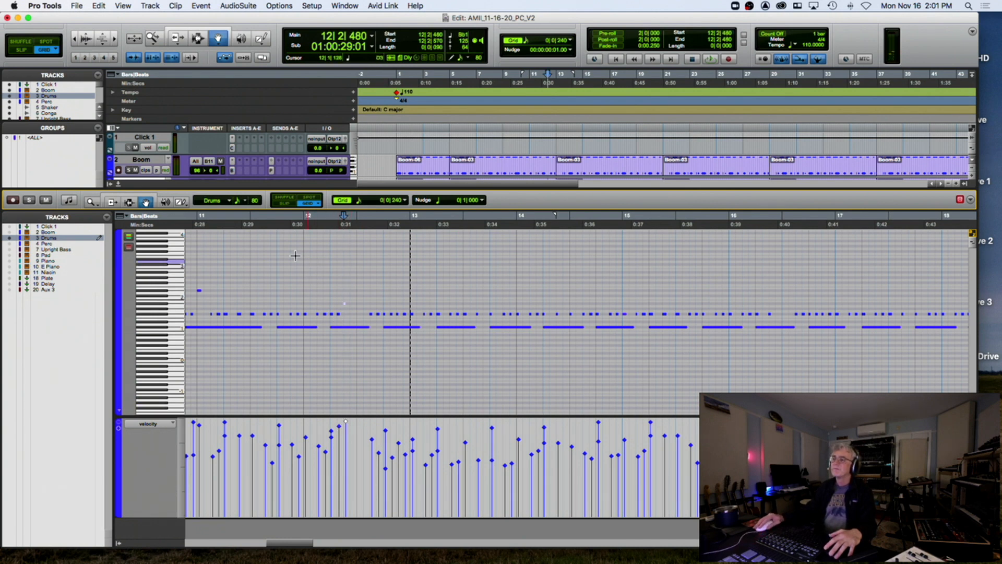
Play back from just before bar 11, then show Boom's notes alongside Drums
click(192, 228)
key(space)
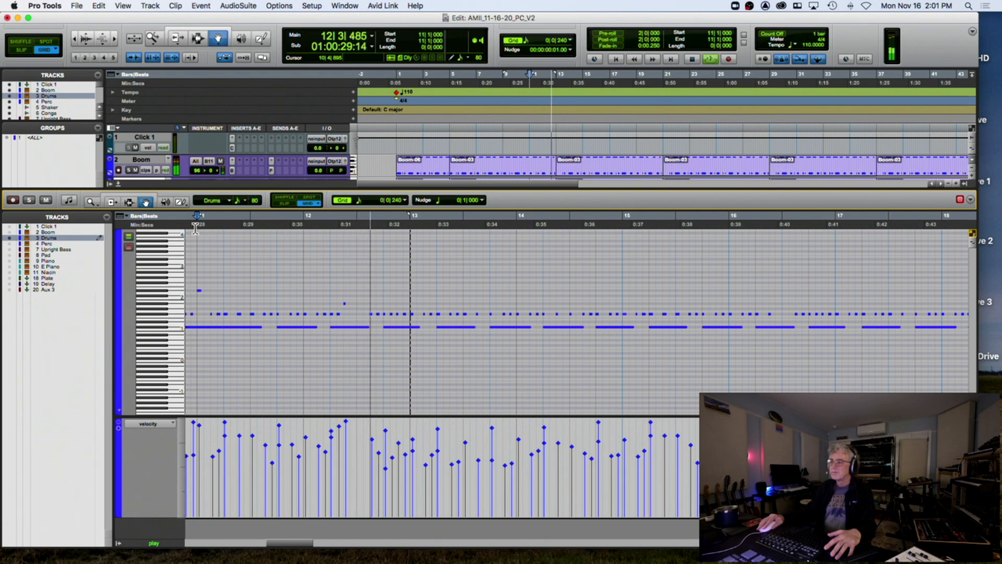
key(space)
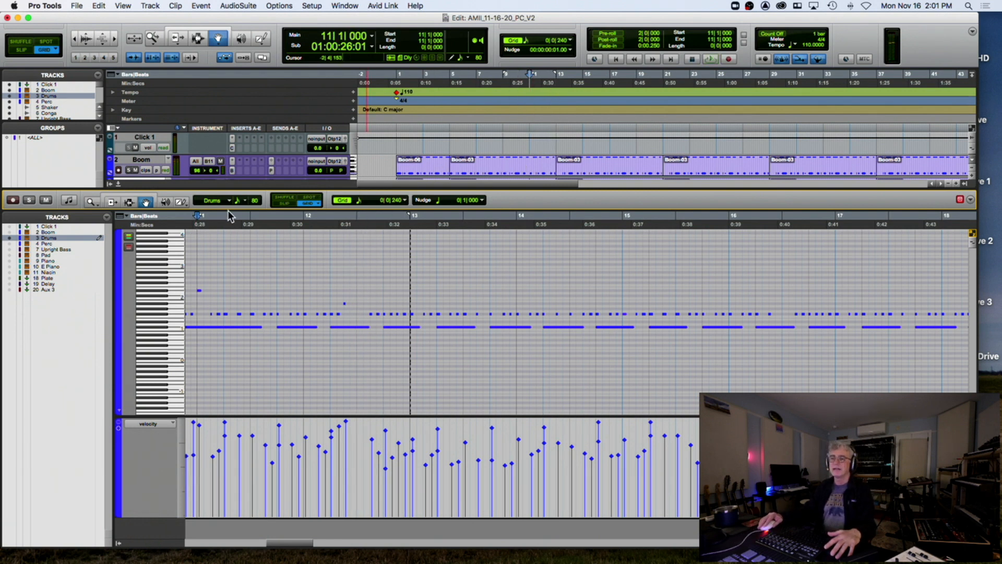
click(9, 232)
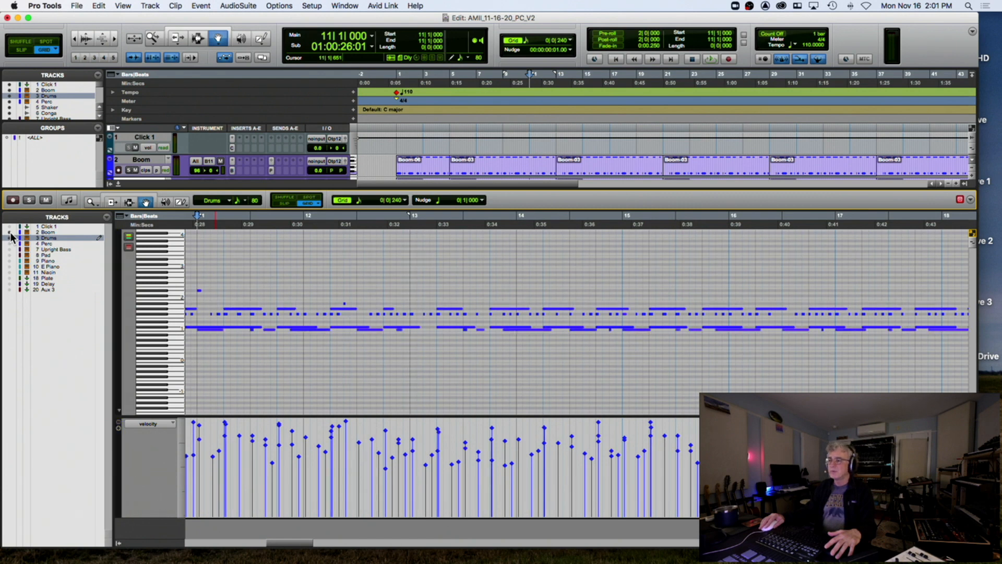
Colour MIDI notes by track, make Boom editable with Drums, and audition them together
click(128, 239)
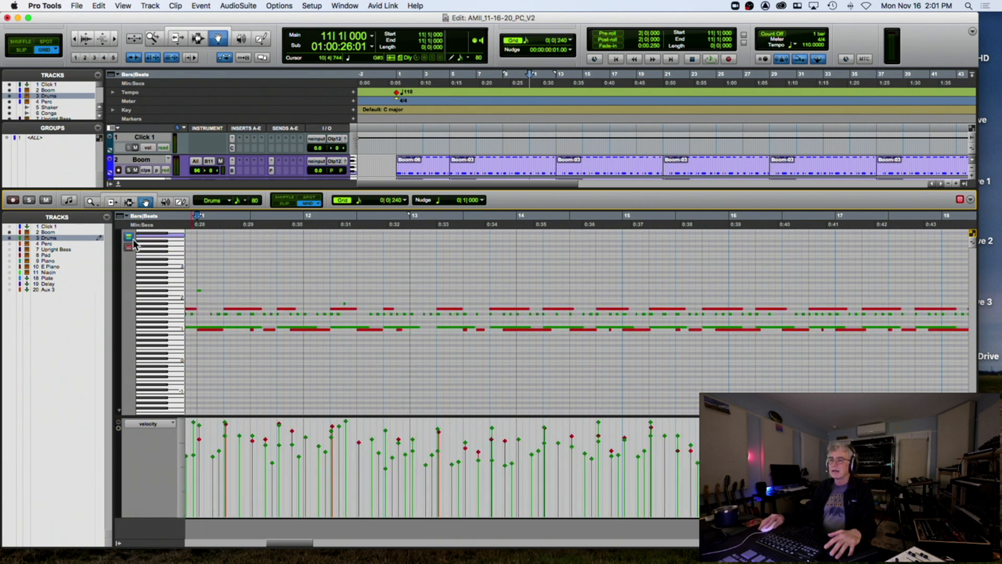
shift+click(47, 232)
key(space)
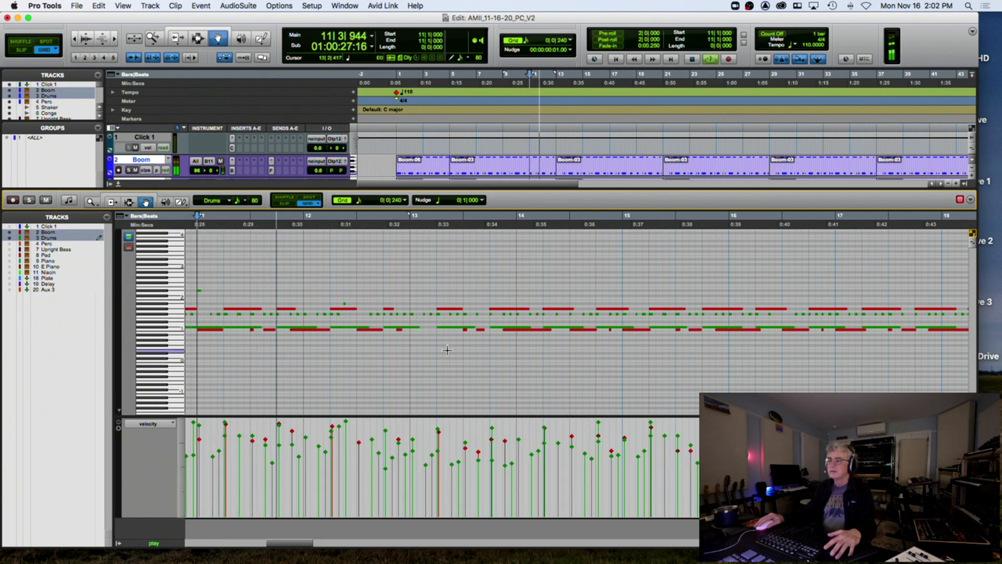
key(space)
Move the Boom 12|3 note earlier to 12|2|480 and play back from bar 11
mouse_move(365, 330)
mouse_down()
mouse_move(352, 331)
mouse_move(368, 336)
mouse_up()
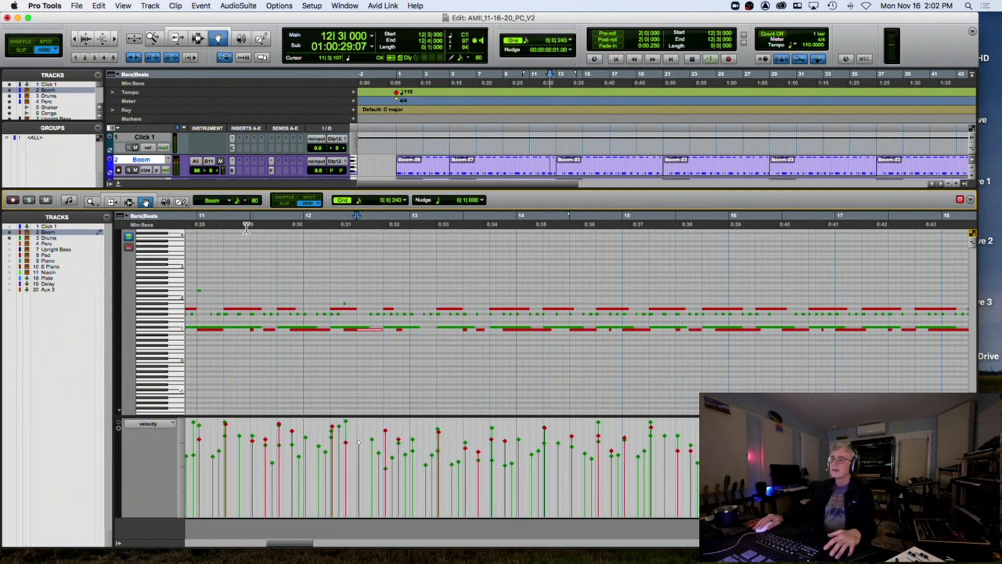
click(193, 225)
key(space)
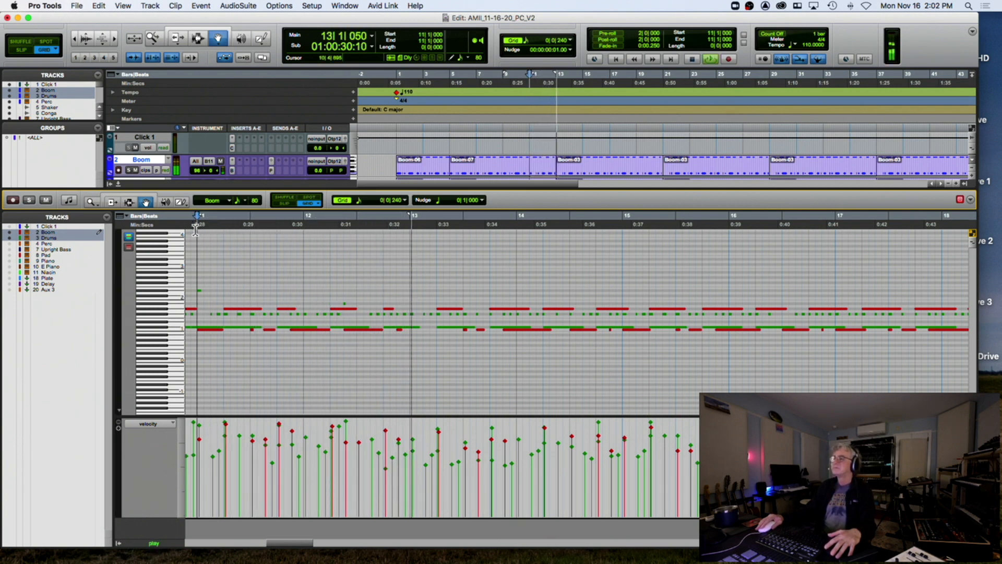
key(space)
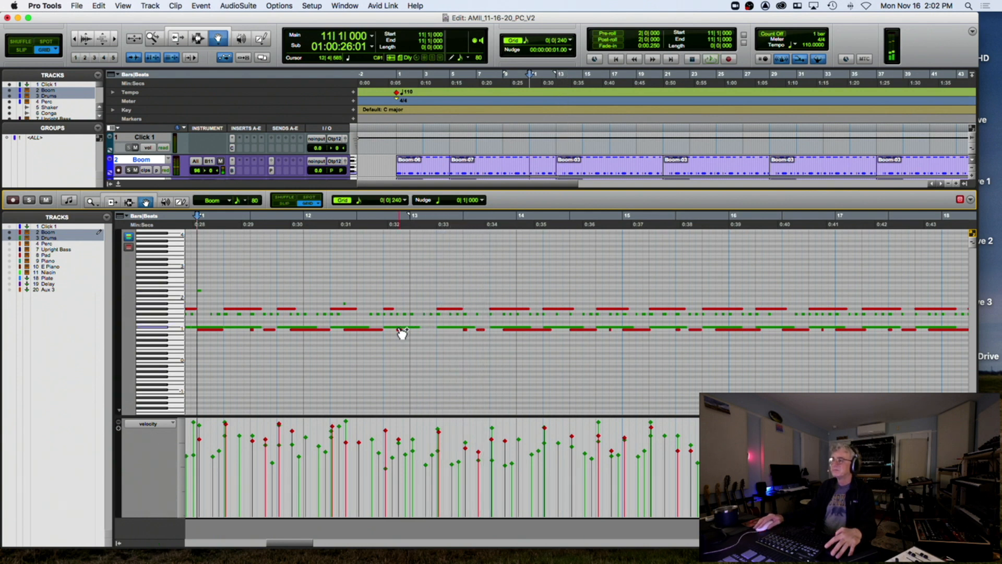
Shift the Boom note at 12|4|720 later to 13|1|000 and audition the passage
click(406, 329)
drag(406, 334, 409, 333)
key(space)
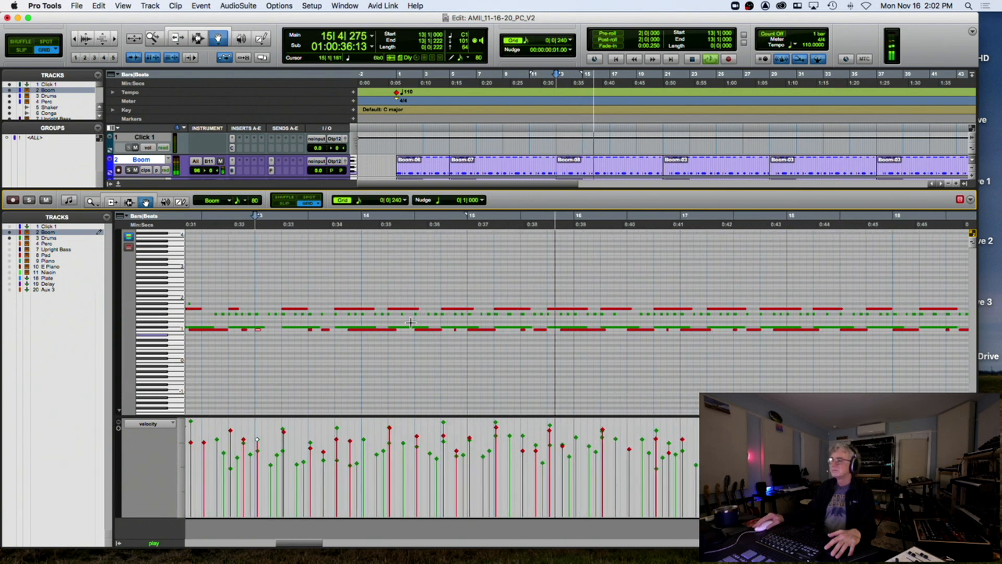
key(space)
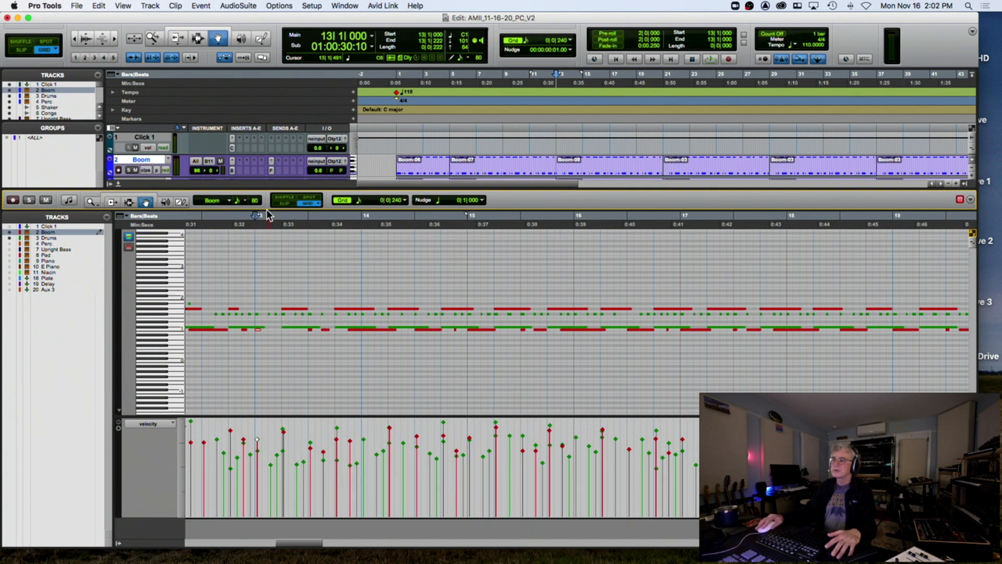
key(shift+semicolon)
key(space)
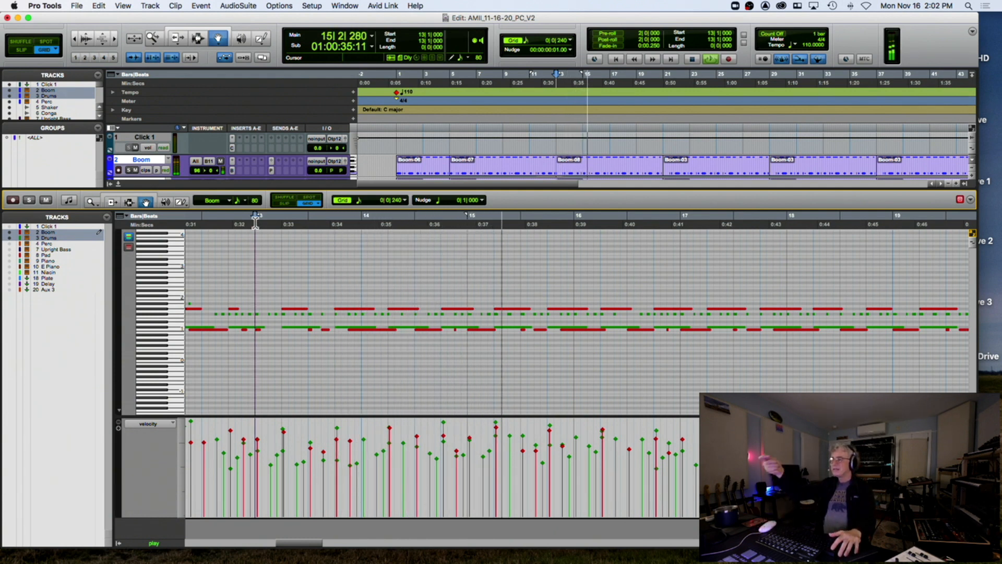
key(space)
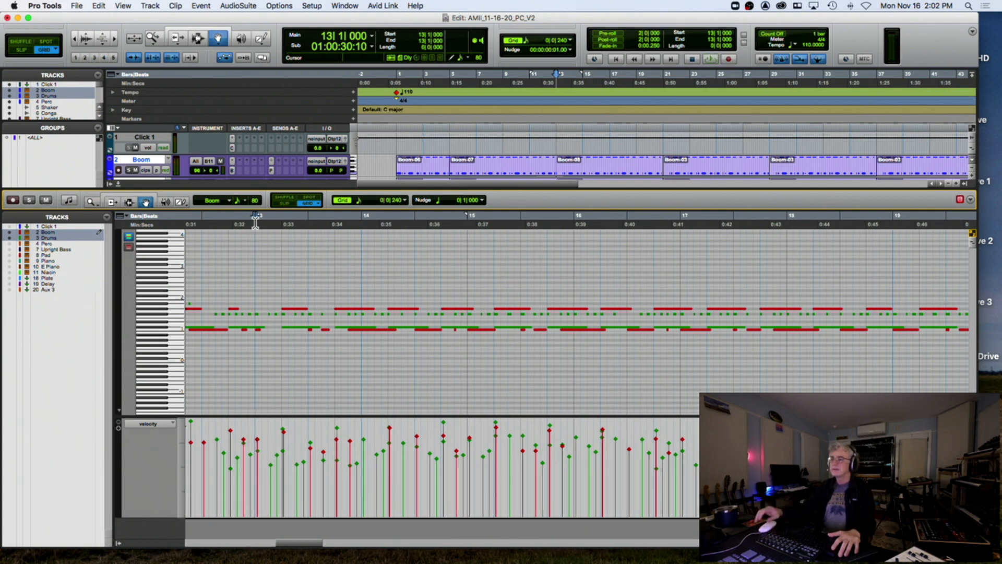
Add the first F2 Drums notes from 13|2|480, one beat apart
click(270, 313)
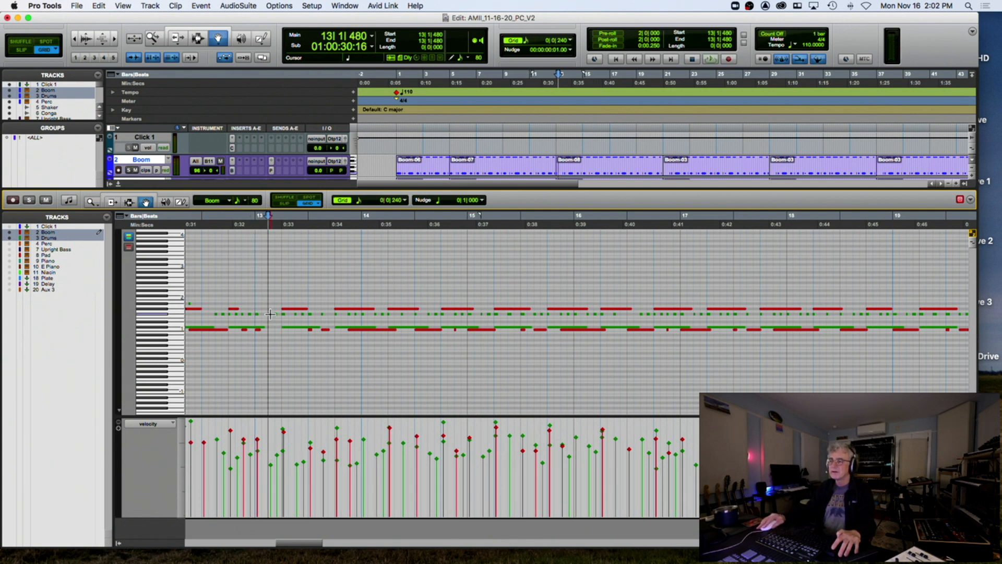
click(272, 314)
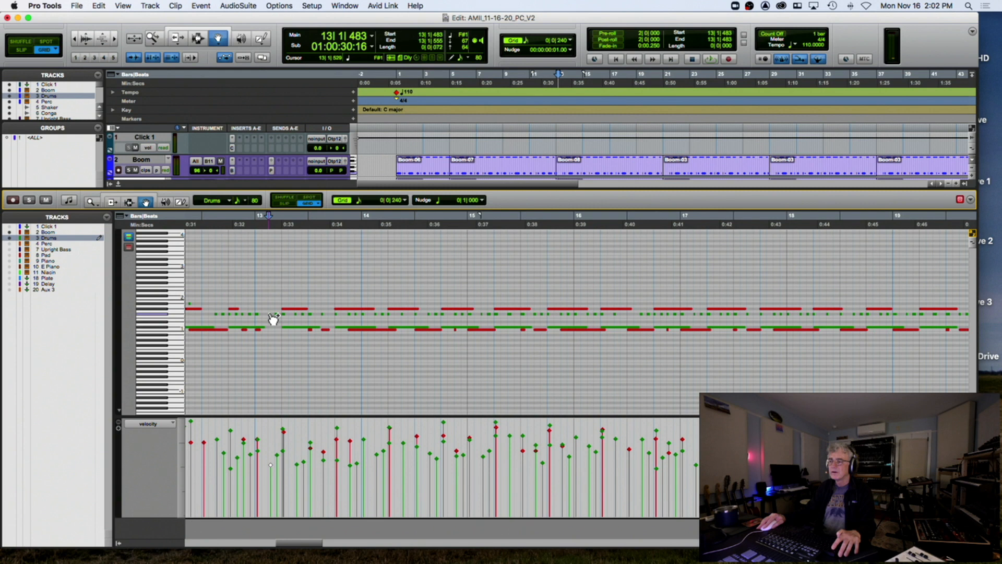
click(270, 285)
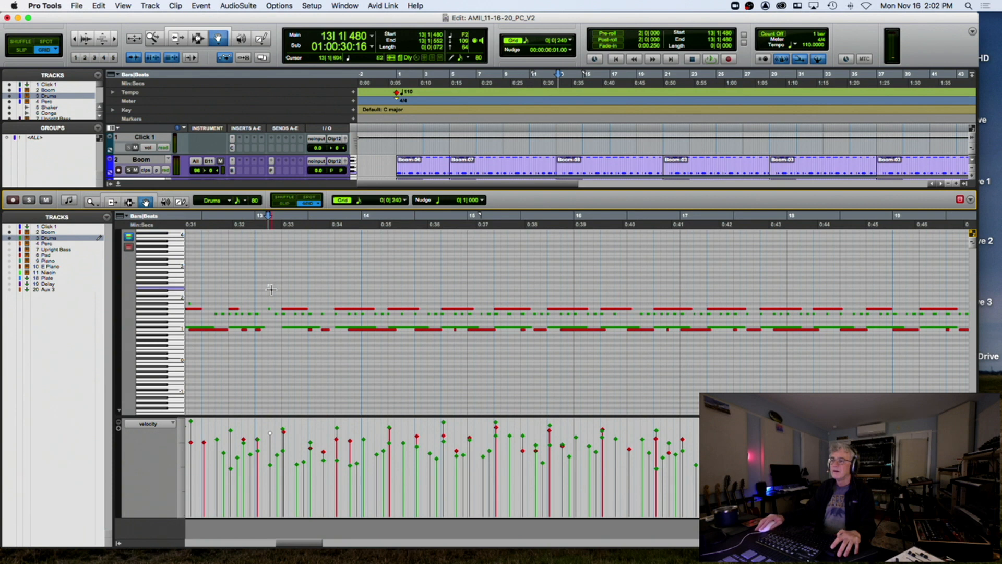
mouse_move(270, 285)
mouse_down()
mouse_move(302, 287)
mouse_move(269, 285)
mouse_up()
double_click(297, 286)
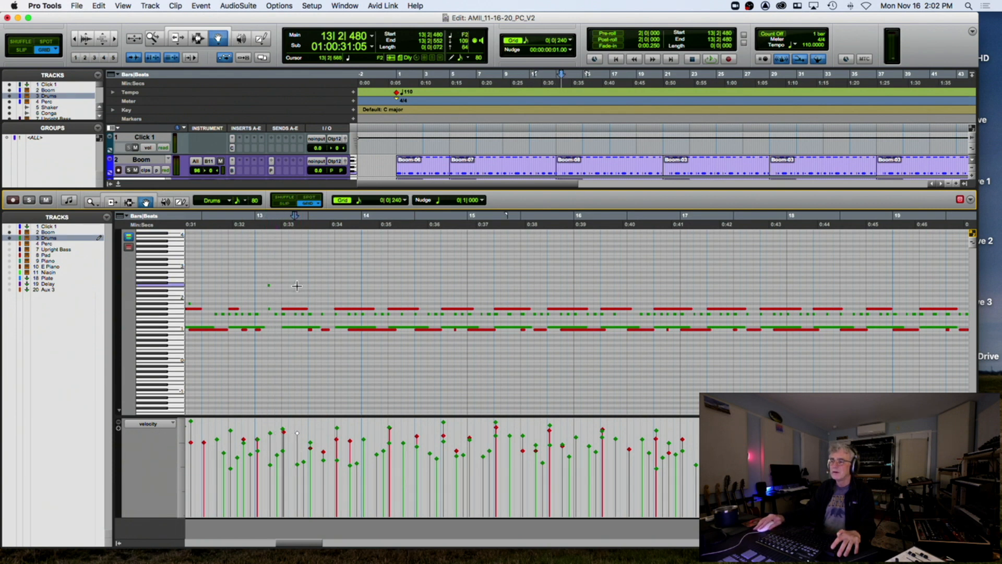
click(321, 286)
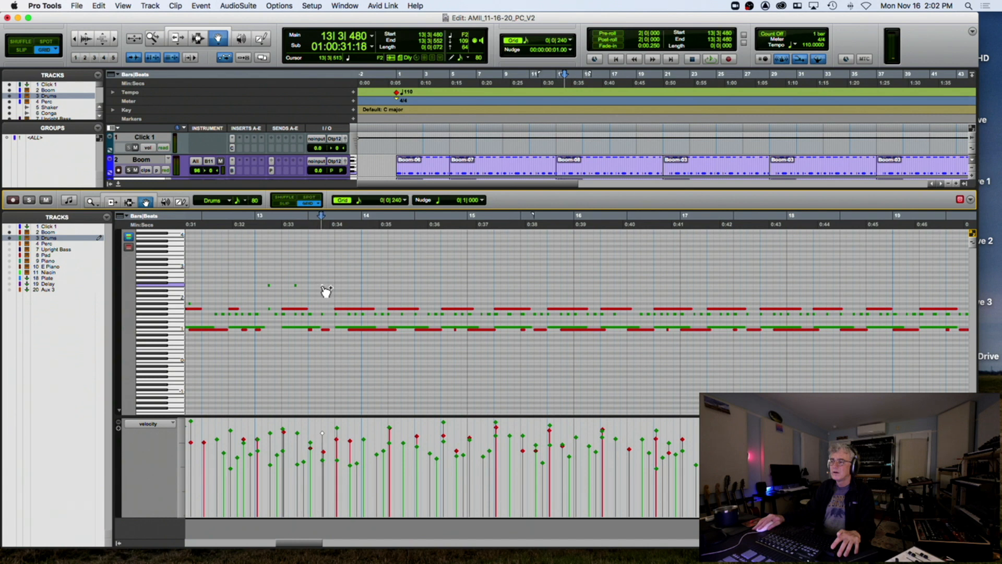
double_click(348, 288)
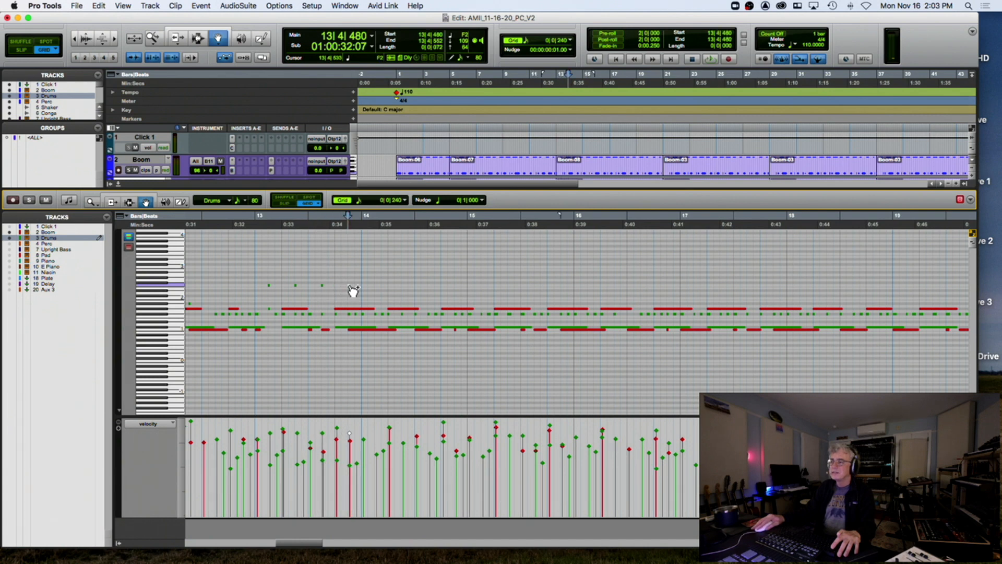
Continue the F2 Drums row beat by beat up to bar 15
click(379, 291)
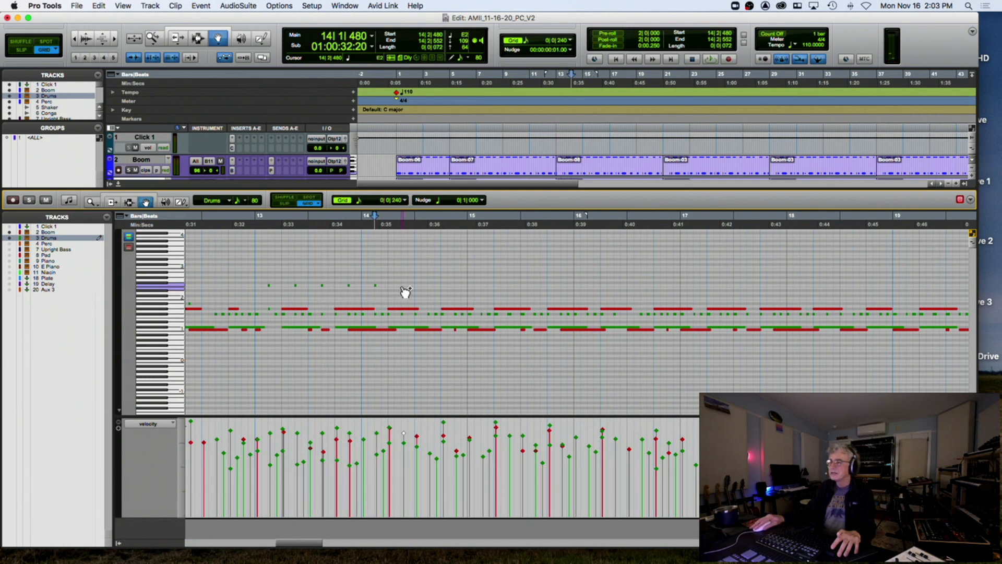
click(401, 286)
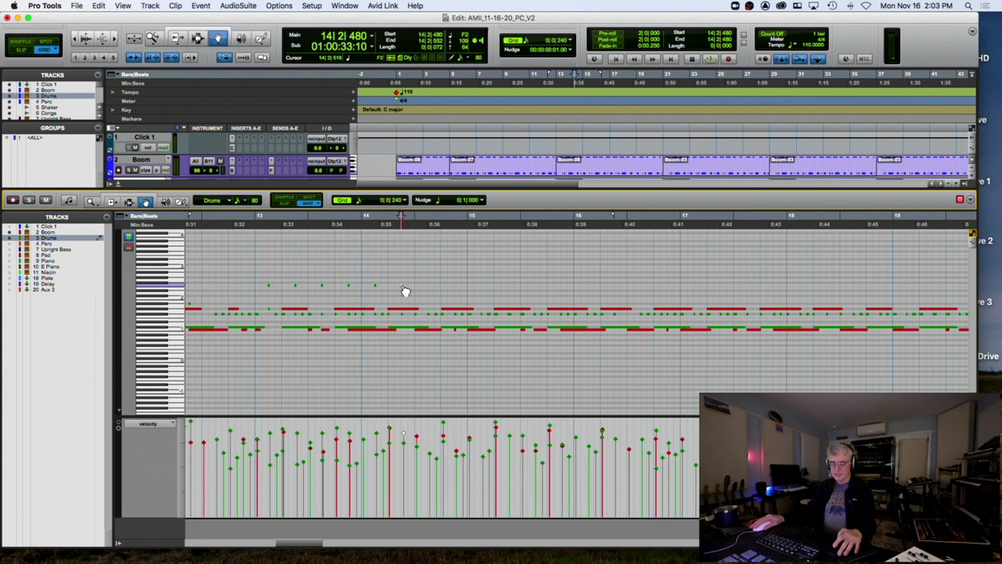
click(431, 290)
click(430, 284)
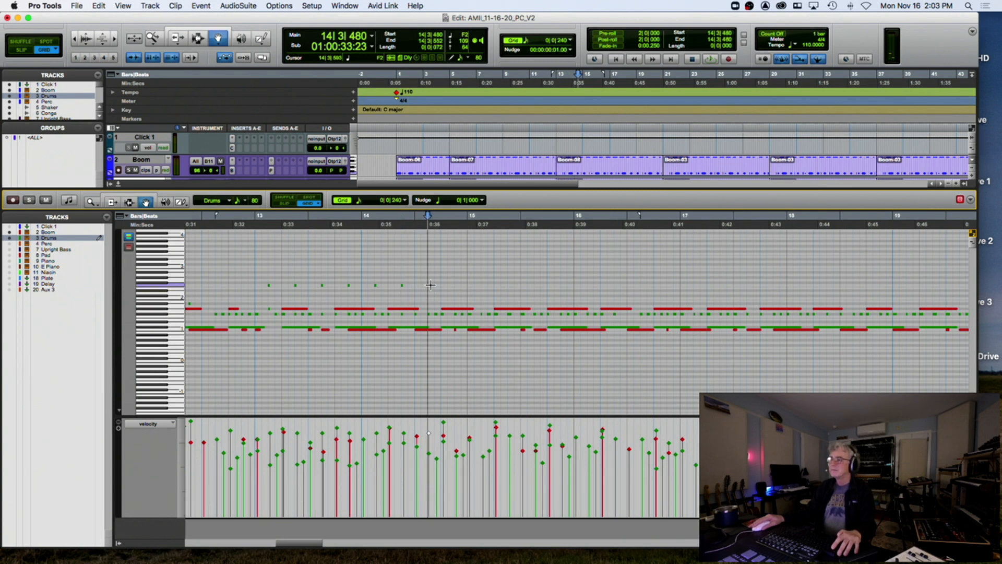
click(458, 290)
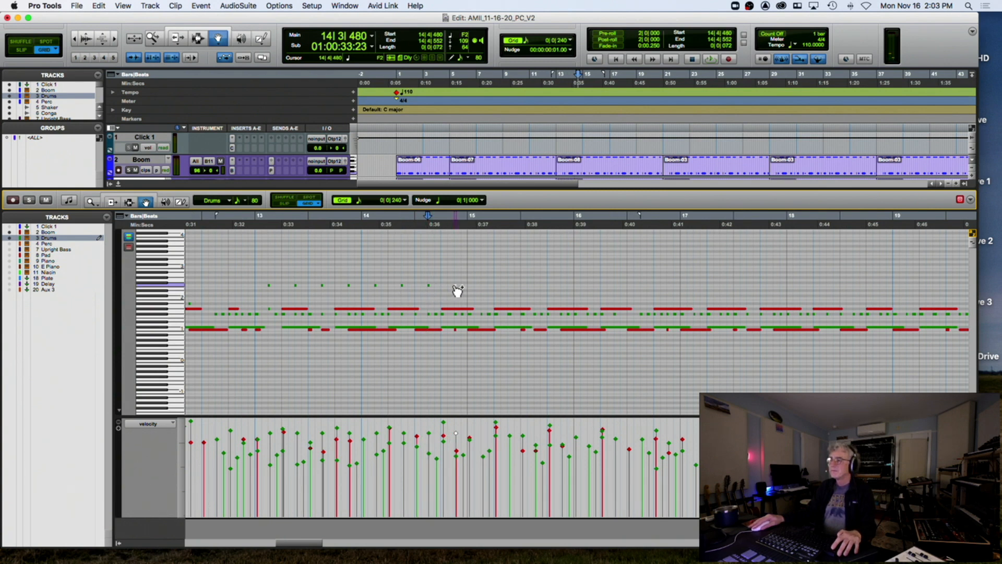
click(483, 289)
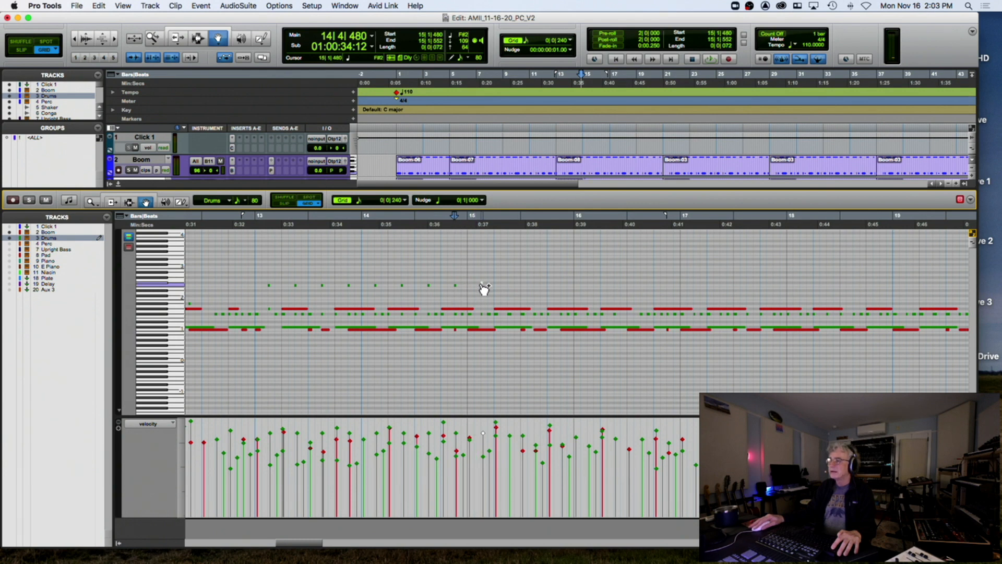
Audition the new F2 notes from 12|4|720 and select that row
click(247, 224)
key(space)
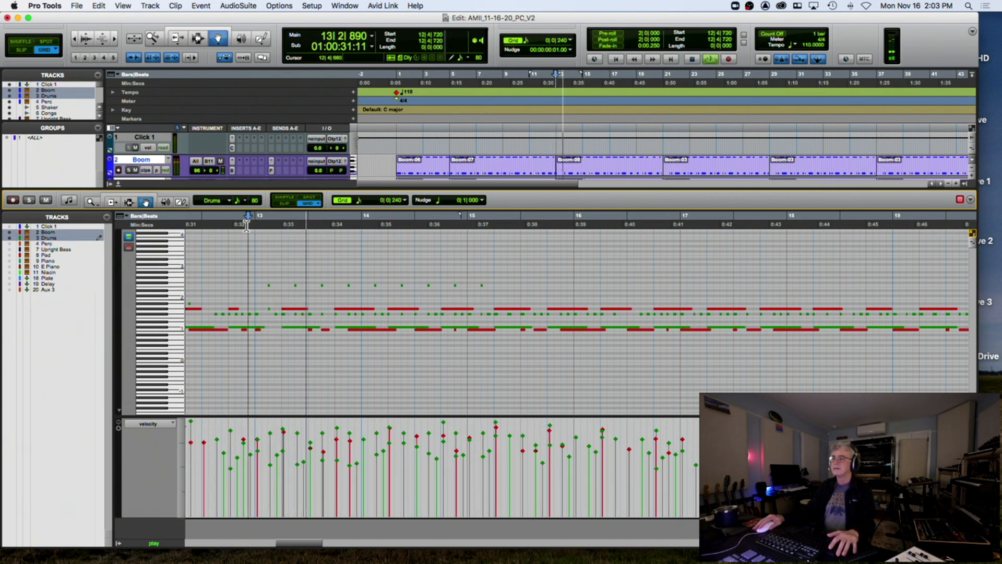
key(space)
drag(269, 280, 485, 288)
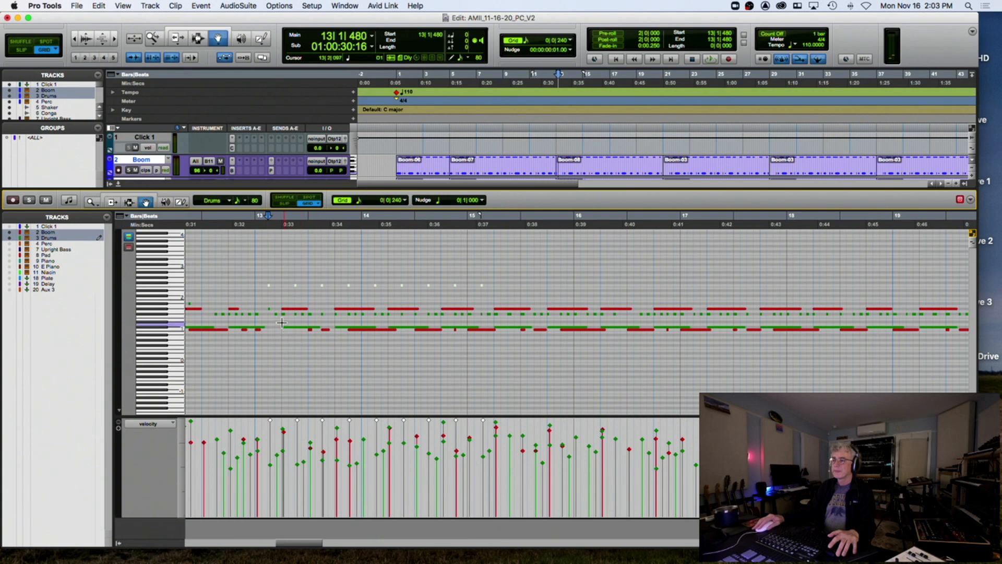
Raise the lower-row Drums notes from bar 13 by one semitone and play from bar 13
drag(270, 313, 326, 314)
drag(396, 316, 475, 315)
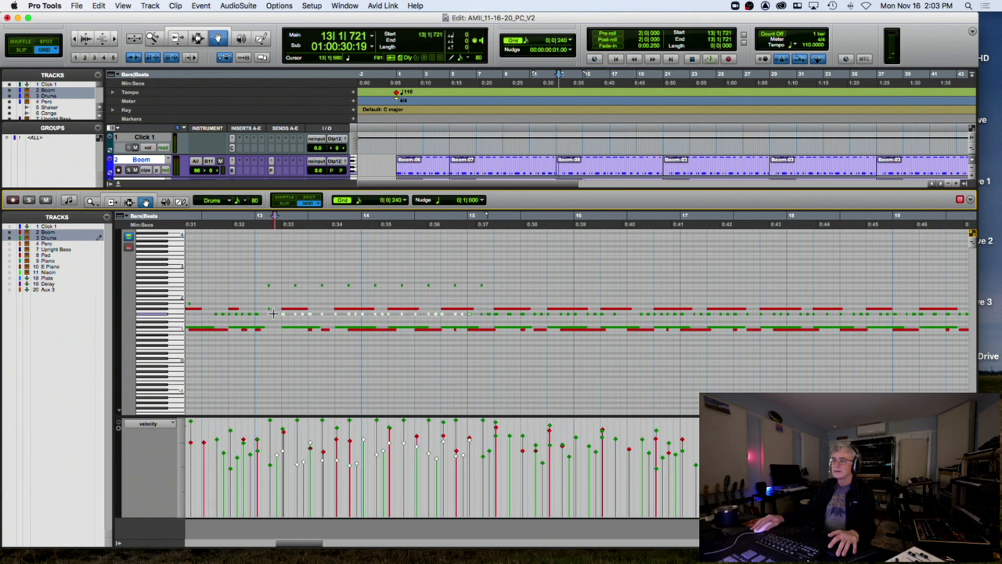
drag(280, 319, 281, 313)
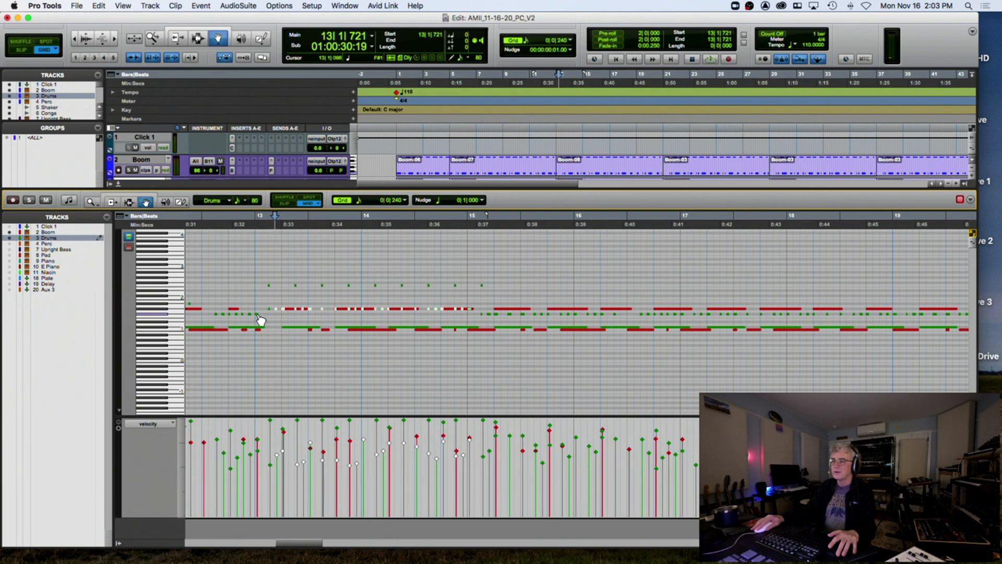
click(259, 314)
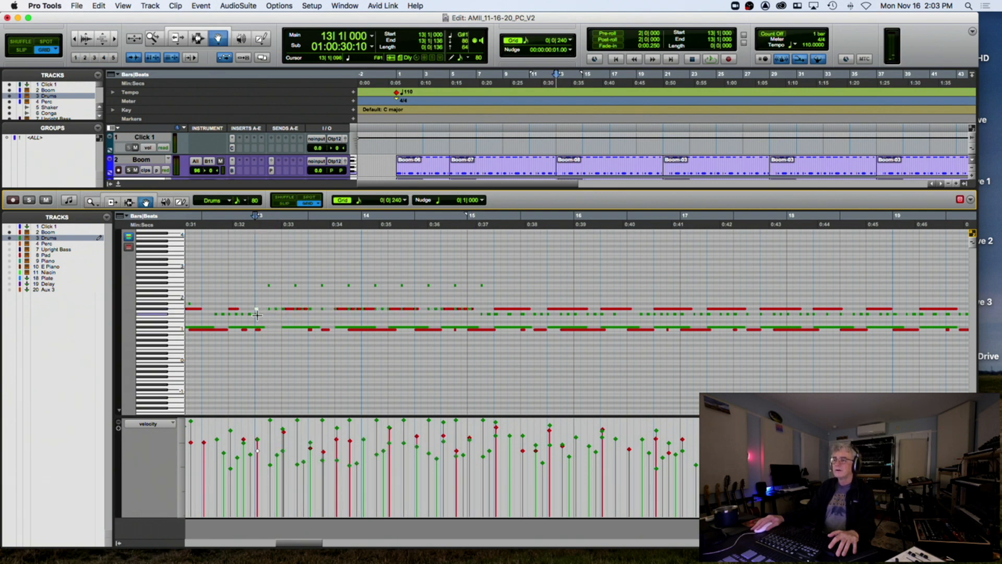
click(255, 314)
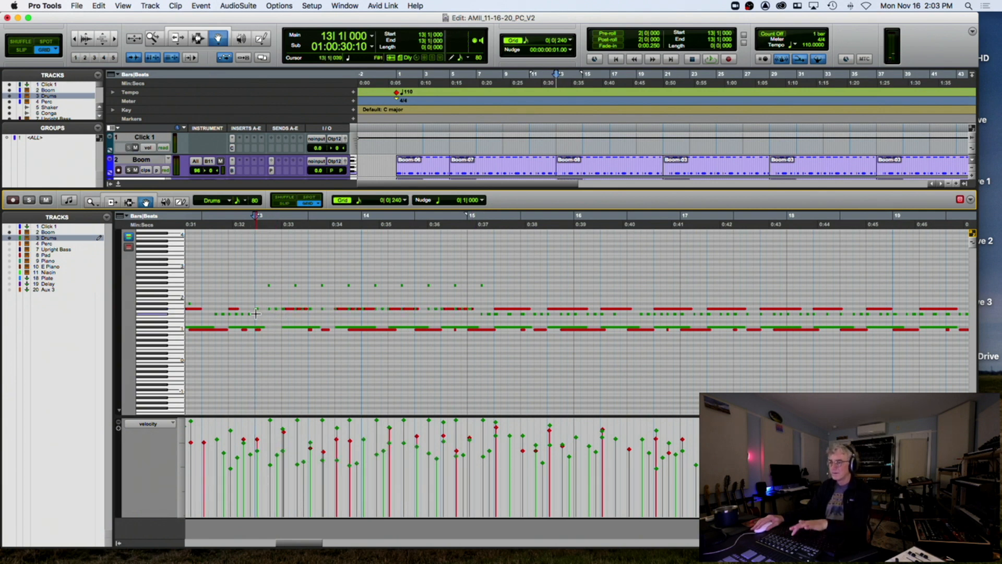
key(space)
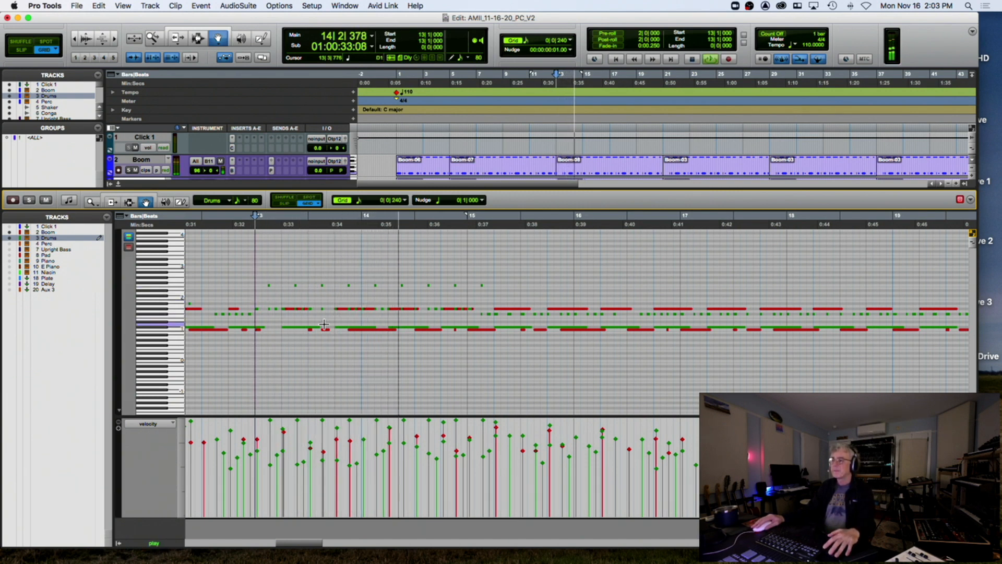
key(space)
Copy the nine short high Drums notes from bars 13–15 and duplicate them around bar 15
drag(437, 312, 633, 317)
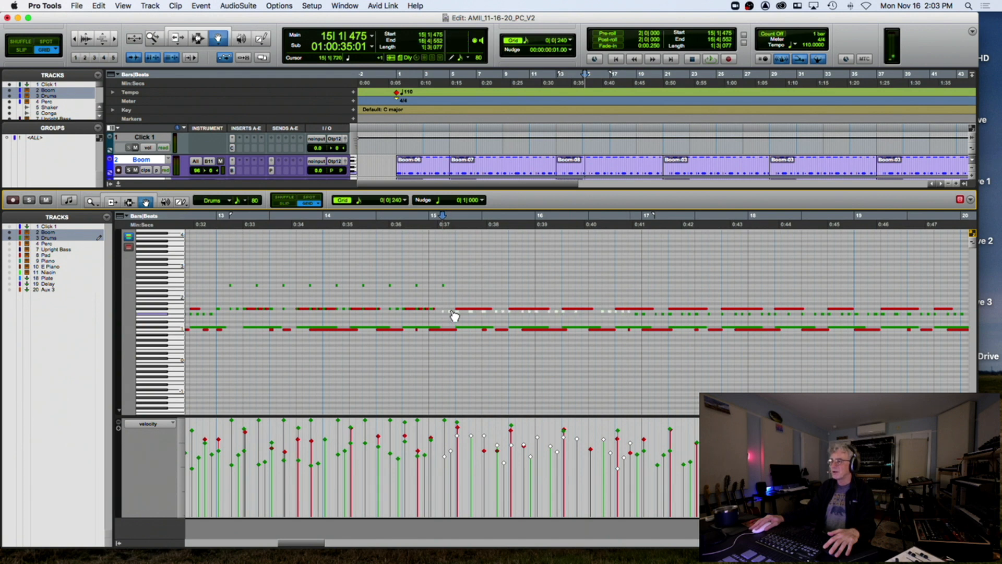
click(454, 316)
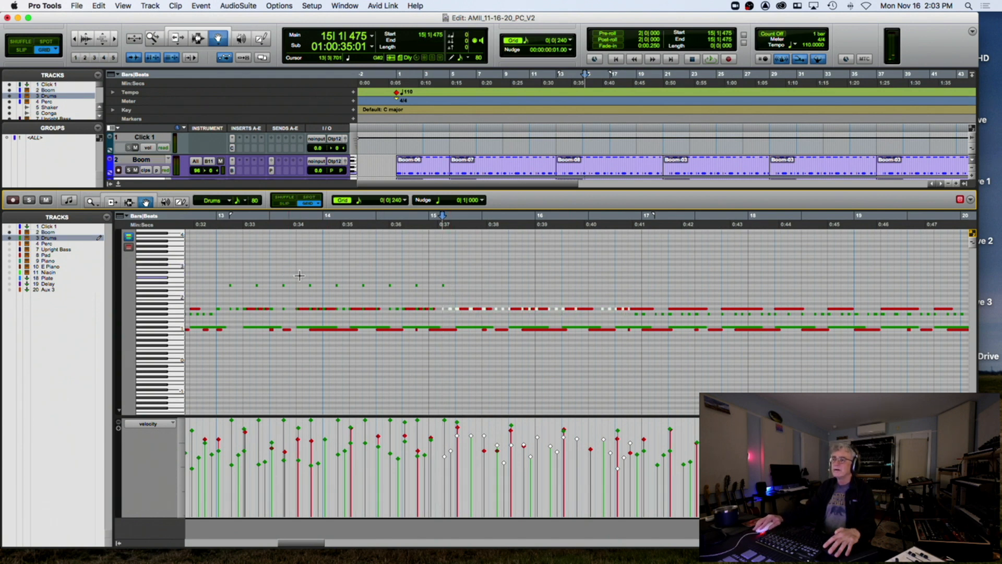
click(230, 284)
drag(418, 281, 454, 287)
key(super+c)
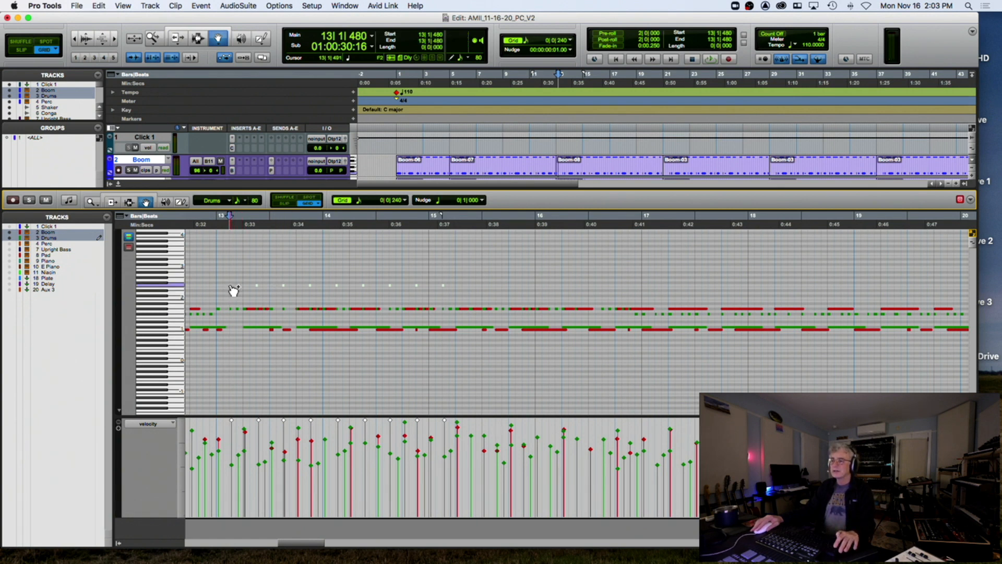
drag(230, 285, 473, 291)
click(215, 229)
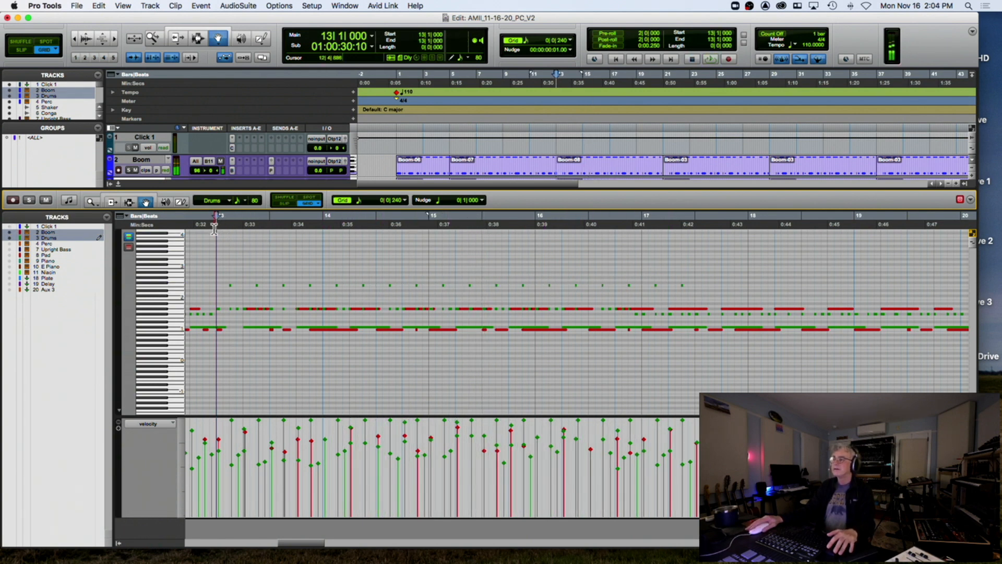
Move the short Boom note earlier to 16|4|000 and audition it from 16|3
key(space)
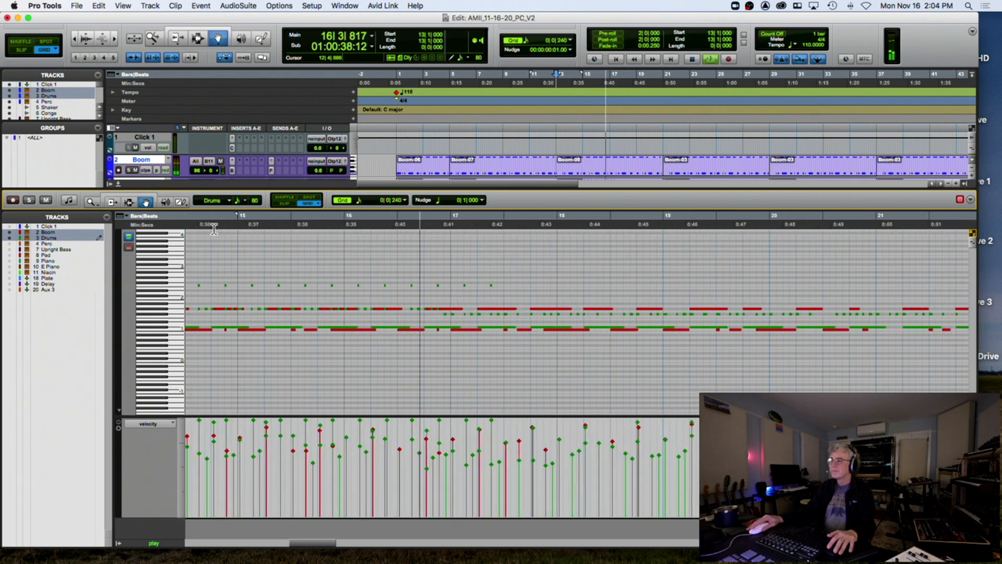
key(space)
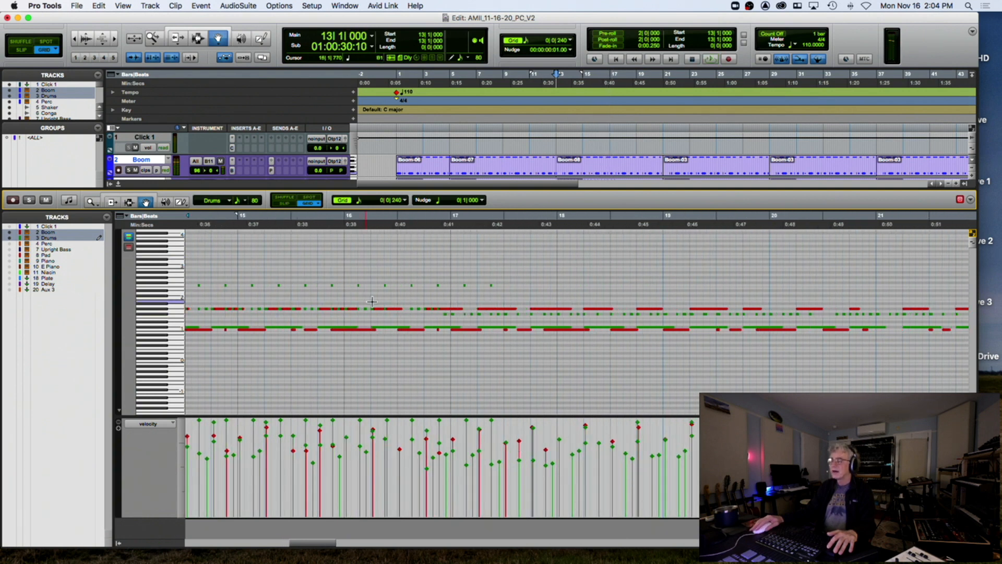
drag(440, 331, 430, 331)
click(398, 228)
key(space)
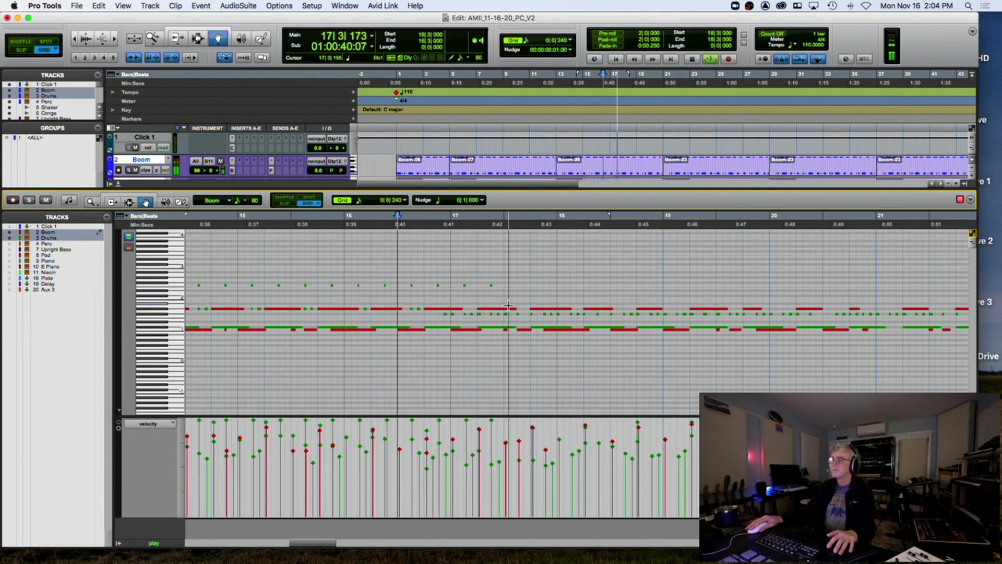
key(space)
Inspect the Drums notes just after bar 17 and replay from bar 16
click(462, 312)
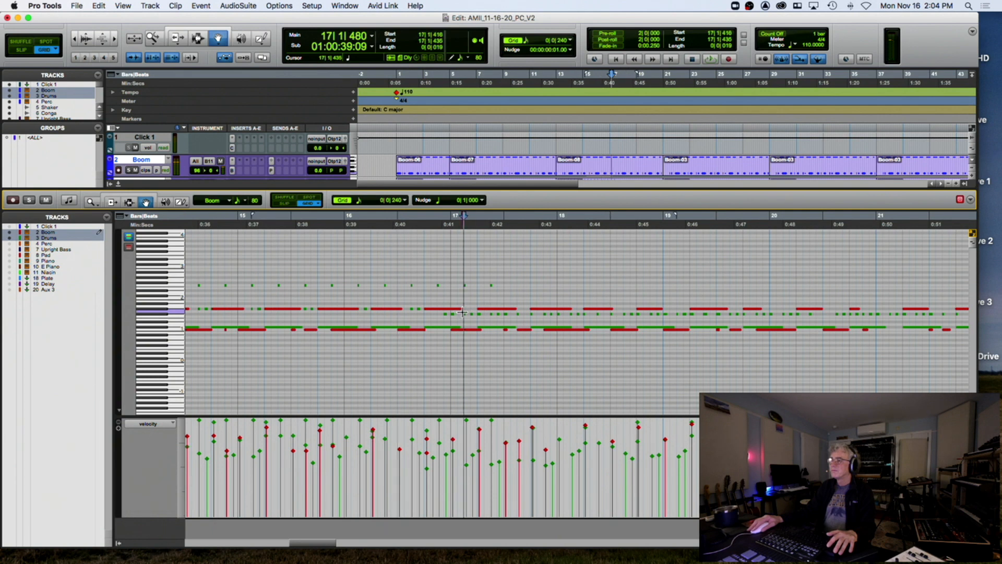
drag(529, 319, 553, 321)
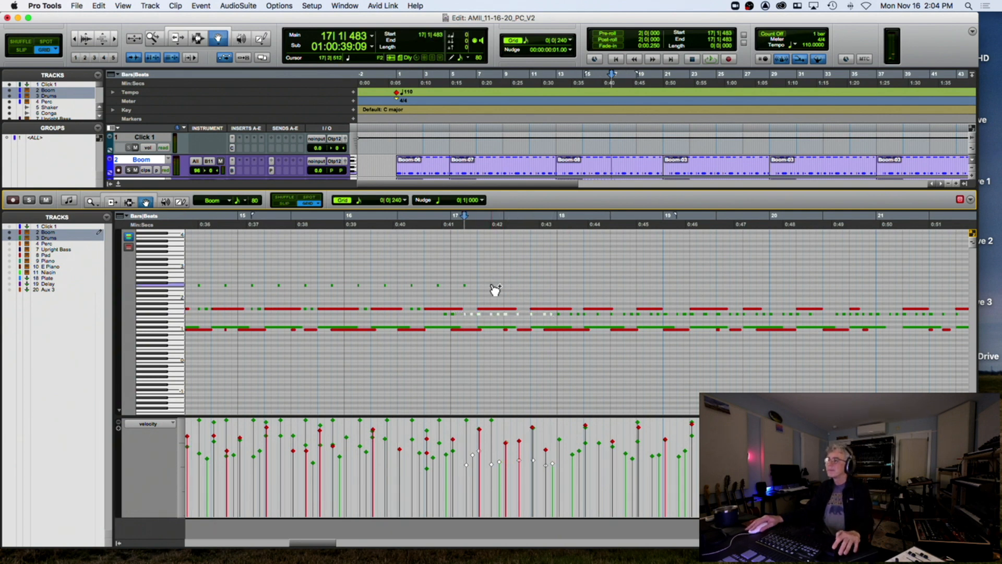
click(492, 288)
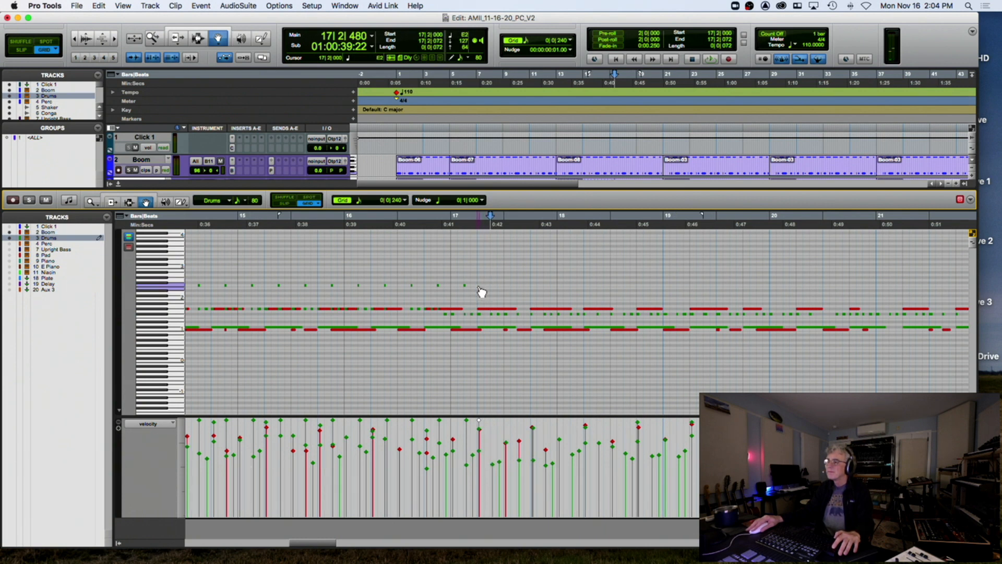
click(480, 293)
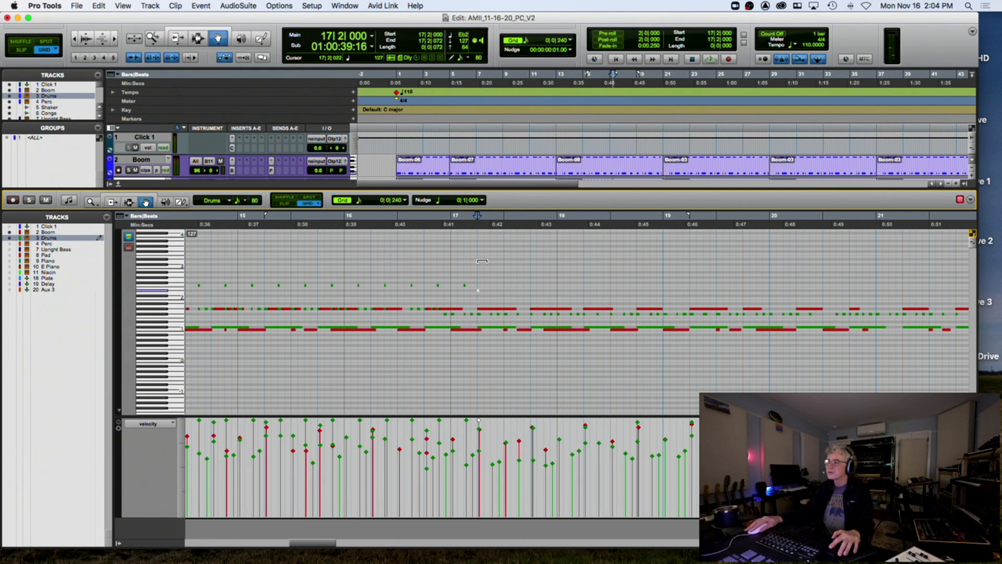
click(343, 230)
key(space)
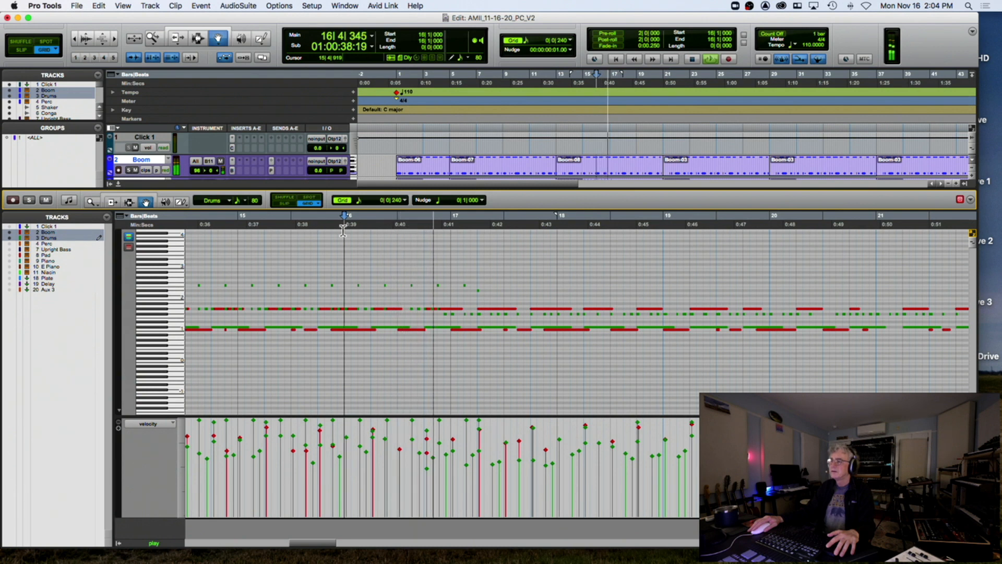
key(space)
Delete the stray high Drums note near bar 17 and review from bar 16
drag(478, 291, 454, 293)
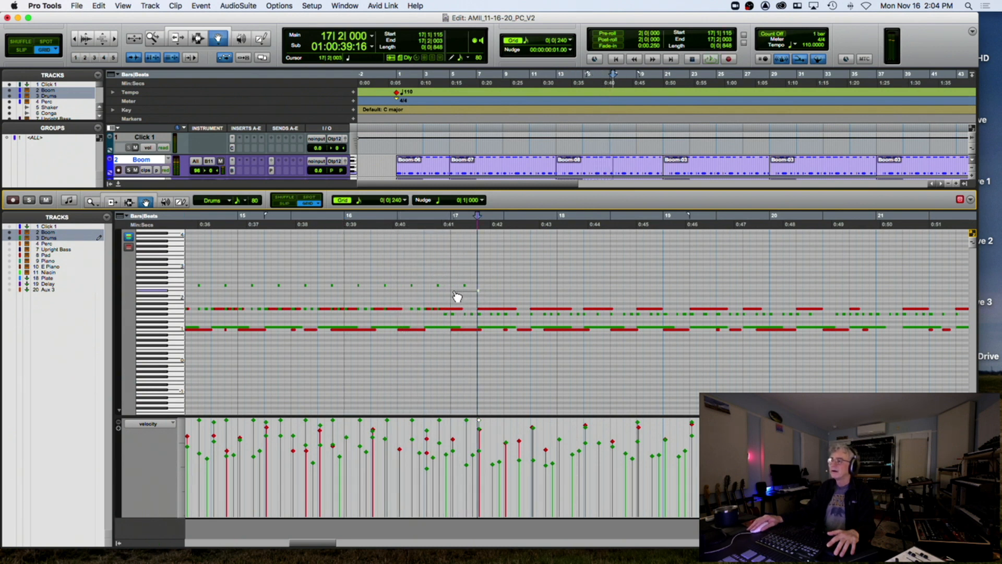
click(474, 296)
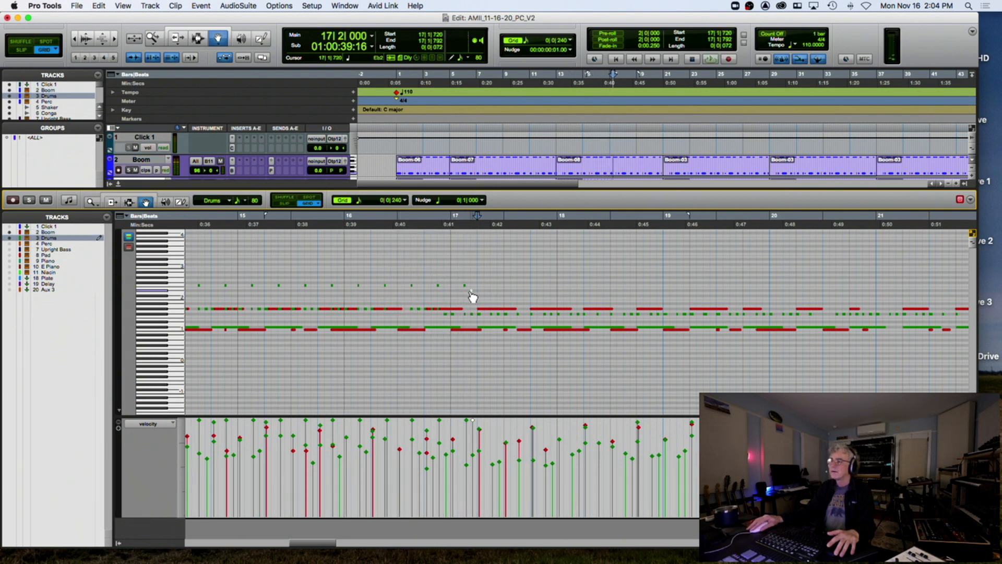
mouse_move(458, 296)
mouse_down()
mouse_move(463, 278)
mouse_move(469, 290)
mouse_up()
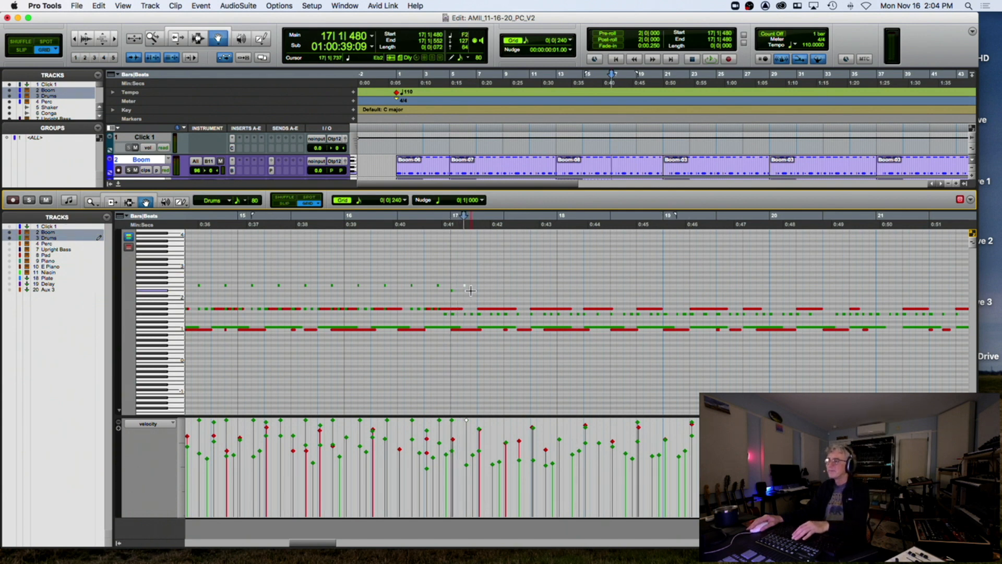
key(Delete)
click(341, 226)
key(space)
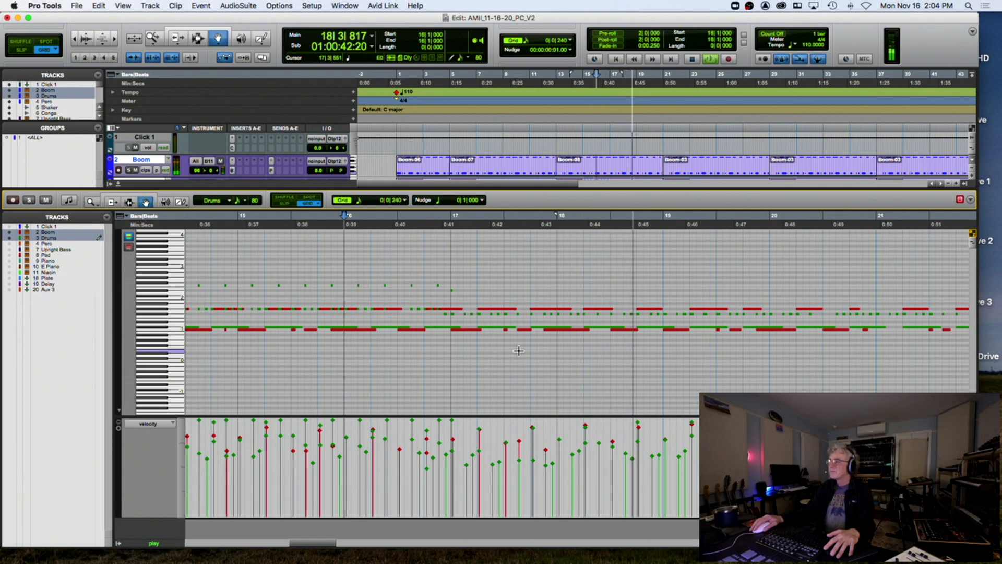
key(space)
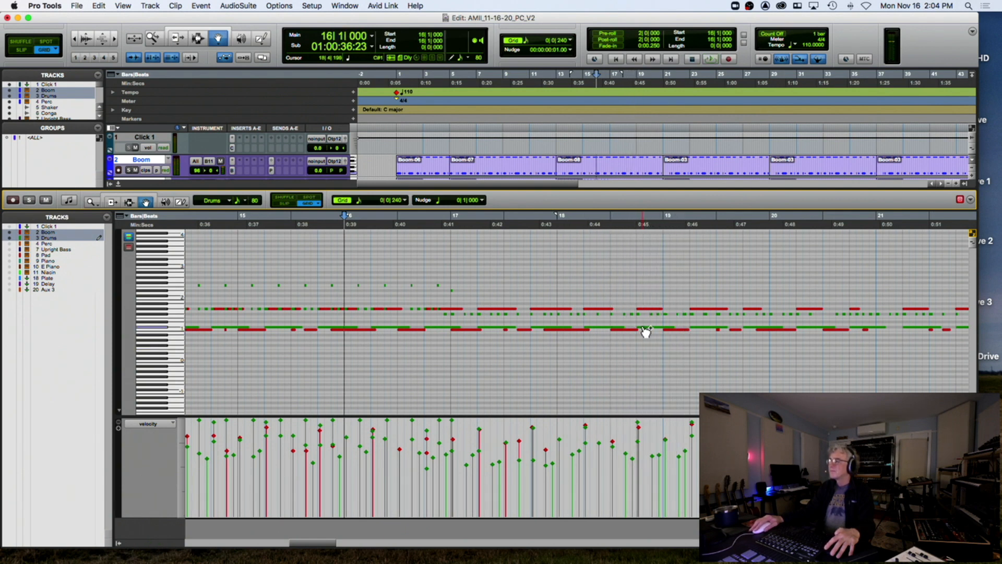
Select the four C#1 notes around bar 18 and bring up Change Duration
click(636, 326)
click(629, 330)
click(641, 329)
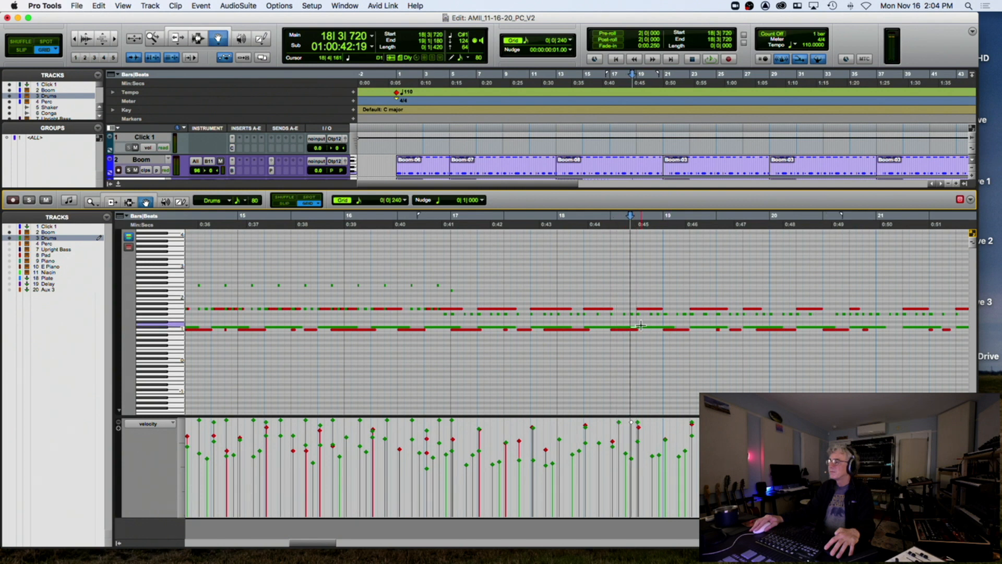
click(647, 328)
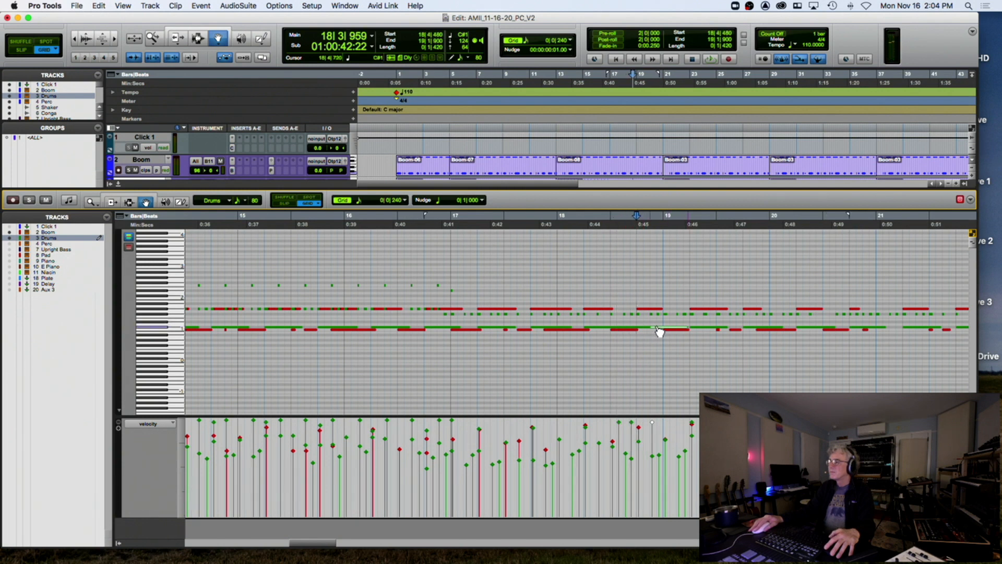
click(657, 328)
drag(591, 322, 657, 327)
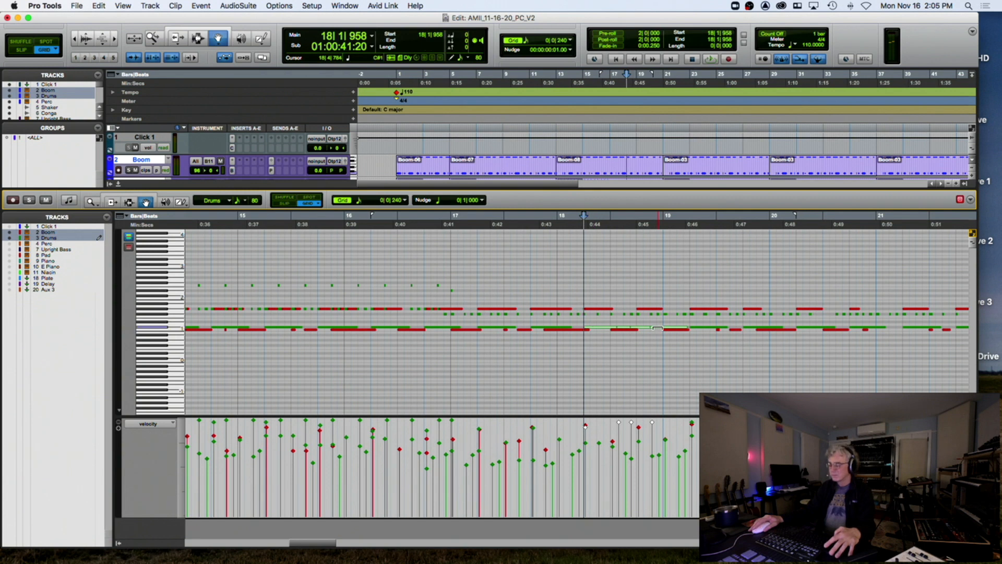
key(alt+4)
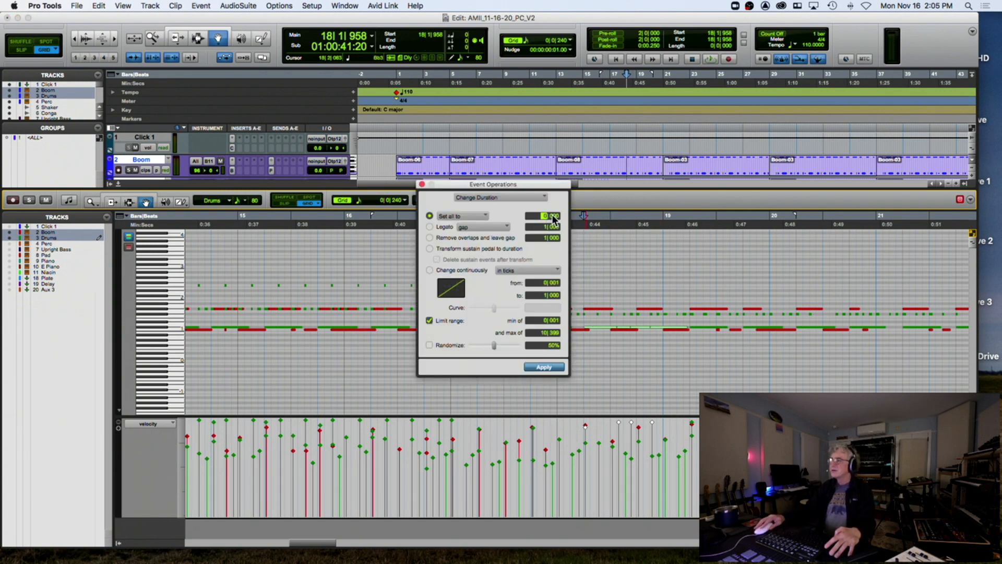
Set every note on the C#1 row to a 0|240 duration, apply it, and close Event Operations
click(160, 328)
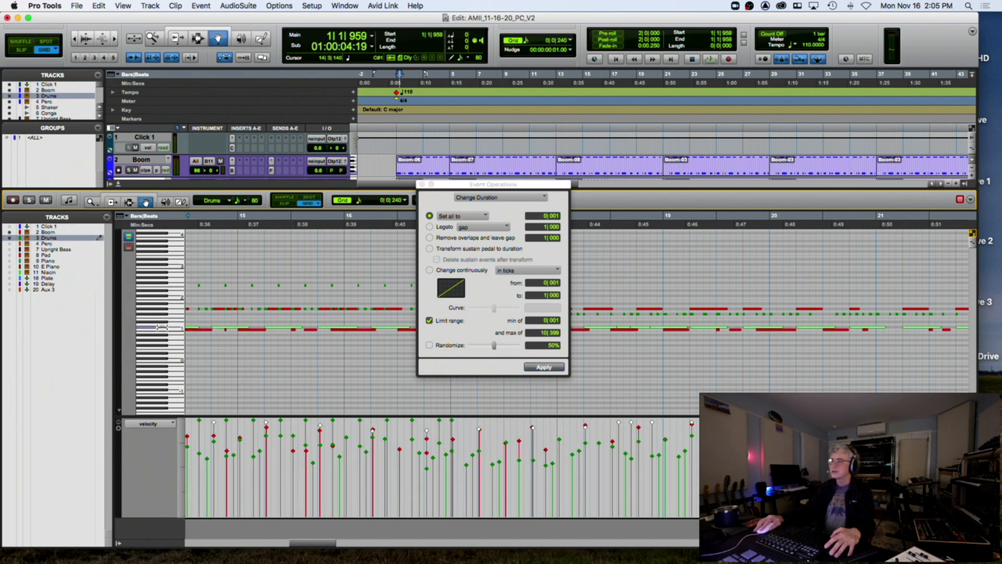
click(557, 215)
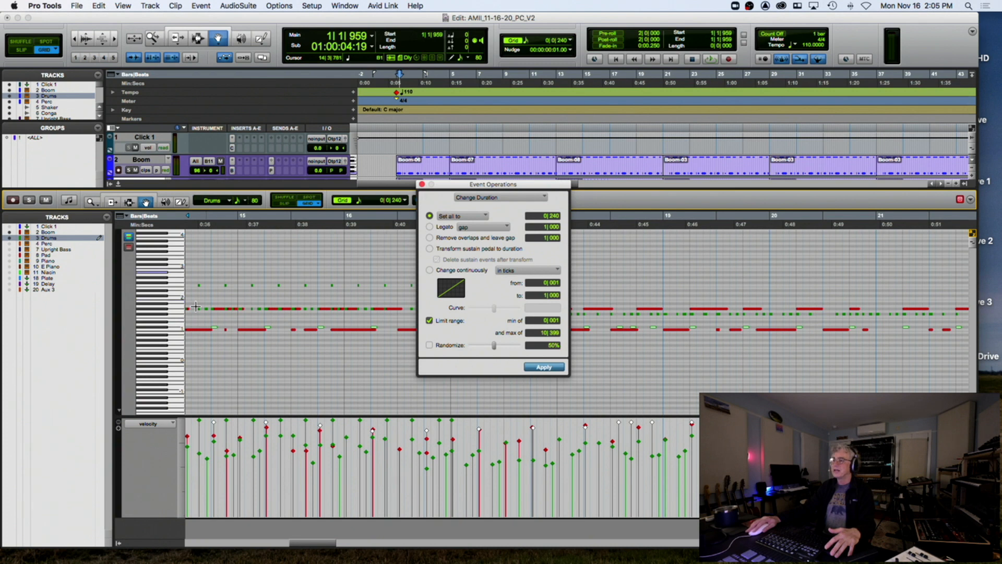
click(163, 329)
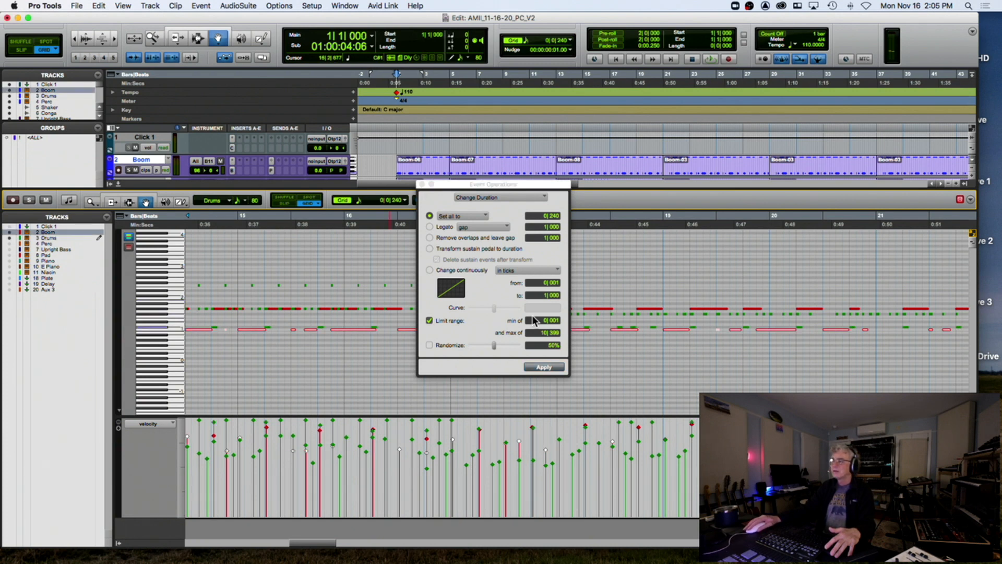
click(544, 367)
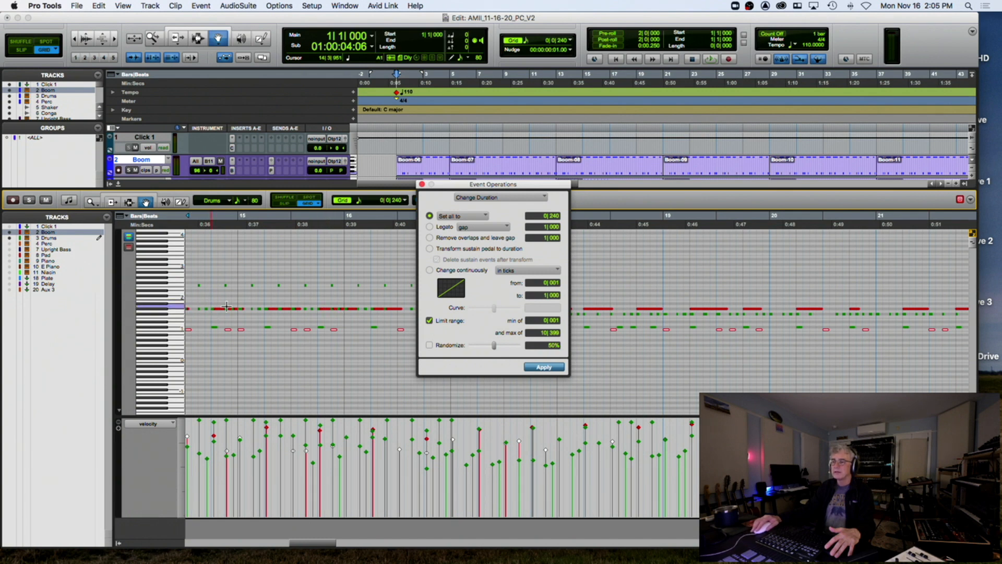
click(421, 185)
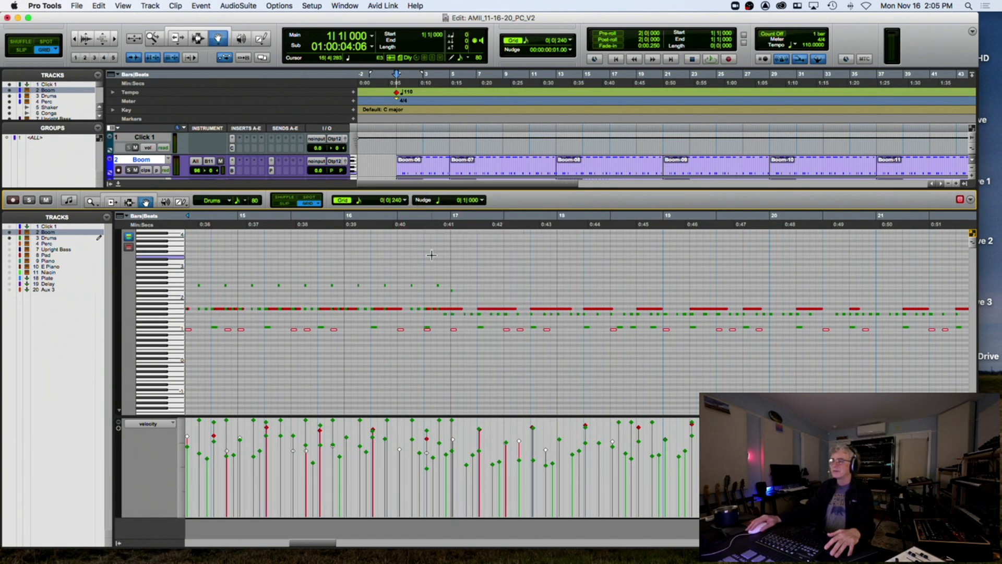
Play from bar 16 to hear the shortened Boom notes
click(444, 245)
click(345, 224)
key(space)
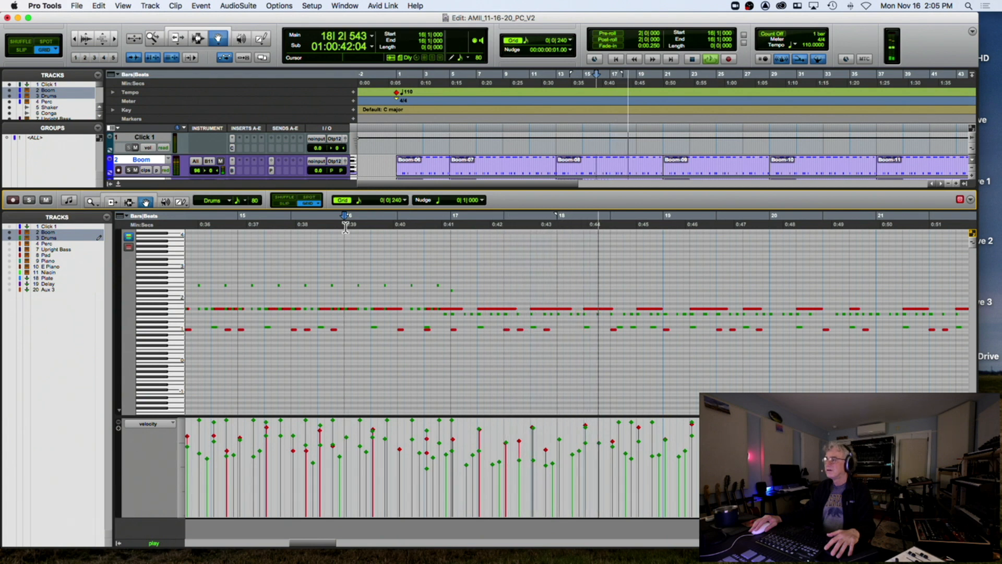
key(space)
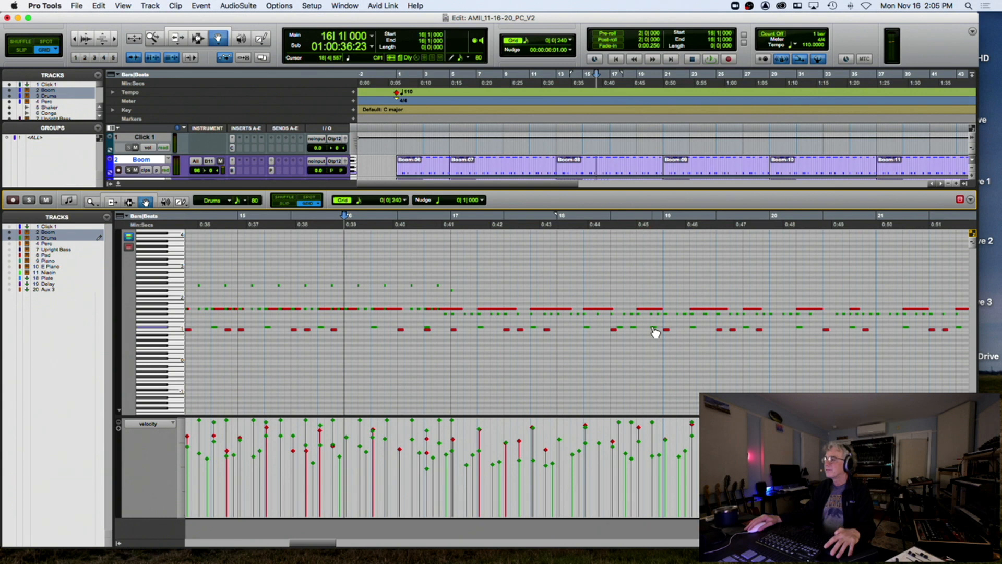
Check the Drums and Boom notes near 18|3–18|4 by playing from 17|4|720
click(655, 331)
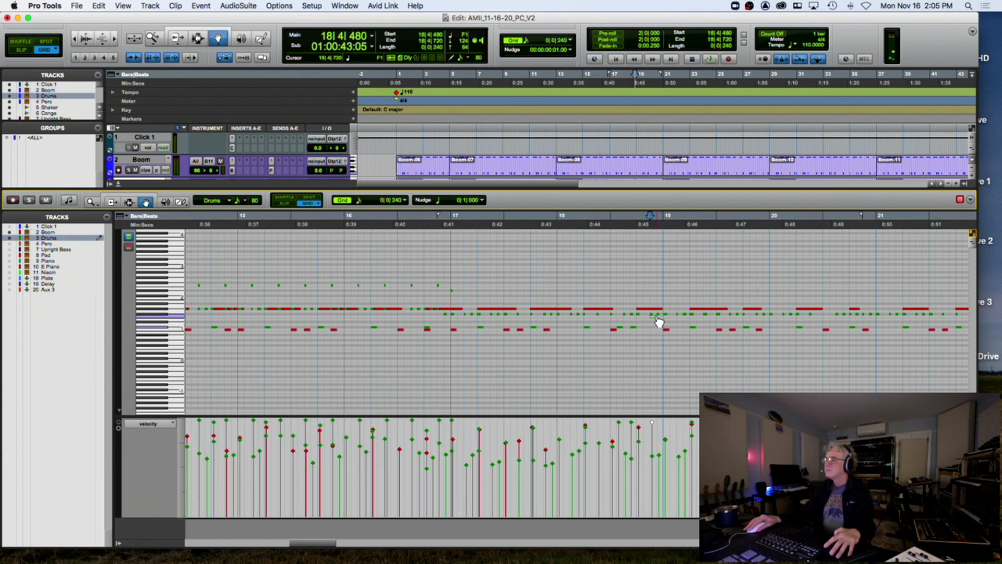
click(654, 308)
drag(656, 309, 656, 317)
click(637, 298)
click(552, 229)
key(space)
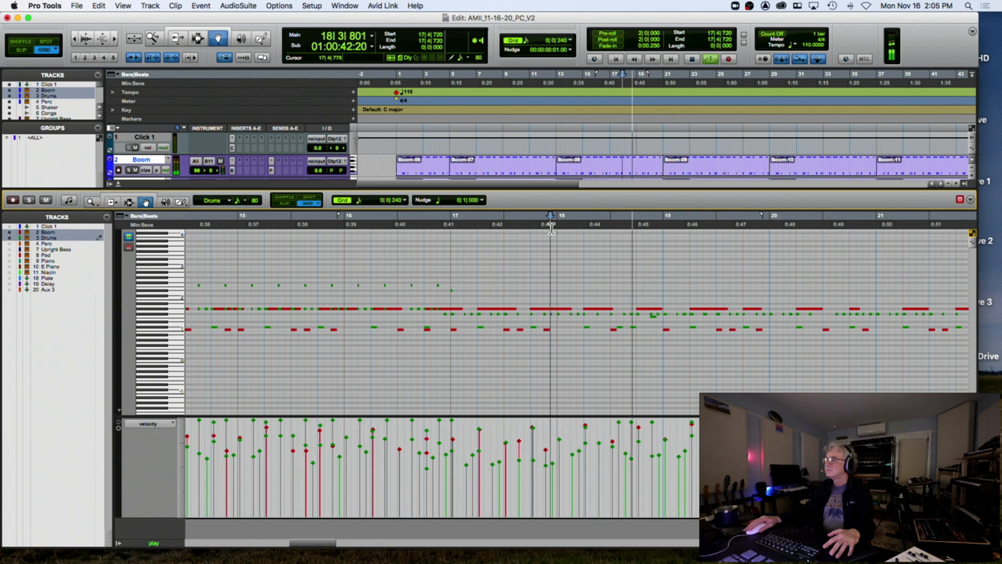
key(space)
click(640, 330)
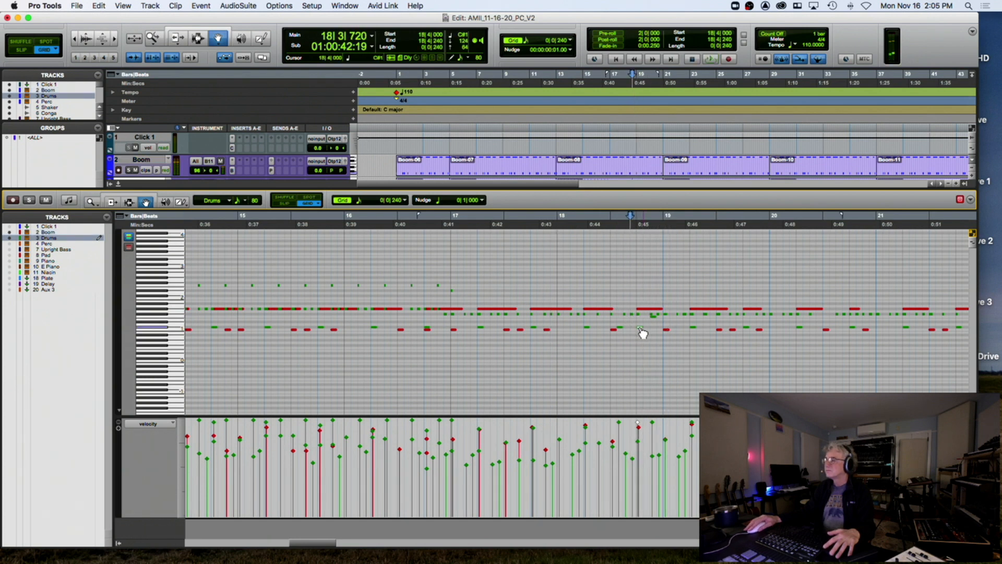
click(556, 229)
key(space)
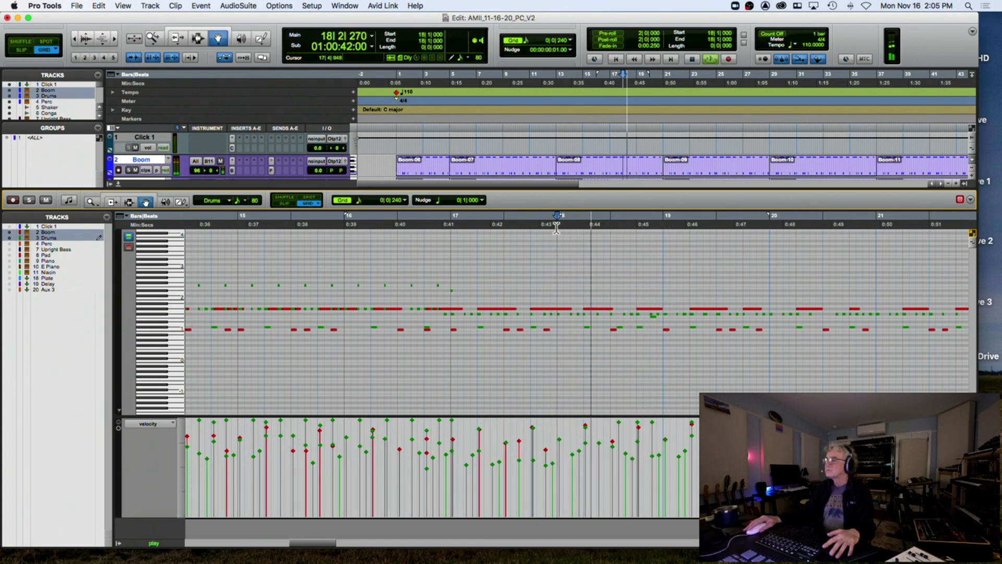
key(space)
Nudge the green Drums note near 18|4, replay from bar 16, and zoom out
click(658, 318)
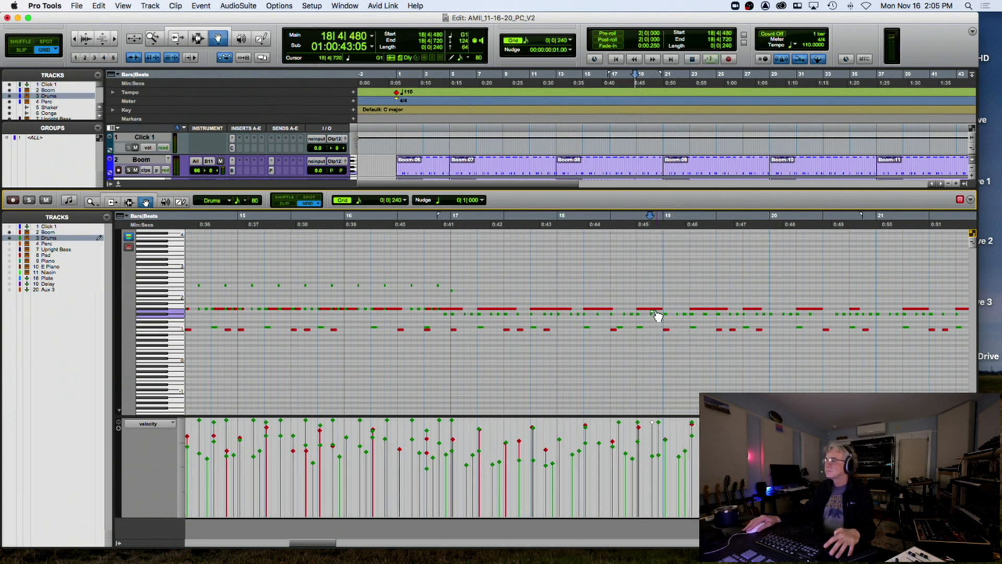
click(557, 223)
key(space)
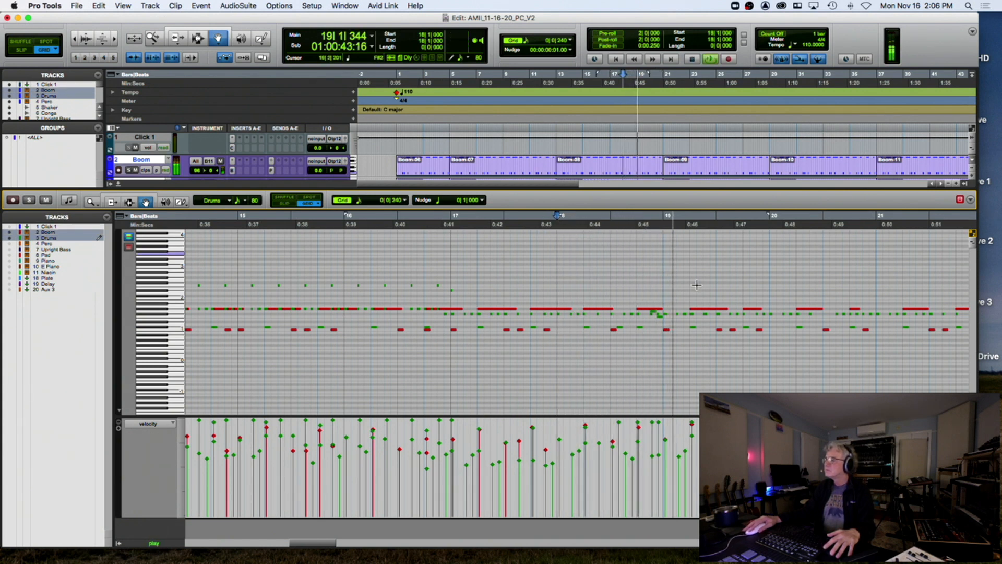
key(space)
click(666, 315)
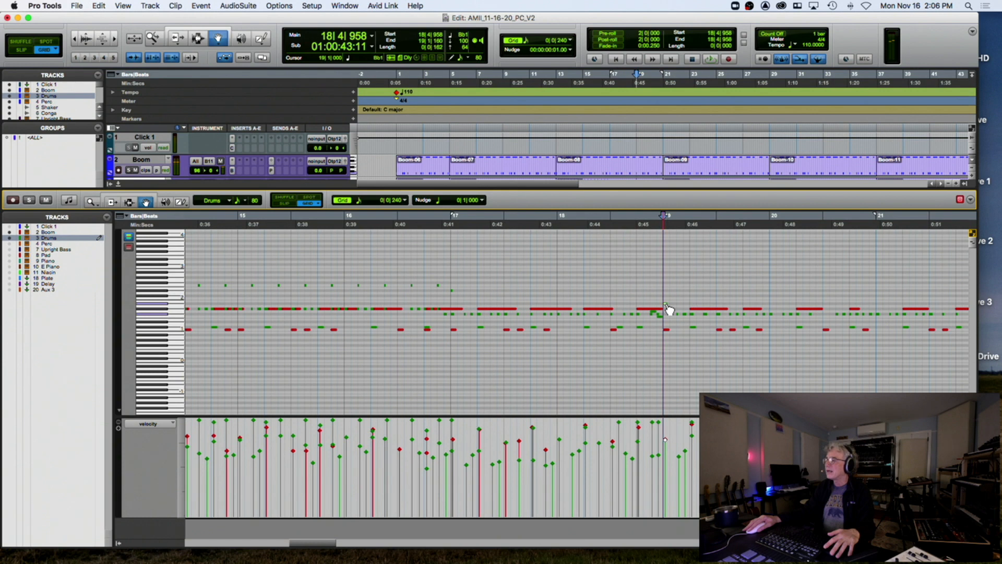
click(342, 225)
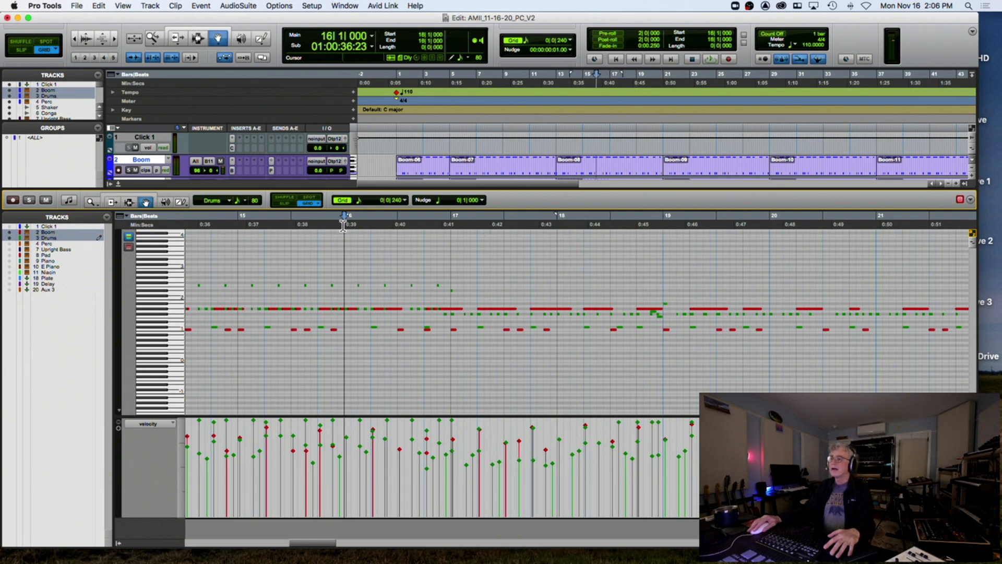
key(space)
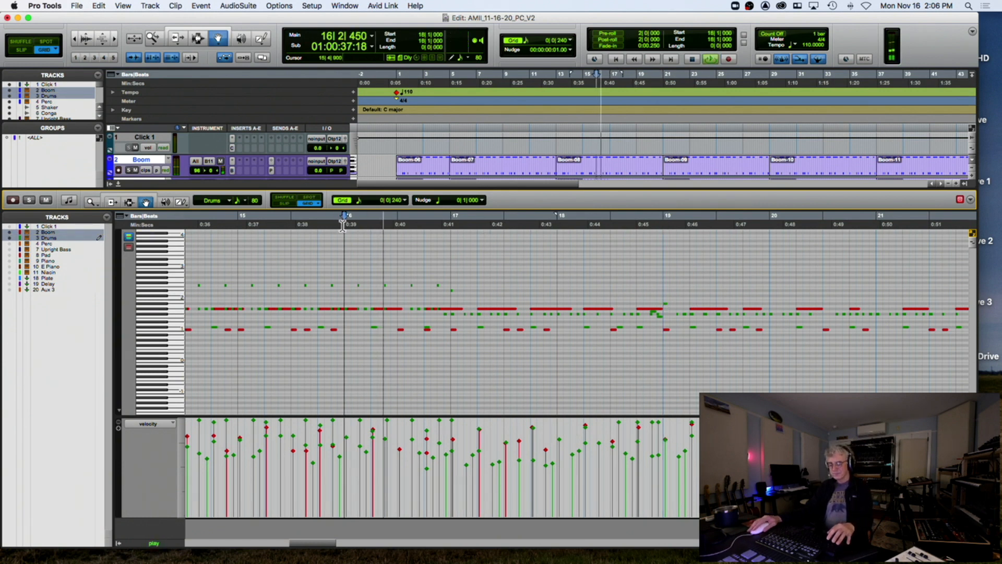
key(r)
key(space)
scroll(316, 230, left, 10)
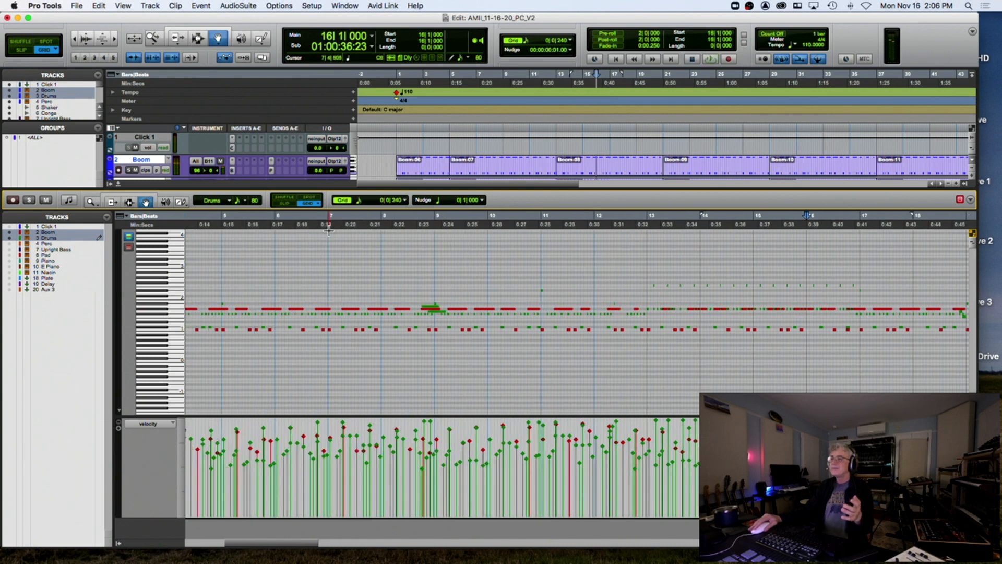
Play the intro from just before bar 1 and hide the docked MIDI editor pane
click(308, 227)
key(space)
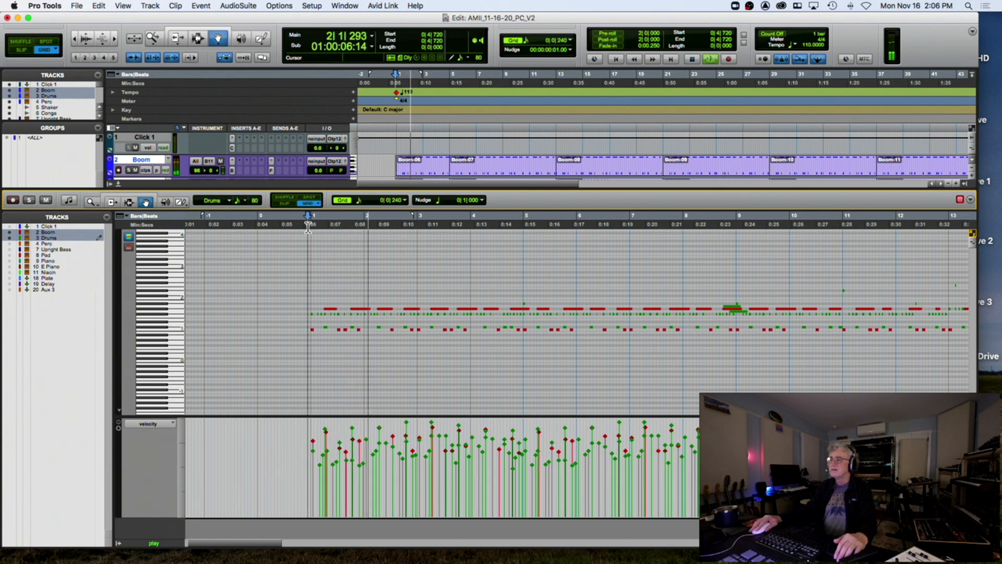
key(r)
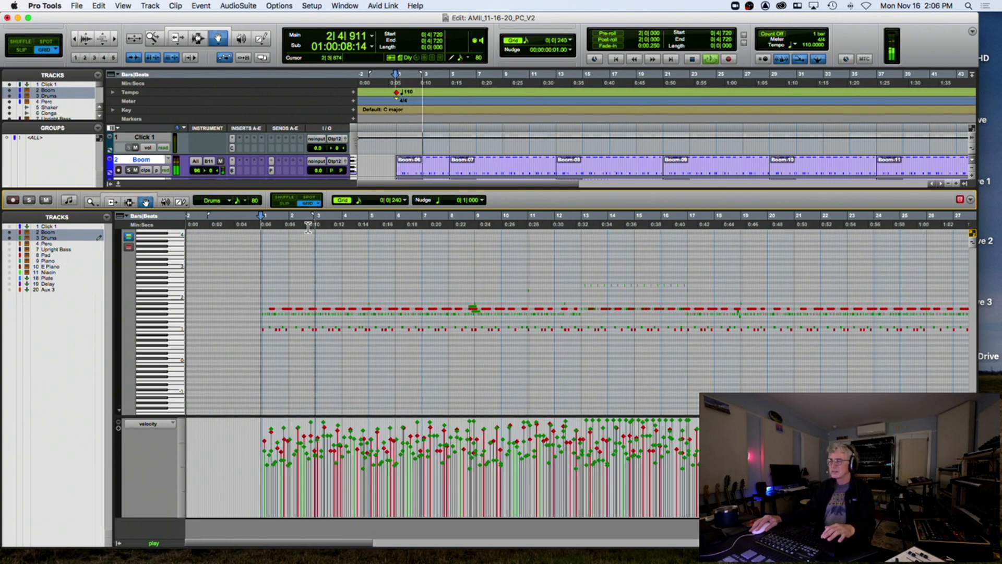
key(t)
key(t)
scroll(459, 313, right, 5)
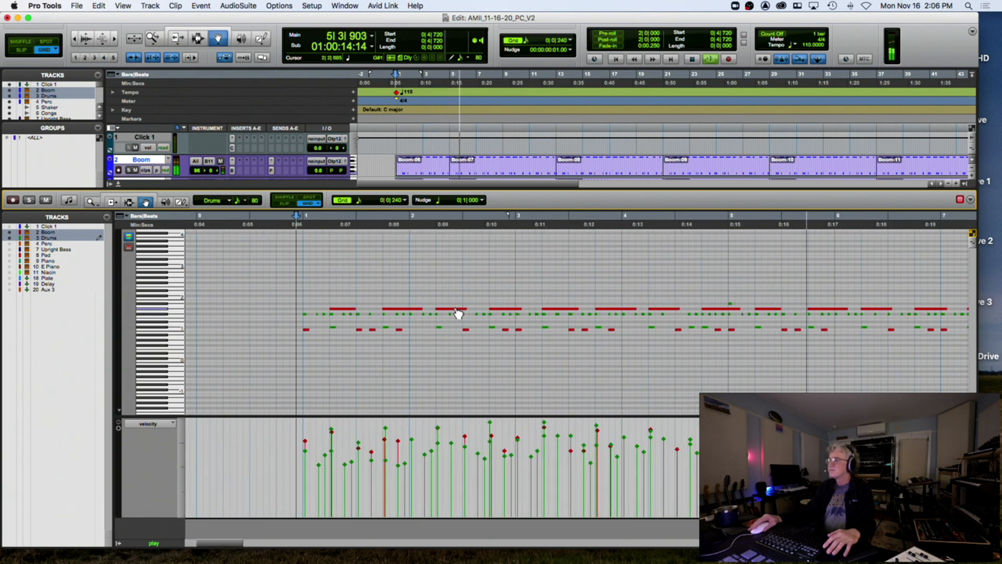
click(116, 183)
key(space)
Open the Upright Bass clip's notes and remove the short high note at 2|4
double_click(418, 291)
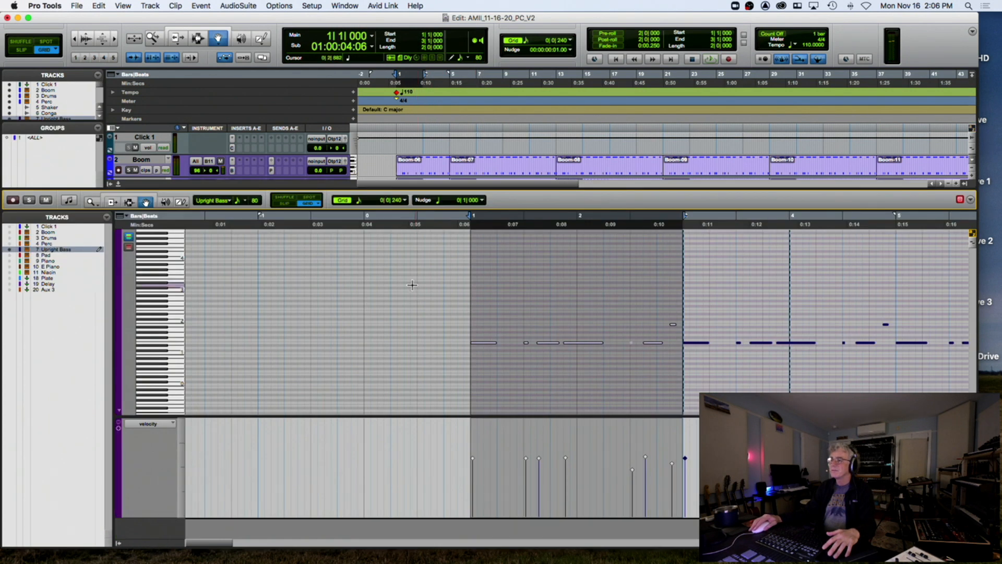
click(457, 227)
key(space)
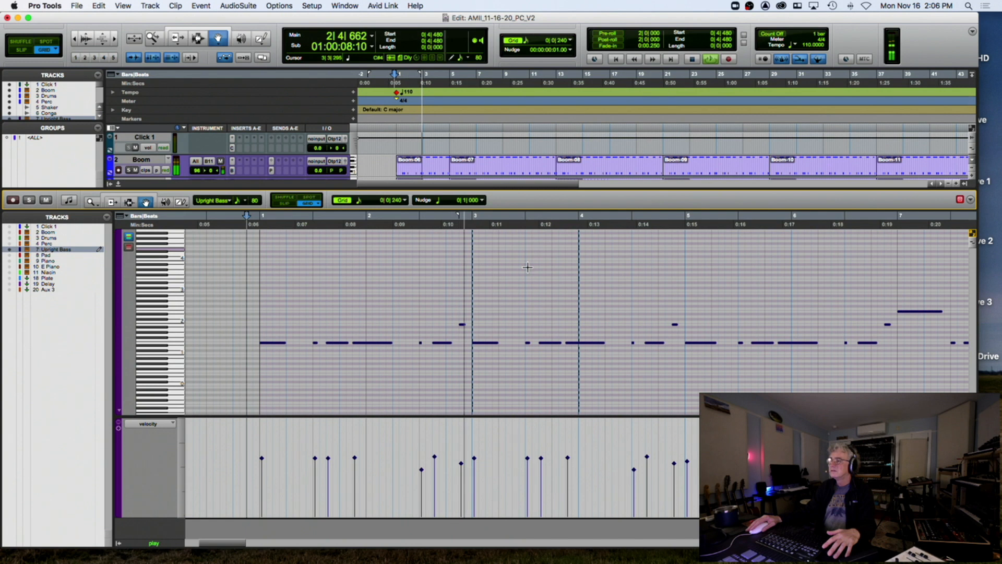
key(space)
click(460, 323)
click(458, 331)
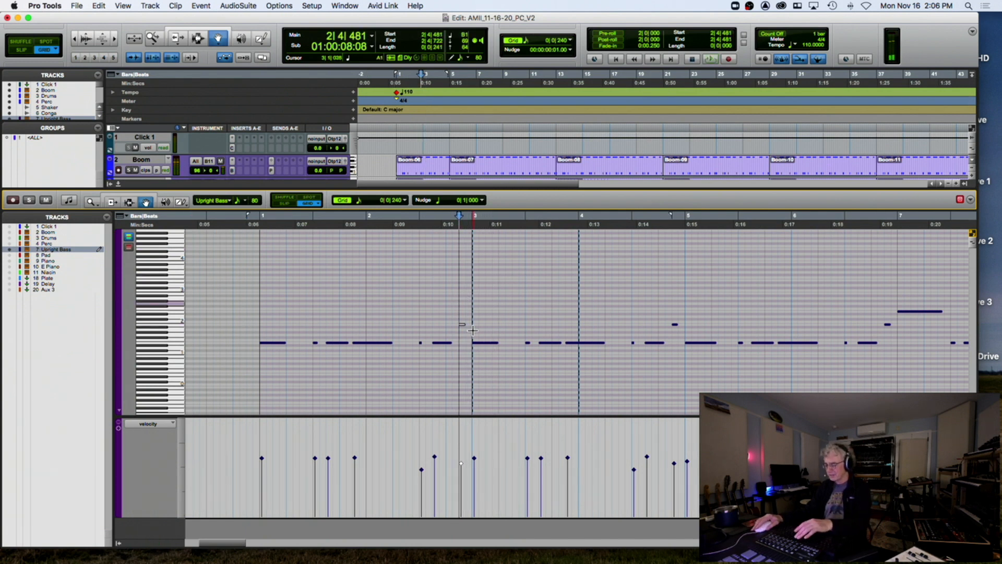
Trim the 2|3 bass note to end at 2|4|480 and play from bar 1
click(112, 202)
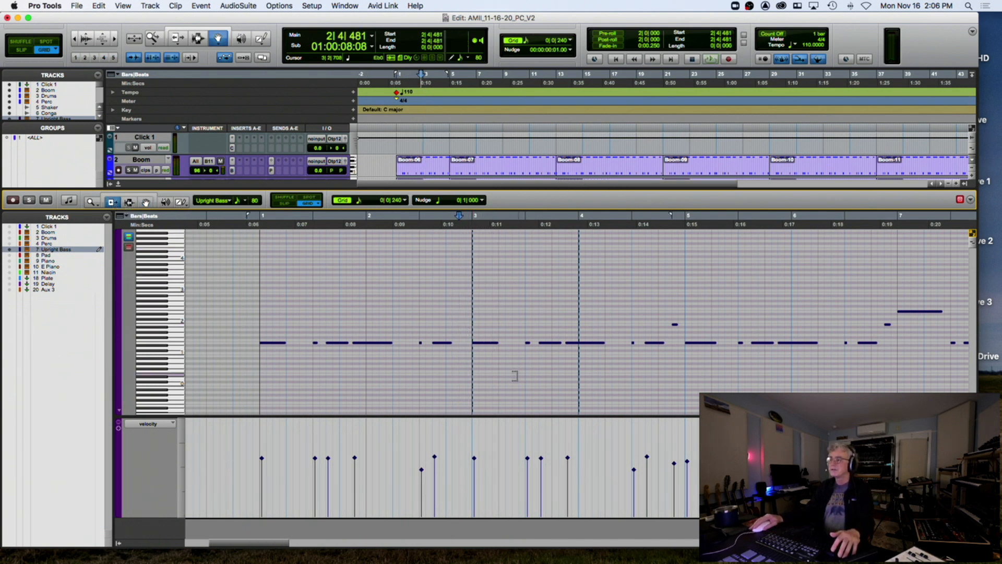
drag(452, 345, 465, 345)
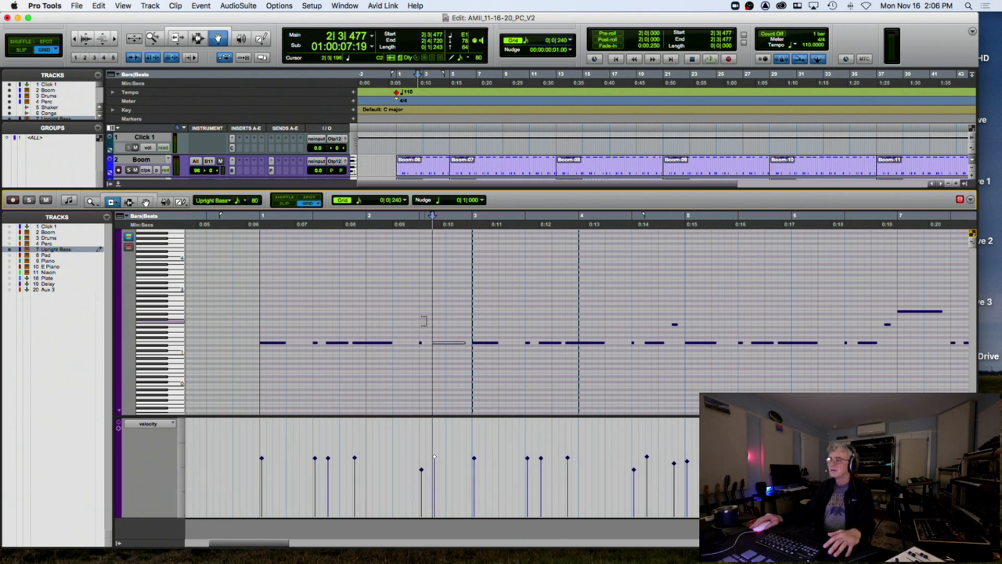
click(258, 229)
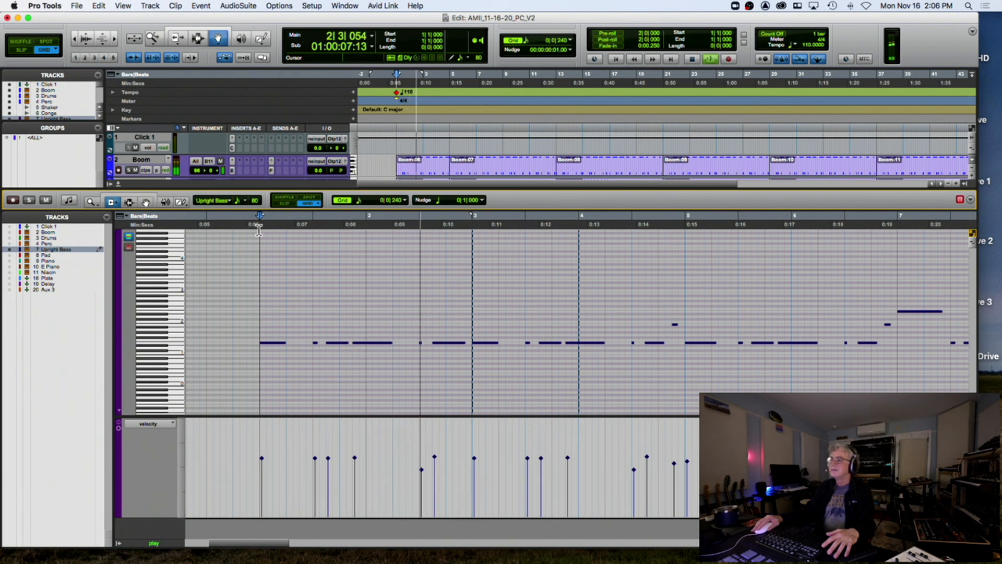
key(space)
Replay the bass line from bar 1 and zoom in on the short ghost note at 4|3
click(418, 343)
key(space)
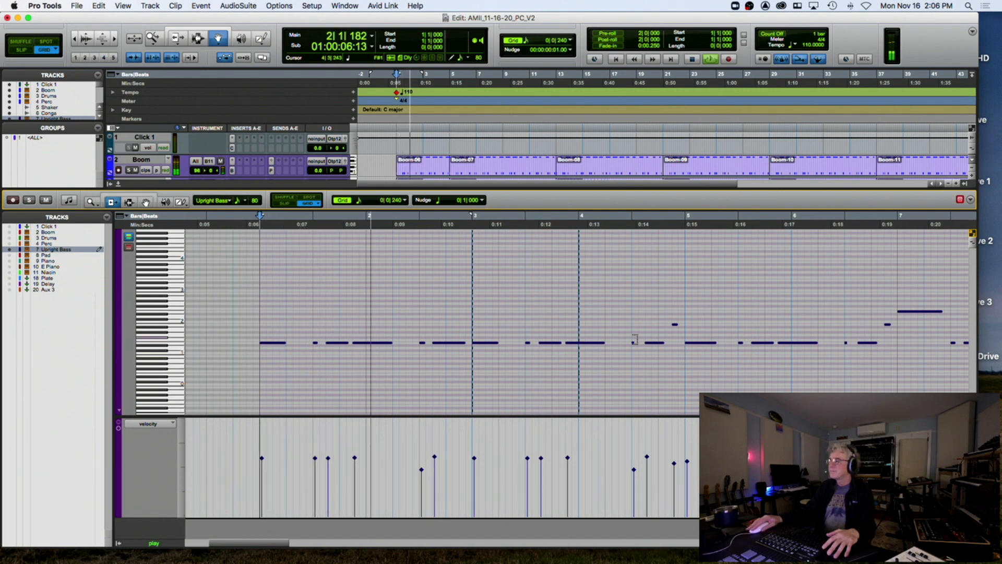
click(633, 343)
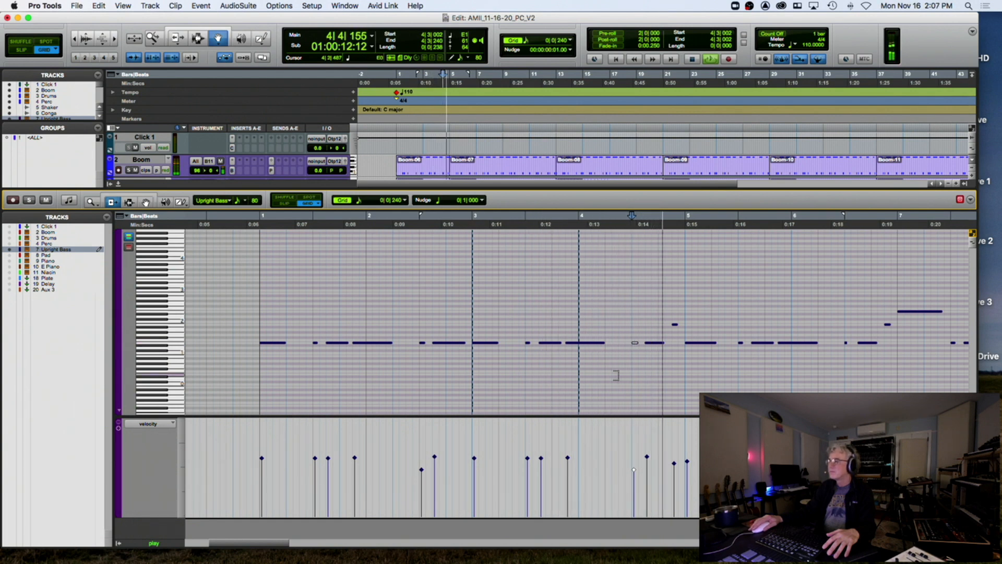
key(space)
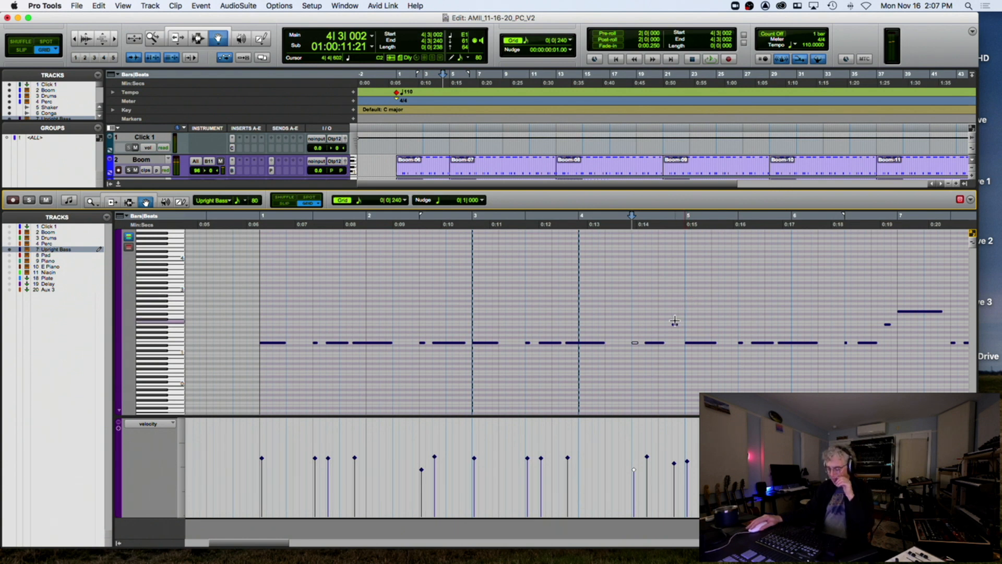
key(t)
key(t)
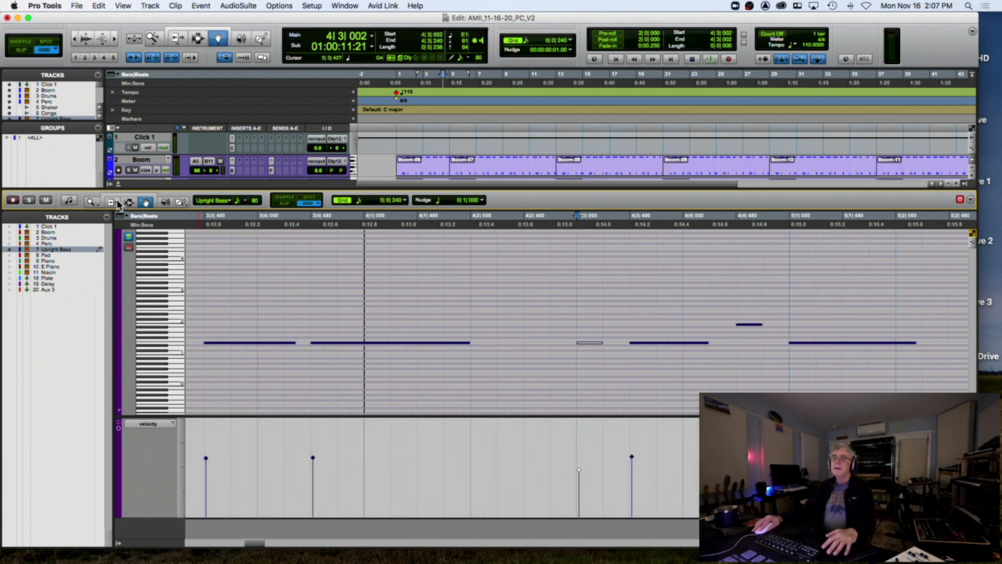
Raise the bass note at 4|4 and check it by playing from bar 4
key(ctrl+Tab)
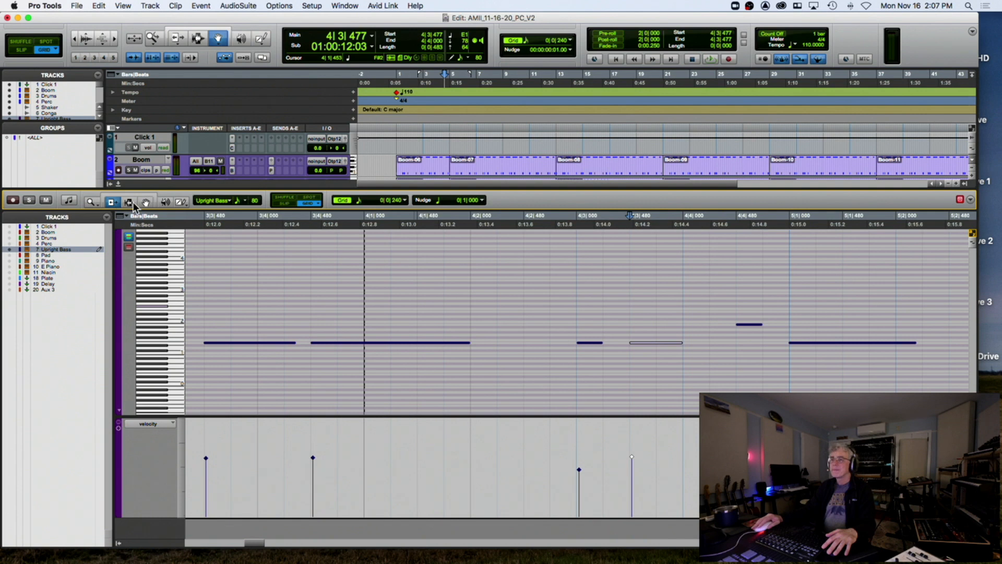
click(756, 324)
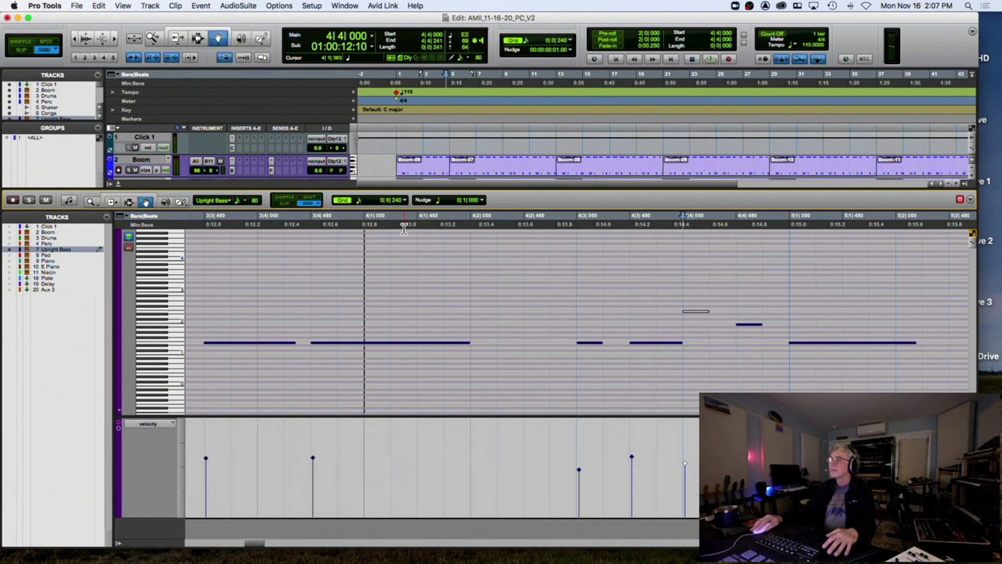
click(363, 221)
key(space)
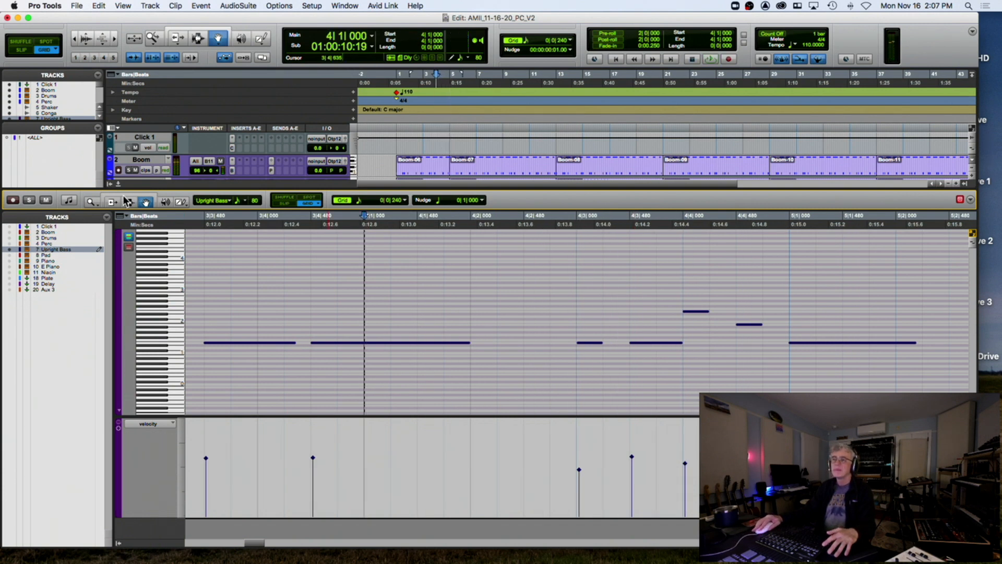
click(708, 311)
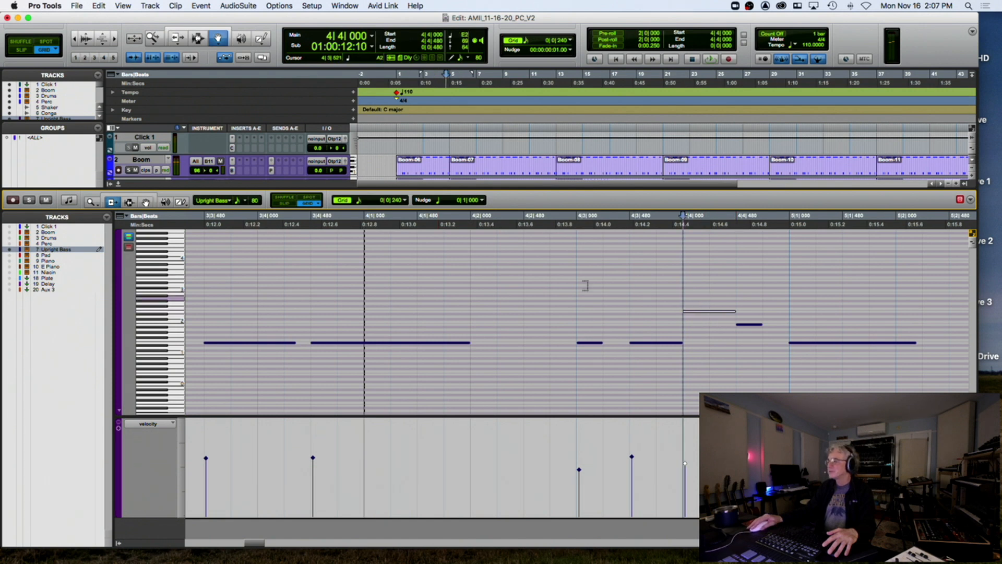
key(space)
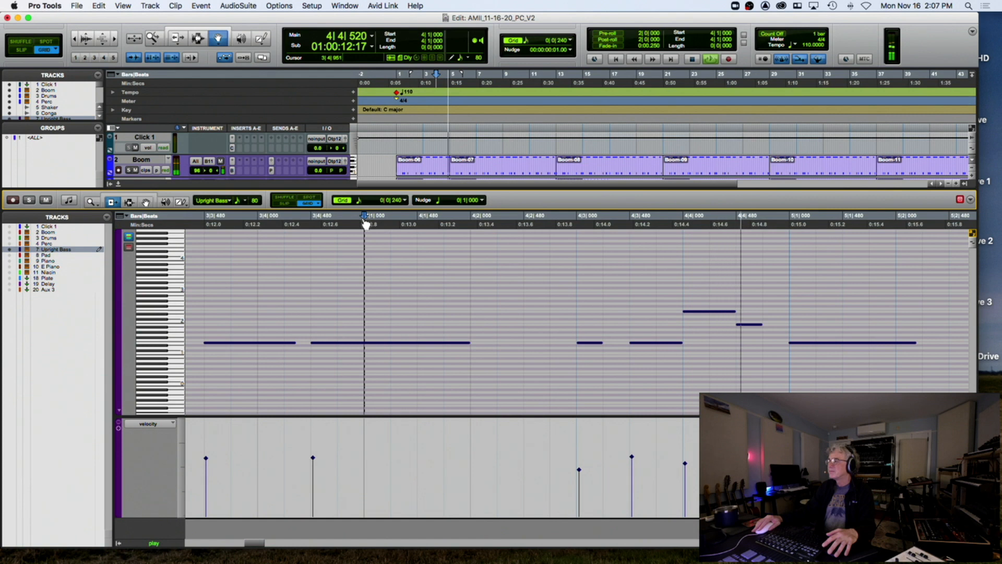
key(space)
Extend the 4|4|480 note to end at 5|1, play it back, and close the MIDI editor
drag(758, 325, 784, 327)
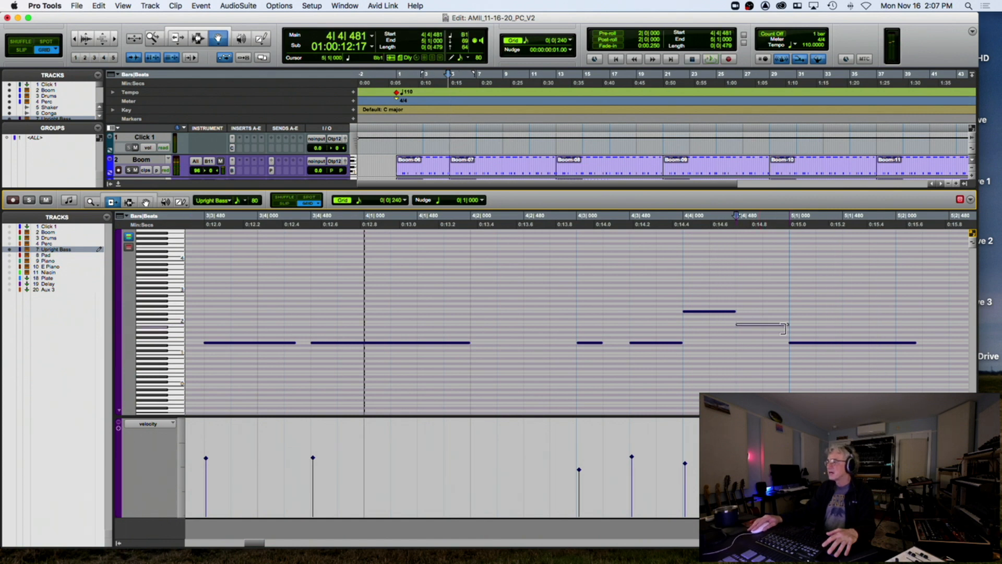
key(space)
key(r)
key(r)
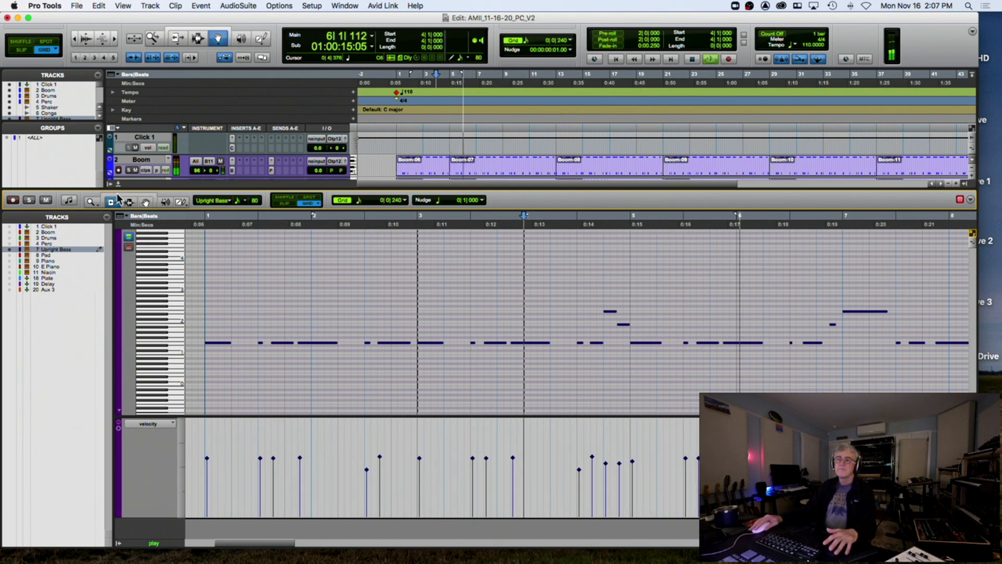
key(ctrl+equal)
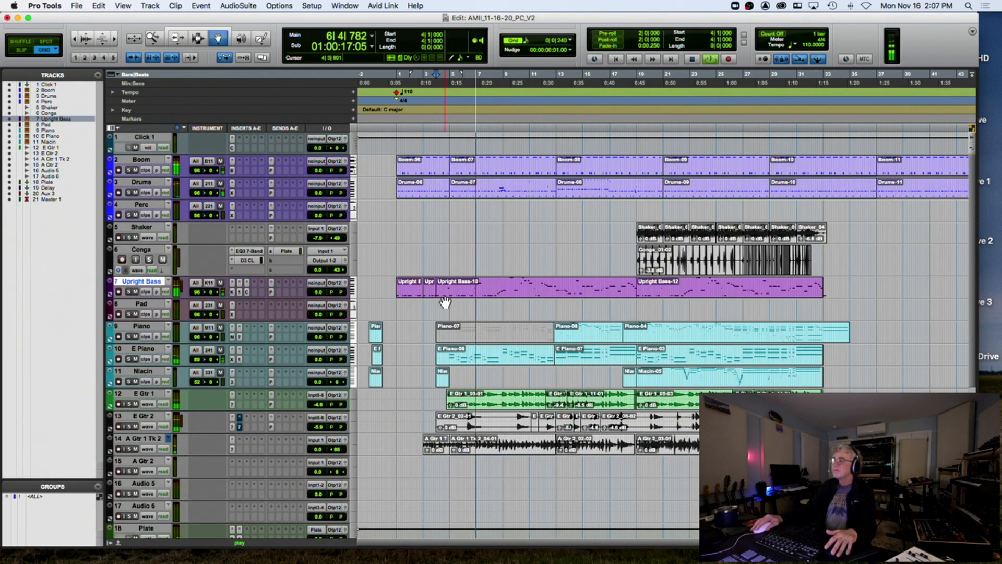
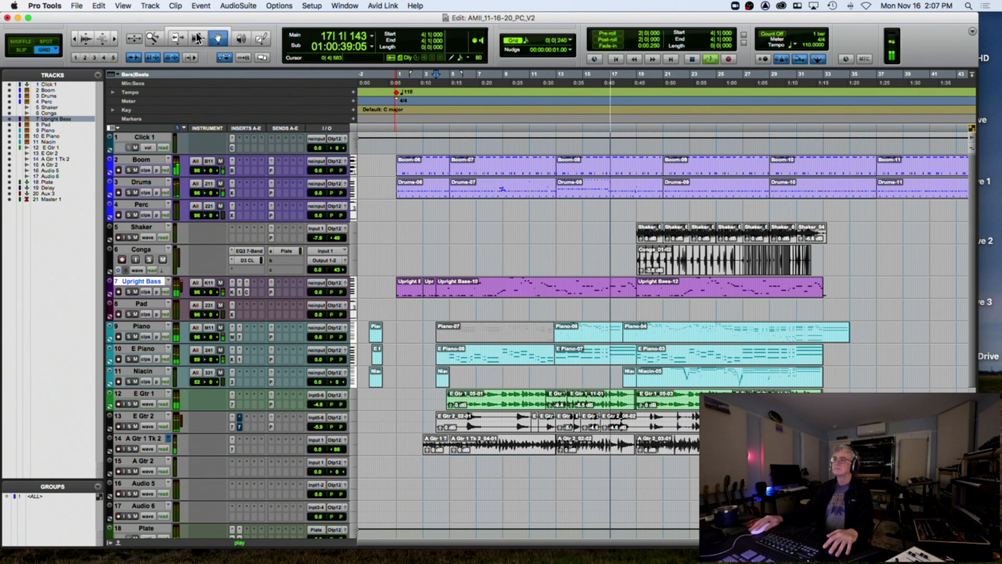
Play the arrangement from bar 15 with the drum parts zoomed in
key(space)
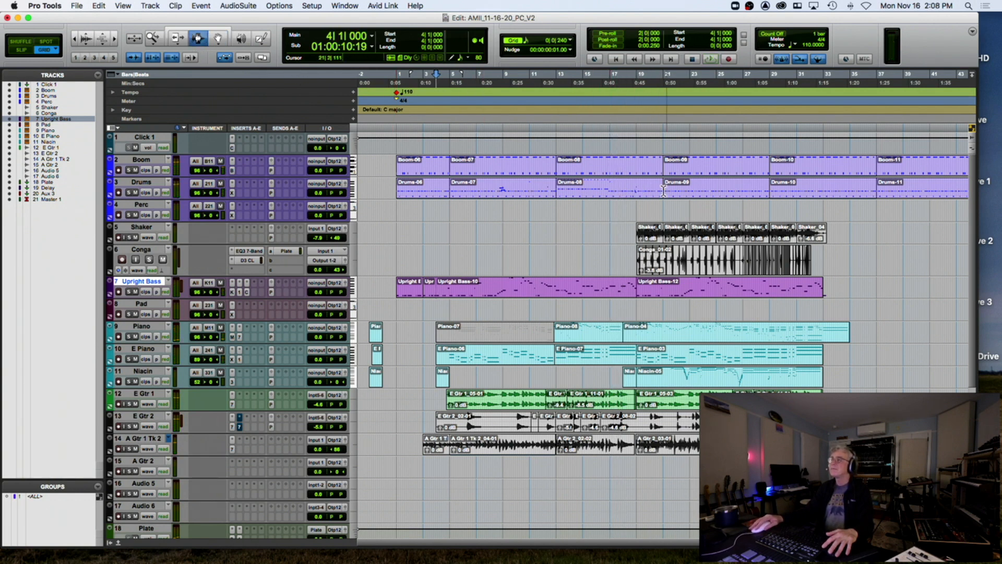
click(584, 171)
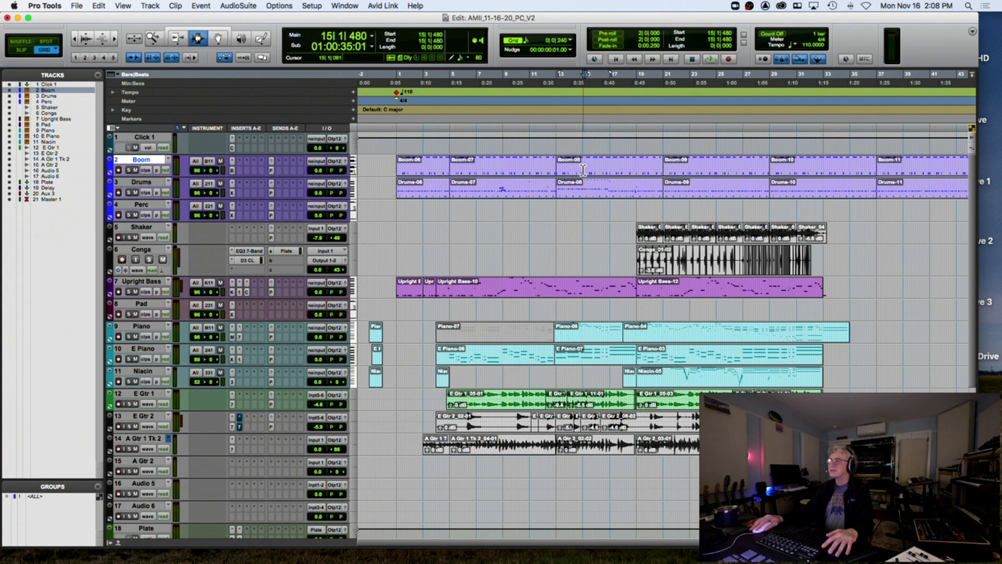
key(space)
key(t)
key(t)
key(t)
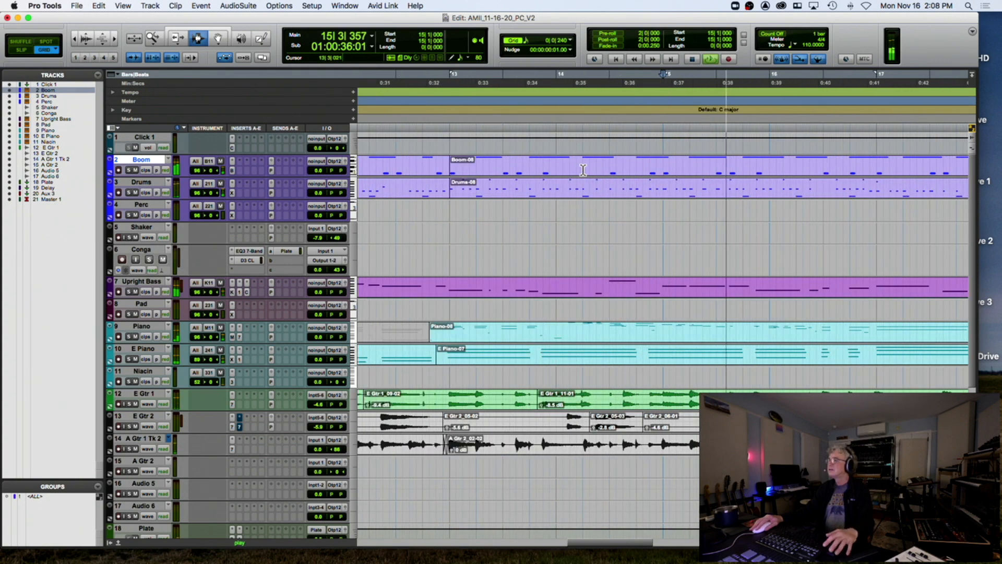
scroll(643, 179, right, 1)
scroll(644, 179, right, 5)
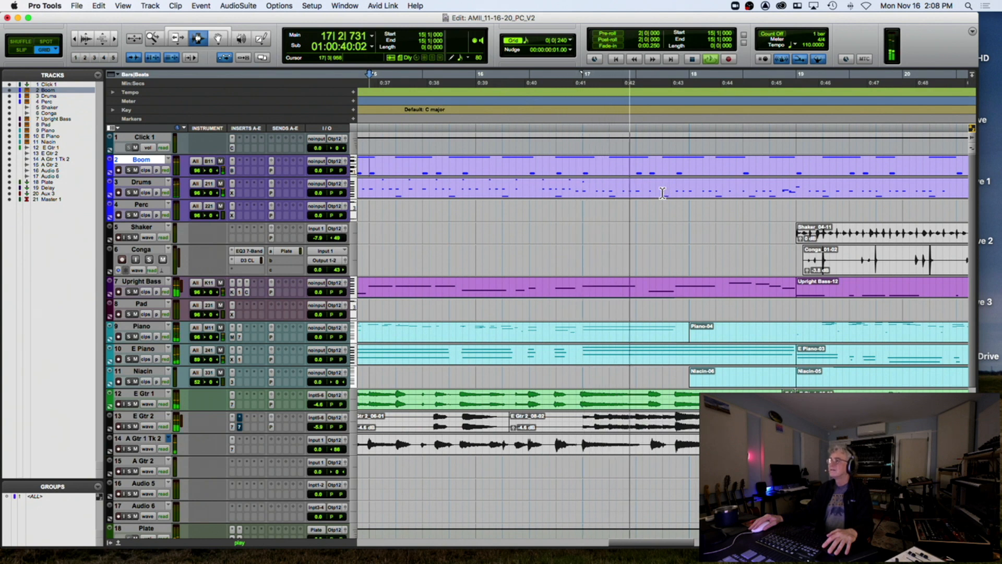
key(space)
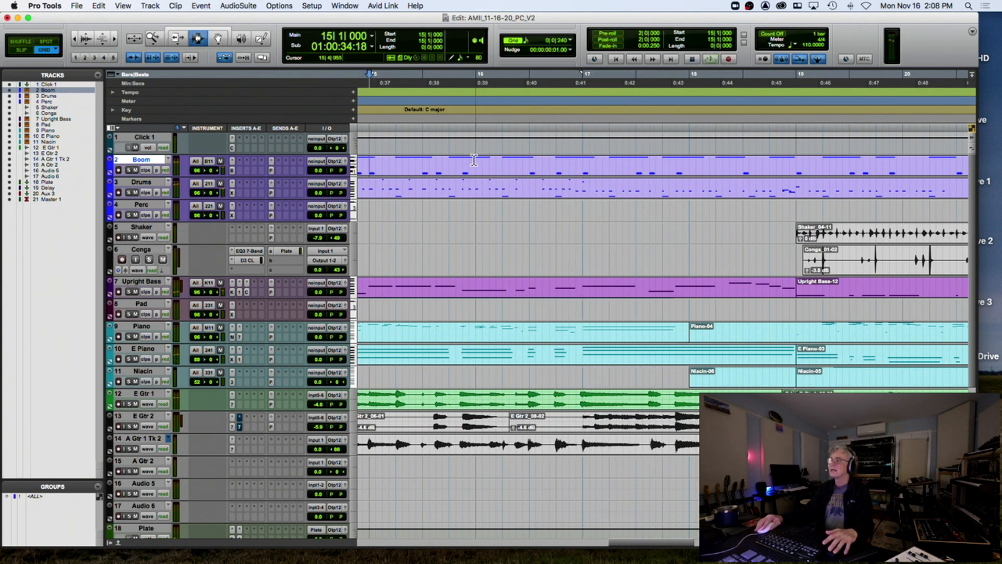
key(space)
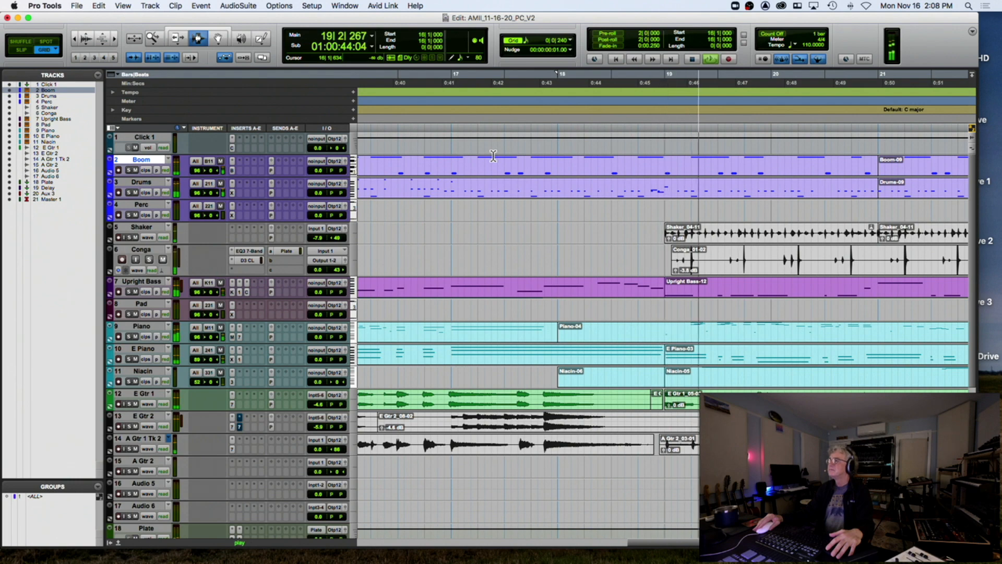
key(space)
Open the Drums clip in the MIDI editor and audition bars 19–20
double_click(421, 194)
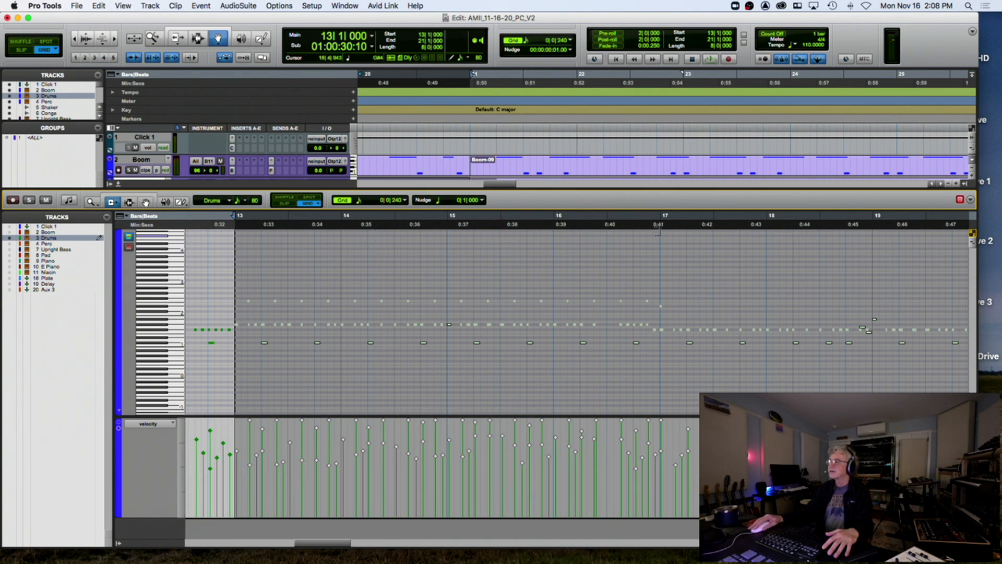
click(644, 228)
key(space)
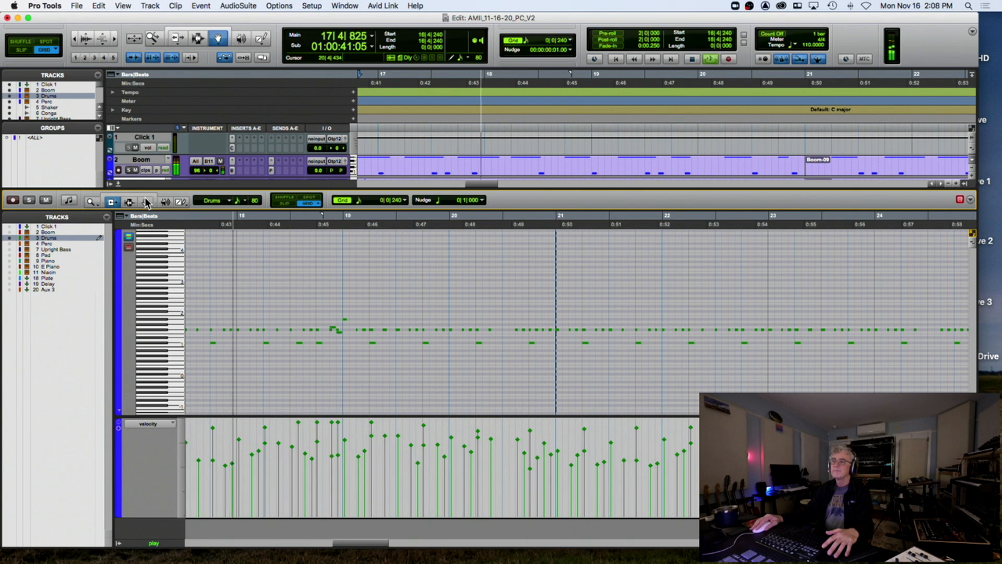
key(space)
click(399, 329)
click(340, 229)
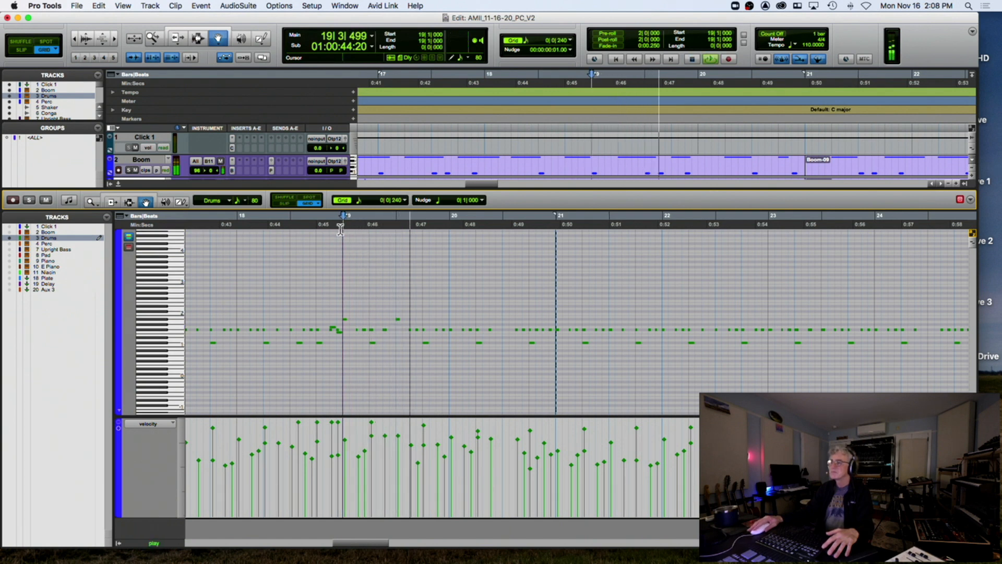
key(space)
click(452, 329)
click(515, 329)
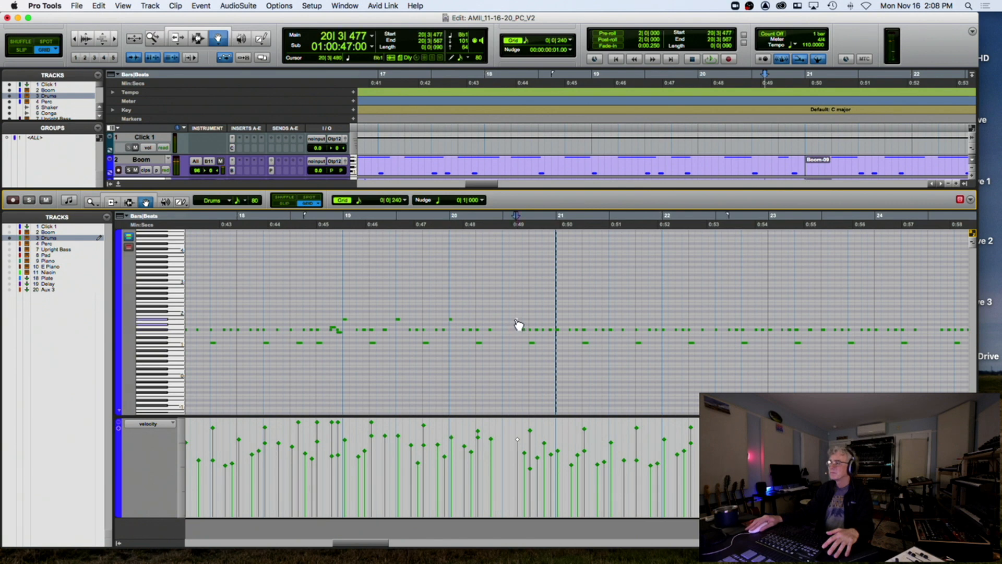
click(342, 230)
key(space)
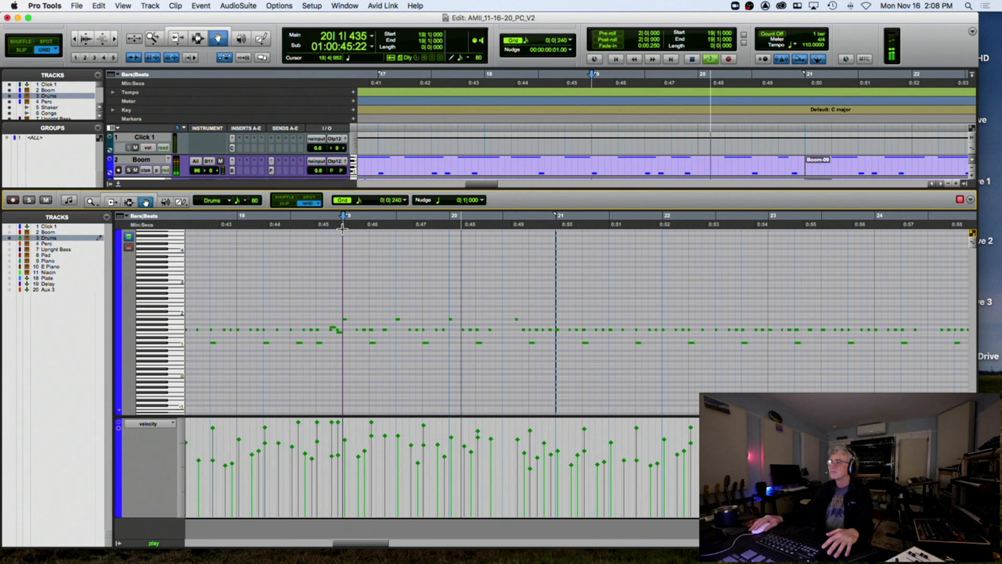
key(space)
Pencil in an extra drum hit at bar 20 beat 3 and play the section from bar 19
click(504, 330)
click(342, 229)
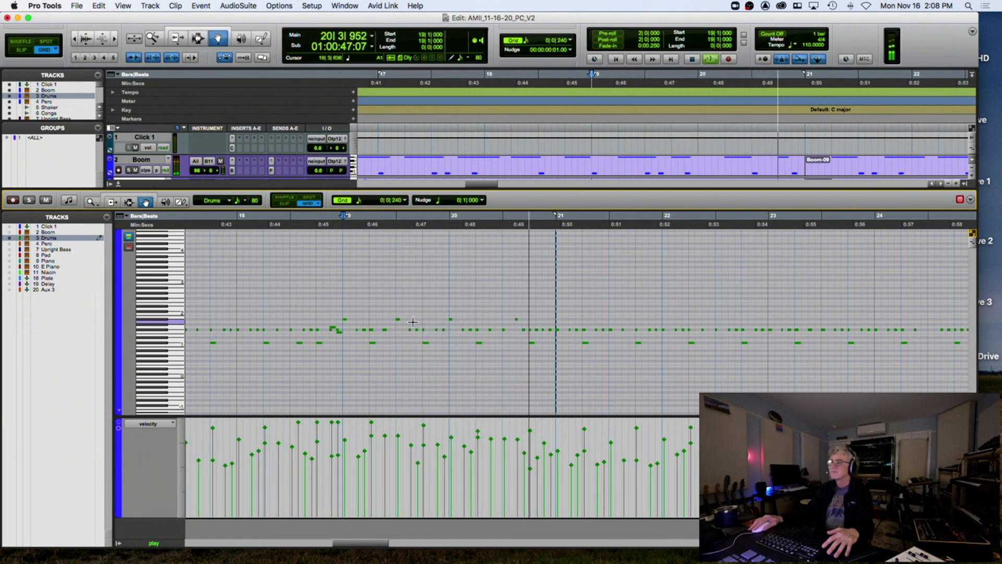
key(space)
click(517, 320)
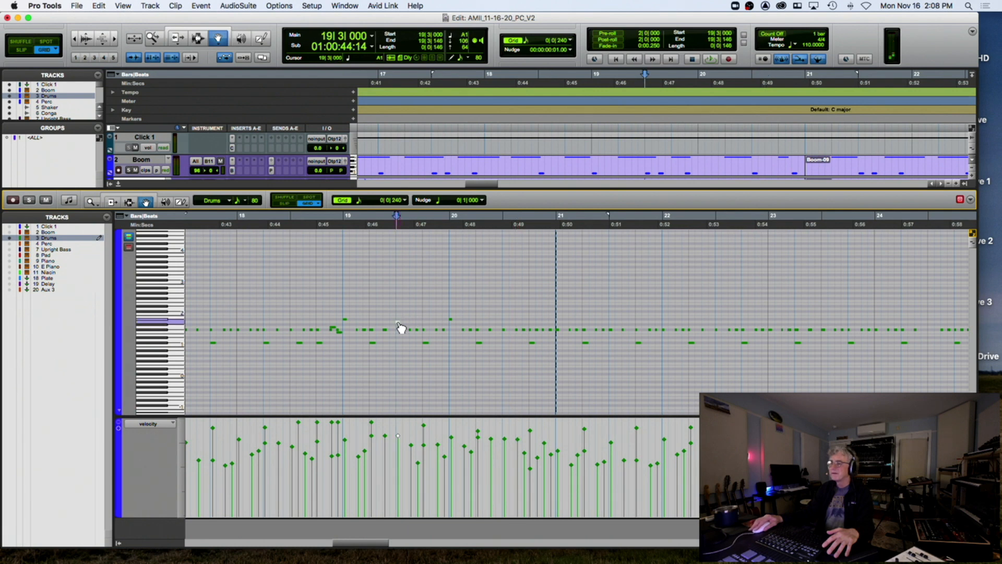
click(336, 226)
key(space)
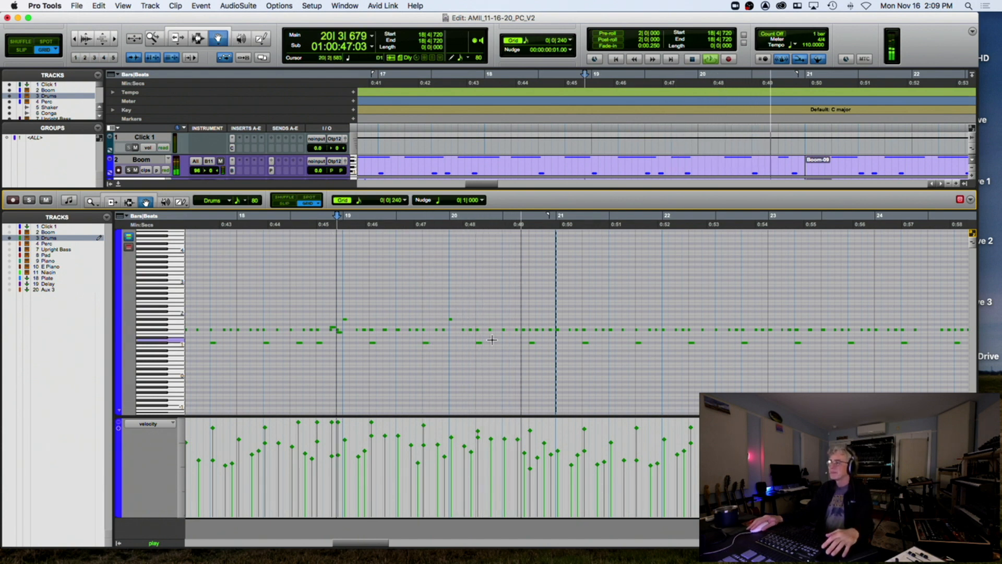
key(space)
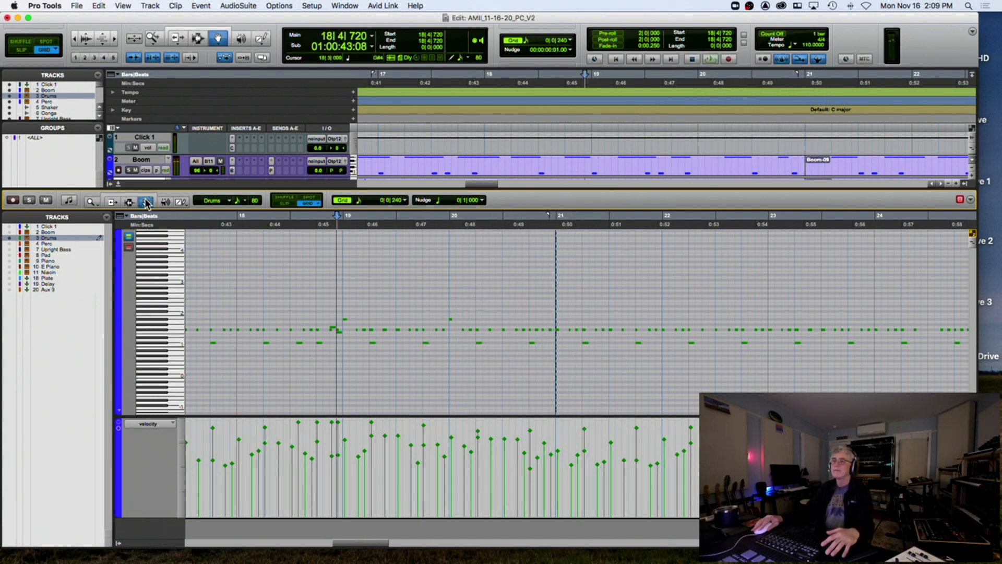
click(340, 276)
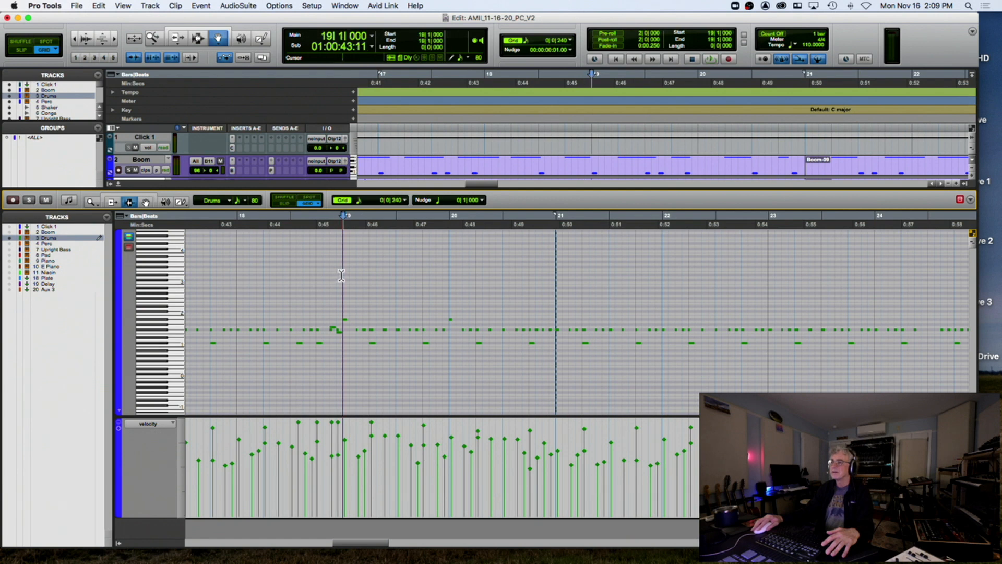
key(r)
key(r)
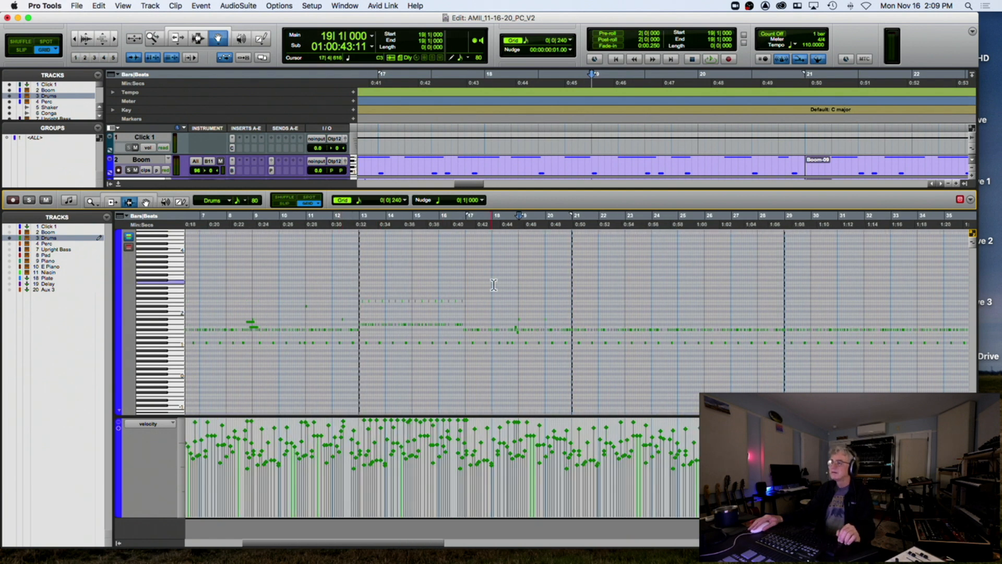
Select the bar 19–20 drum notes and duplicate them six times with Cmd+D out to about bar 130
shift+click(572, 288)
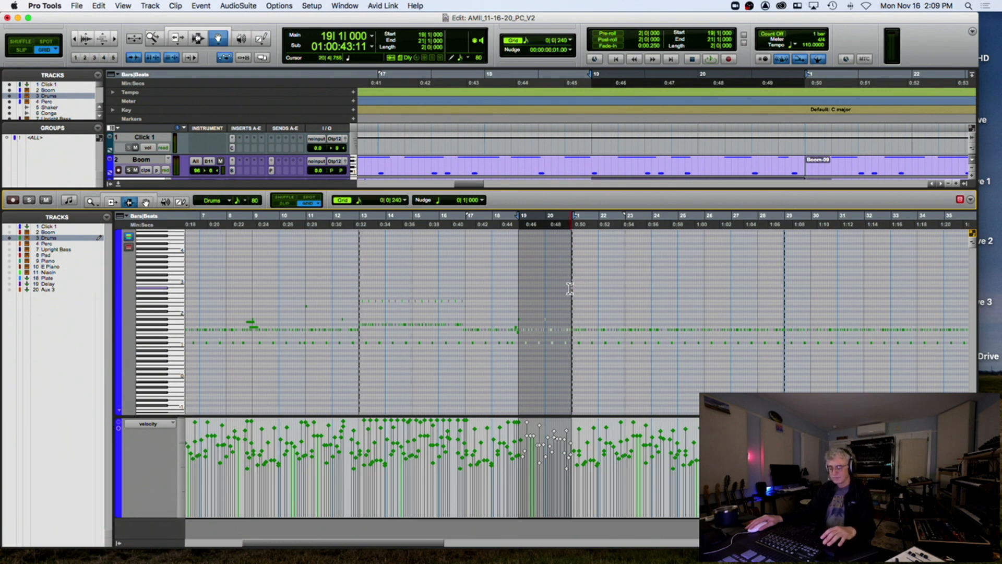
key(t)
key(t)
key(t)
key(t)
key(t)
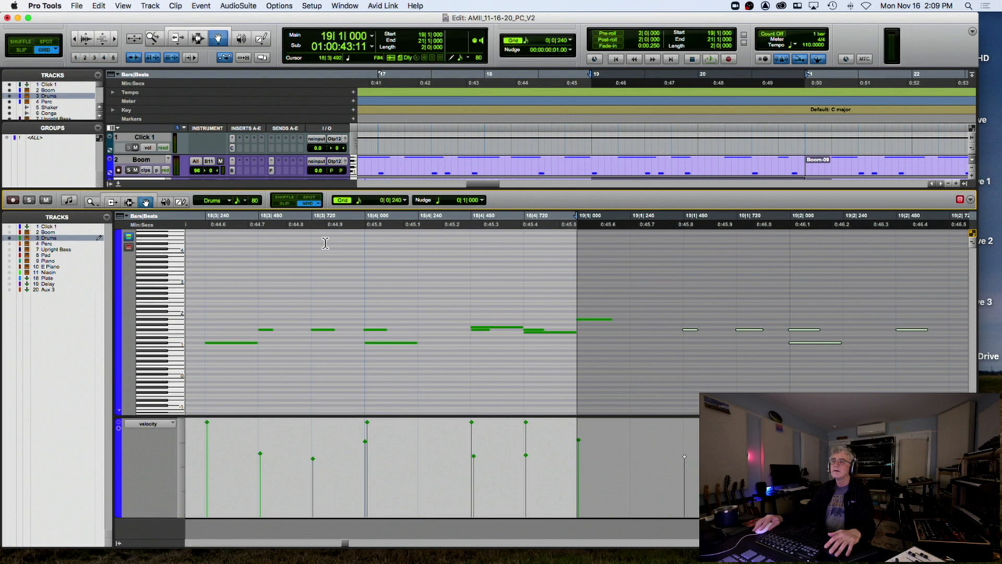
shift+click(591, 320)
key(super+d)
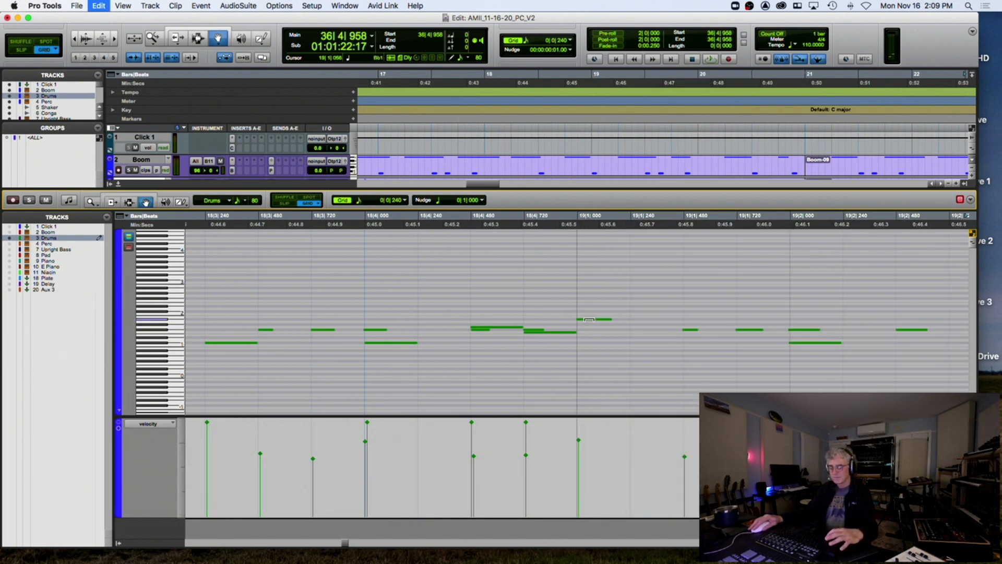
key(super+d)
key(r)
key(r)
key(r)
key(r)
key(r)
key(r)
key(r)
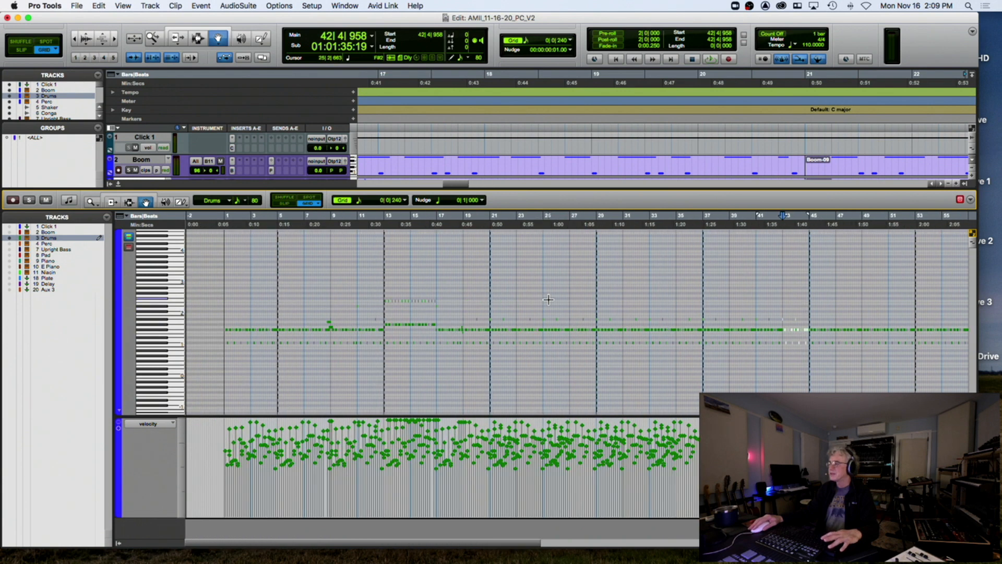
key(super+d)
key(super+d)
key(super+d)
key(super+d)
key(super+d)
key(super+d)
key(super+d)
key(super+d)
key(super+d)
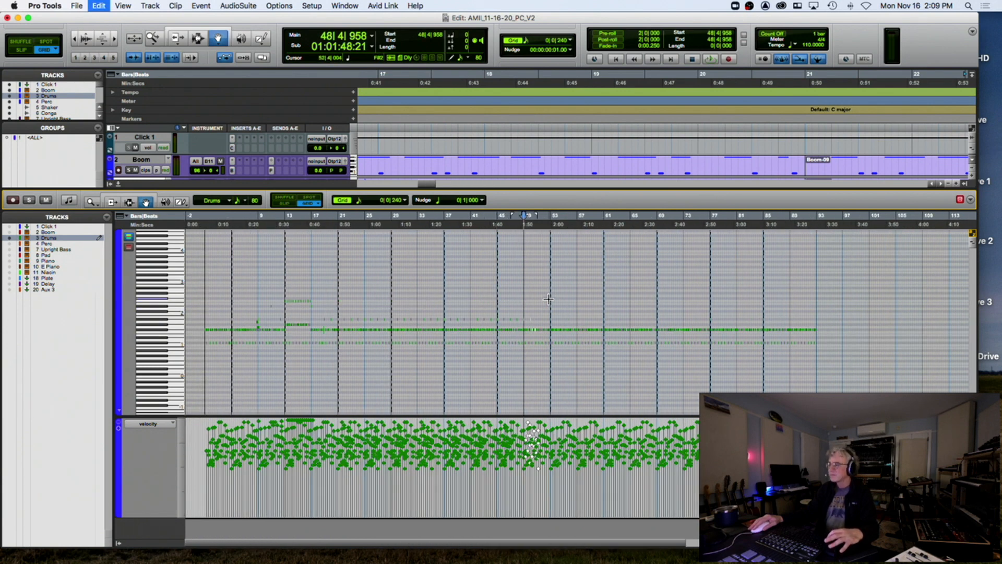
key(super+d)
key(super+d)
key(super+d)
key(super+d)
key(super+d)
key(super+d)
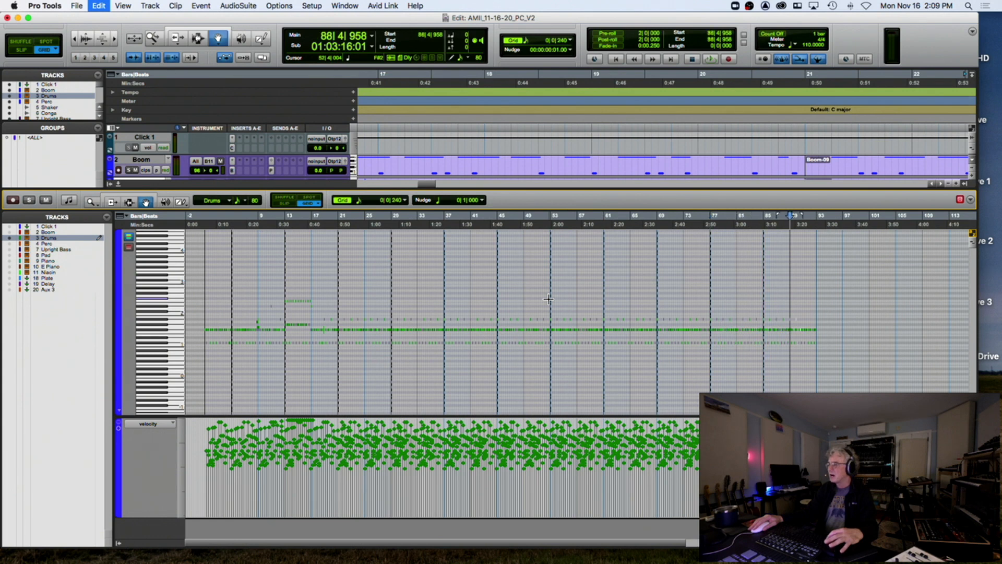
key(super+d)
key(super+d)
key(super+d)
key(super+d)
key(super+d)
key(super+d)
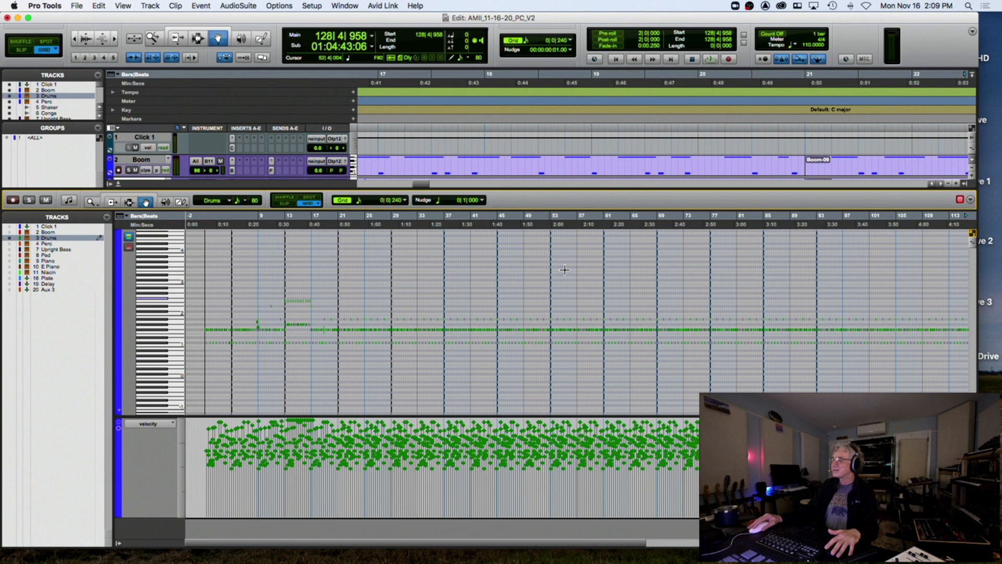
key(super+d)
key(space)
key(space)
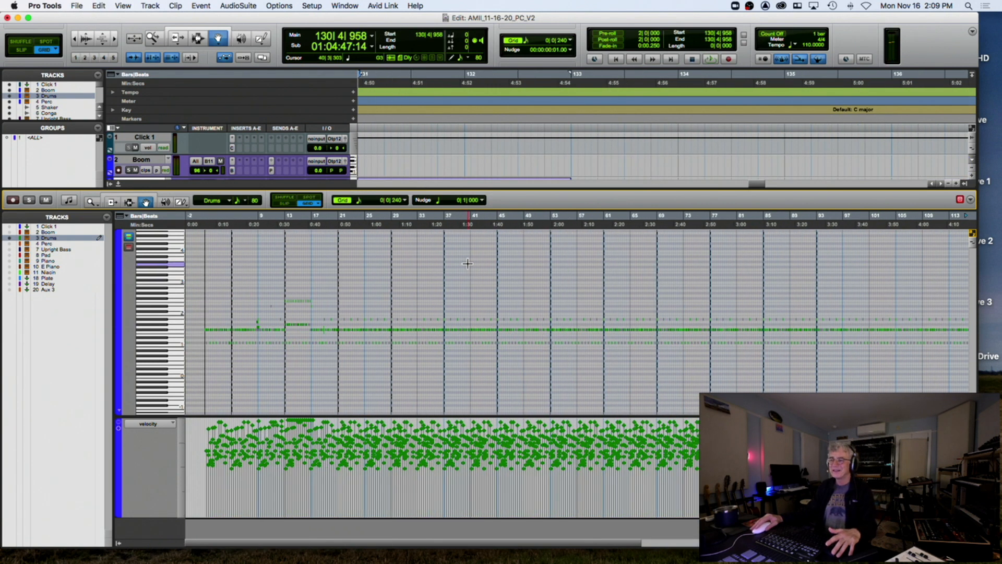
key(space)
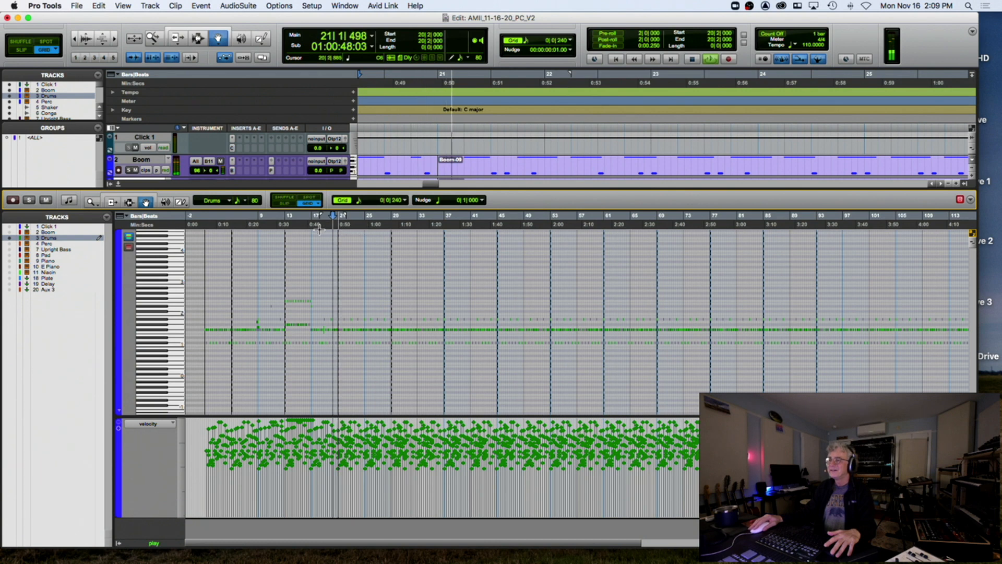
Reopen the Drums-09 clip, zoom in on bar 21, and delete the F#1 note there
click(116, 184)
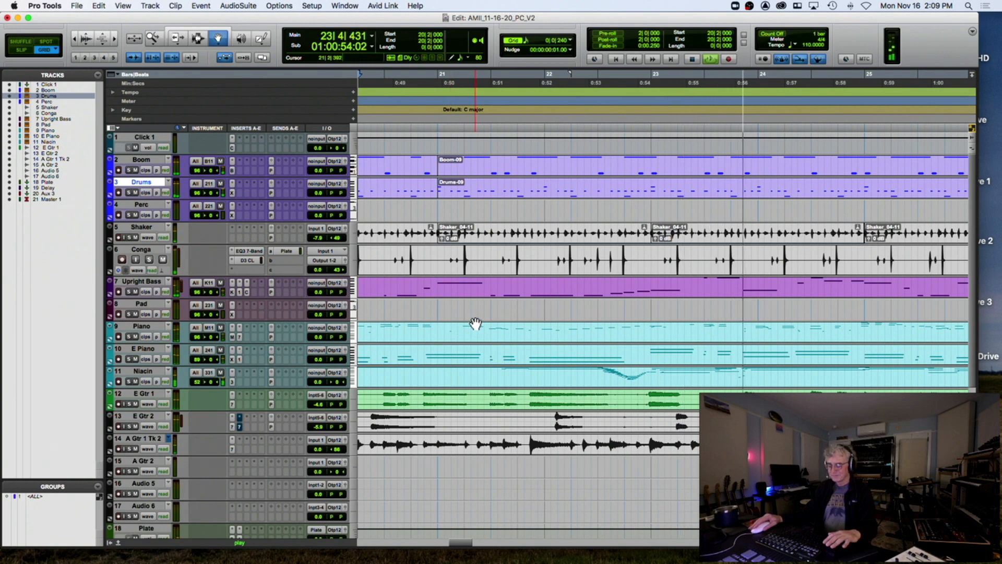
key(r)
key(r)
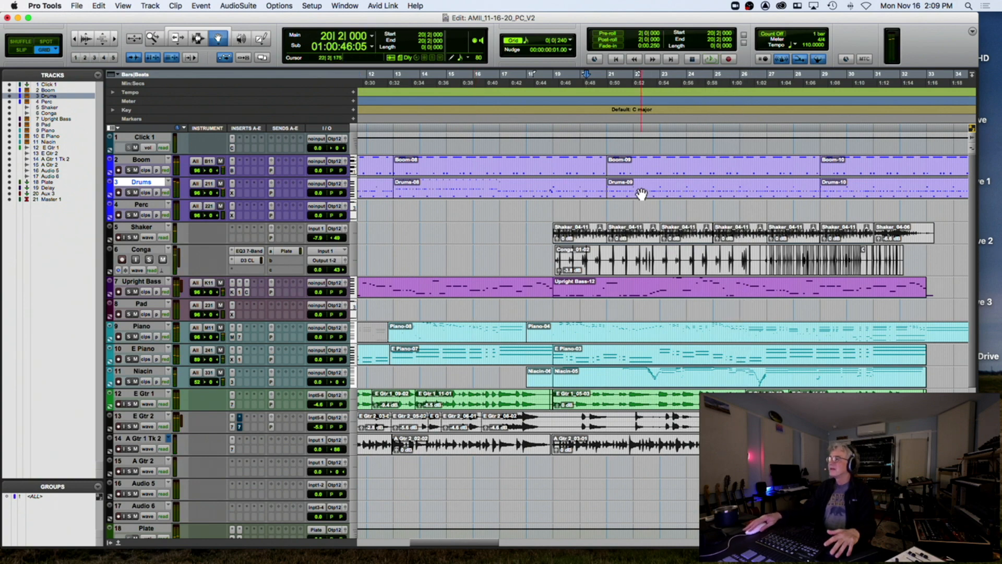
double_click(641, 190)
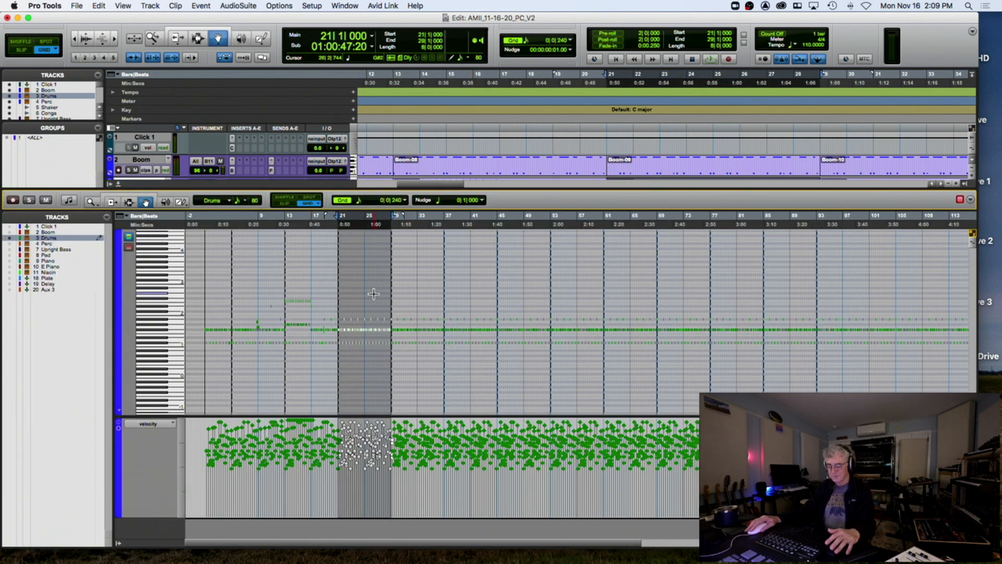
key(t)
key(t)
key(t)
click(567, 321)
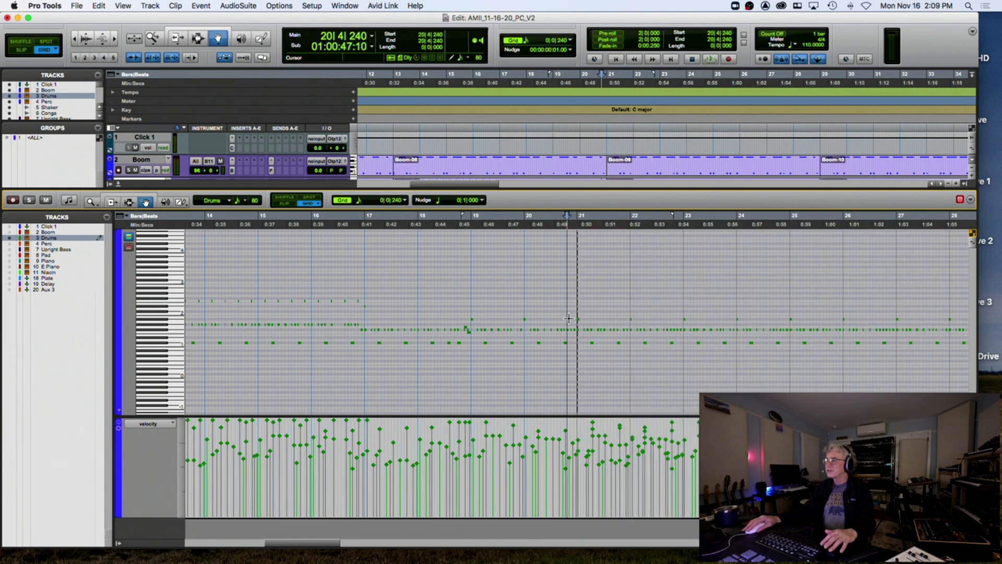
click(580, 332)
key(Delete)
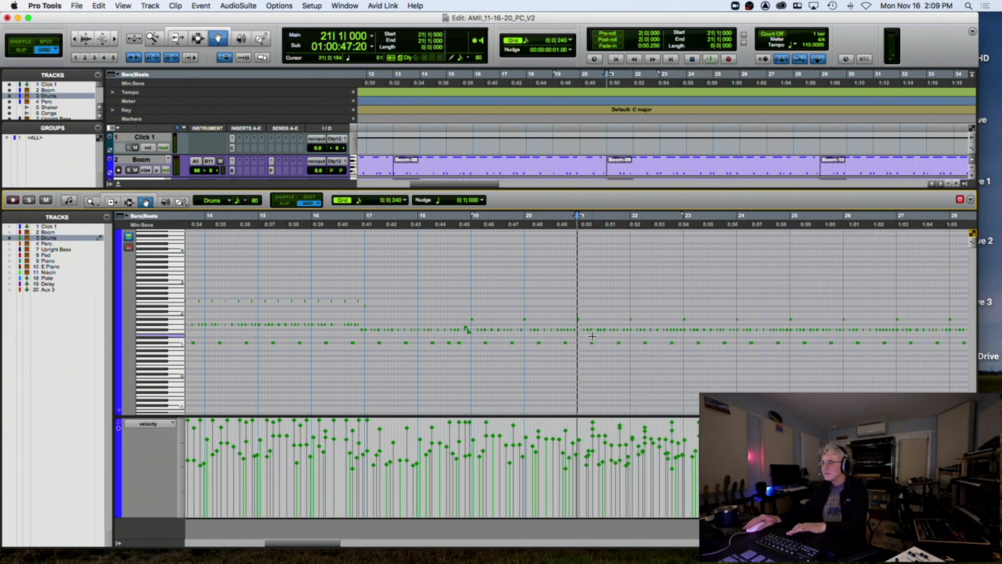
Check the notes in bars 22–27, switch to the Selector tool, and play from bar 19
click(630, 328)
click(684, 328)
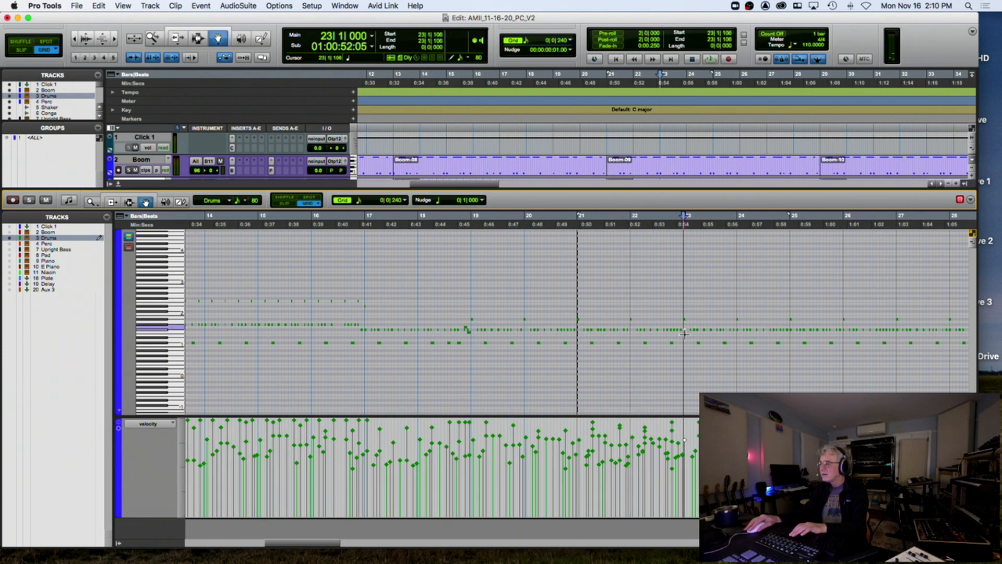
click(738, 332)
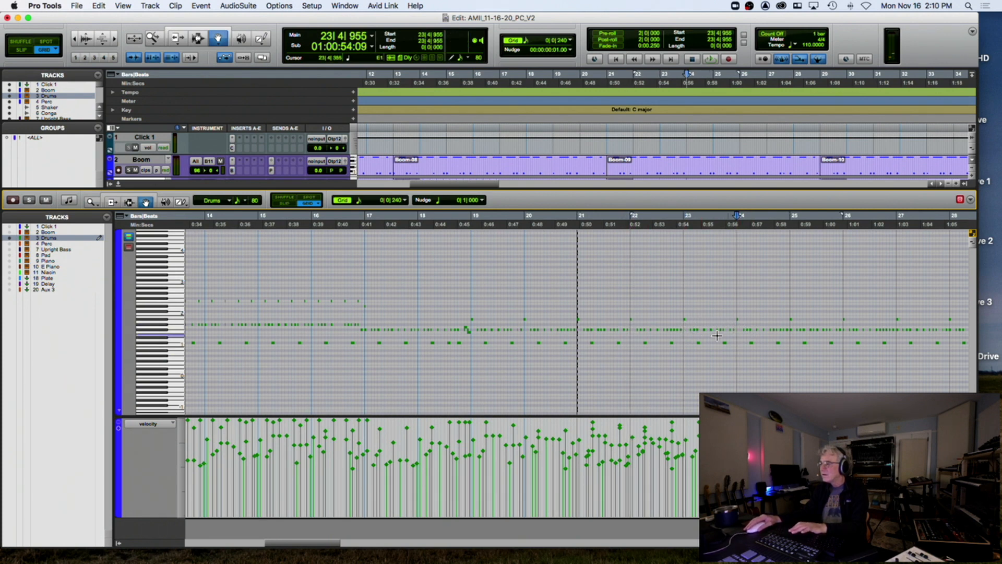
click(578, 321)
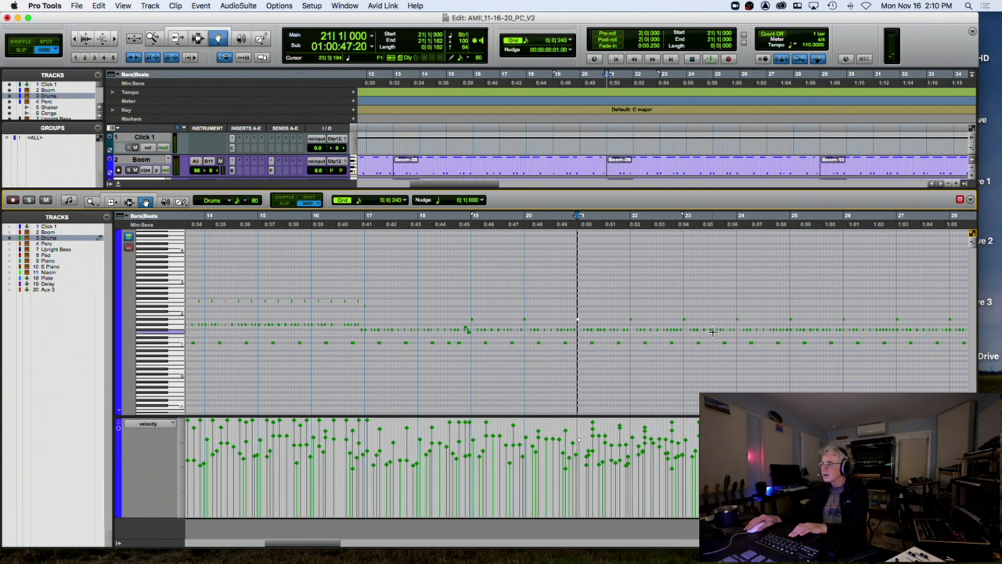
click(790, 329)
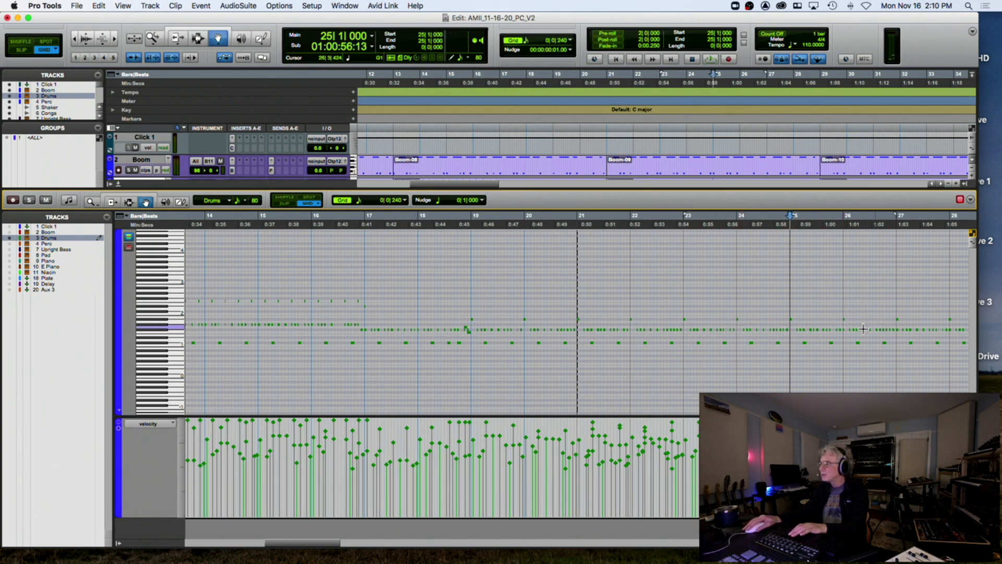
click(897, 326)
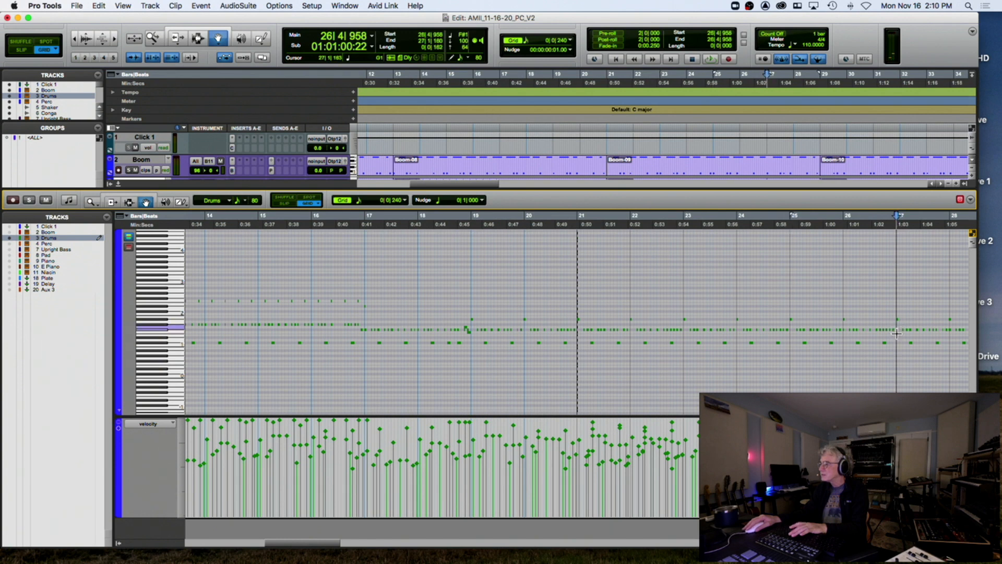
click(949, 327)
click(948, 330)
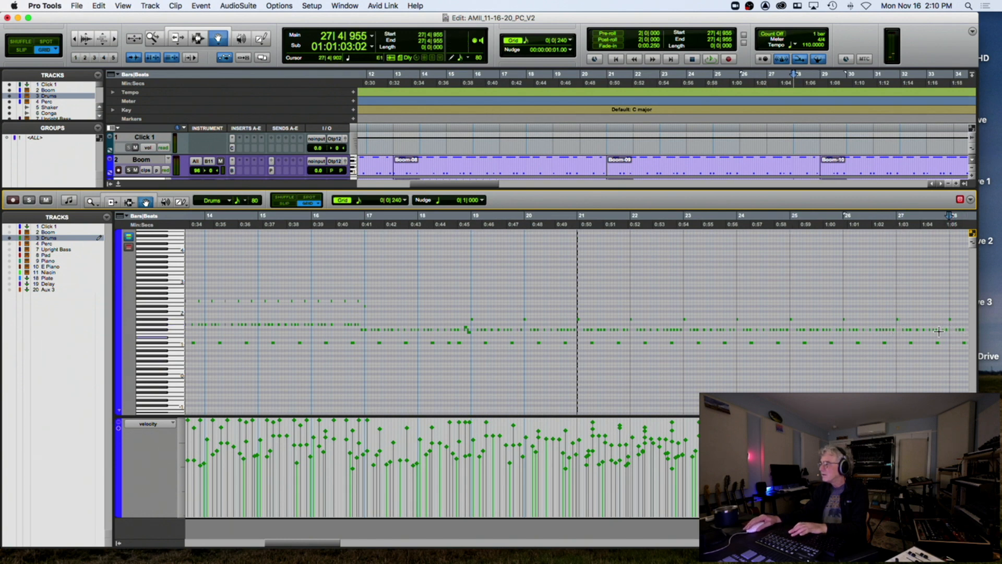
click(129, 202)
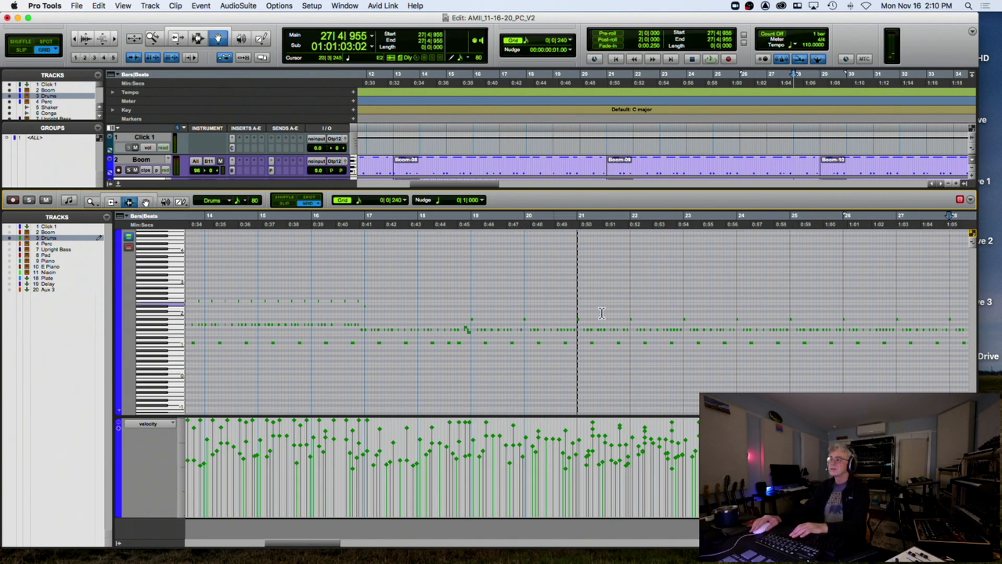
click(471, 311)
key(space)
key(space)
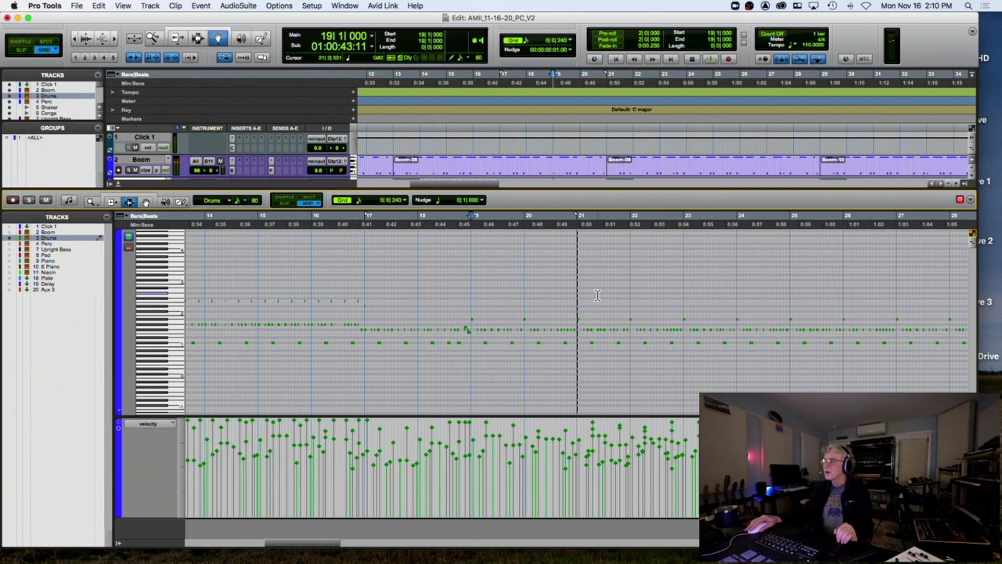
shift+click(684, 294)
Delete the drum notes from bar 23 onward and move the first note onto bar 19
click(683, 293)
key(r)
key(r)
key(r)
key(r)
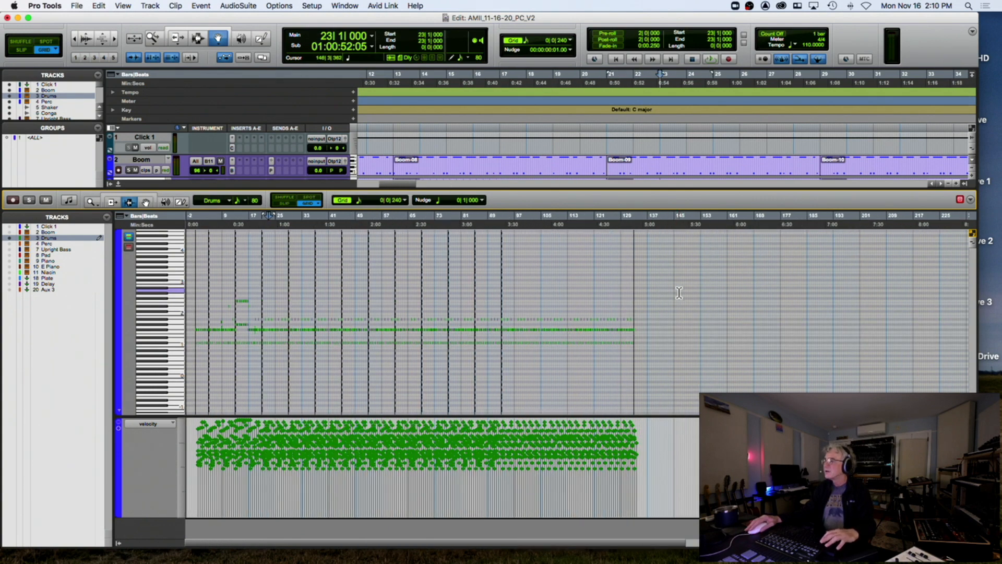
shift+click(685, 293)
click(685, 293)
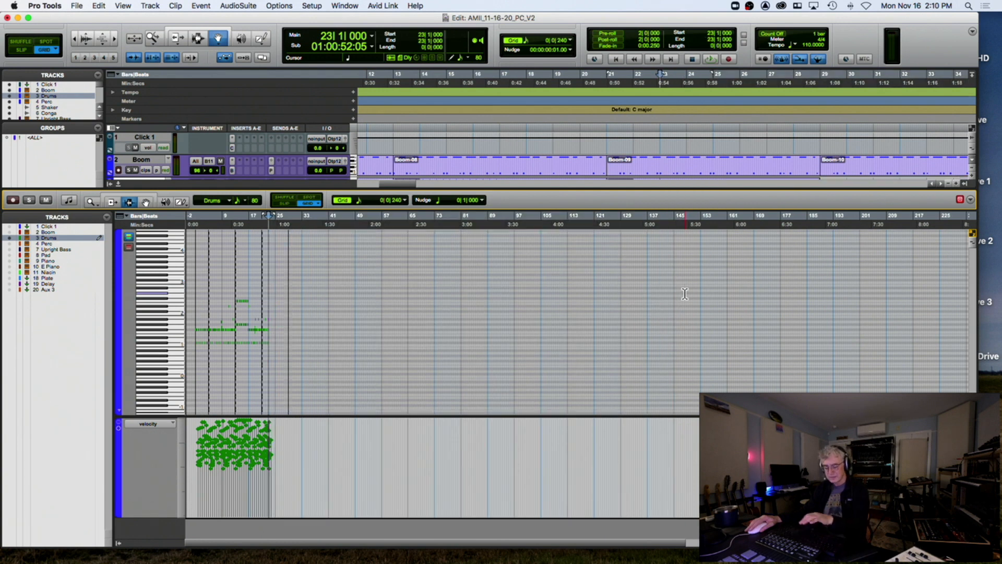
key(t)
key(t)
key(t)
key(t)
key(t)
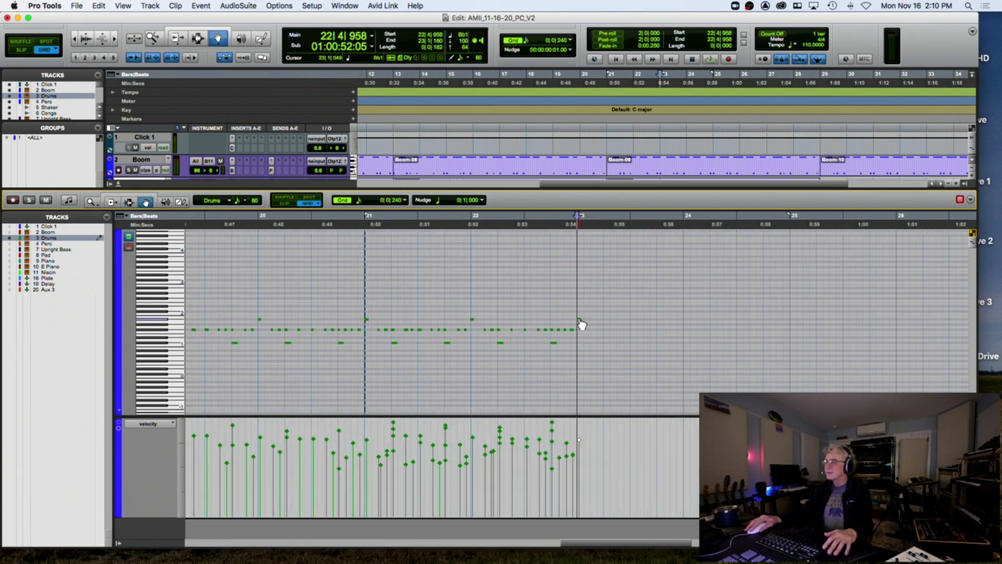
scroll(578, 319, left, 3)
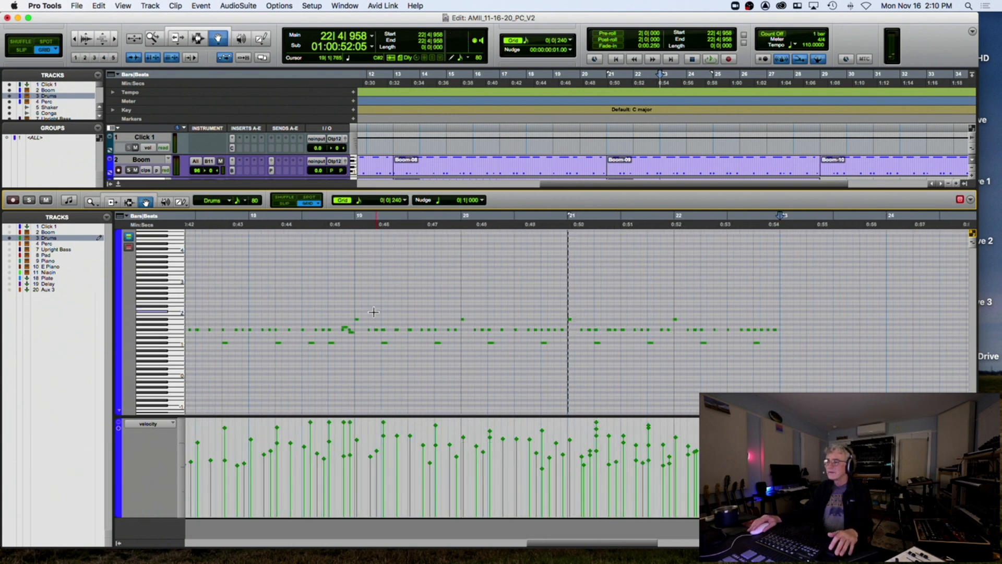
click(353, 319)
drag(360, 320, 359, 319)
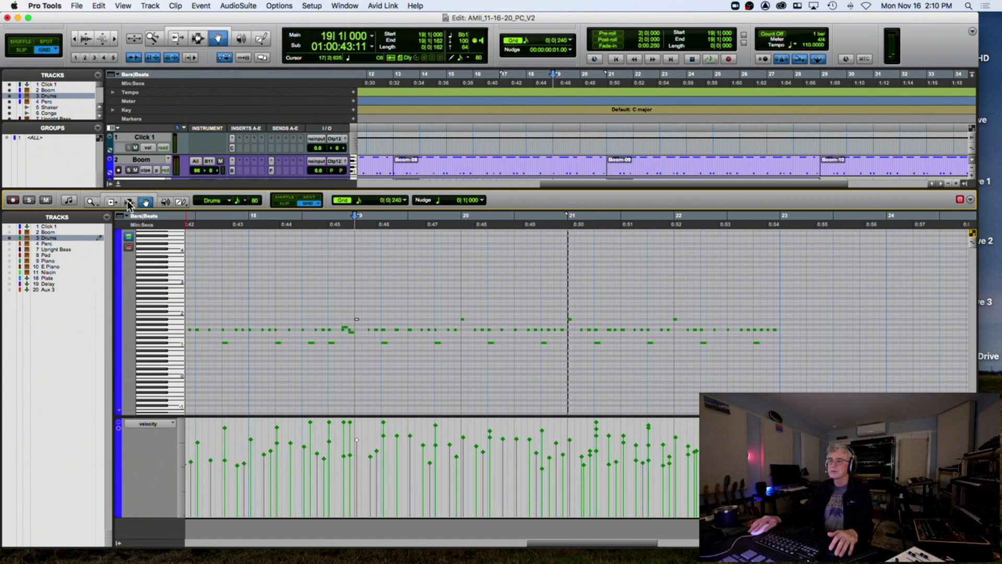
Duplicate the bar 19–23 pattern out to bar 61, play it back, and close the MIDI editor
drag(353, 284, 777, 314)
key(super+d)
key(super+d)
key(super+d)
key(super+d)
key(super+d)
key(super+d)
key(super+d)
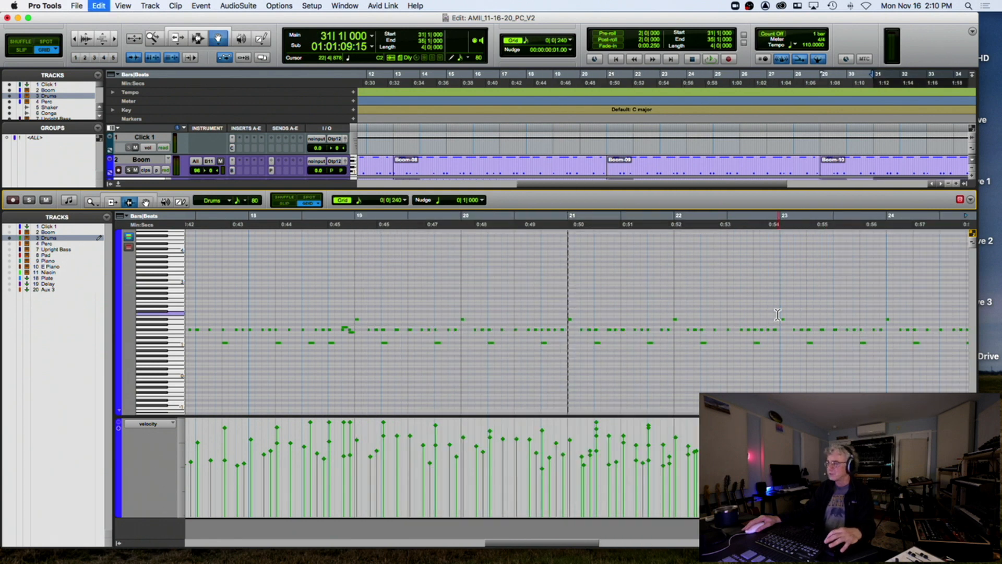
key(super+d)
key(super+d)
key(super+d)
key(r)
key(r)
key(r)
key(r)
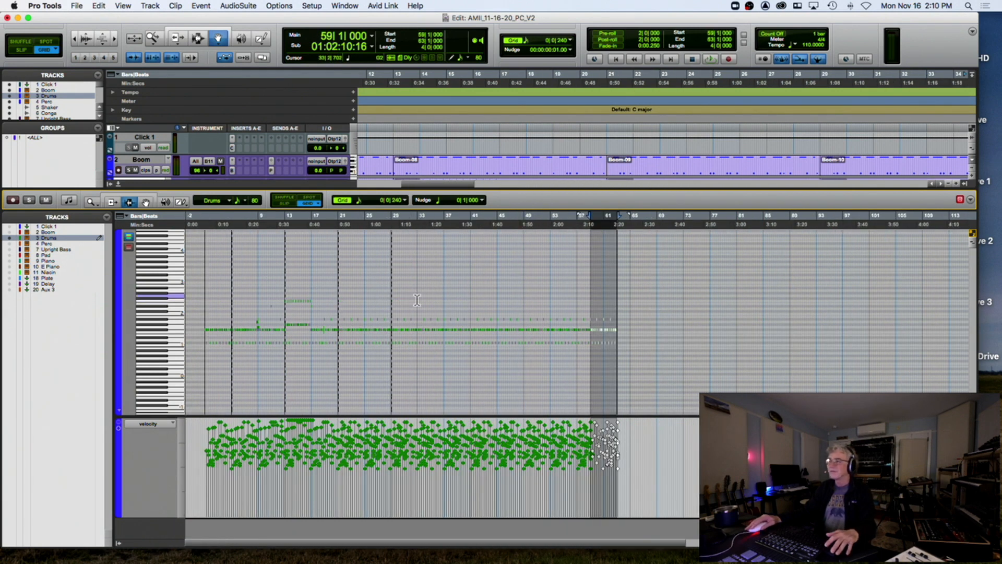
click(323, 301)
key(space)
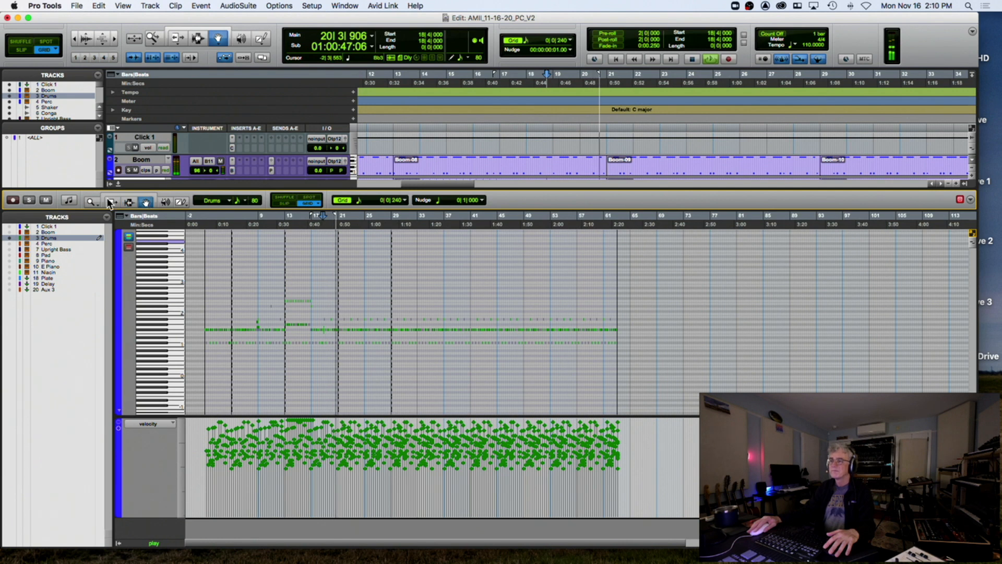
click(118, 184)
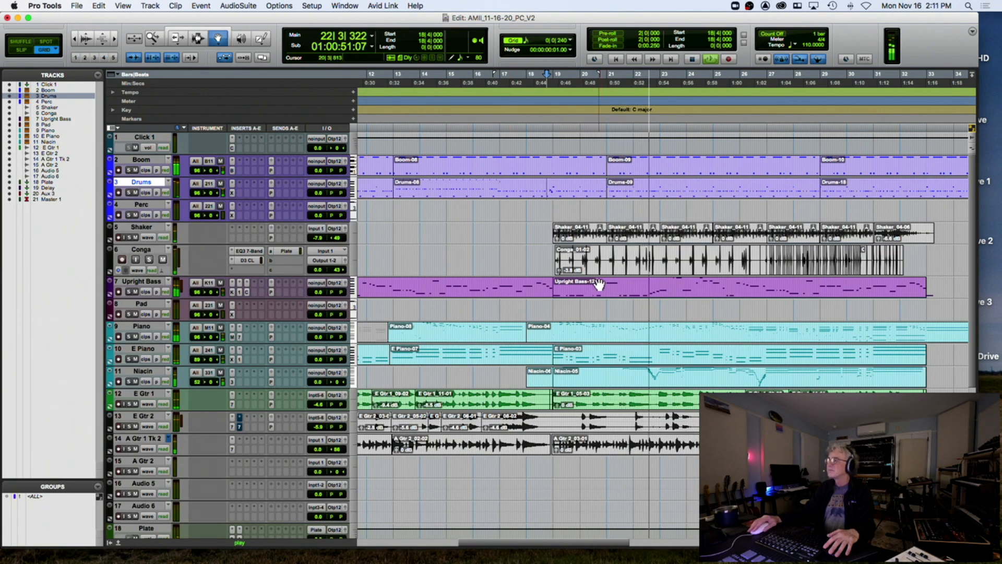
Reopen the Drums-09 clip's notes, zoom in around bars 21–26, and audition from bar 22
click(656, 194)
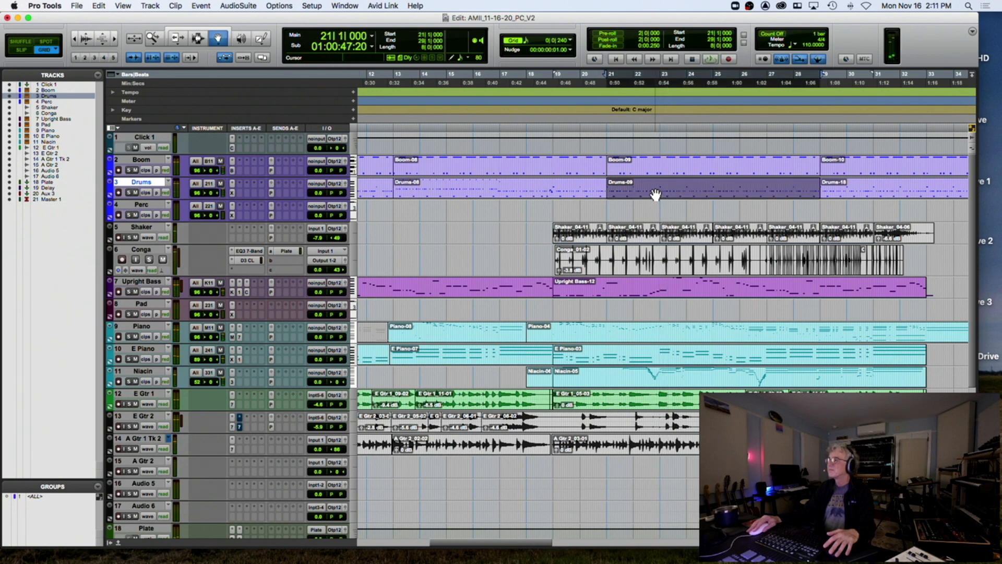
double_click(655, 194)
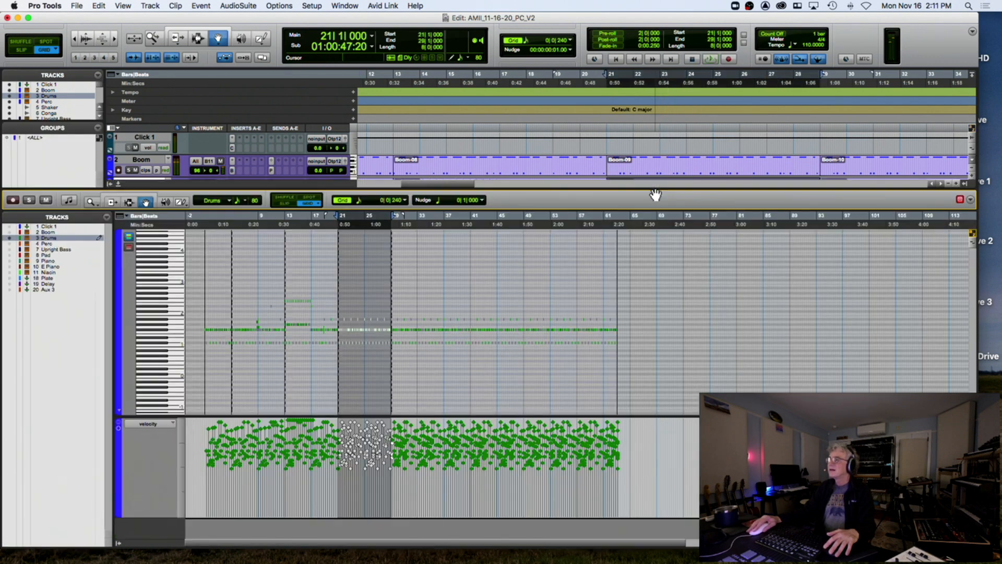
click(373, 230)
key(super+bracketright)
key(super+bracketright)
key(super+bracketright)
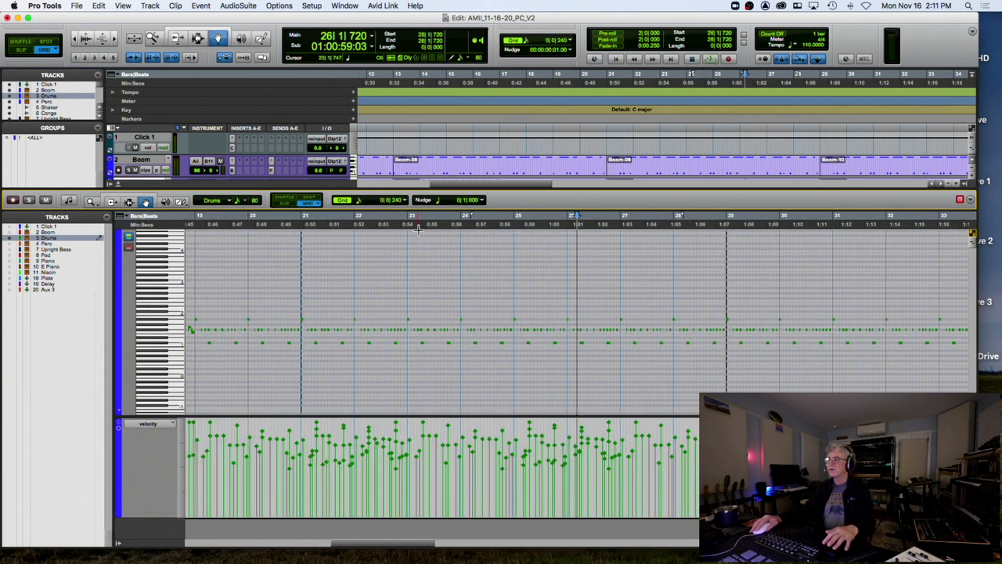
key(space)
click(393, 224)
key(space)
key(space)
click(305, 224)
key(space)
key(super+bracketright)
key(super+bracketright)
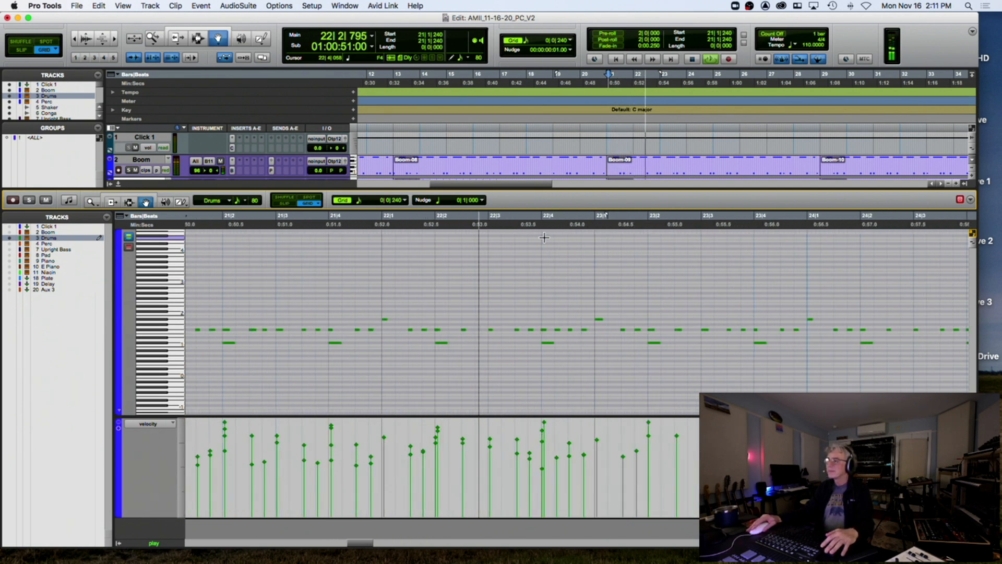
key(space)
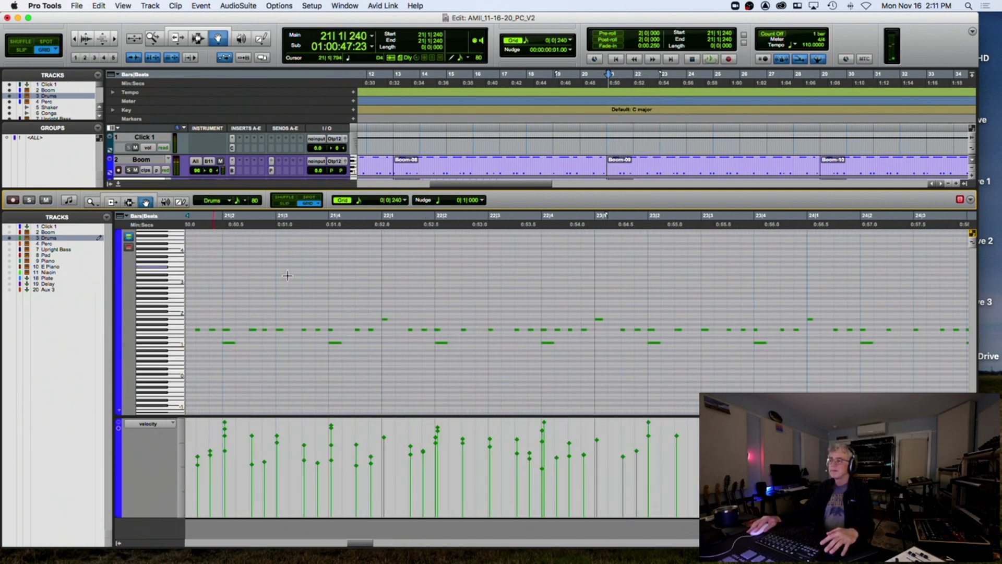
click(549, 345)
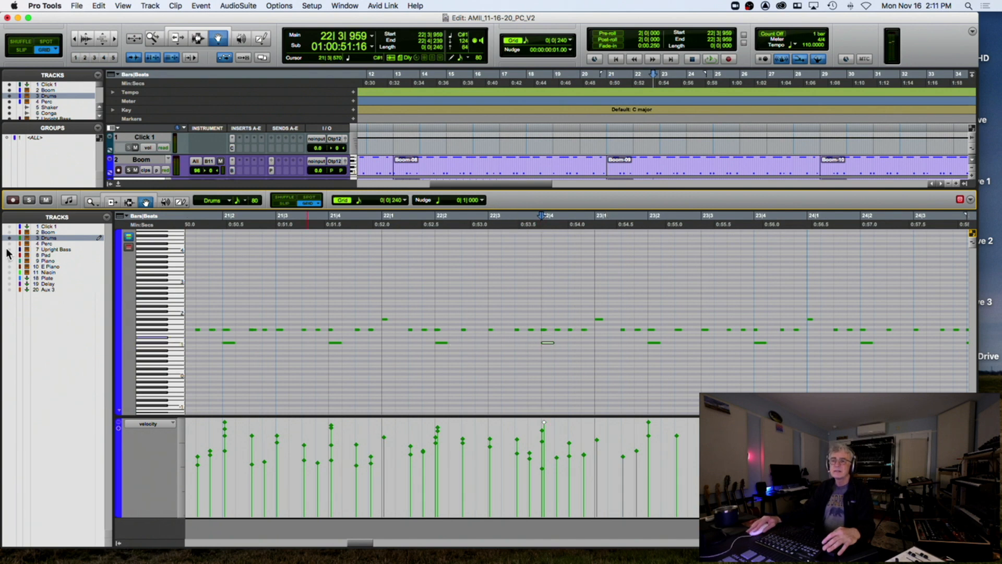
Copy the 22|4 drum note to 22|4|720 and audition from bar 22
click(10, 233)
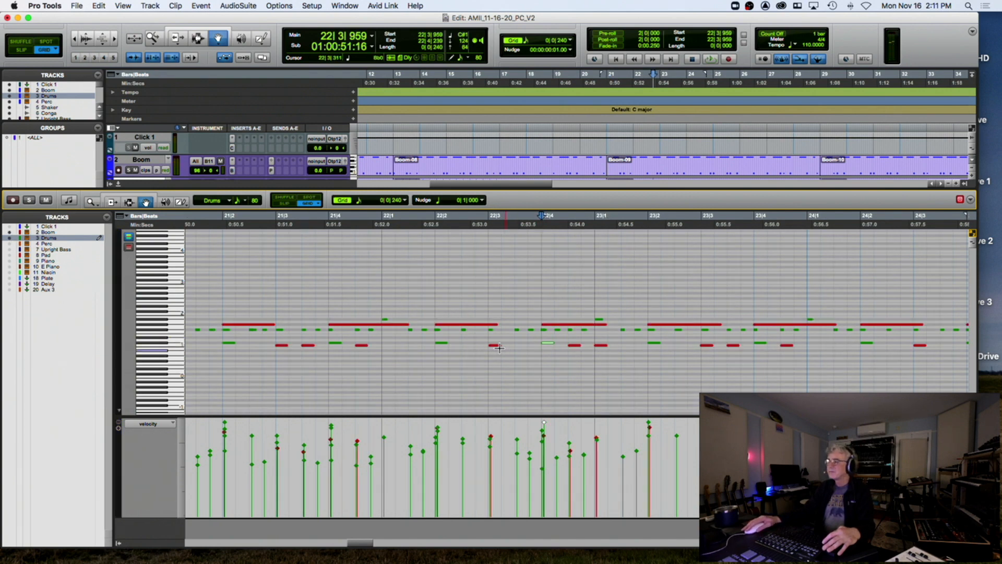
drag(495, 346, 442, 350)
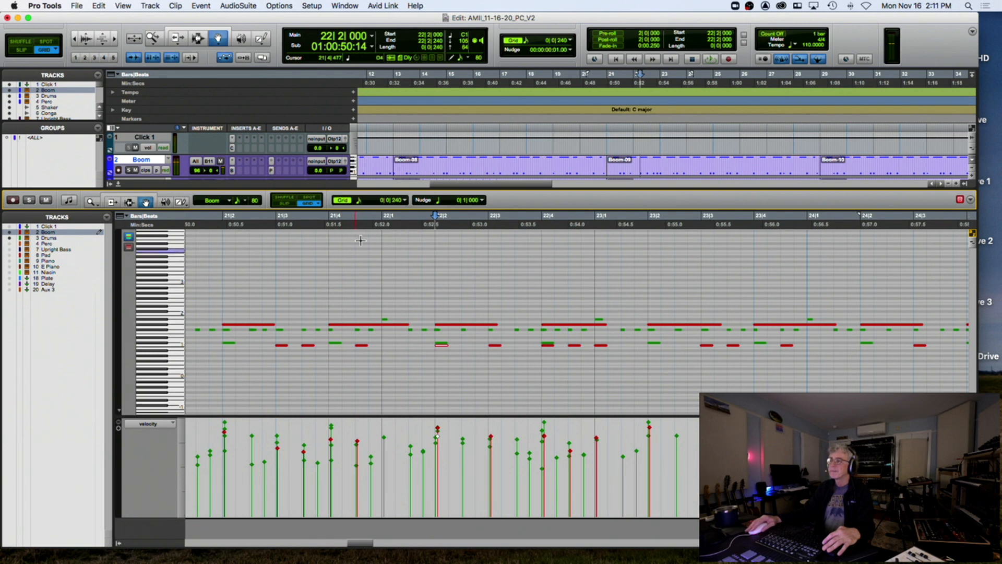
key(space)
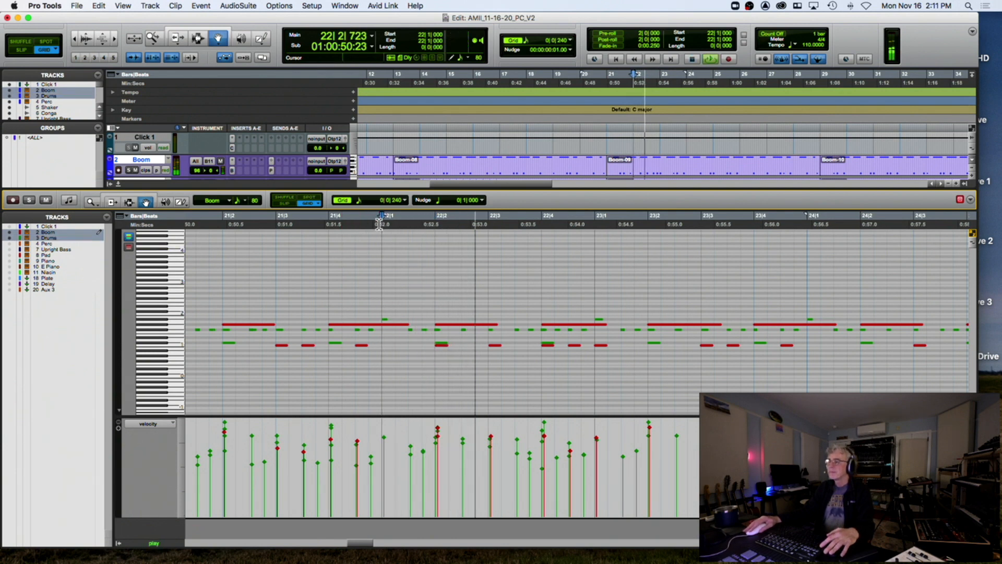
key(space)
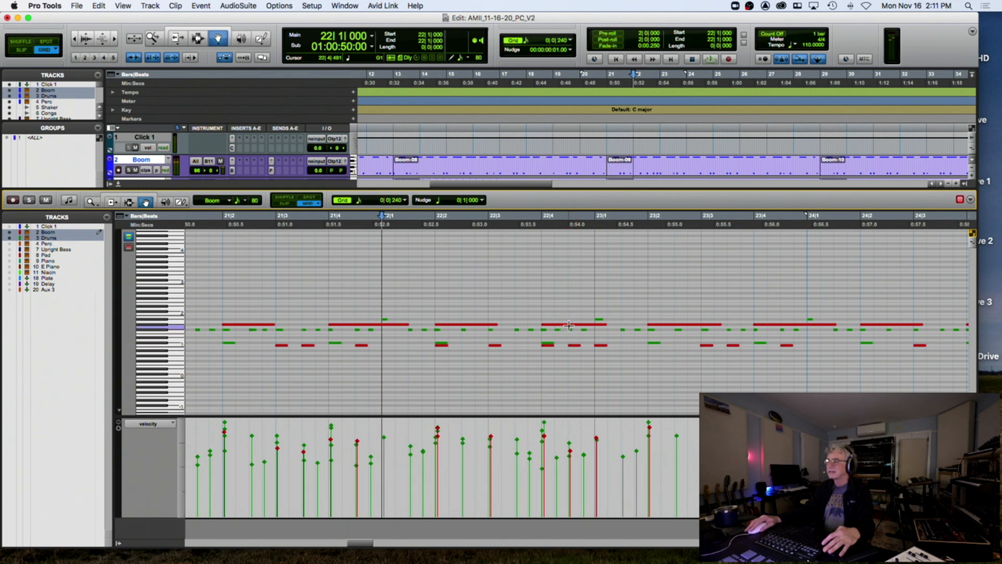
drag(548, 342, 586, 342)
click(381, 228)
key(space)
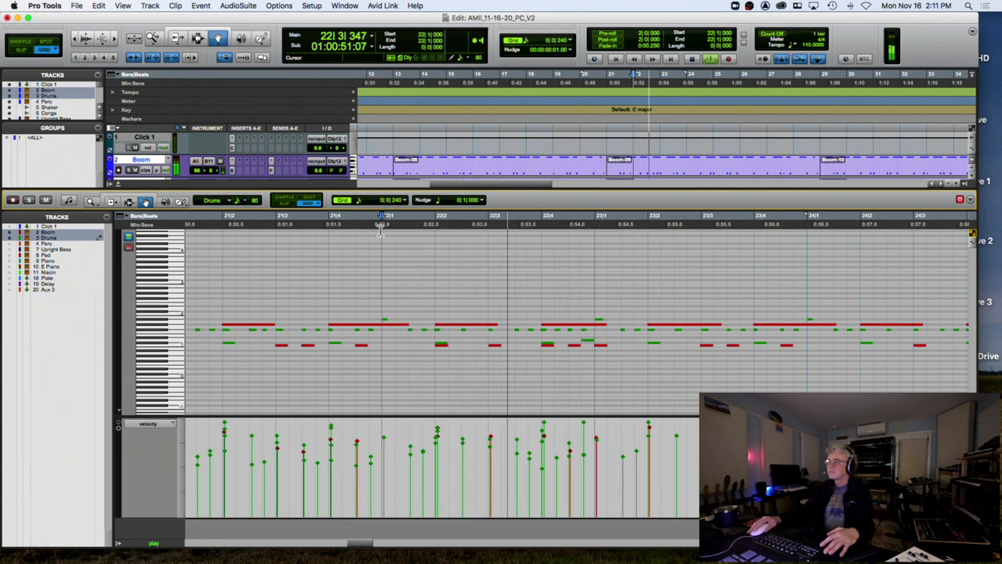
key(space)
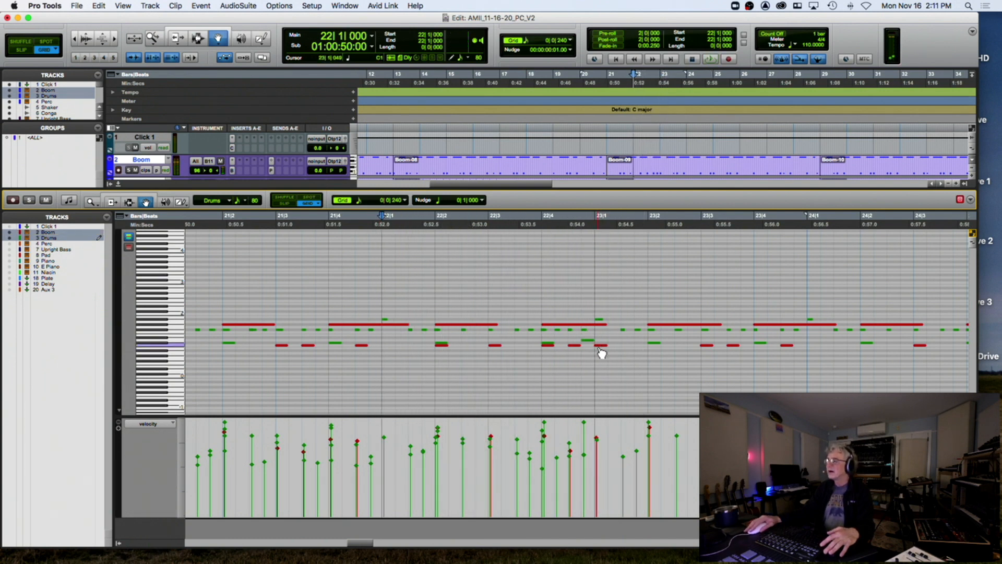
Move the Boom note earlier to 22|1|240 and play the passage back
click(595, 342)
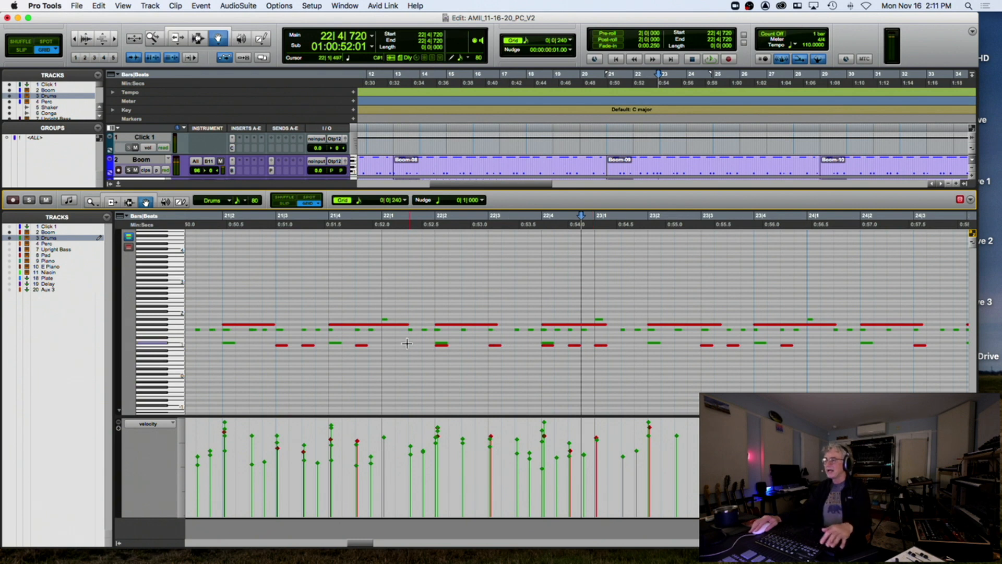
drag(437, 345, 402, 348)
key(space)
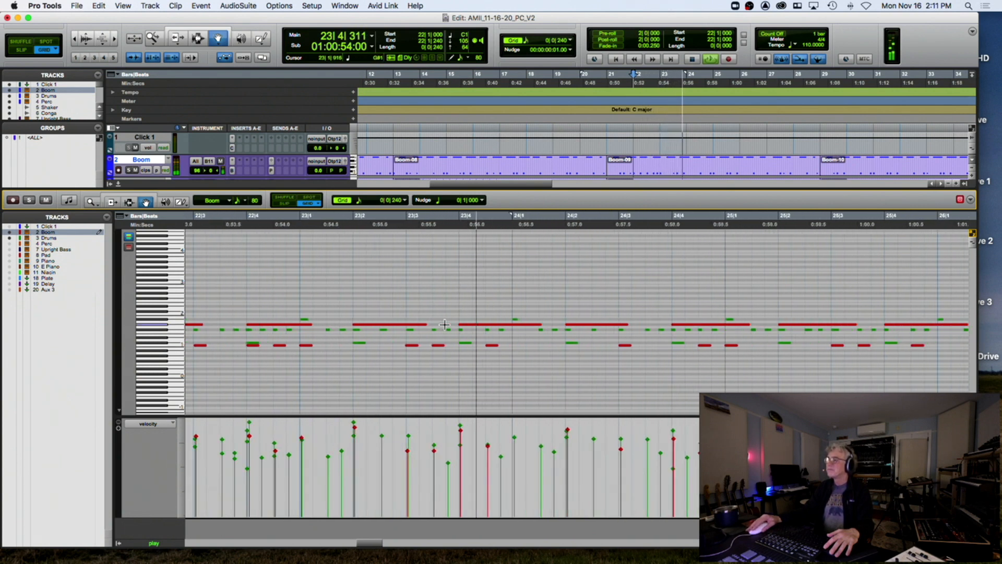
Copy the Boom note to 24|1|240 and audition from bar 23 and 25|4
key(space)
drag(494, 346, 543, 348)
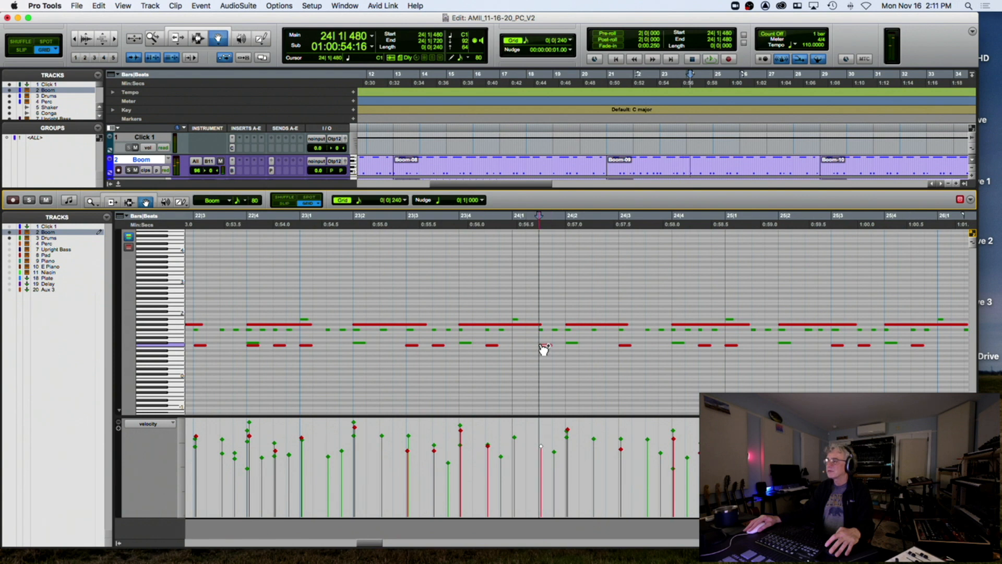
click(307, 221)
key(space)
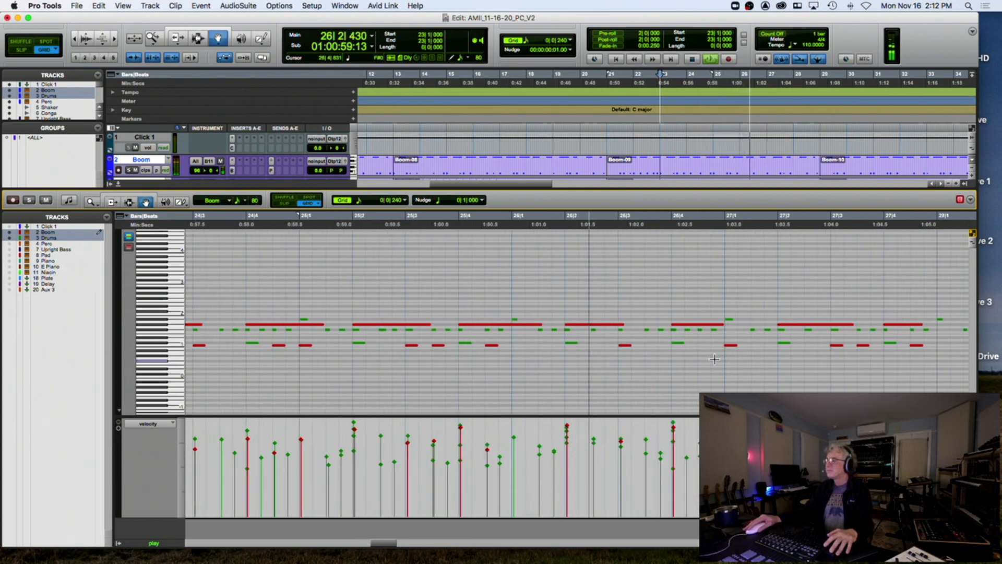
key(space)
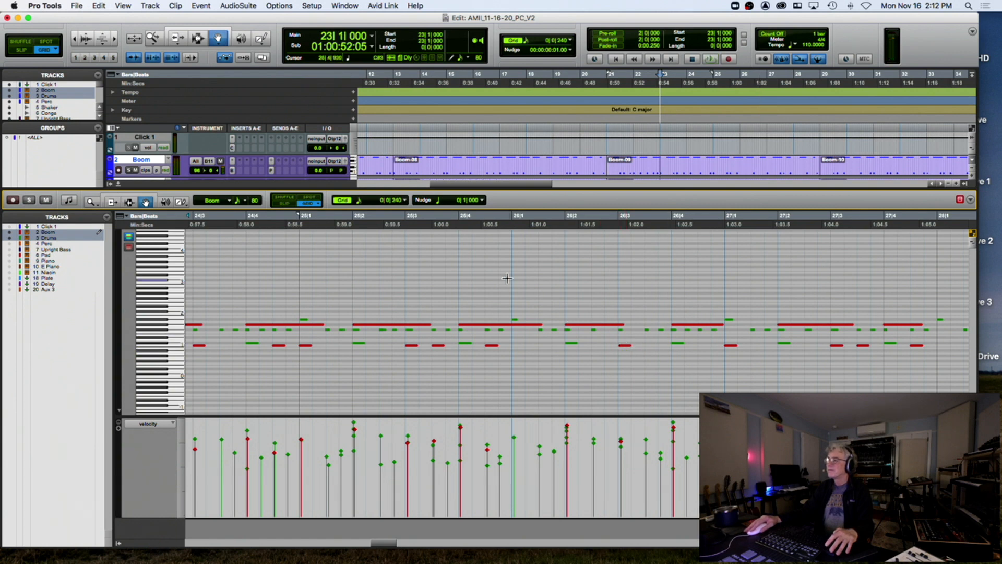
click(454, 226)
key(space)
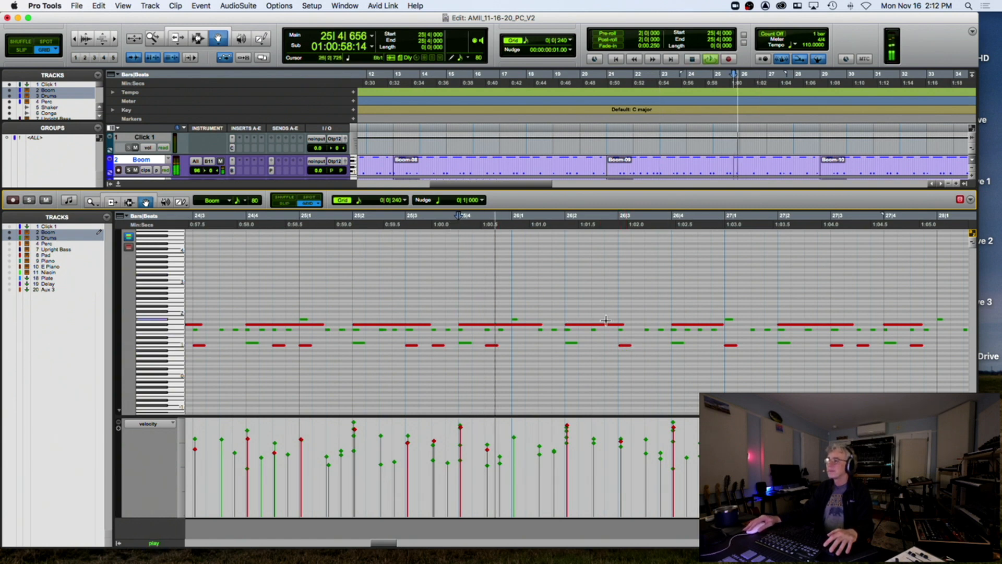
key(space)
Duplicate the 26|2 note to 26|2|480, lower the copy from D2 to C#2, and audition from bar 25
click(573, 348)
drag(575, 348, 598, 347)
click(596, 330)
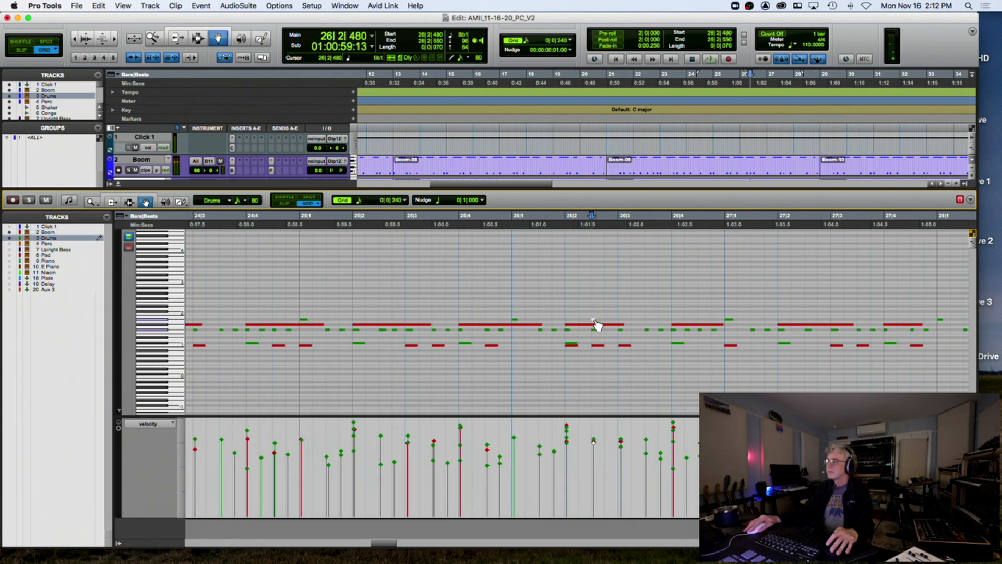
shift+click(595, 330)
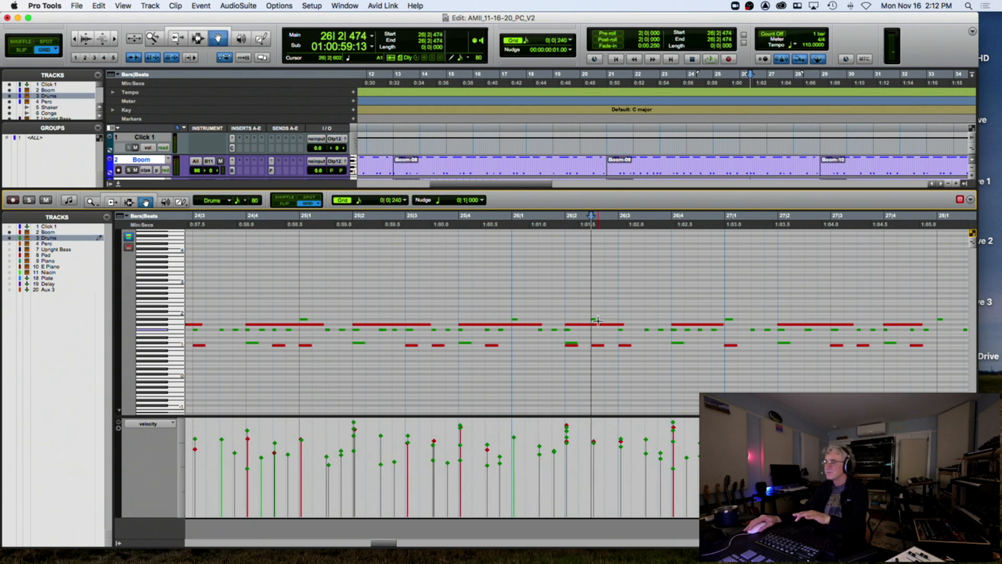
click(594, 317)
drag(594, 311, 592, 309)
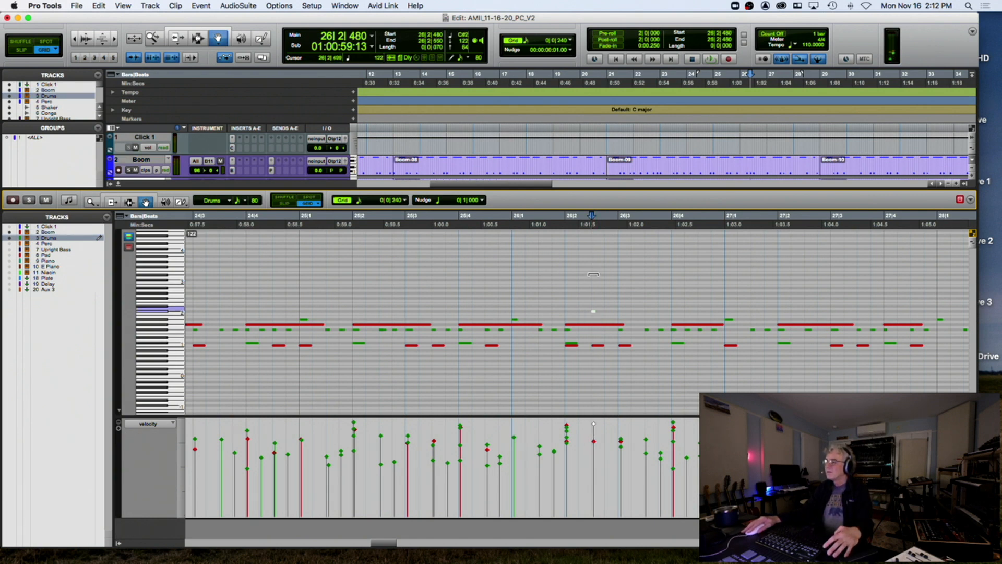
click(300, 224)
key(space)
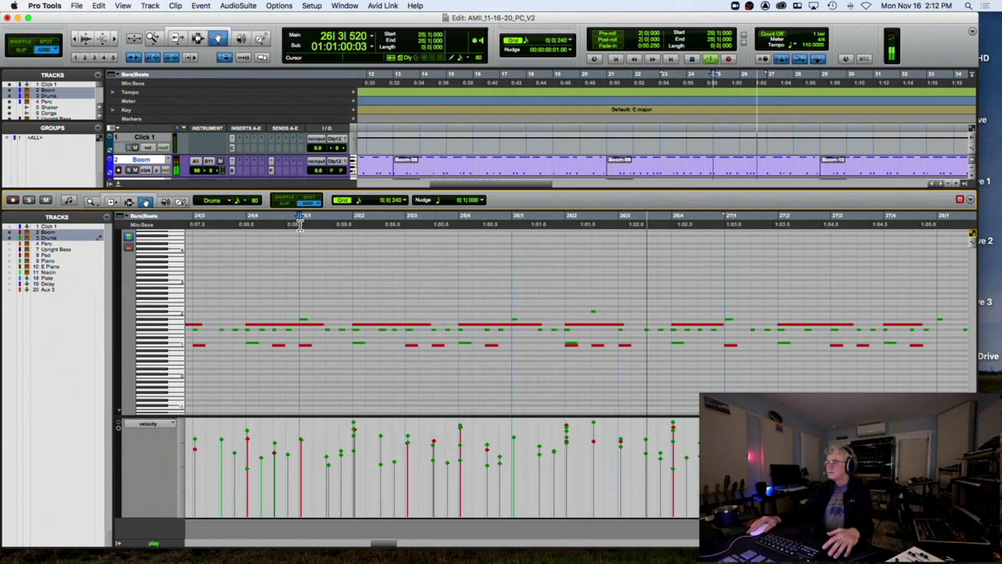
key(space)
Raise the 26|3|240 note from C#1 to D1 and check it from 26|2
click(678, 345)
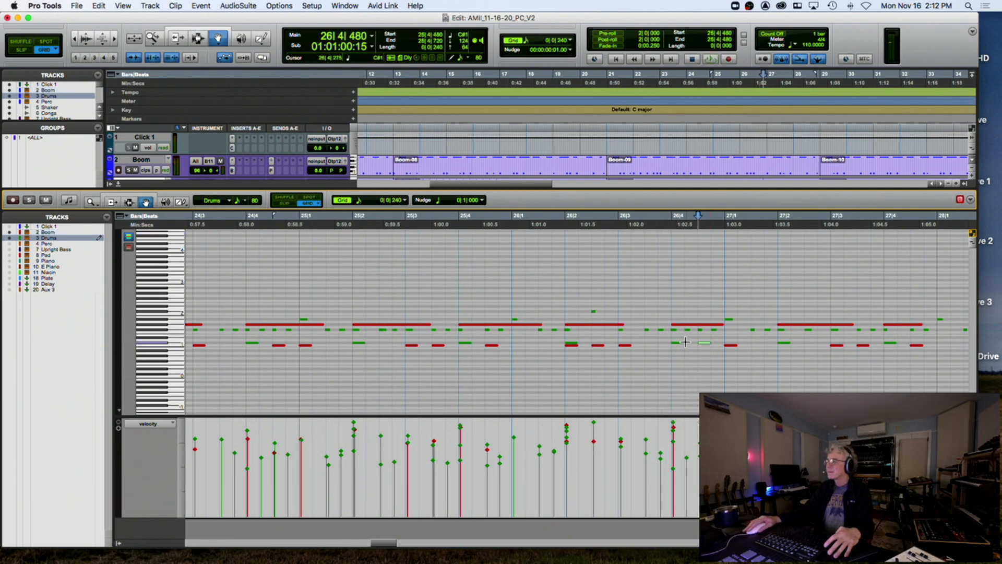
click(511, 228)
key(space)
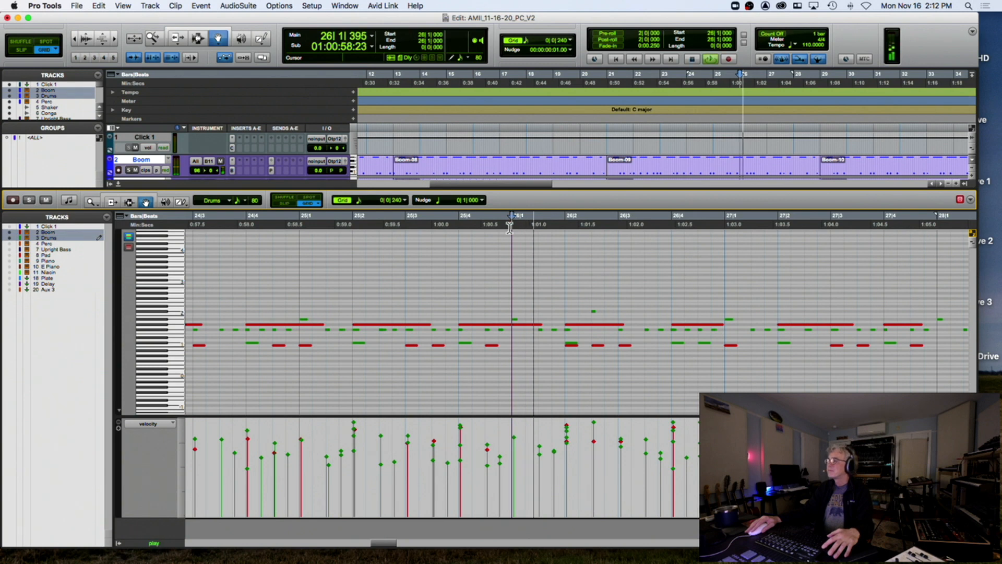
key(space)
click(664, 345)
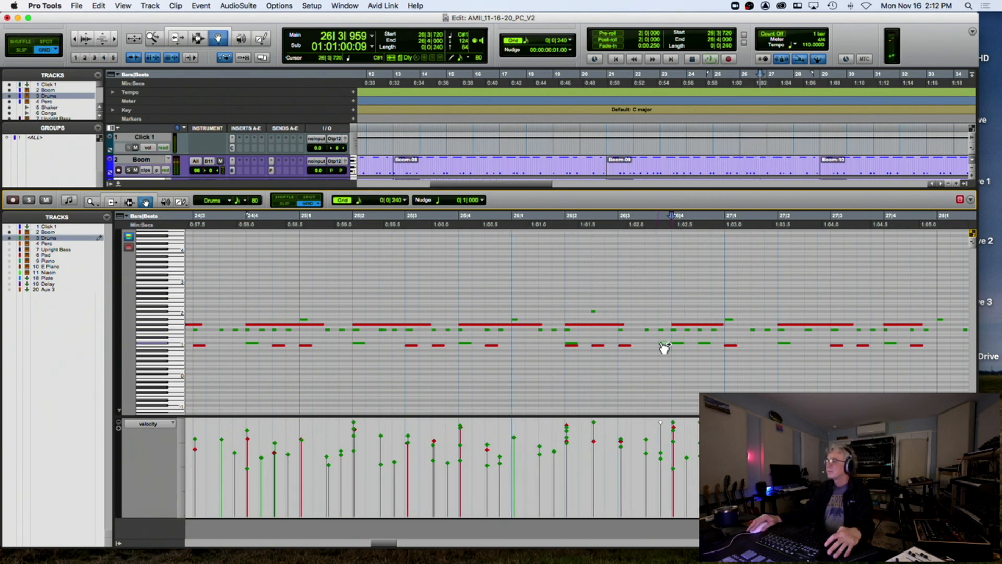
click(643, 345)
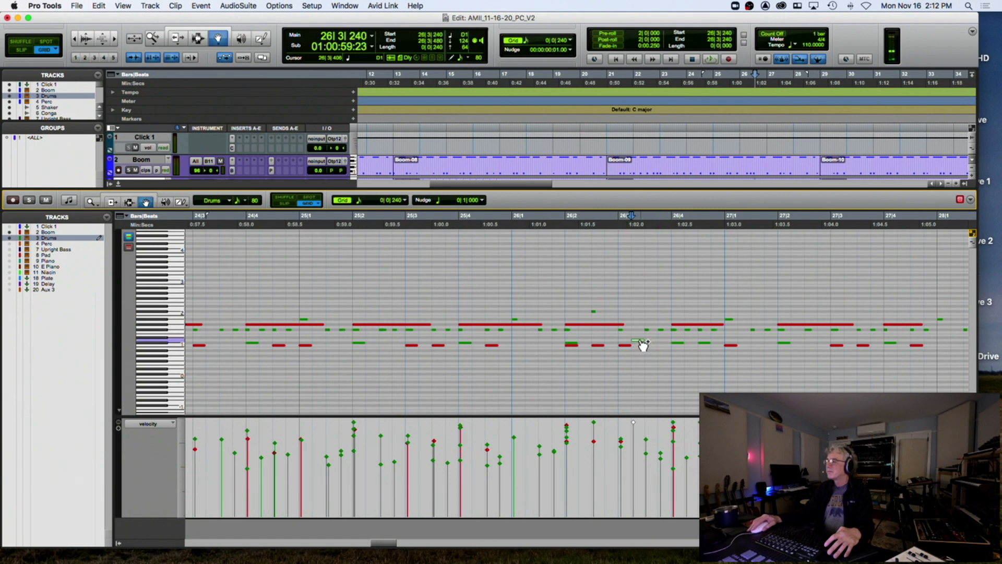
drag(641, 345, 636, 338)
click(563, 230)
key(space)
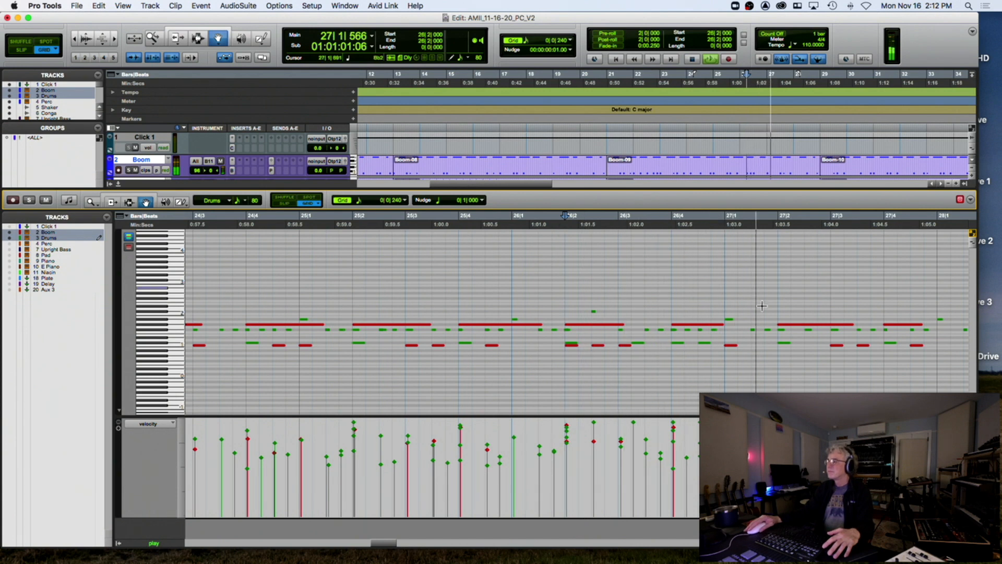
key(space)
Raise the short note near 27|1 a few semitones and play from bar 26
drag(731, 321, 731, 306)
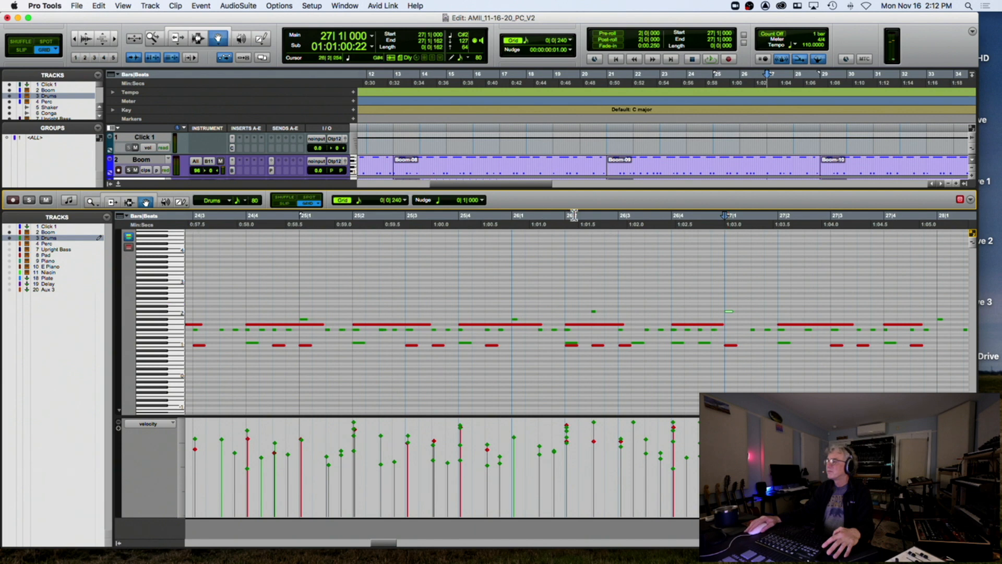
click(508, 223)
key(space)
scroll(581, 232, right, 5)
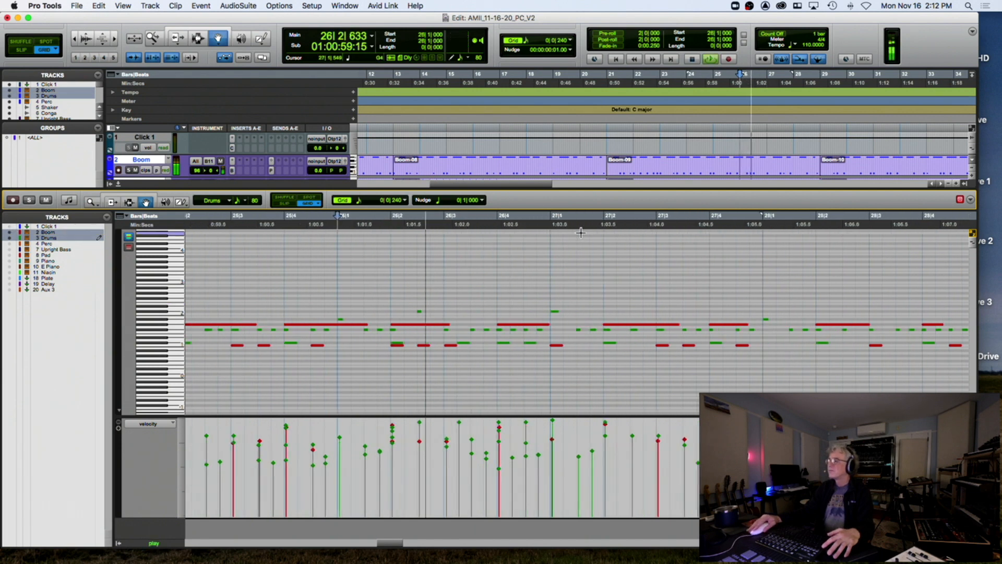
Raise the Drums notes at 27|2|480 and 27|3|470 to higher drum pitches
scroll(581, 233, right, 3)
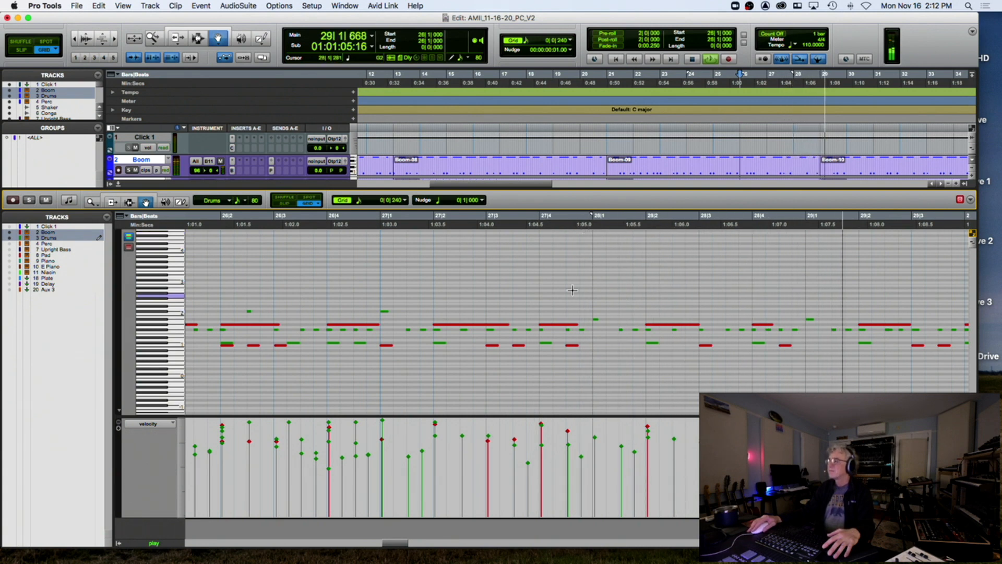
key(space)
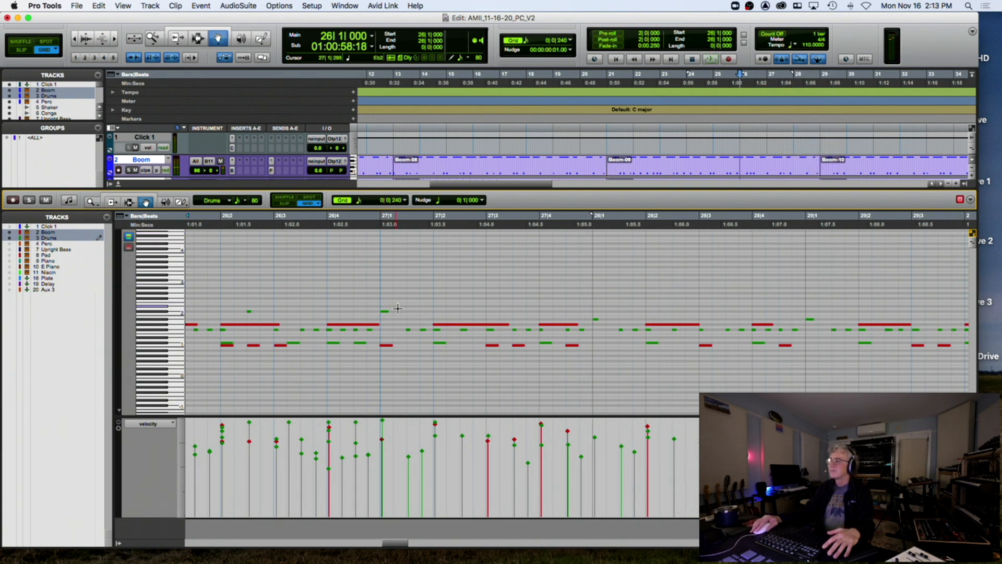
click(589, 316)
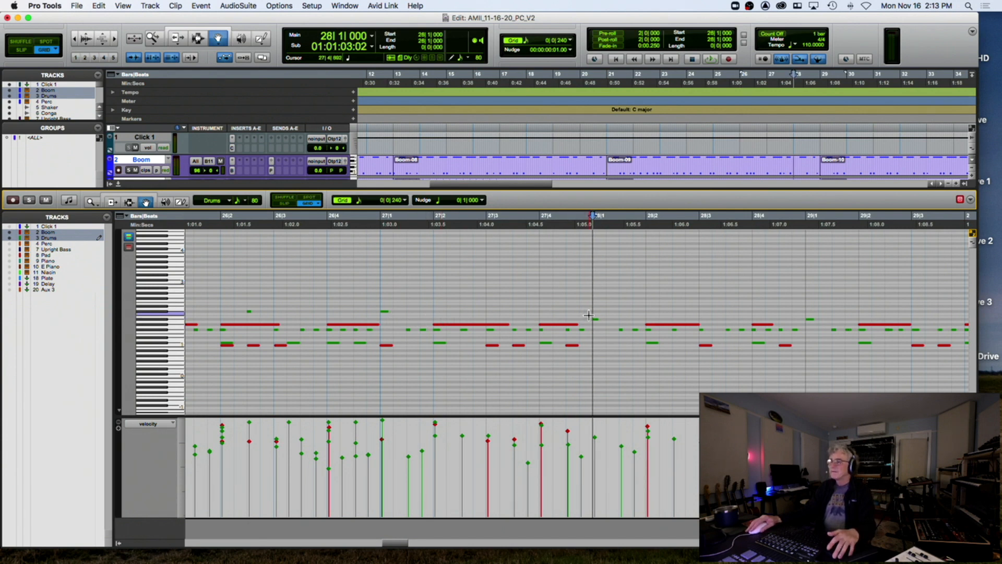
click(409, 332)
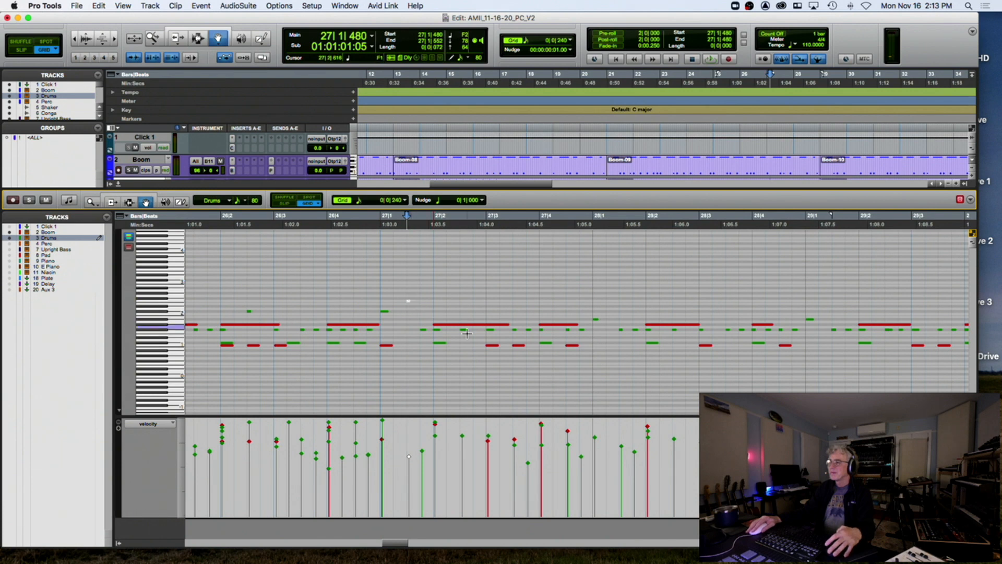
drag(468, 334, 468, 318)
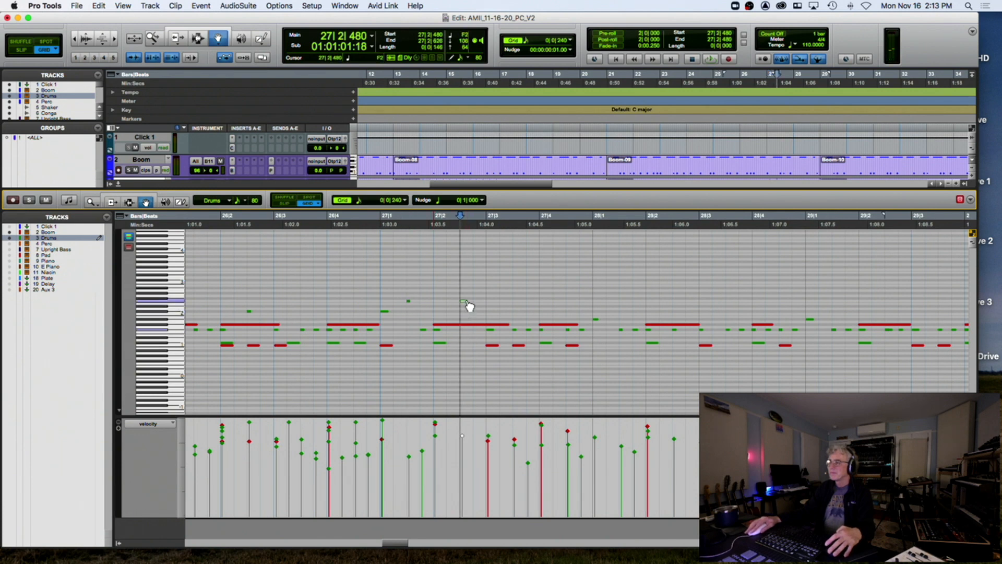
drag(517, 334, 518, 309)
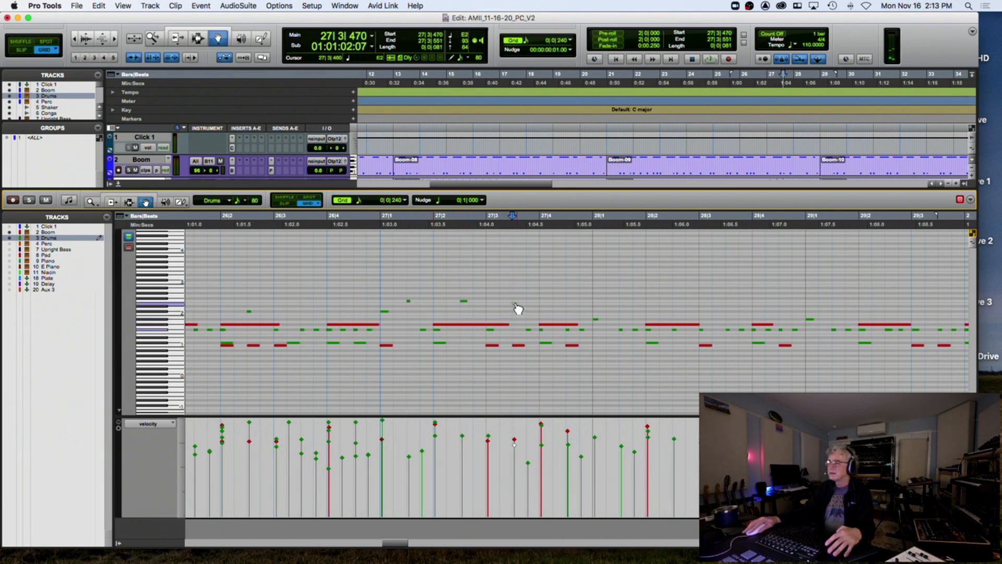
click(569, 330)
click(570, 324)
click(565, 329)
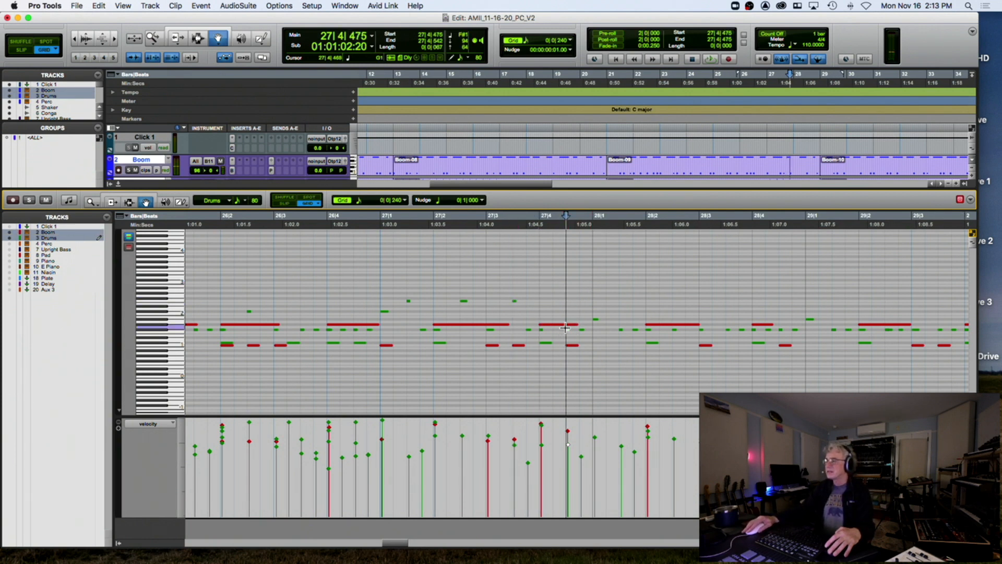
click(569, 303)
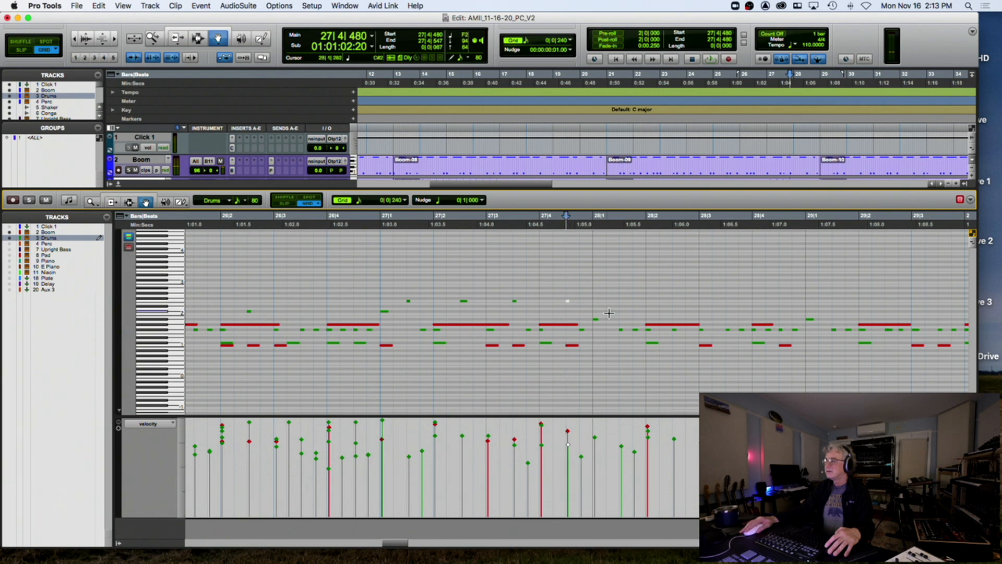
Raise the short drum notes at 28|1, 28|2 and 28|4 to higher drums
drag(624, 334, 625, 309)
click(627, 306)
drag(676, 331, 678, 312)
click(680, 306)
click(731, 322)
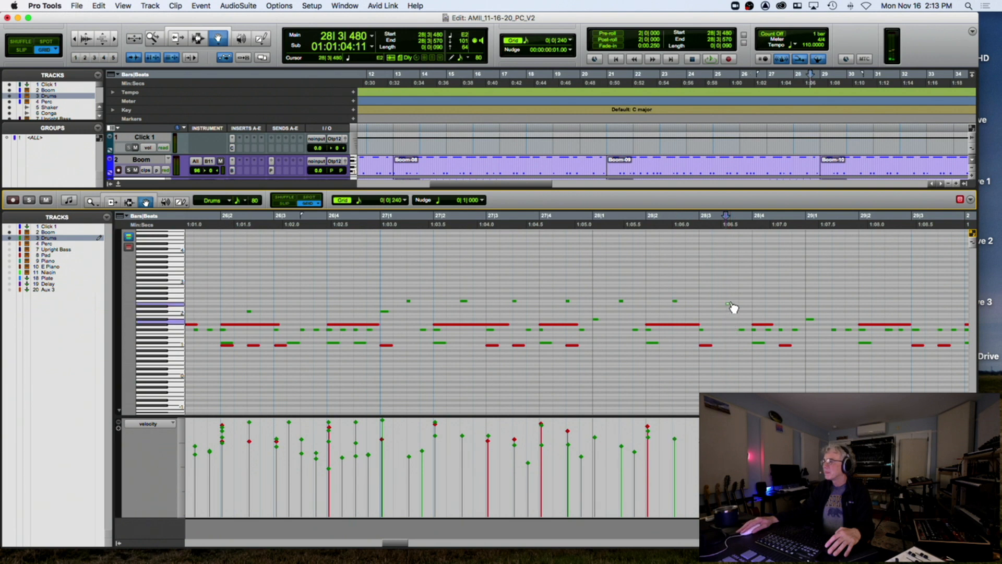
drag(778, 328, 787, 311)
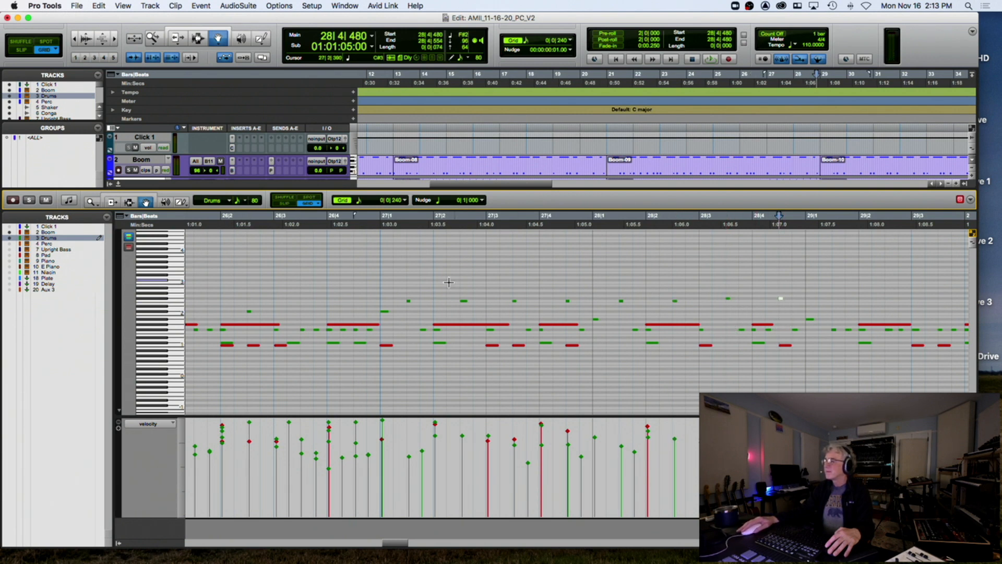
Audition from 26|4, then return the two green notes near 28|3 to their original pitch
drag(404, 288, 632, 309)
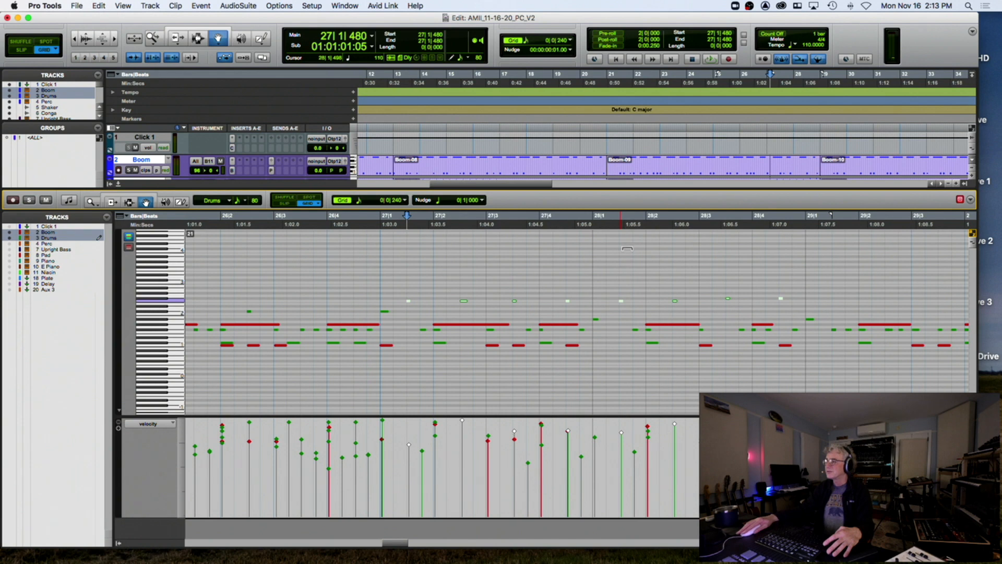
click(373, 230)
key(space)
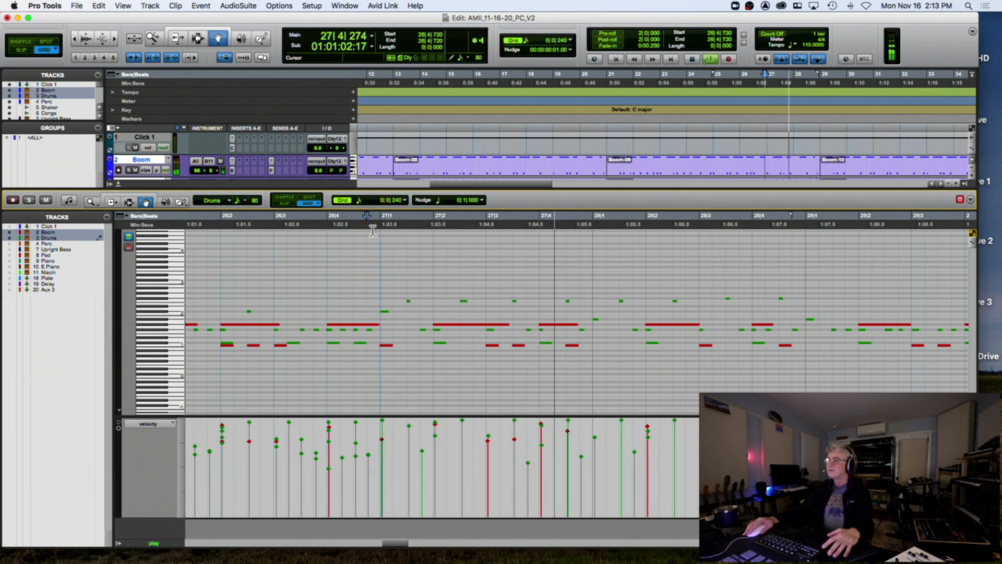
key(space)
drag(489, 280, 512, 307)
key(space)
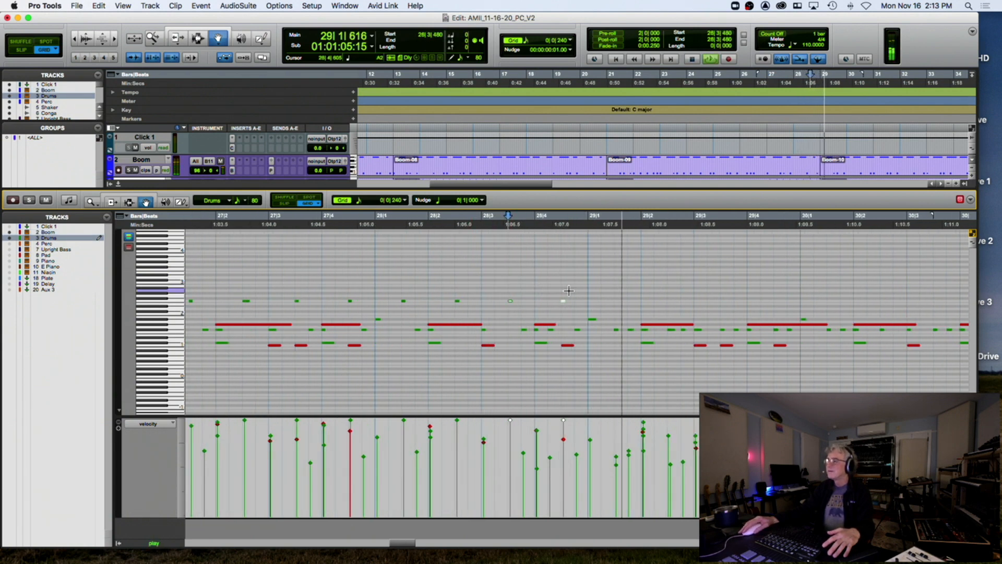
Copy the row of small drum notes from bar 27 to bar 29 and audition it
key(space)
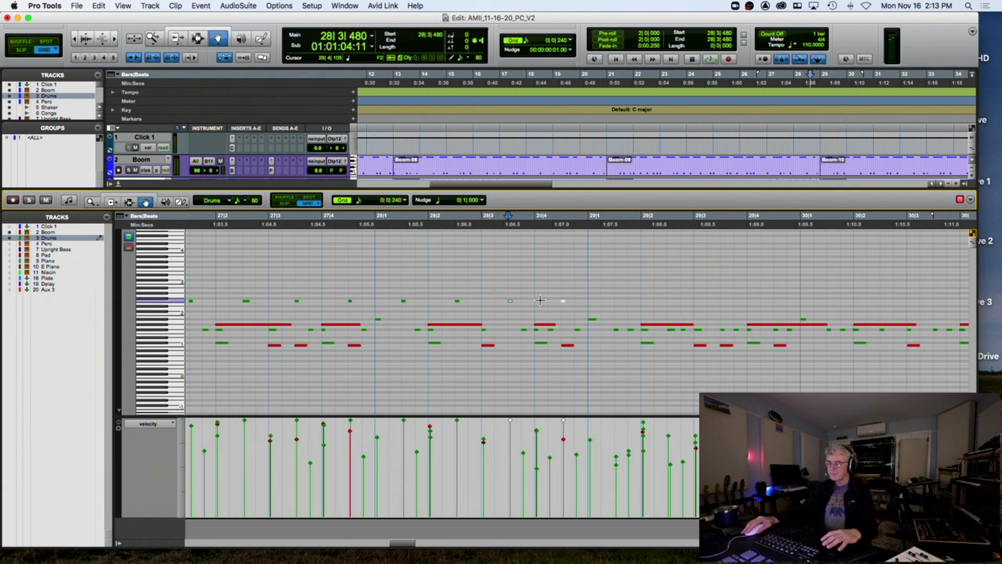
scroll(537, 299, down, 1)
drag(383, 295, 567, 303)
click(382, 297)
drag(387, 306, 581, 312)
click(573, 335)
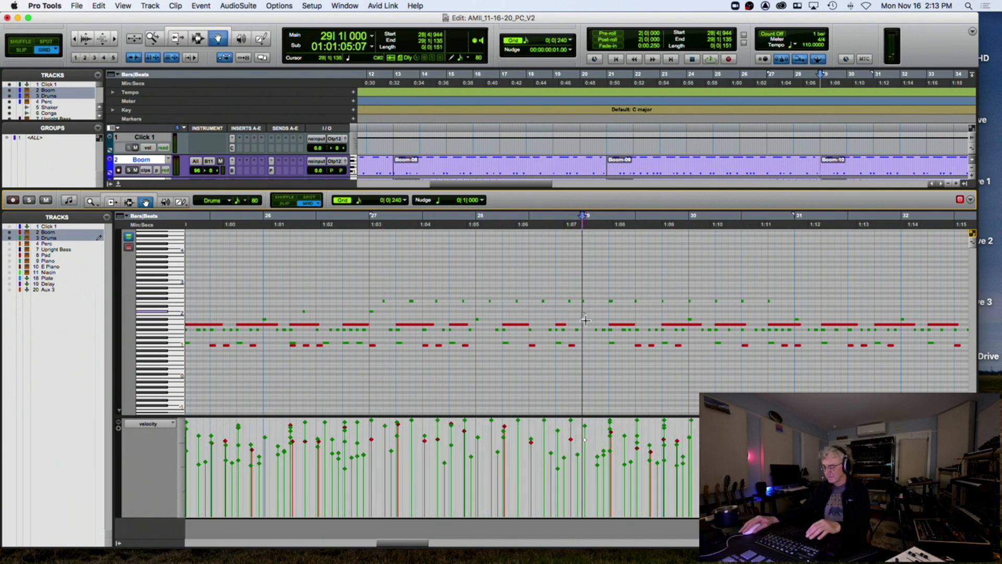
key(space)
click(580, 295)
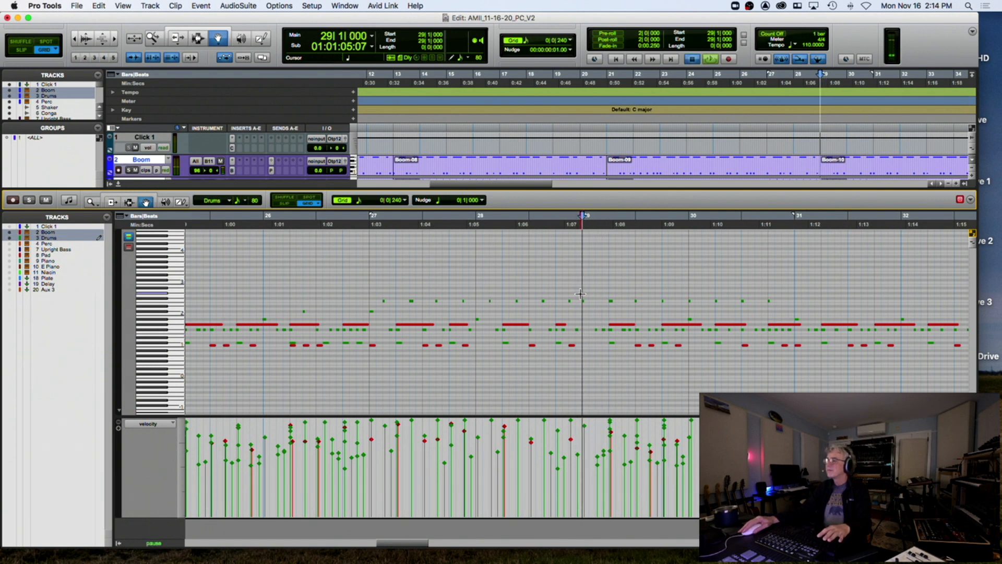
key(space)
Shift the seven notes between bars 29 and 31 one grid step and set Bb1's velocity to 107
drag(601, 301, 798, 306)
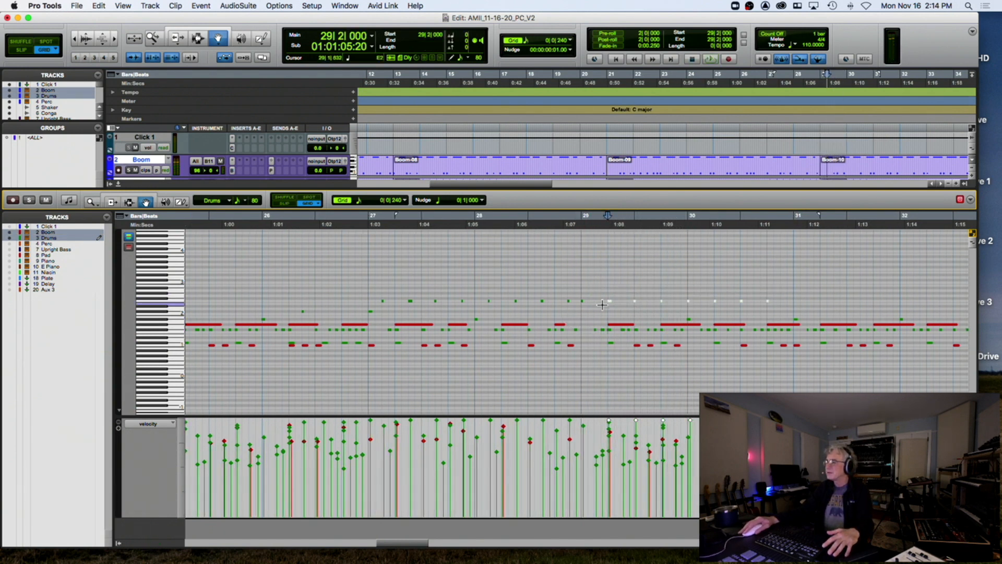
drag(586, 306, 596, 309)
click(595, 332)
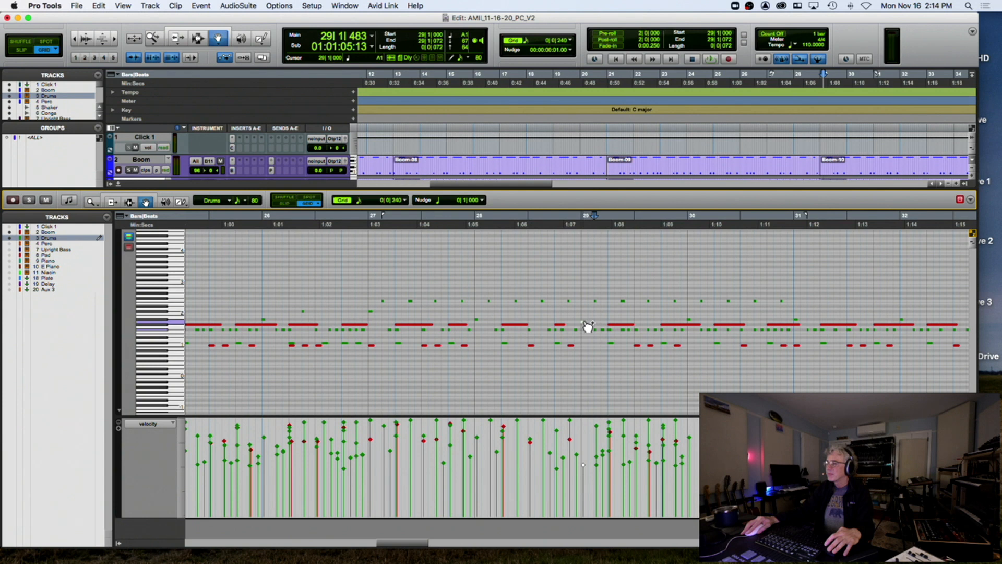
click(583, 320)
click(583, 319)
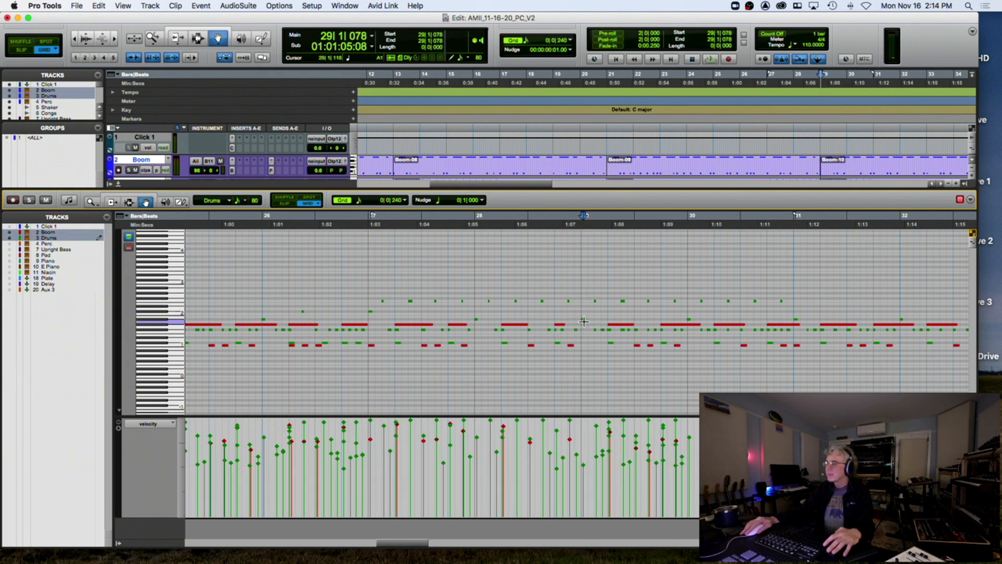
click(581, 320)
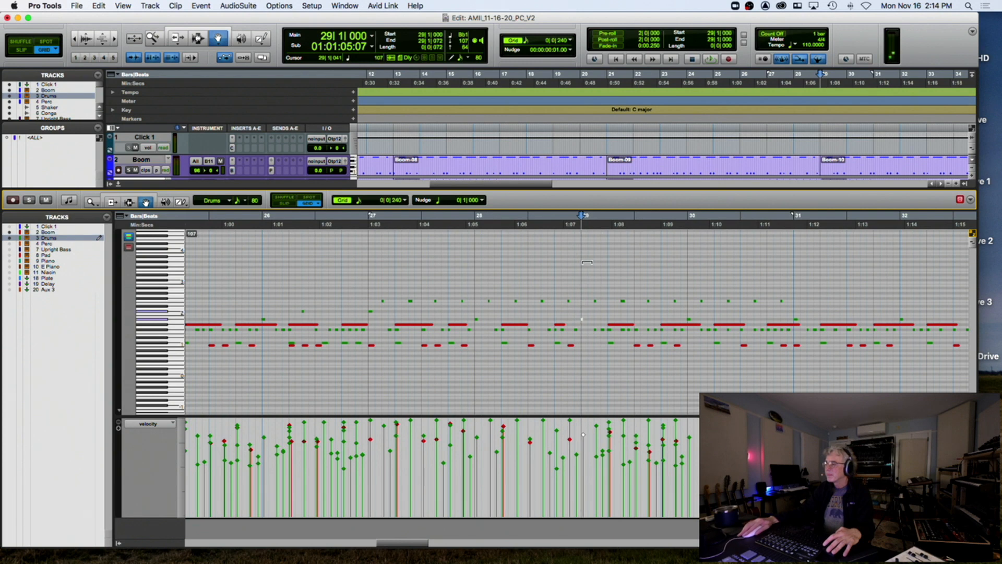
drag(587, 262, 587, 262)
Audition the drums from bar 28, then close the MIDI editor to show all tracks
click(474, 227)
key(space)
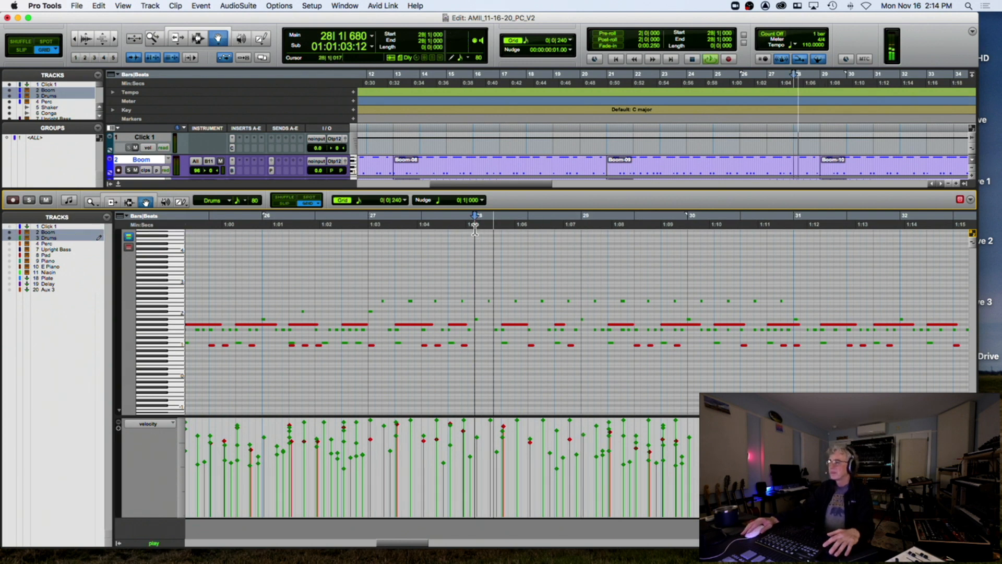
key(r)
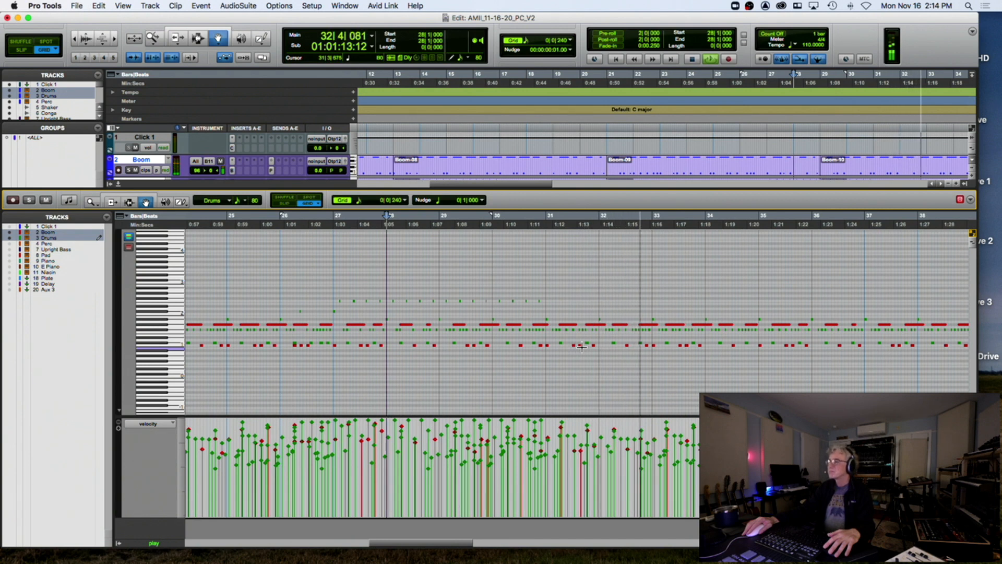
key(space)
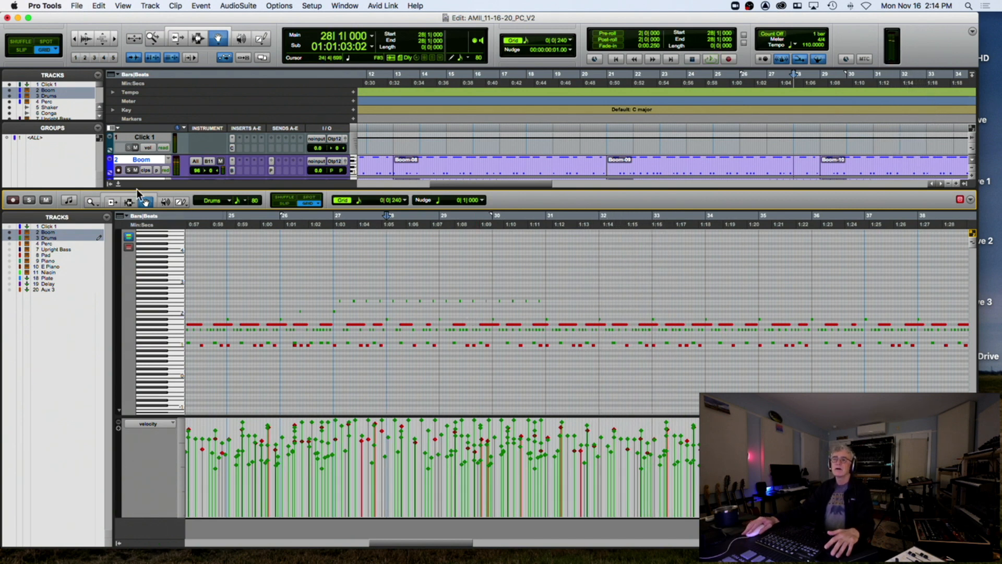
click(118, 184)
Select the Conga clip from bar 19 to 31 and make the Conga track taller
drag(559, 258, 896, 265)
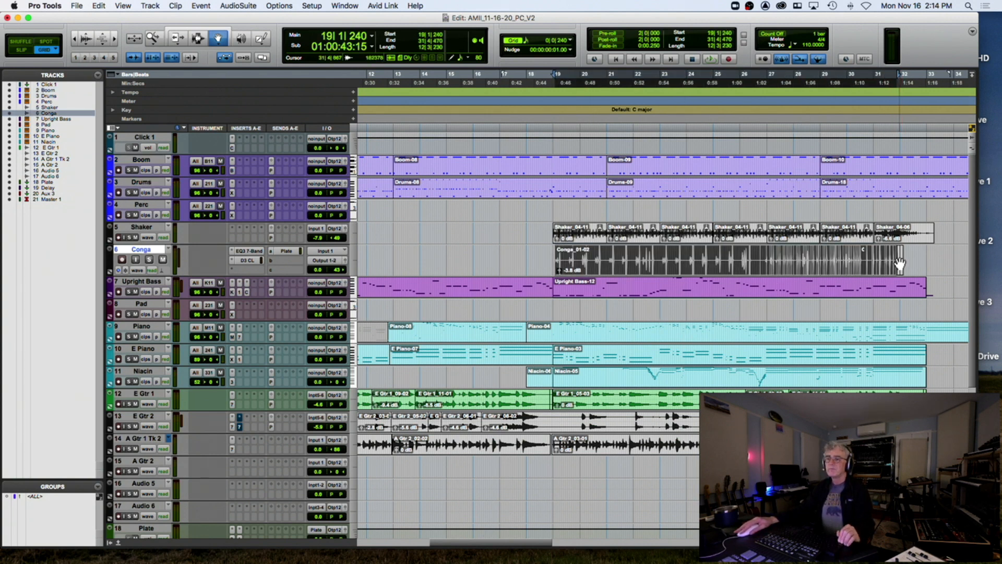
drag(138, 299, 135, 332)
click(119, 290)
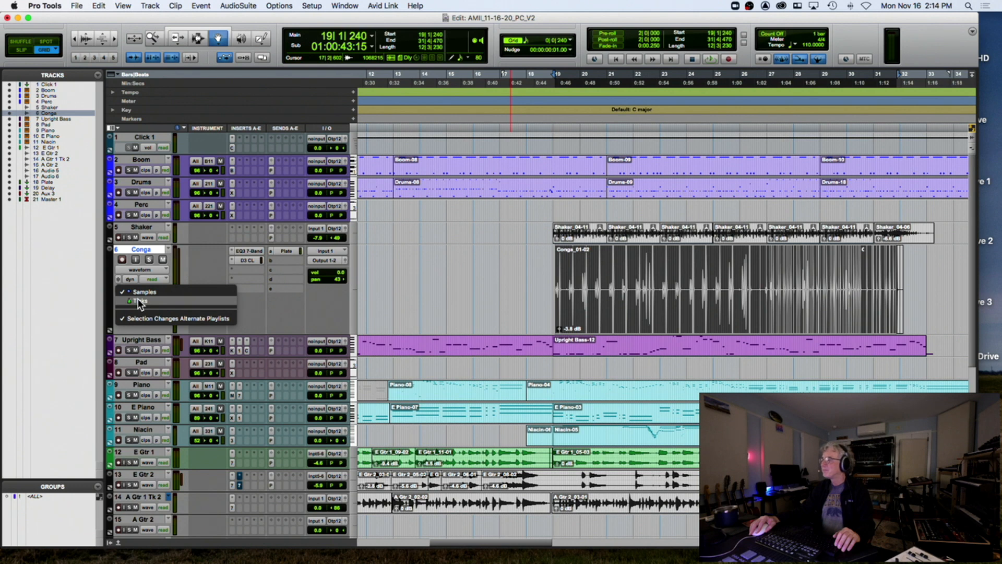
click(138, 301)
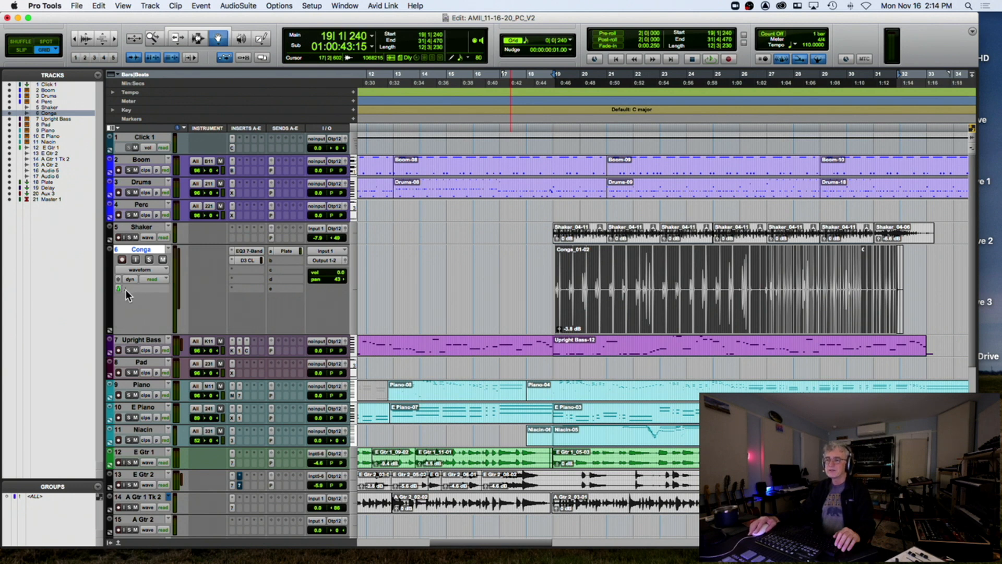
click(118, 290)
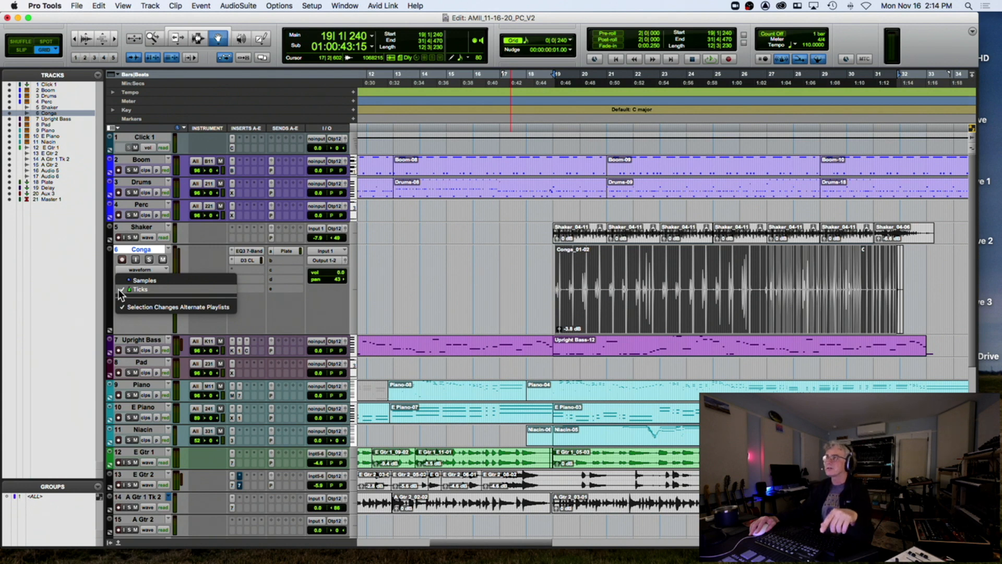
click(147, 288)
Set the Conga track's Elastic Audio to Rhythmic and bring up Quantize with Alt+0
click(145, 286)
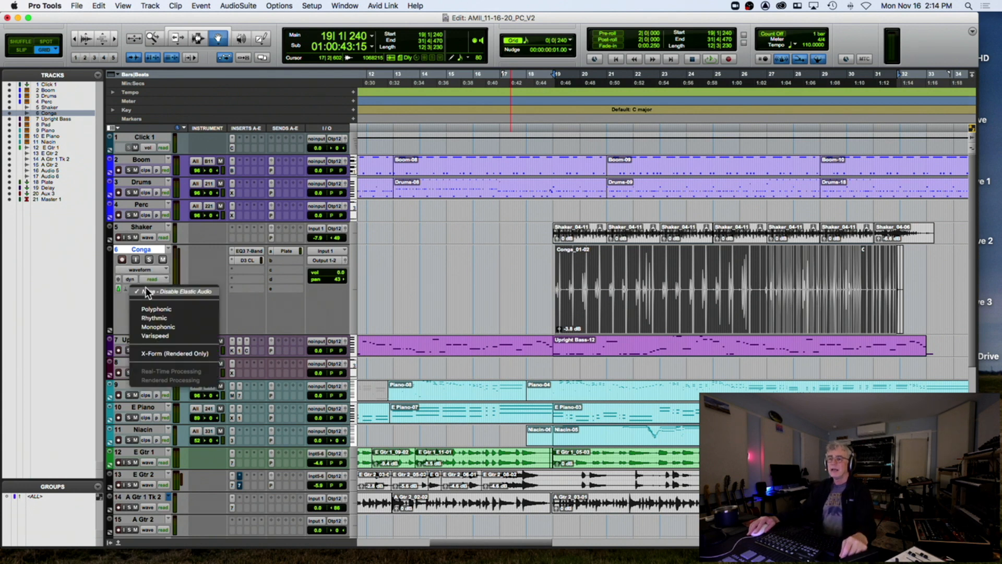
click(203, 318)
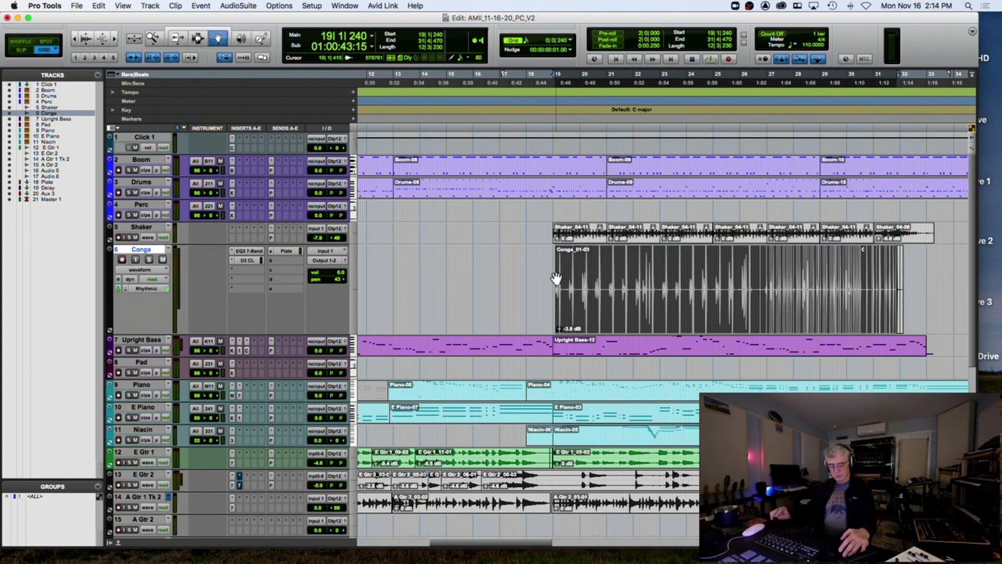
key(alt+0)
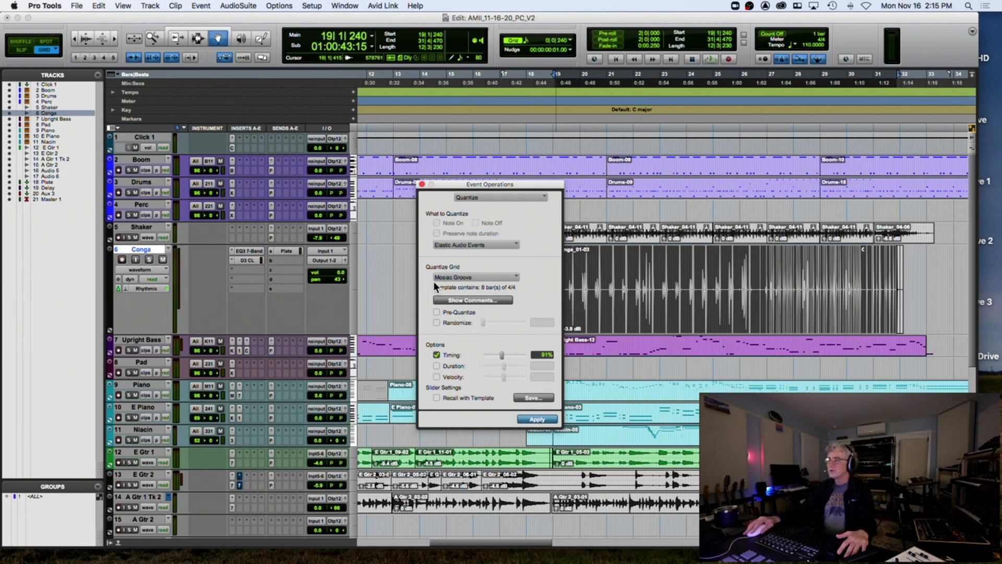
click(537, 420)
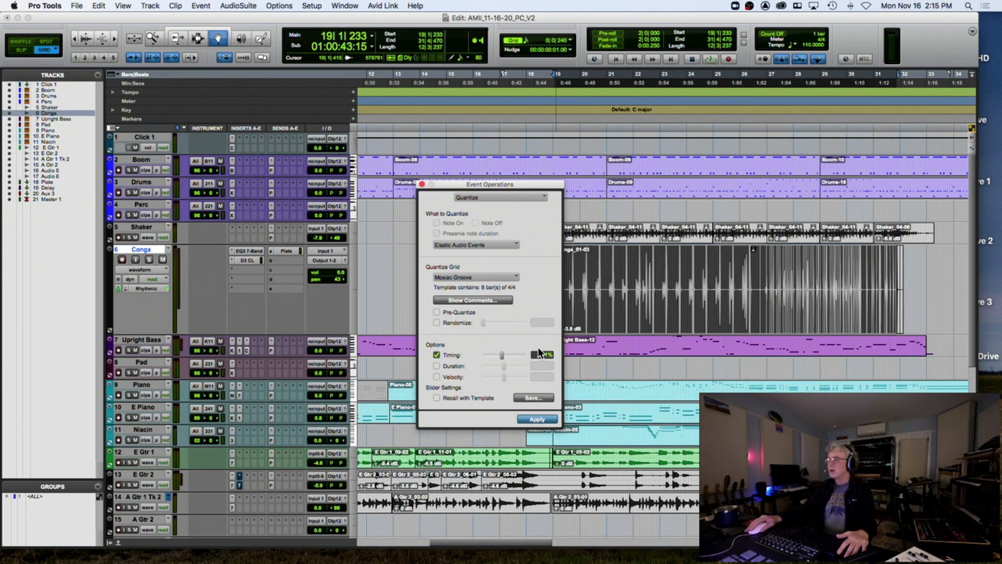
click(422, 184)
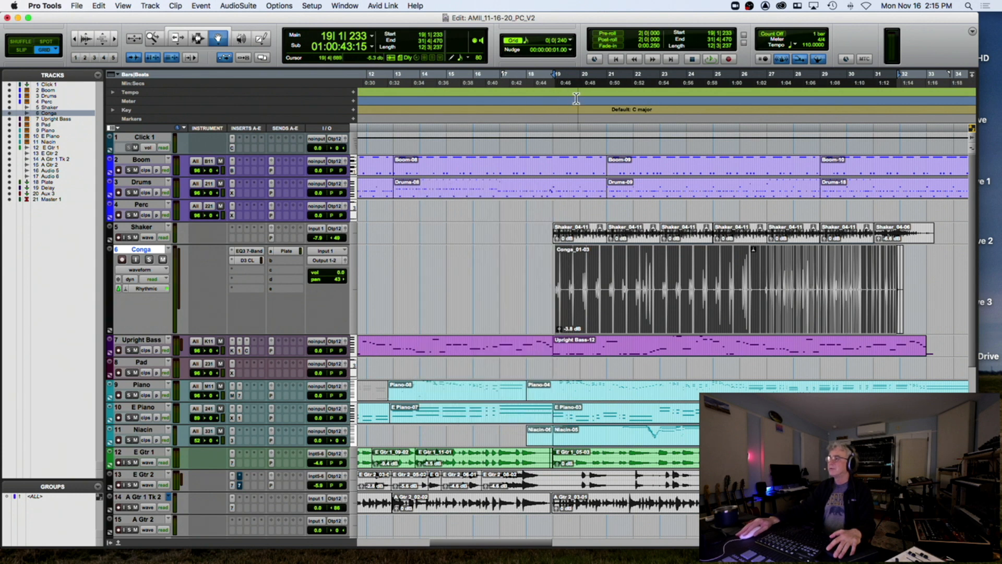
click(549, 113)
key(space)
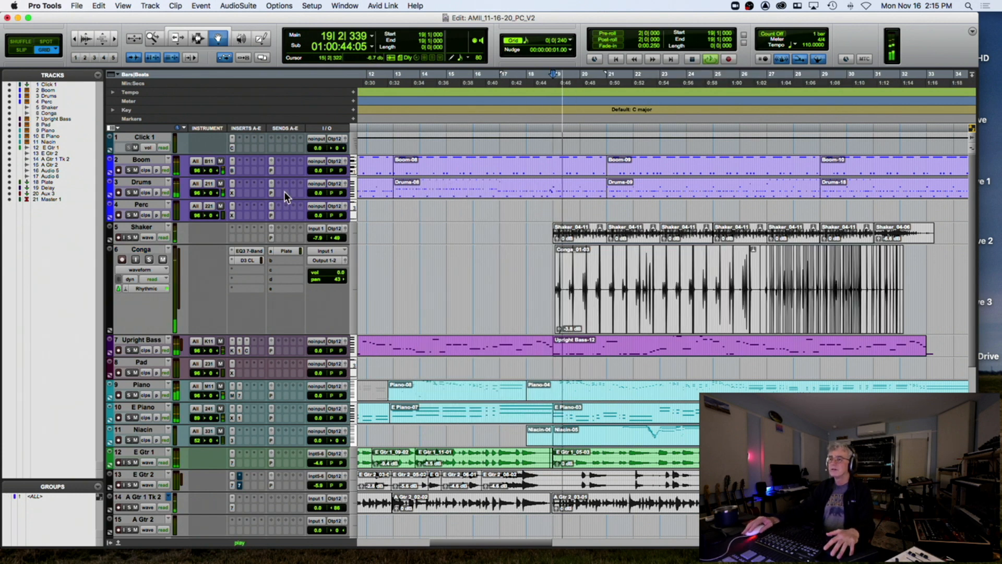
click(149, 259)
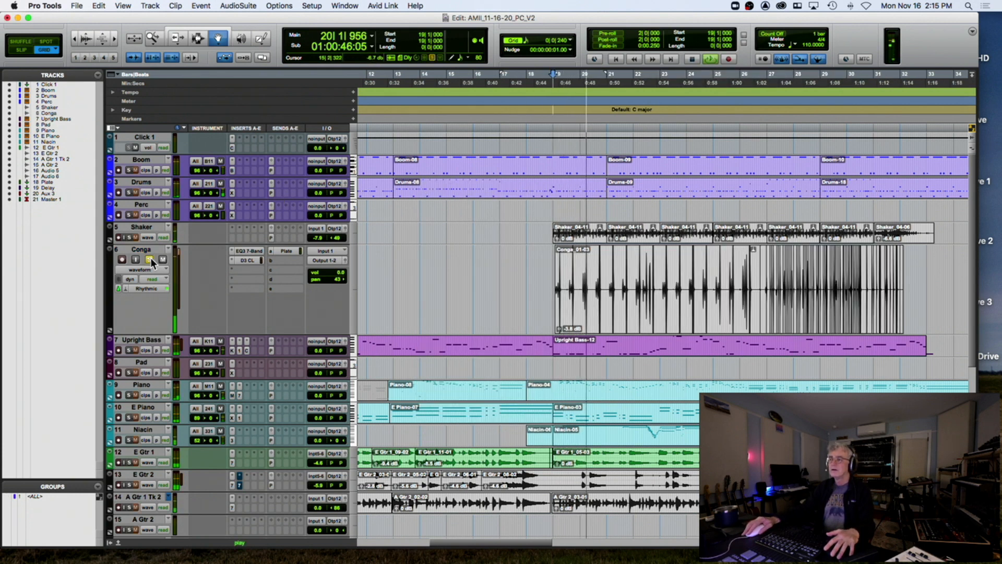
click(150, 259)
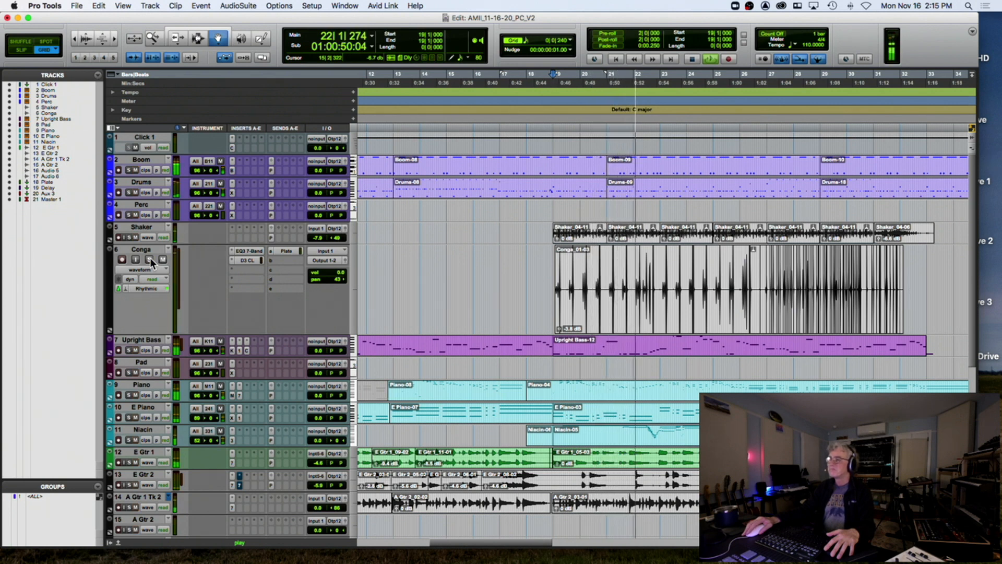
click(556, 327)
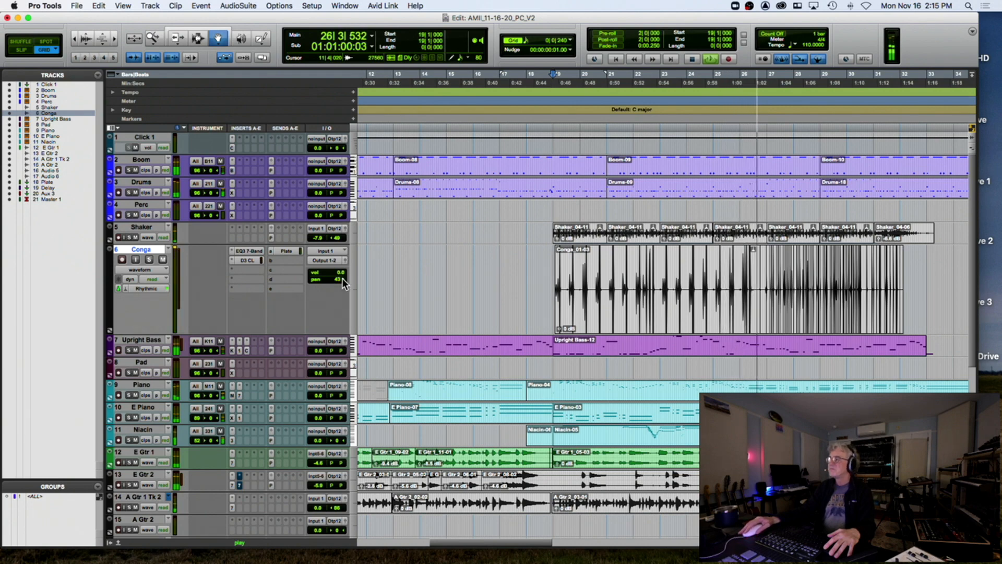
key(super+bracketright)
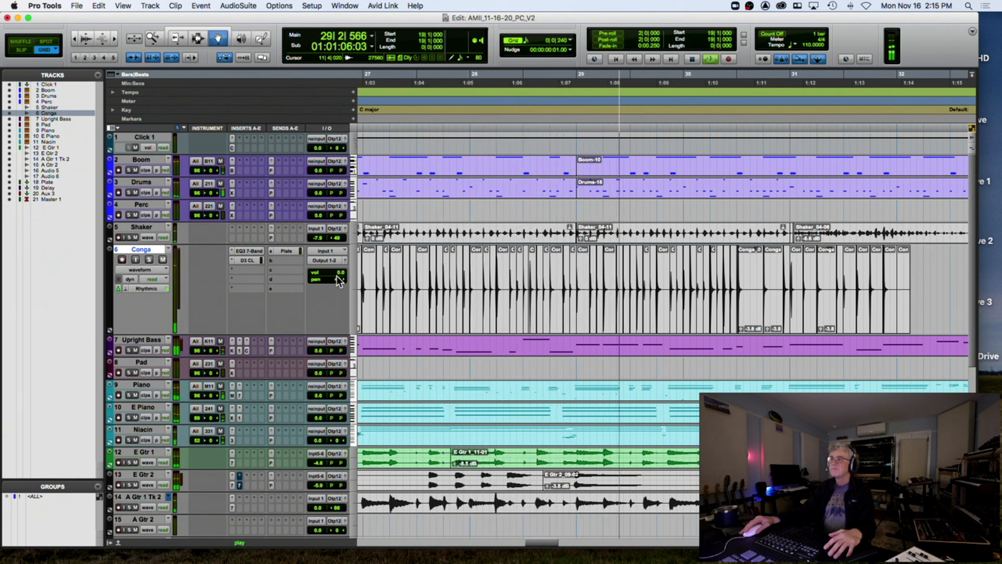
click(149, 260)
click(147, 259)
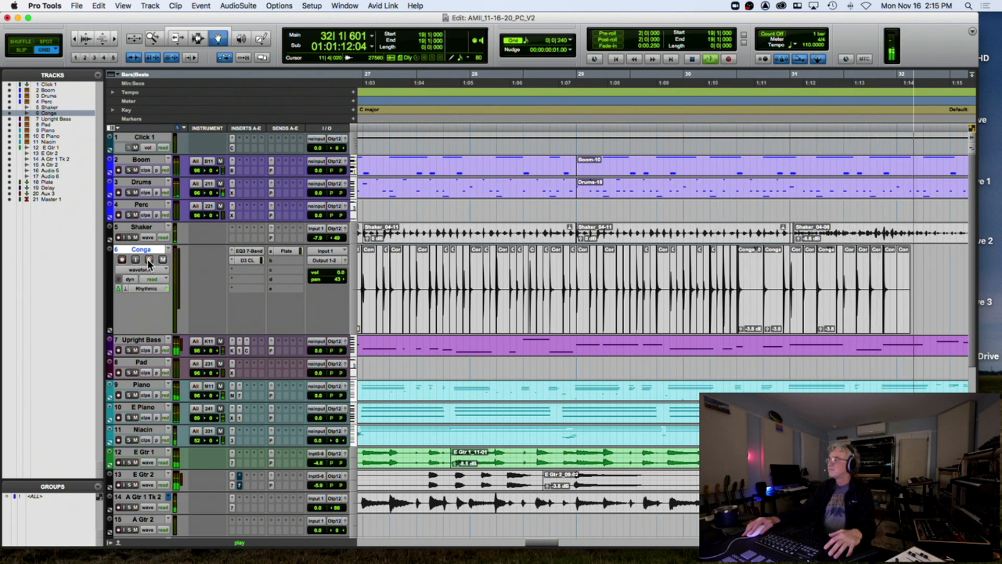
key(super+bracketleft)
key(super+bracketleft)
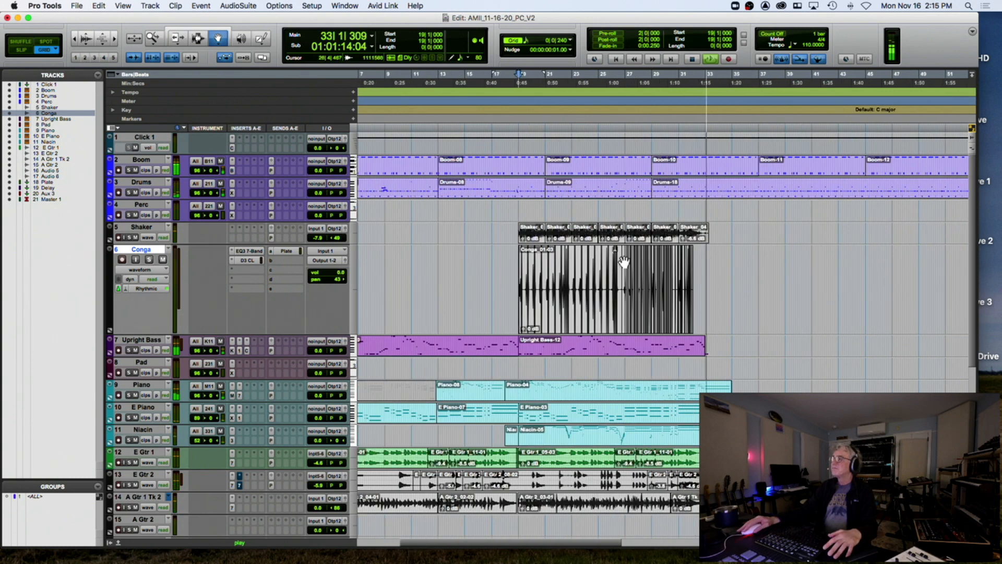
key(F7)
scroll(685, 271, down, 4)
scroll(684, 272, up, 4)
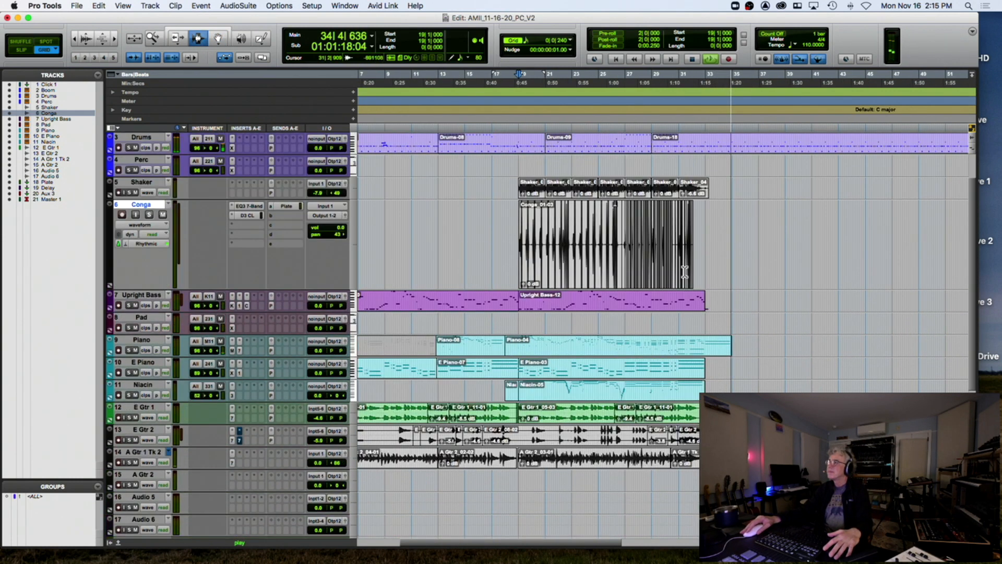
key(space)
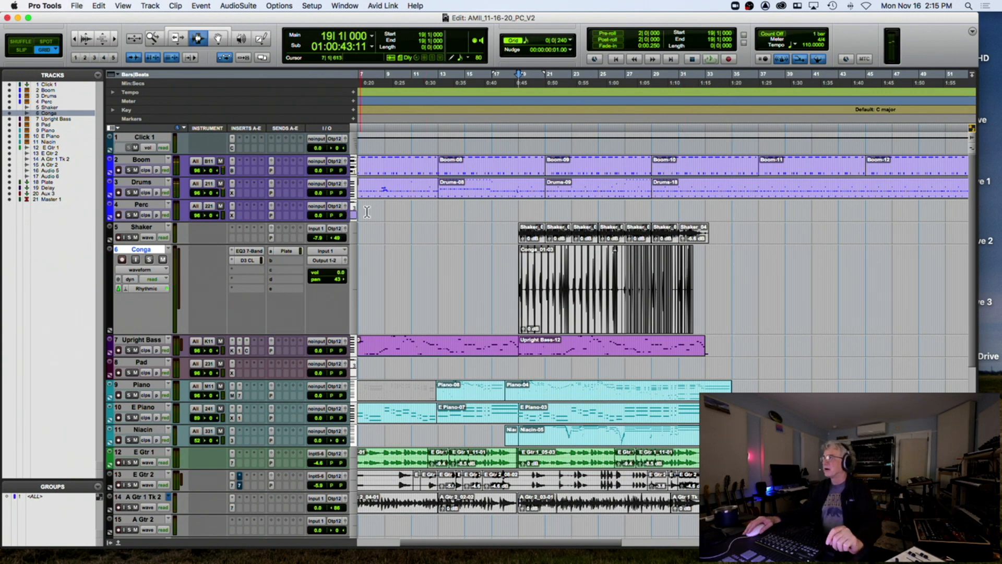
Place the insertion point on the Perc and then the Shaker track
scroll(444, 212, left, 5)
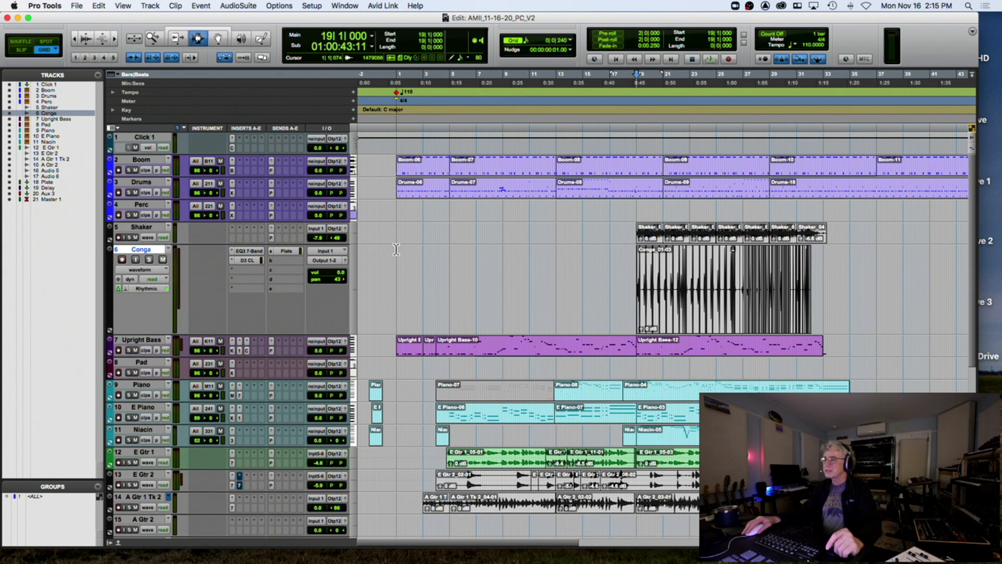
click(393, 220)
click(382, 232)
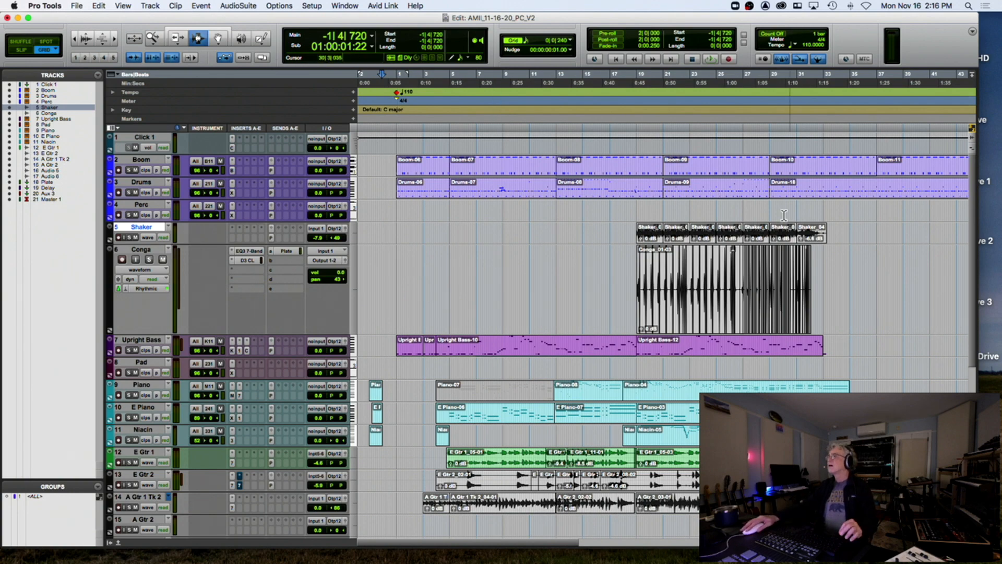
Audition from bar 31 zoomed in, then stop and return to bar 1
click(795, 121)
key(space)
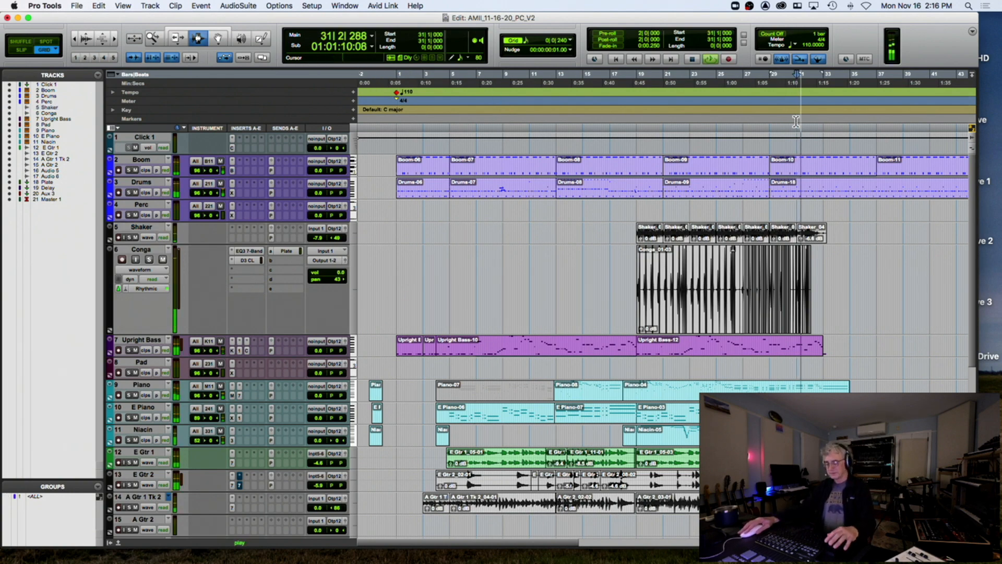
key(t)
key(t)
scroll(818, 123, right, 5)
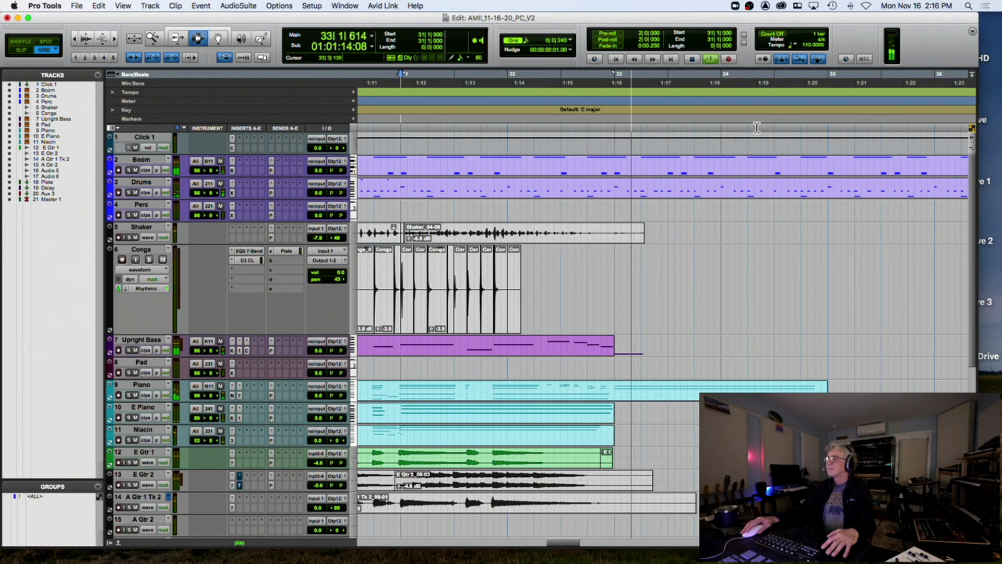
scroll(756, 128, right, 2)
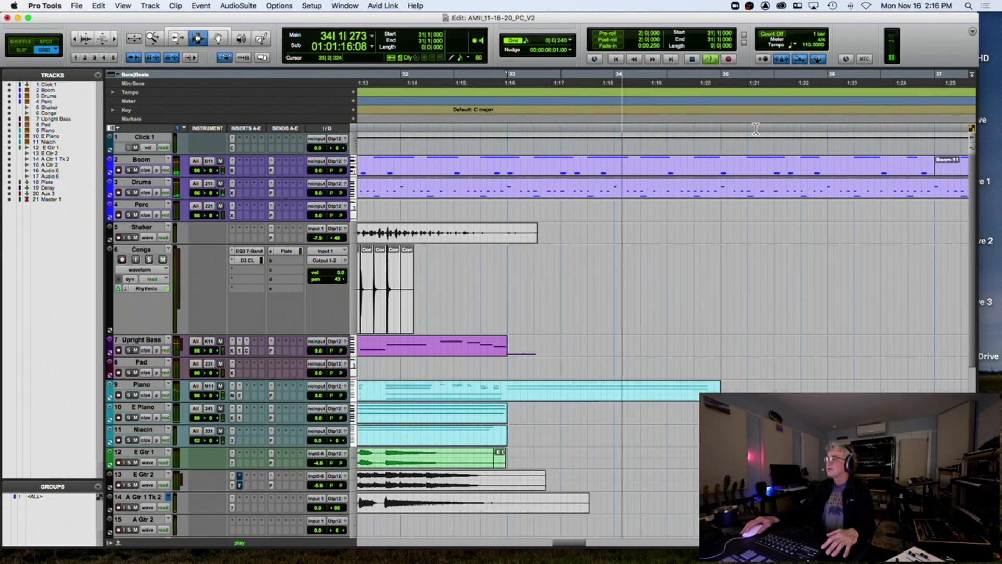
key(space)
scroll(739, 130, left, 20)
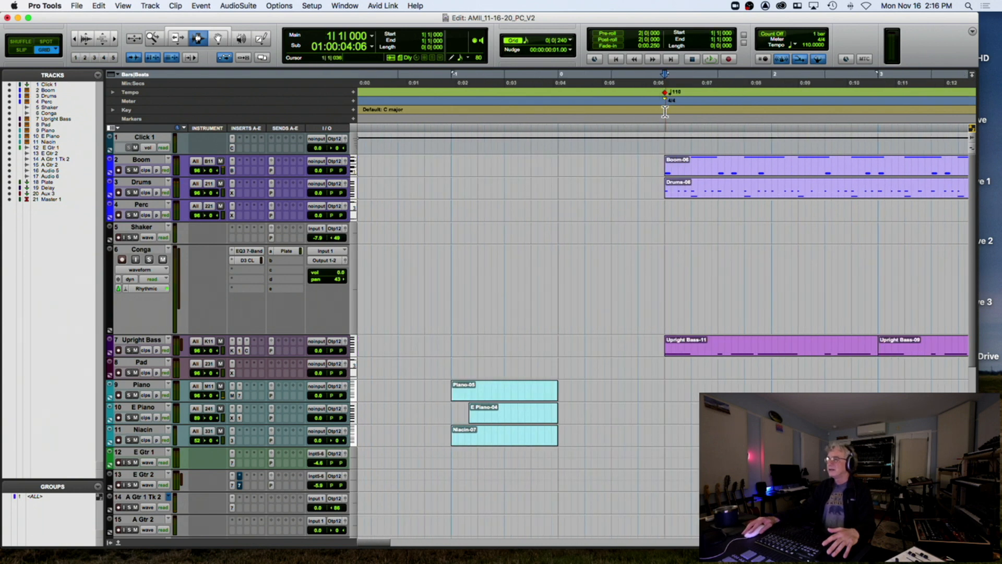
Add a marker named 'Intro' at bar 1
key(KP_Enter)
text(I)
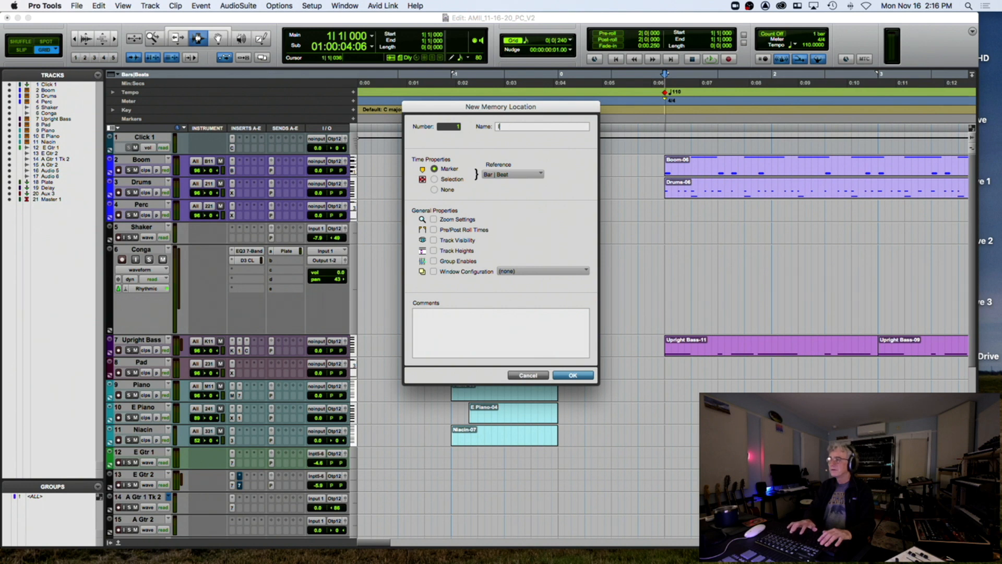
text(ntro)
key(Return)
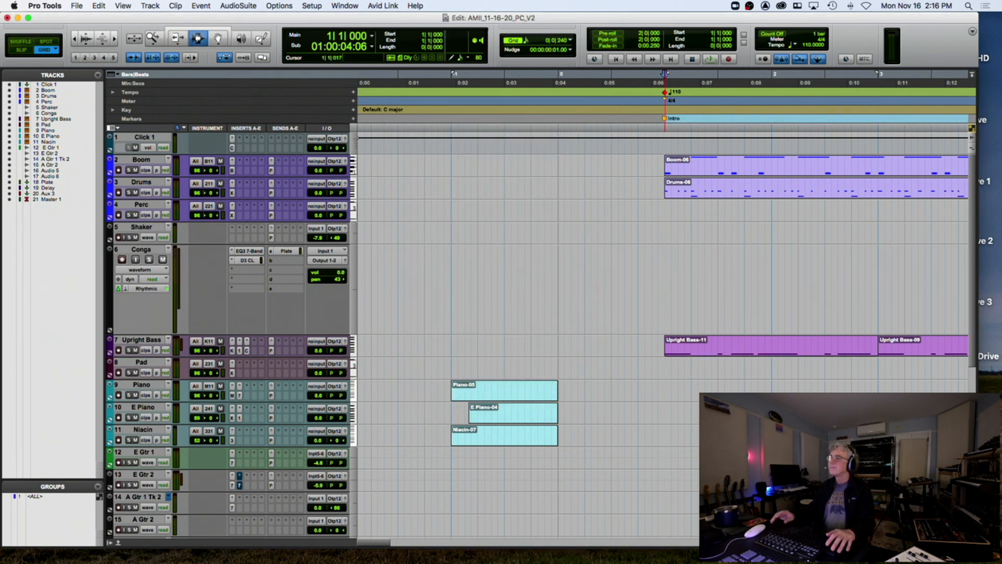
Audition from bar 4 and add a 'Vs 1' marker at bar 5
key(space)
scroll(698, 124, right, 10)
key(space)
click(715, 119)
key(space)
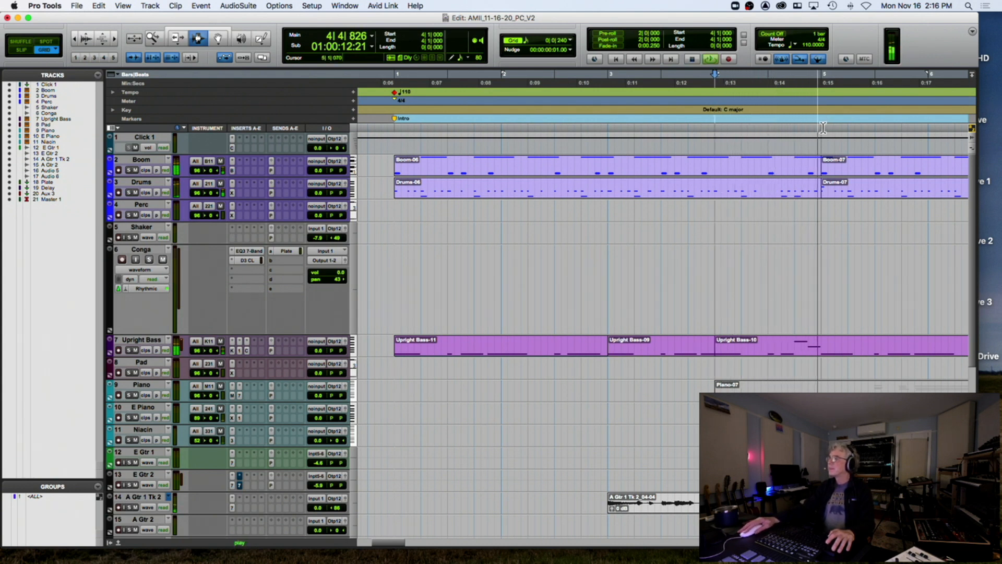
key(space)
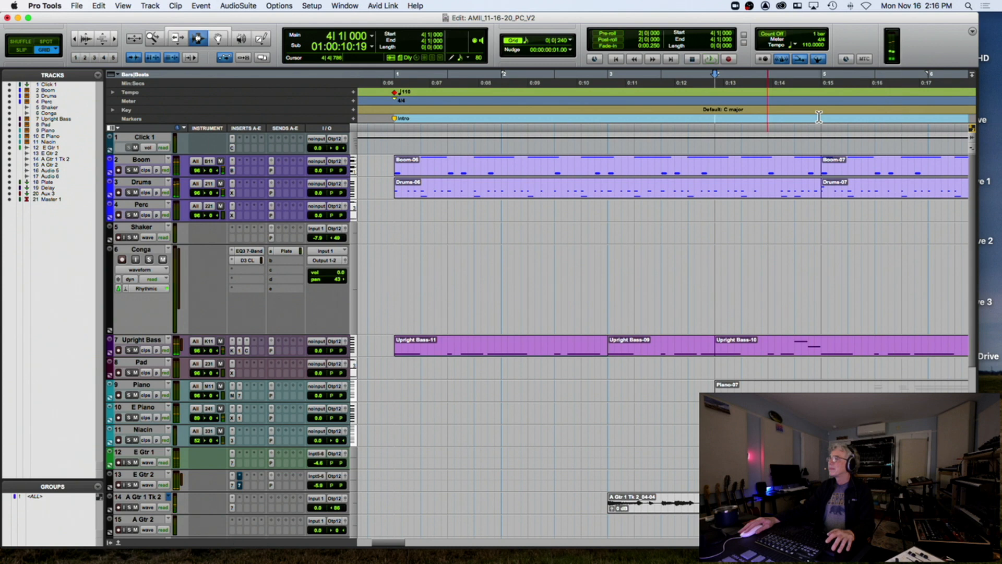
key(KP_Enter)
text(Vs 1)
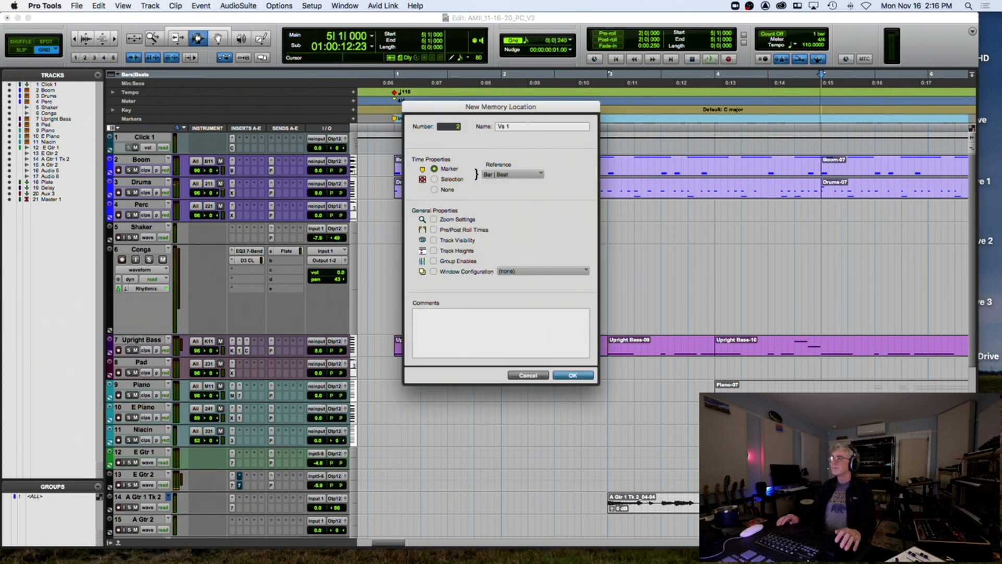
key(Return)
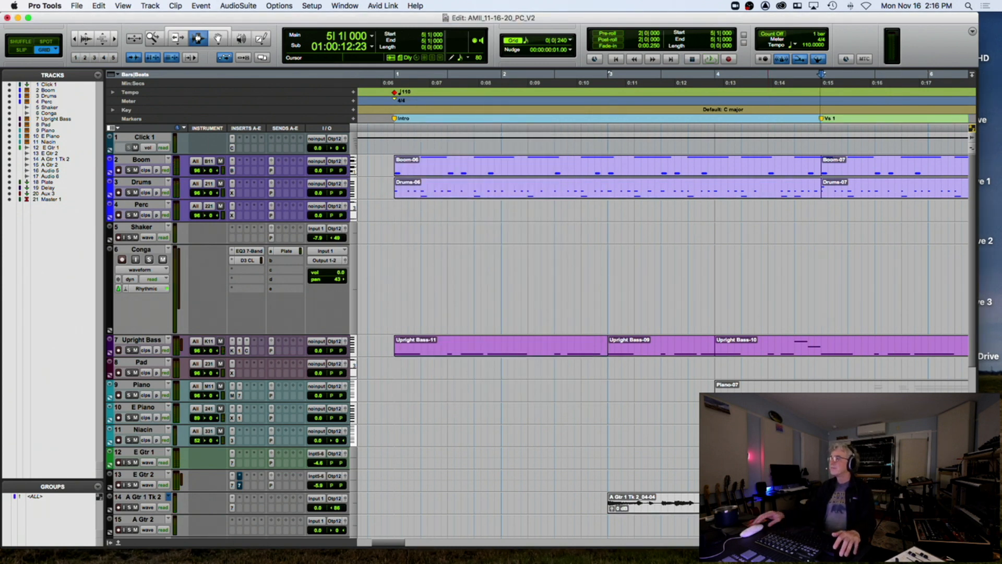
Audition from bar 13 and add a 'Vs 2' marker at bar 19
key(super+bracketleft)
key(super+bracketleft)
key(super+bracketleft)
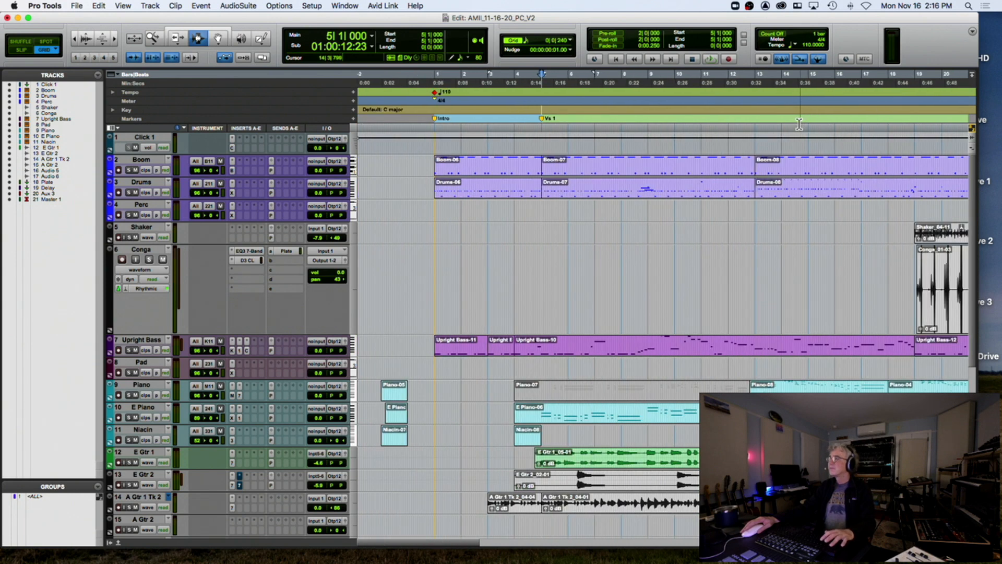
click(755, 122)
key(space)
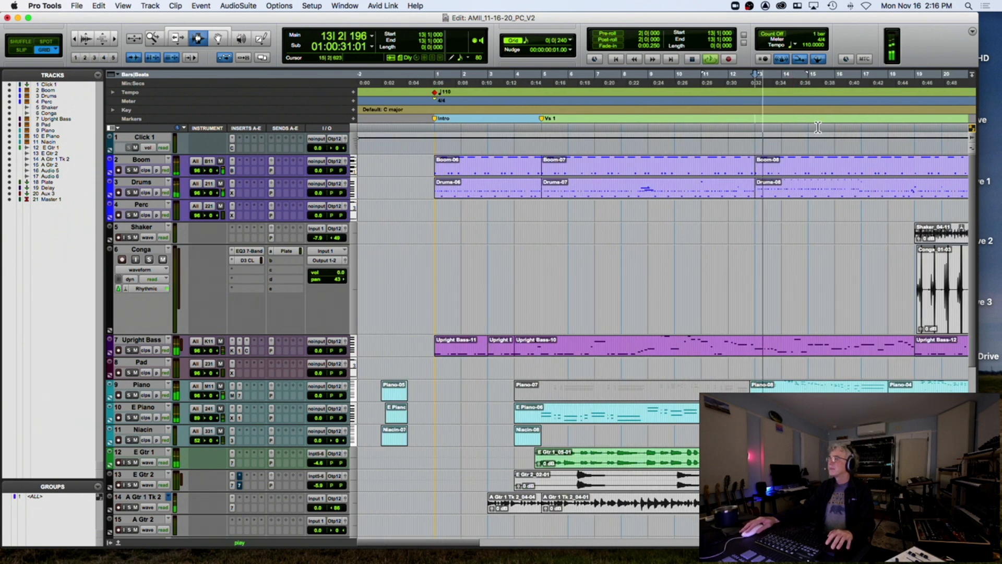
key(space)
click(914, 120)
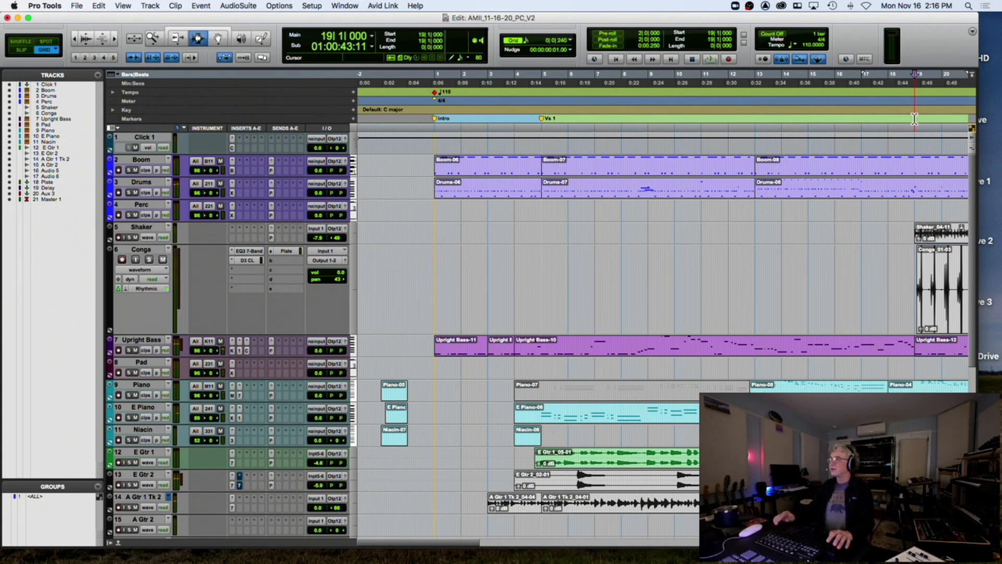
click(753, 120)
click(915, 120)
key(space)
key(space)
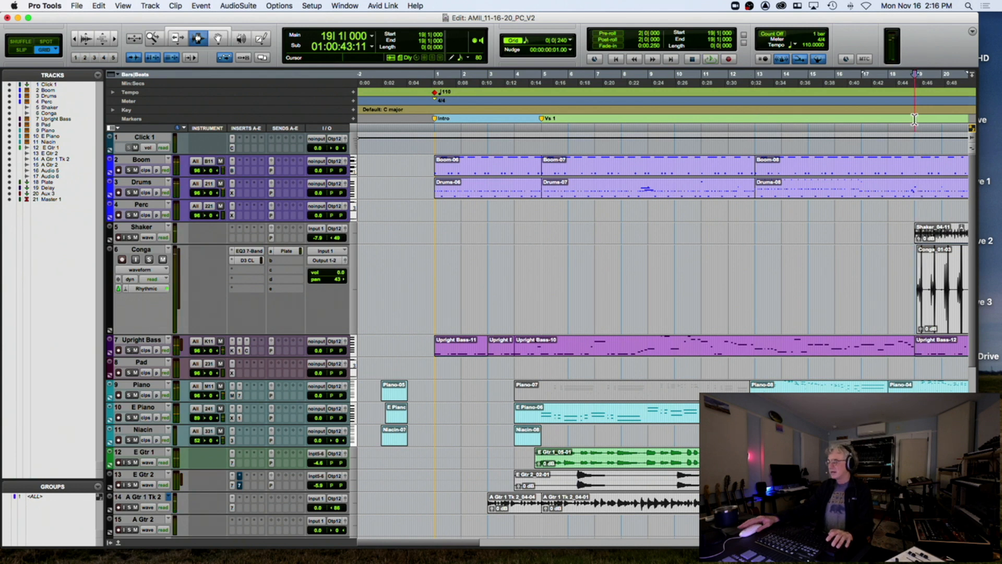
key(KP_Enter)
text(Vs 2)
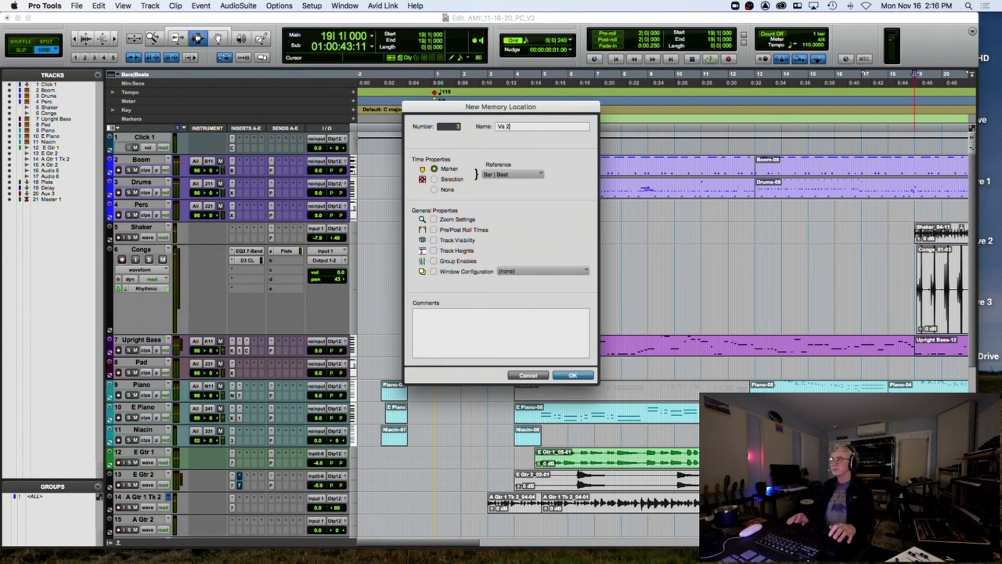
key(Return)
Audition from bar 31, then start a marker at bar 35 named 'Bridge'
scroll(588, 313, right, 5)
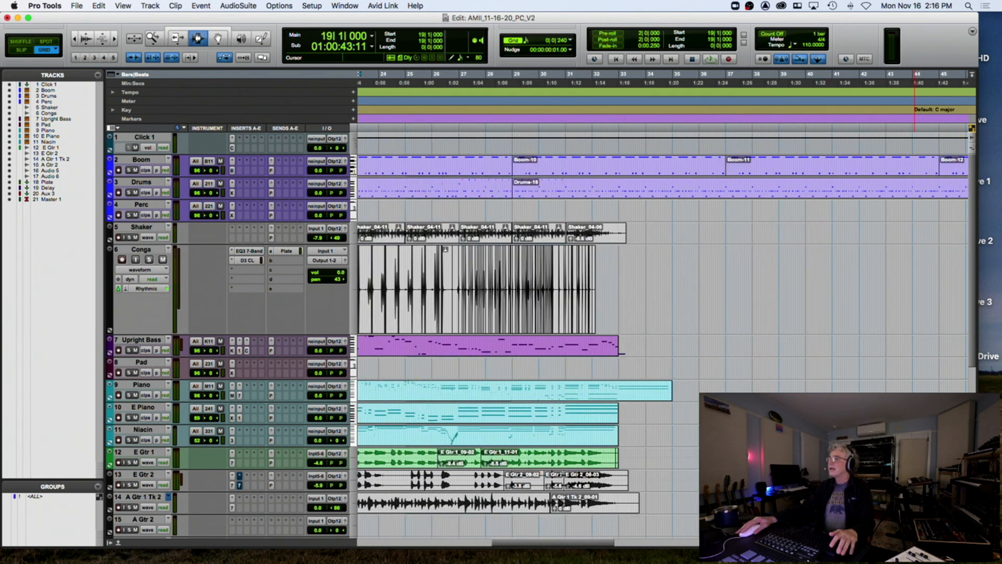
click(587, 191)
key(space)
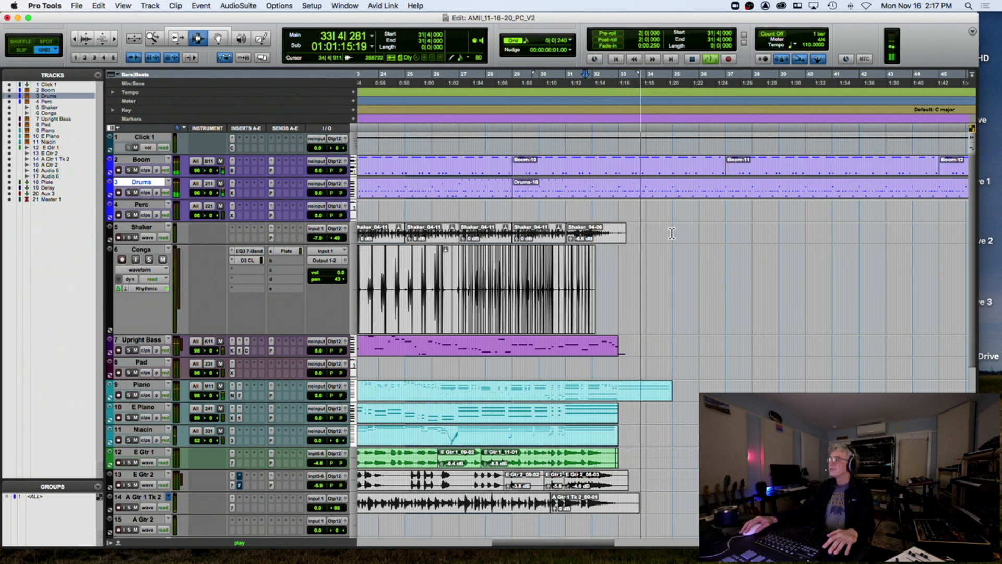
click(673, 118)
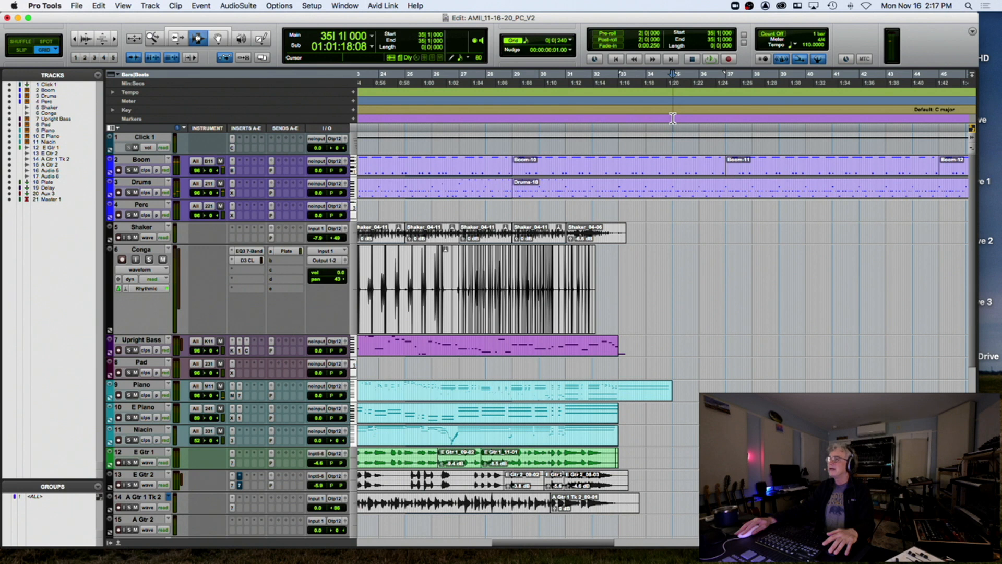
key(KP_Enter)
text(Bridge)
Confirm the Bridge marker at bar 35 and record-enable the A Gtr 2 track
key(Return)
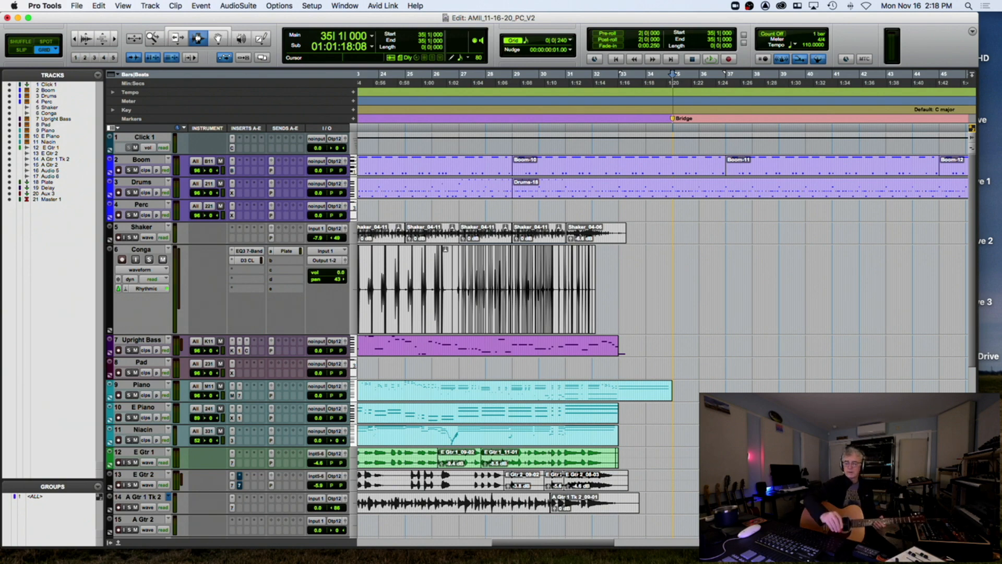
scroll(603, 297, down, 4)
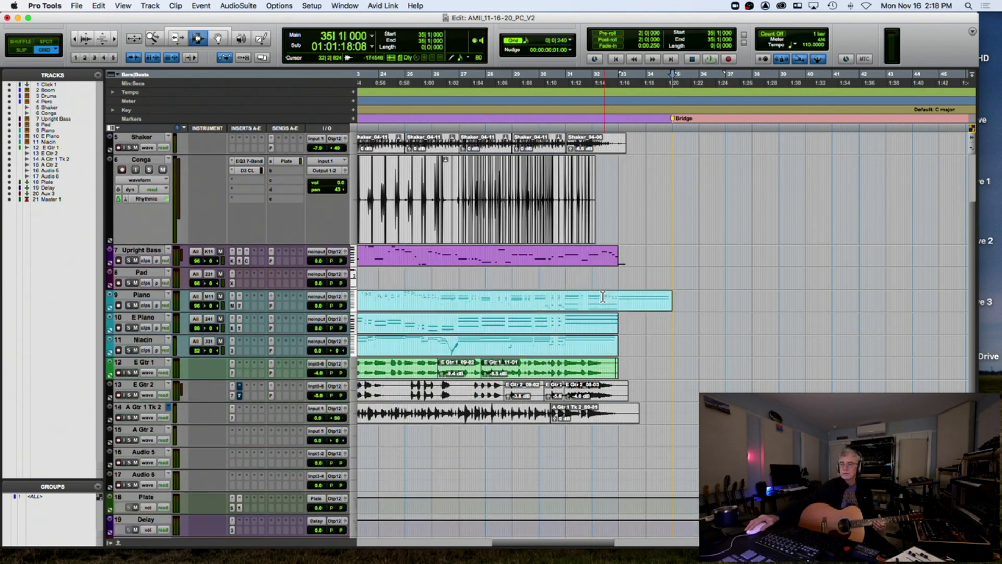
scroll(602, 297, down, 8)
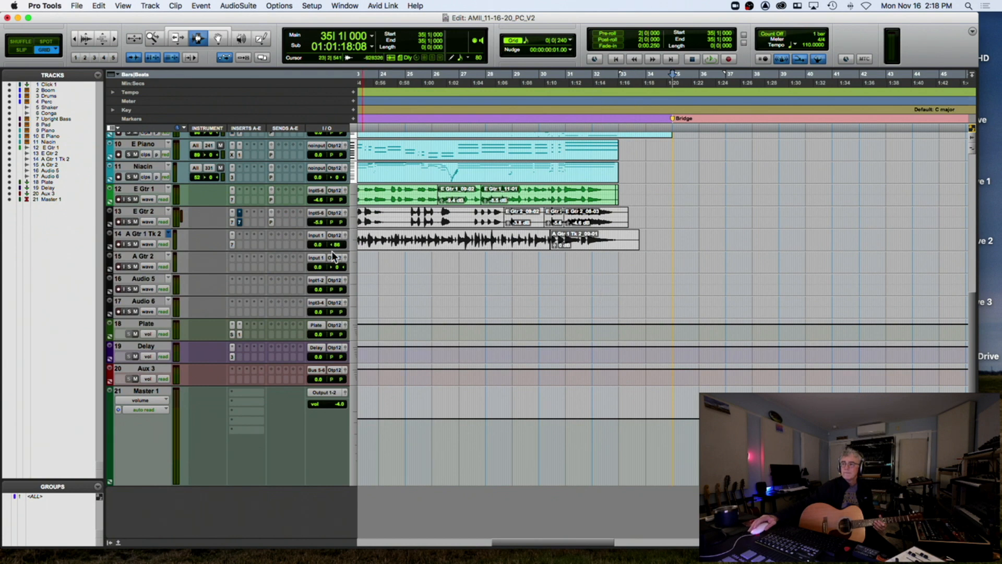
click(119, 266)
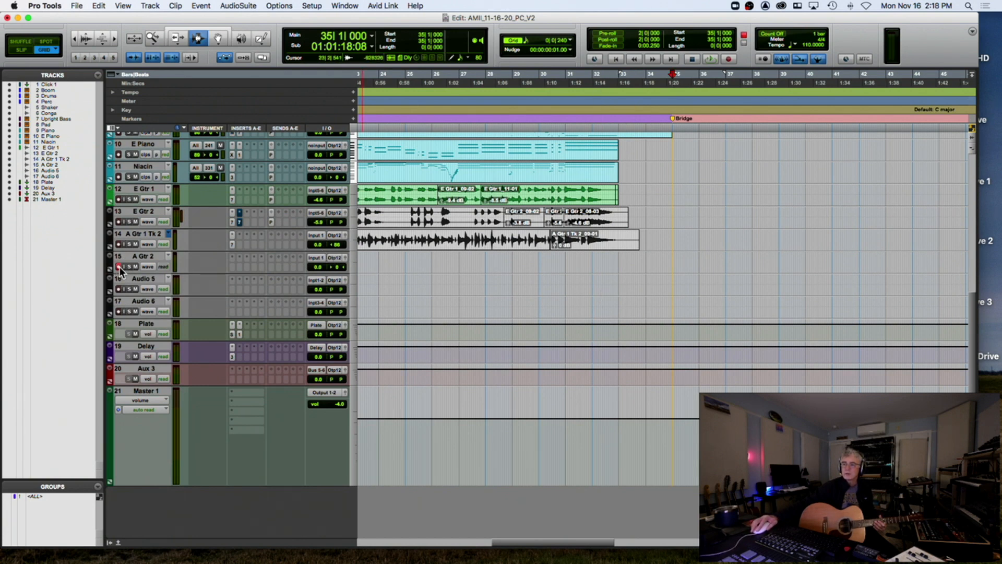
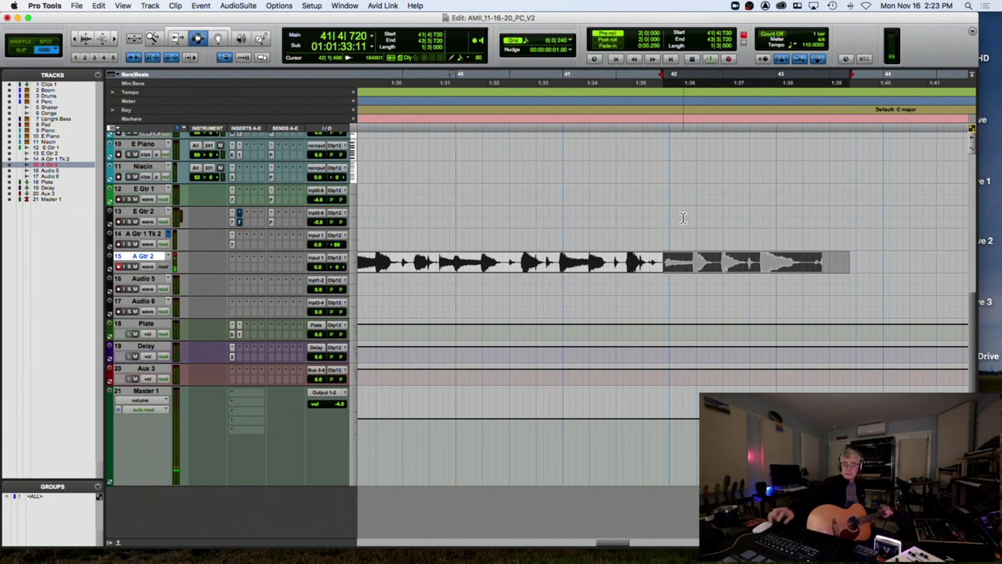
Trim the A Gtr 2 clip end and record a new ending from 41|4|720 with pre-roll
key(BackSpace)
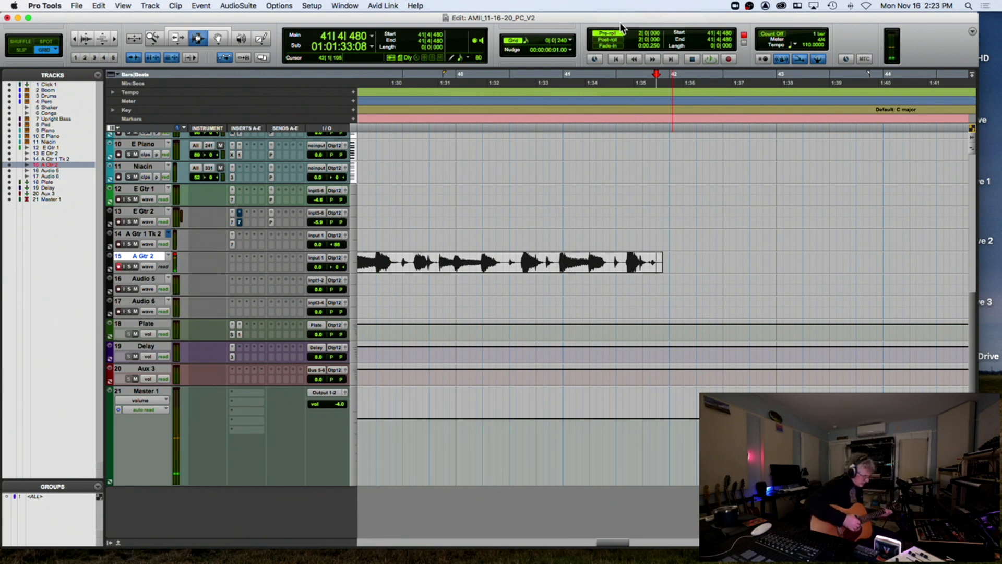
key(super+space)
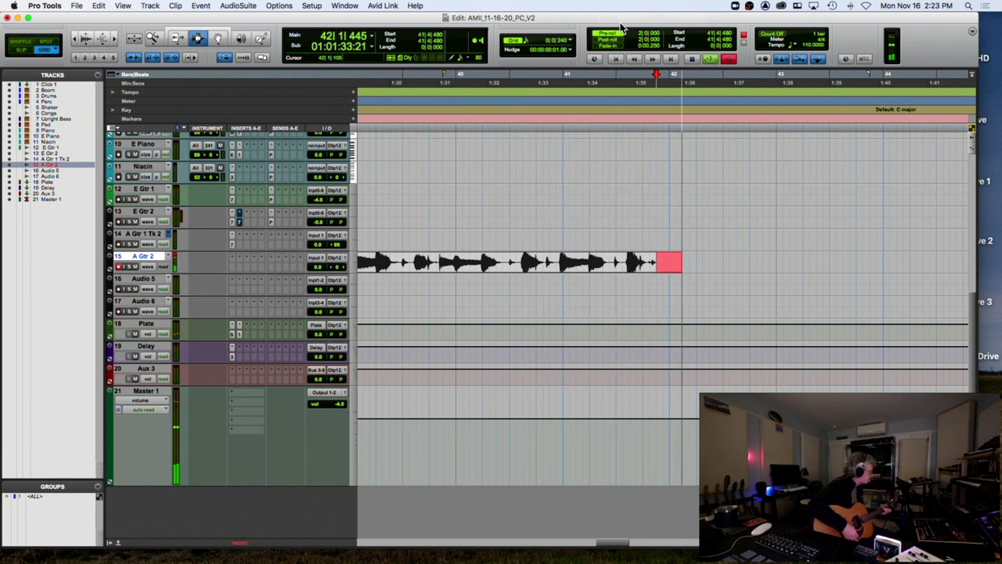
key(space)
key(space)
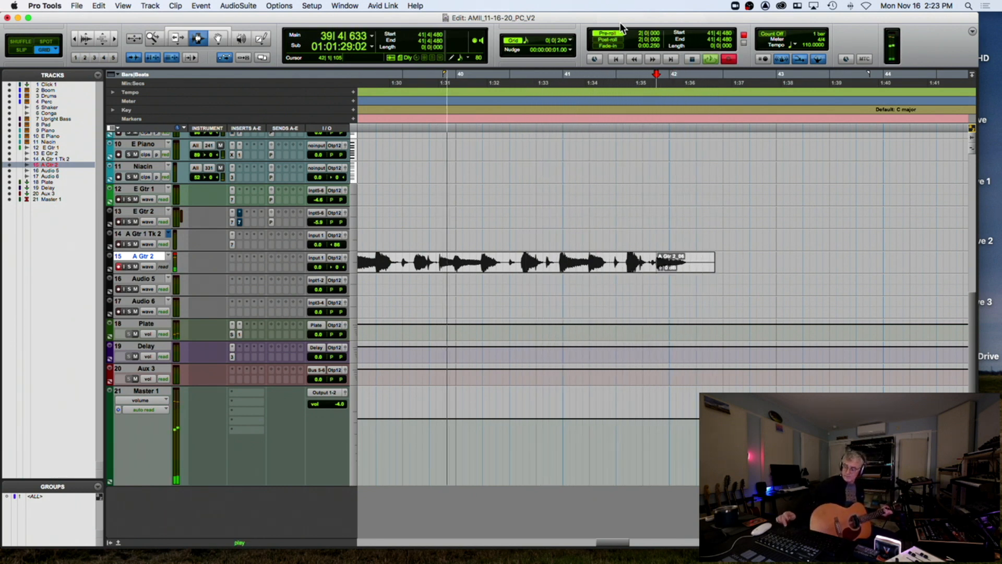
key(space)
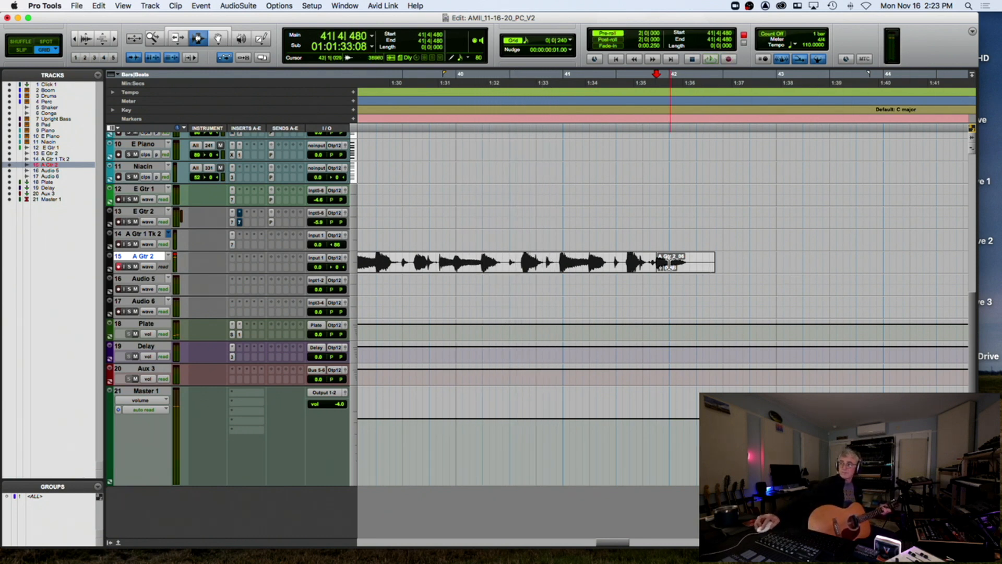
key(super+space)
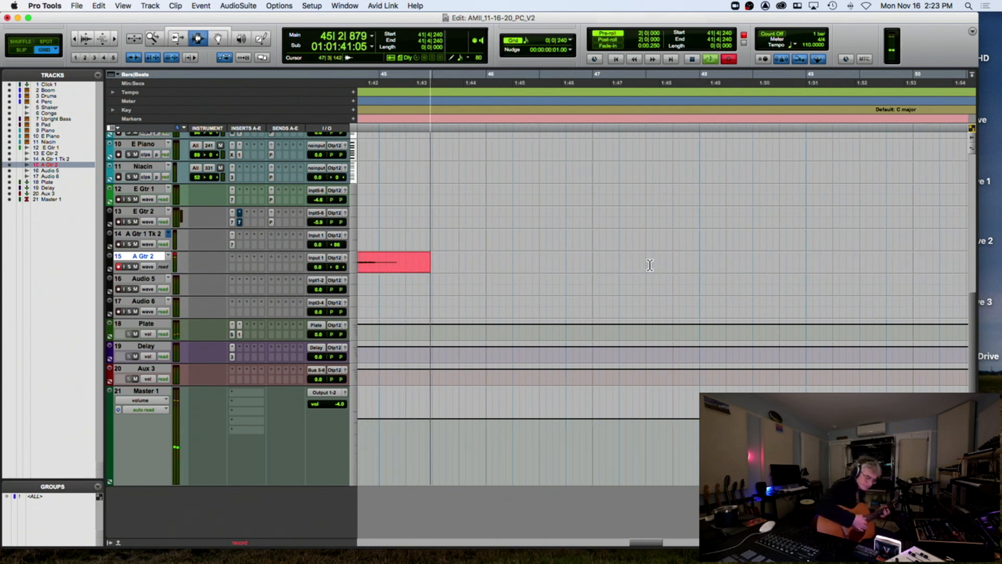
key(space)
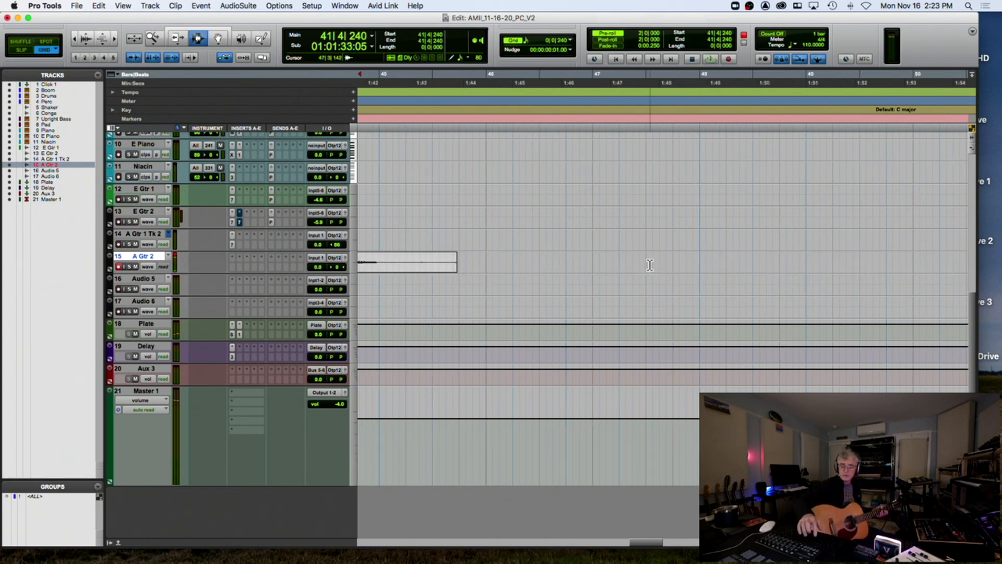
key(r)
key(r)
key(r)
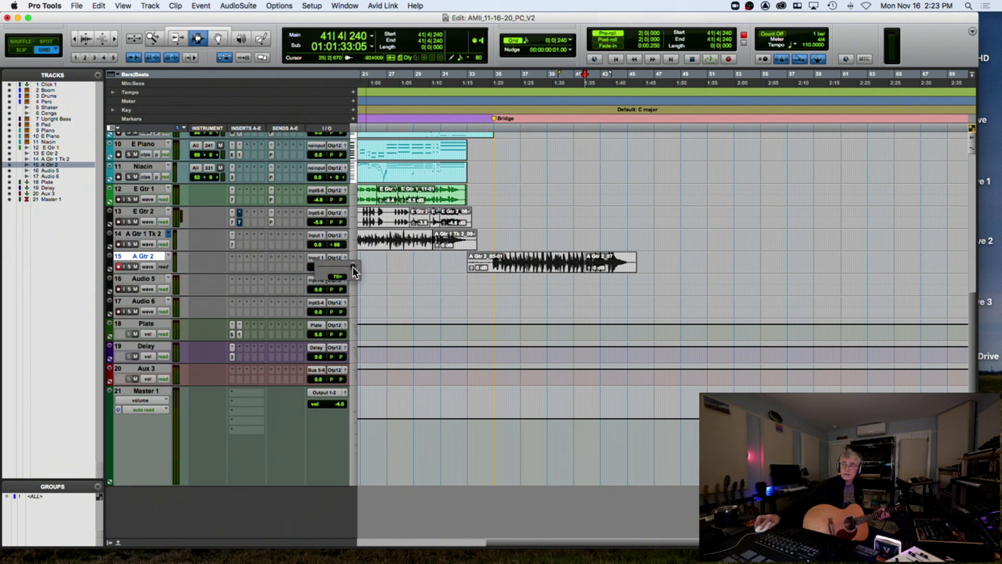
Pan A Gtr 2 to about 86 R and record two bridge passes on A Gtr 1 Tk 2 from bar 33
drag(353, 268, 353, 267)
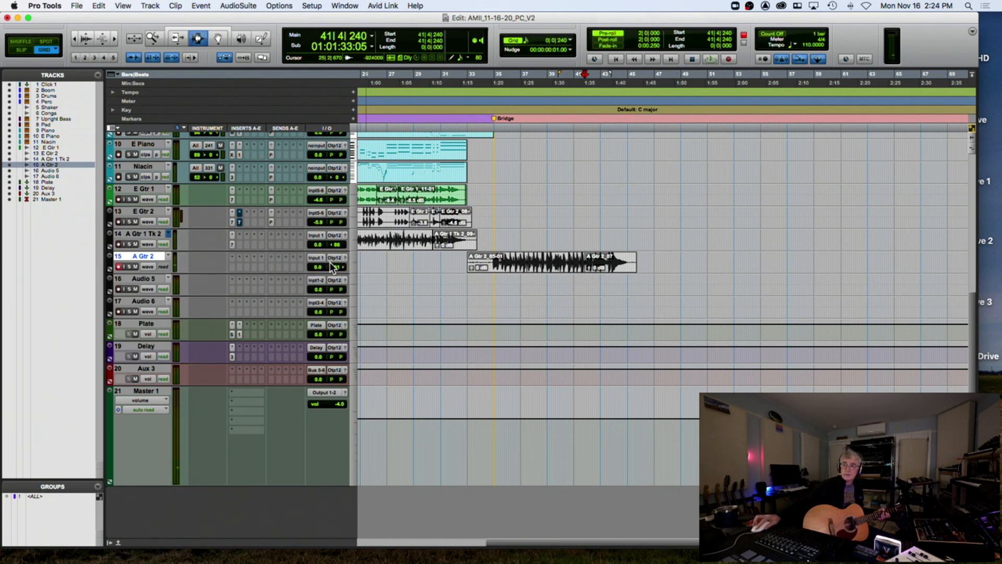
drag(340, 264, 341, 264)
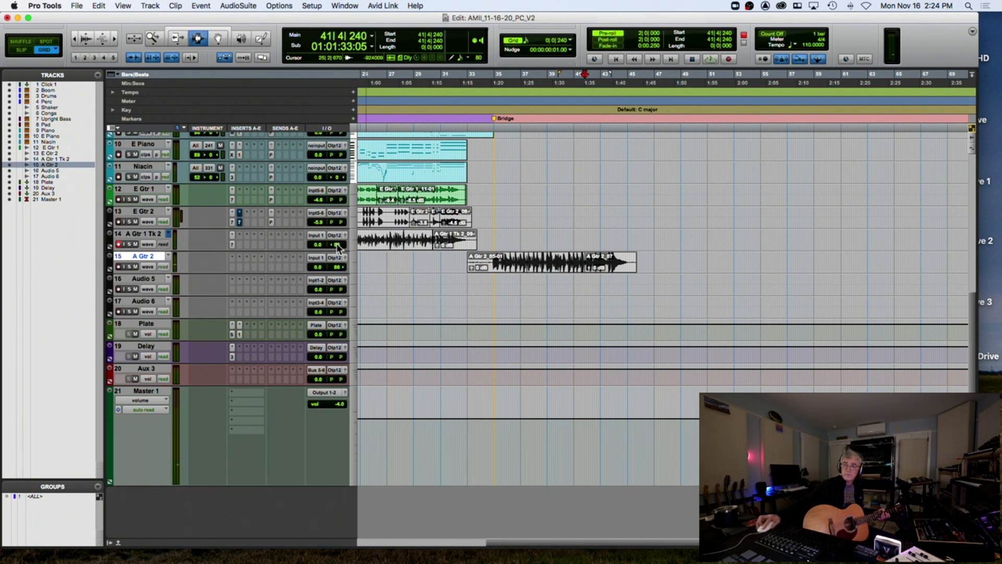
click(467, 241)
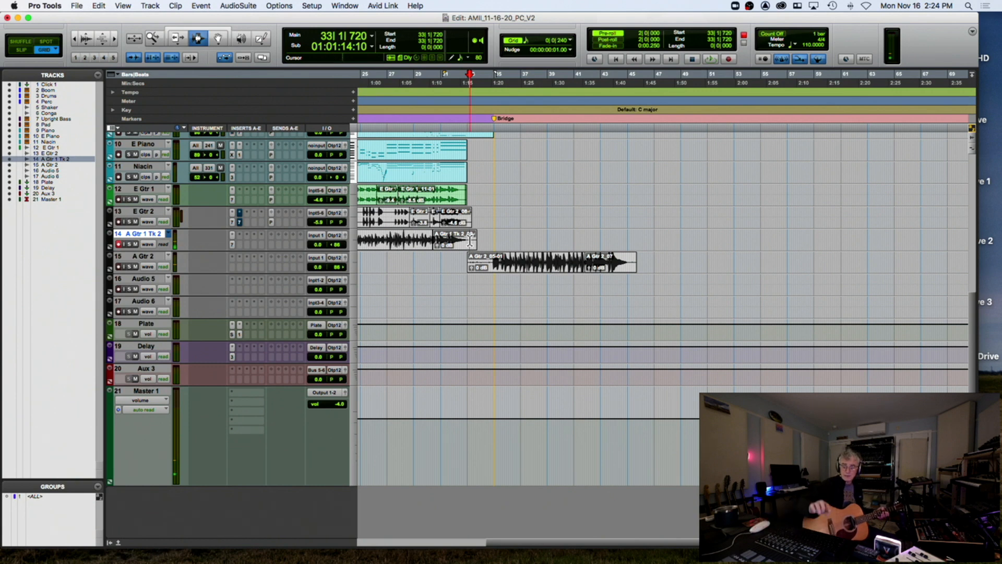
key(super+bracketright)
key(super+bracketright)
key(super+bracketright)
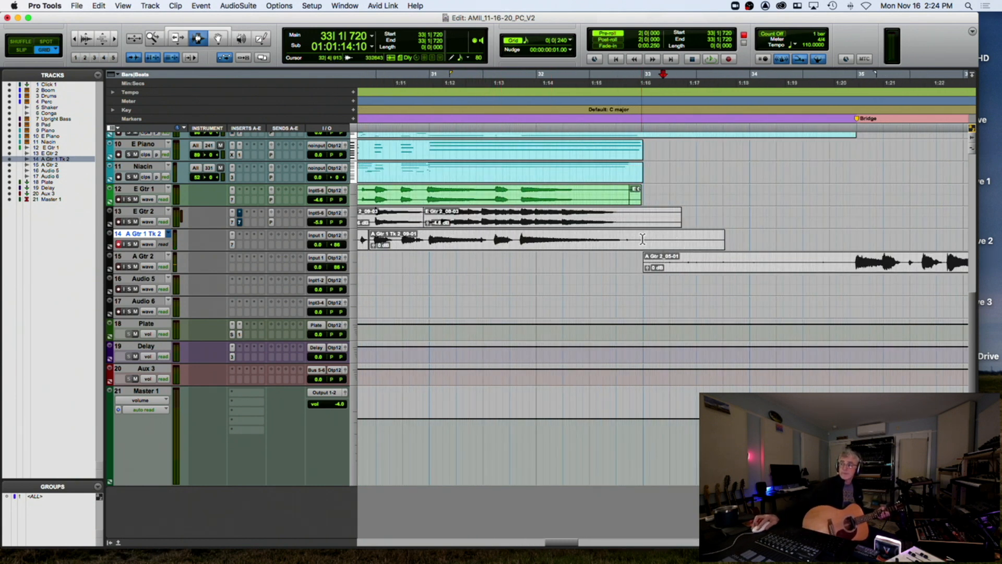
key(space)
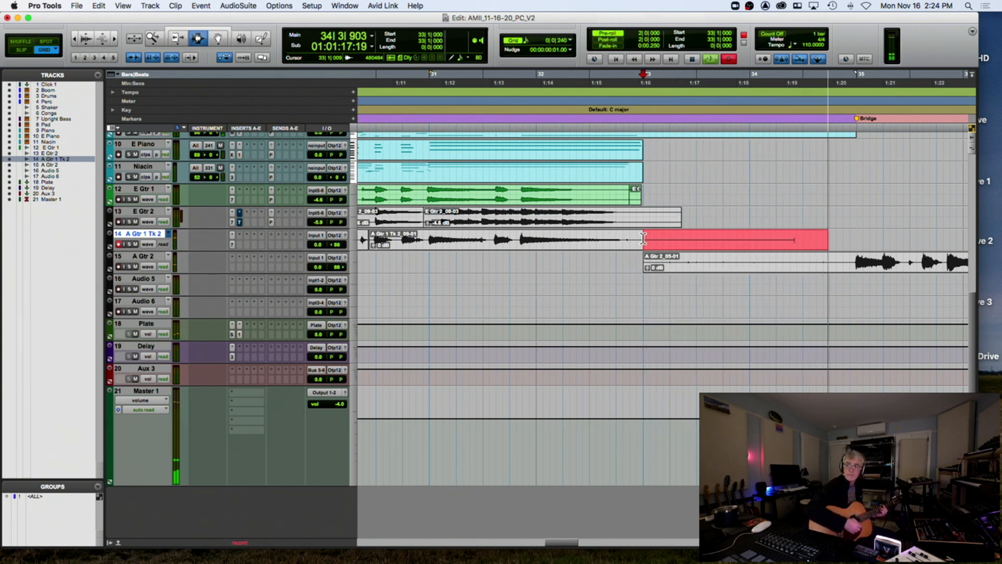
key(space)
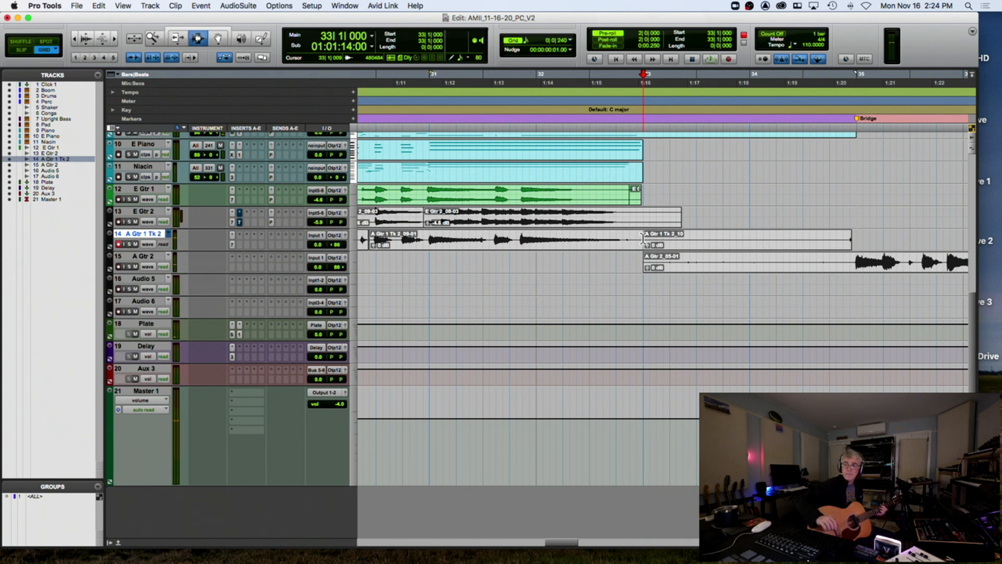
key(super+space)
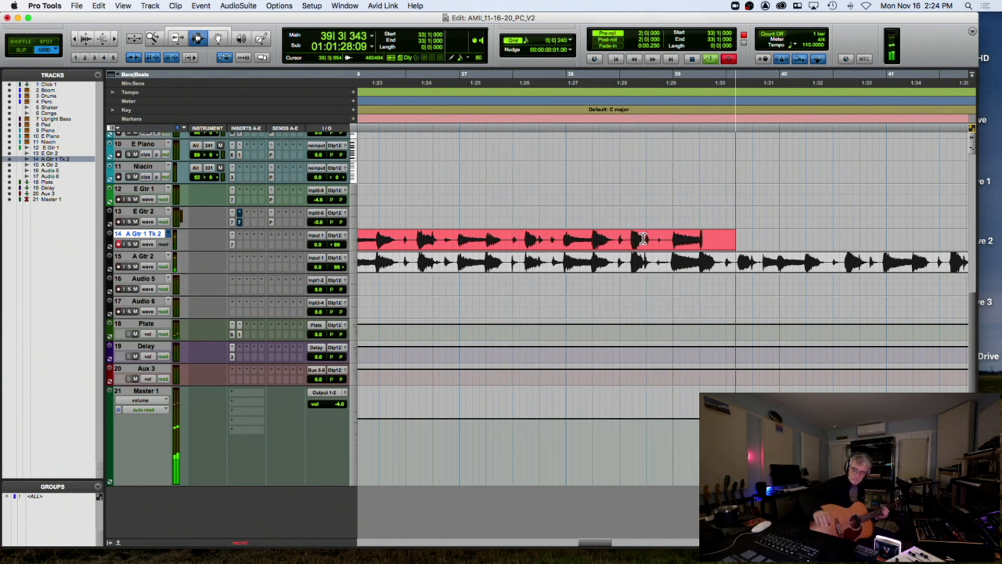
key(space)
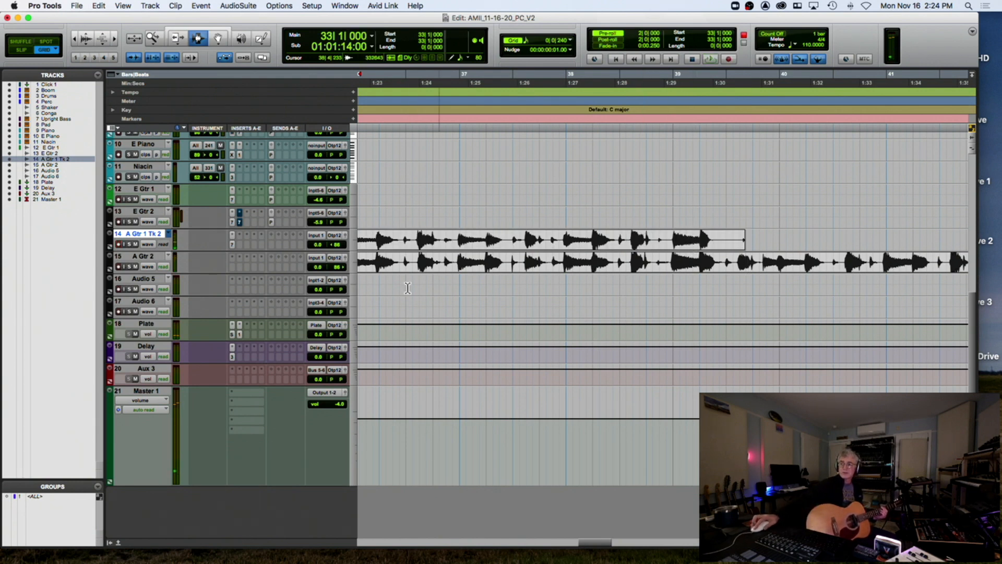
Raise A Gtr 2's fader just above 0 and record an A Gtr 1 Tk 2 take from bar 33 past bar 45
drag(318, 264, 318, 260)
key(space)
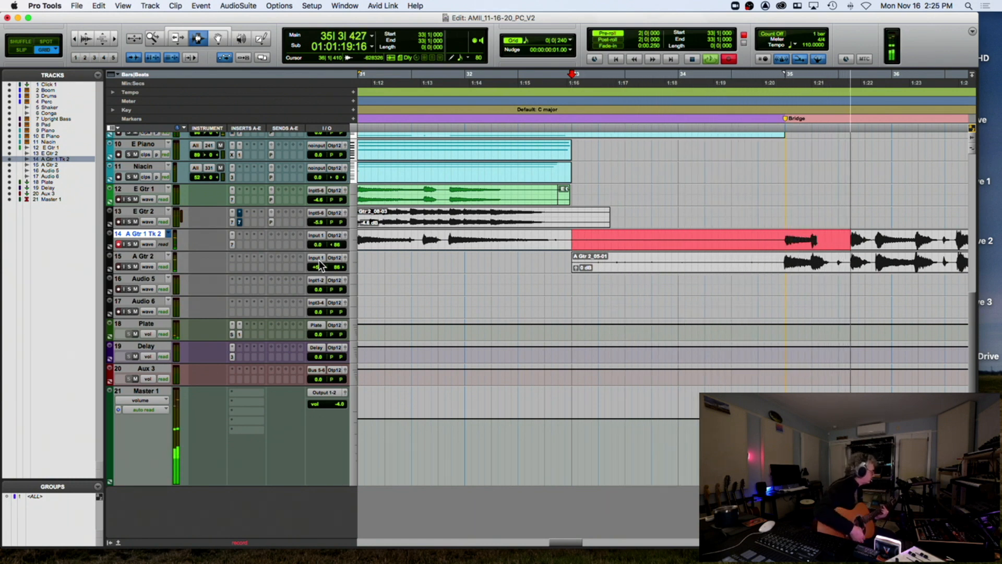
key(space)
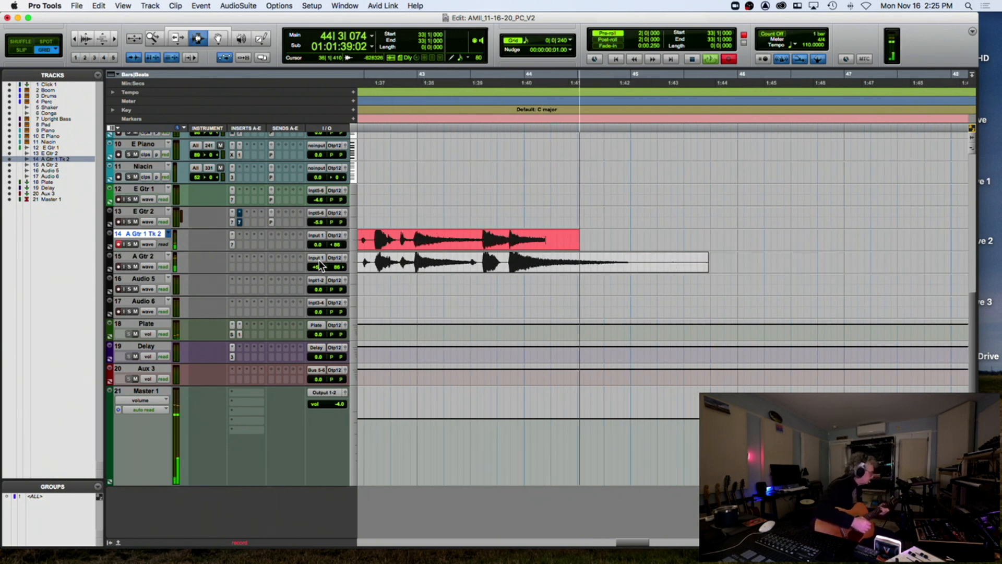
key(space)
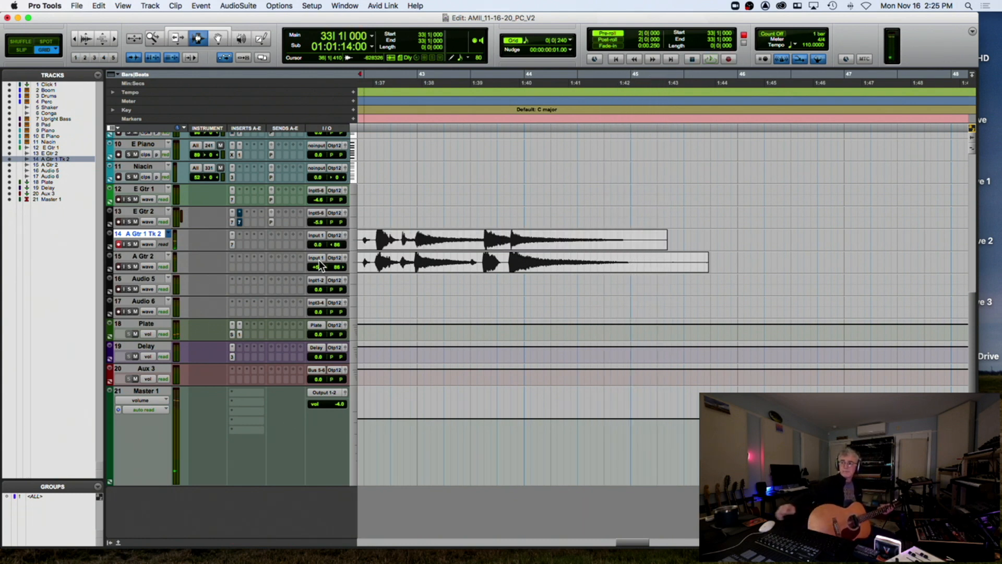
Duplicate track 14's playlist as 'A Gtr 1 Tk 3' and begin recording on it
click(168, 233)
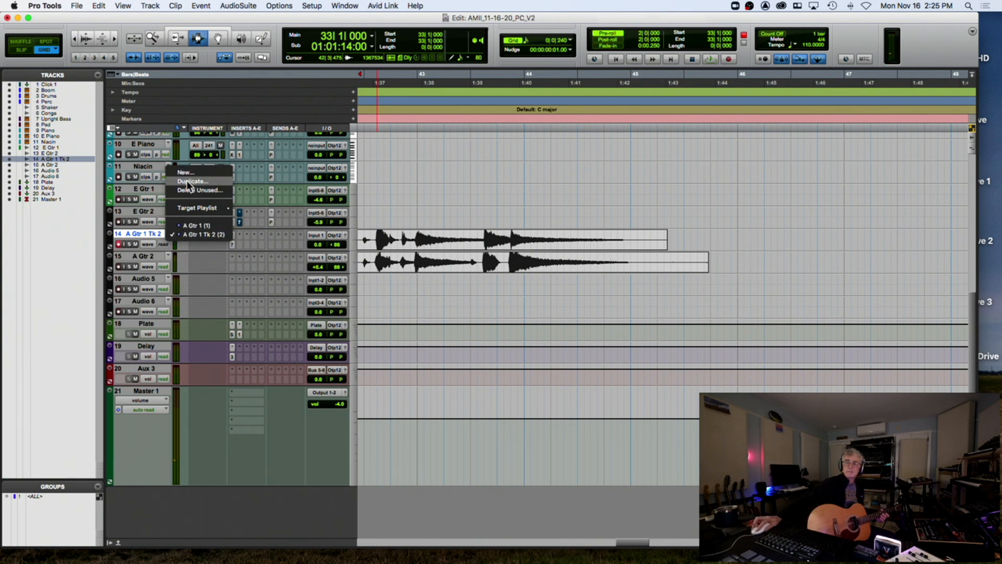
click(154, 231)
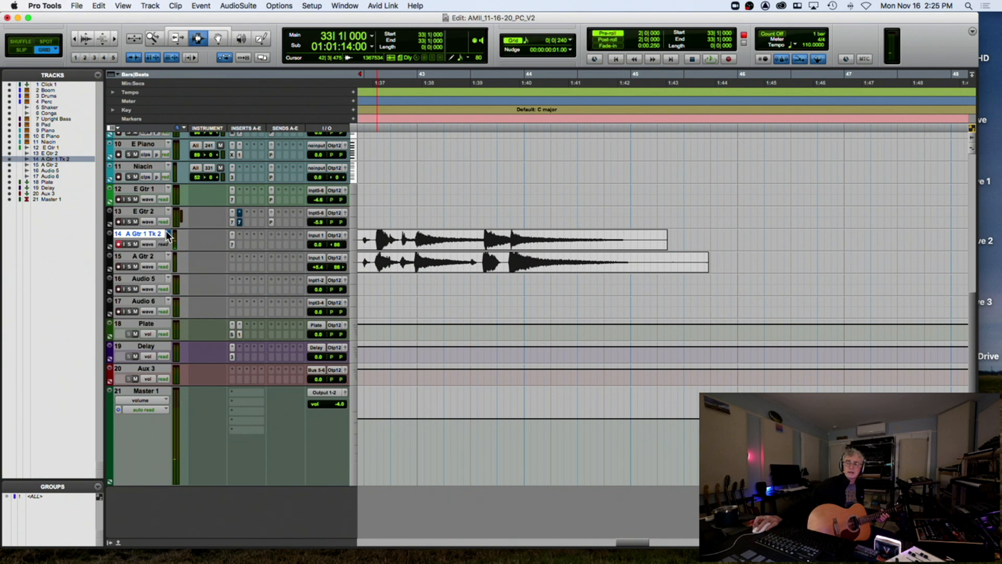
click(168, 233)
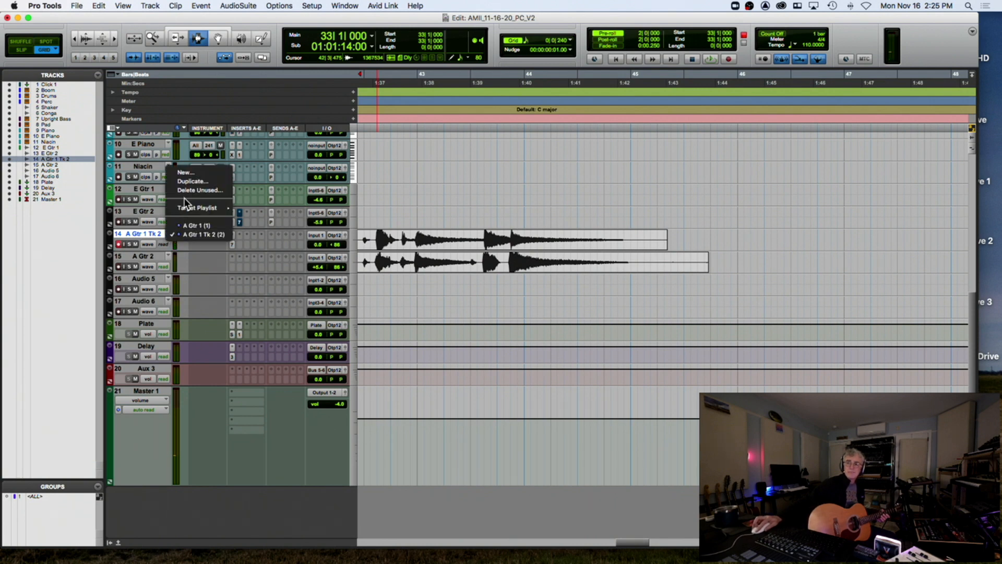
click(192, 181)
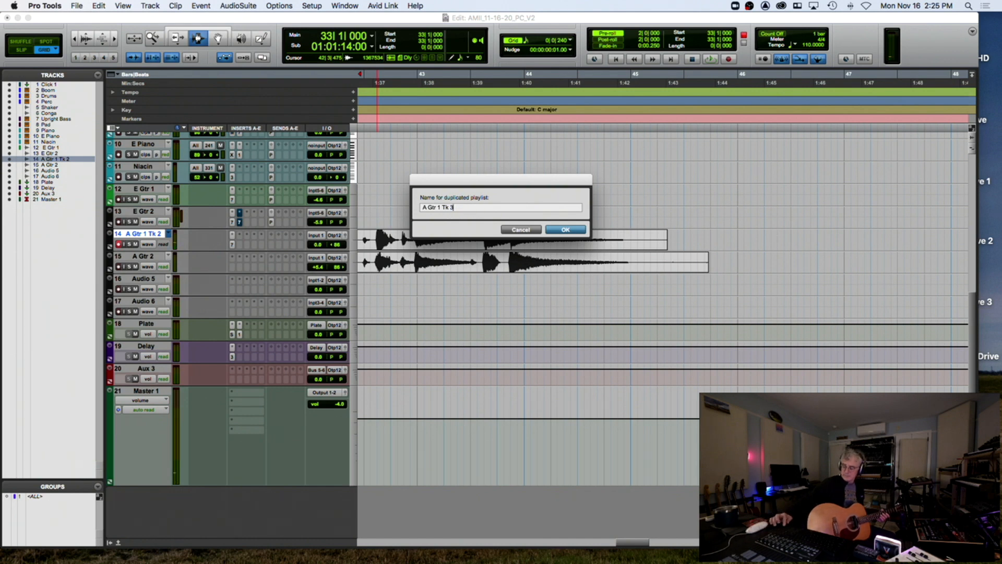
key(Return)
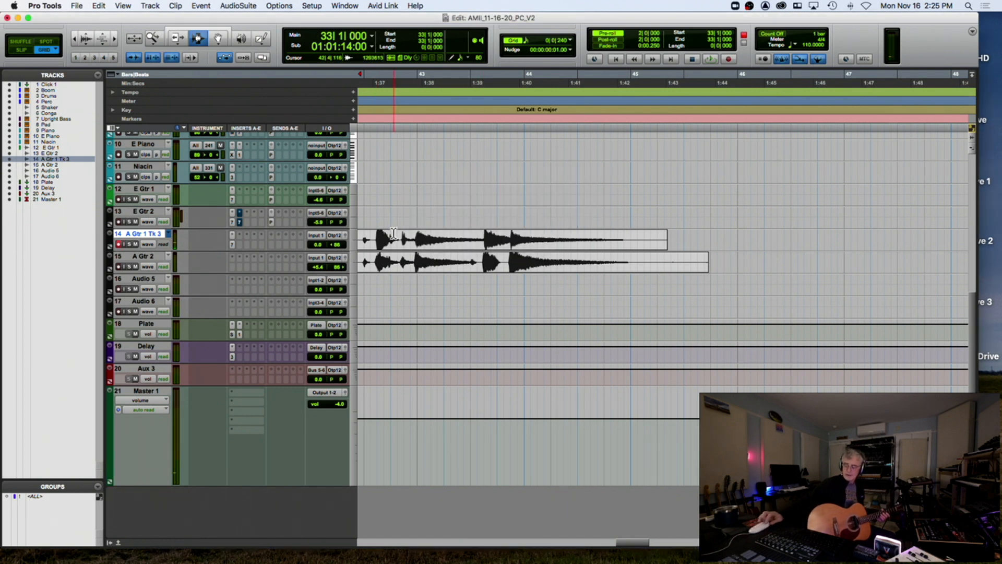
key(super+space)
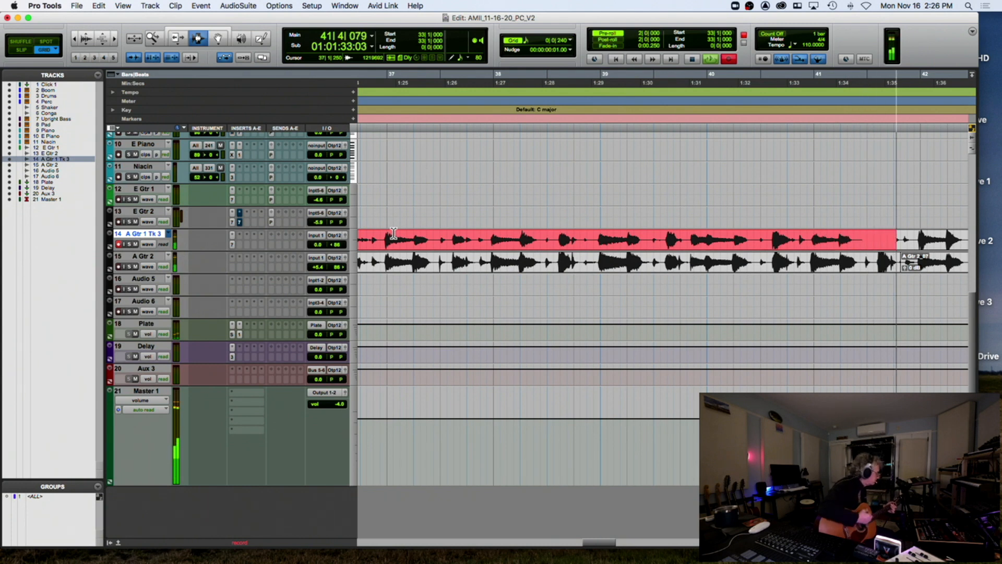
Finish the A Gtr 1 Tk 3 bridge take, then punch in a new ending from 41|4|240
key(space)
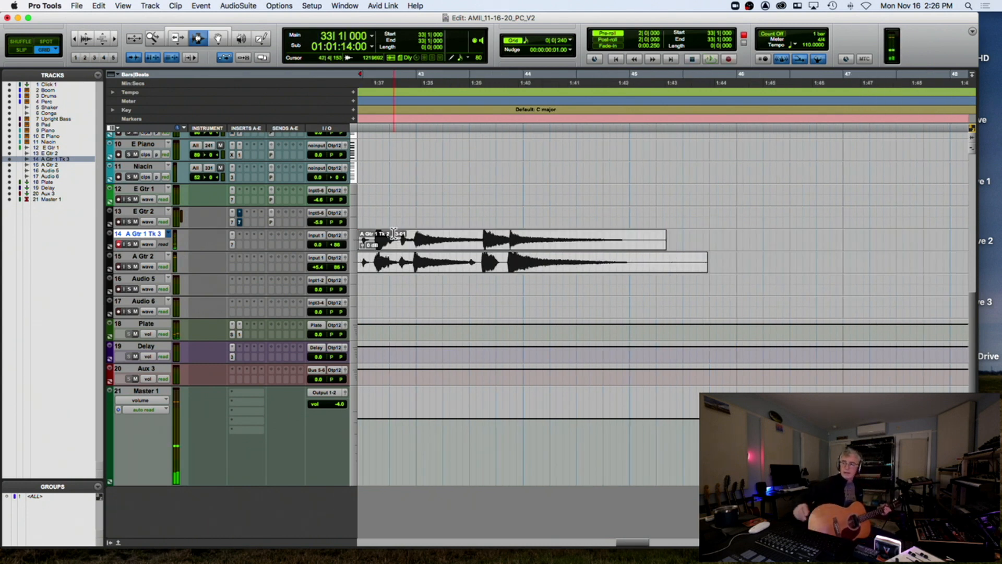
scroll(394, 233, left, 5)
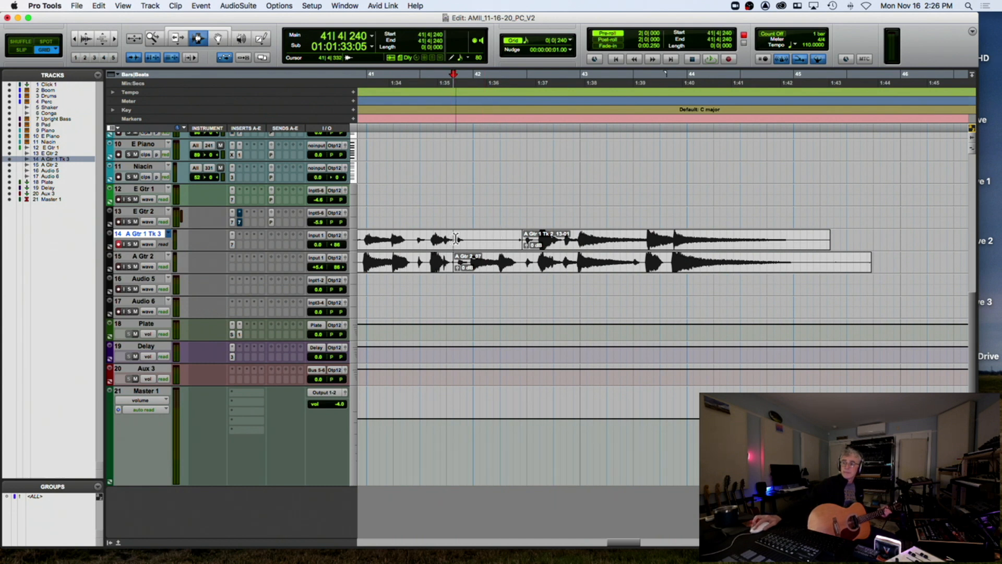
key(super+space)
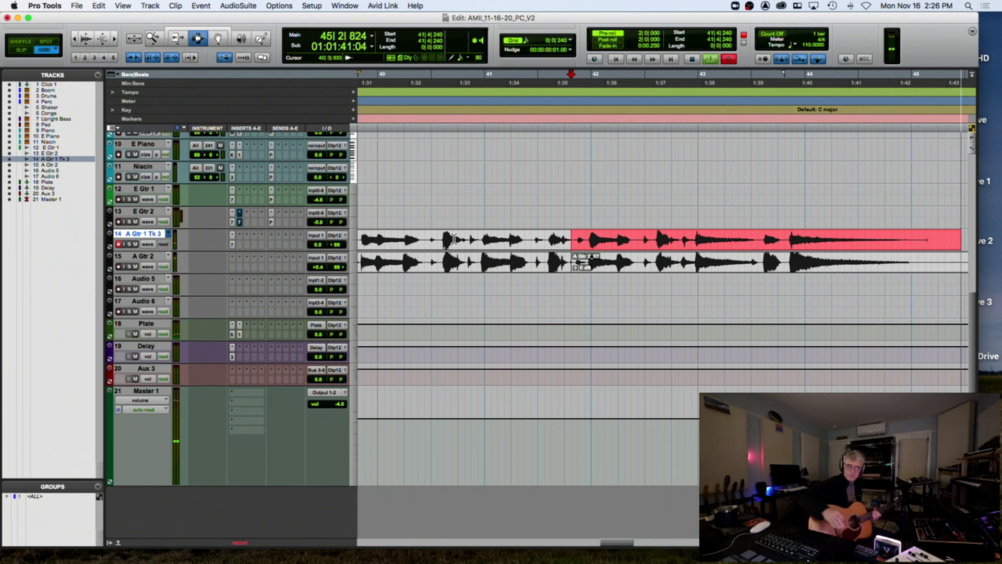
key(space)
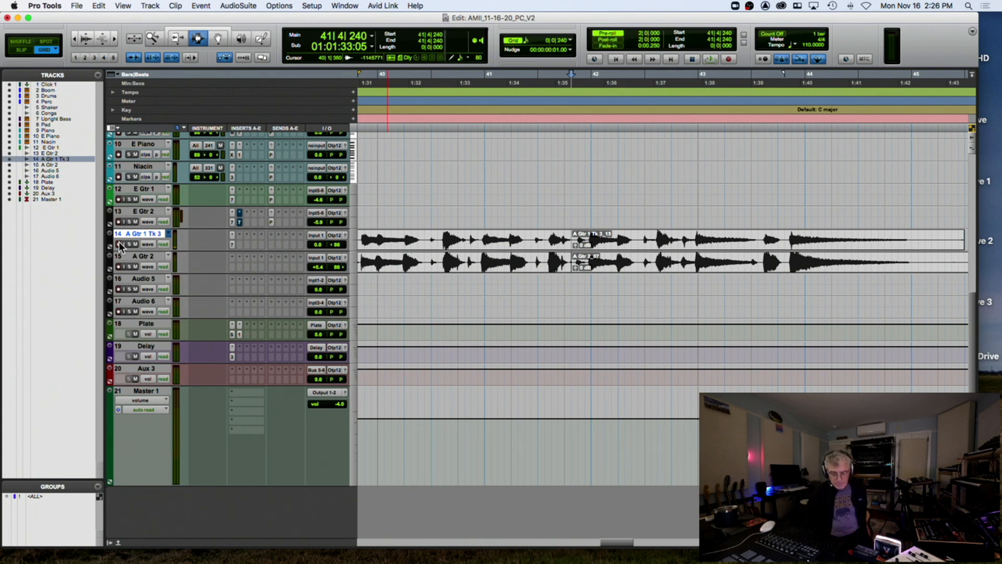
key(r)
key(r)
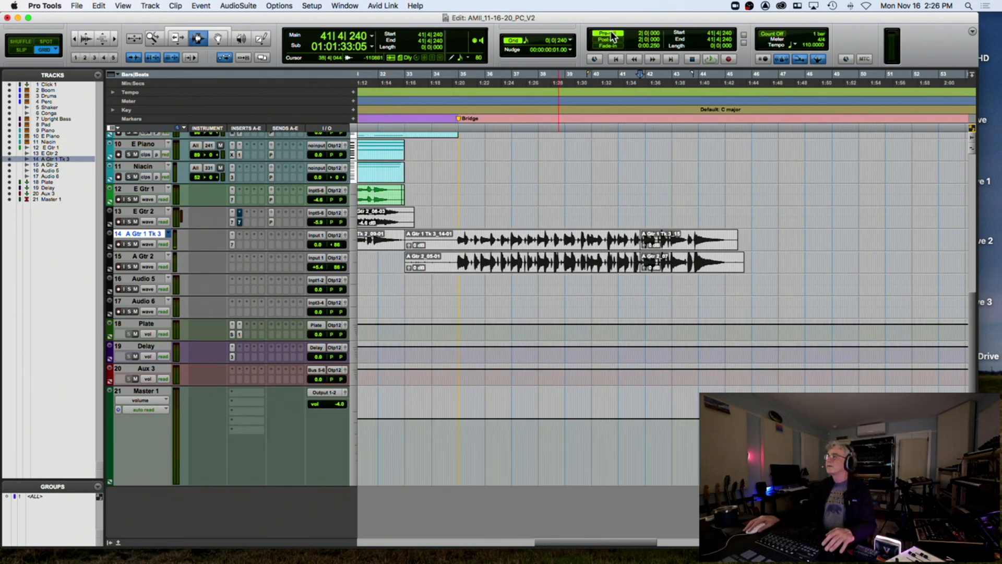
Play the guitar takes from 34|4 into the bridge, then place the start point at bar 35 on Boom
click(451, 243)
key(space)
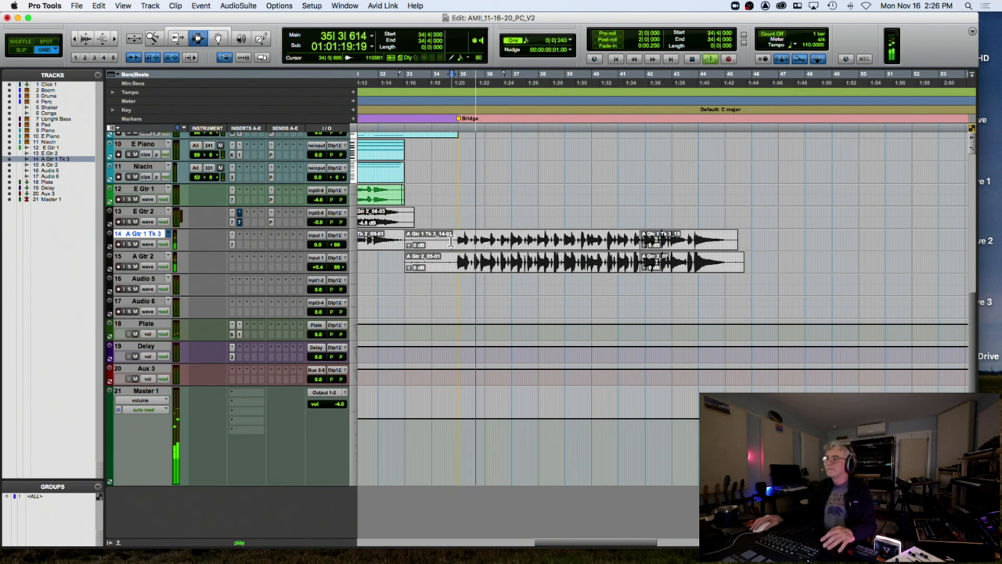
key(t)
key(t)
scroll(484, 229, up, 5)
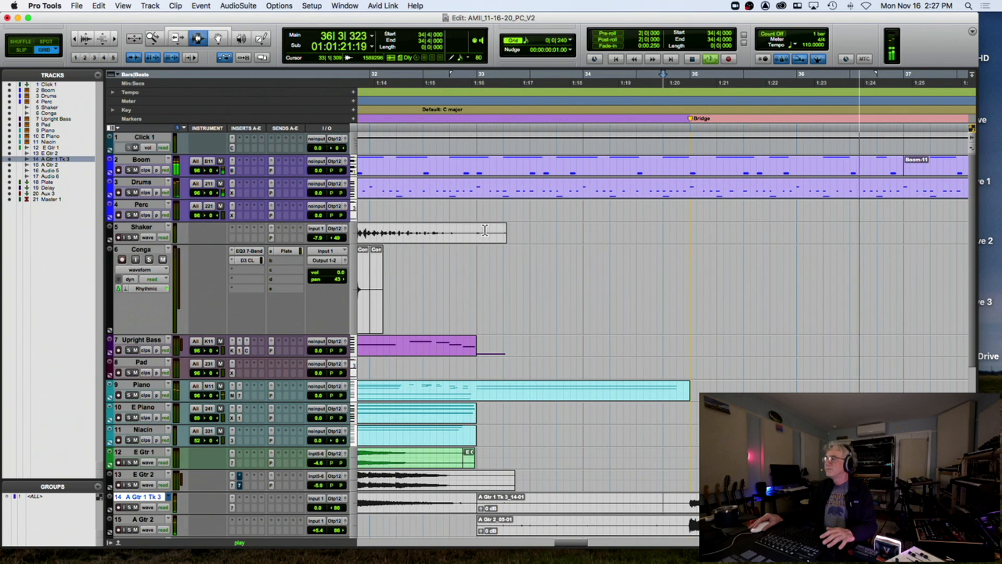
key(r)
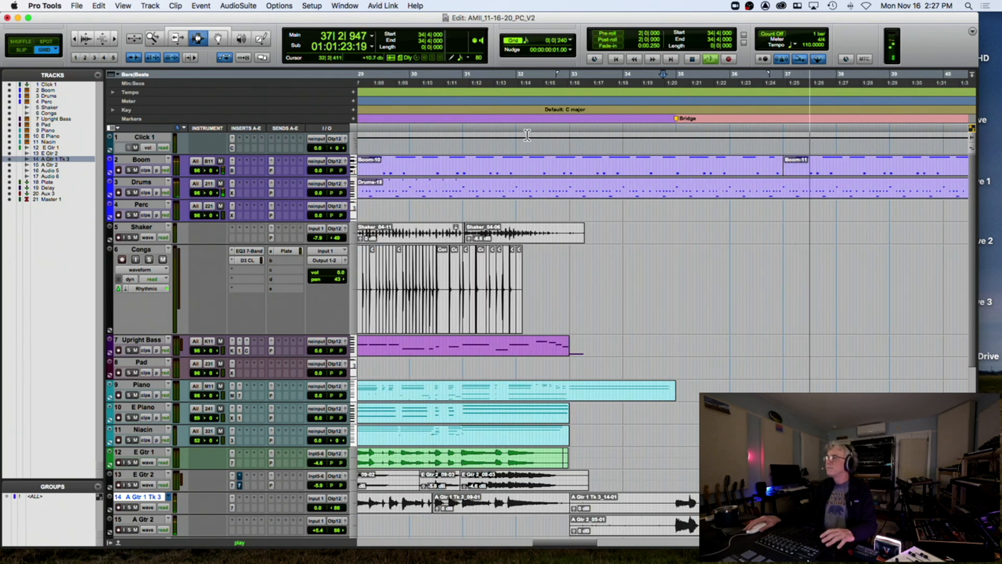
click(218, 39)
scroll(640, 176, right, 5)
click(197, 38)
key(space)
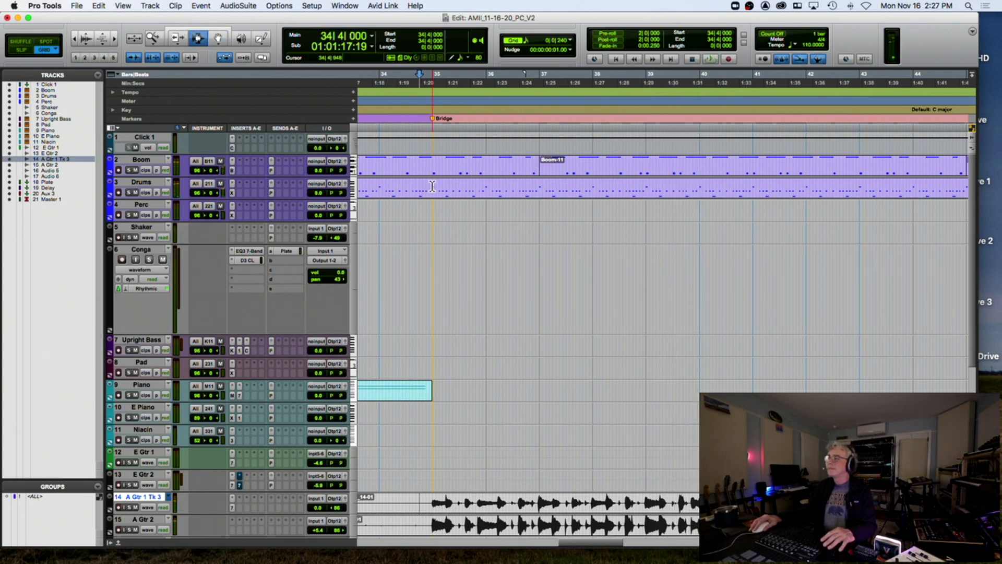
click(433, 169)
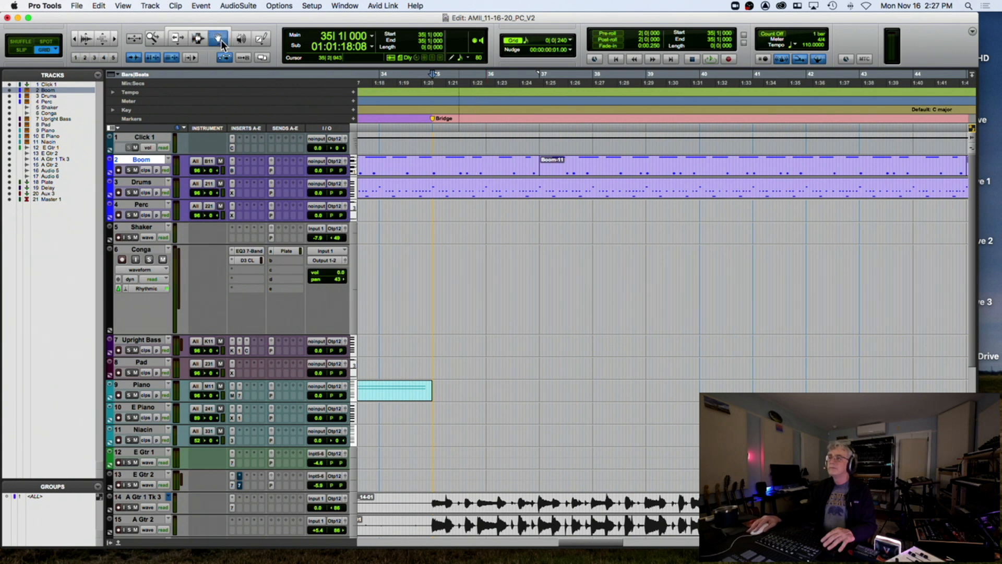
Open the Boom clip in the MIDI editor, play from bar 29, and overlay the Drums notes
double_click(461, 168)
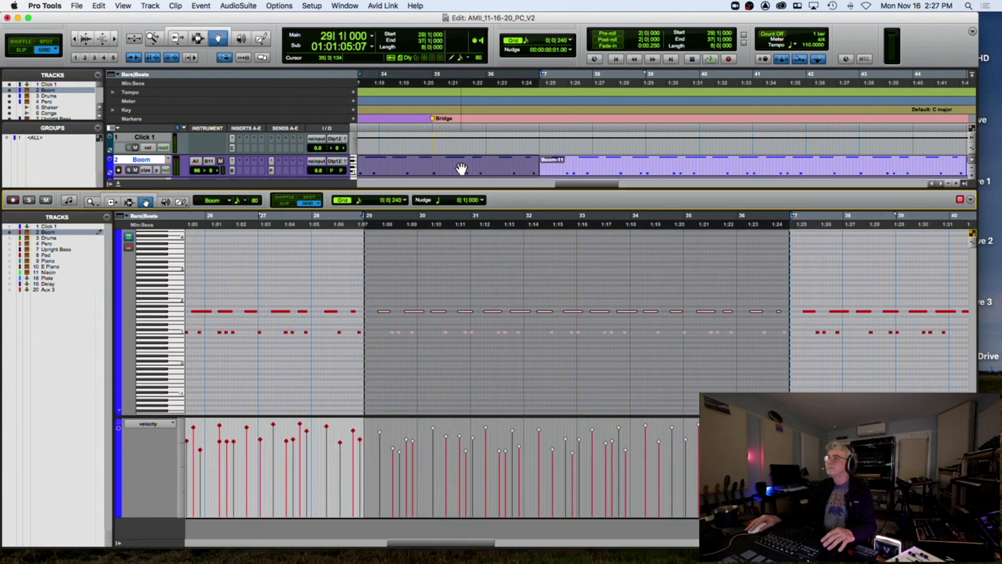
click(414, 226)
key(space)
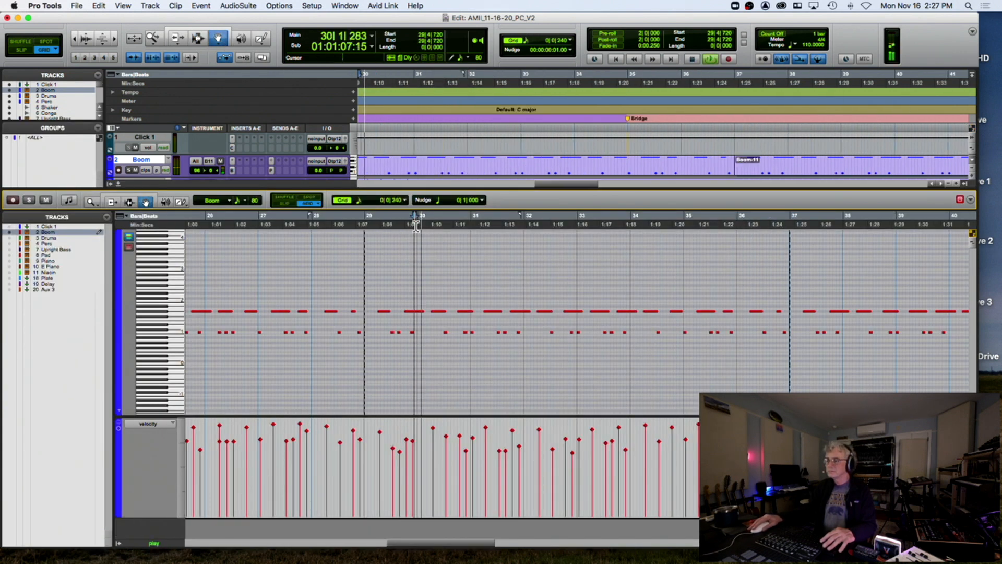
click(471, 228)
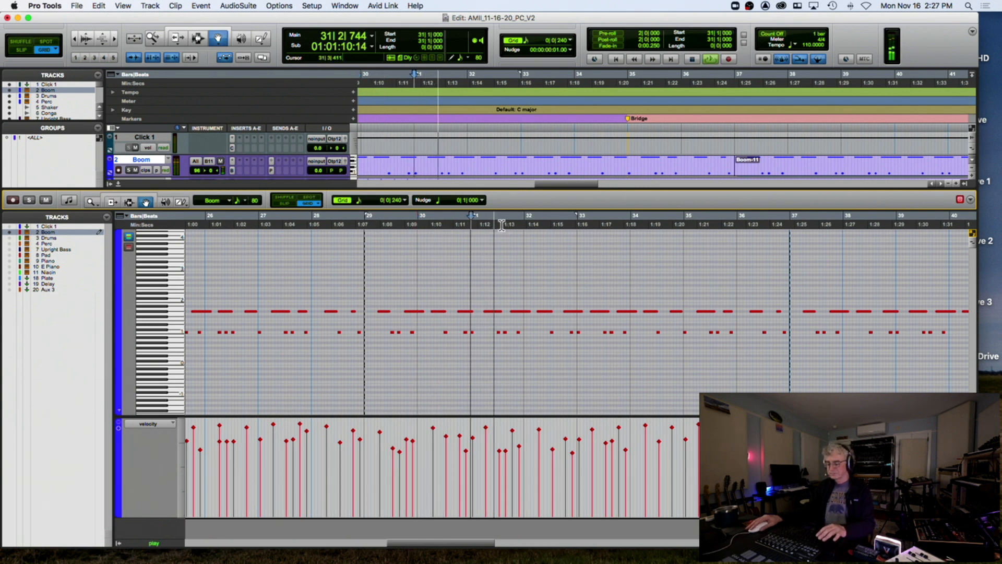
key(t)
key(t)
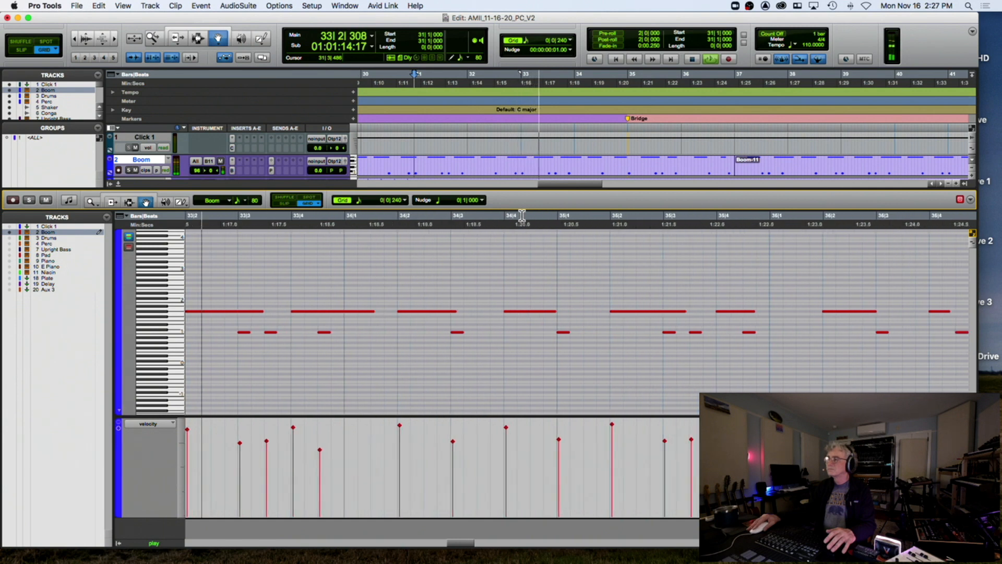
key(r)
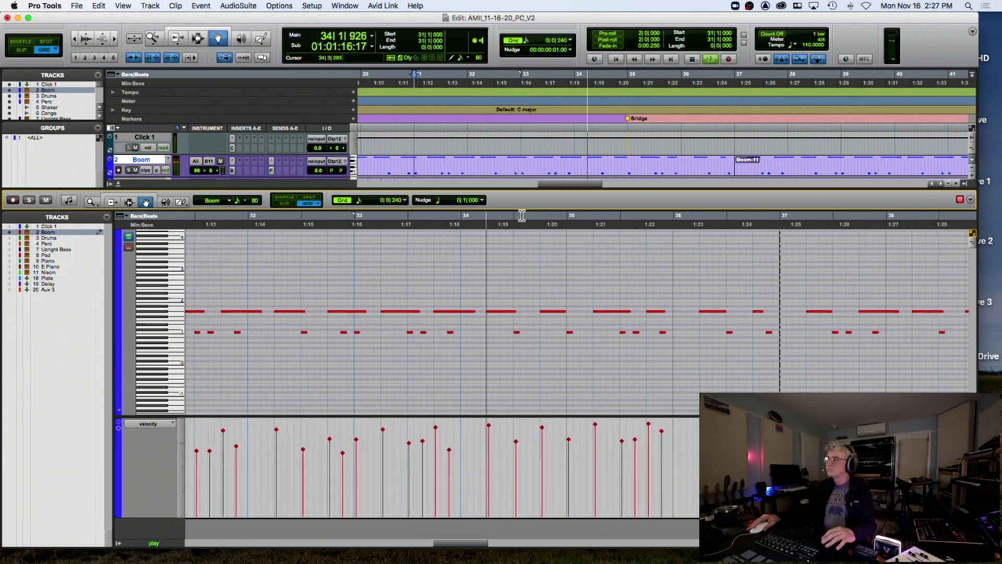
click(9, 238)
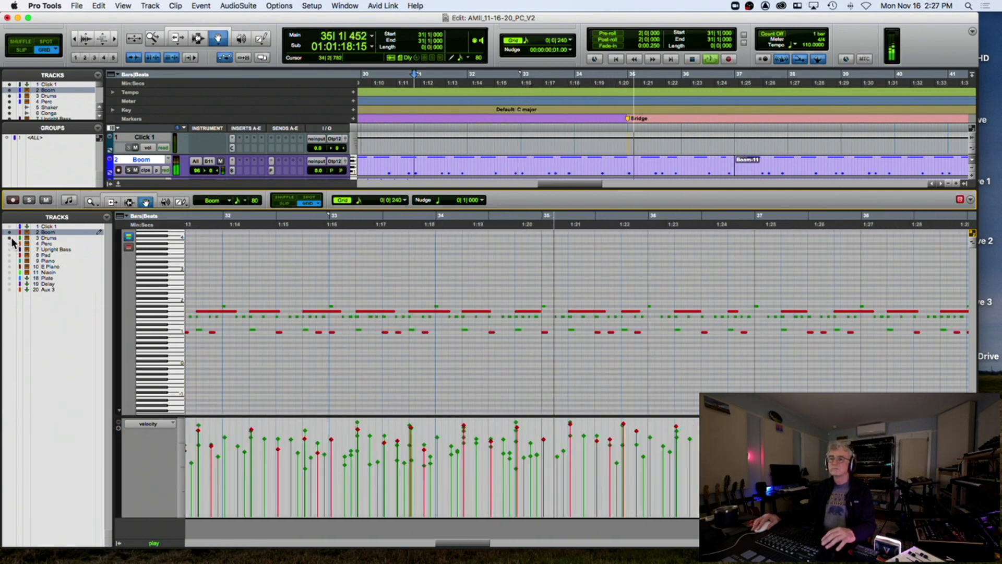
key(space)
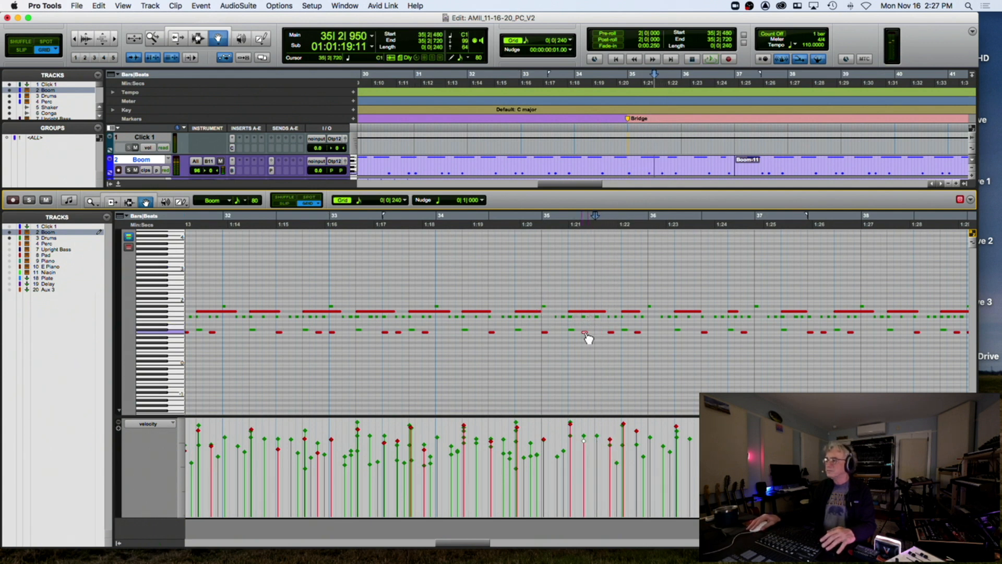
Audition bar 35 and move a Drums note one grid step earlier
click(571, 332)
click(540, 233)
key(space)
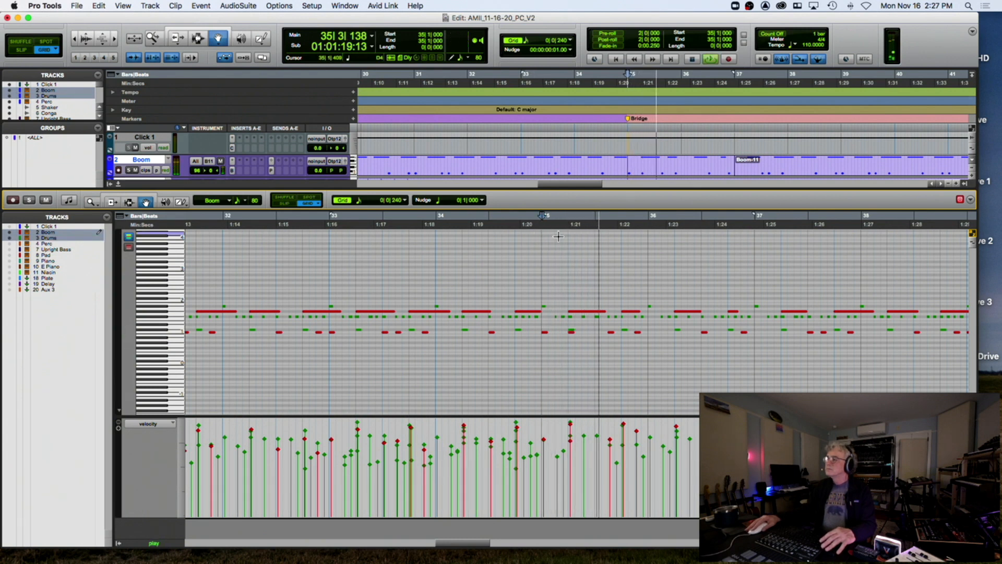
key(space)
drag(572, 330, 565, 330)
click(542, 226)
key(space)
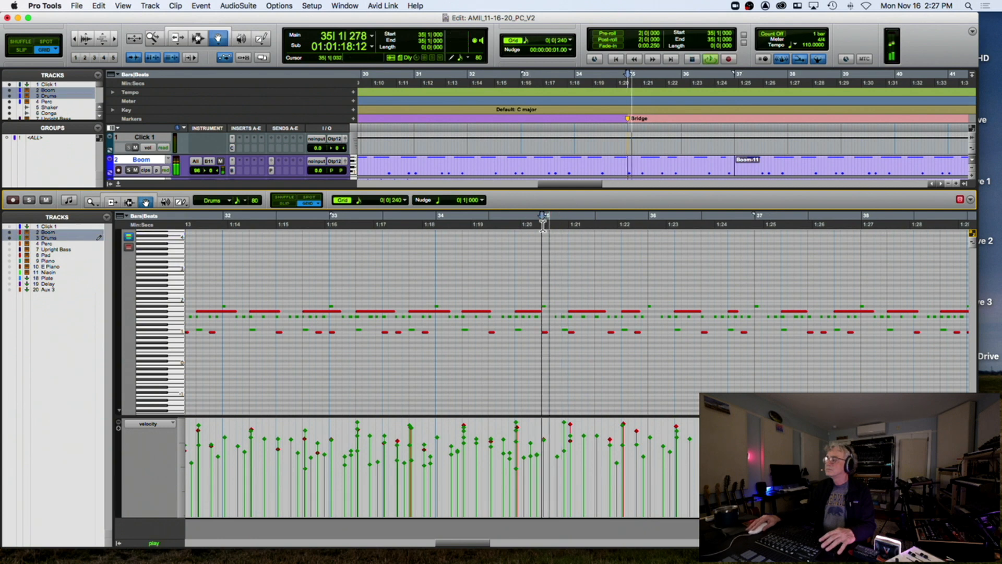
key(space)
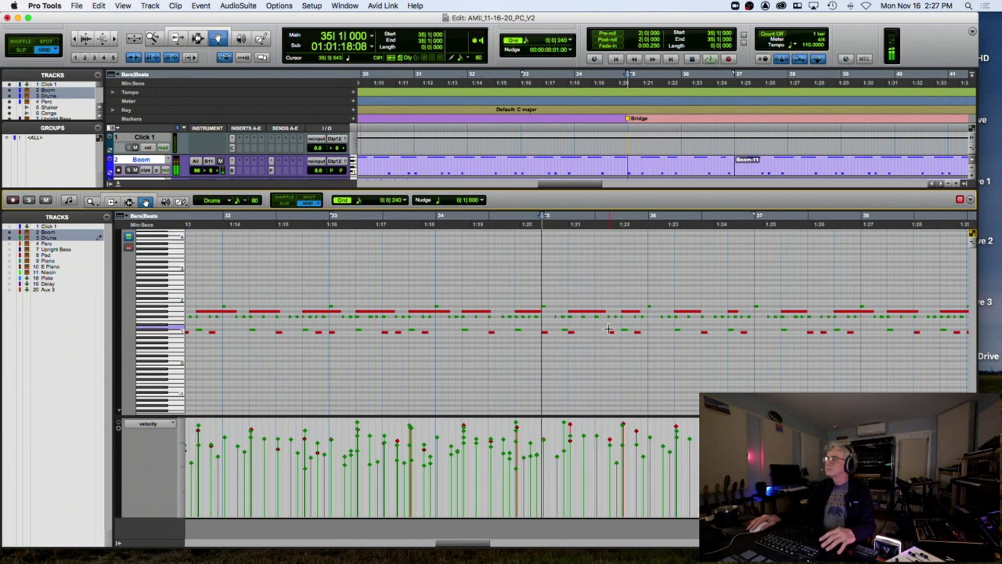
Try the Boom note near 35|2 one grid step earlier, then return it to its original spot
click(558, 326)
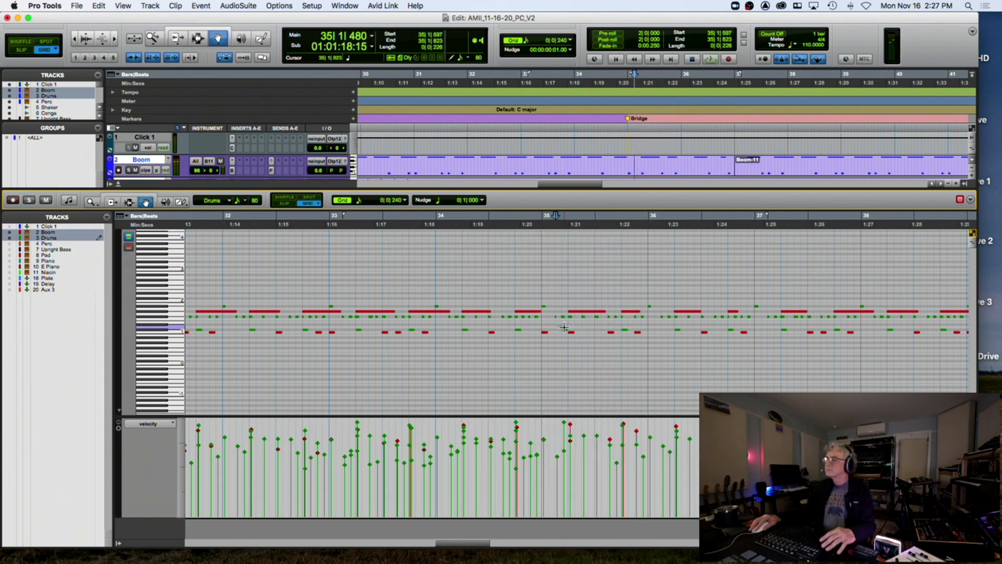
click(577, 332)
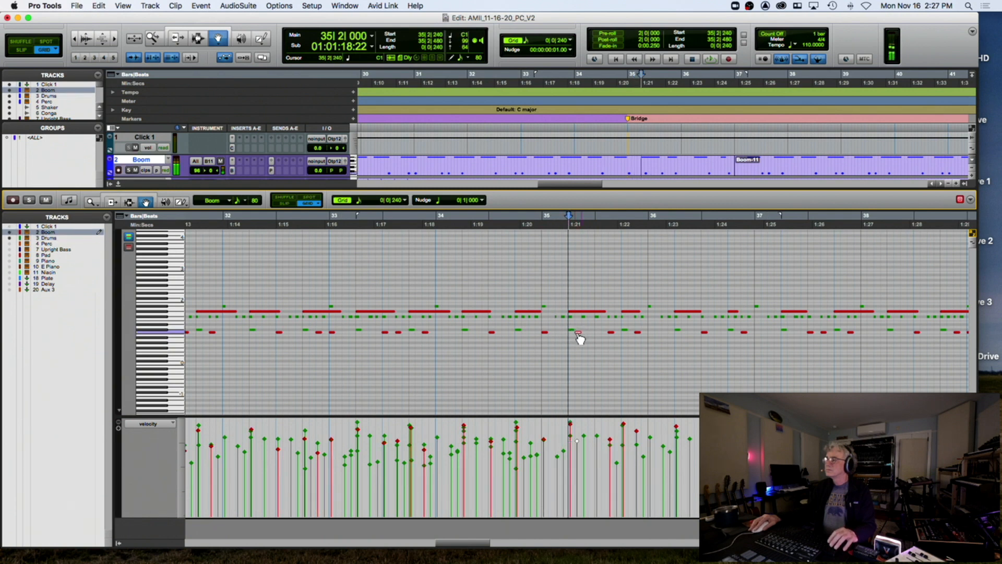
drag(585, 338, 578, 338)
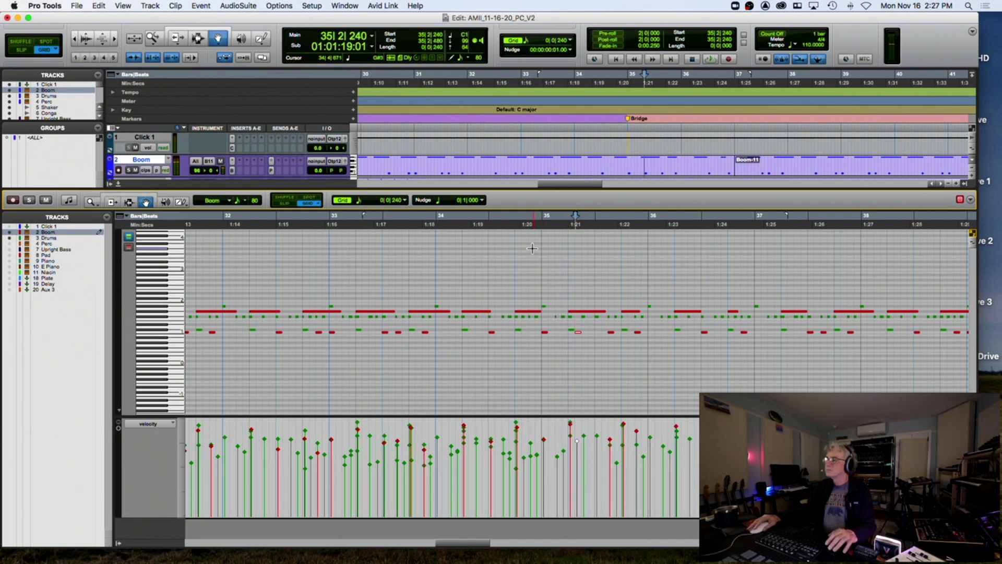
click(541, 224)
key(space)
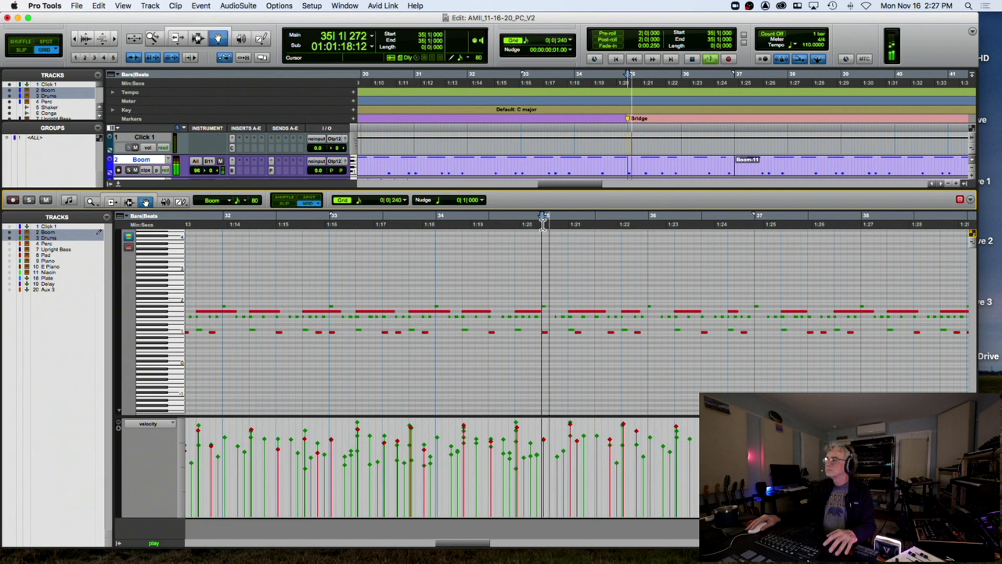
key(space)
drag(579, 334, 585, 335)
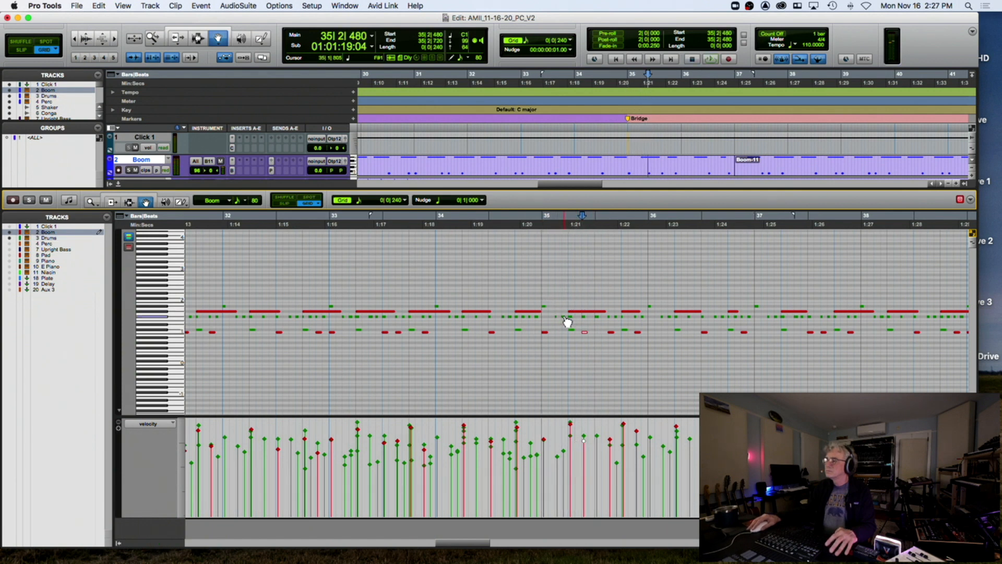
Shift a Drums note later within bar 35 and audition from bar 35
drag(572, 316, 713, 320)
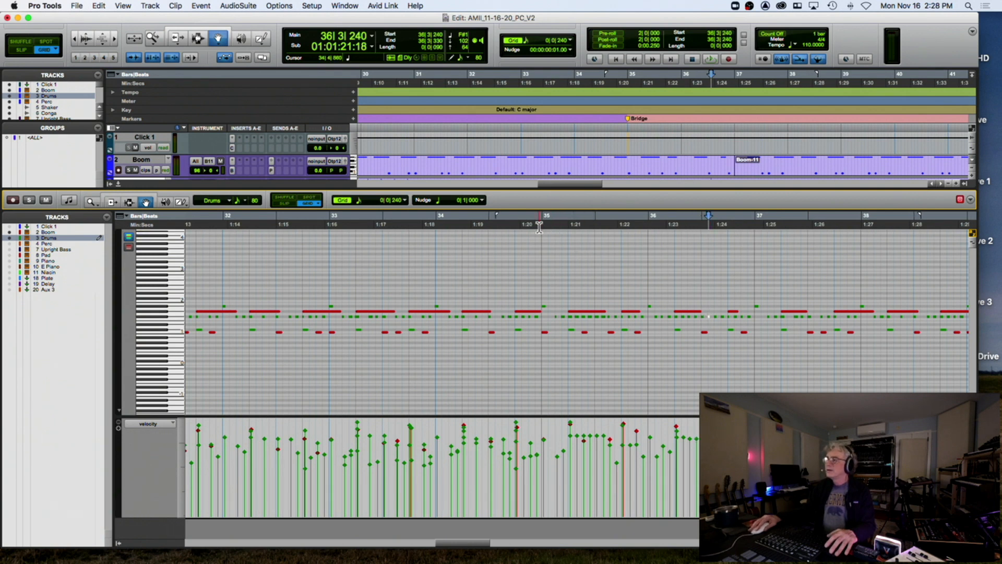
click(540, 226)
key(space)
key(t)
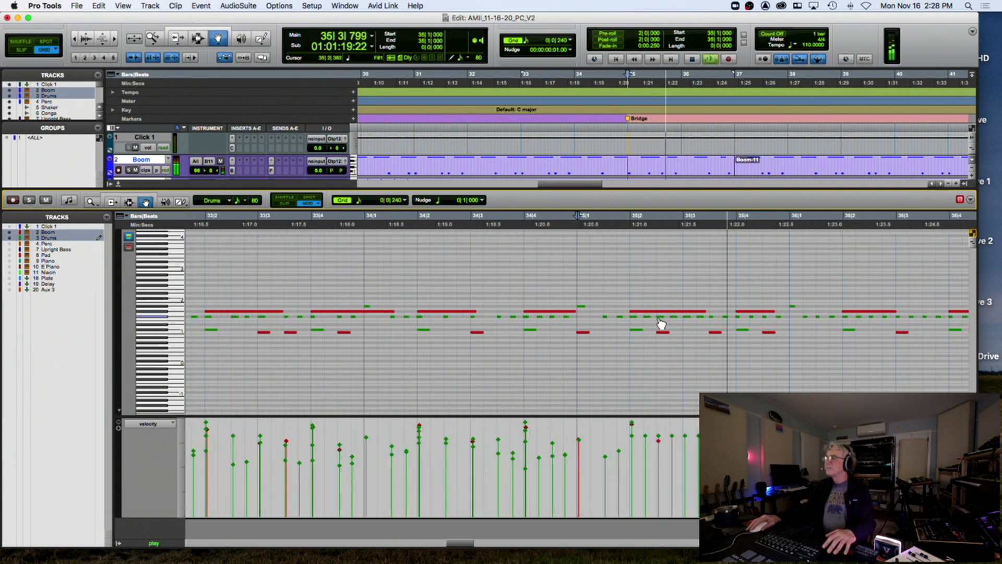
click(636, 332)
key(space)
drag(710, 333, 689, 334)
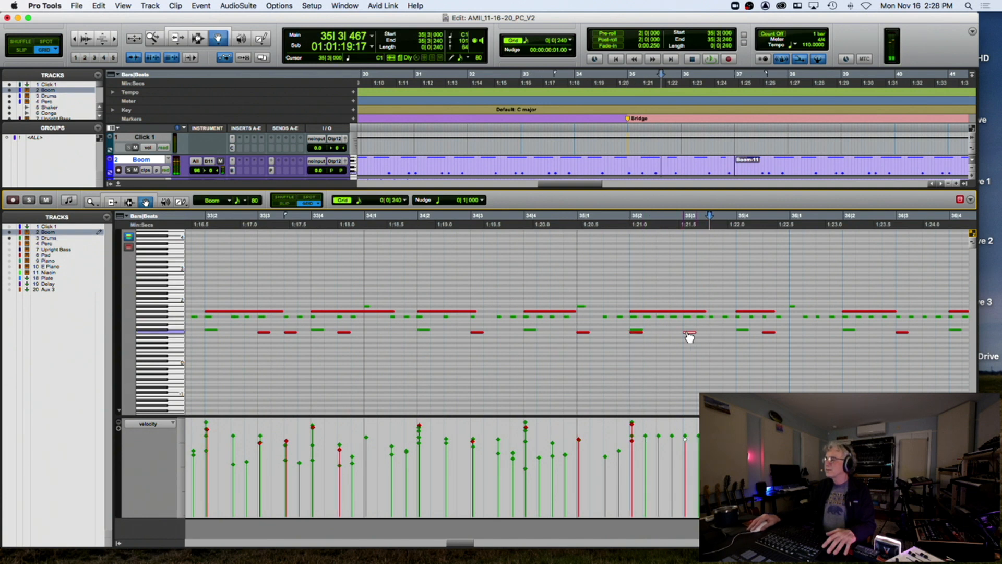
drag(773, 338, 747, 340)
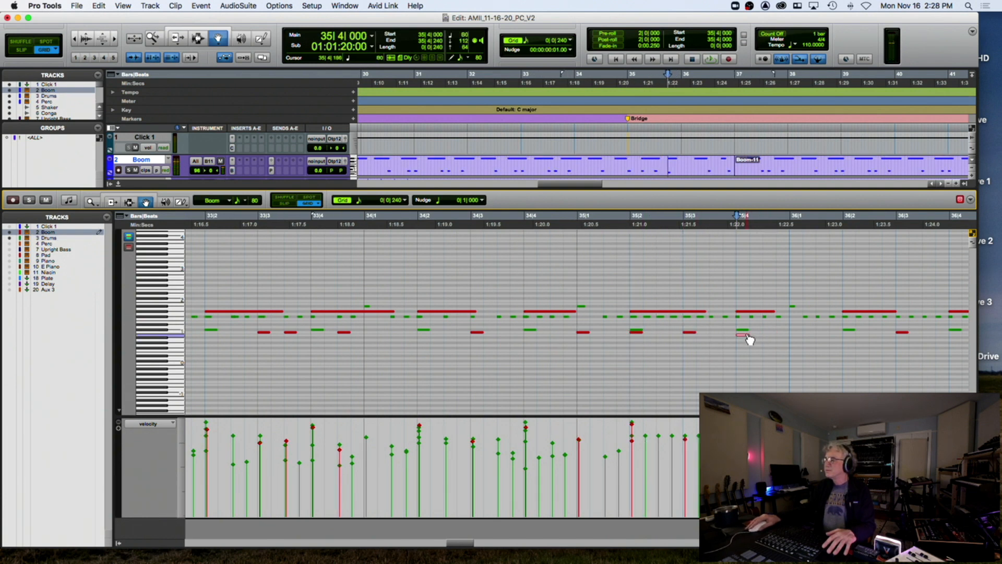
click(574, 225)
key(space)
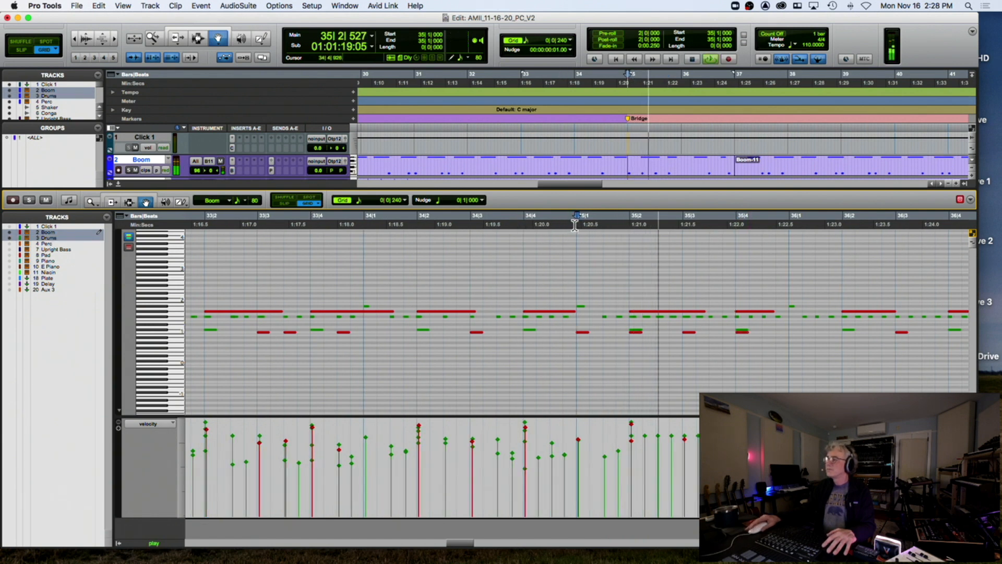
key(space)
drag(546, 332, 501, 337)
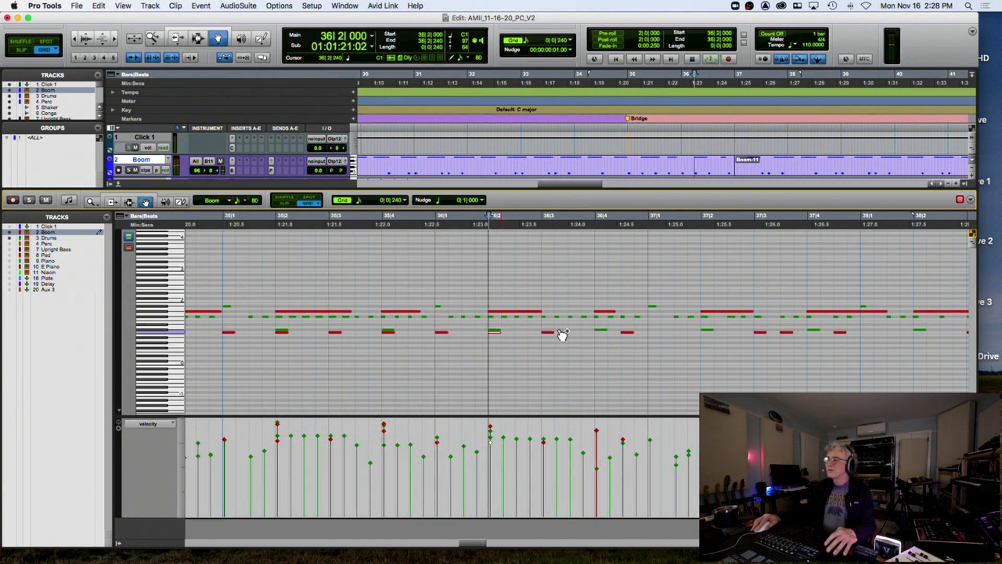
mouse_move(627, 337)
mouse_down()
mouse_move(604, 337)
mouse_move(665, 338)
mouse_up()
click(708, 332)
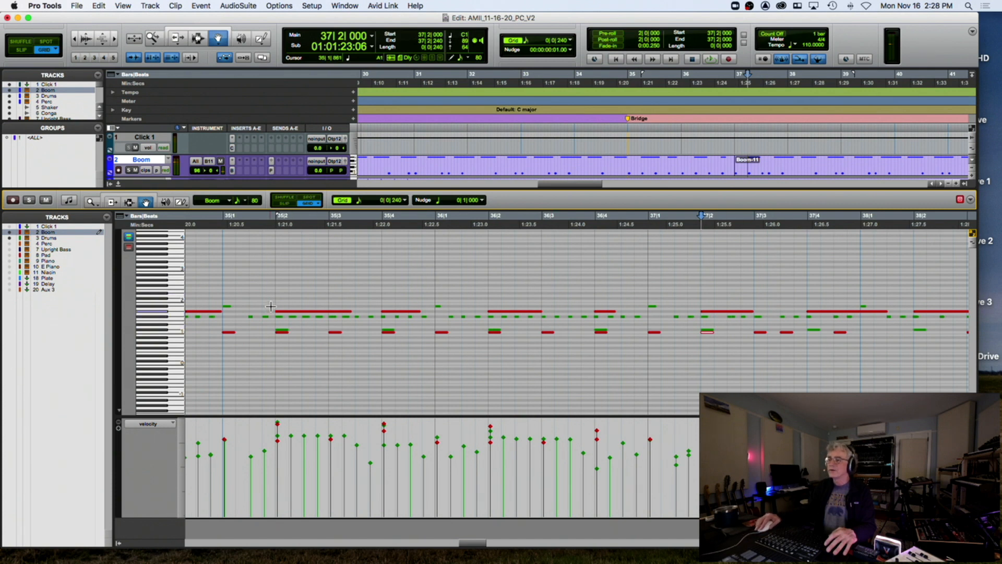
click(223, 225)
key(space)
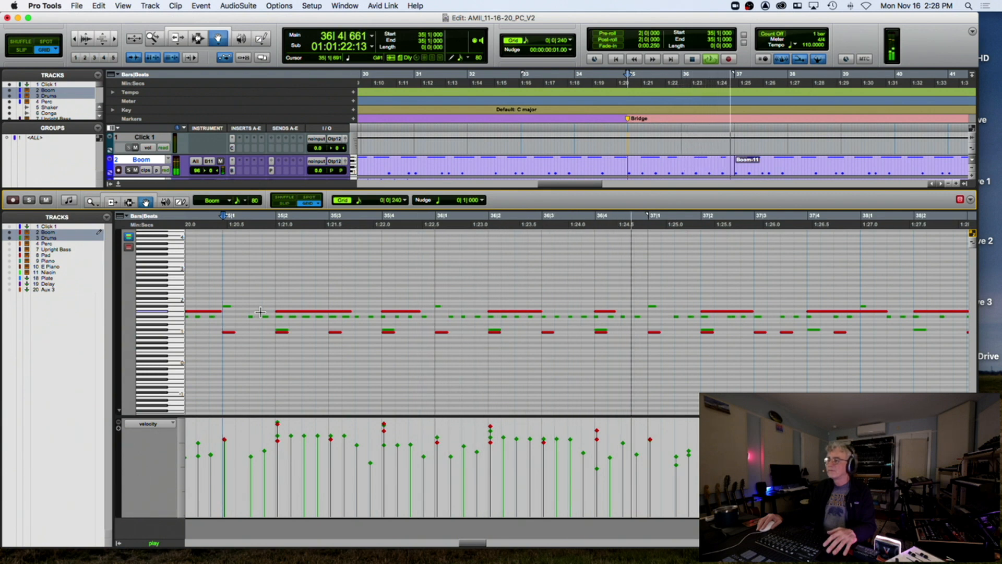
key(space)
key(space)
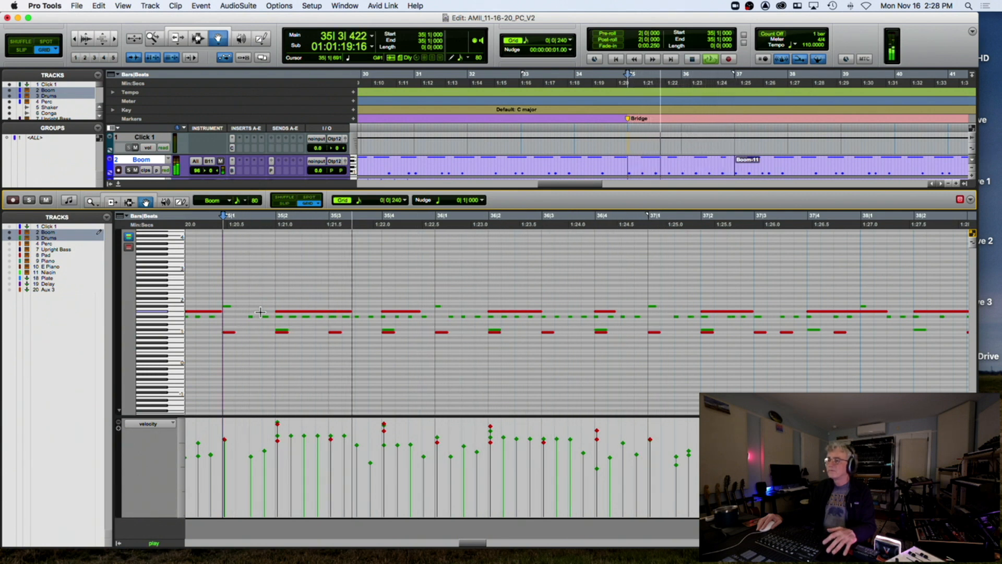
key(space)
key(space)
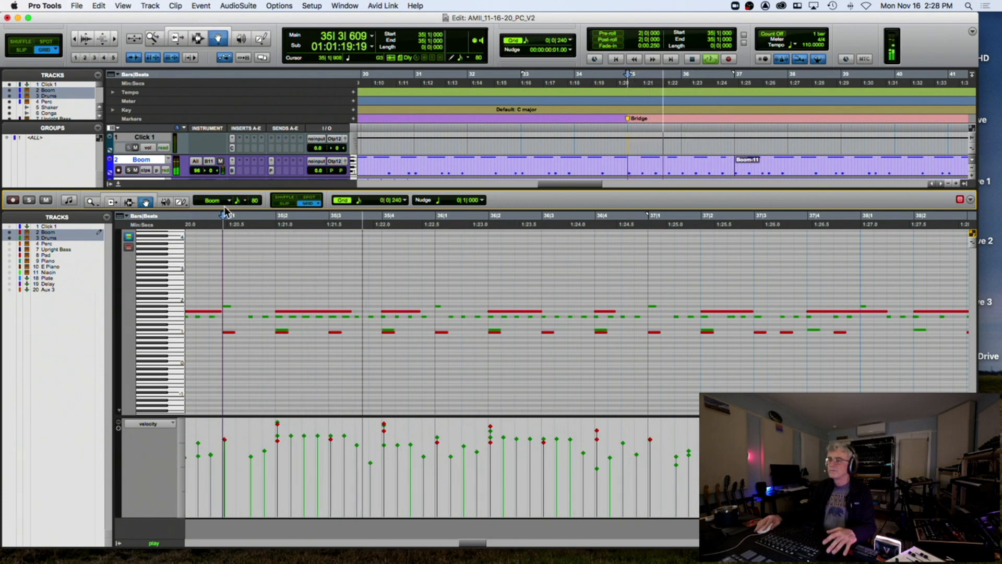
key(space)
Close the MIDI editor, zoom in around bar 35, and audition from 35|2
click(116, 186)
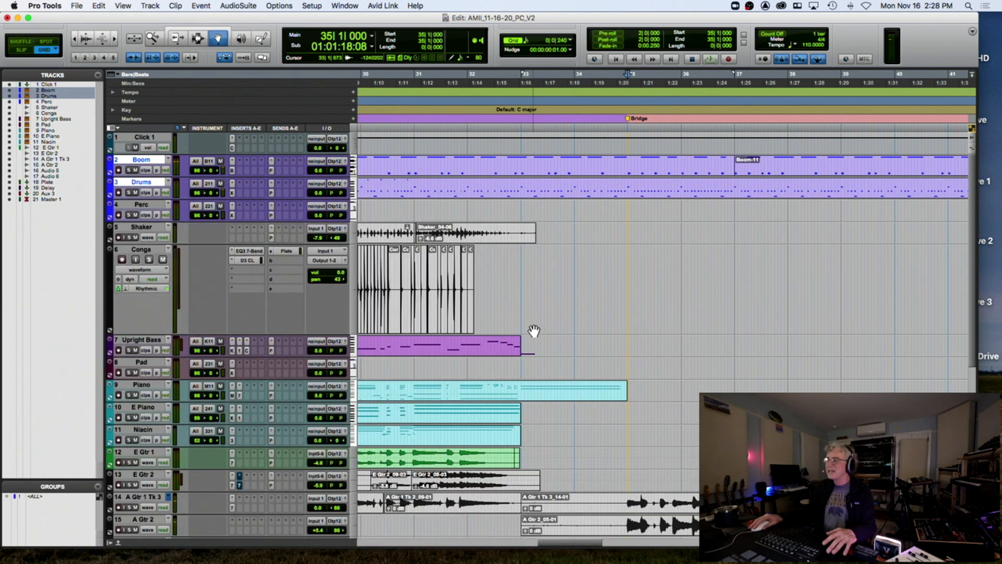
scroll(538, 334, down, 3)
key(t)
key(t)
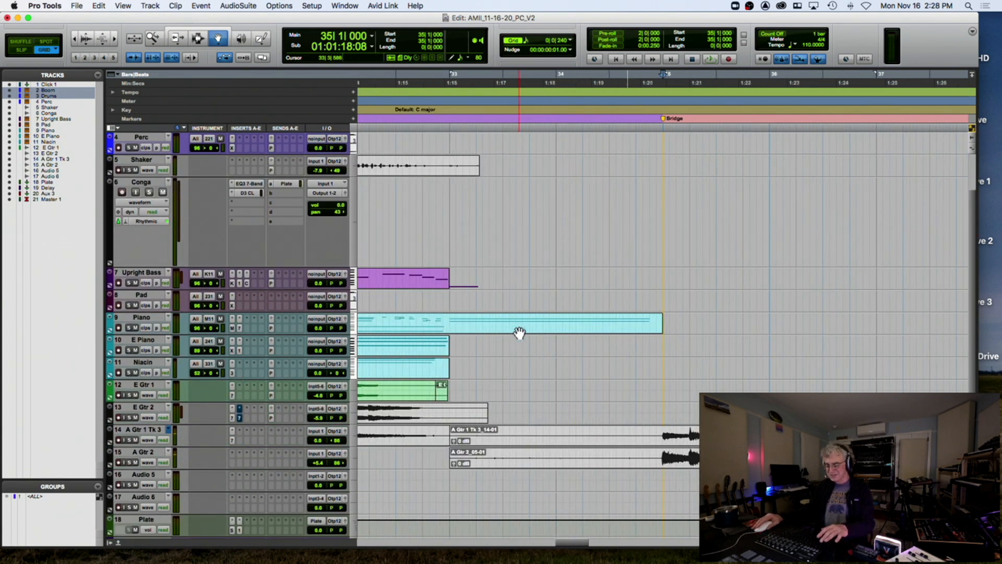
scroll(532, 329, right, 7)
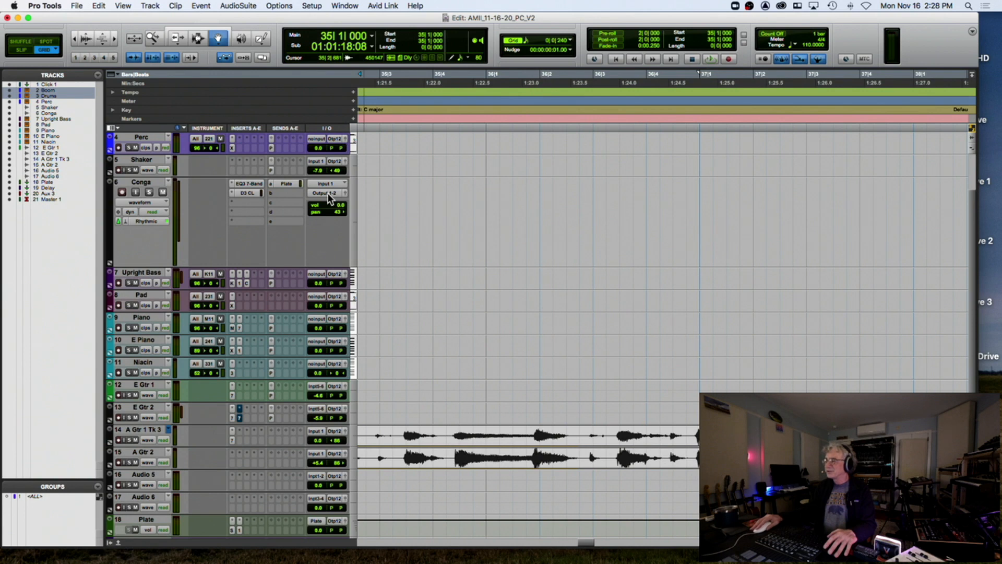
scroll(364, 166, left, 1)
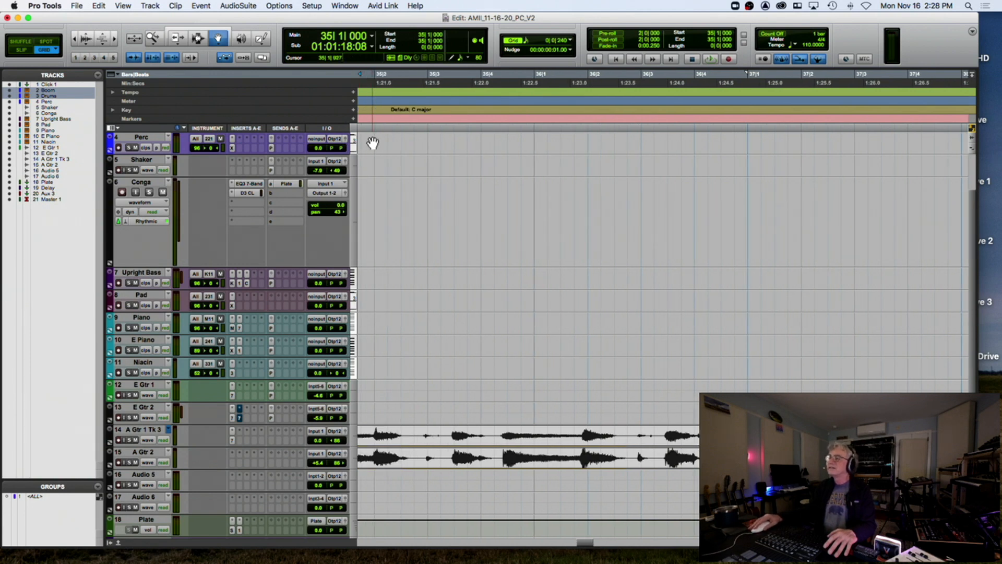
click(371, 114)
key(space)
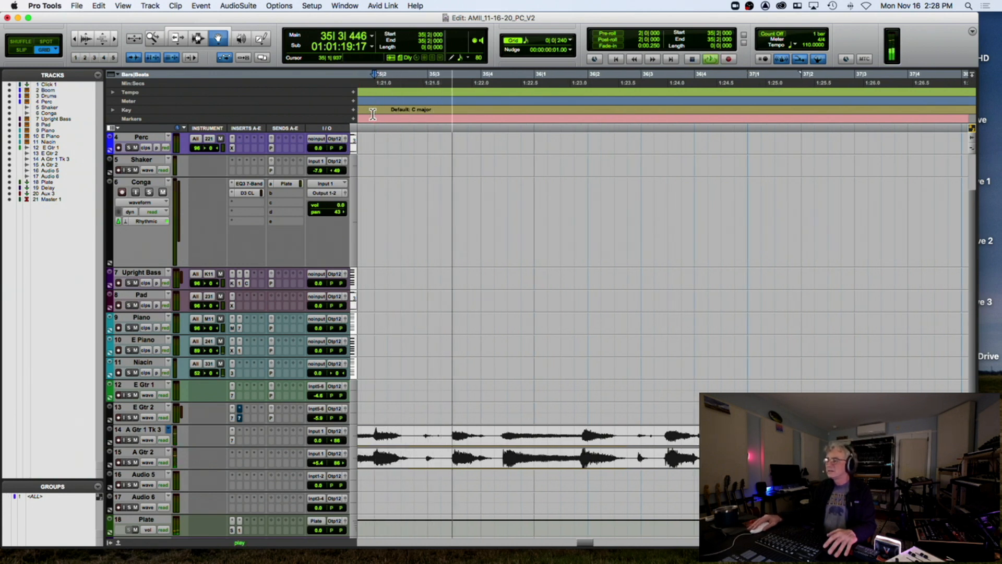
key(space)
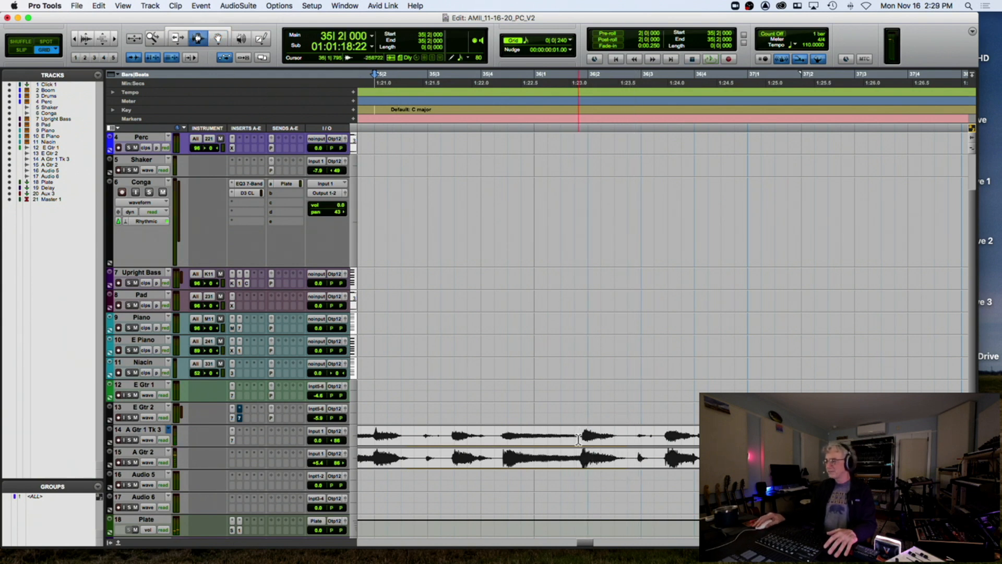
Split the A Gtr 1 Tk 3 and A Gtr 2 clips near 36|1|820 and 36|2|690
click(578, 440)
key(super+bracketright)
key(super+bracketright)
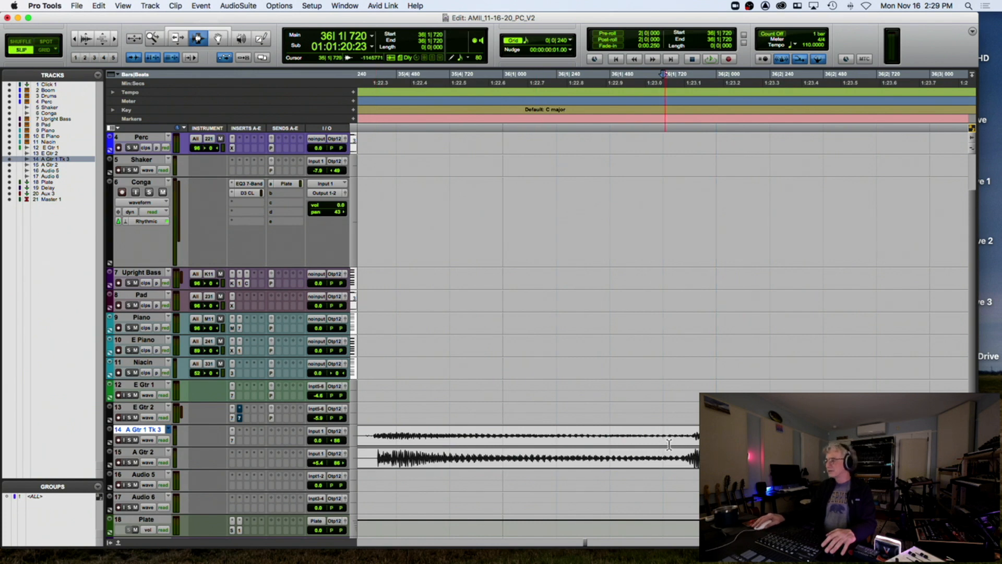
click(685, 436)
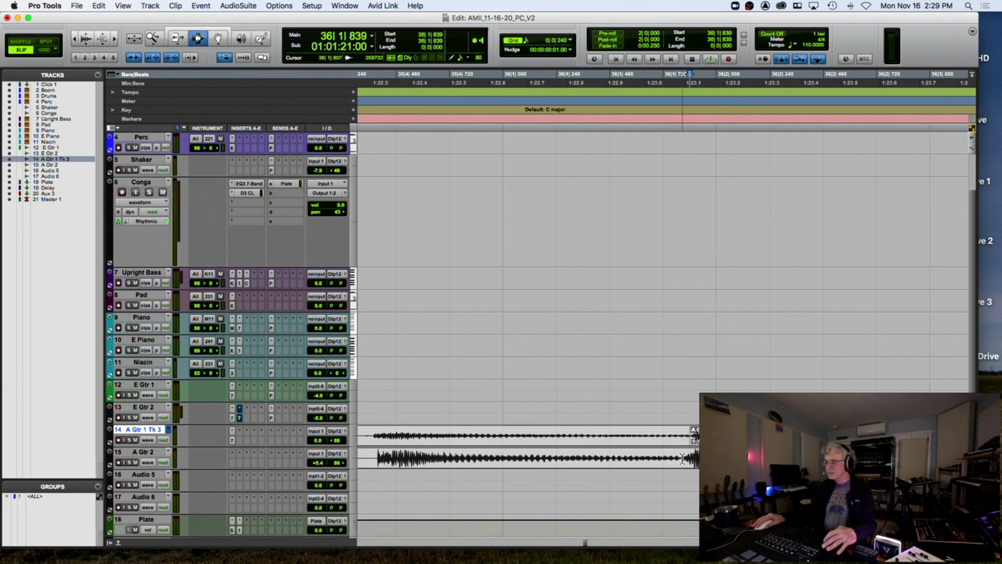
click(684, 460)
key(super+e)
click(869, 437)
key(super+e)
click(871, 459)
With the Grabber, slide the A Gtr 1 Tk 3 clip slightly later and delete the selected clip
click(219, 38)
drag(709, 436, 709, 460)
key(Delete)
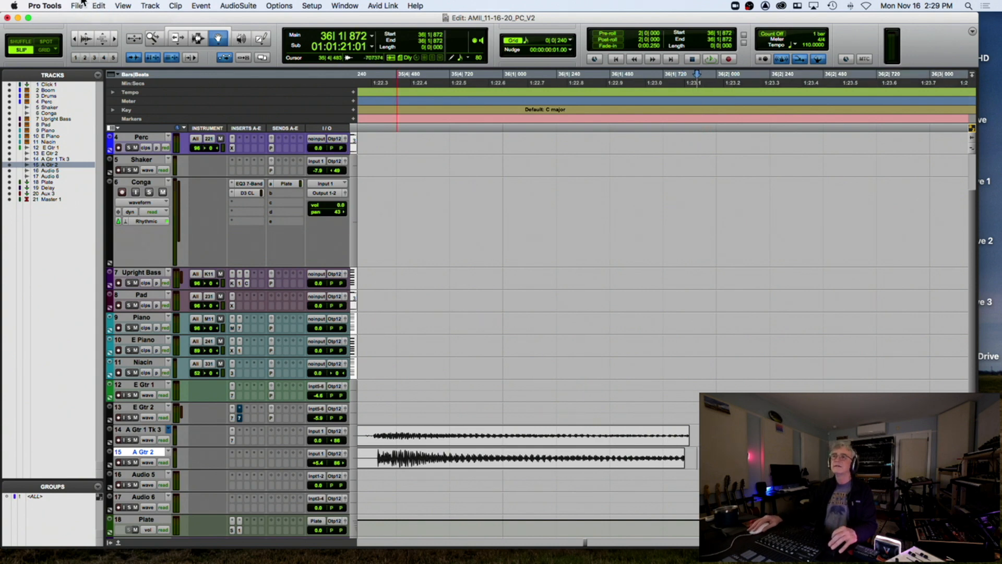
Undo the cut from the Edit menu to restore the removed clip
click(98, 6)
click(109, 19)
click(98, 5)
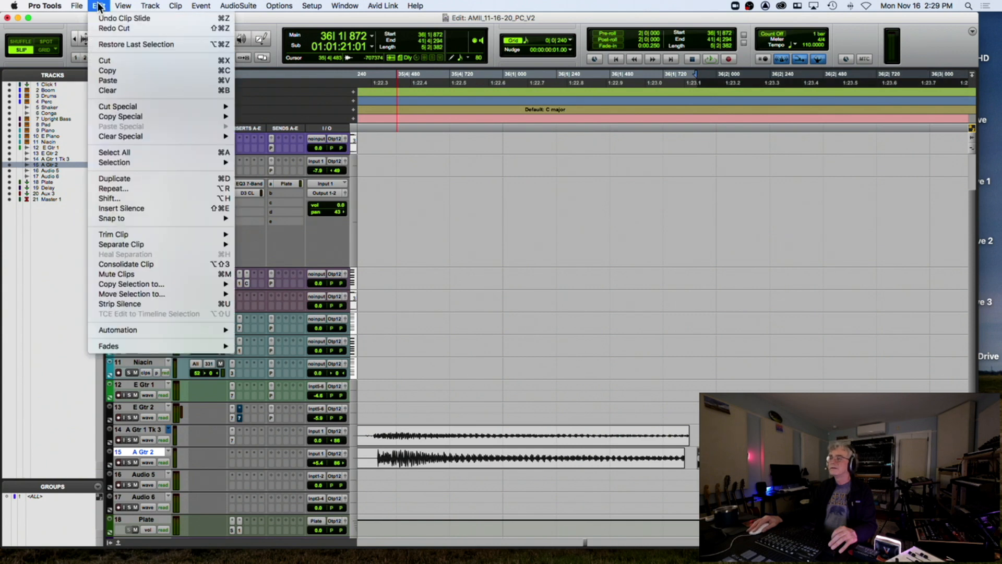
click(98, 5)
Slide the A Gtr 2 clip slightly later near 36|2|846 and audition from 35|4|727
click(198, 40)
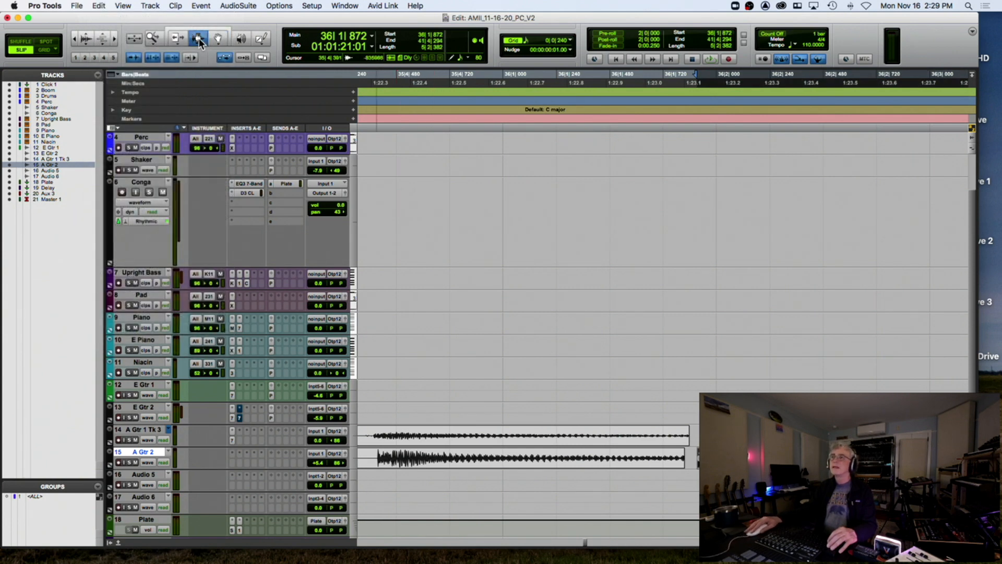
click(905, 104)
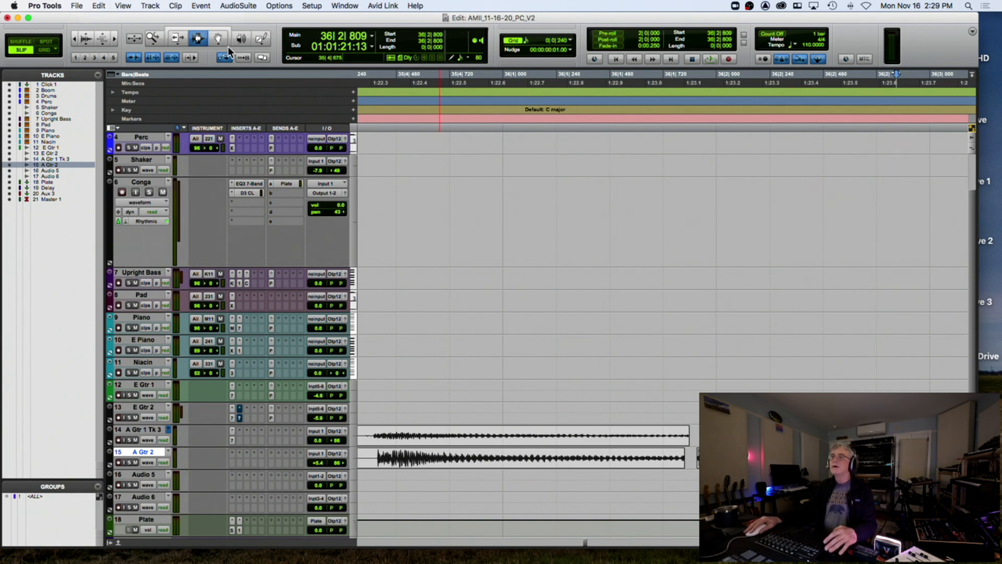
click(217, 38)
drag(731, 458, 734, 435)
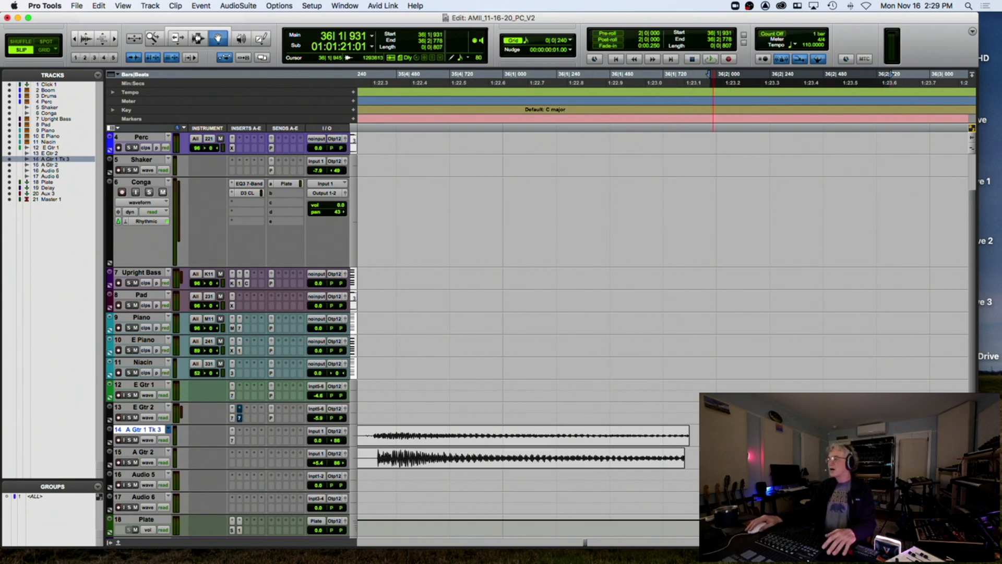
click(451, 114)
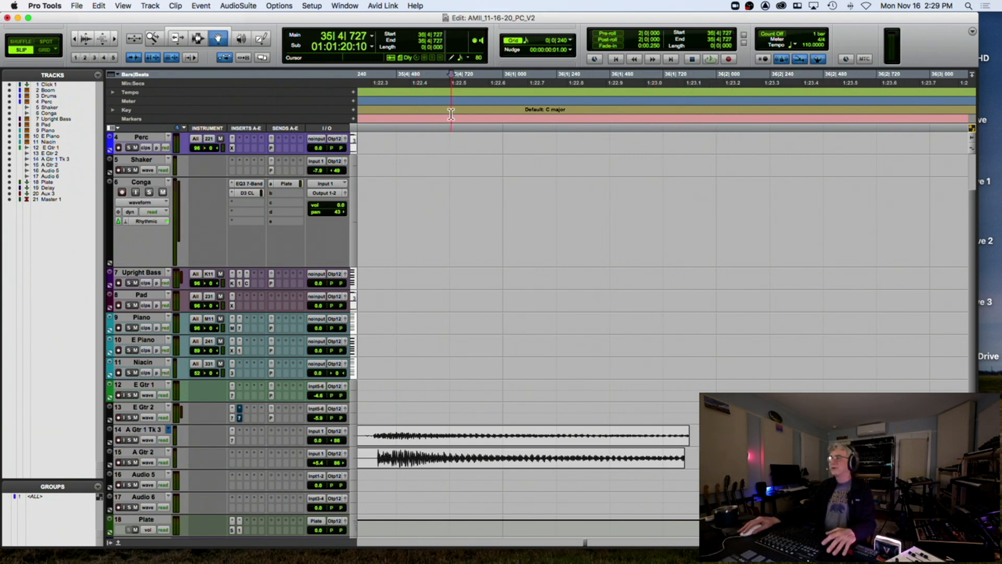
key(space)
key(space)
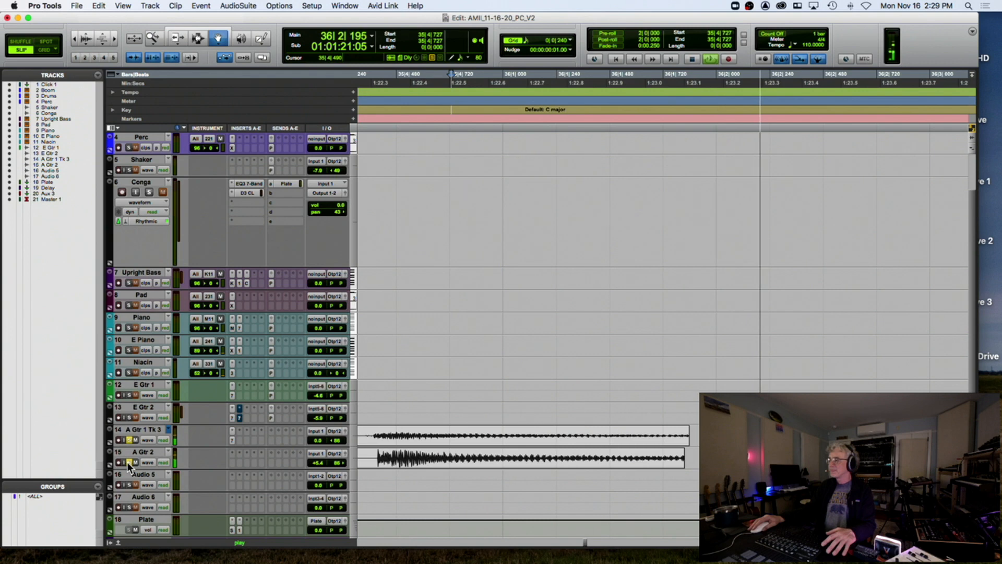
key(space)
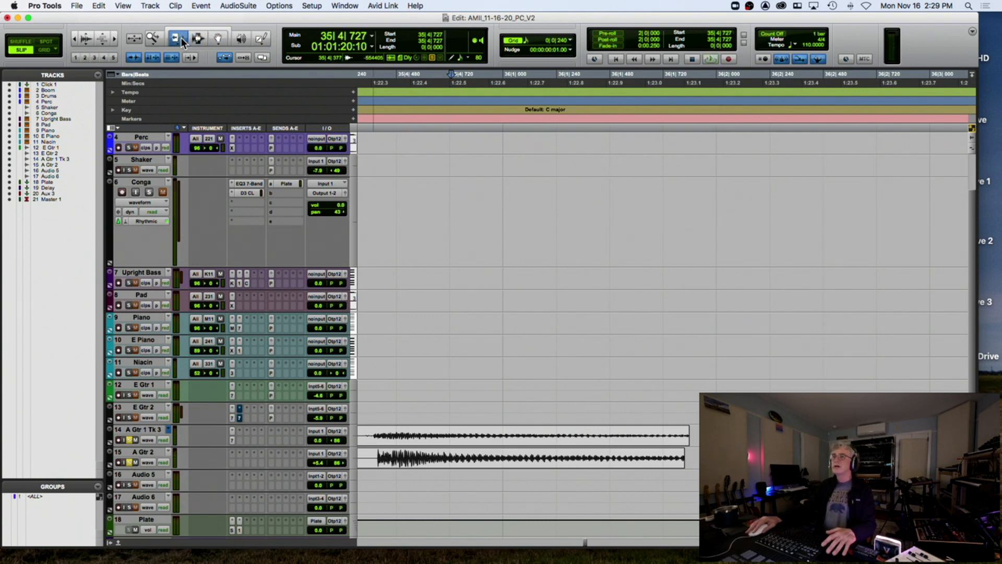
Trim the end of the A Gtr 1 Tk 3 clip with the Trim tool
key(t)
key(t)
key(t)
key(r)
key(r)
key(r)
key(r)
click(757, 435)
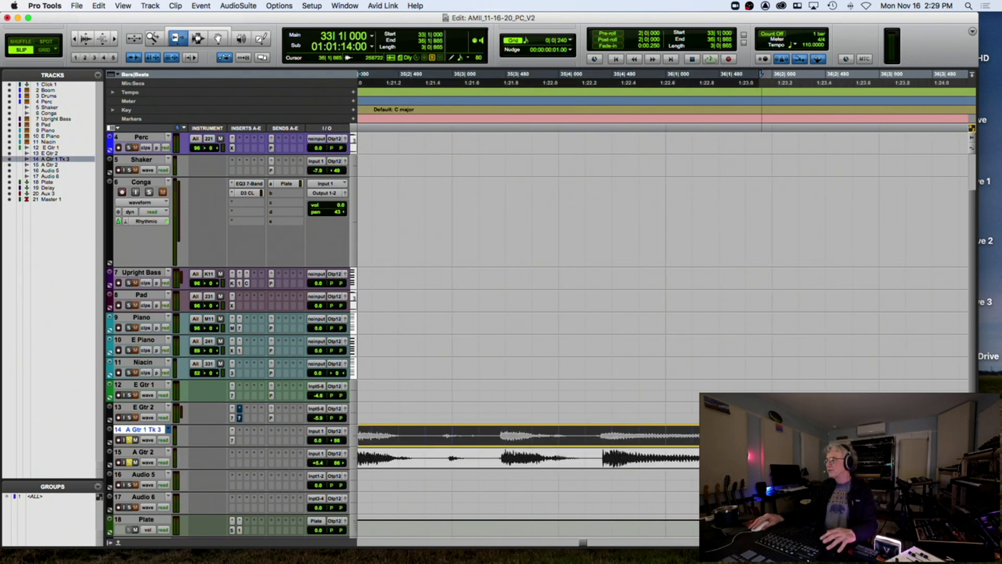
drag(762, 436, 758, 458)
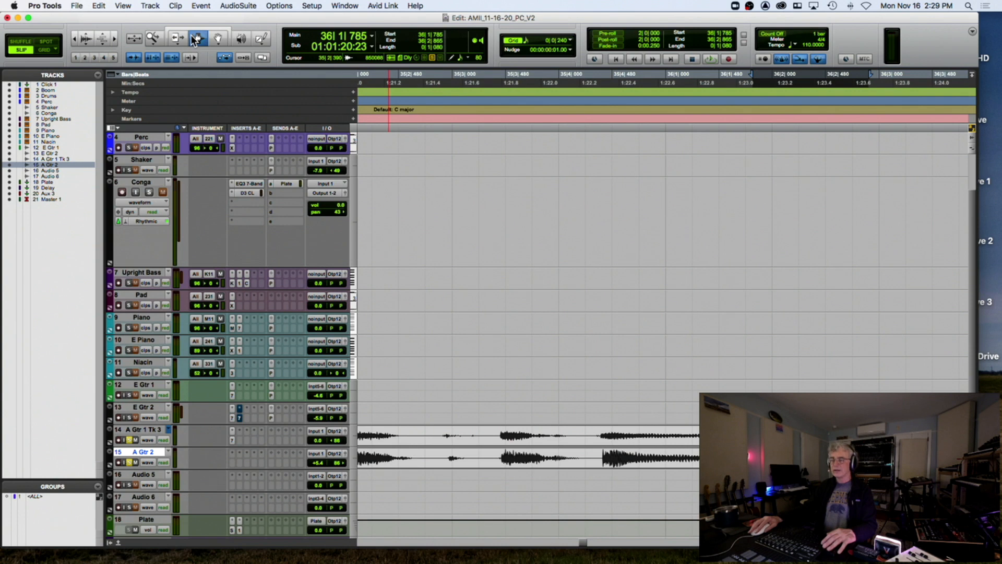
Crossfade the clip joins on A Gtr 1 Tk 3 and A Gtr 2, then play from 35|3|152
key(super+bracketright)
key(super+bracketright)
drag(644, 441, 691, 441)
drag(632, 458, 684, 462)
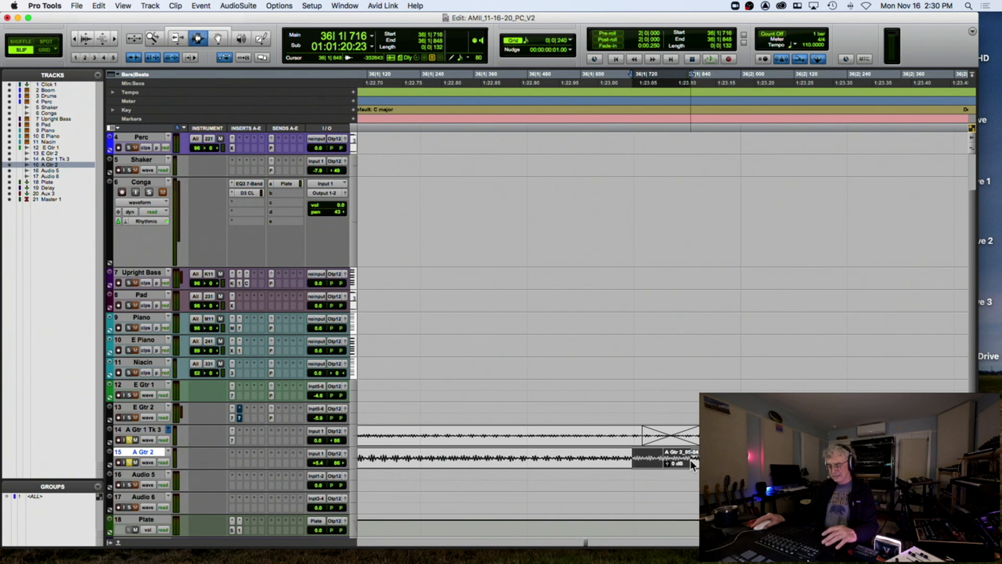
key(super+bracketleft)
key(super+bracketleft)
key(super+bracketleft)
key(super+bracketleft)
click(592, 421)
key(space)
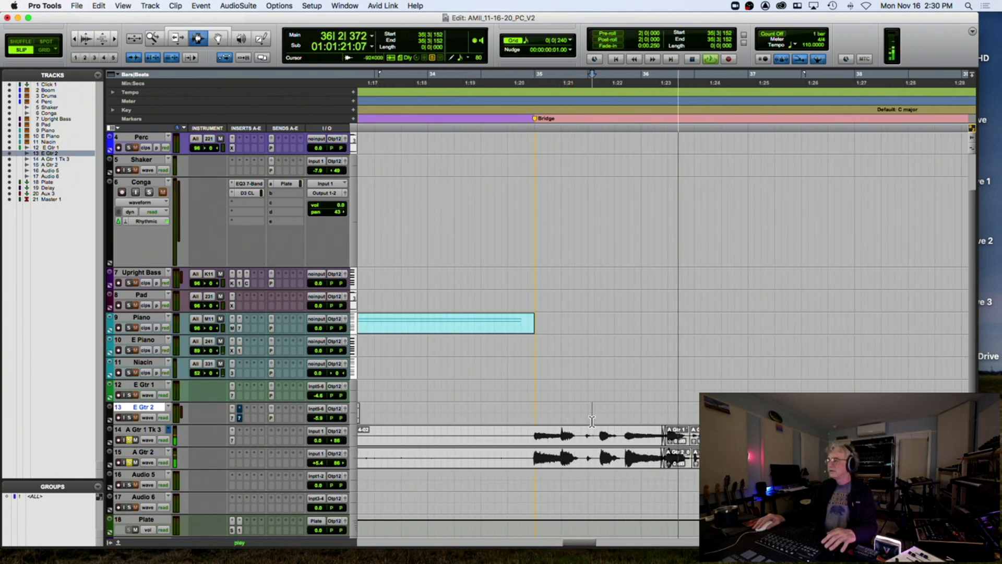
Audition the guitars from 35|3|152, then zoom out to the whole arrangement
key(space)
key(space)
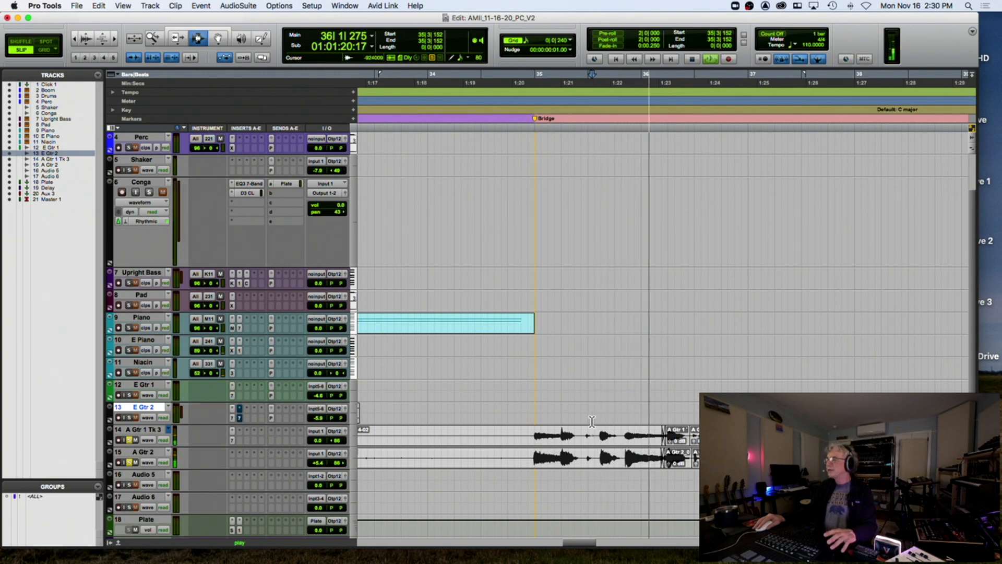
key(space)
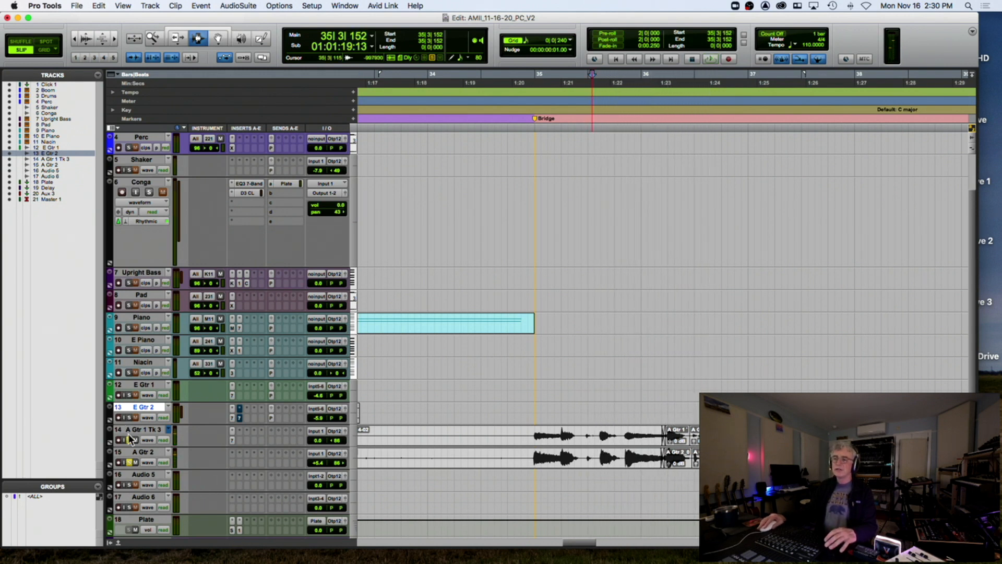
key(space)
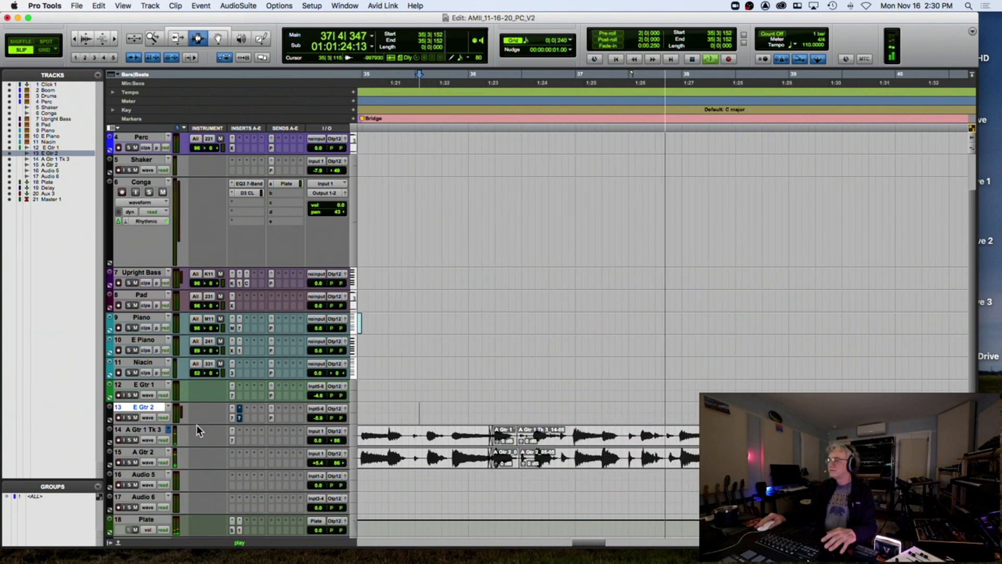
key(space)
key(super+bracketleft)
key(super+bracketleft)
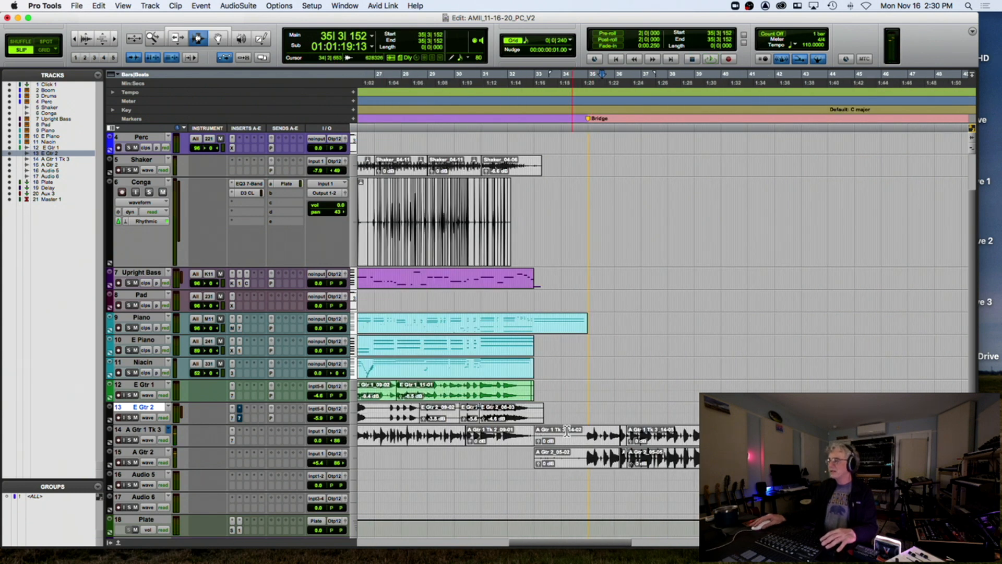
Select the A Gtr 1 Tk 3 and A Gtr 2 clips, drop them at bar 33, and start near bar 34
double_click(585, 434)
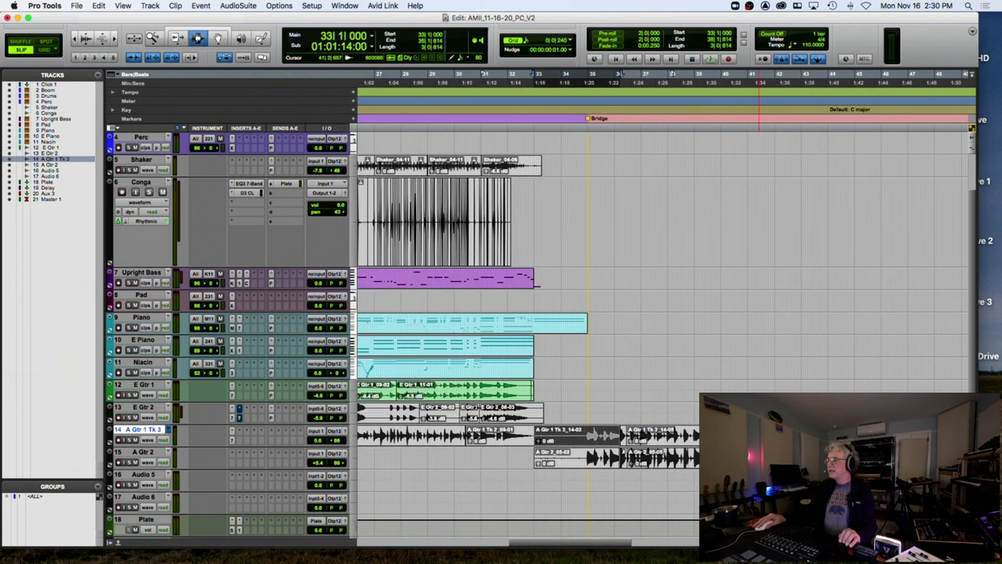
shift+double_click(772, 434)
key(shift+semicolon)
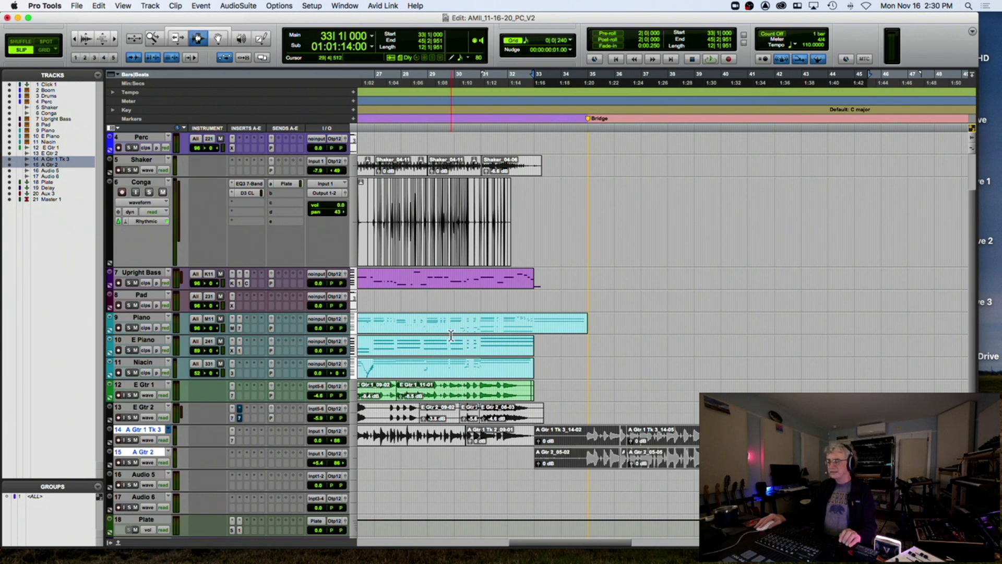
key(t)
key(t)
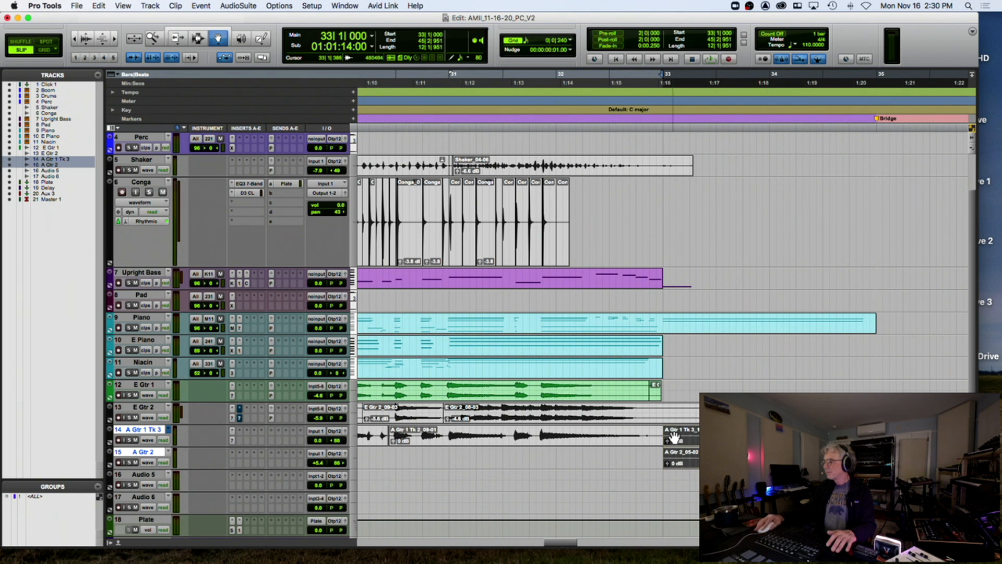
drag(675, 436, 679, 439)
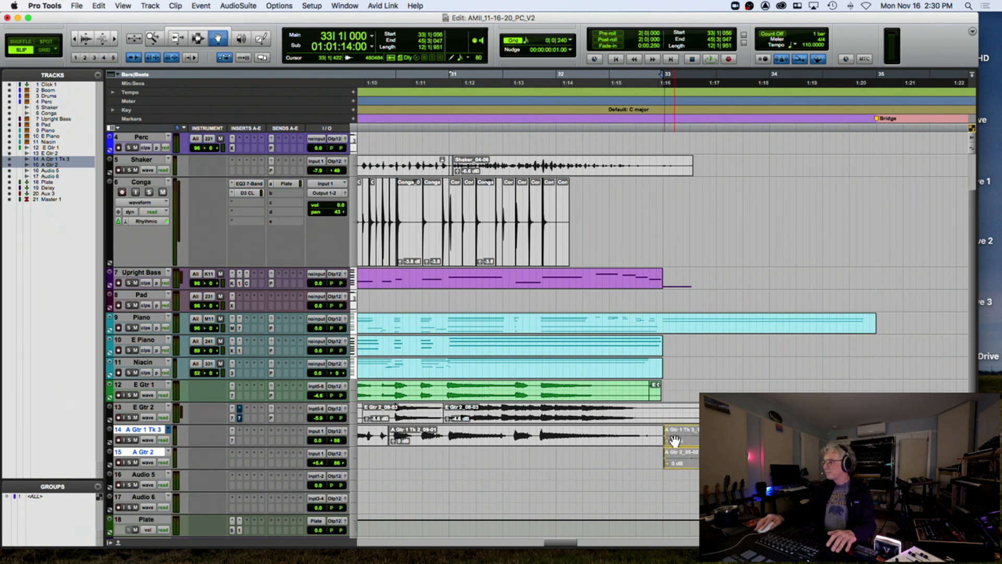
drag(675, 440, 676, 440)
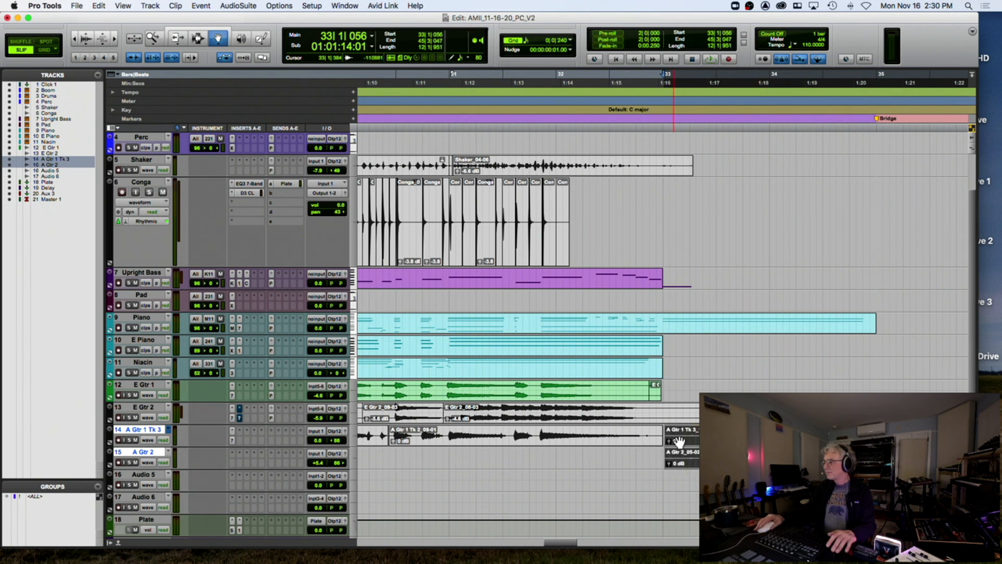
click(849, 110)
Audition the new guitar takes, select the Boom track, and switch to Grid mode
key(space)
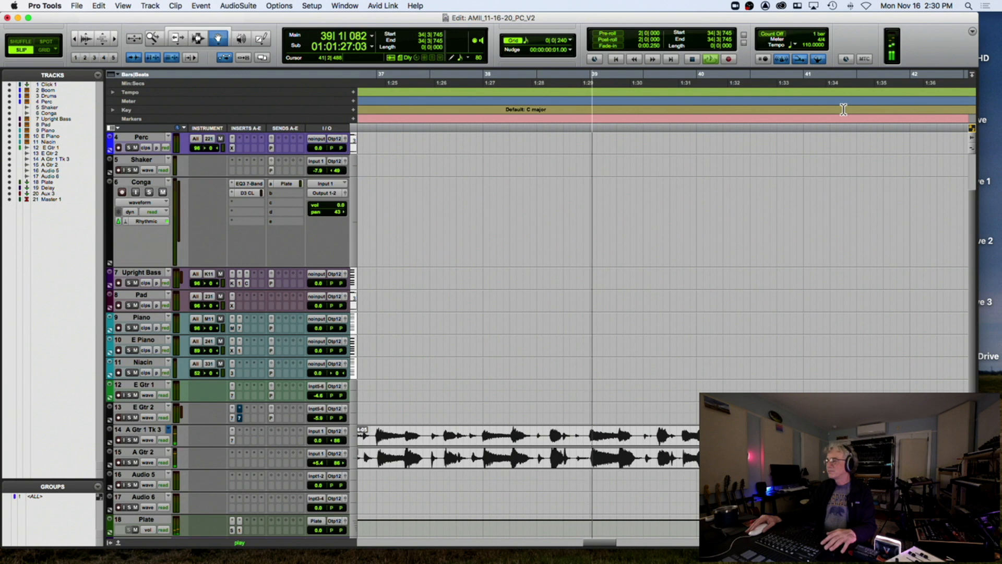
key(r)
key(r)
key(space)
scroll(524, 224, up, 3)
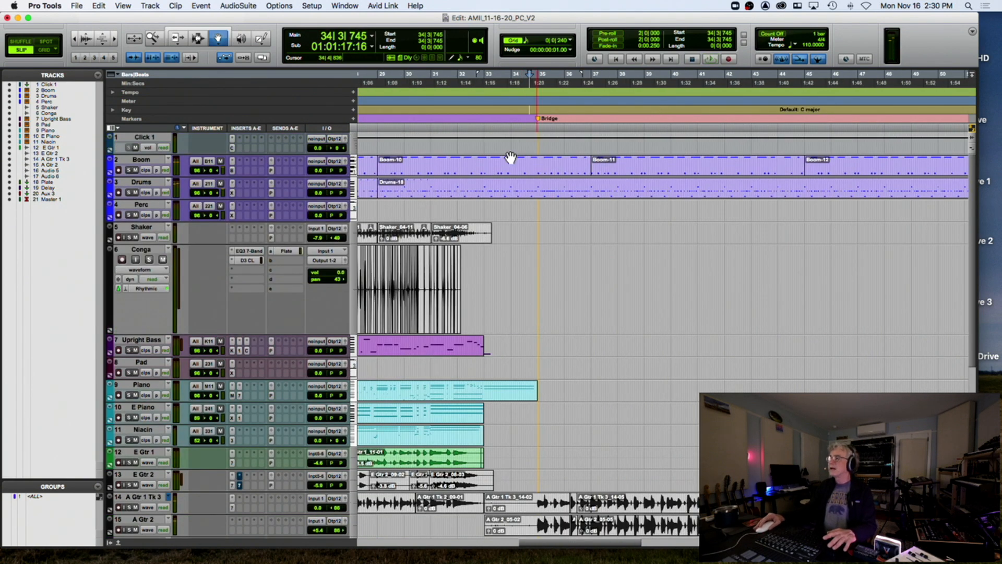
click(536, 166)
click(50, 51)
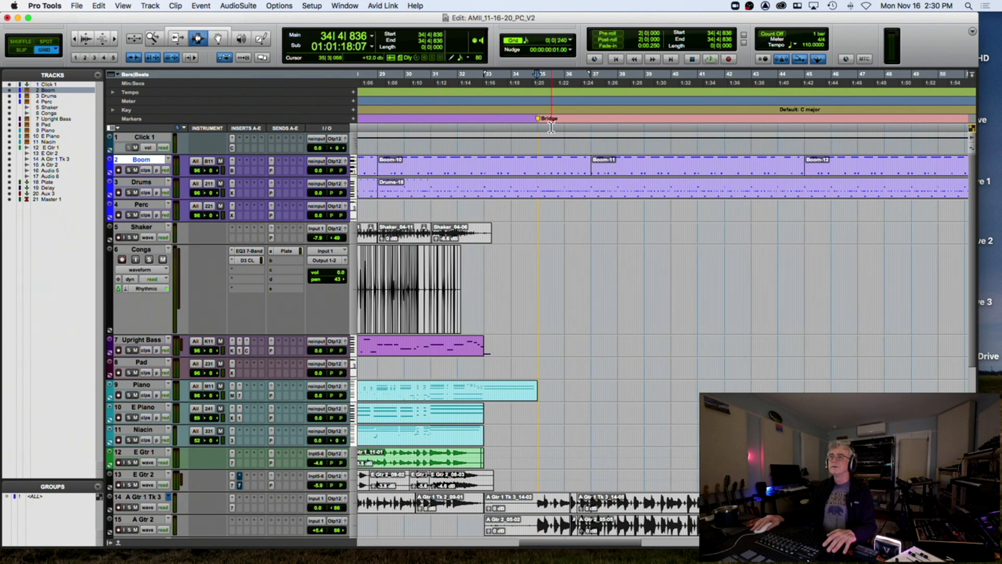
key(space)
Duplicate bars 35–37 of Boom and Drums through bar 45, then open Boom-19's notes
key(shift+semicolon)
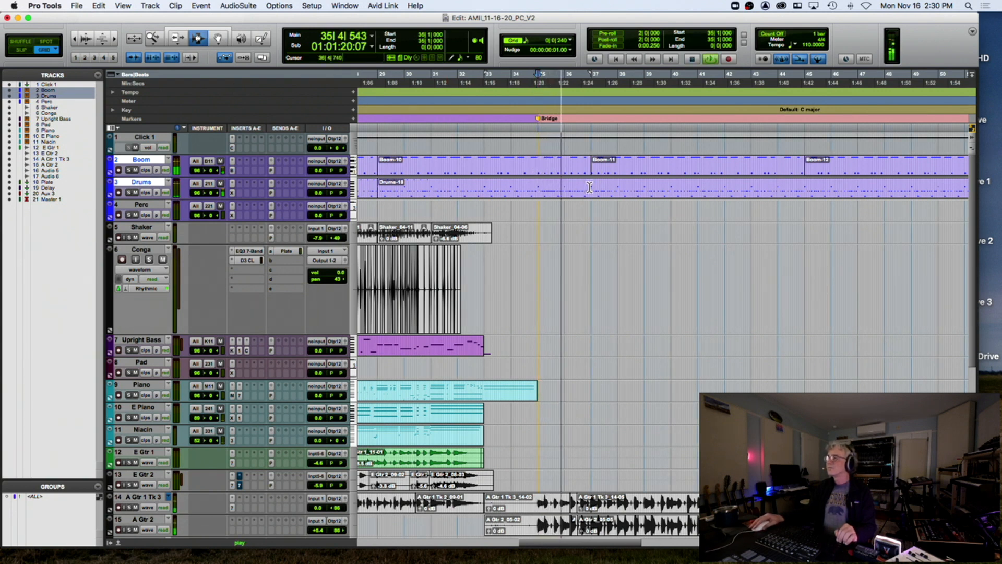
shift+click(589, 187)
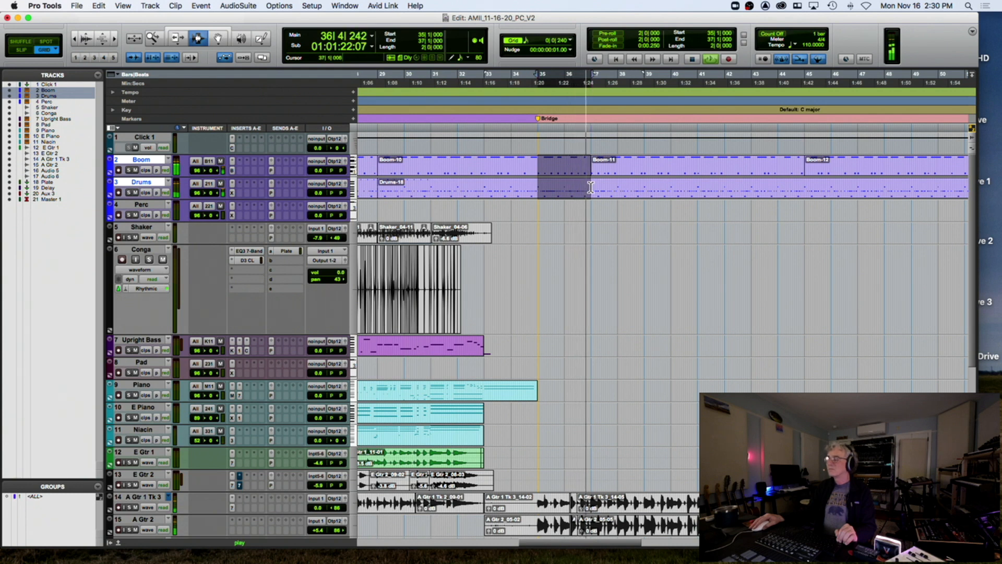
key(super+d)
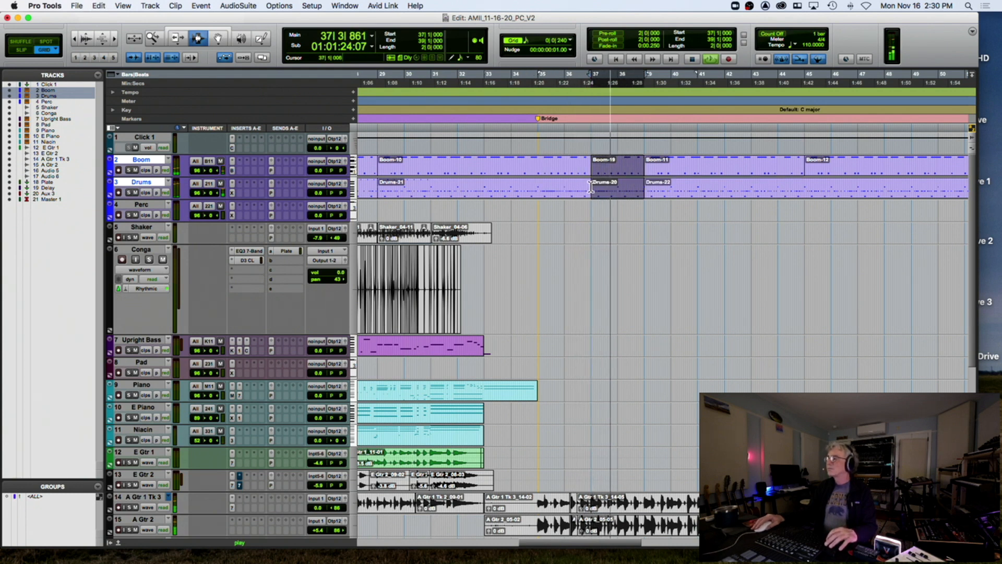
key(super+d)
key(super+d)
key(super+d)
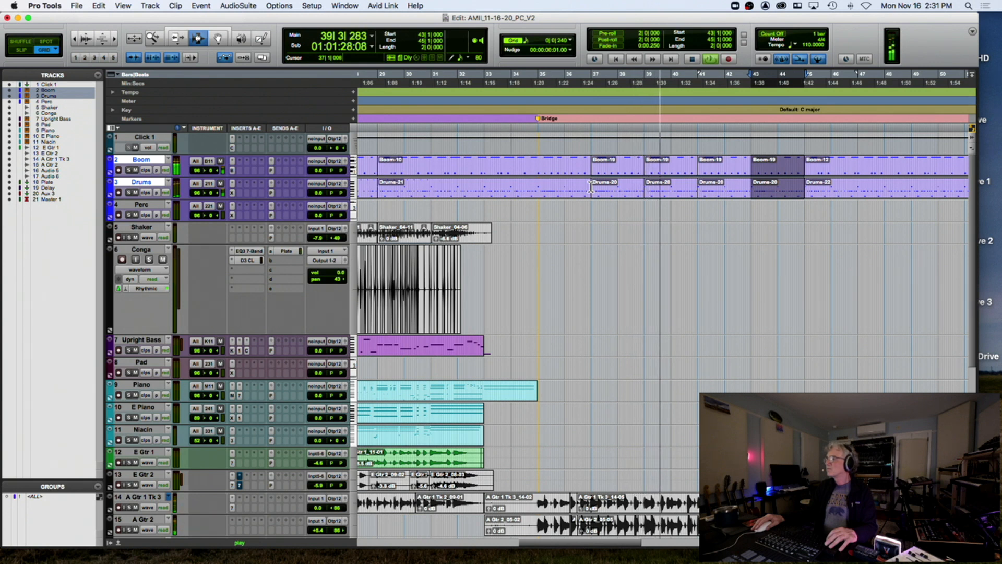
key(space)
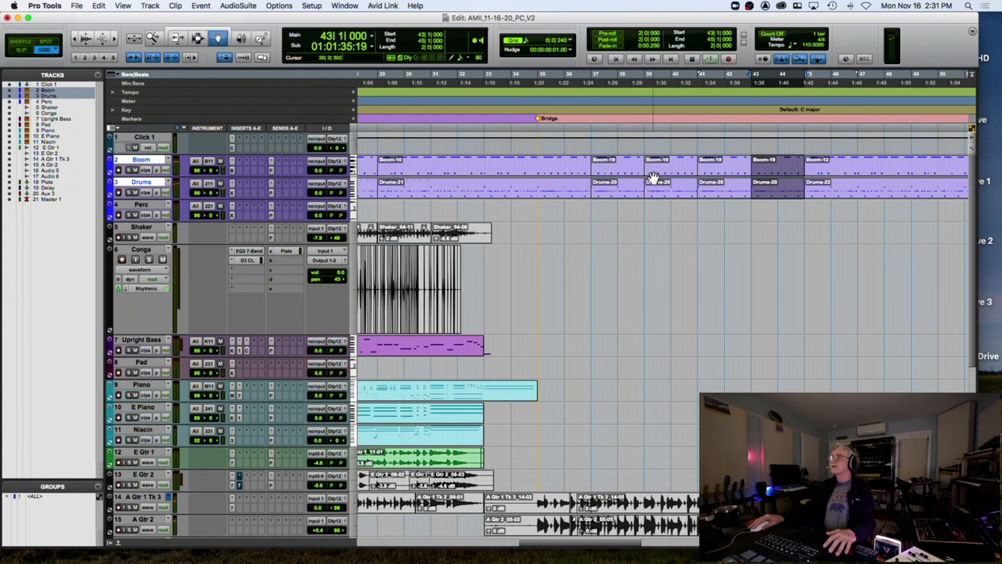
double_click(615, 174)
Shift the Boom notes near 37|2, 39|2 and 41|2, audition from bar 35, and close the editor
click(398, 314)
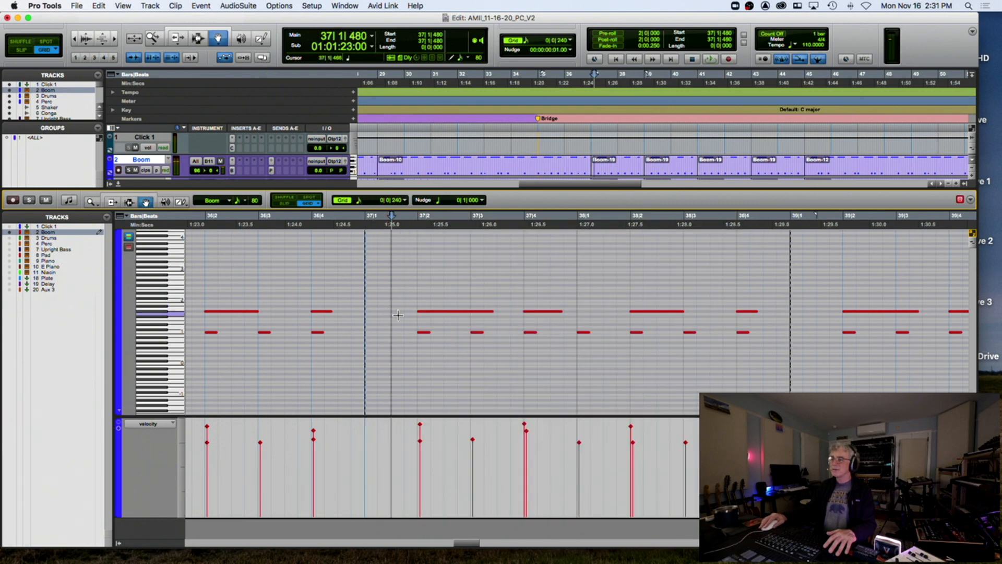
click(426, 334)
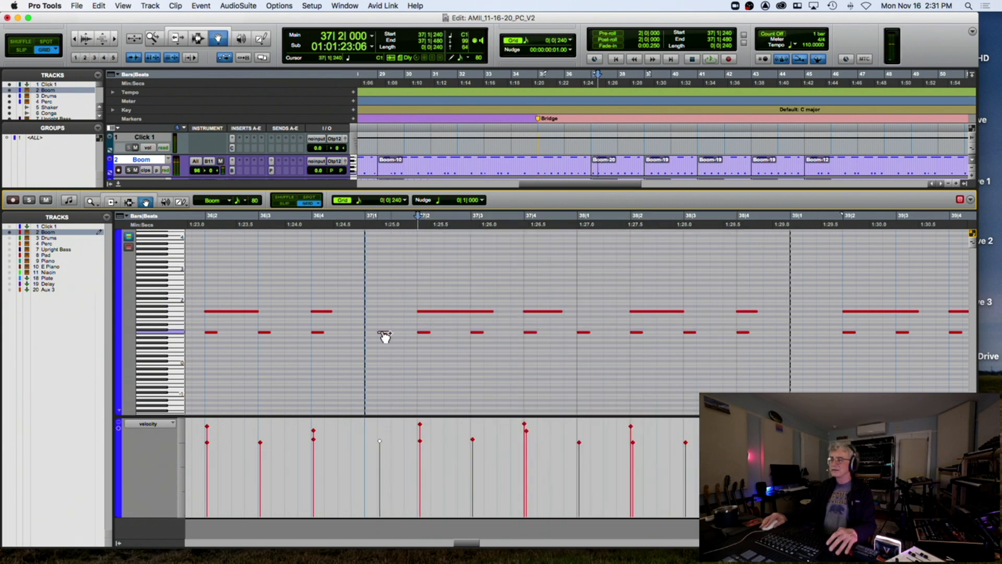
click(849, 334)
scroll(747, 322, right, 5)
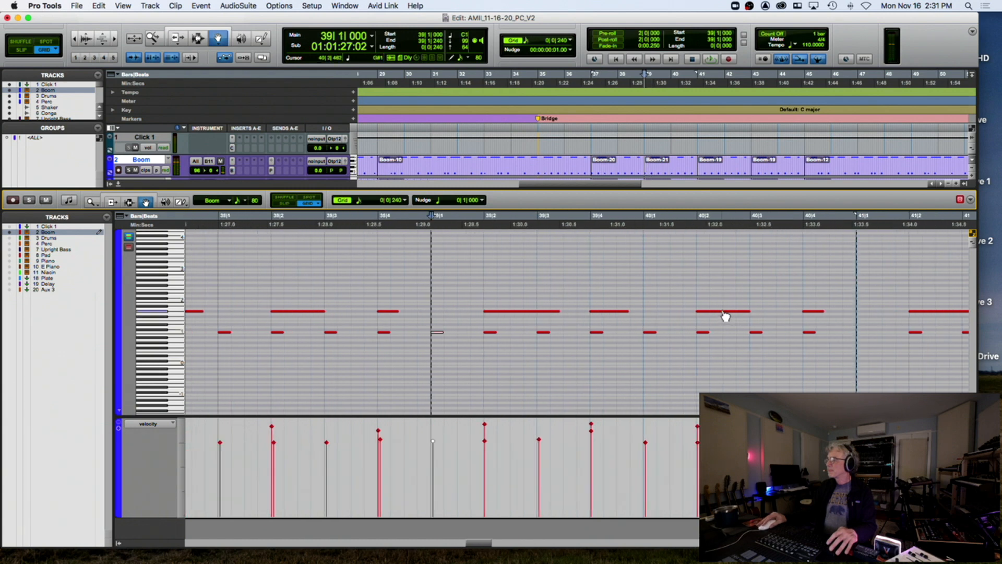
drag(920, 336, 866, 338)
key(r)
key(r)
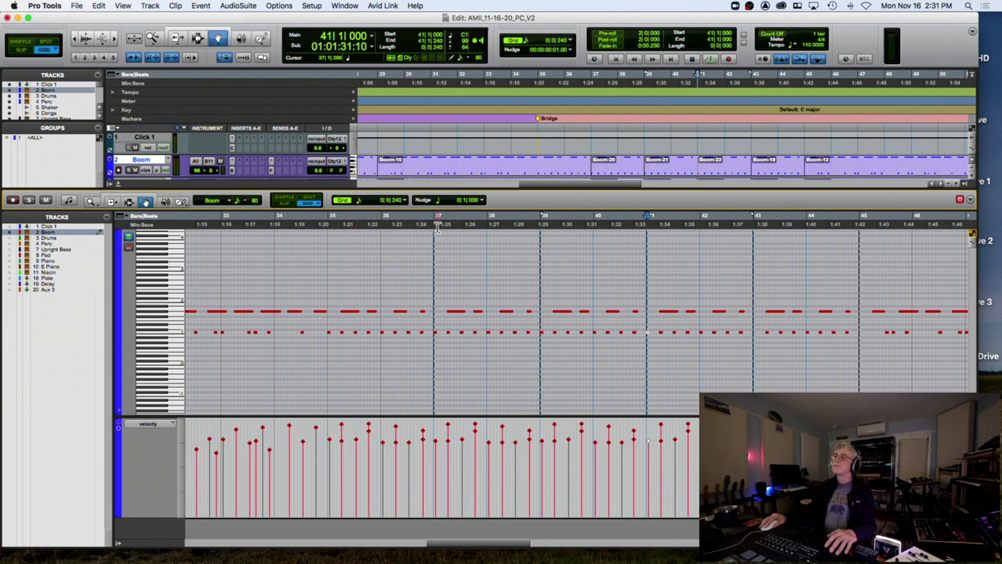
click(334, 226)
key(space)
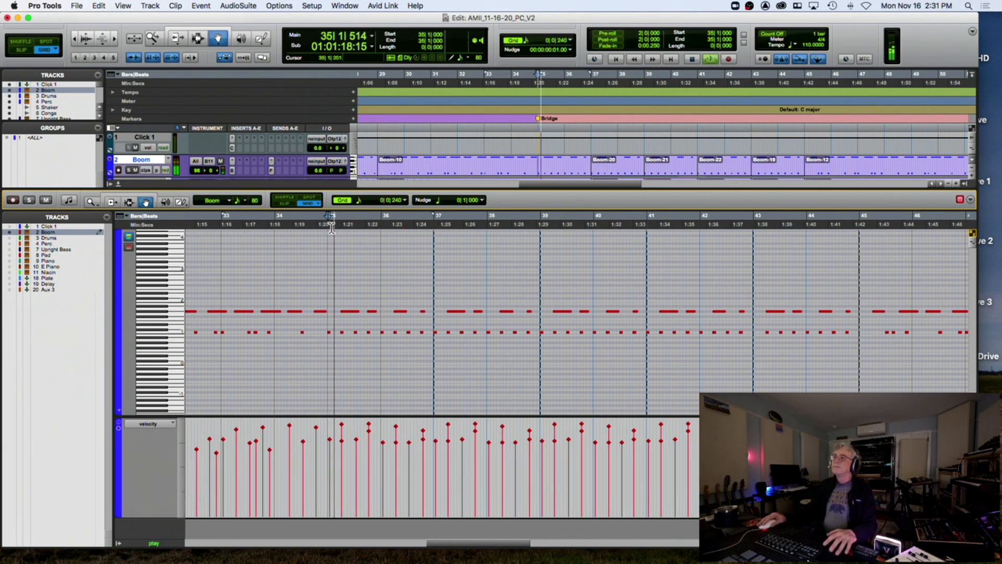
click(116, 183)
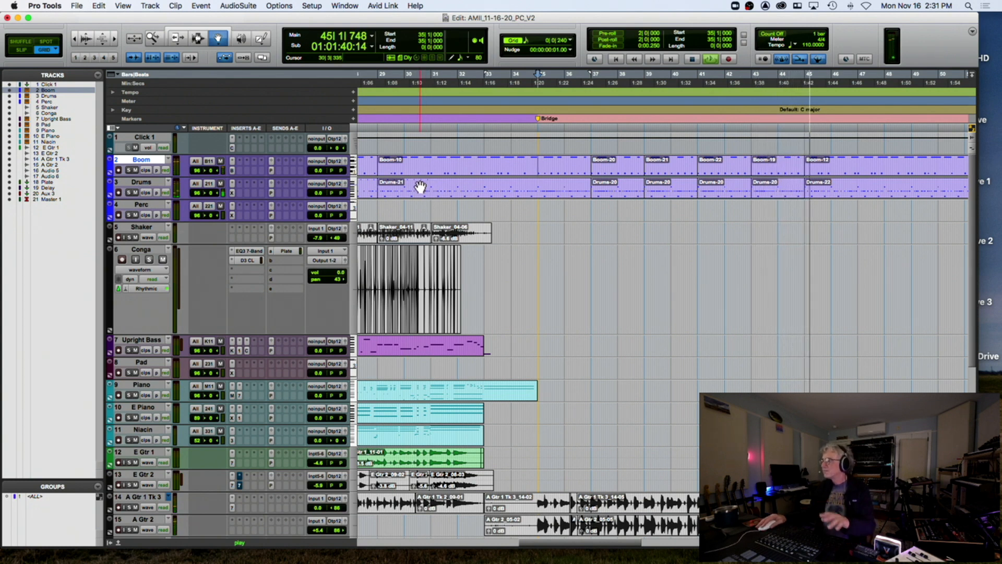
Select the Upright Bass clip and audition its ending from 32|3|240
key(space)
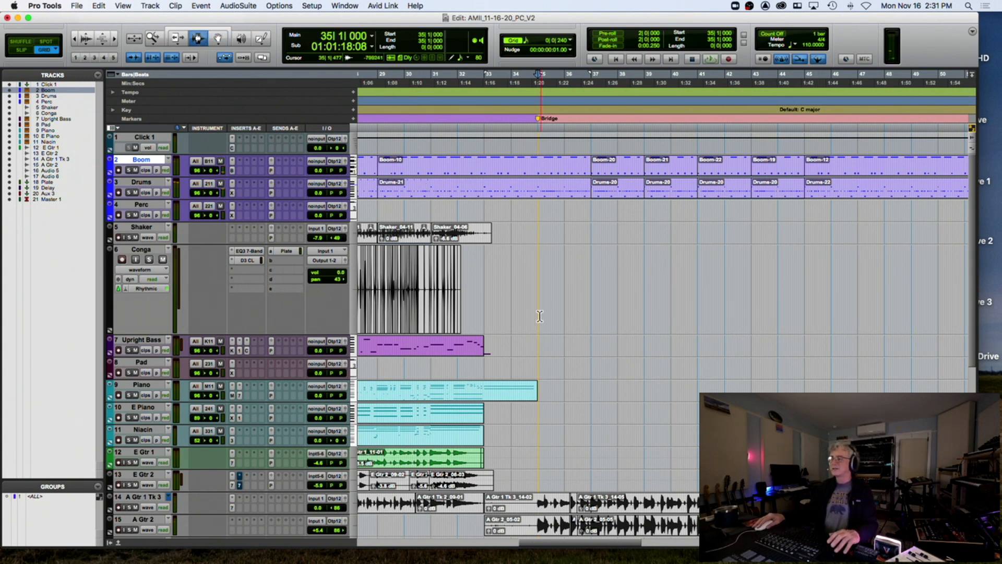
double_click(476, 347)
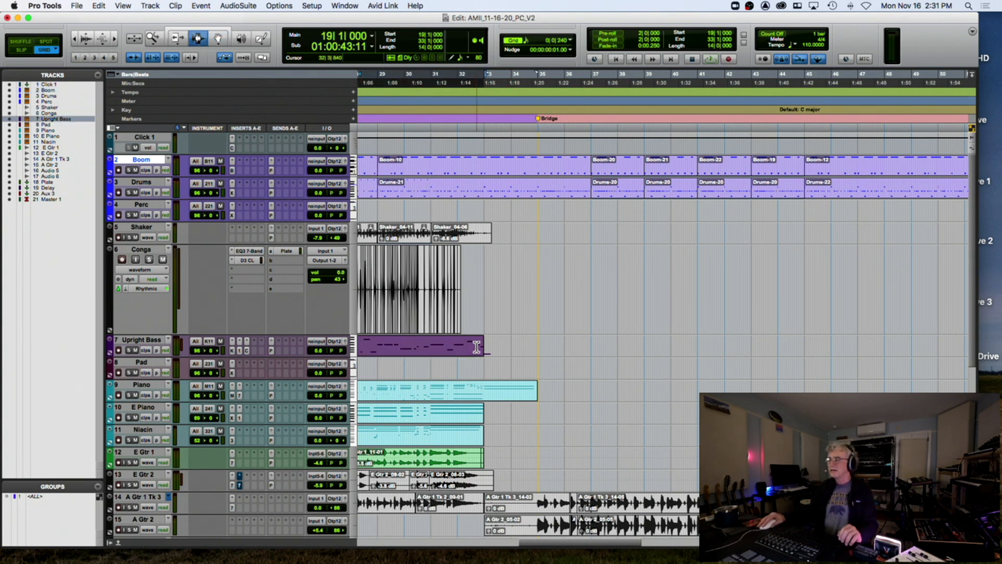
key(t)
key(t)
key(t)
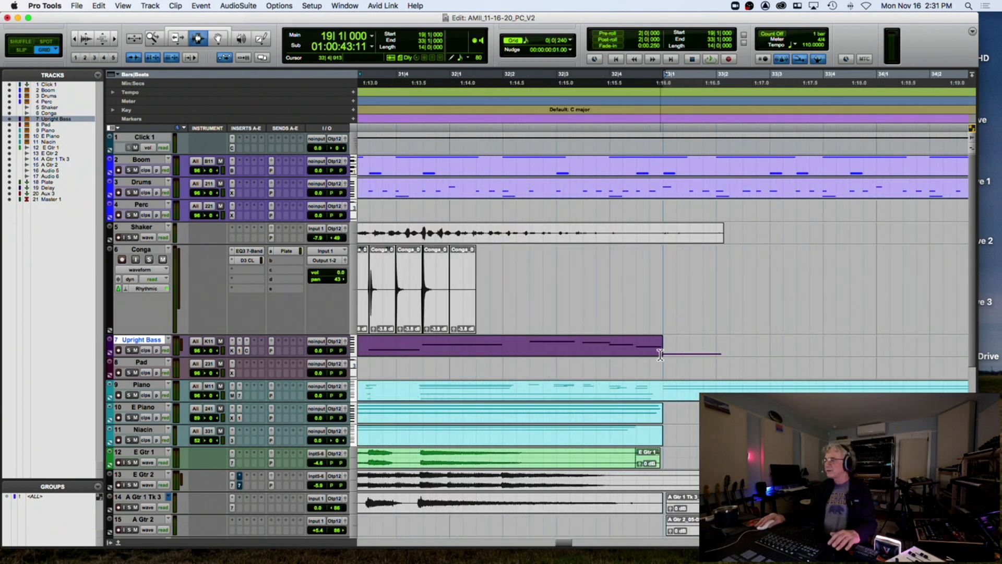
click(569, 329)
key(space)
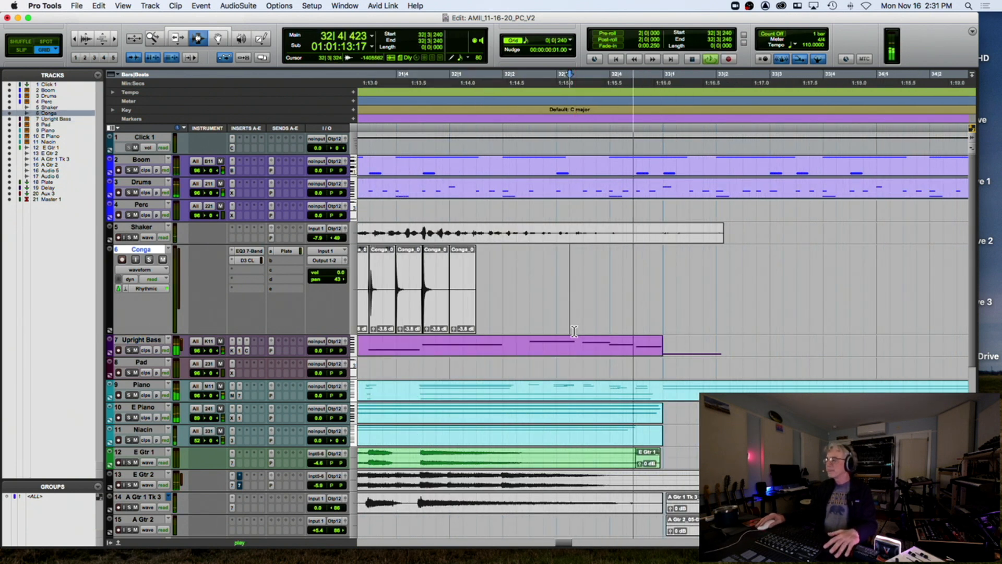
key(space)
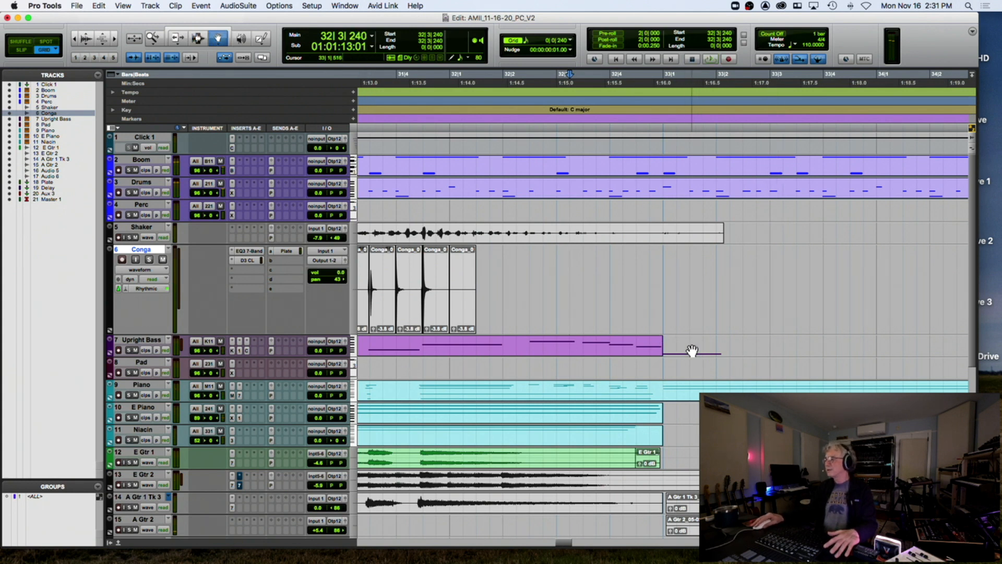
In the note editor, stretch the last Upright Bass note out to bar 34
double_click(654, 348)
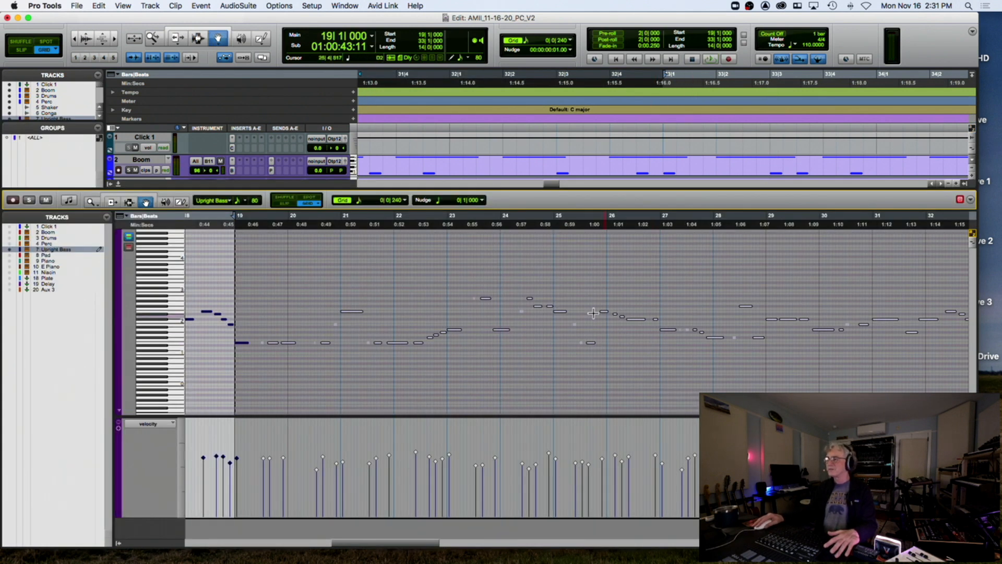
scroll(599, 315, right, 10)
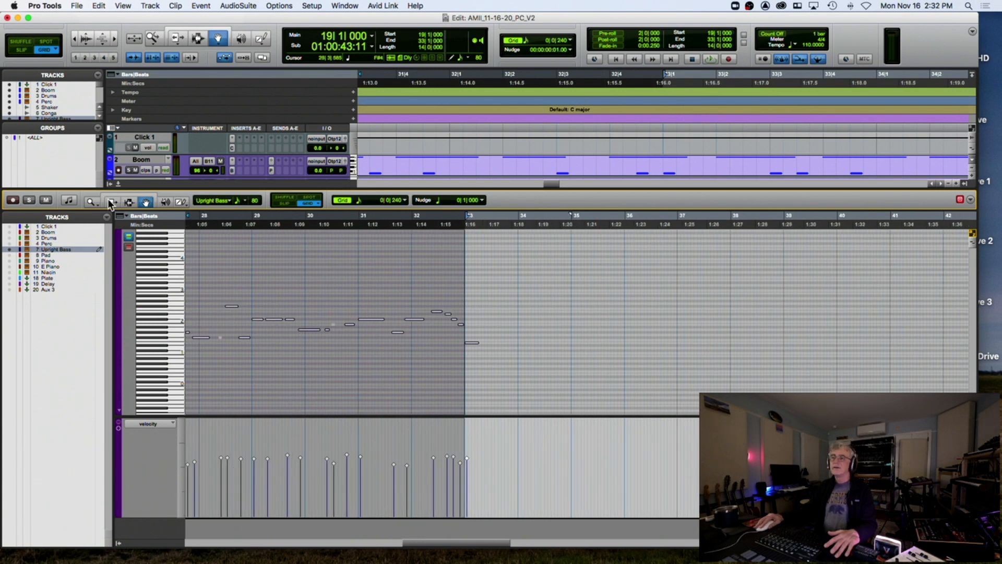
key(t)
key(t)
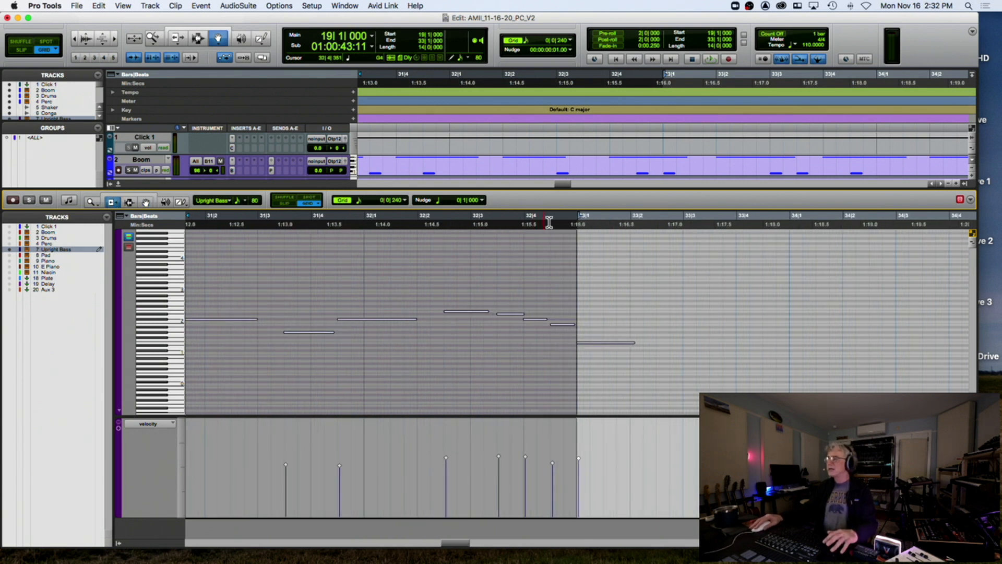
click(551, 221)
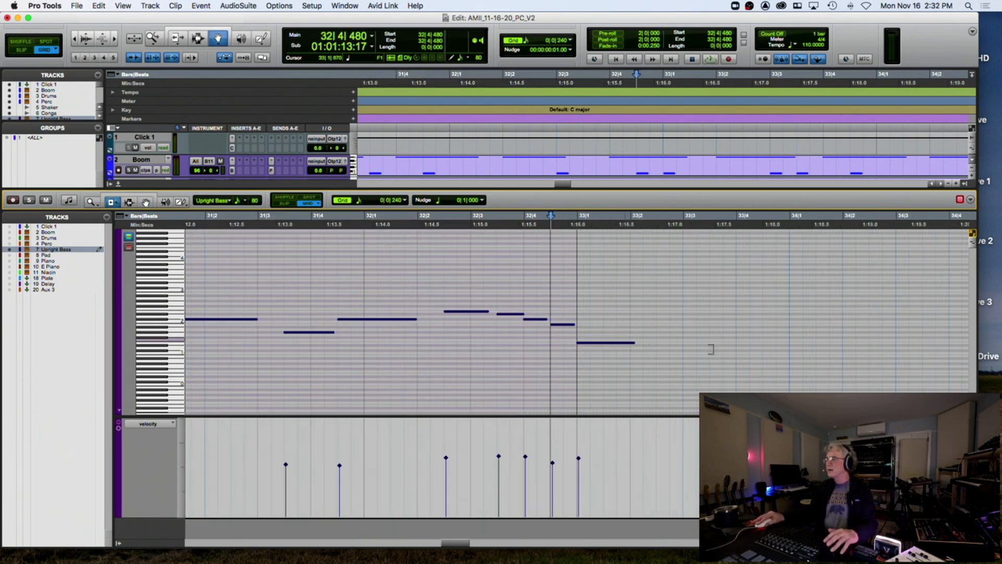
drag(633, 342, 696, 344)
drag(782, 349, 783, 349)
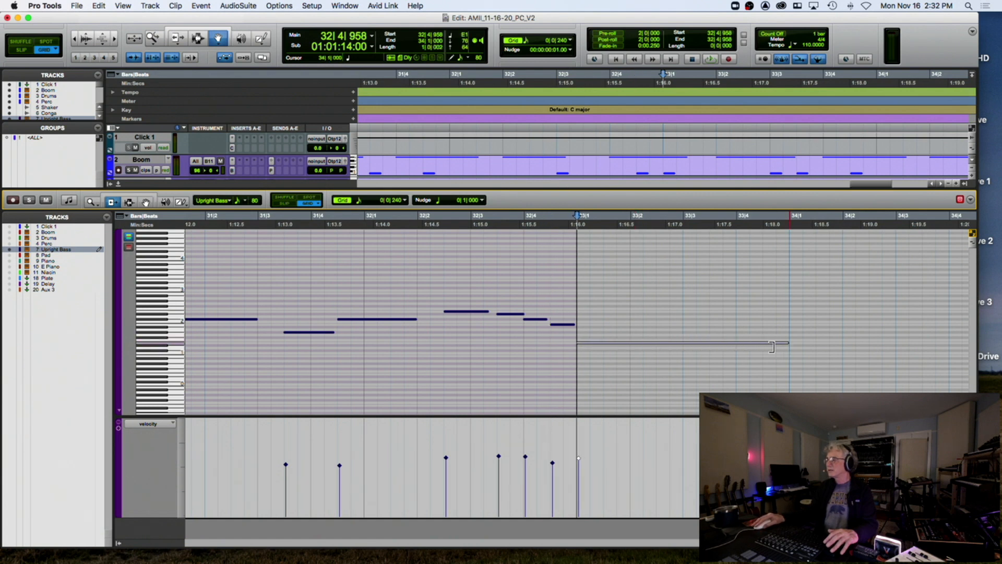
click(117, 183)
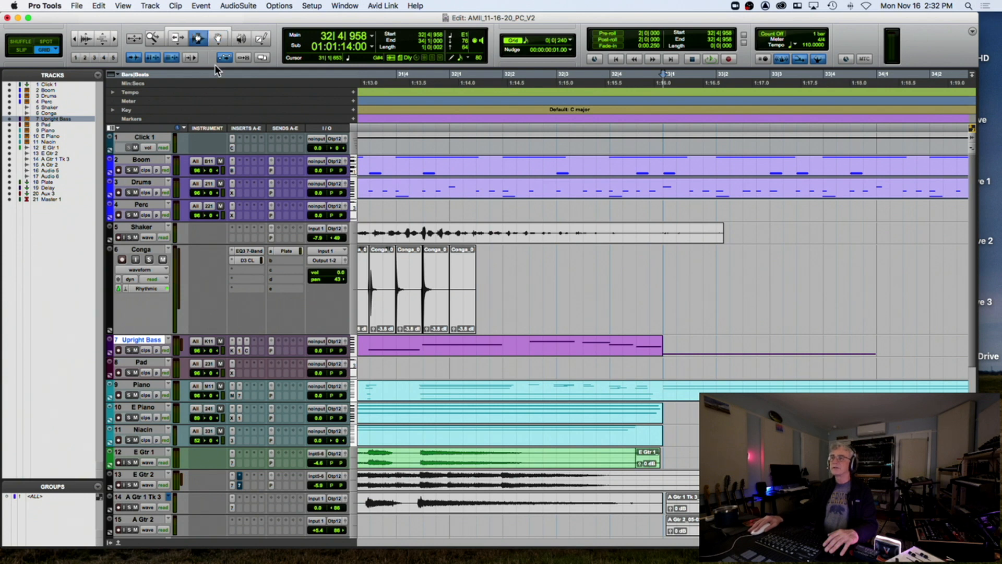
Trim the Upright Bass clip to a selection ending at bar 34 and audition from 32|3
click(557, 351)
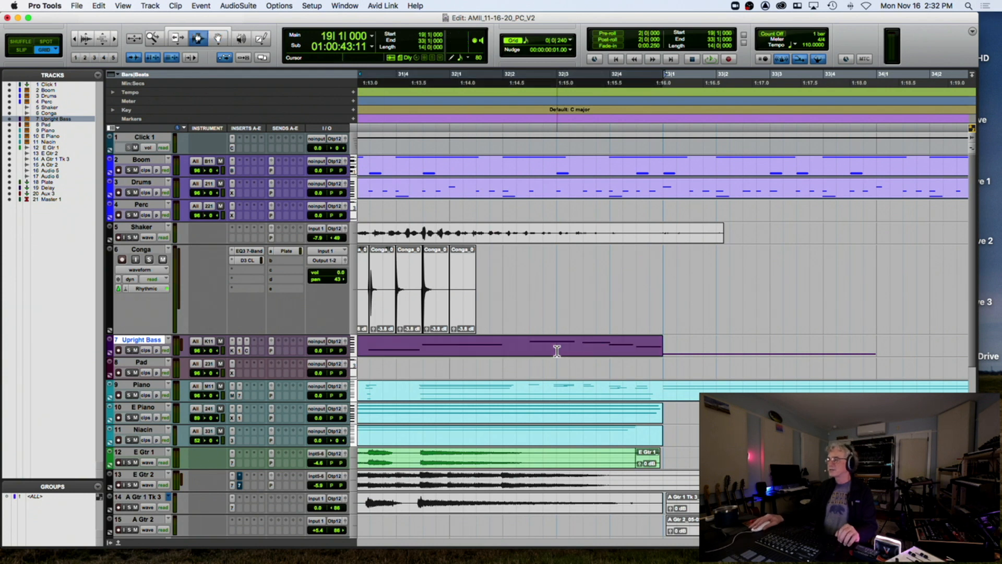
shift+click(877, 348)
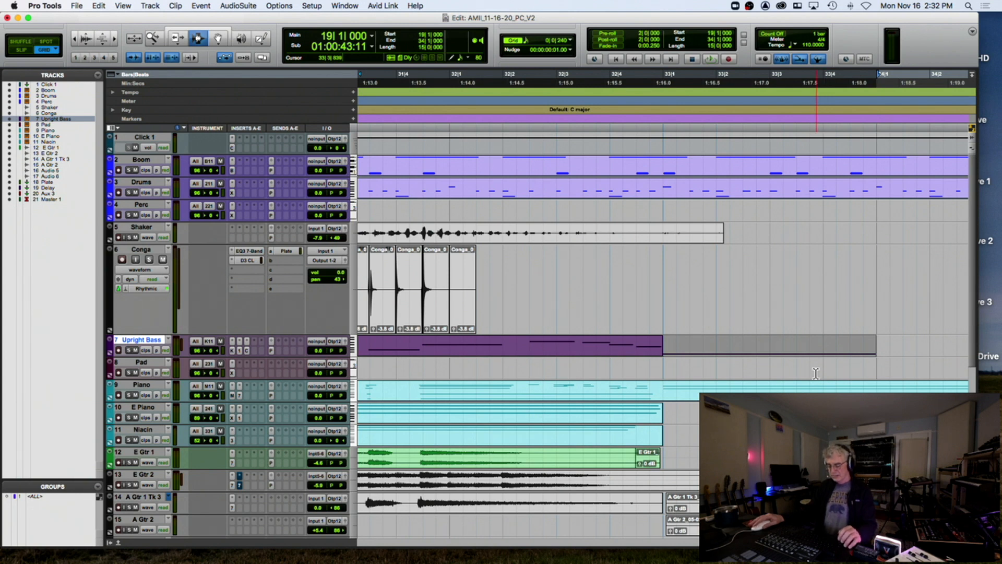
key(alt+shift+3)
click(554, 347)
key(space)
key(r)
key(r)
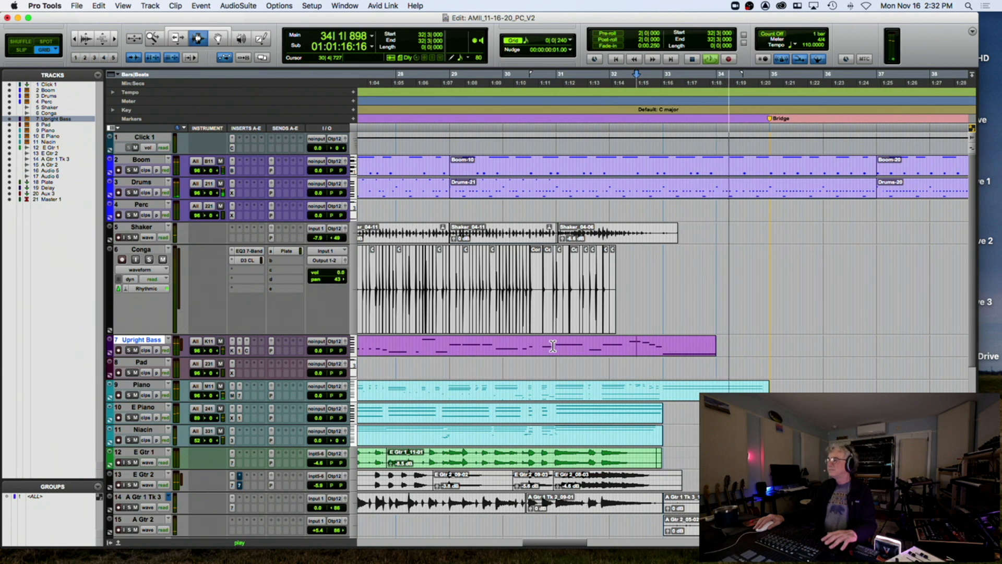
Record-arm the Upright Bass track and audition from bar 34
scroll(580, 347, right, 5)
click(574, 347)
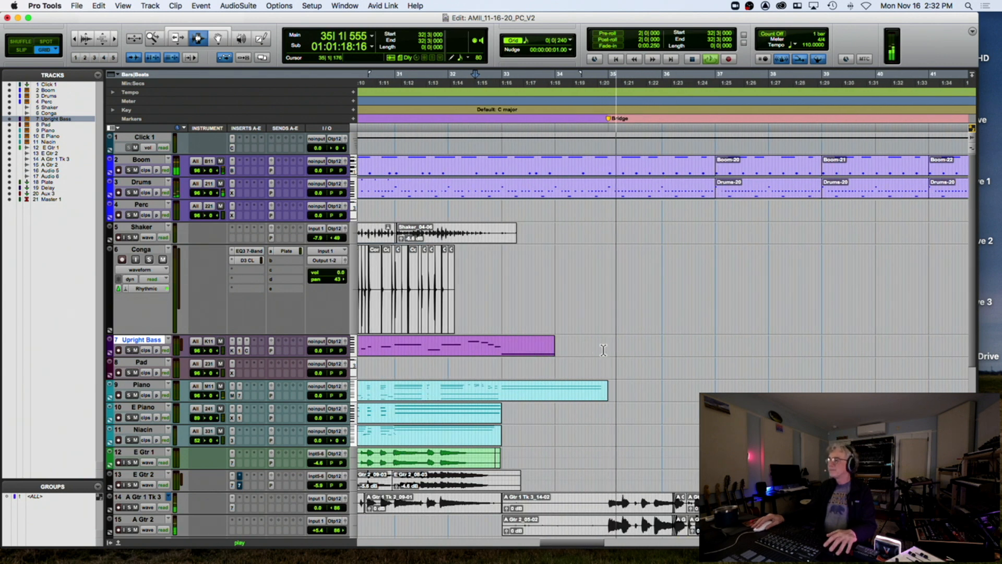
key(space)
click(119, 350)
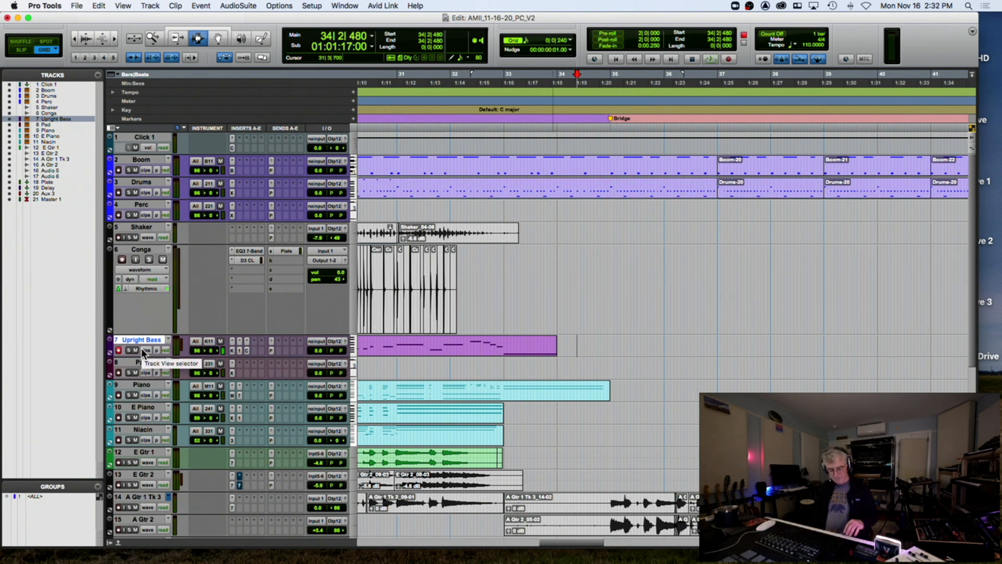
key(space)
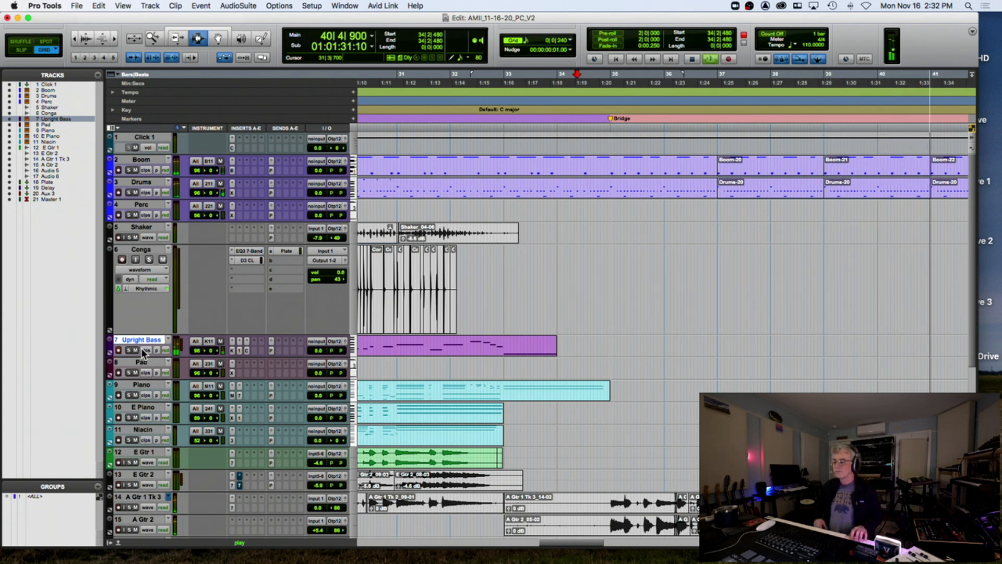
key(space)
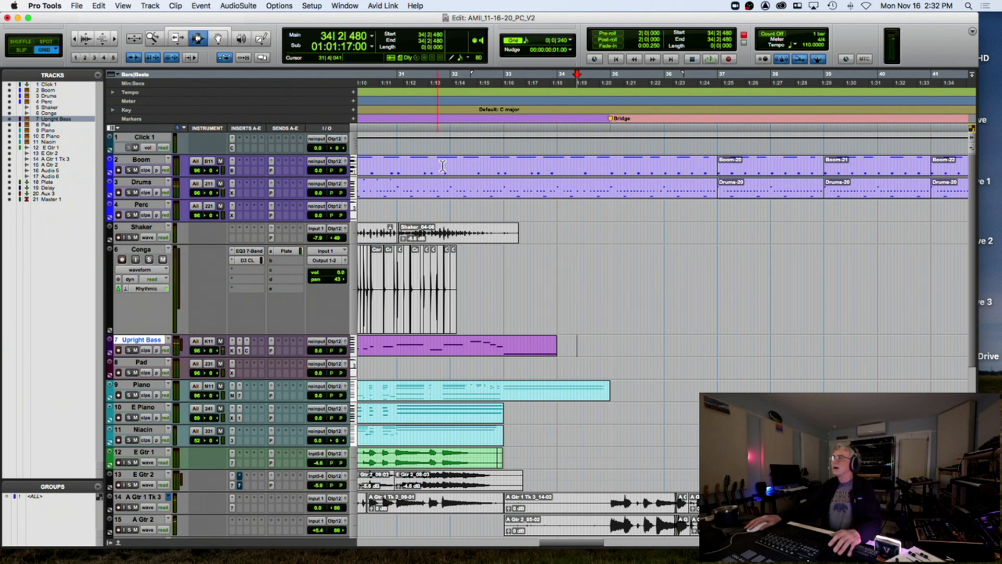
Select the Boom-24 clip out to bar 44, then set the insertion point at bar 34
mouse_move(611, 164)
mouse_down()
mouse_move(650, 163)
mouse_move(614, 163)
mouse_up()
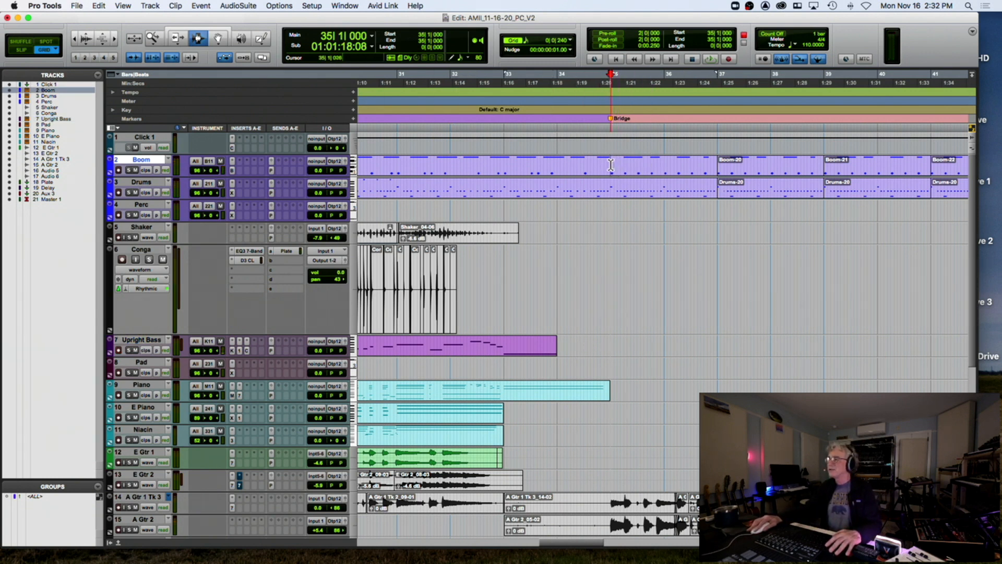
double_click(688, 166)
scroll(887, 167, right, 10)
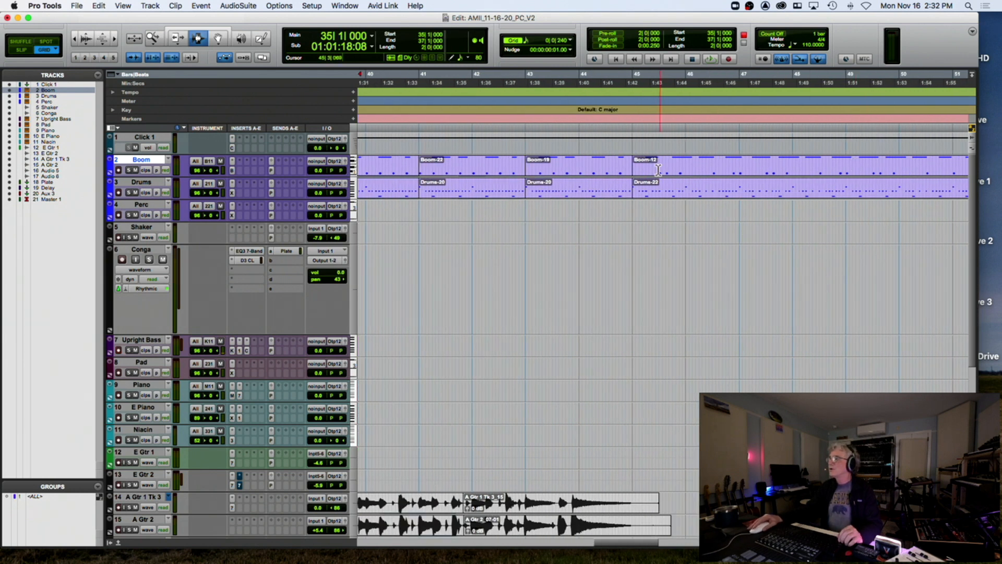
shift+click(629, 166)
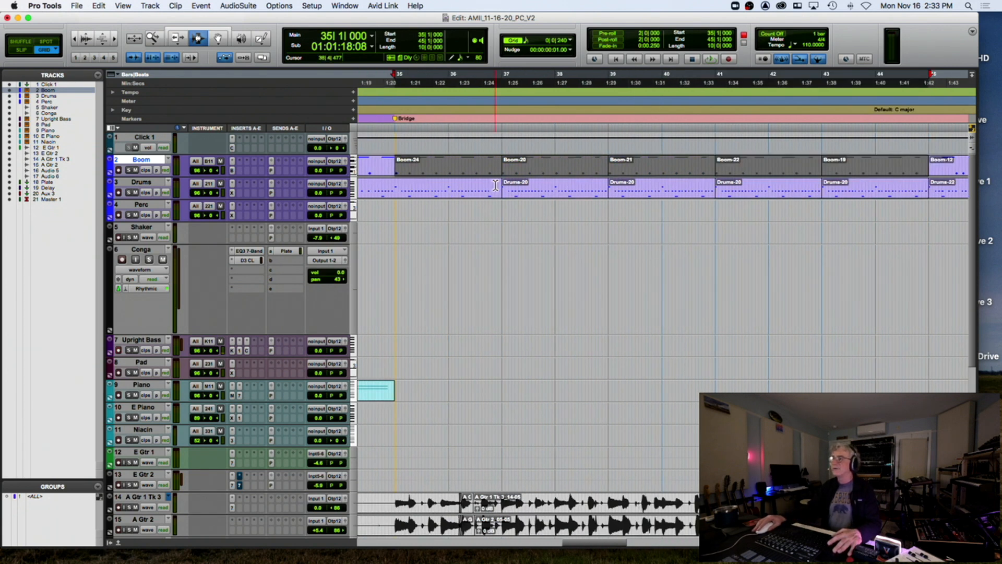
scroll(385, 241, left, 3)
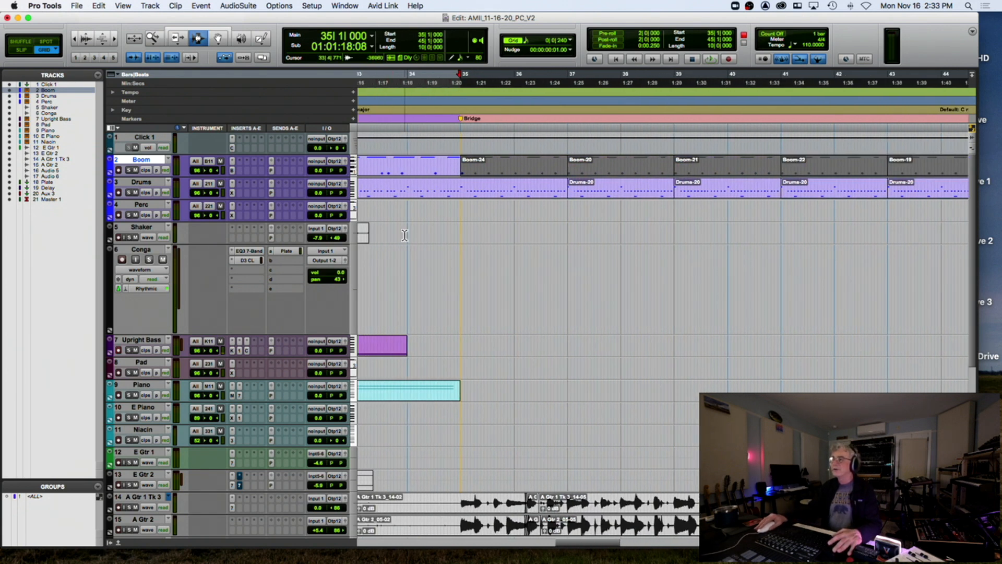
click(406, 233)
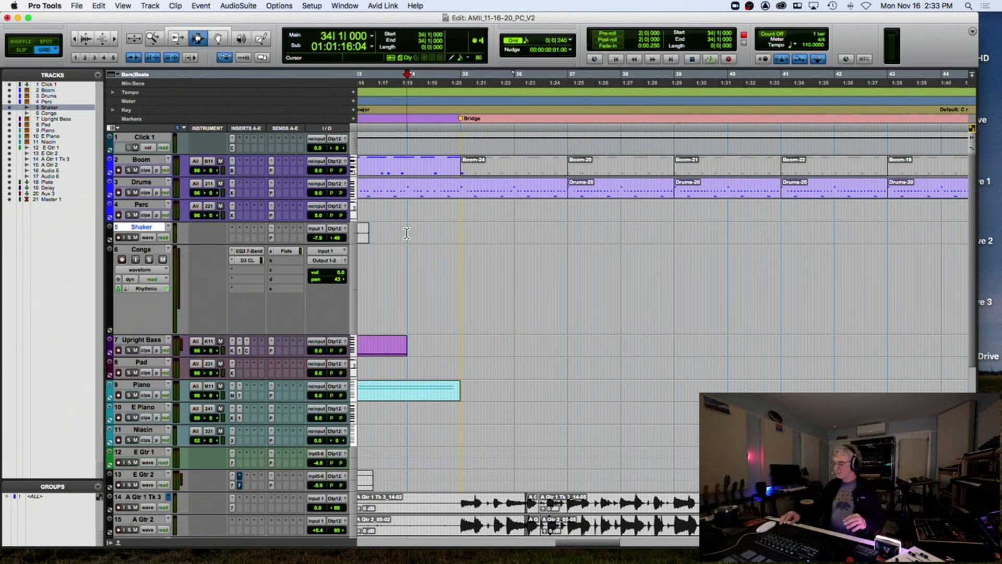
Cancel the new marker and record first Upright Bass takes from bar 34
key(KP_Enter)
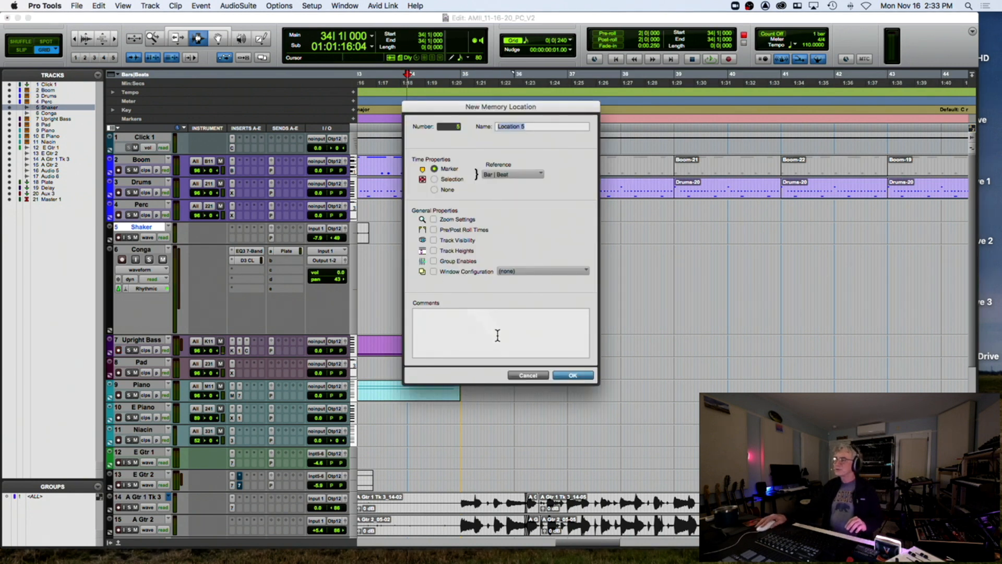
click(526, 376)
key(super+space)
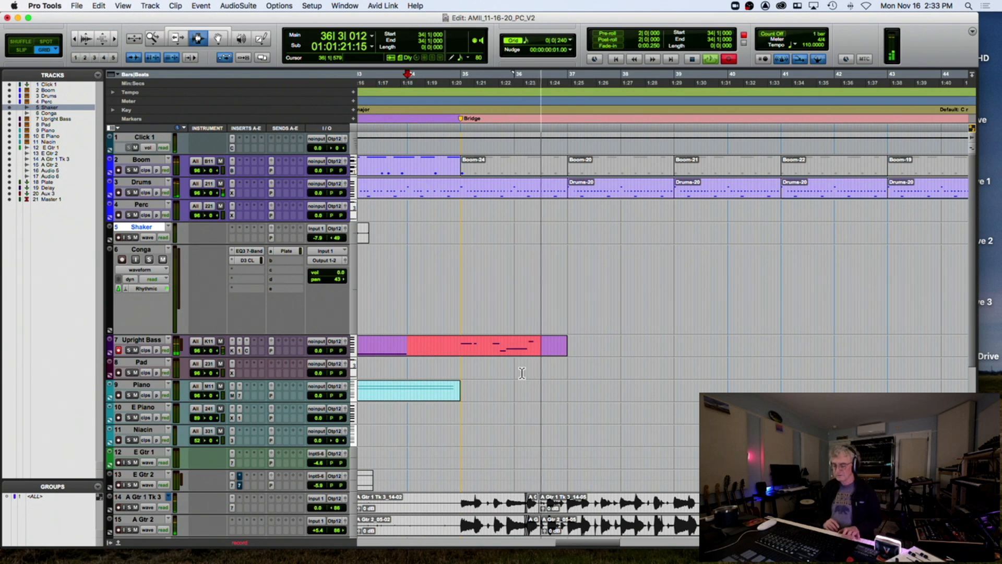
key(space)
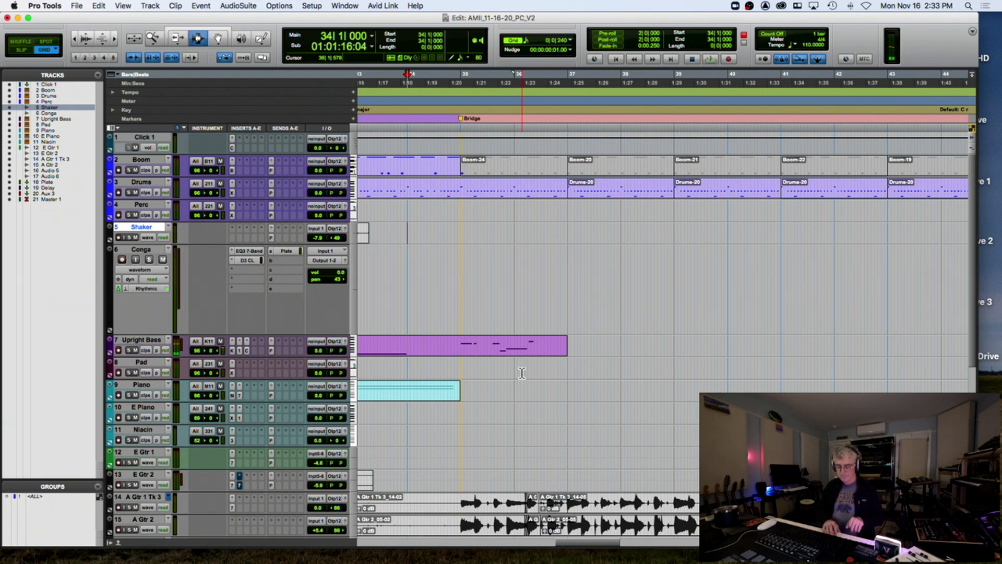
key(super+space)
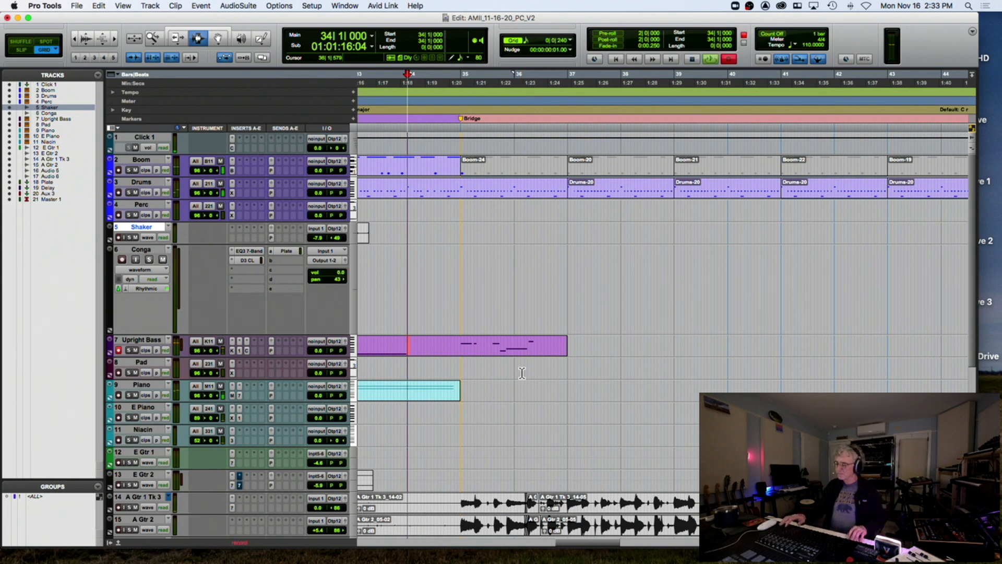
key(space)
key(super+space)
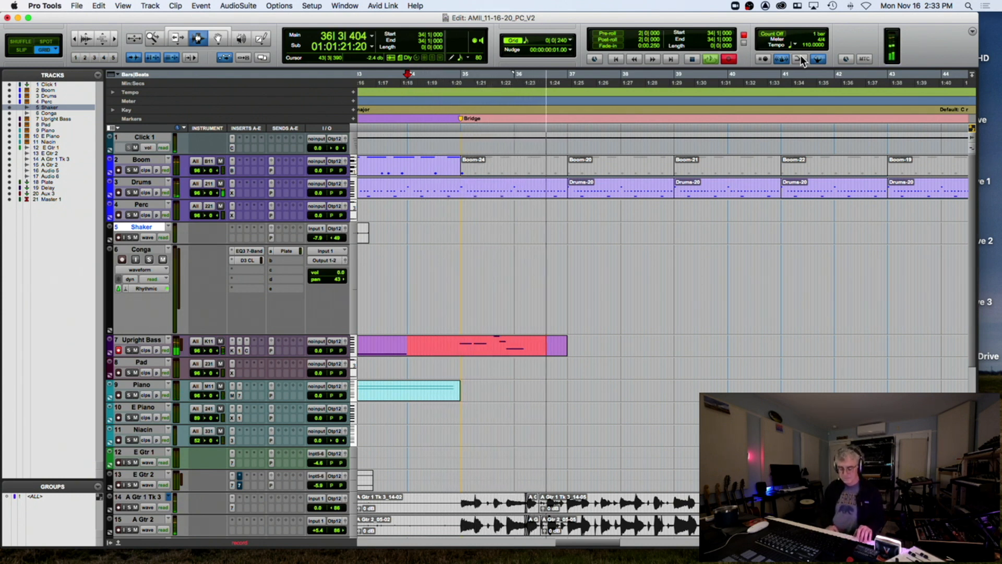
key(space)
Undo the rejected bass takes and re-record from bar 34, keeping the final take
key(super+z)
key(super+space)
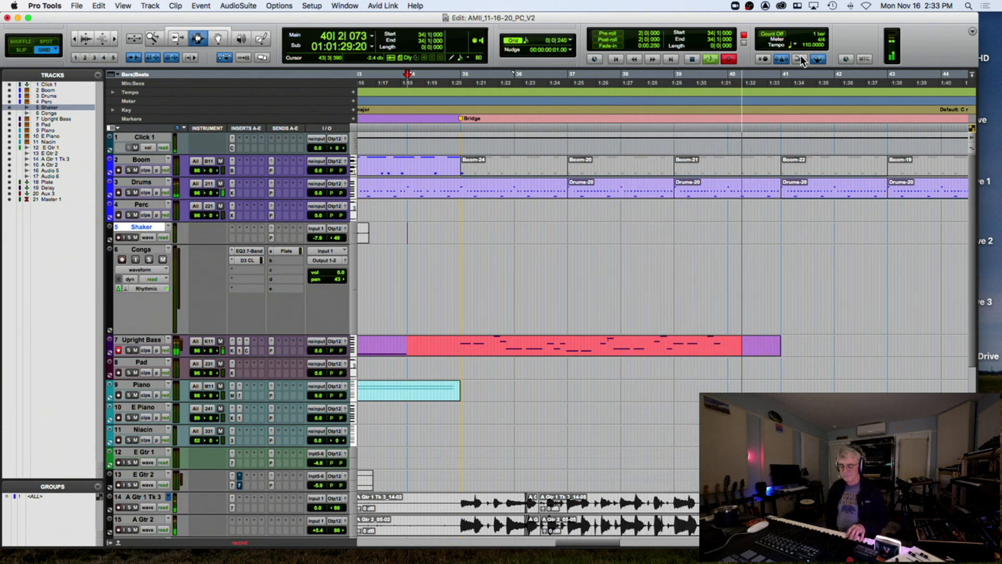
key(space)
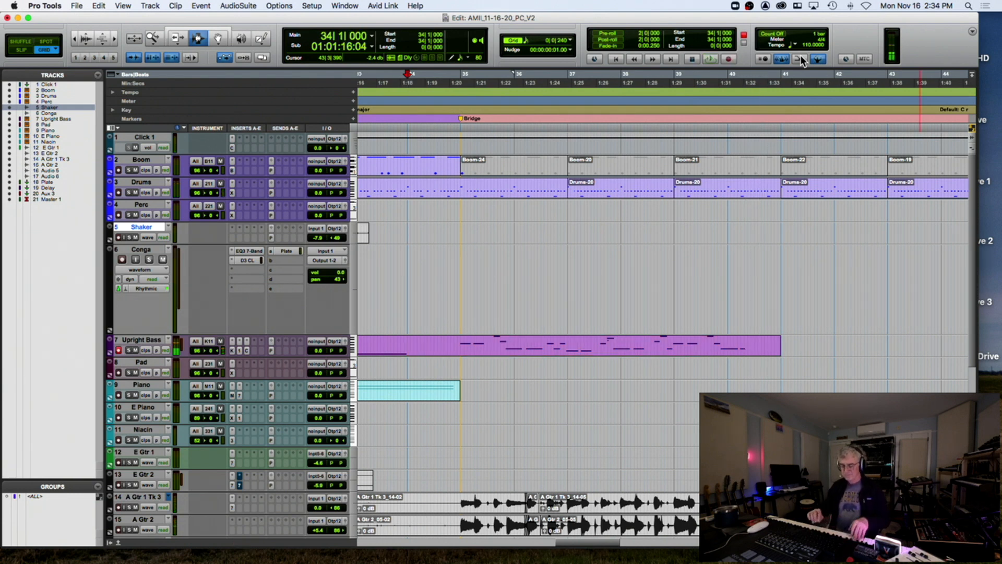
key(super+z)
key(super+space)
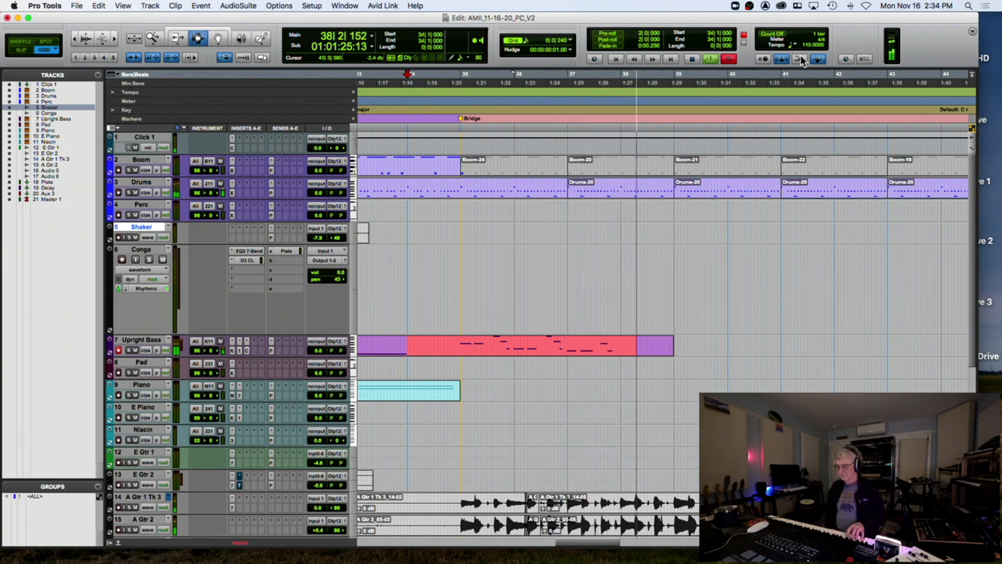
key(space)
key(super+space)
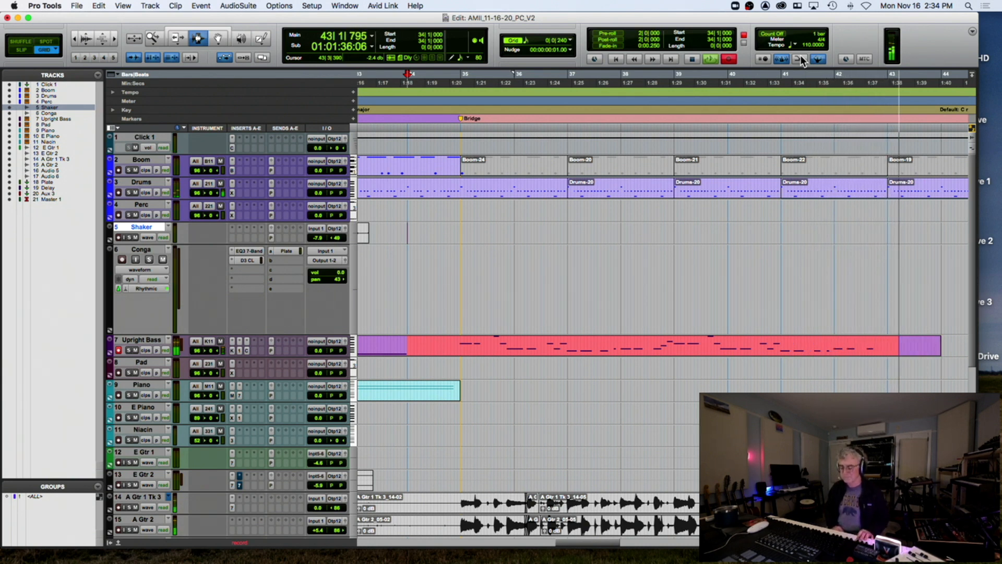
key(space)
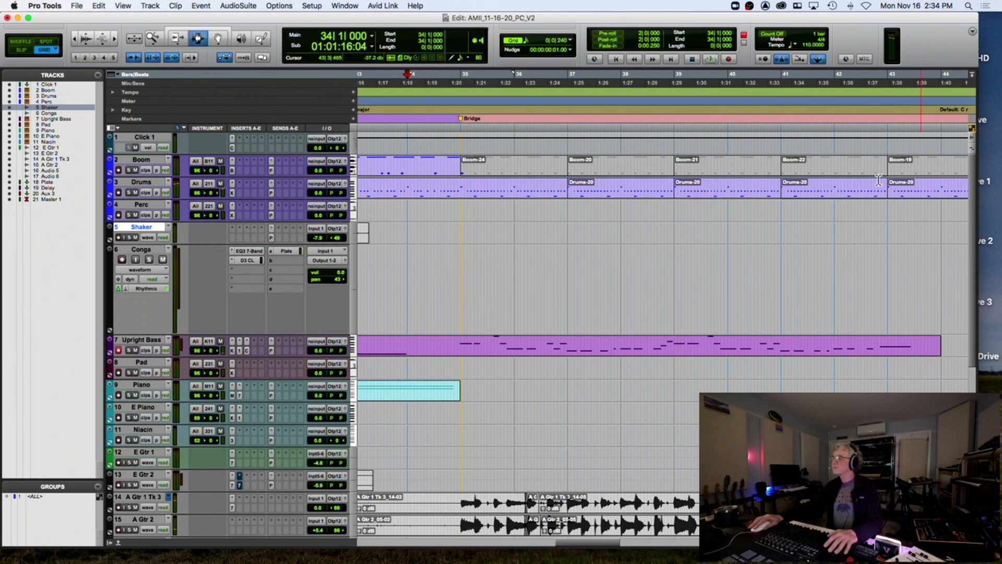
Quantize the new Upright Bass clip and audition it from bar 40
click(458, 346)
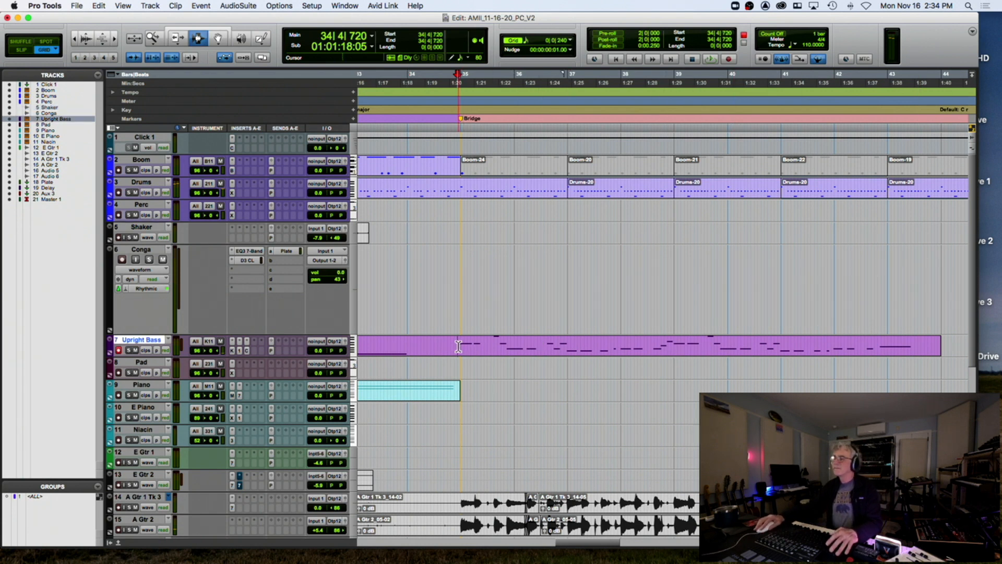
double_click(489, 349)
key(alt+0)
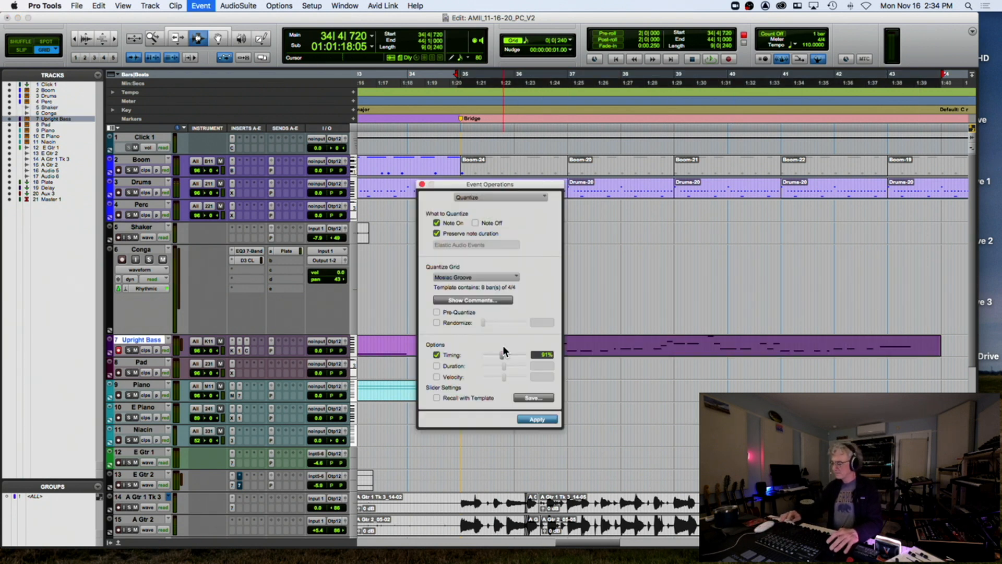
key(Return)
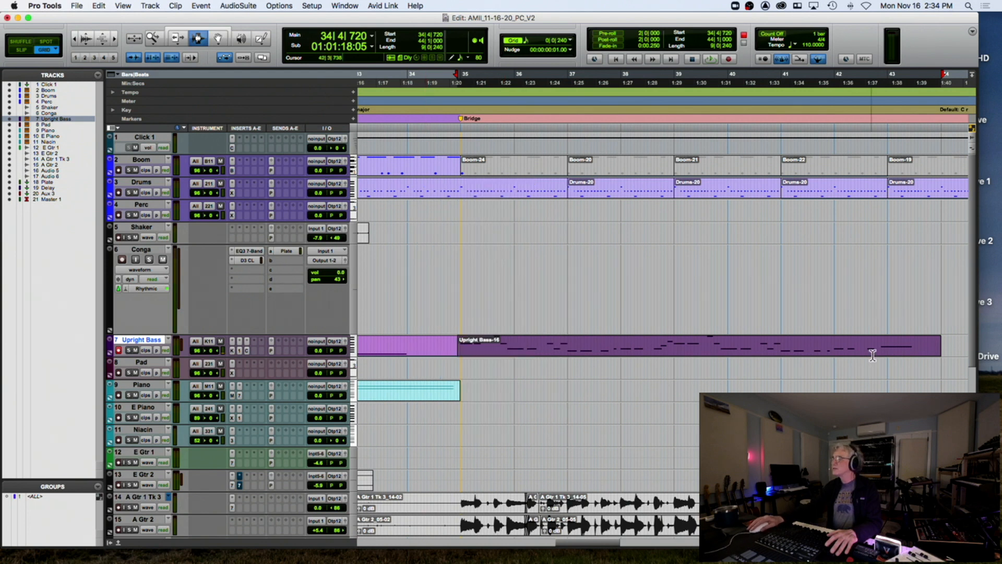
click(778, 347)
key(space)
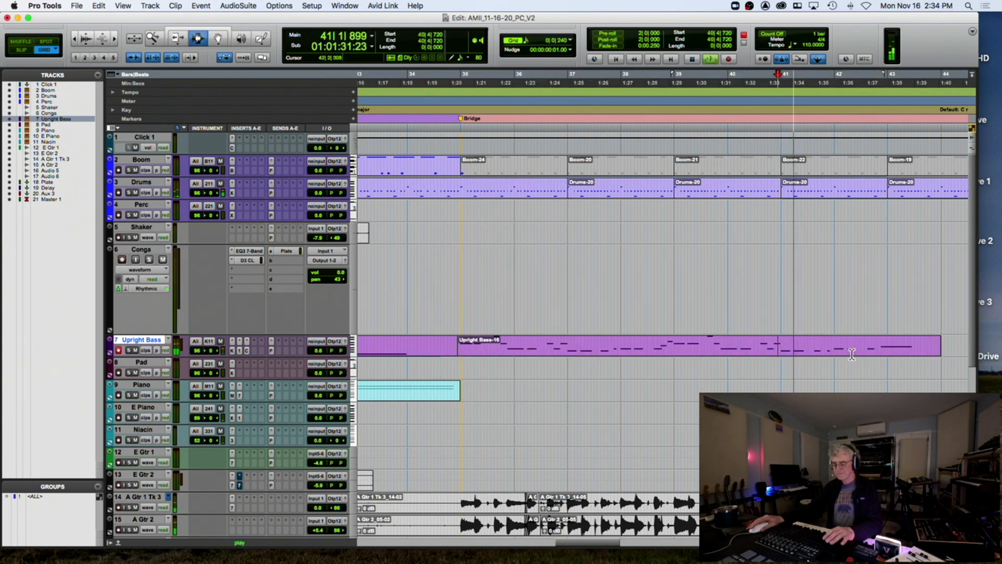
key(t)
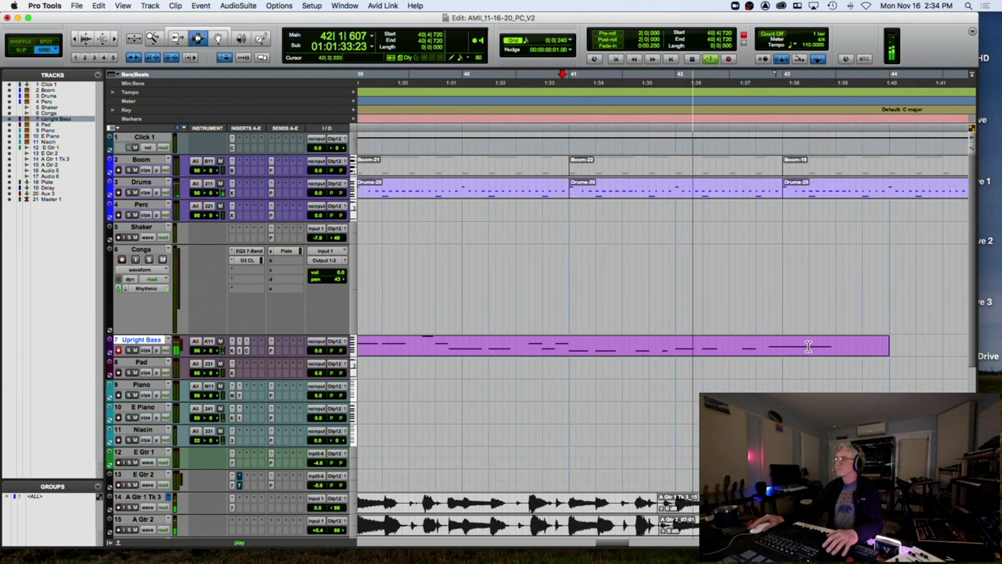
key(space)
Delete the bass clip from bar 42 beat 4 to 44 and try recording a new ending
click(756, 351)
drag(757, 350, 944, 344)
key(Delete)
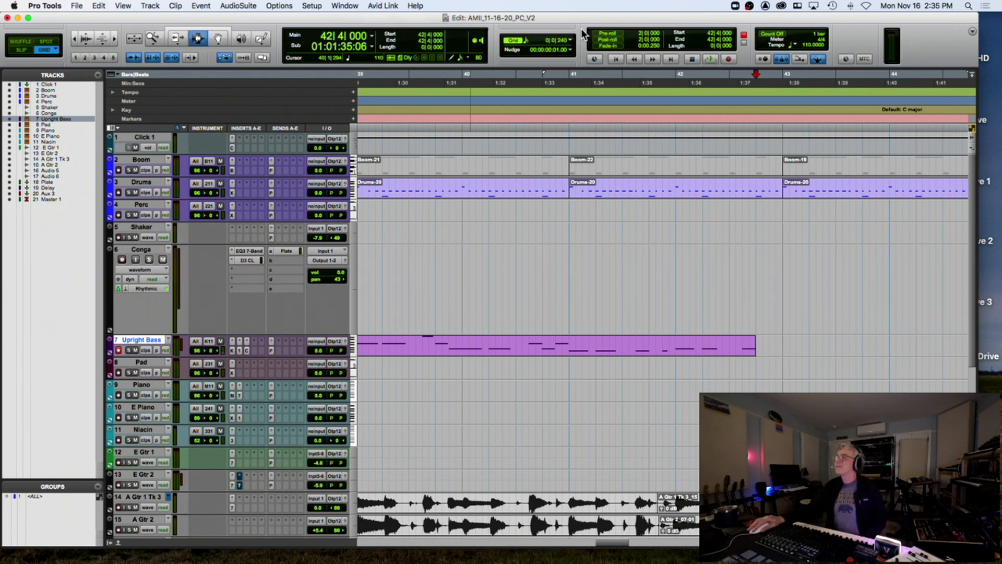
key(super+space)
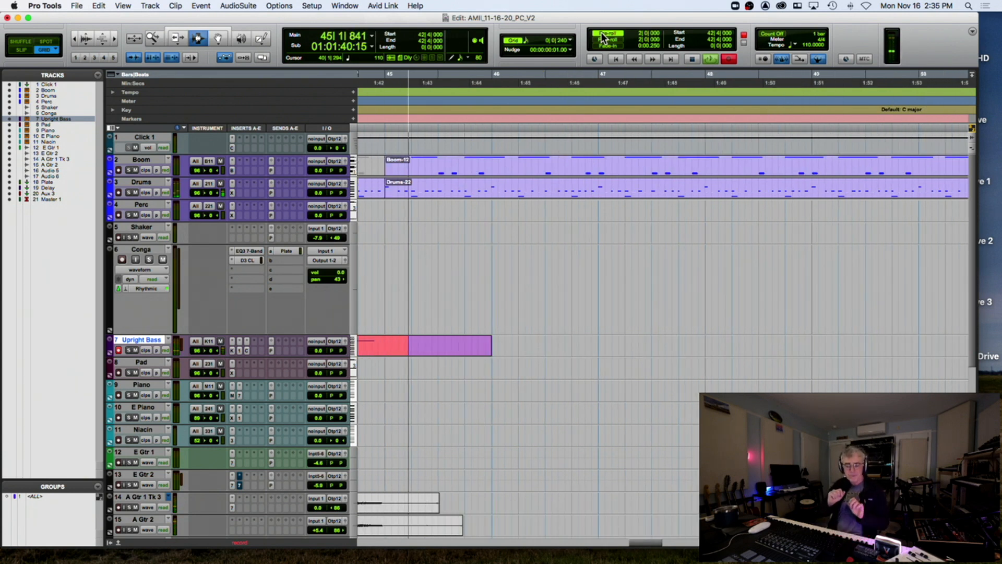
key(super+period)
Select the Upright Bass-17 clip and check its quantize settings
key(r)
key(r)
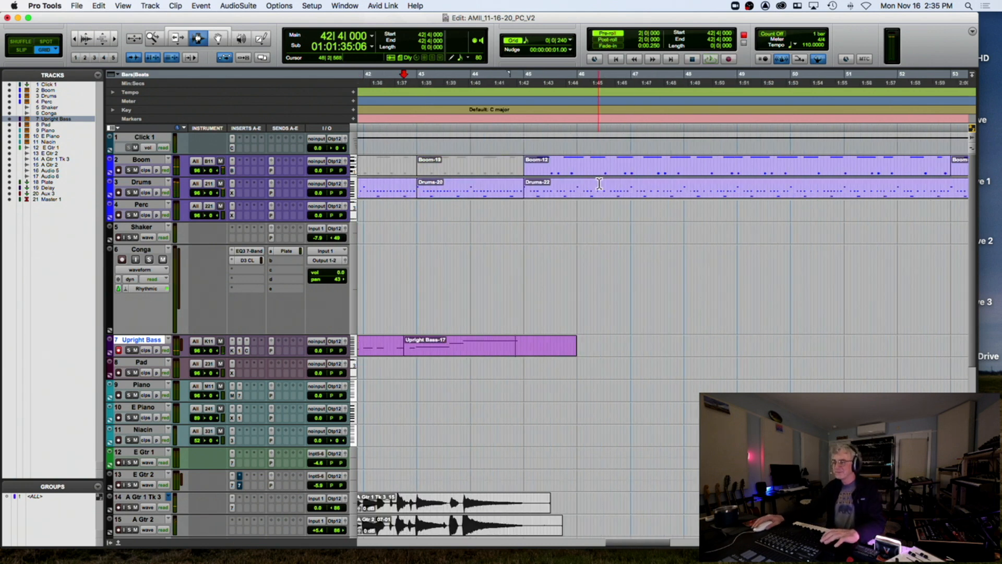
double_click(564, 344)
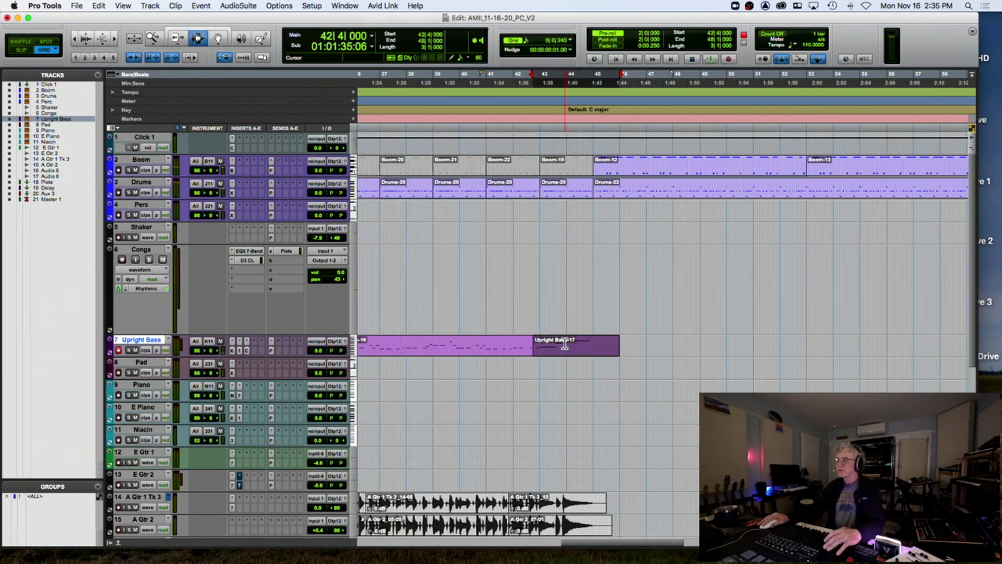
key(alt+0)
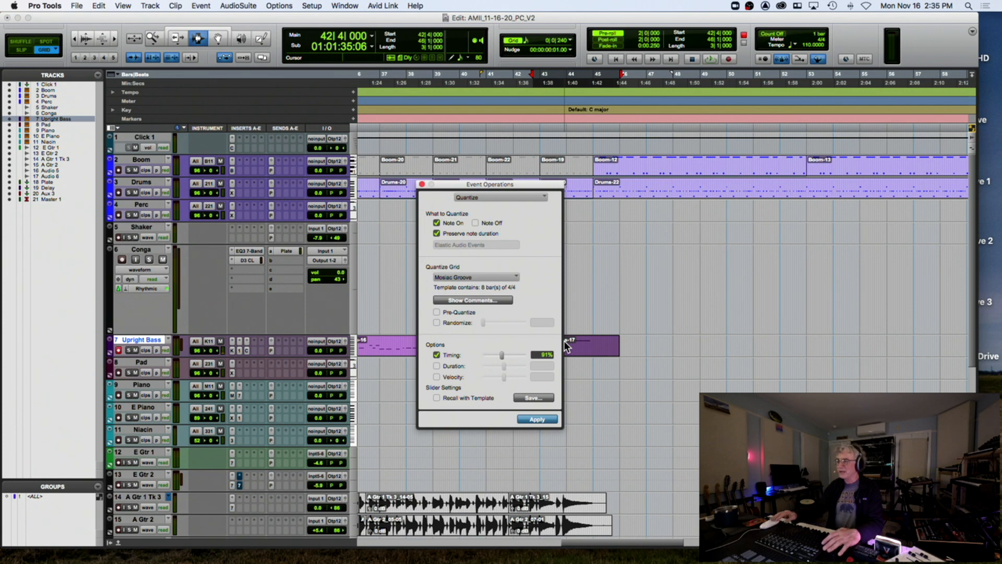
click(422, 183)
Zoom out over the session, then play from the Bridge at bar 35 with pre-roll
key(r)
key(r)
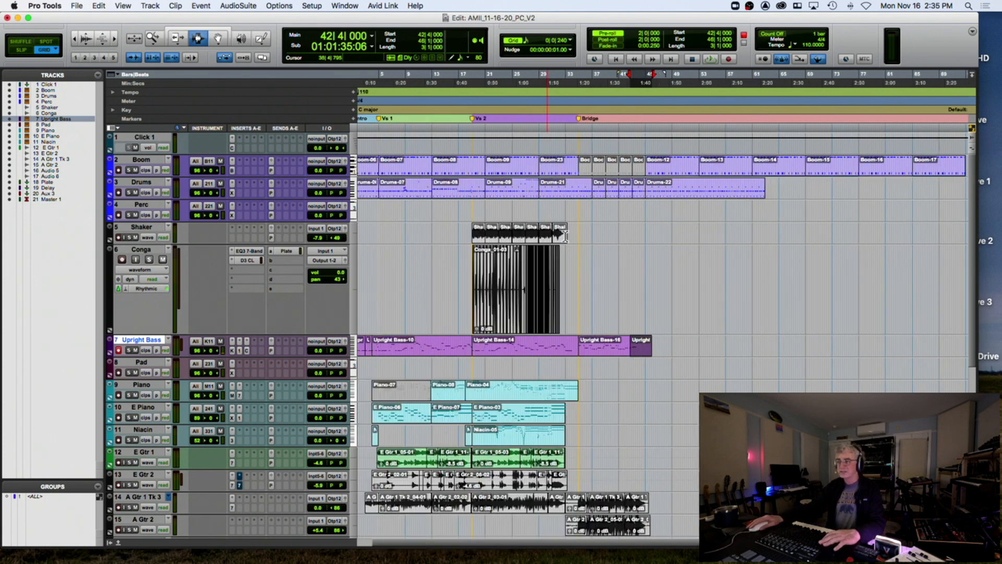
key(r)
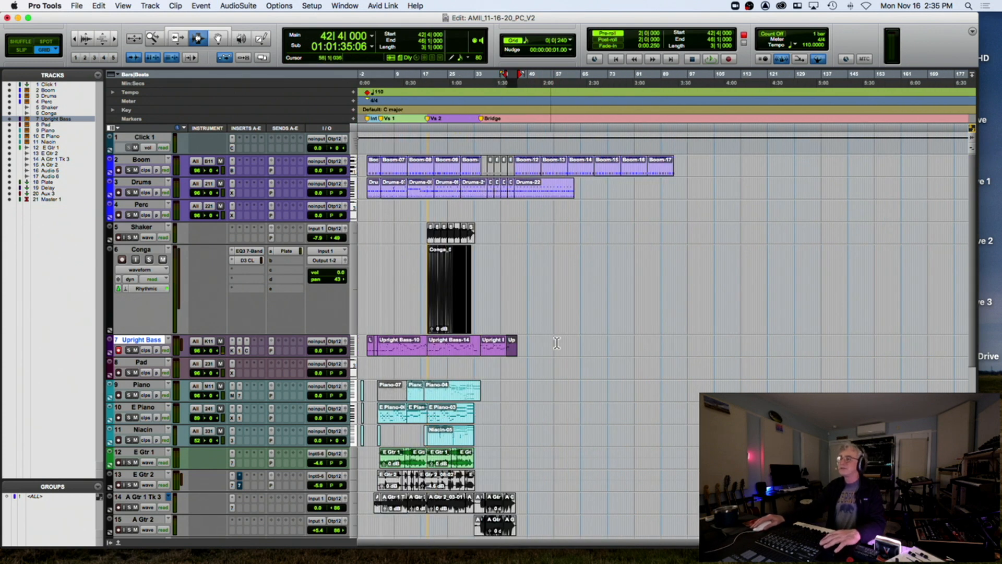
click(366, 344)
key(t)
key(t)
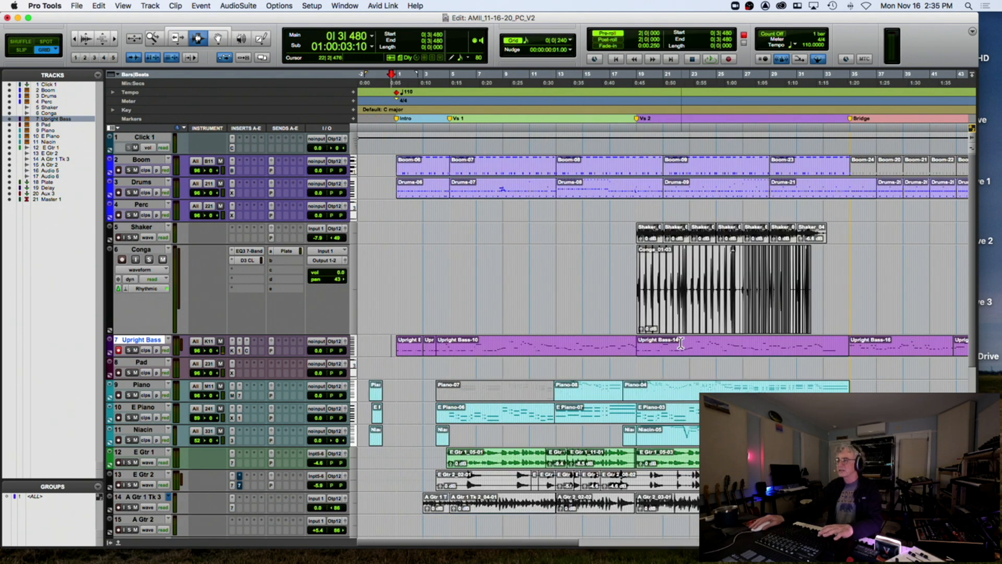
scroll(796, 335, right, 5)
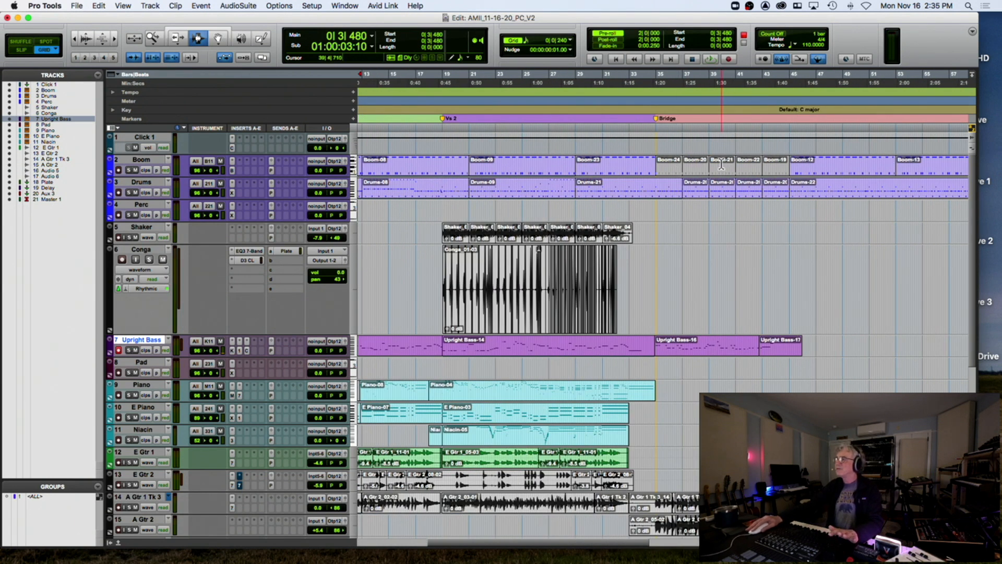
click(656, 346)
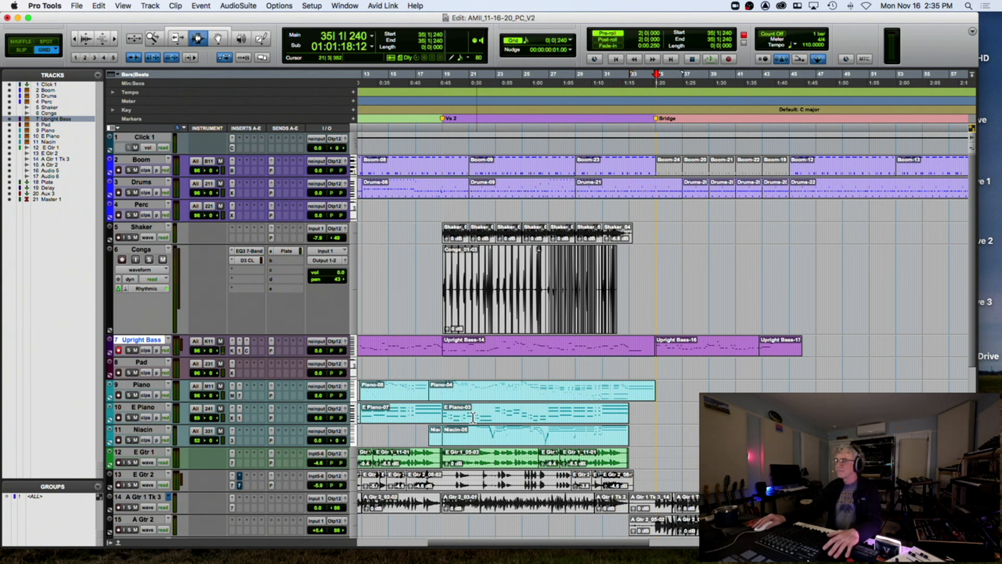
key(space)
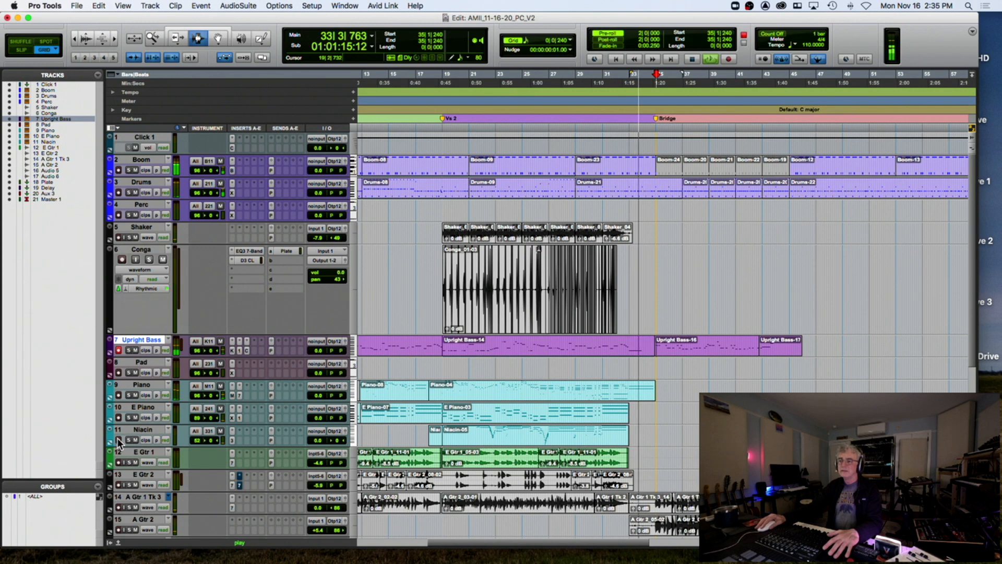
key(space)
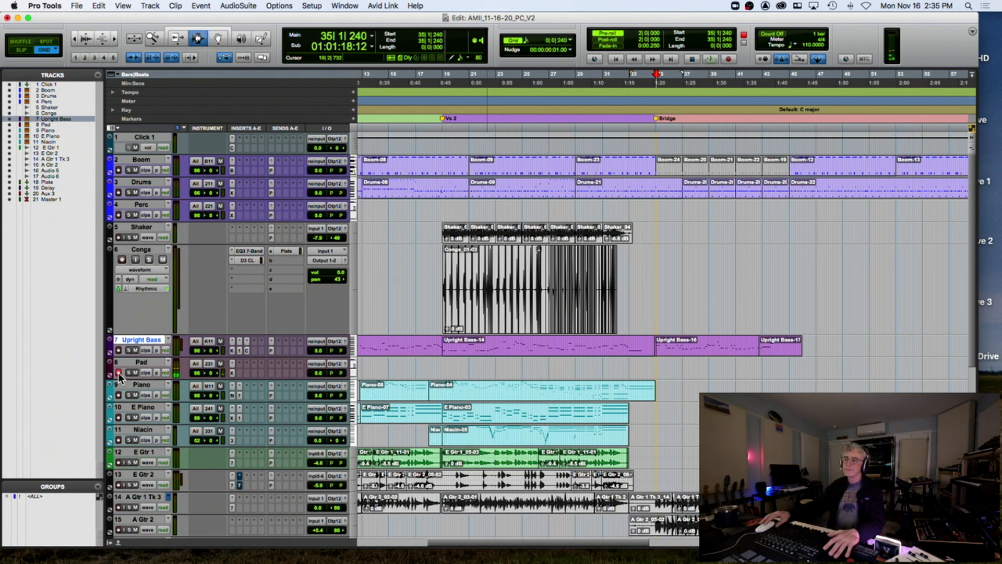
Load 17 Vocals > +02 Female Ooh Wide on the Pad track's Xpand!2
click(231, 365)
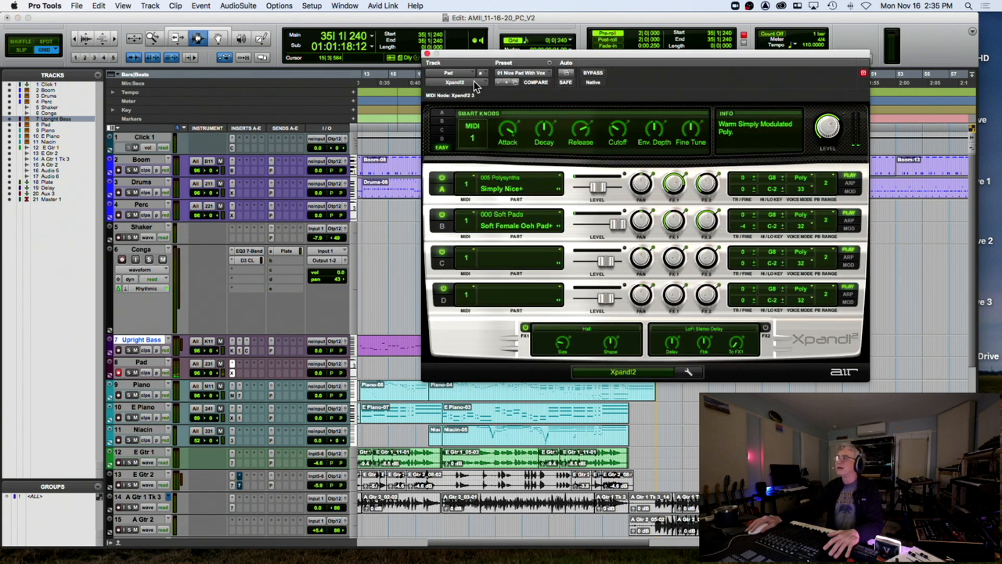
click(513, 74)
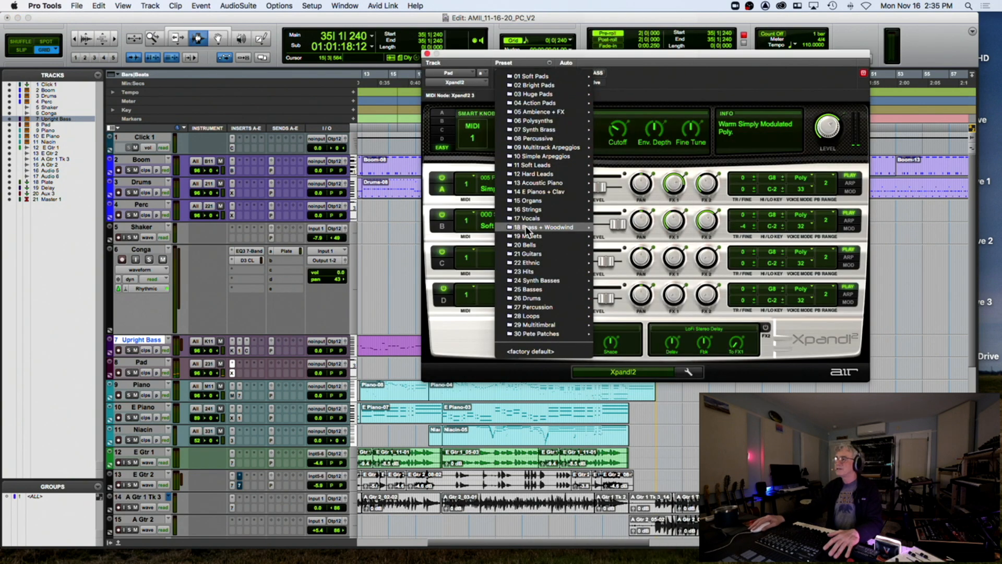
mouse_move(521, 254)
mouse_move(527, 76)
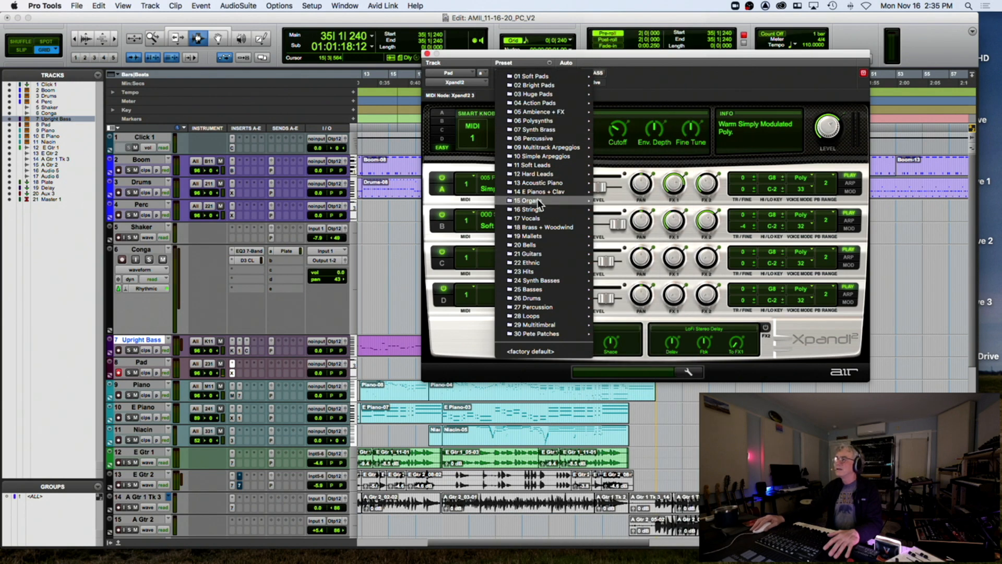
mouse_move(539, 219)
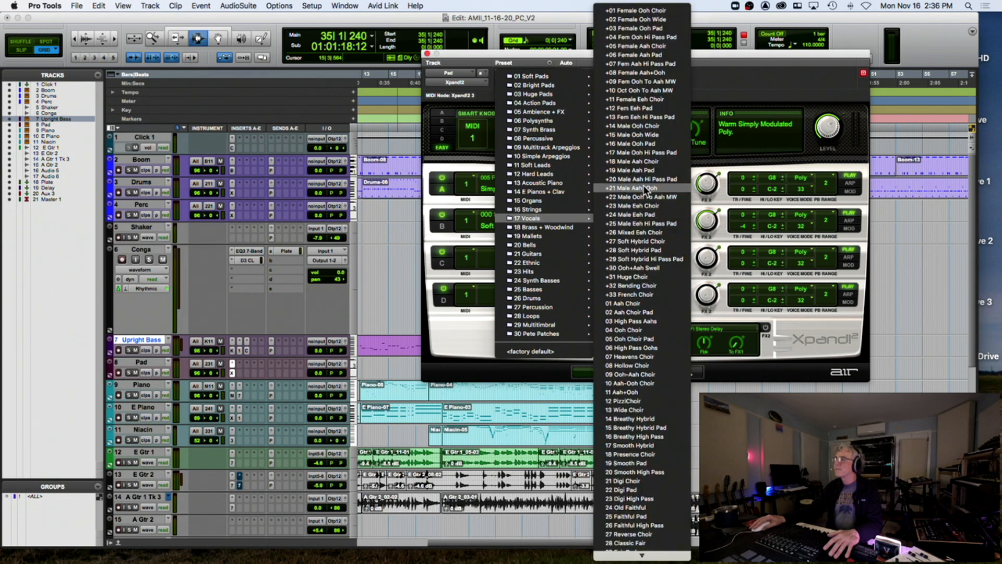
click(656, 21)
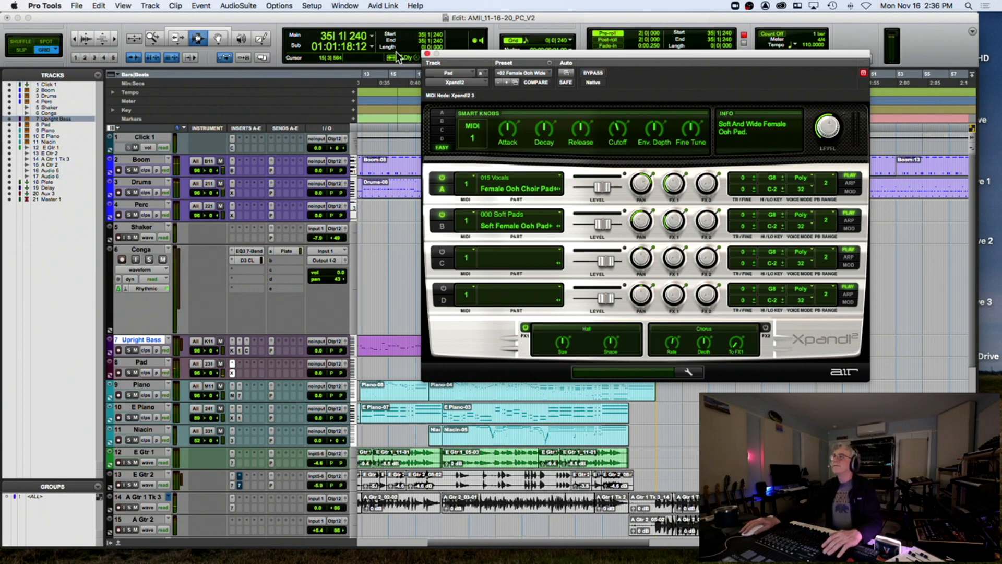
click(425, 54)
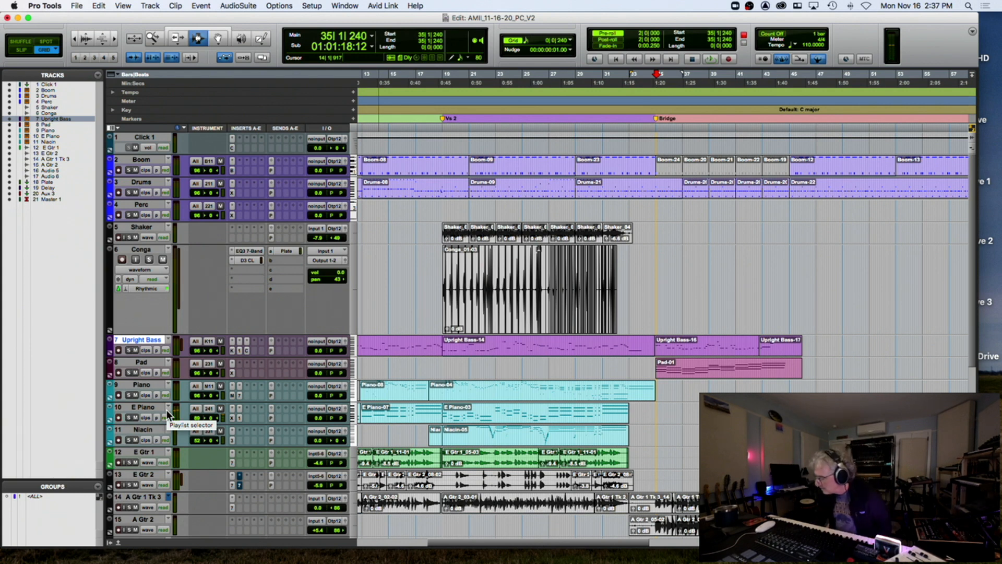
Record E Piano from the pre-roll, undo the bad first take, and keep the retake
key(space)
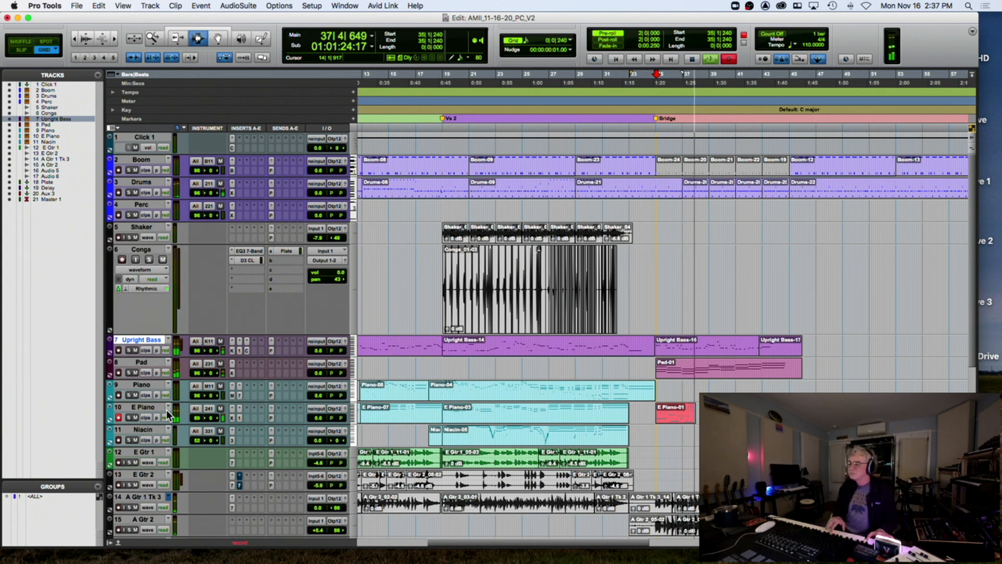
key(space)
key(super+z)
key(space)
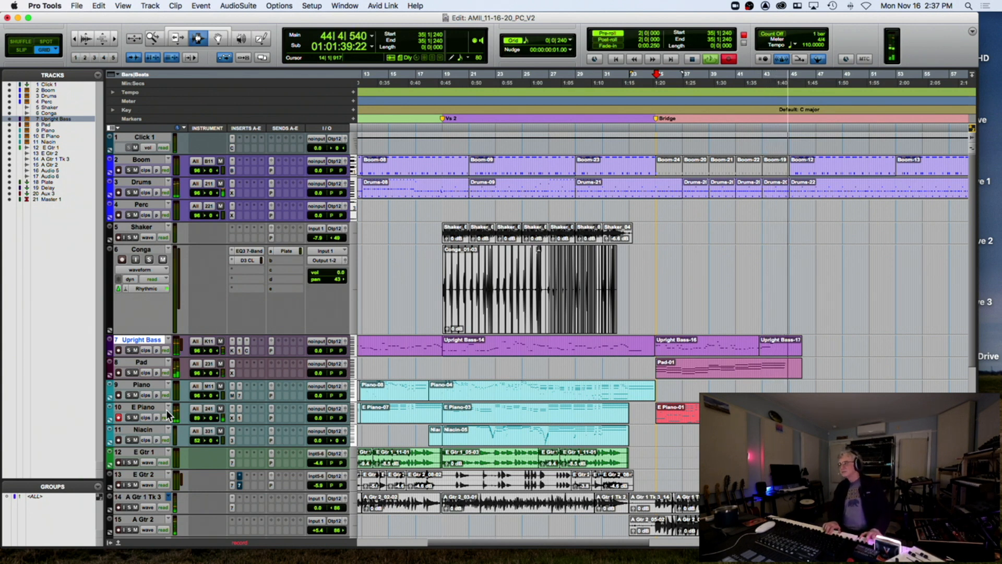
key(space)
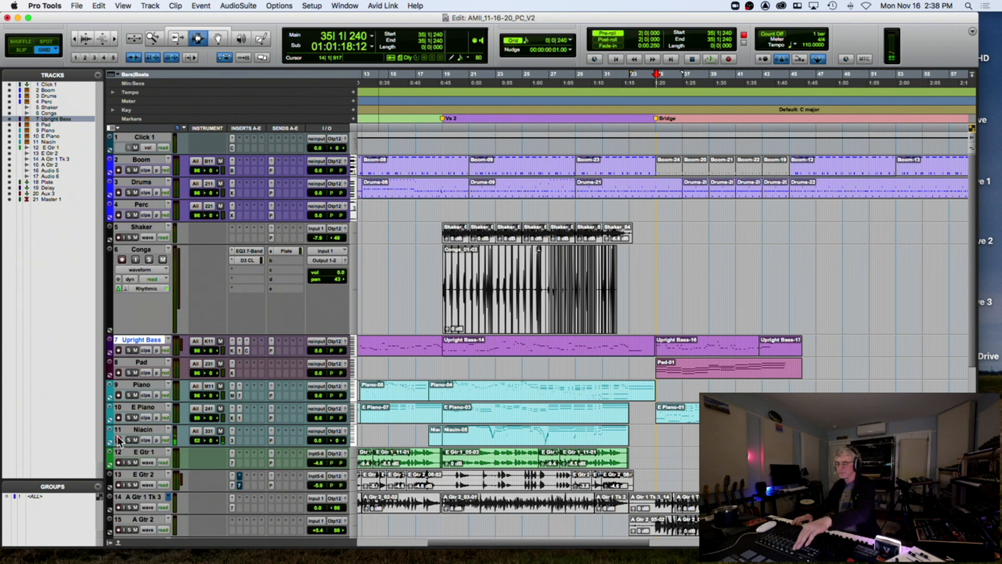
Record a Niacin take from pre-roll, undo it, and record a new take at bar 35
key(space)
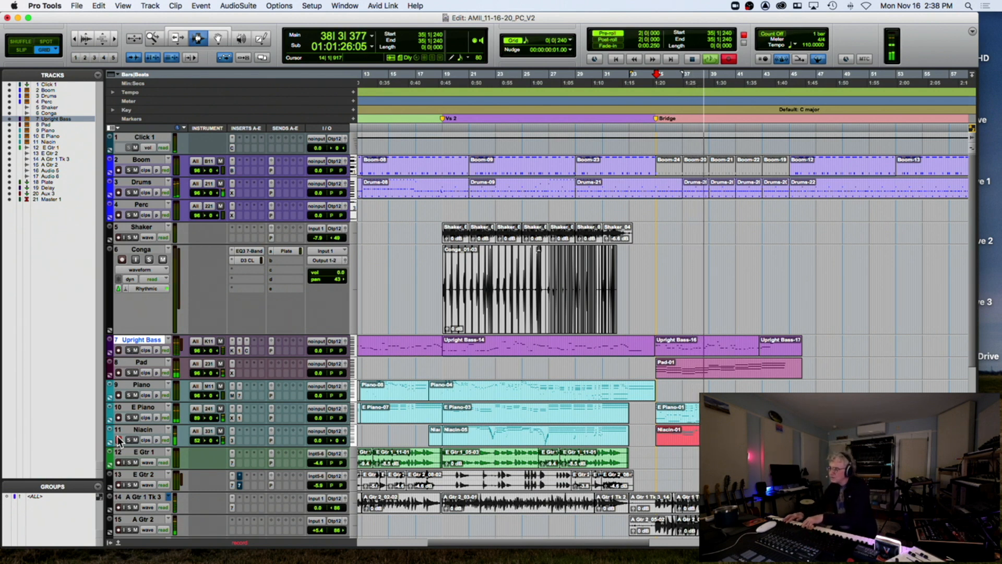
key(space)
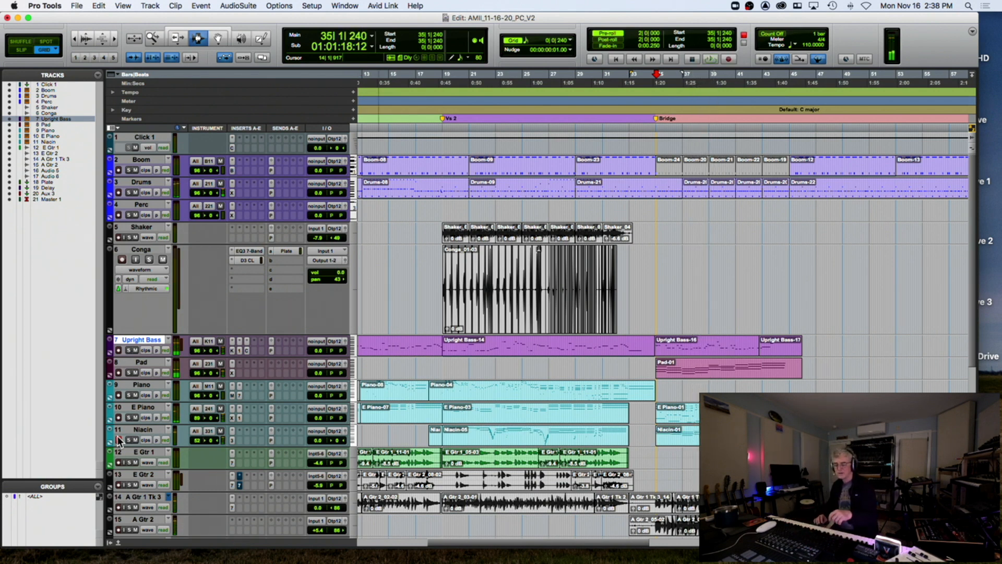
key(super+z)
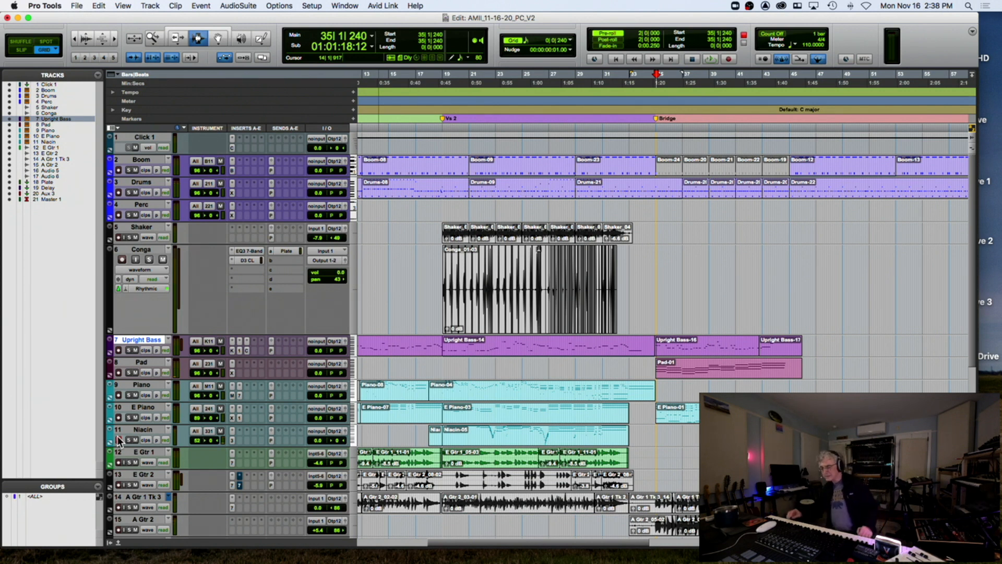
key(super+space)
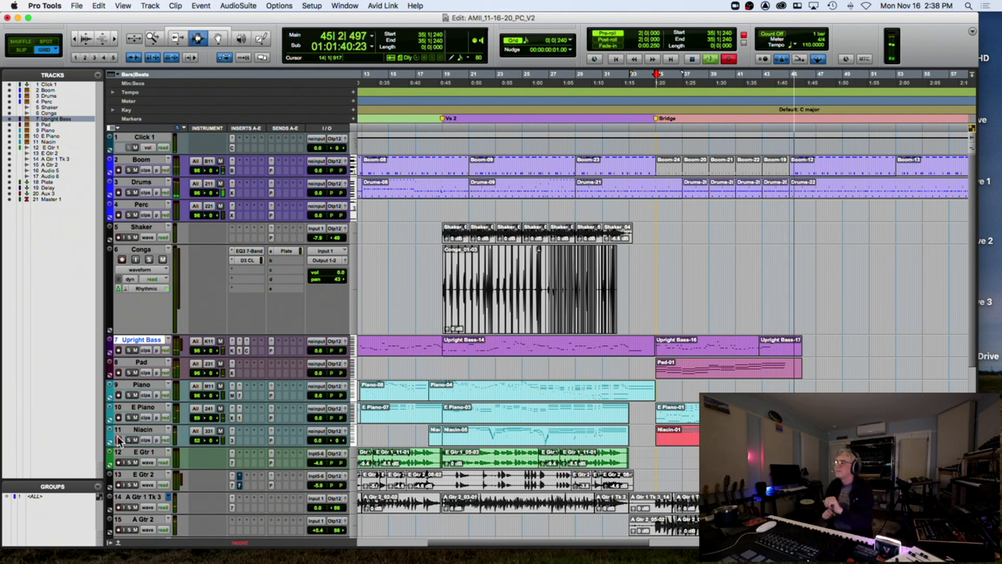
key(space)
key(space)
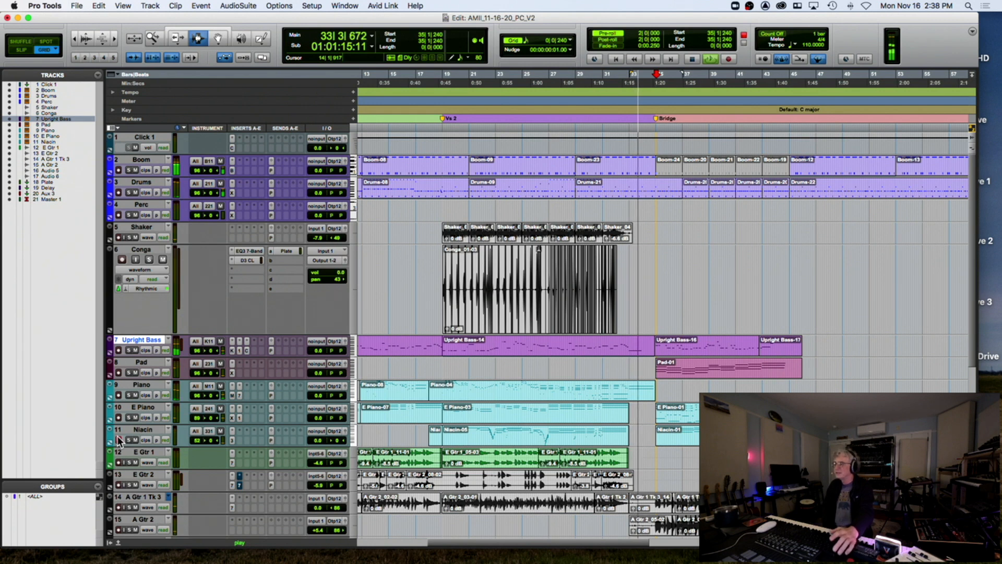
key(super+bracketright)
key(super+bracketright)
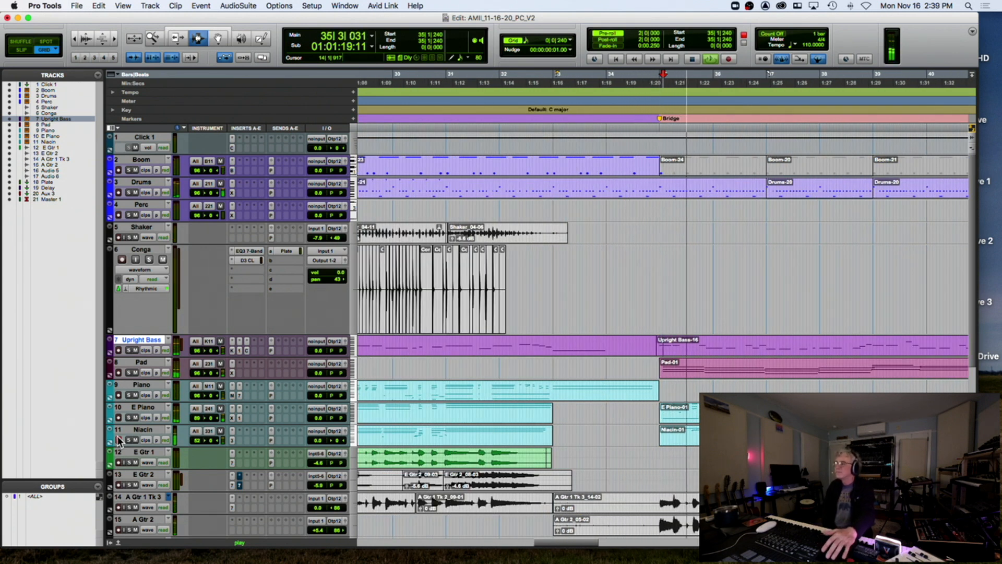
Open Niacin-01 in the MIDI Editor and move its first long note to start at bar 35
click(219, 39)
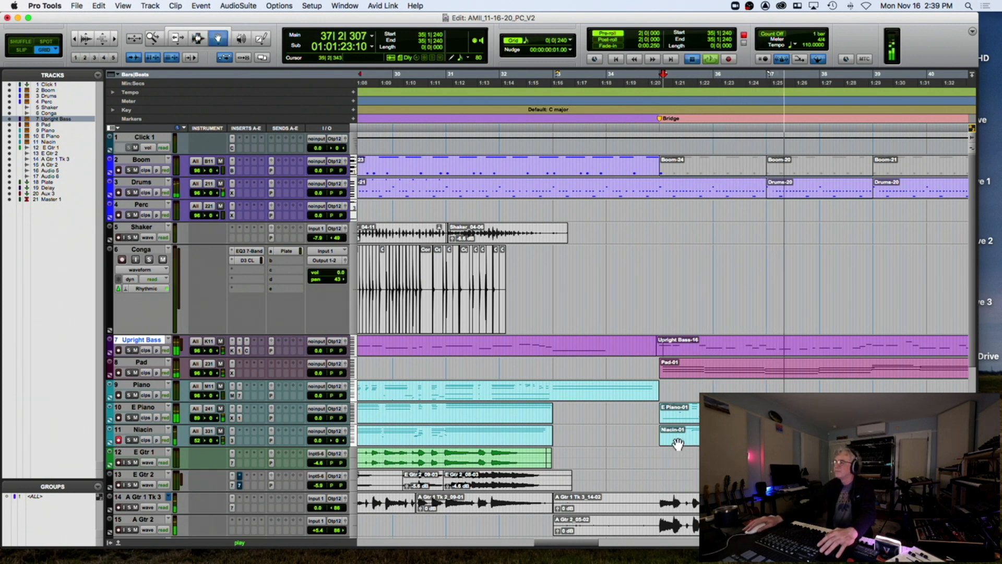
key(space)
double_click(678, 444)
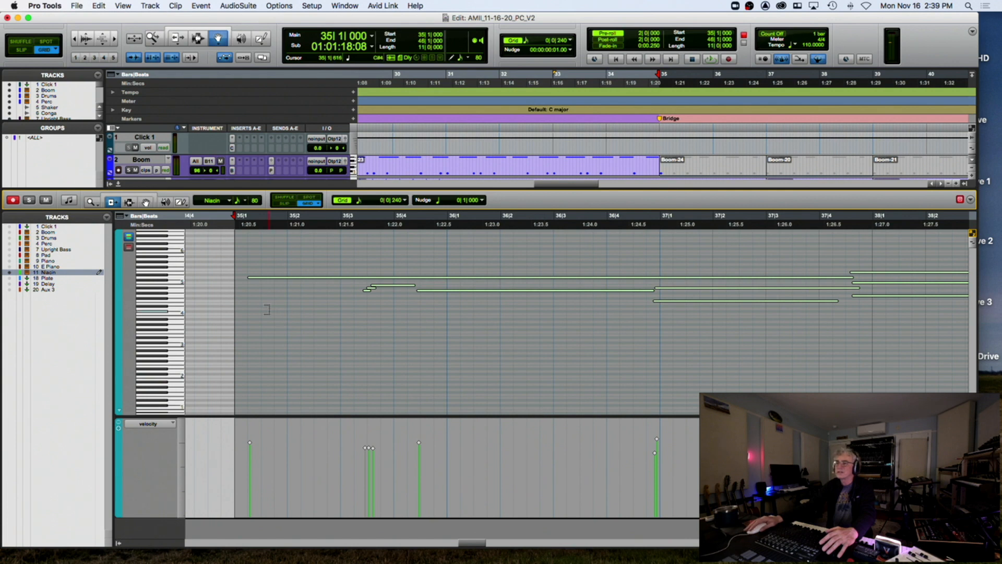
click(249, 226)
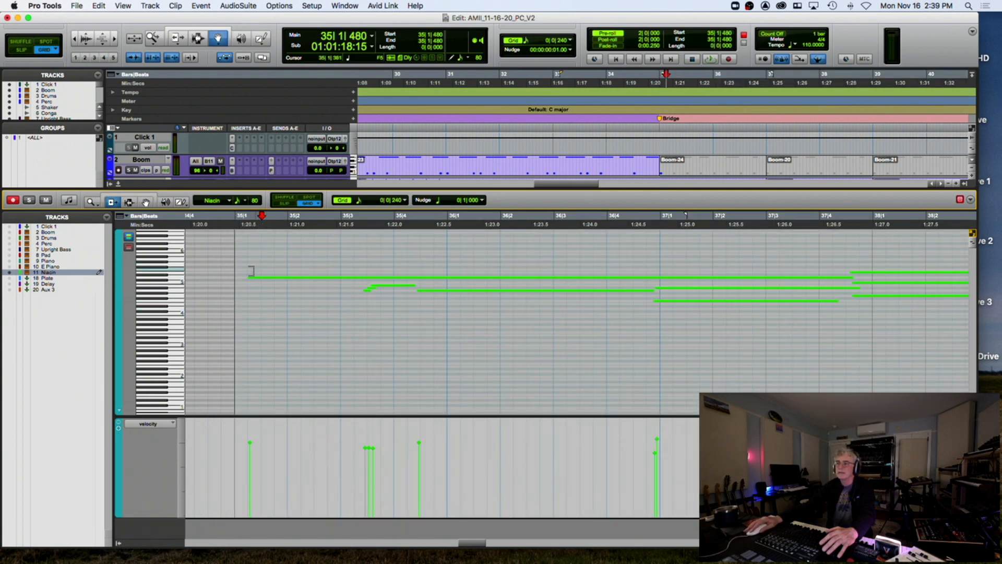
drag(249, 276, 235, 276)
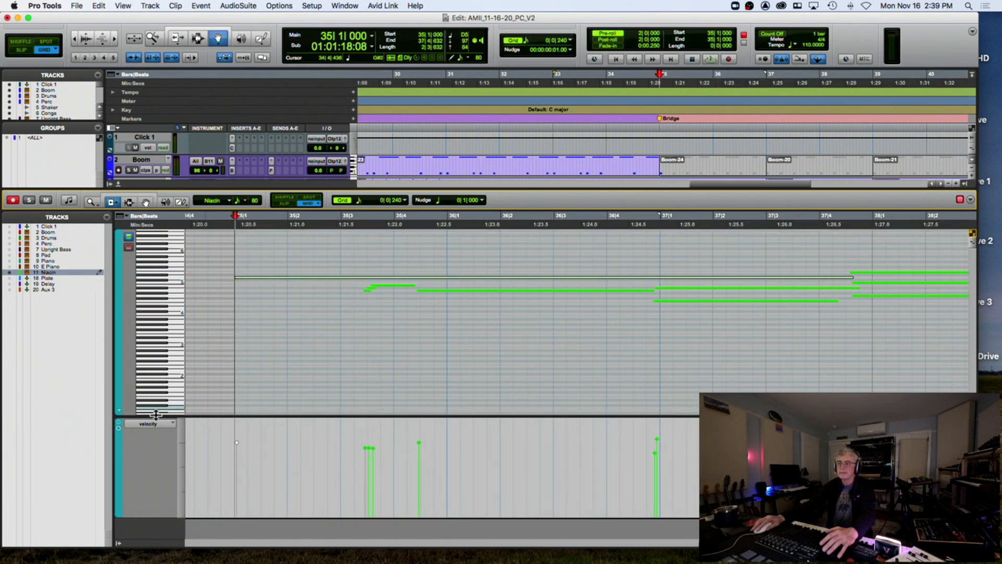
Edit the expression curve, then set the mod wheel to maximum over the Bridge
click(154, 424)
mouse_move(181, 498)
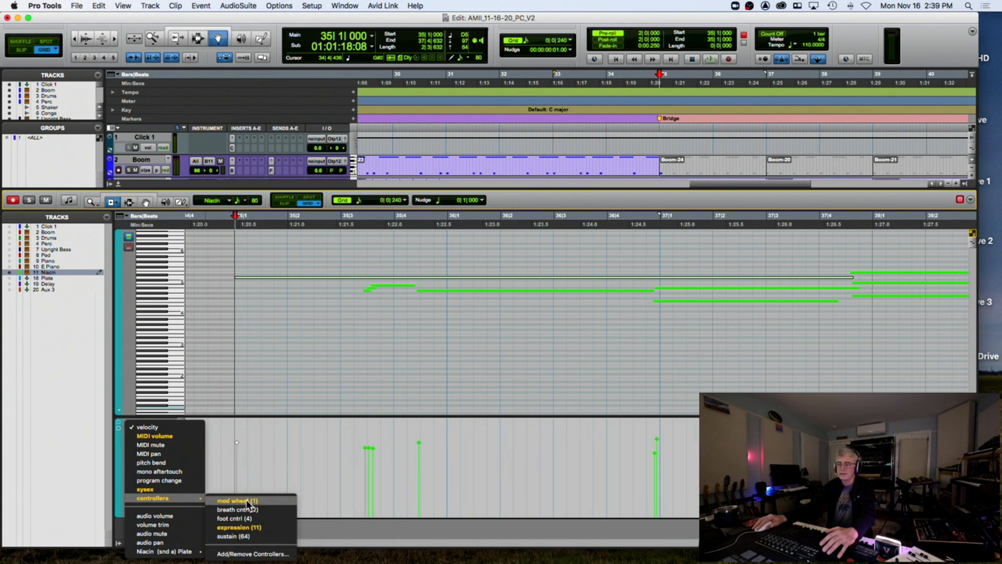
click(248, 527)
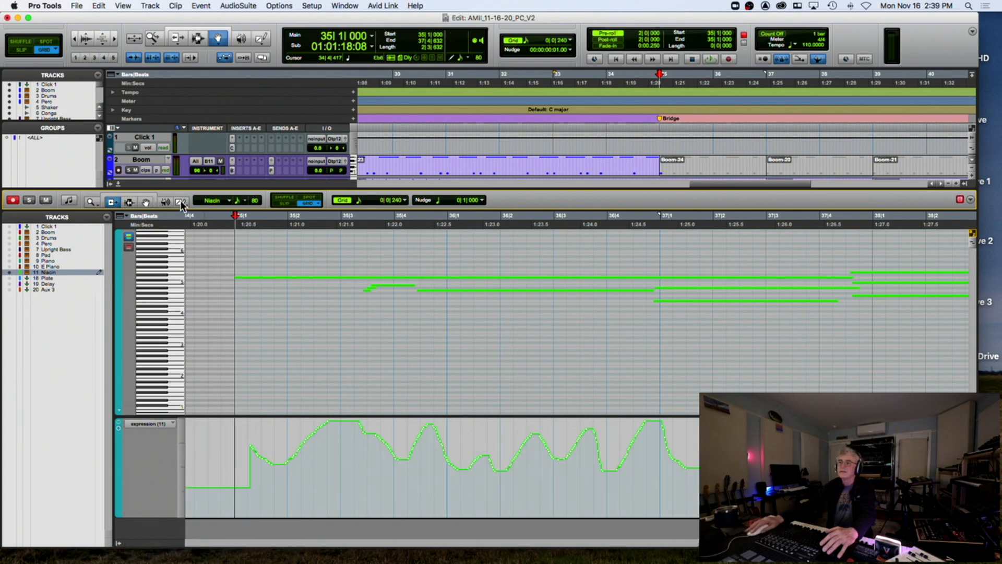
drag(217, 446, 217, 447)
click(165, 424)
mouse_move(161, 422)
click(263, 425)
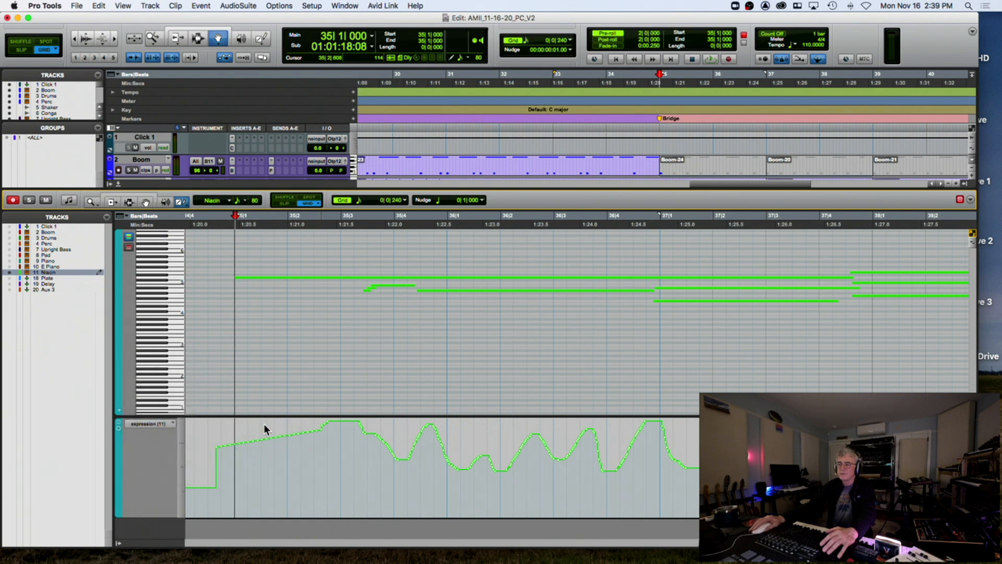
click(221, 416)
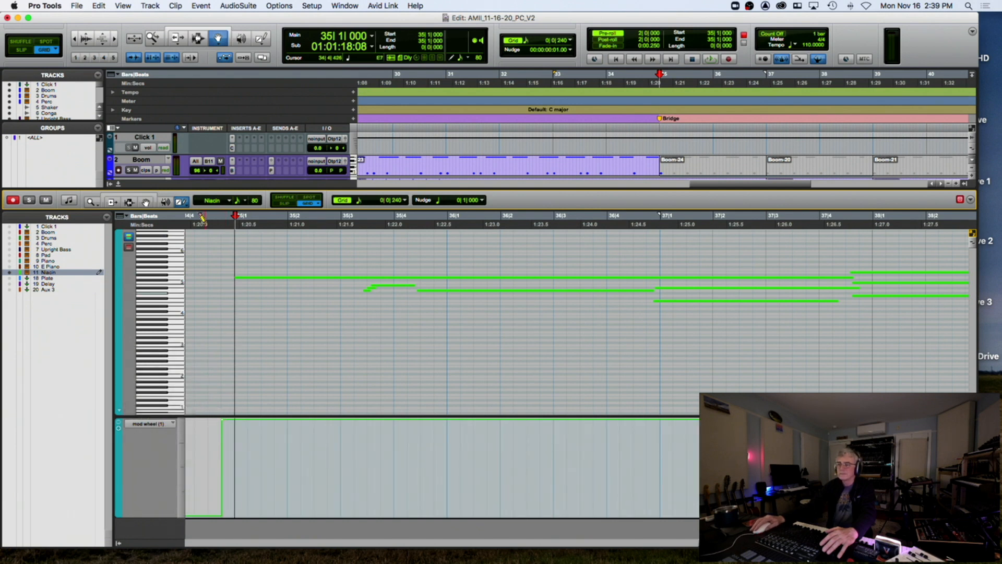
Play back from just before the Bridge, then close the MIDI Editor
click(200, 229)
key(space)
key(r)
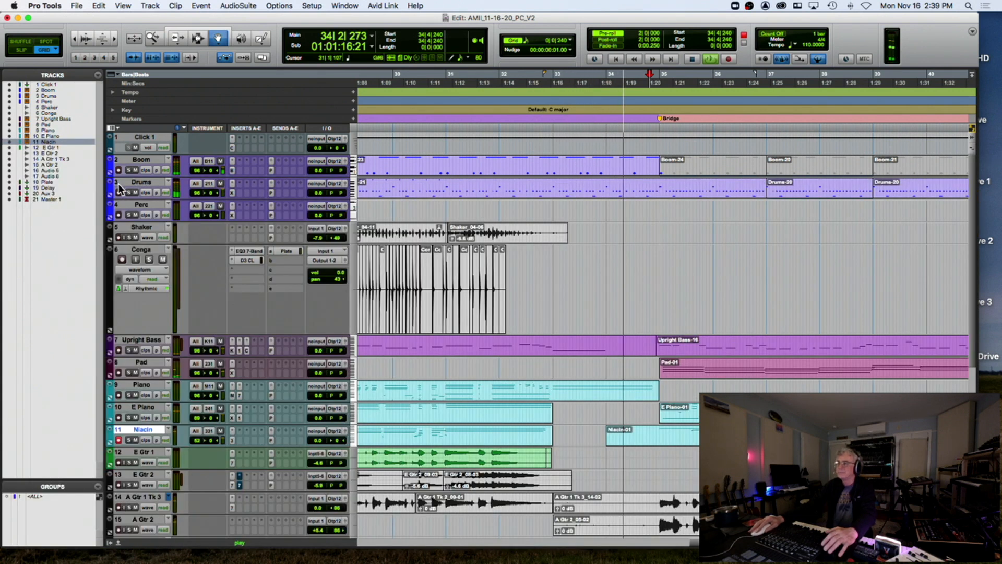
click(119, 186)
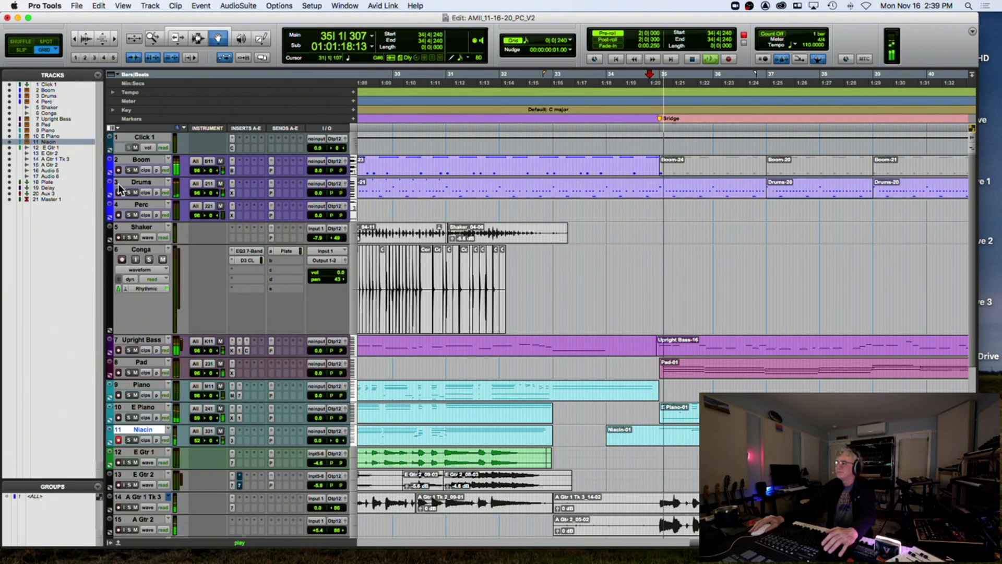
key(space)
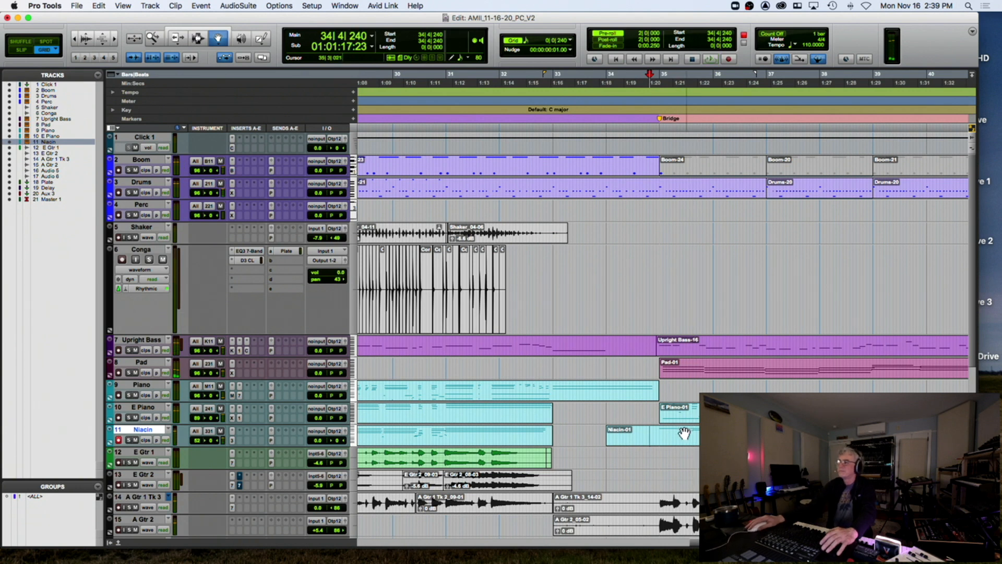
Draw rising mod wheel and expression (11) ramps into the Bridge from 34|2|720, then play back
double_click(684, 433)
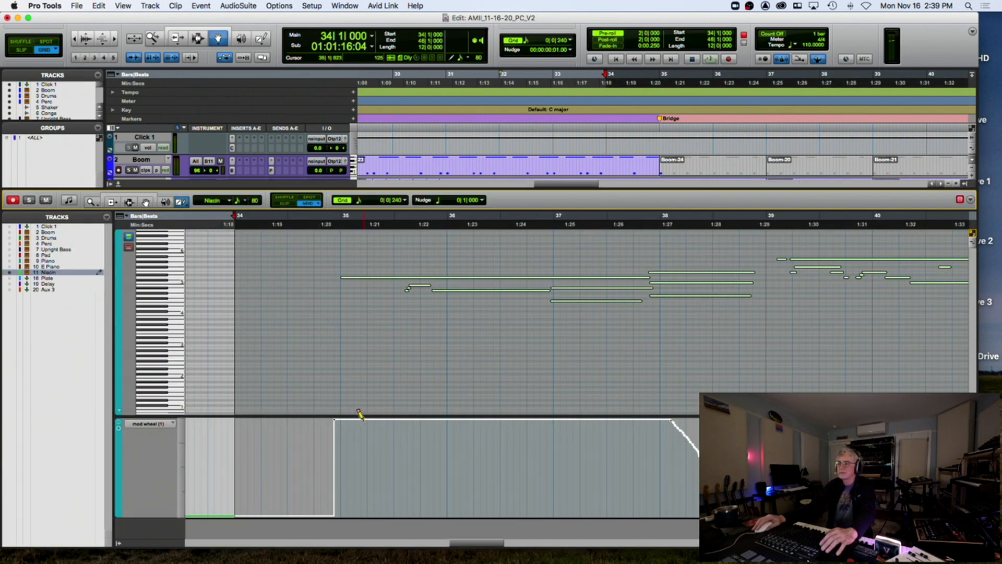
drag(316, 483, 321, 491)
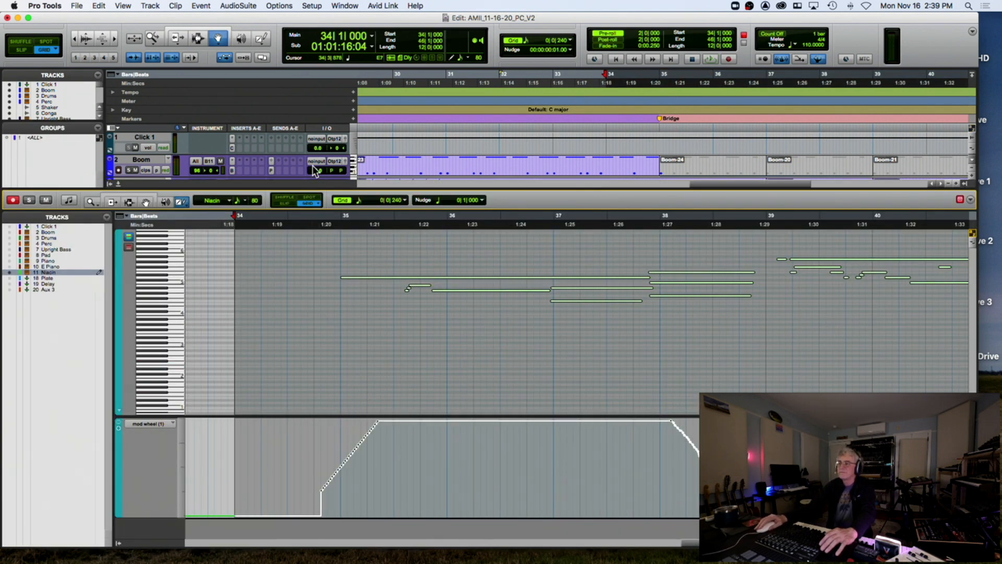
click(282, 219)
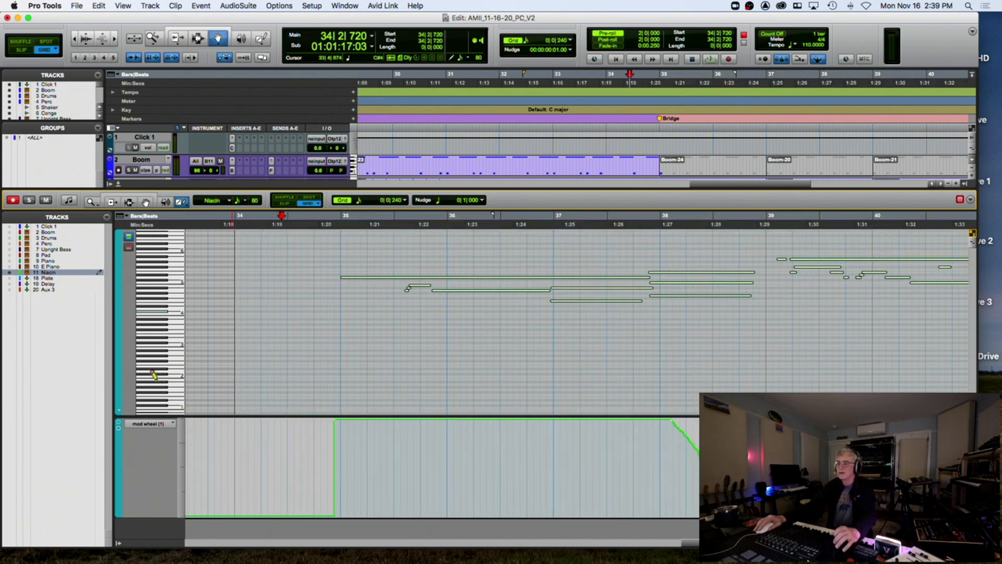
click(160, 422)
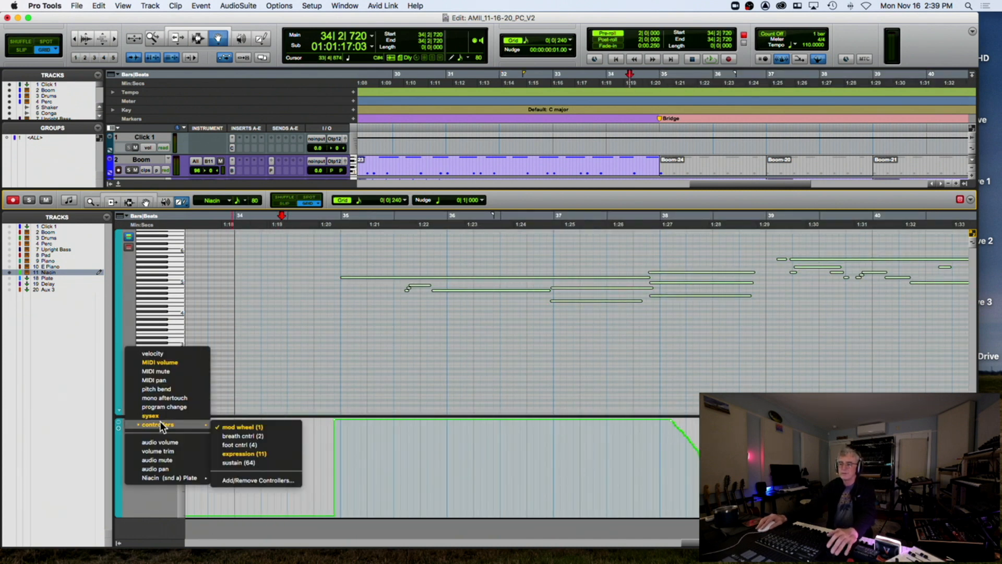
click(244, 454)
click(380, 423)
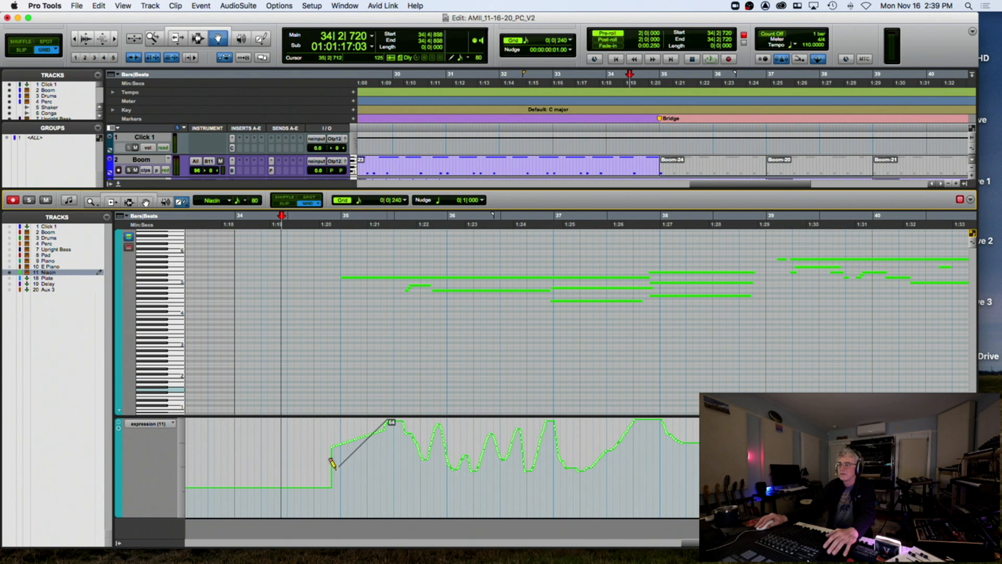
key(space)
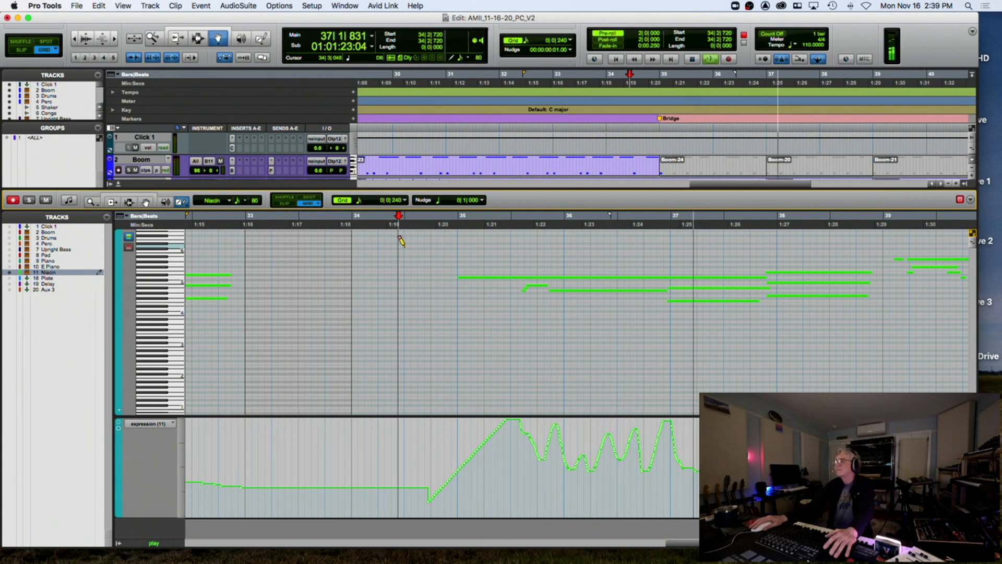
click(117, 185)
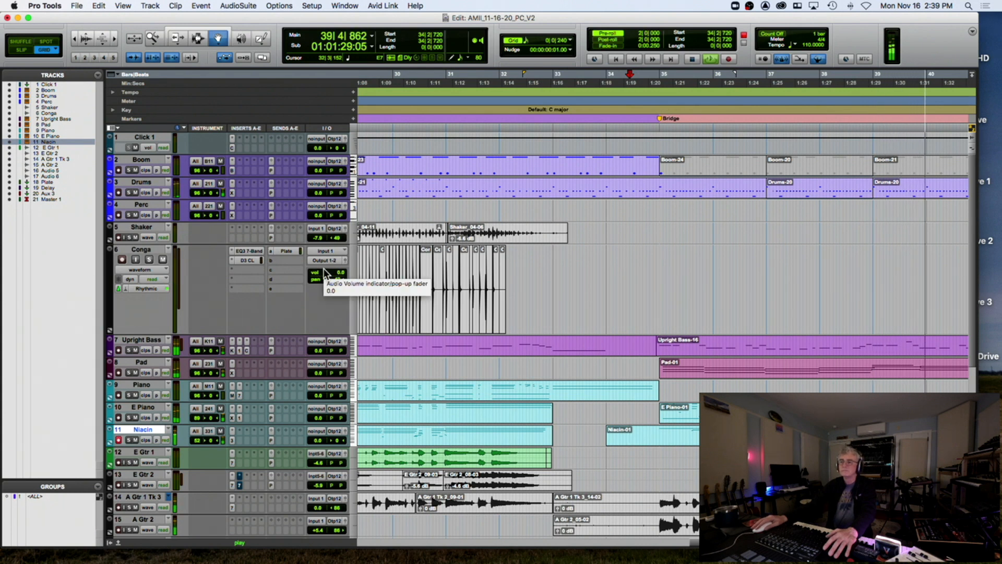
Zoom out, switch to the Selector tool, stop playback, and arm E Gtr 2 instead of E Gtr 1
key(r)
key(r)
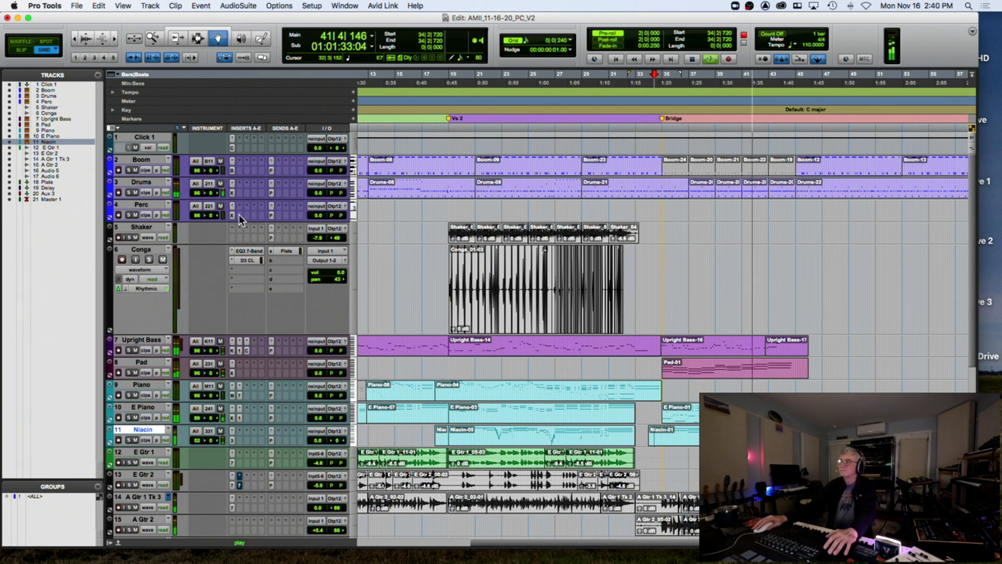
click(200, 38)
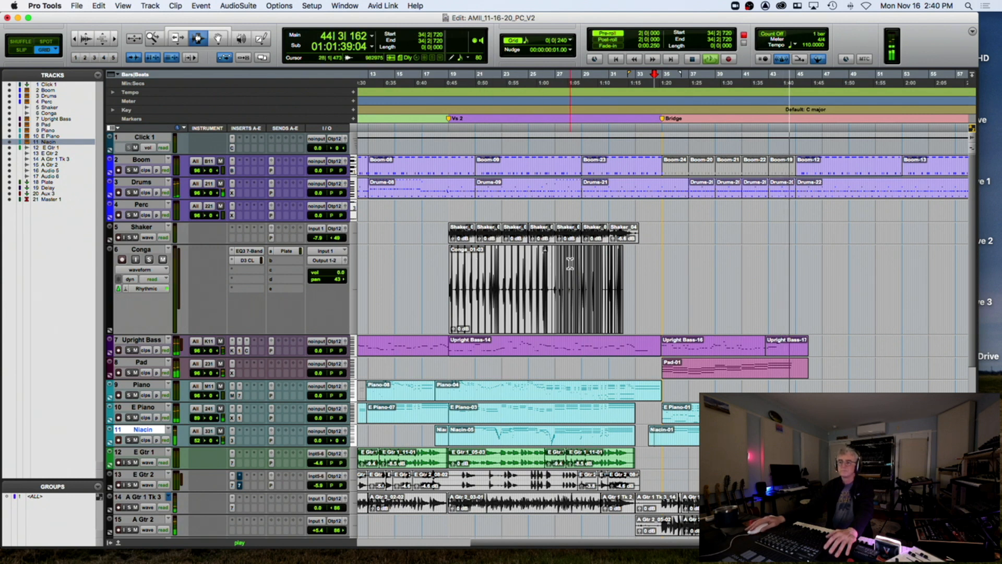
key(space)
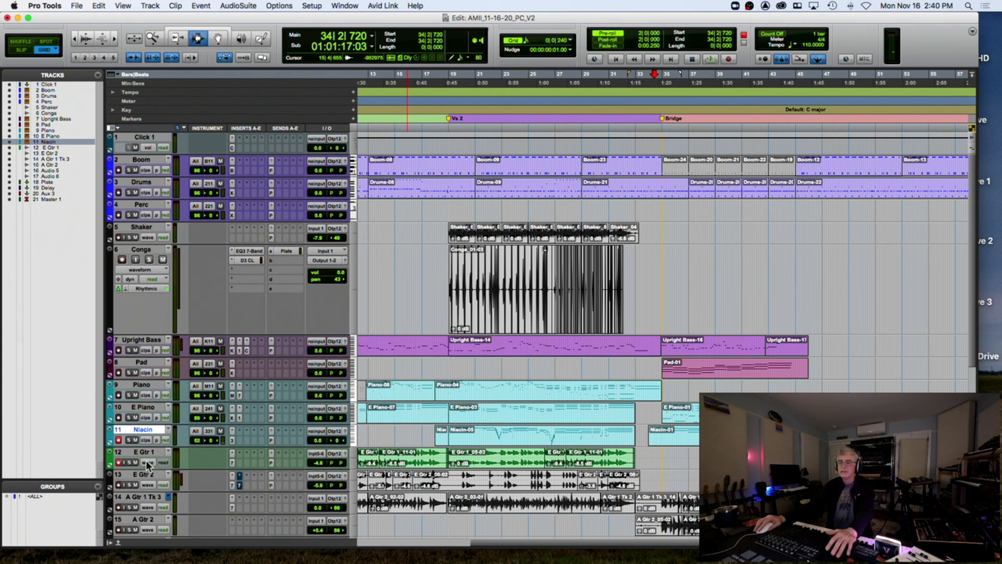
click(118, 484)
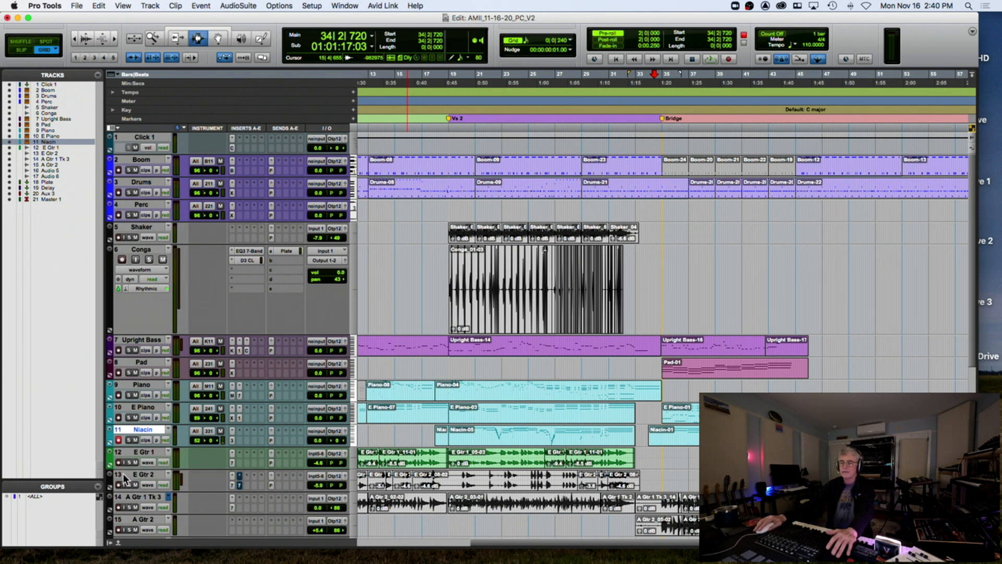
Rename track 16 from Audio 5 to 'Mel Gtr'
scroll(154, 462, down, 3)
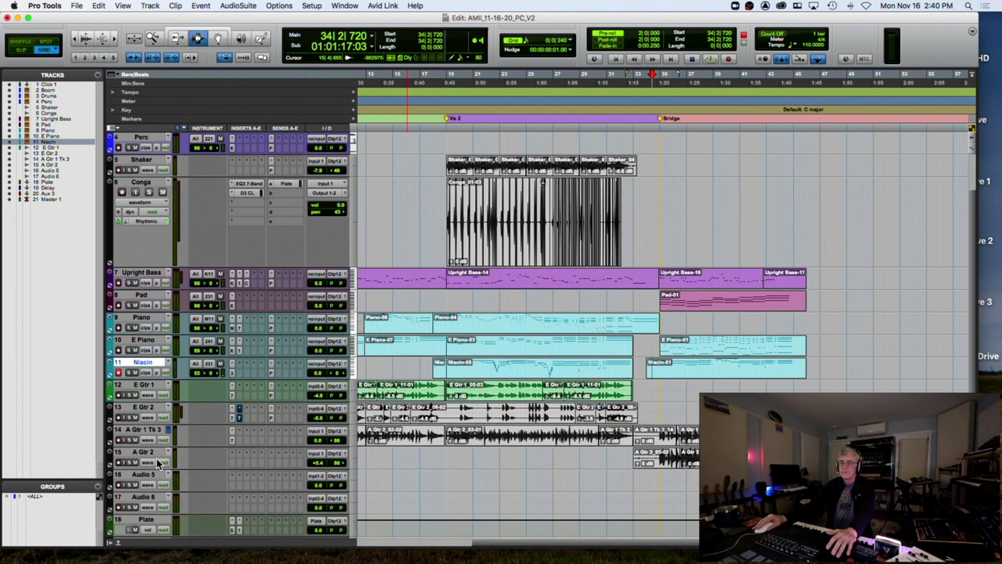
click(146, 475)
double_click(145, 474)
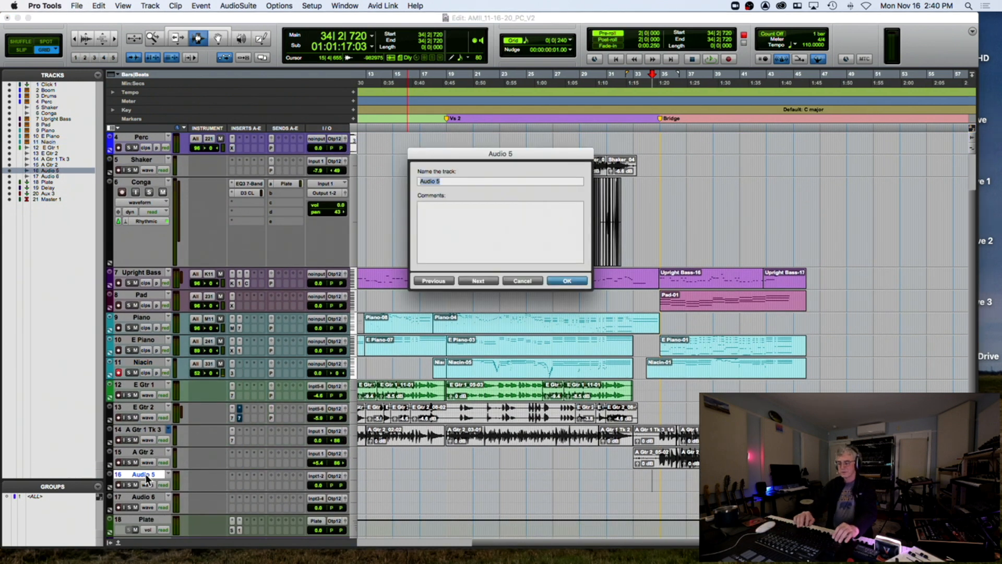
text(M)
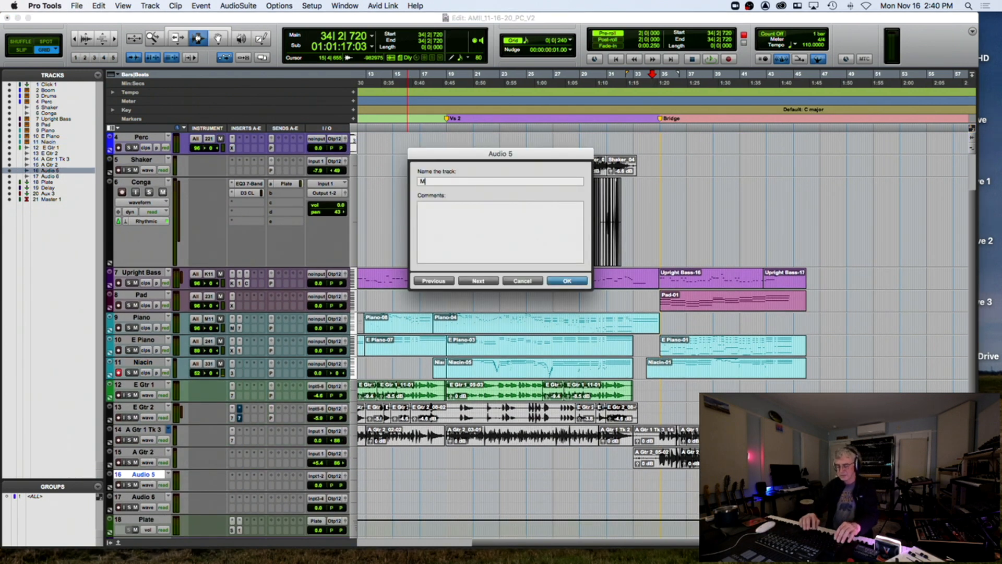
text(el Gtr)
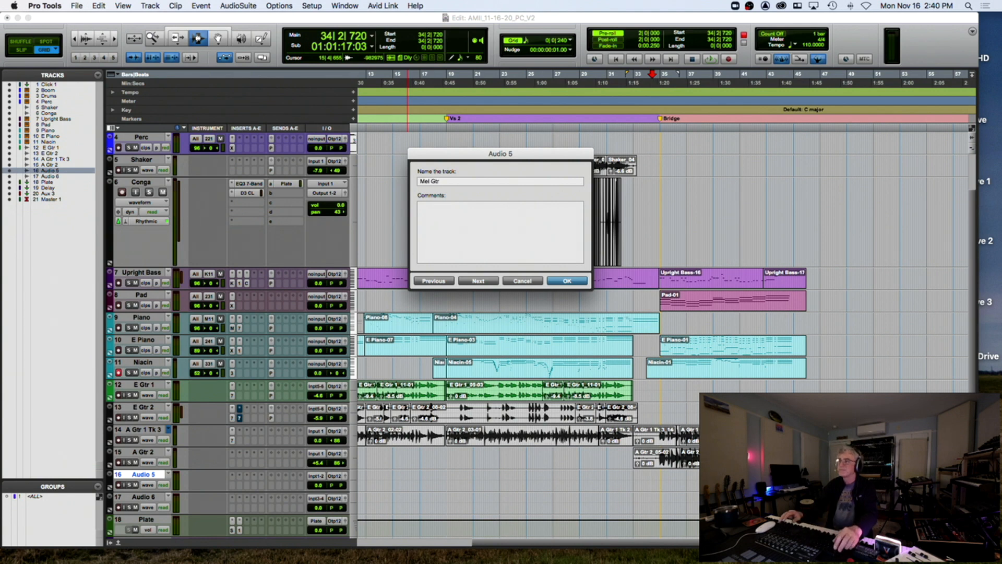
key(Return)
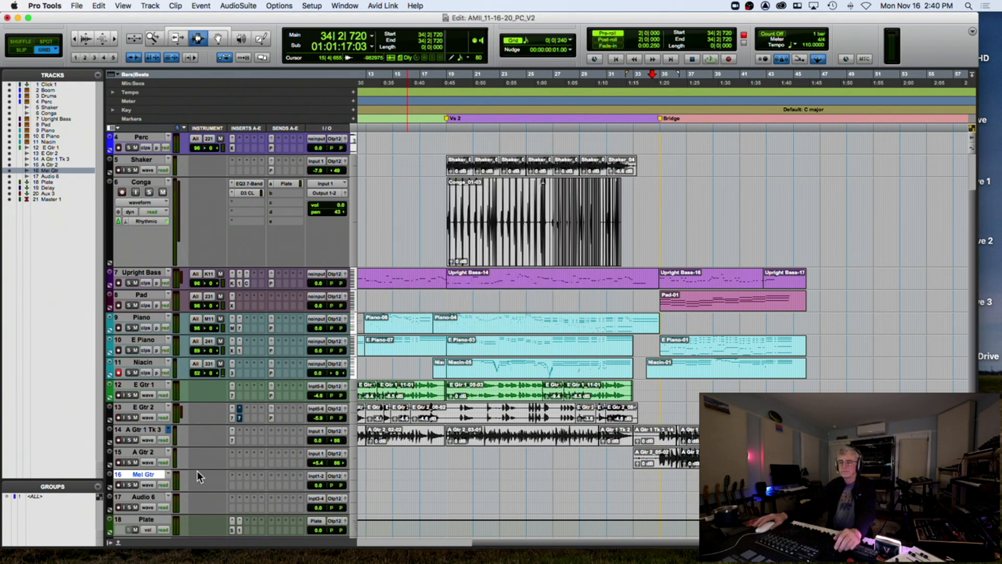
click(319, 475)
Assign Inpt1-2 as Mel Gtr's input and record-enable the track
click(403, 488)
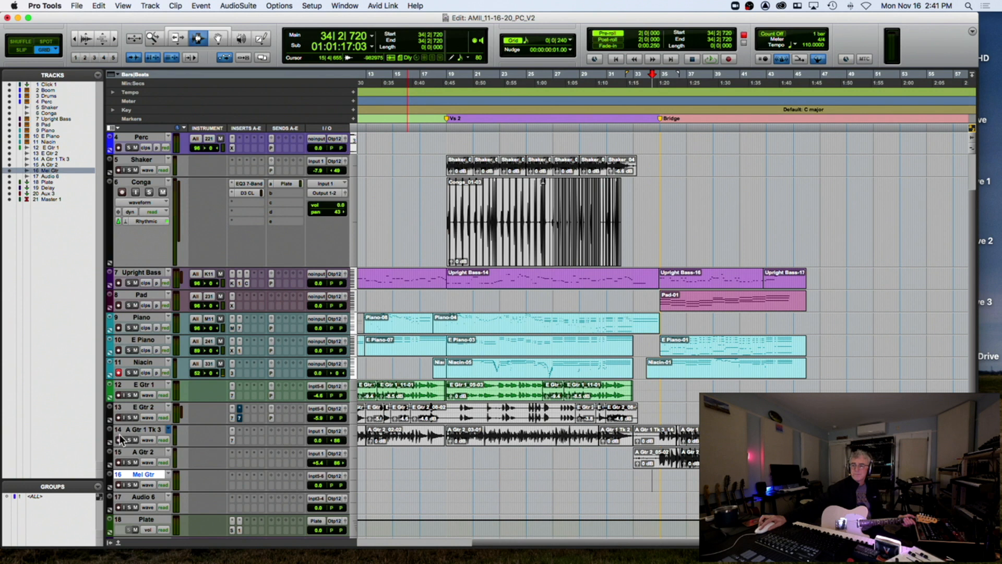
click(119, 485)
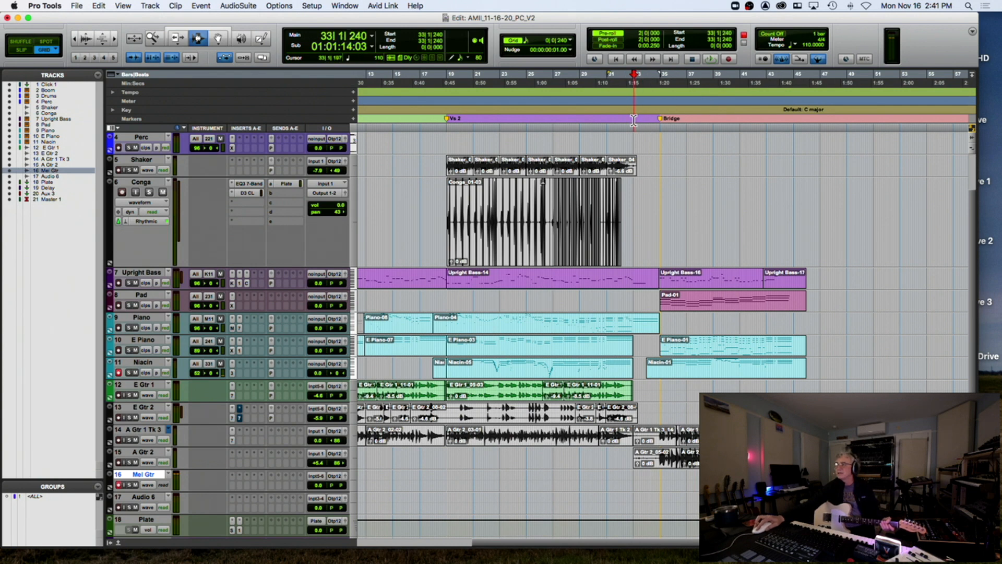
Set the playhead to 33|1|240, re-arm Mel Gtr, and select bars 34–46 under Niacin-01
click(633, 119)
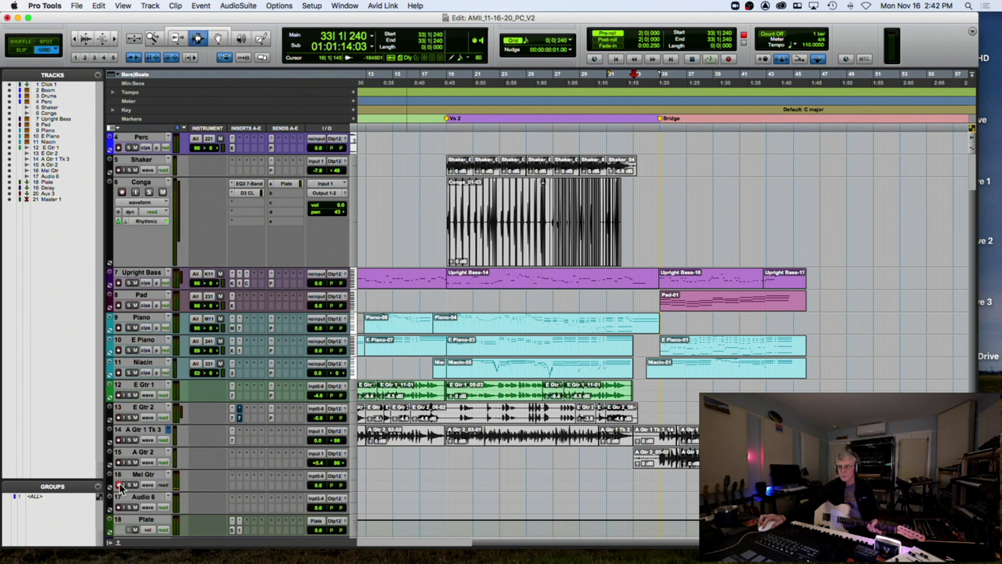
click(119, 486)
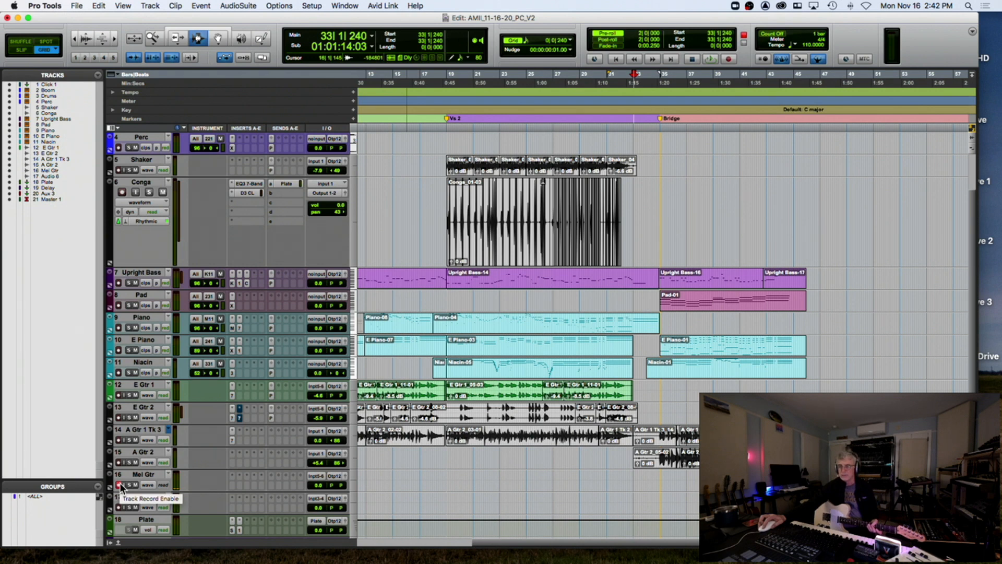
double_click(674, 368)
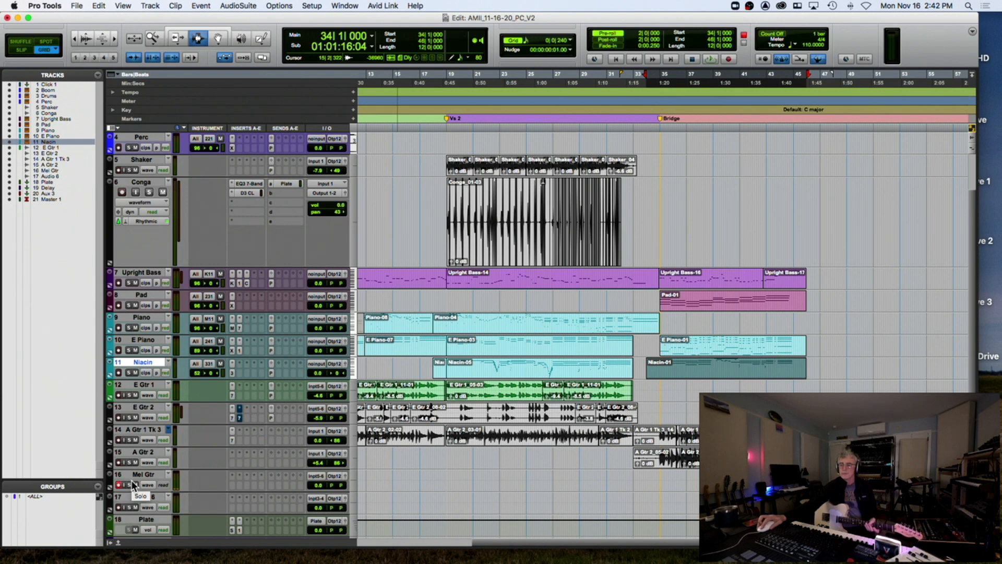
key(space)
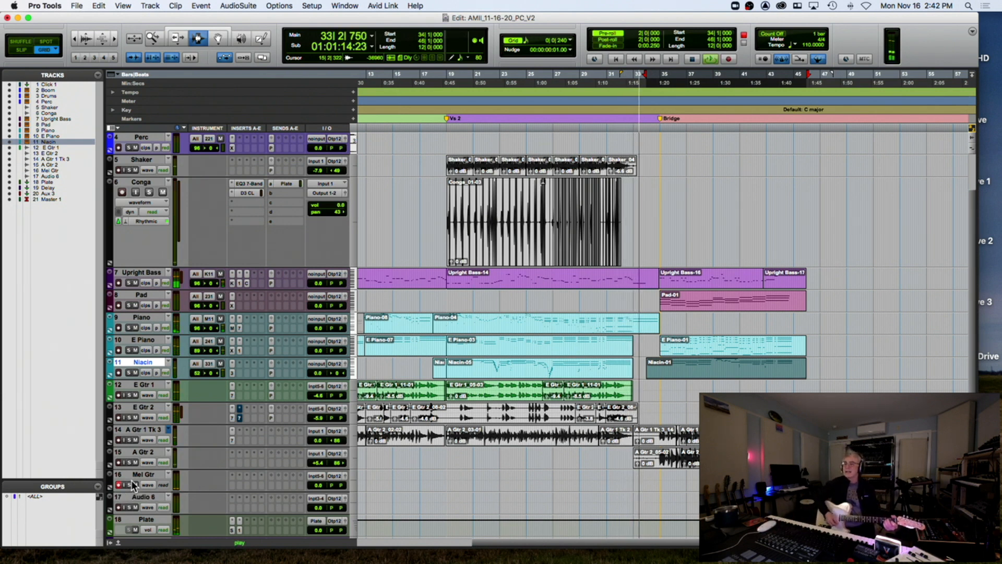
key(space)
click(120, 485)
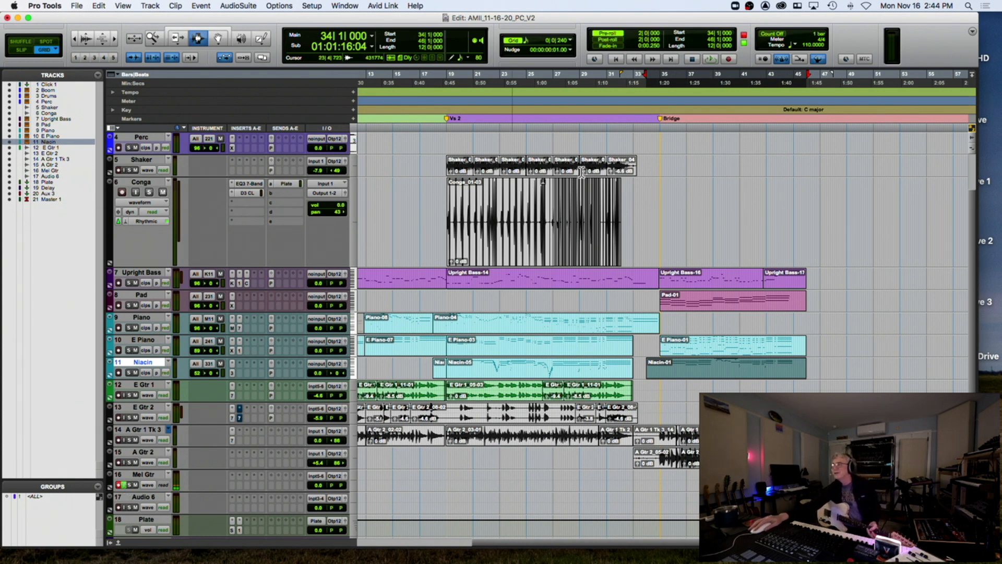
Set the start point to bar 33 and record two Mel Gtr passes over the Bridge
click(633, 132)
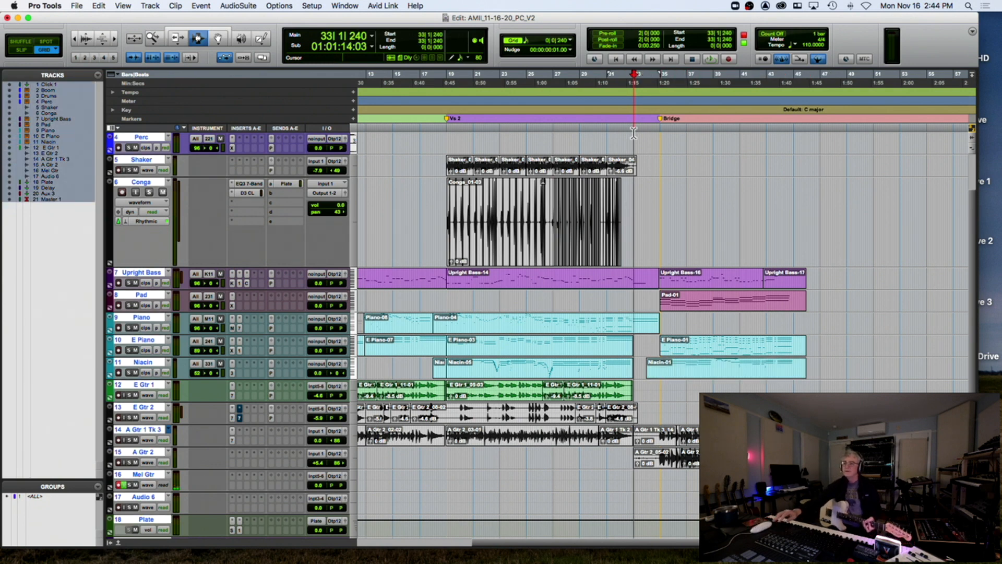
alt+click(134, 163)
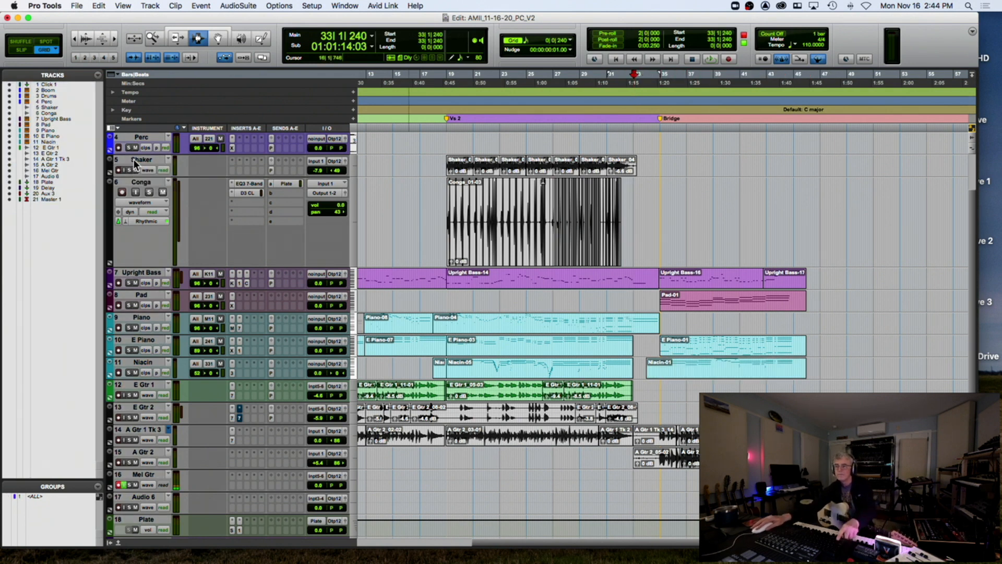
click(633, 235)
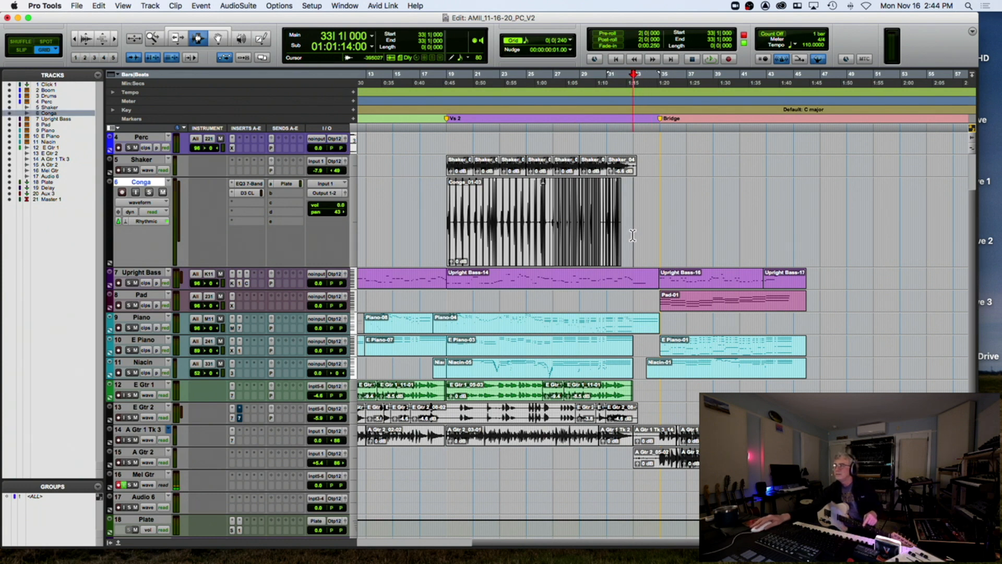
key(super+space)
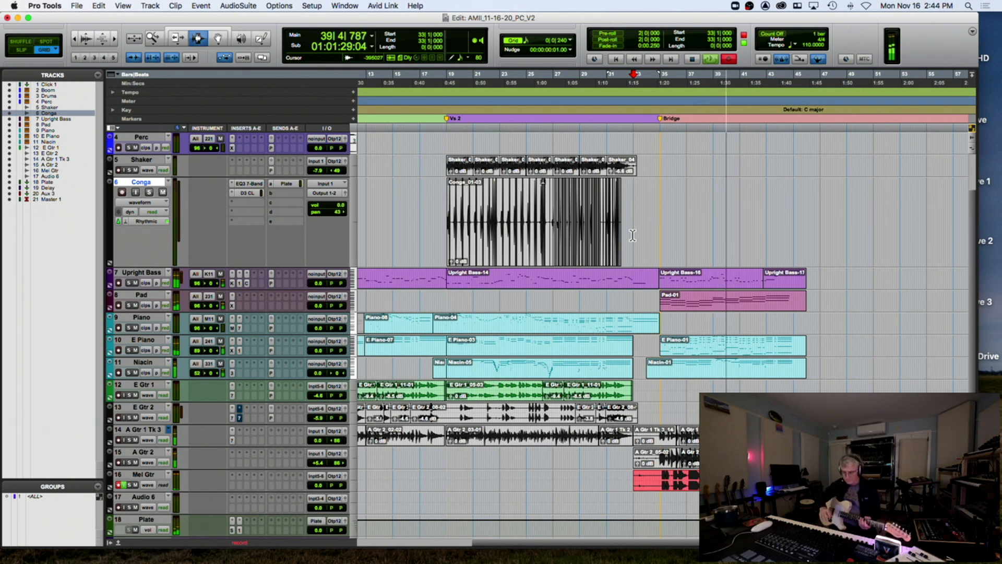
key(space)
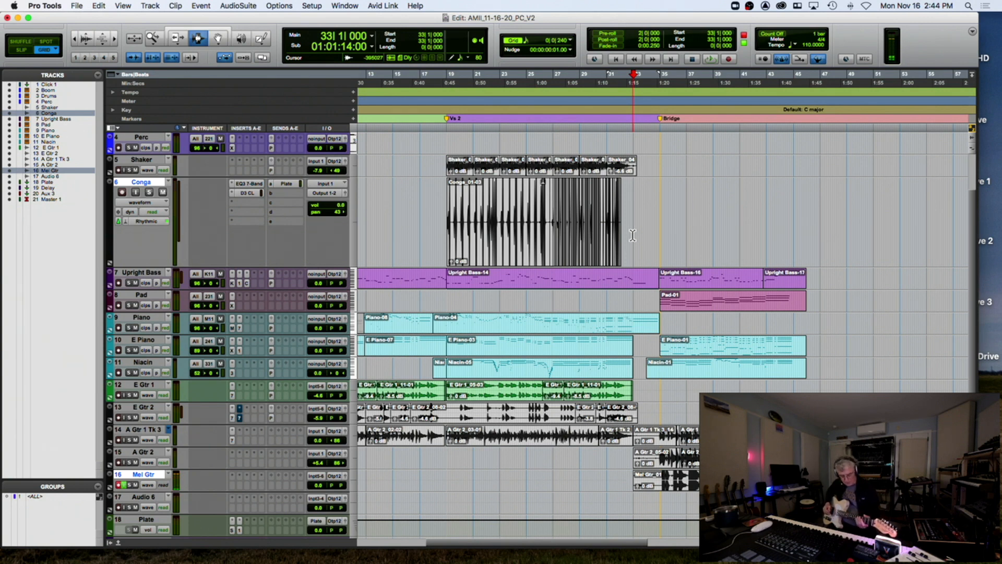
key(super+space)
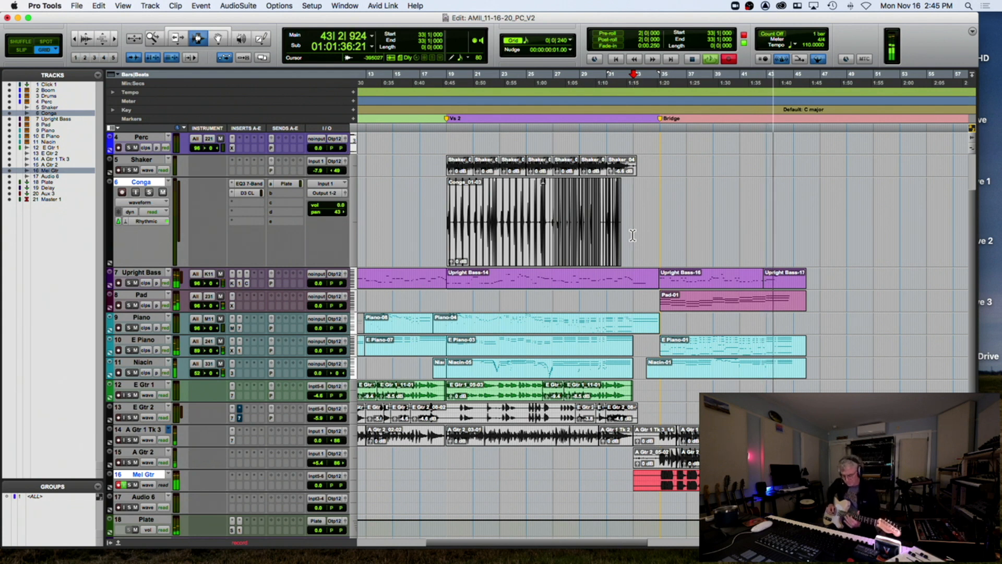
key(space)
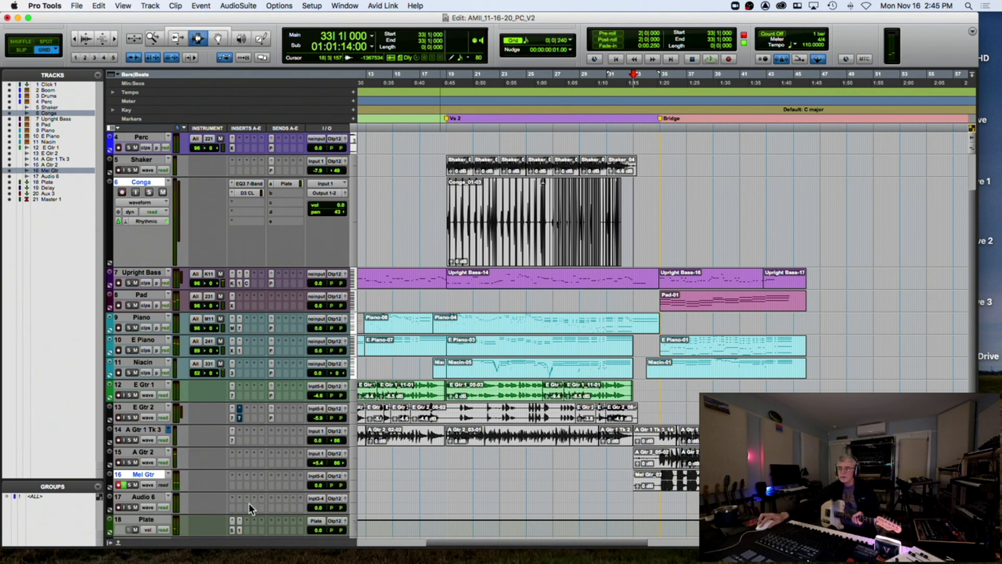
Duplicate the Mel Gtr playlist and name the copy 'Mel Gtr Take 2'
click(168, 474)
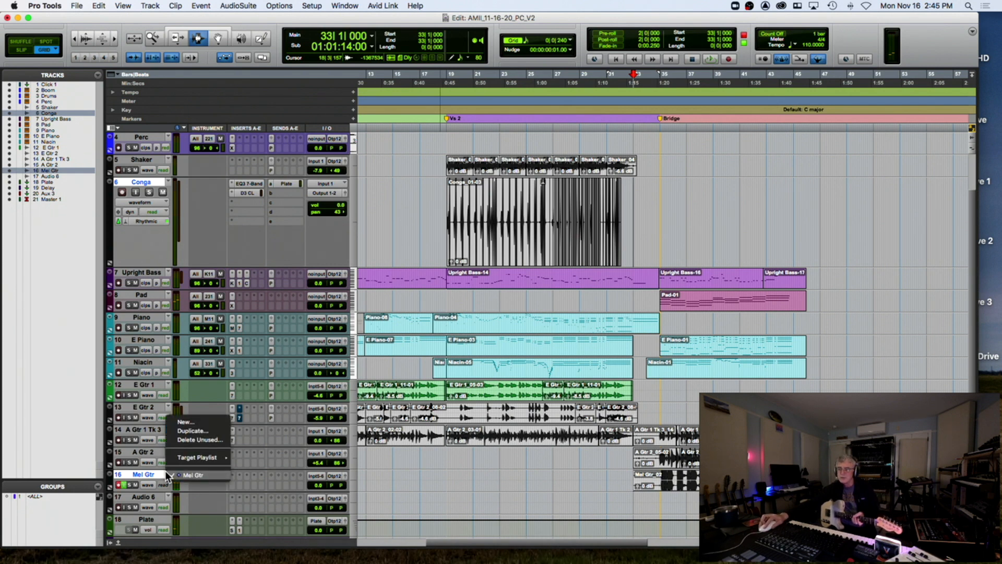
click(193, 434)
click(488, 206)
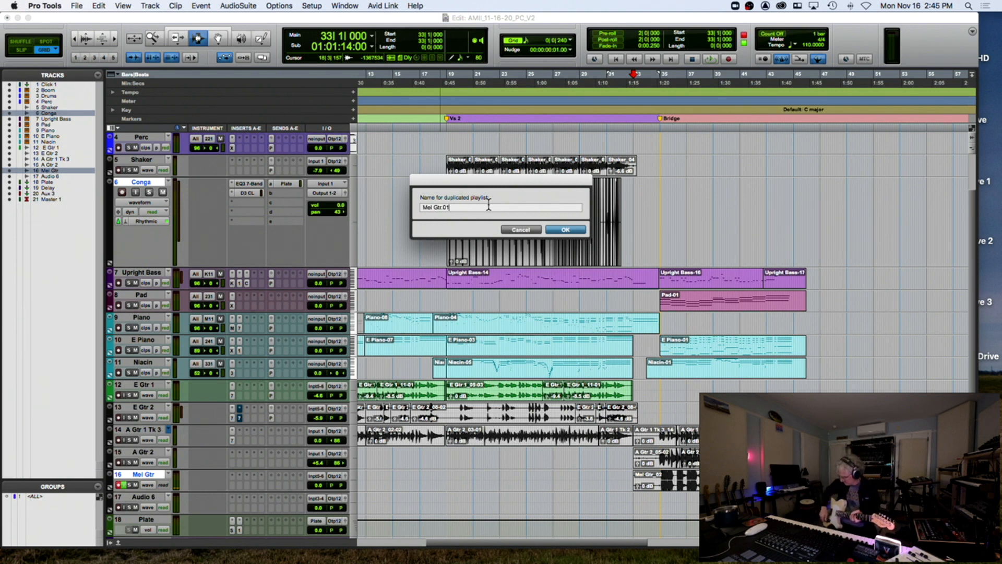
key(BackSpace)
key(BackSpace)
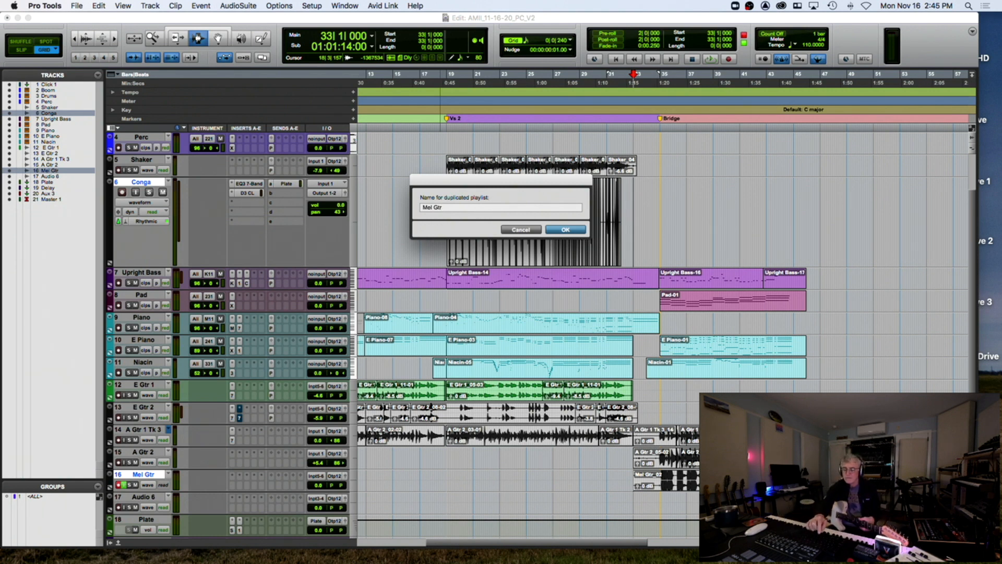
text(Take 2)
key(Return)
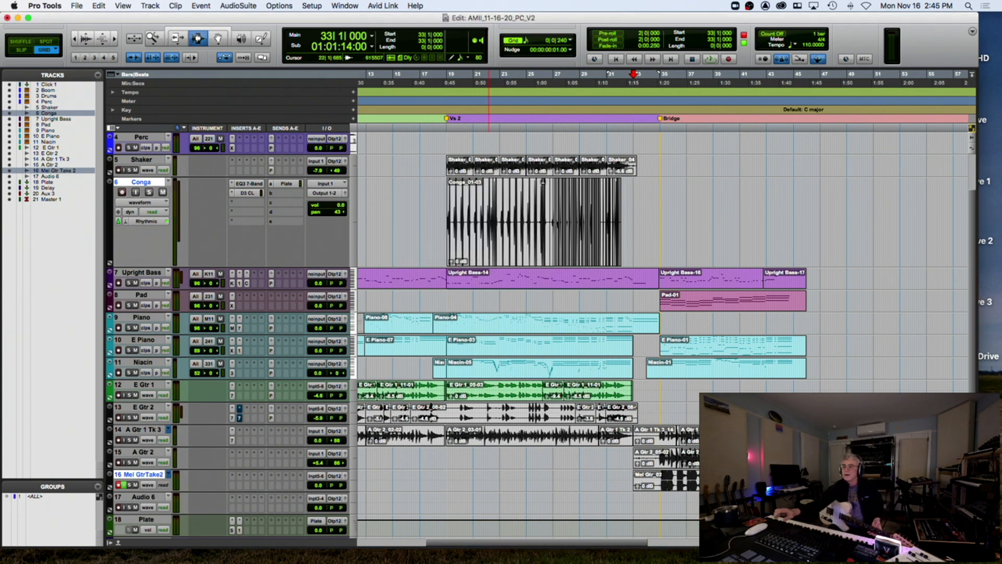
Record bridge takes on the Mel Gtr Take 2 playlist from bar 33, keeping the last one
scroll(136, 460, down, 1)
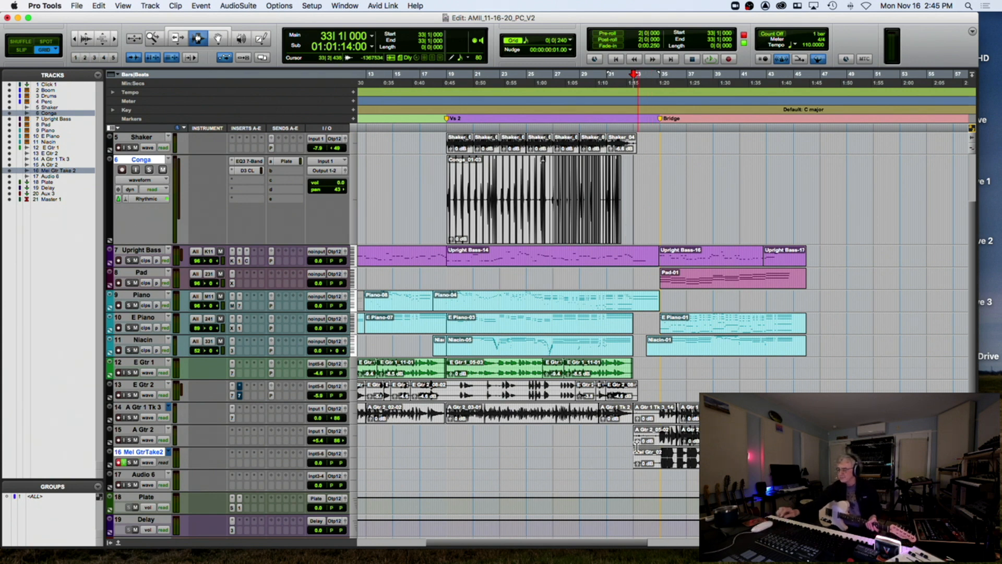
key(super+space)
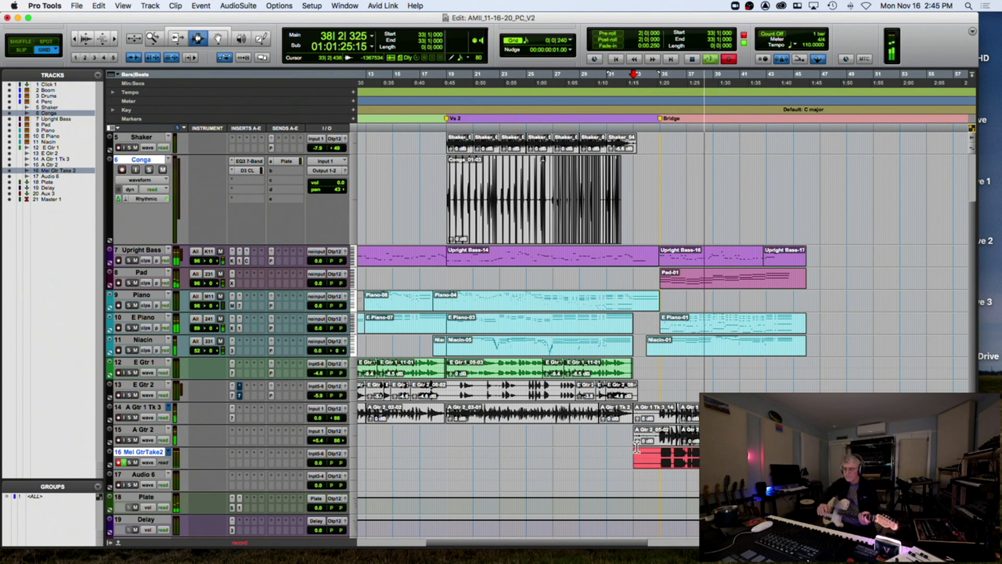
key(space)
key(space)
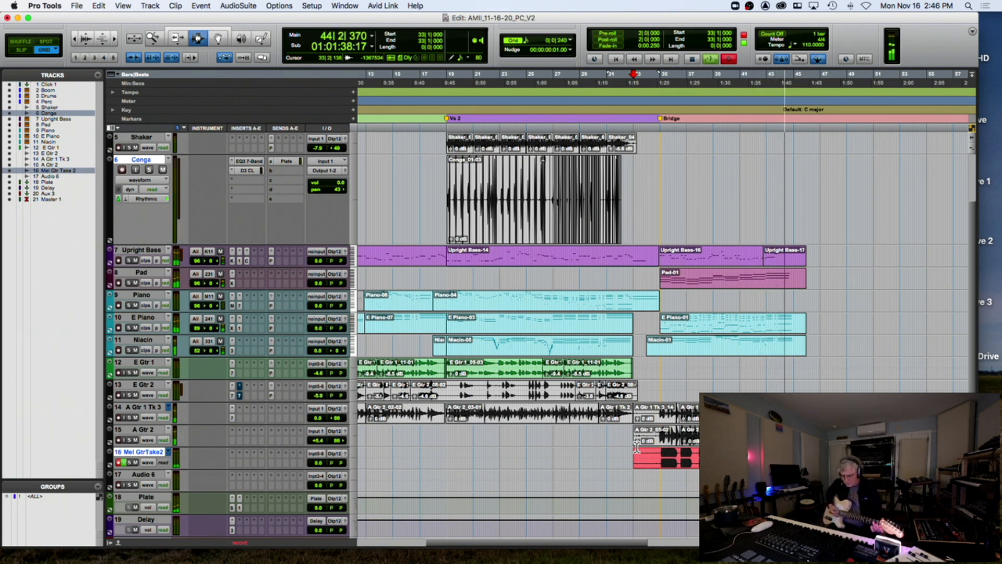
key(space)
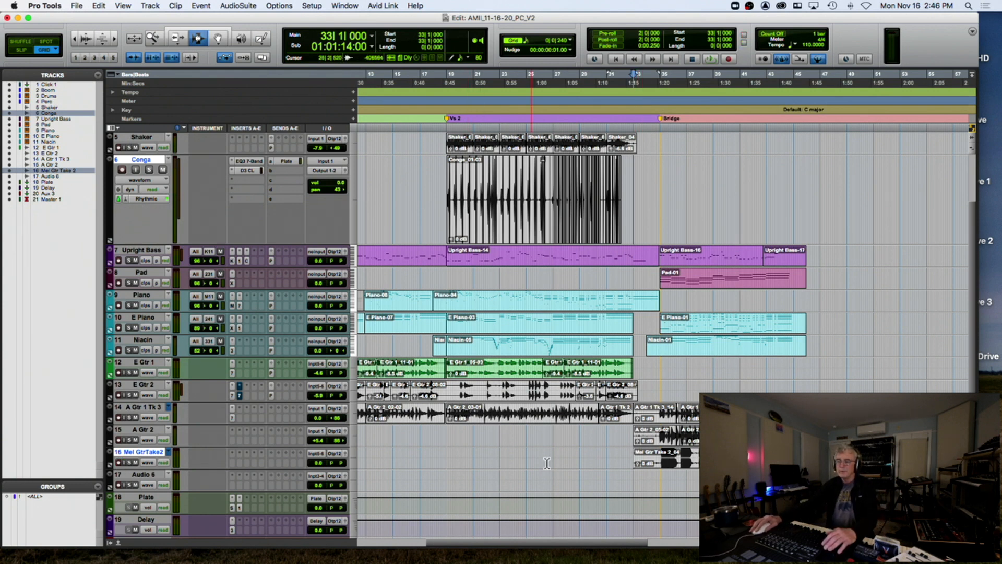
Zoom in on the new take's start, resize track 16, and switch to Slip mode
click(656, 463)
key(t)
key(t)
key(t)
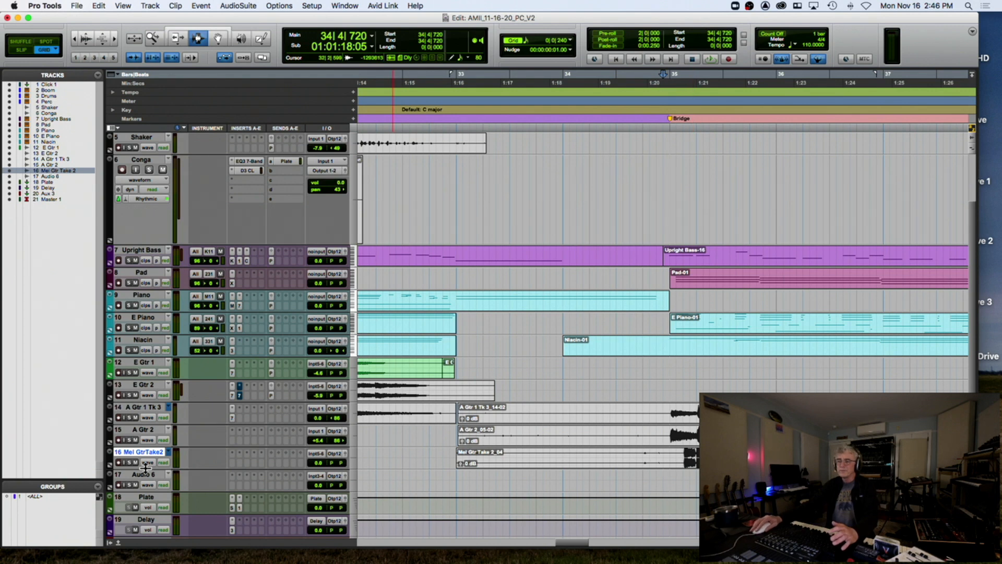
drag(144, 468, 149, 540)
scroll(366, 393, down, 3)
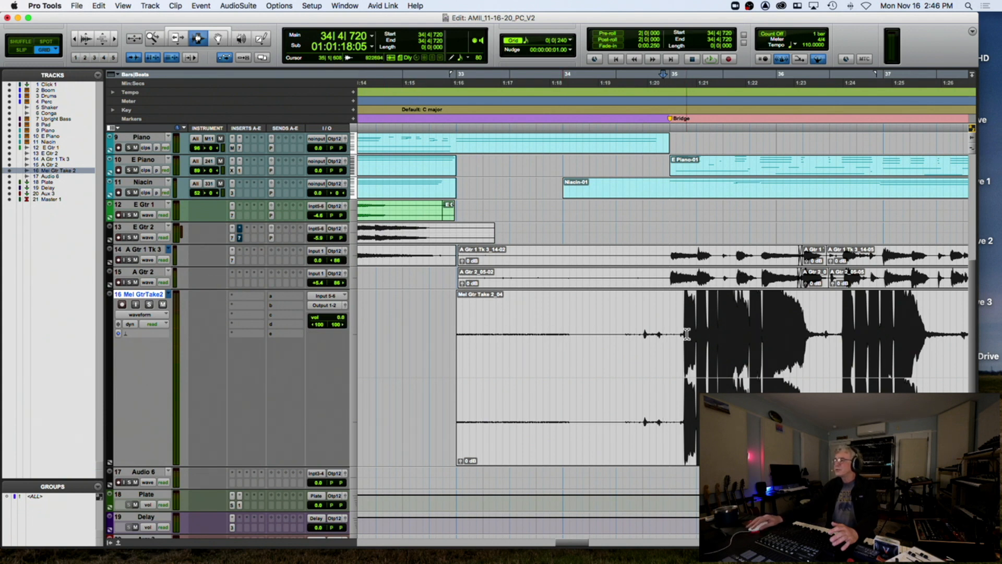
click(88, 44)
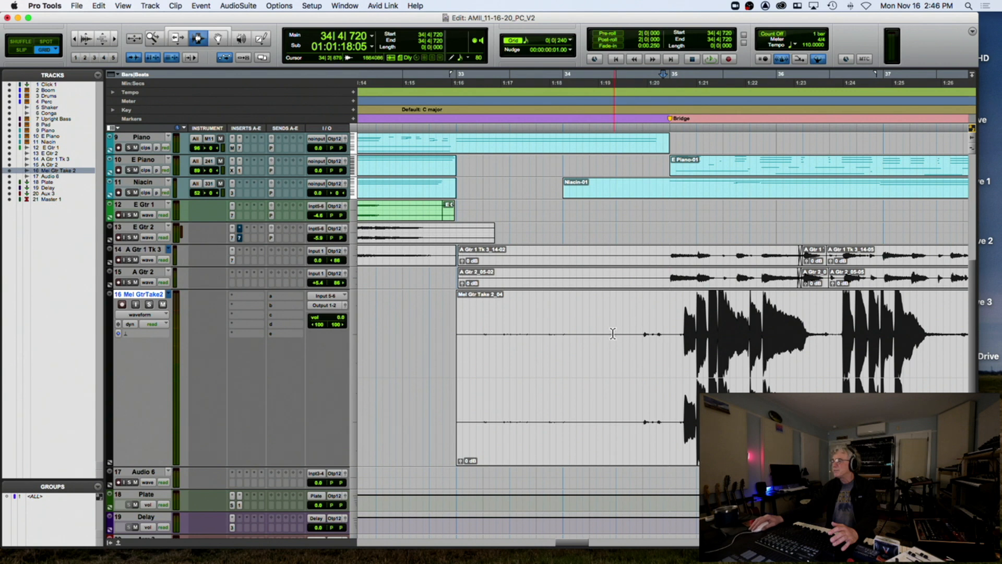
click(24, 50)
key(t)
key(t)
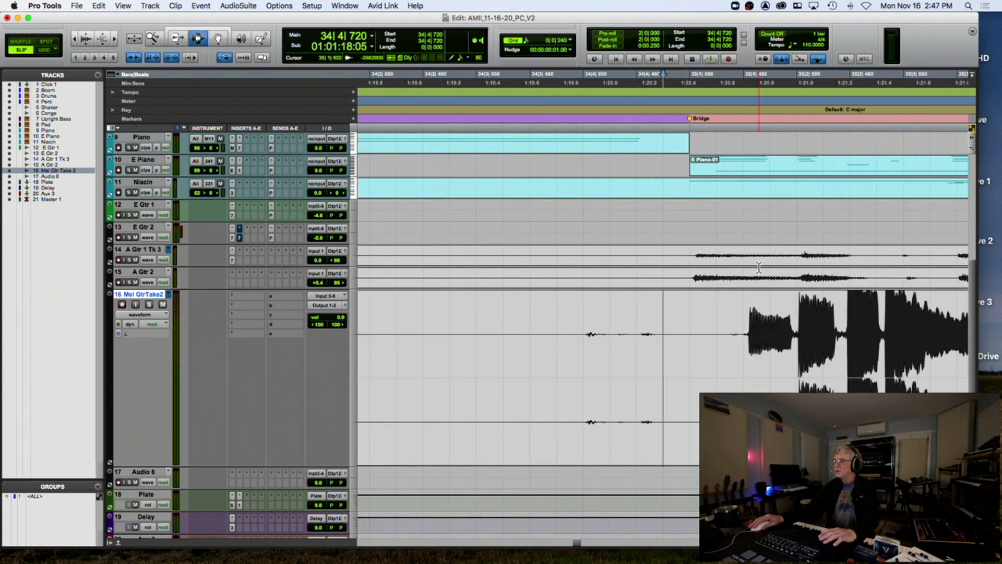
Split the clip just before the first note and delete the silent piece before it
click(747, 362)
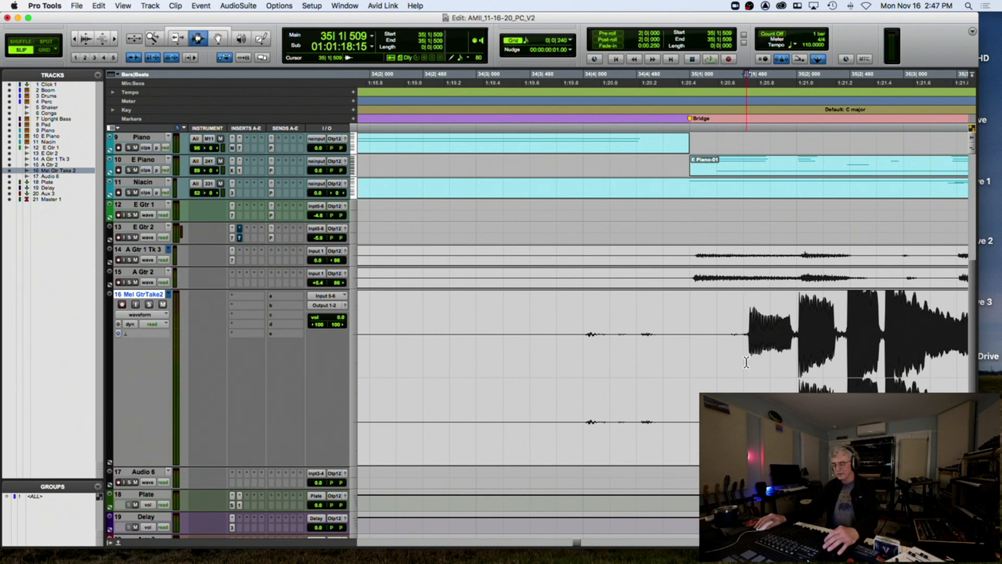
key(super+e)
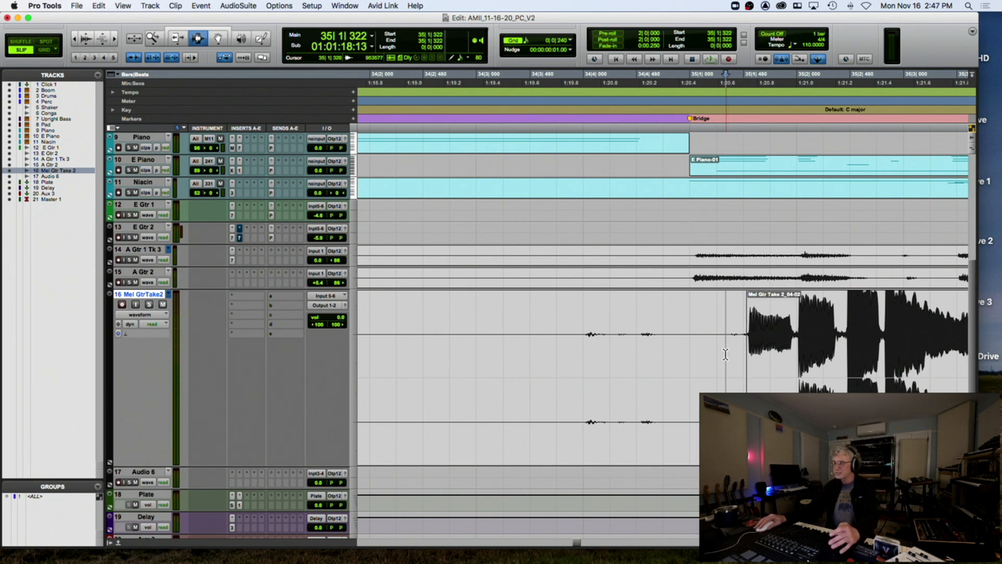
double_click(726, 354)
key(Delete)
Play the trimmed take and delete the quiet stretch after the phrase
scroll(726, 355, down, 1)
scroll(726, 354, right, 7)
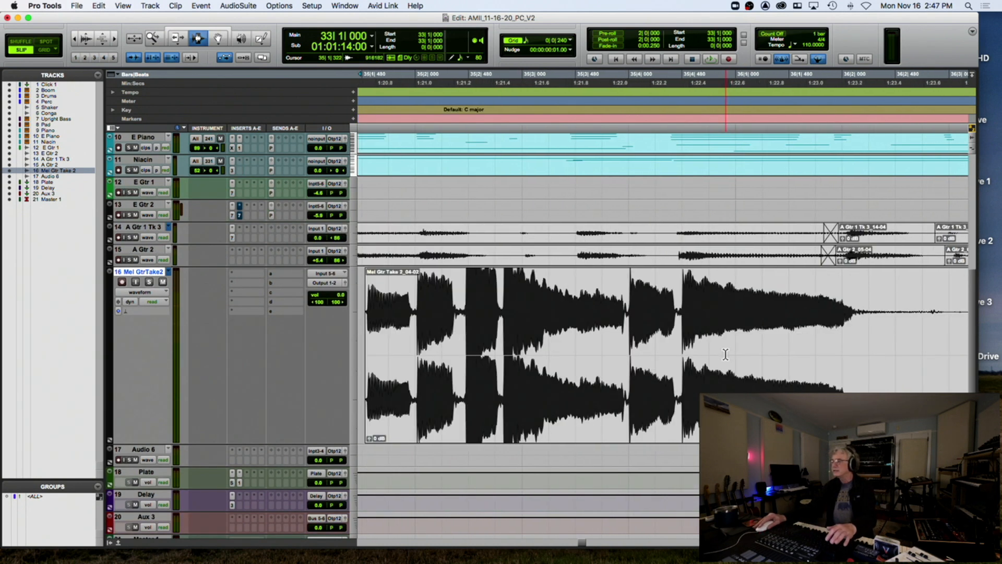
scroll(741, 345, right, 3)
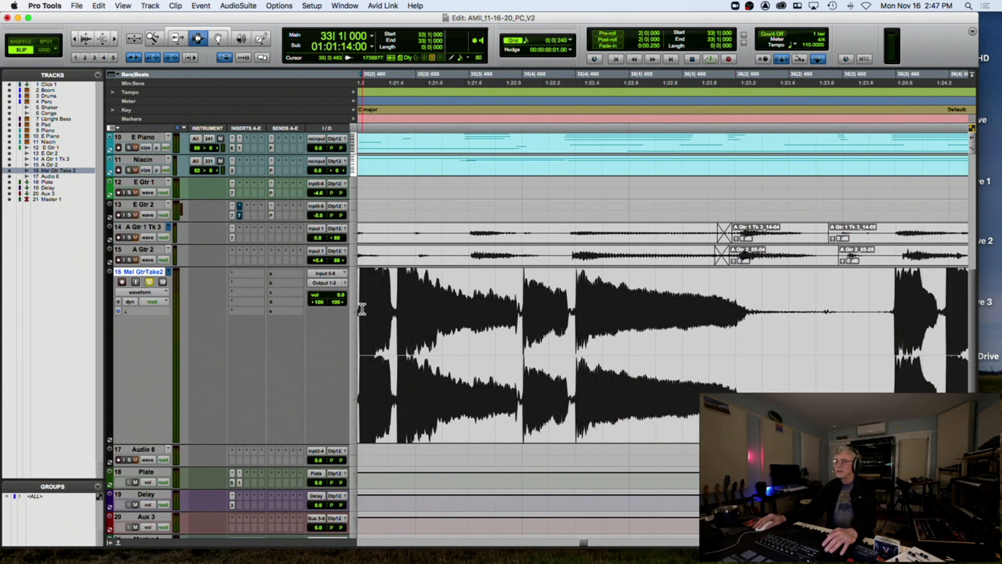
key(space)
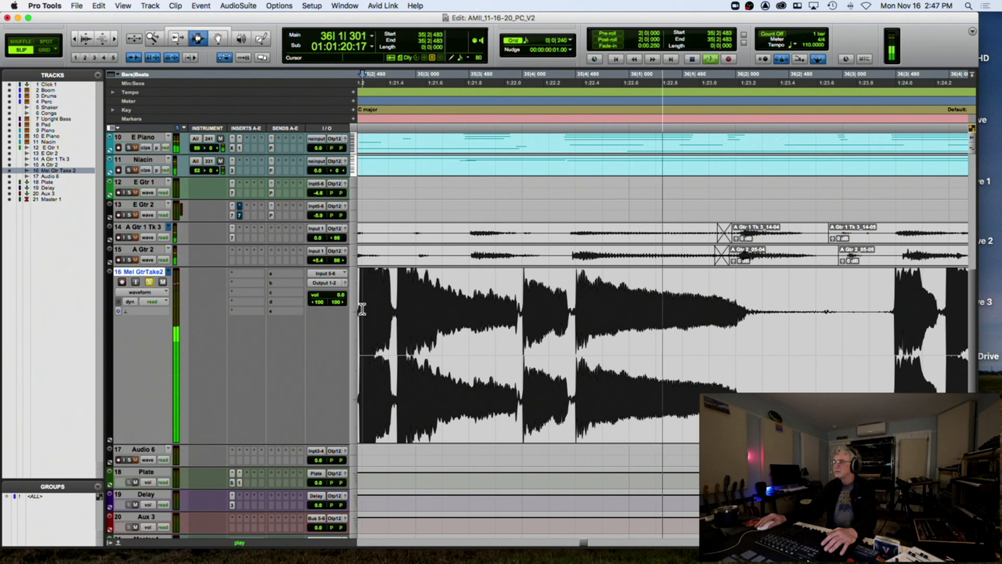
key(space)
drag(764, 323, 892, 331)
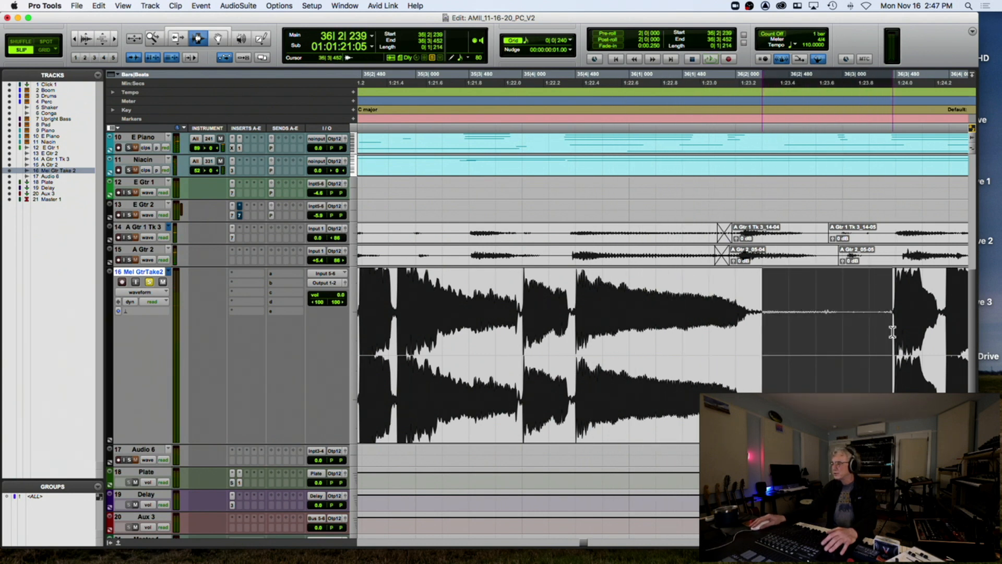
key(Delete)
Fade out the last note's tail, extend the fade into the gap, and play it back
drag(751, 333, 772, 334)
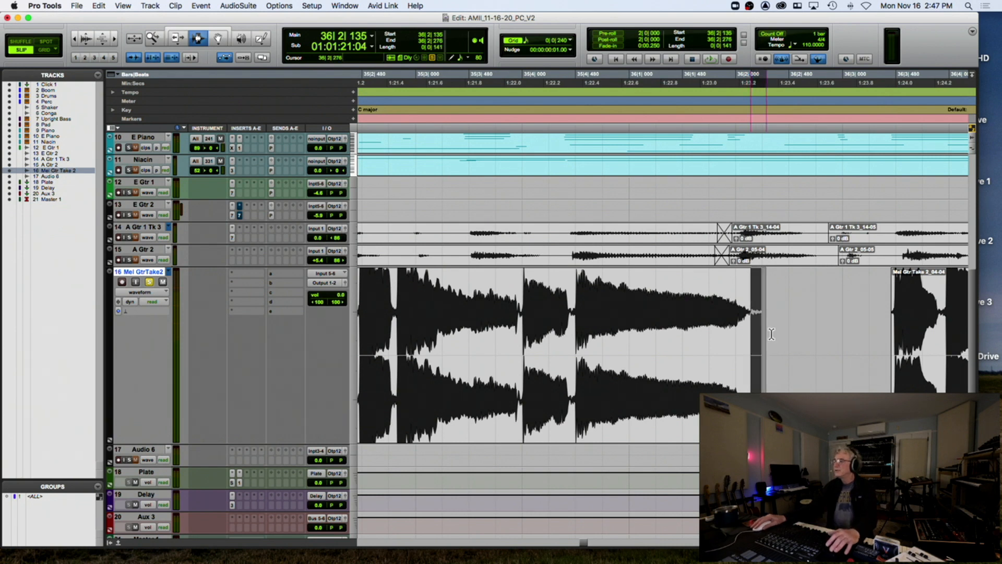
key(ctrl+f)
click(396, 324)
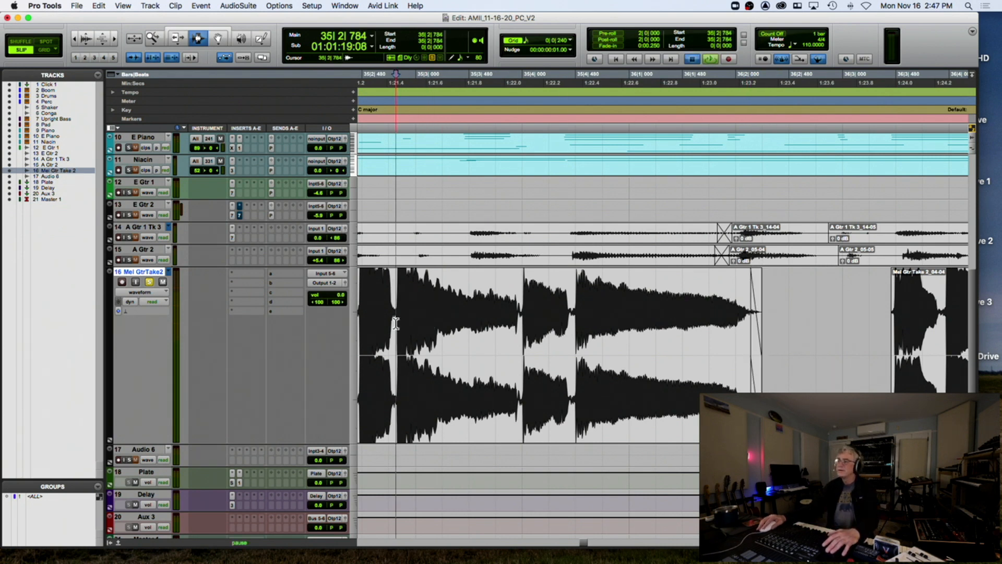
key(space)
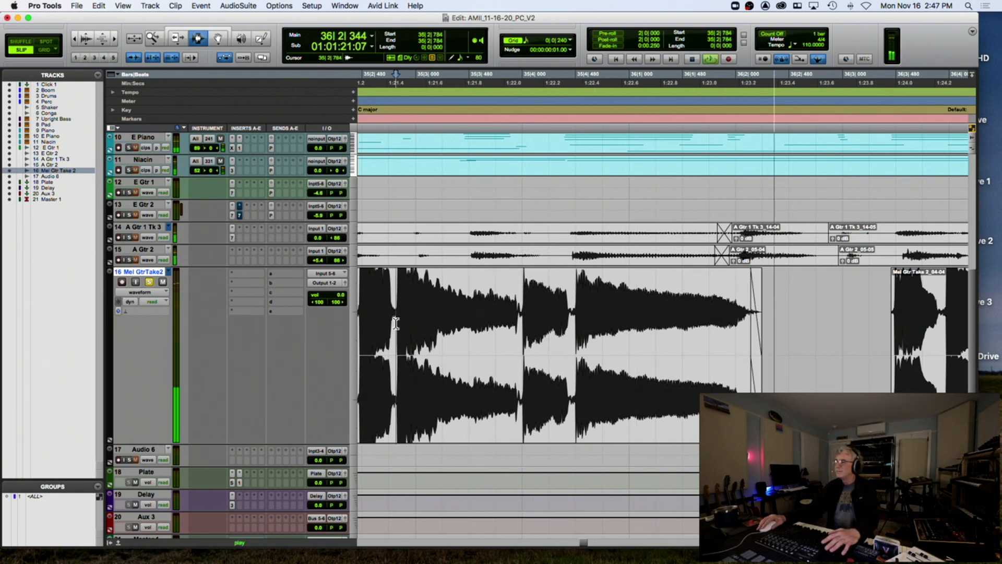
key(space)
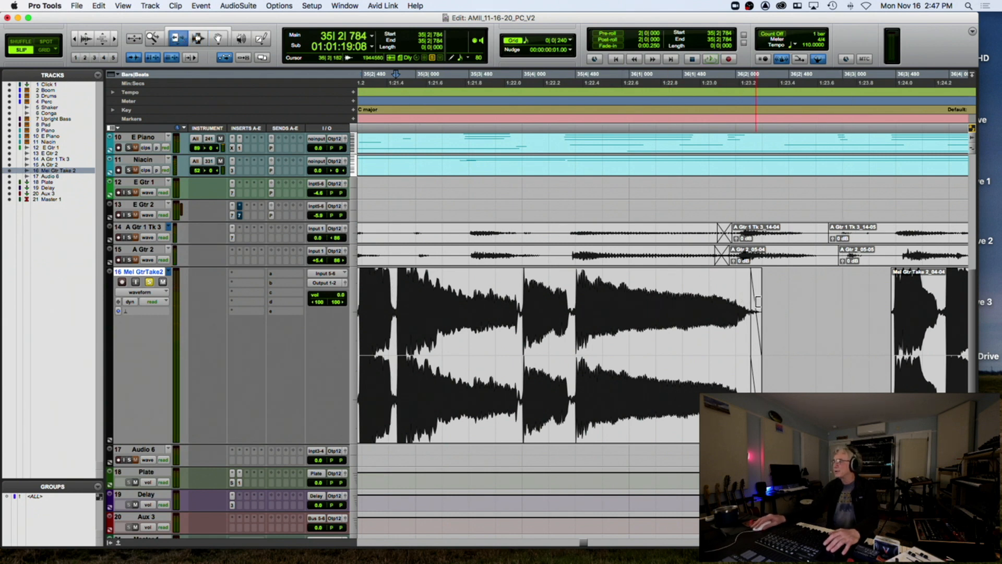
drag(754, 302, 838, 305)
click(467, 102)
key(space)
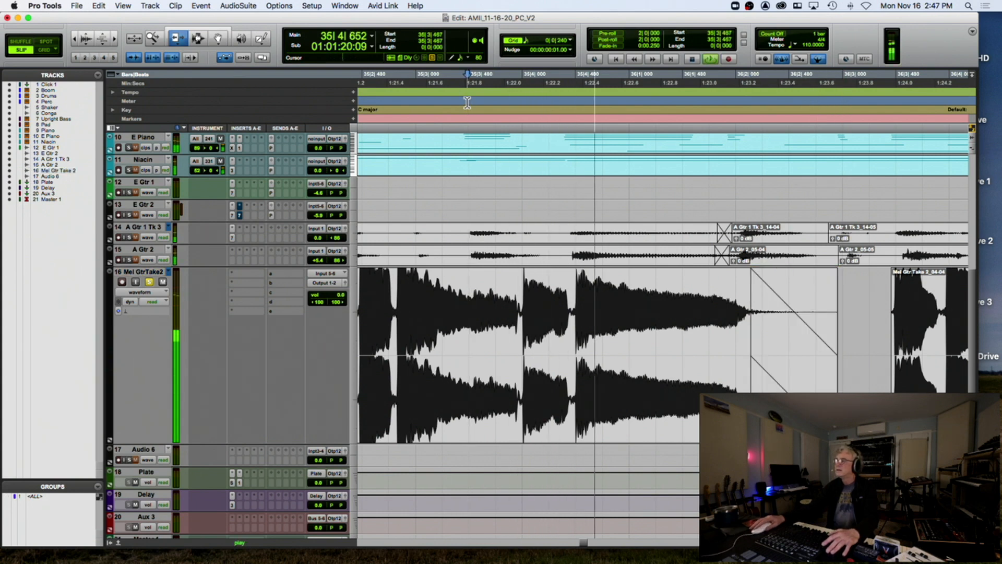
Delete the first quiet stretch from the Mel Gtr Take 2 clip near bar 39
key(super+bracketleft)
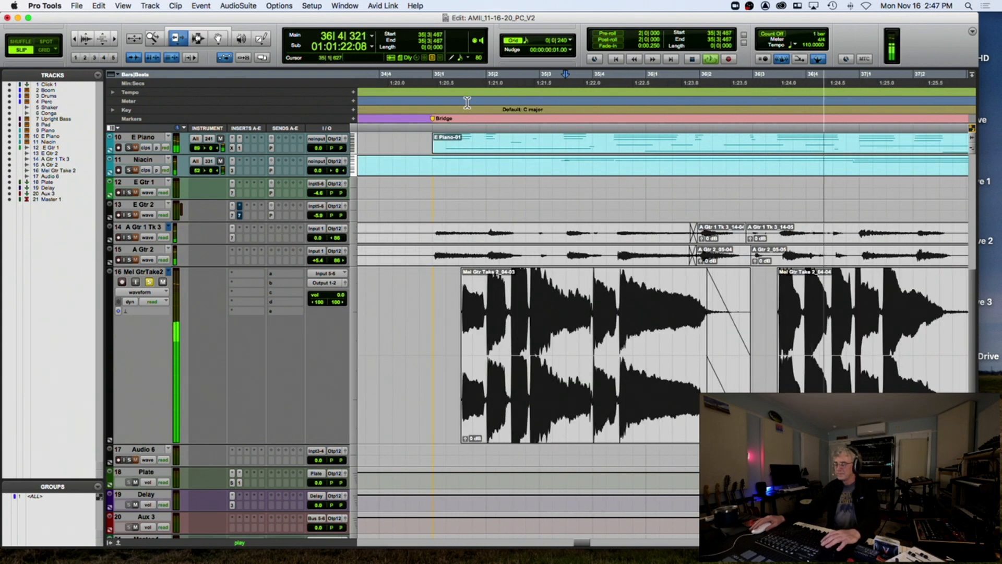
click(197, 38)
key(space)
drag(812, 325, 862, 330)
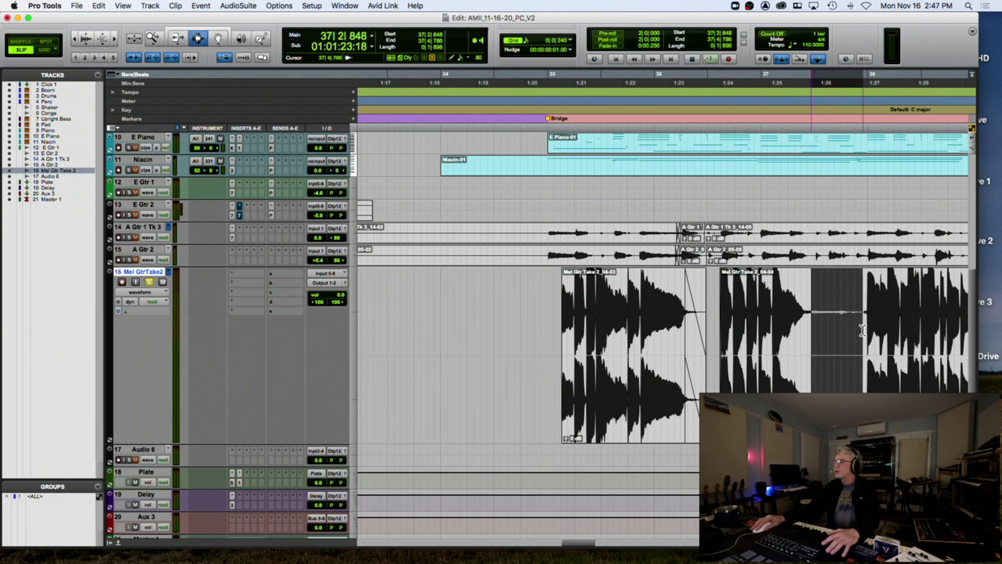
key(BackSpace)
Delete the quiet range in clip 04-06 and the tail of clip 04-07
click(804, 332)
drag(804, 332, 818, 333)
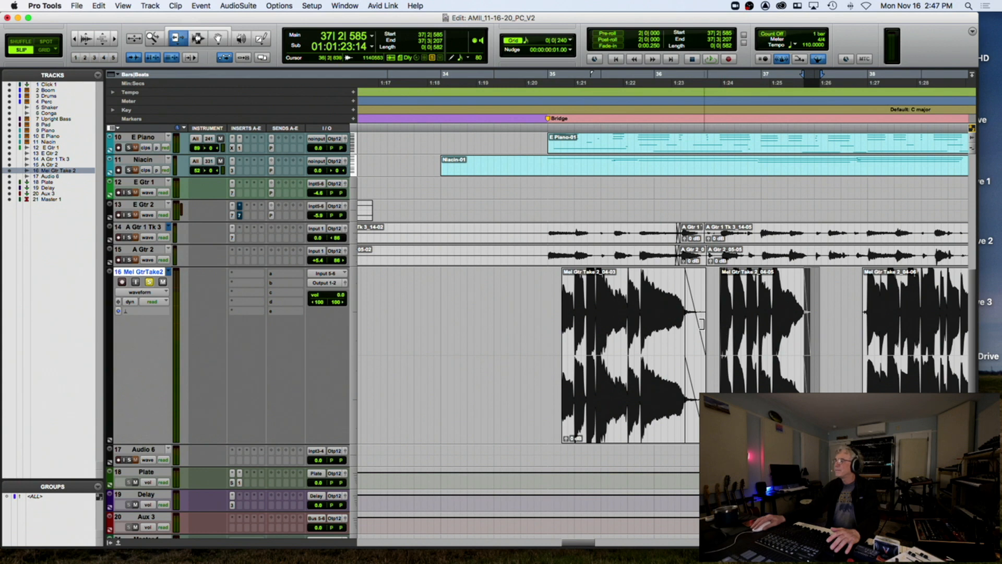
click(701, 323)
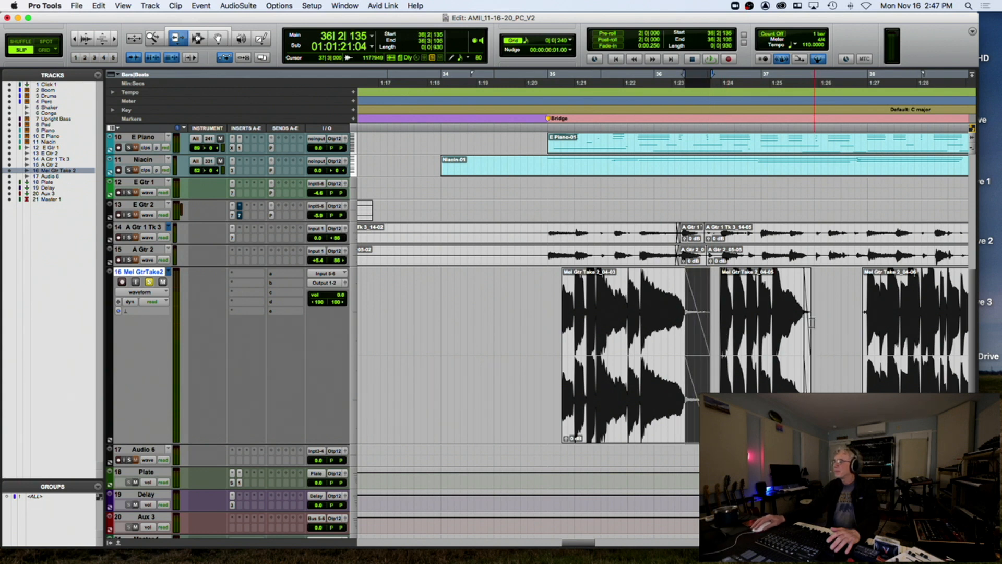
drag(808, 320, 868, 316)
scroll(850, 315, right, 5)
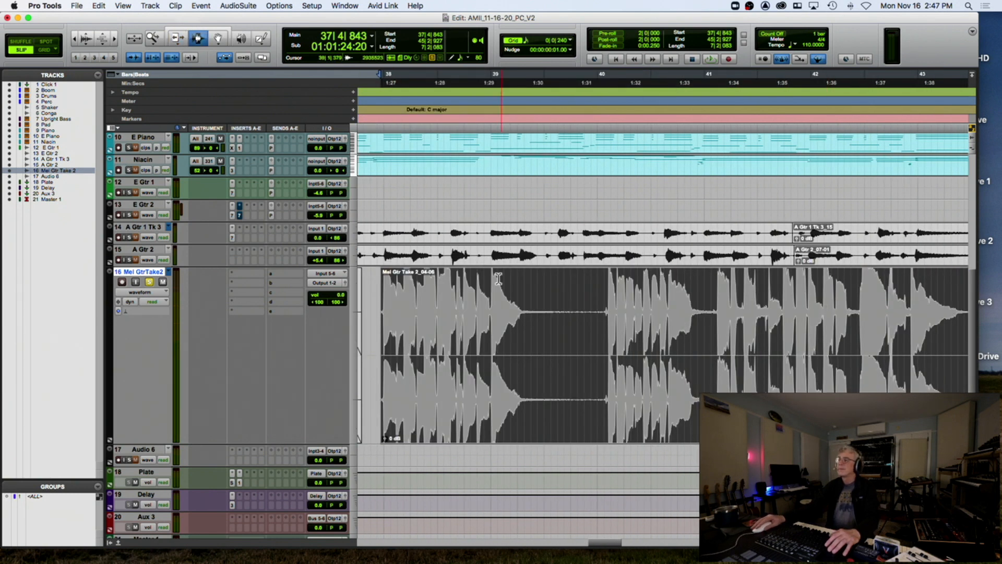
drag(558, 315, 521, 317)
key(Delete)
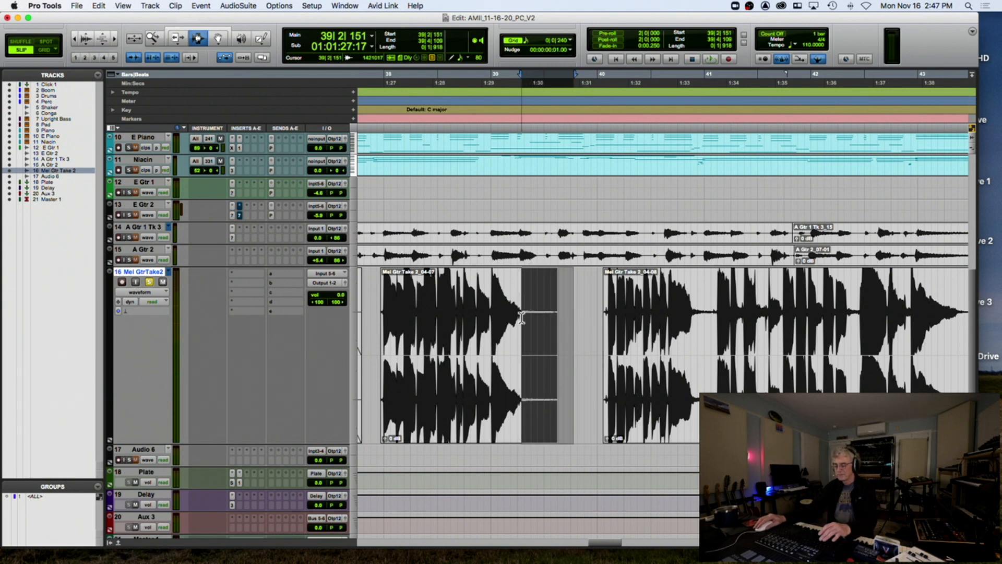
key(Delete)
Cut the final clip's tail so the take ends before bar 45, and select its last stretch for a fade-out
scroll(543, 313, right, 10)
scroll(563, 311, left, 3)
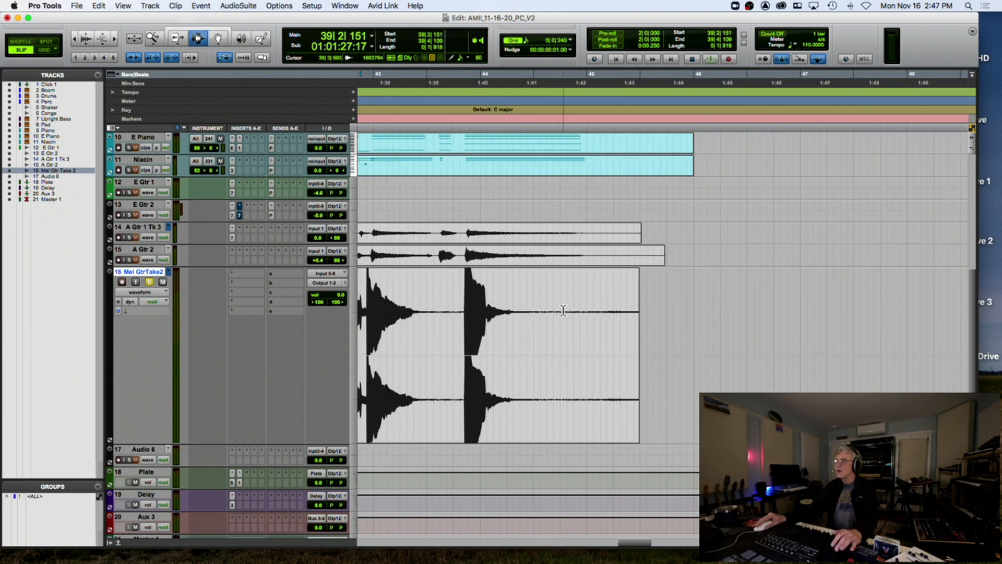
click(428, 321)
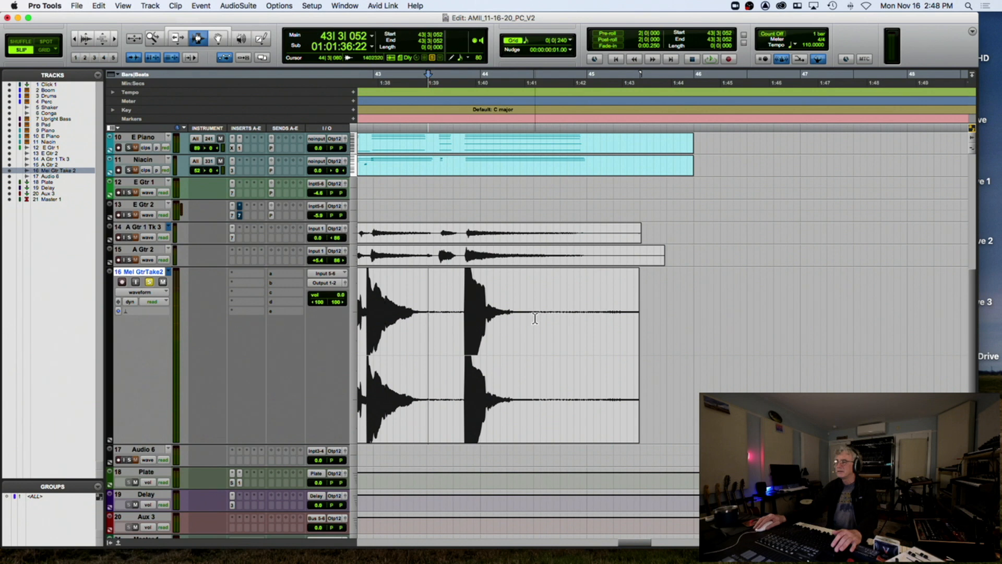
drag(560, 319, 678, 319)
key(Delete)
drag(561, 330, 527, 329)
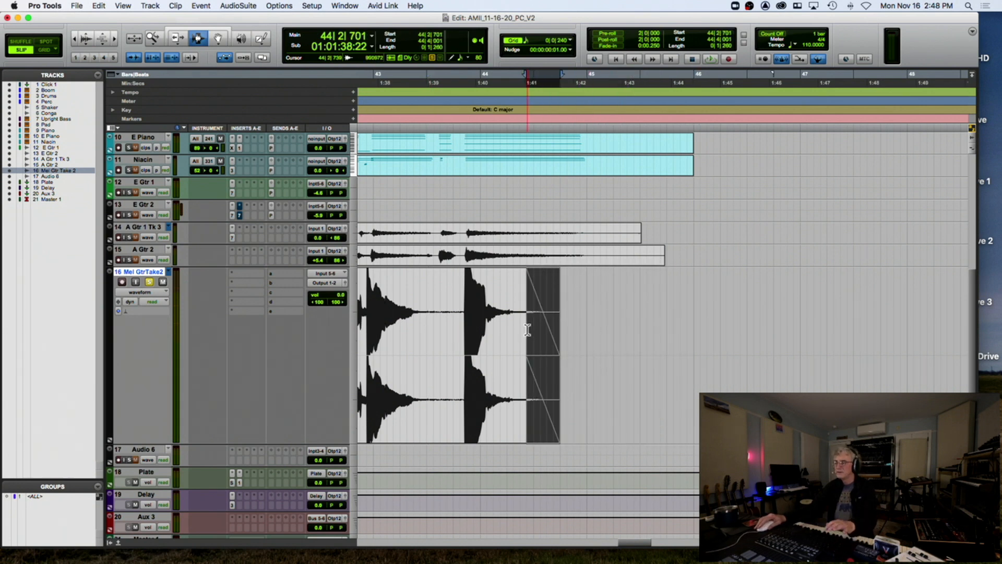
Play the bridge edits from just before the bridge and lower the Mel GtrTake2 volume
key(r)
key(r)
key(r)
click(518, 316)
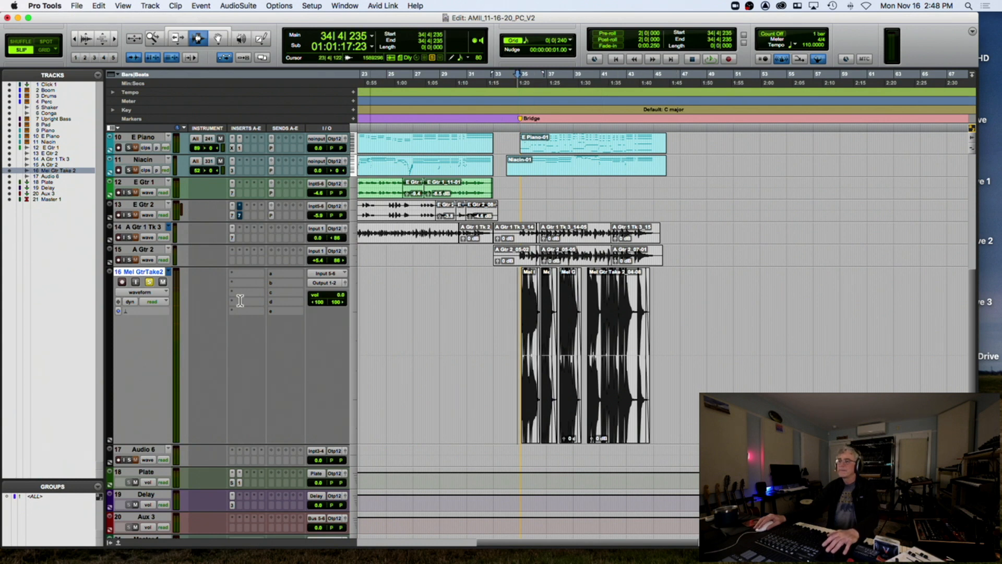
key(space)
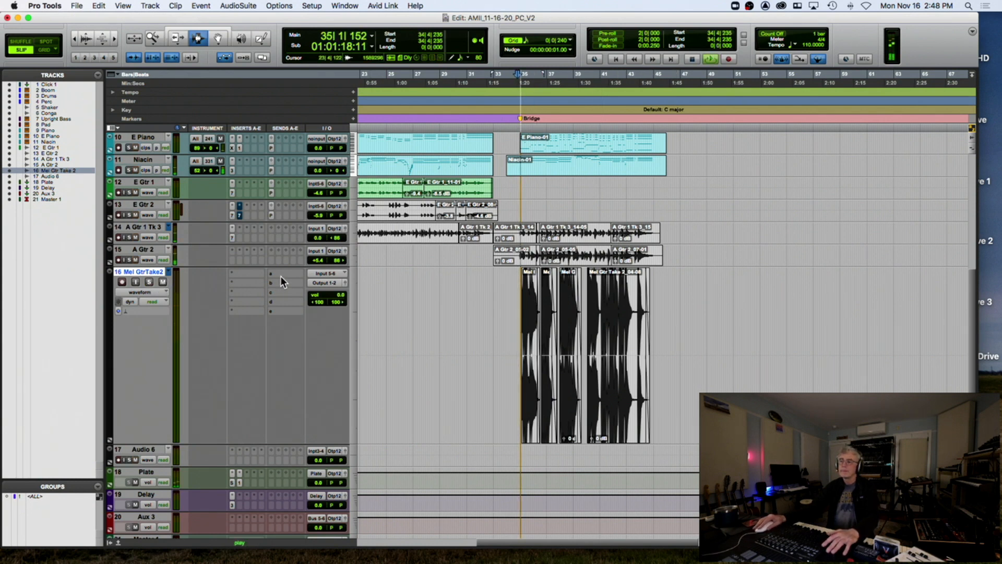
click(281, 272)
click(238, 275)
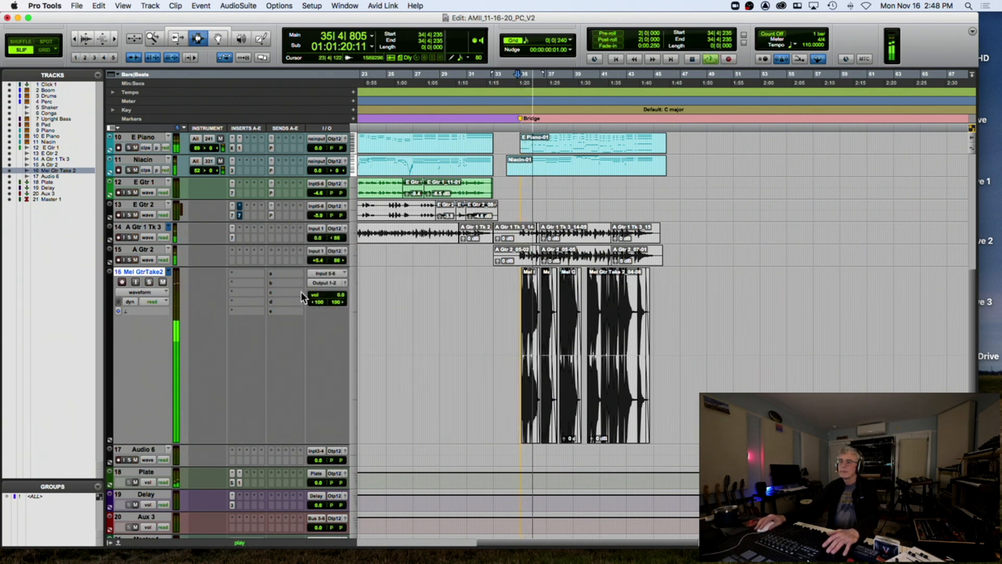
drag(334, 294, 334, 299)
Add a Delay bus send on Mel GtrTake2 at -12.3 dB
key(t)
key(t)
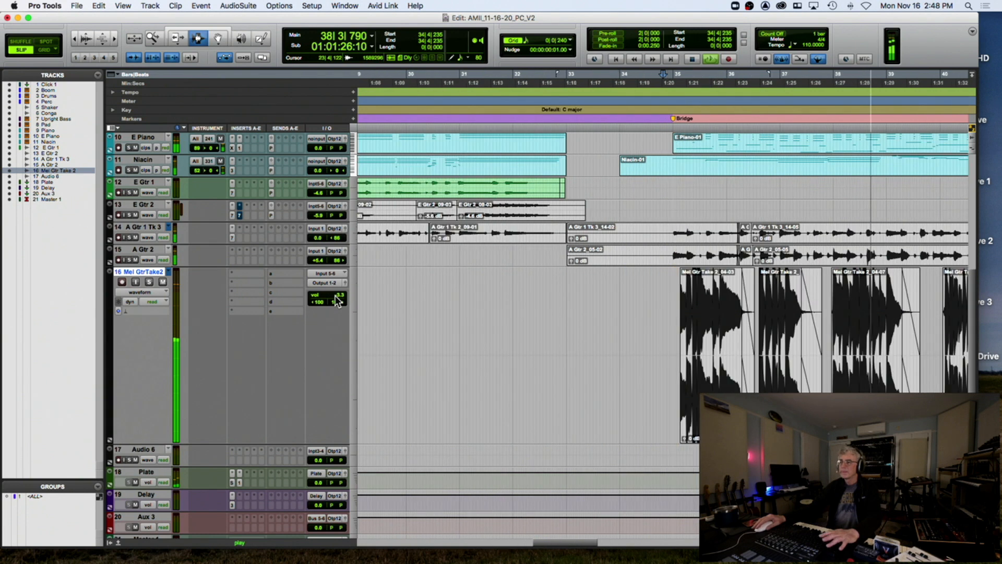
key(space)
click(280, 272)
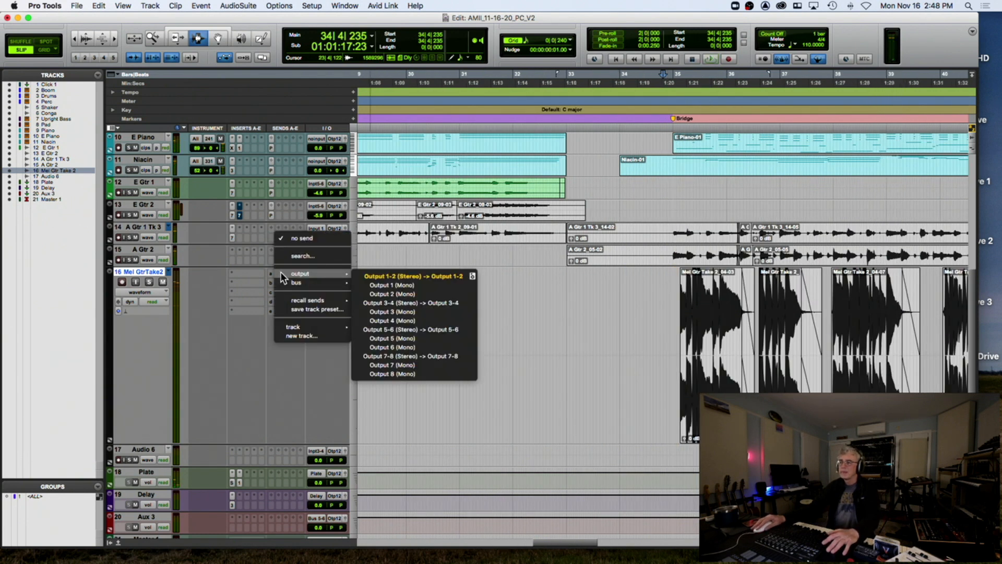
mouse_move(283, 282)
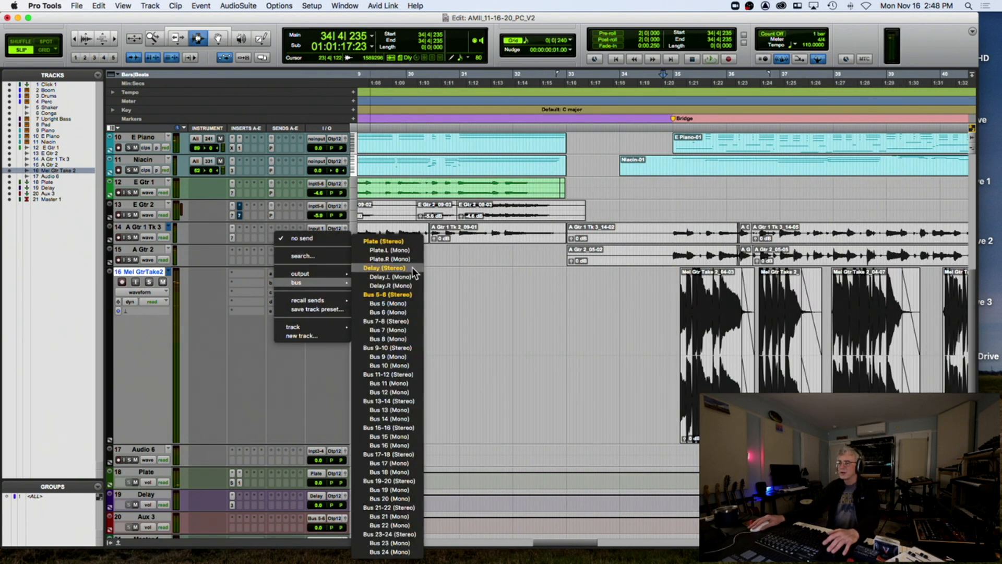
click(411, 267)
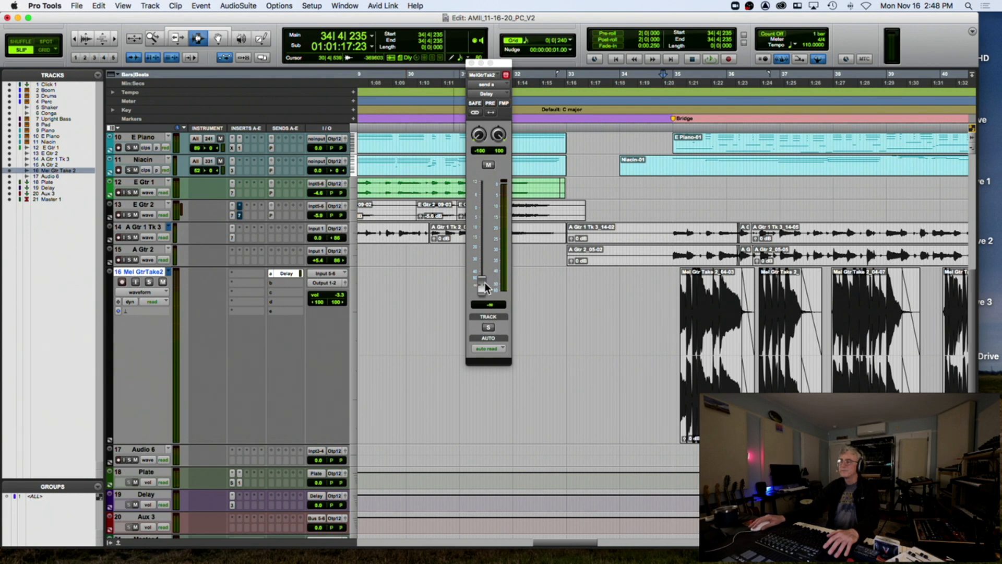
drag(484, 246, 486, 228)
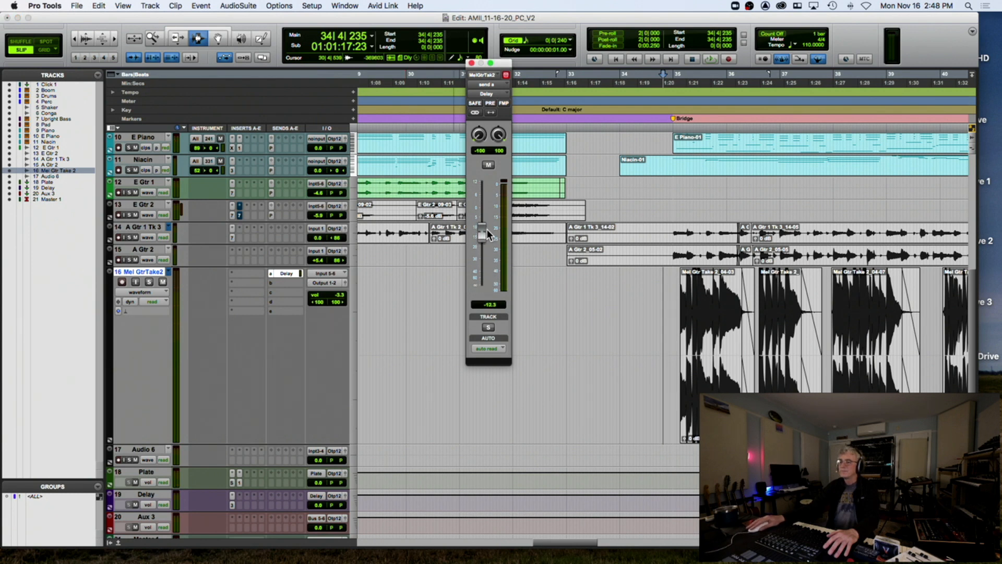
Solo Mel GtrTake2, lower its Delay send to -18.8 dB, and open the bus's Mod Delay III
click(148, 282)
key(space)
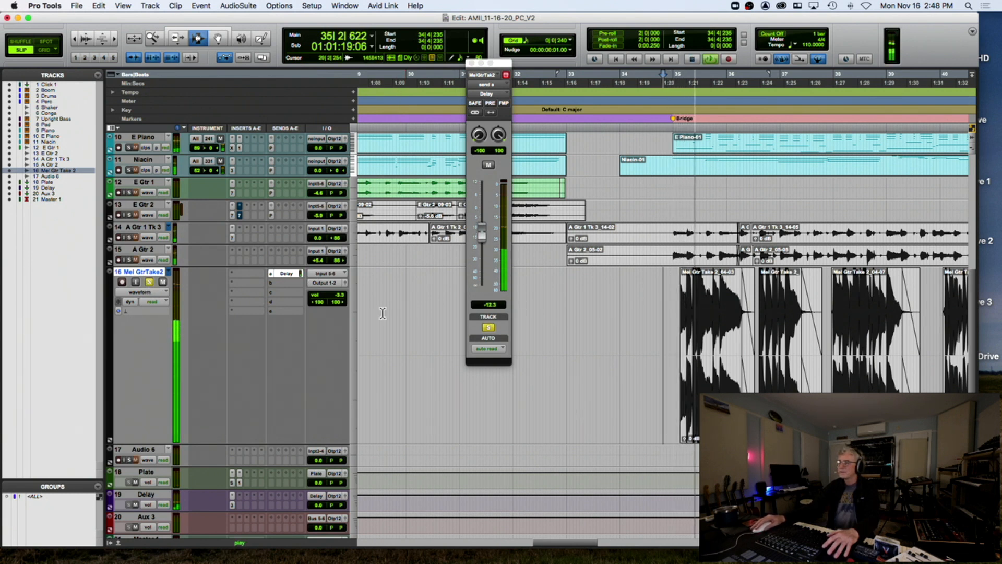
drag(480, 236, 480, 254)
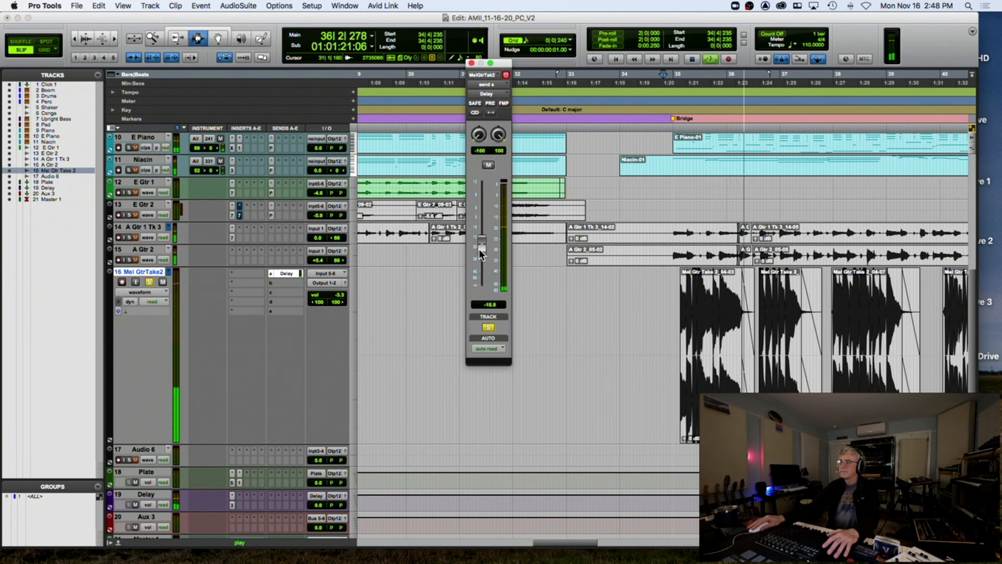
click(232, 496)
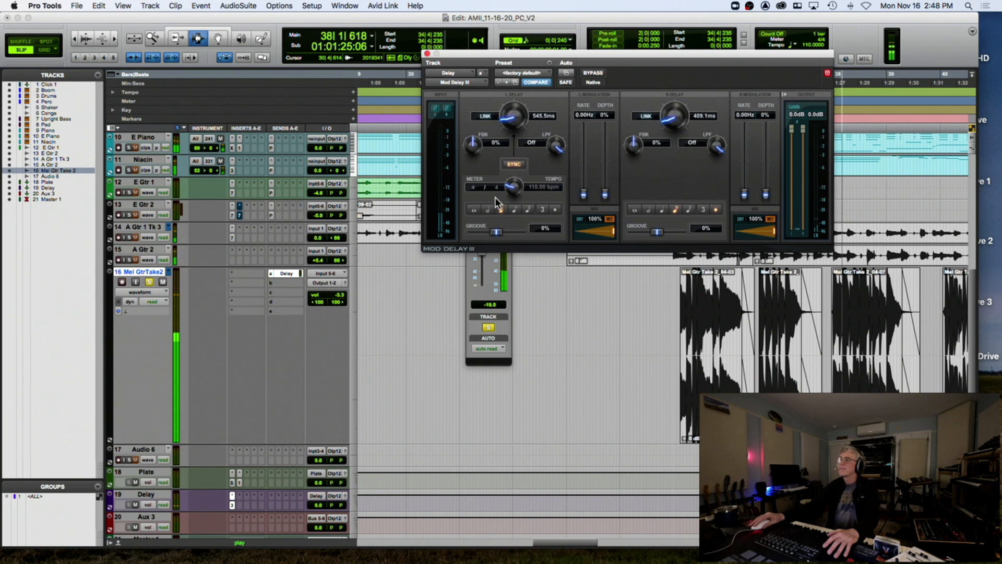
Set the Mod Delay III right delay to a quarter note and low-pass both delays, the right at 4820 Hz
click(661, 209)
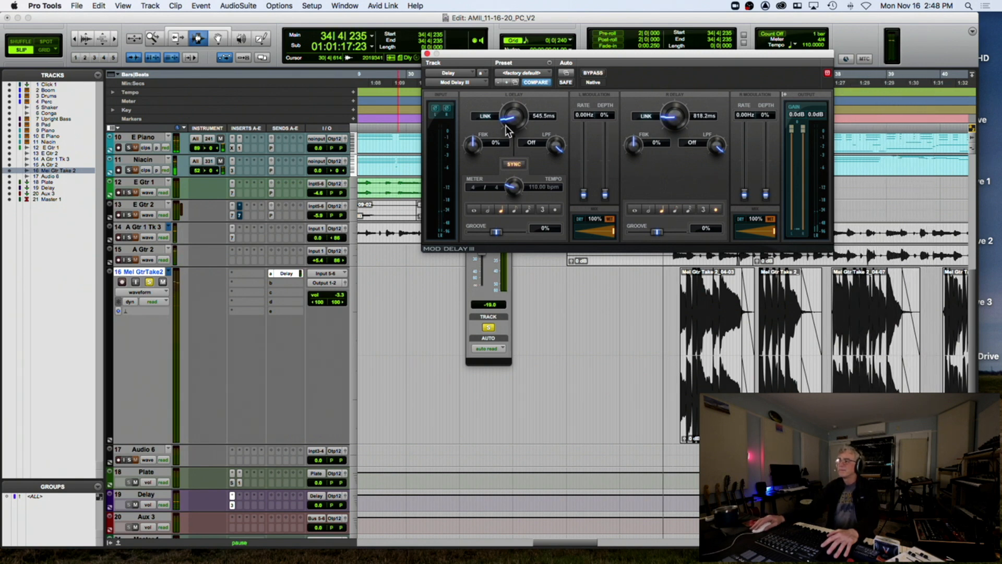
drag(555, 140, 546, 161)
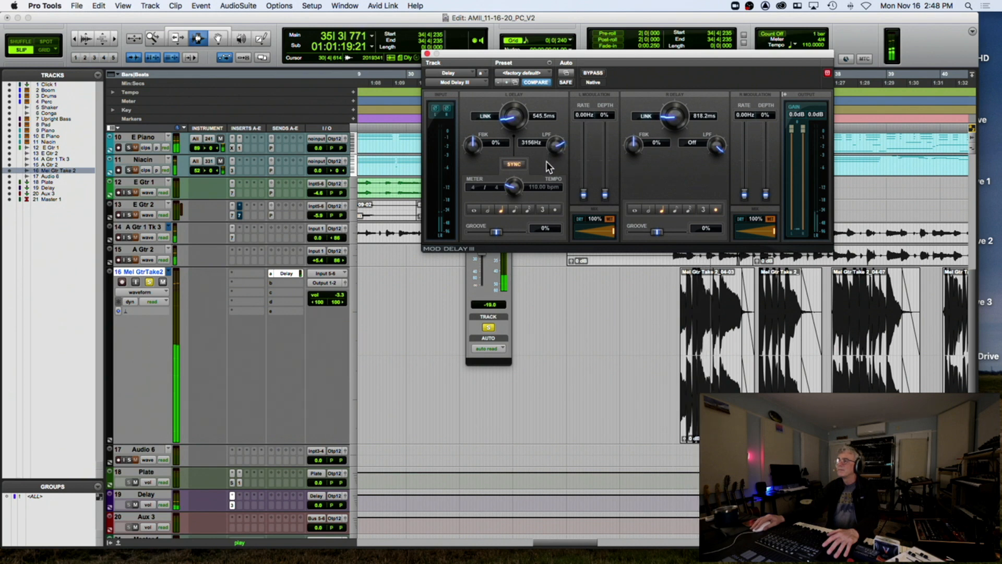
key(space)
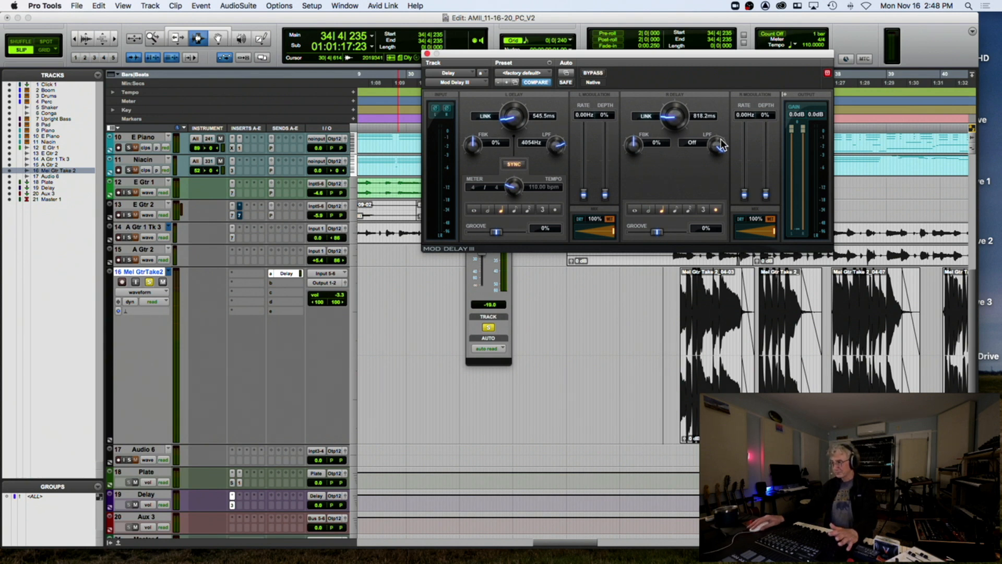
drag(712, 140, 703, 152)
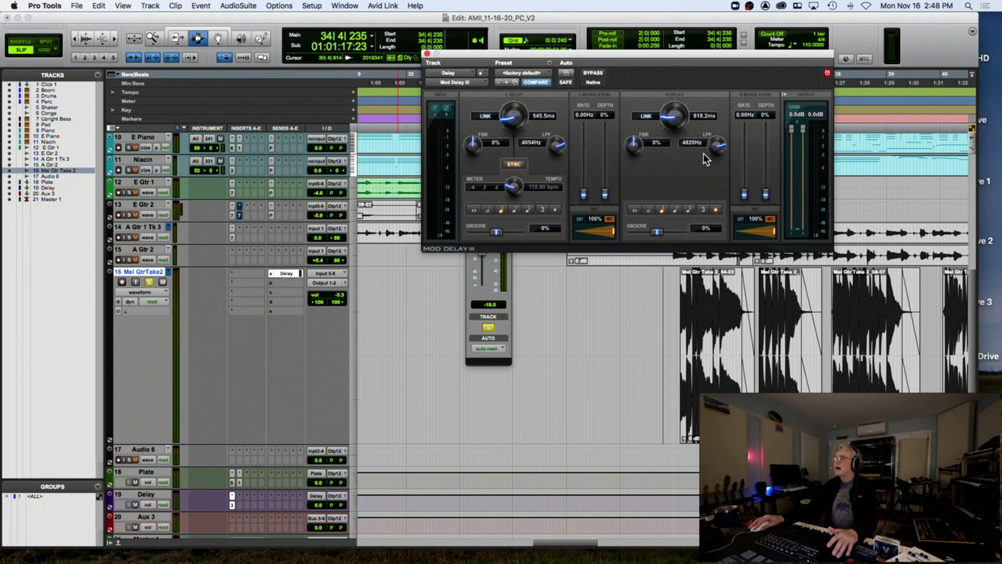
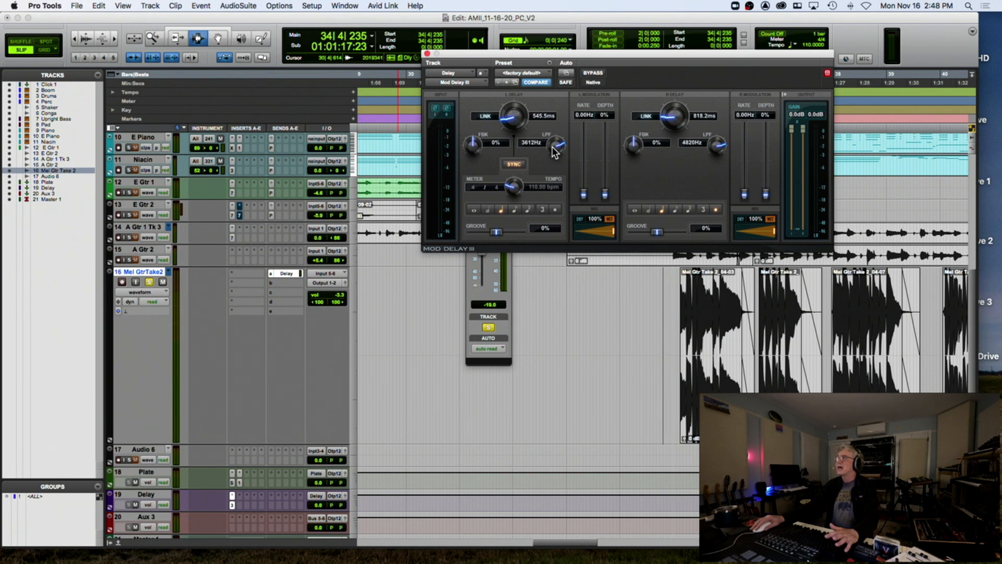
Audition delay feedback at 25% left and 39% right, and pull the guitar's Delay send to about -23 dB
key(space)
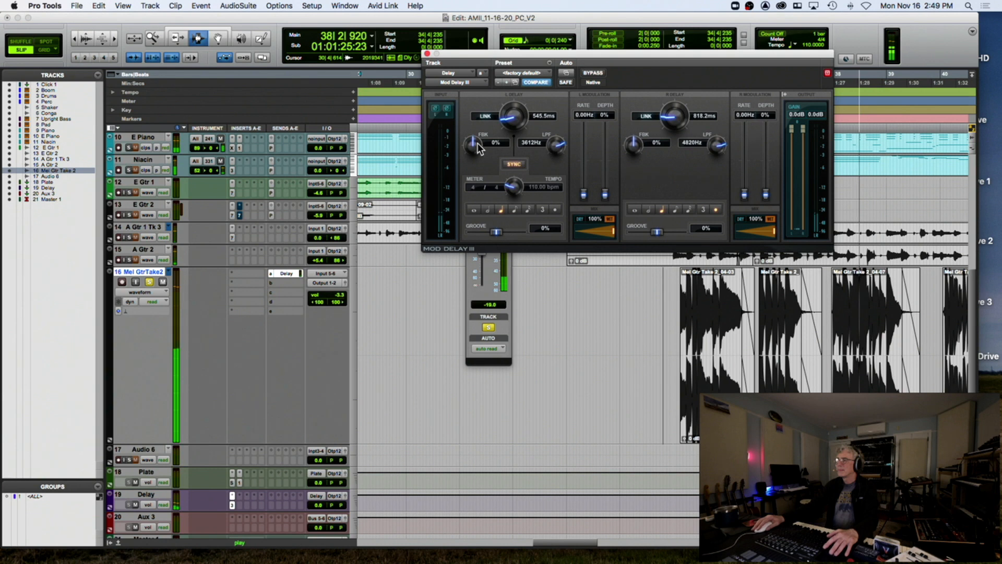
key(space)
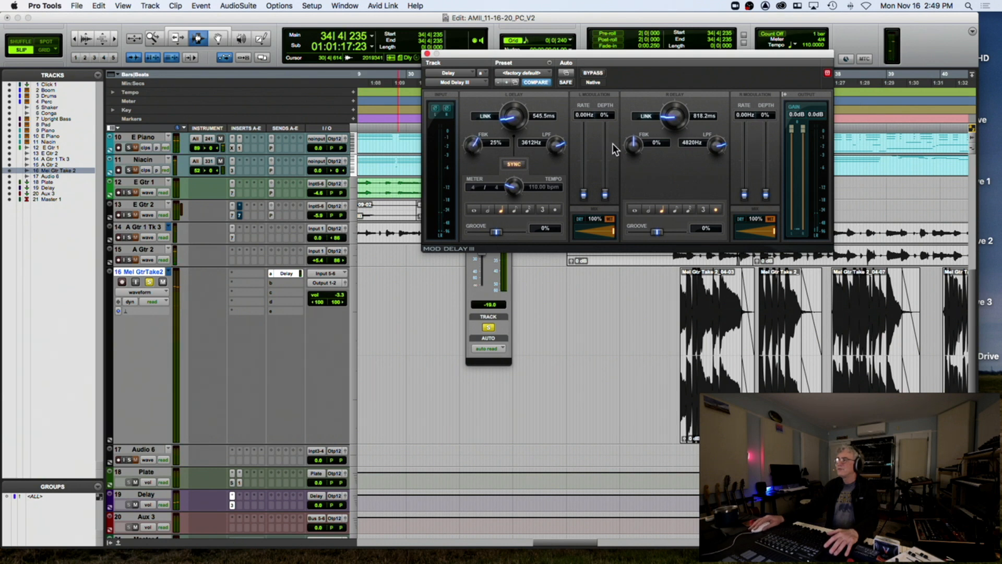
key(space)
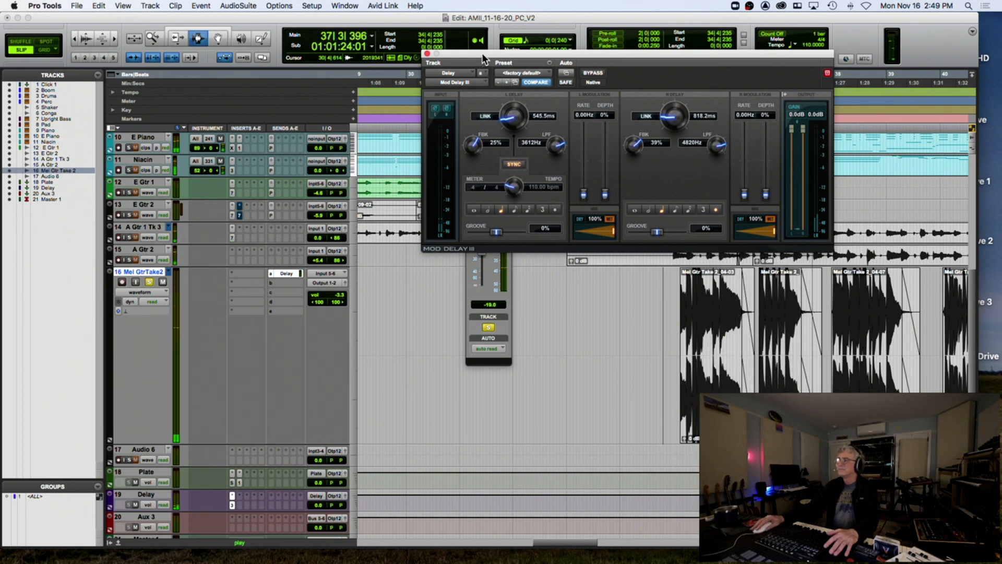
drag(480, 55, 617, 31)
drag(484, 240, 484, 250)
key(space)
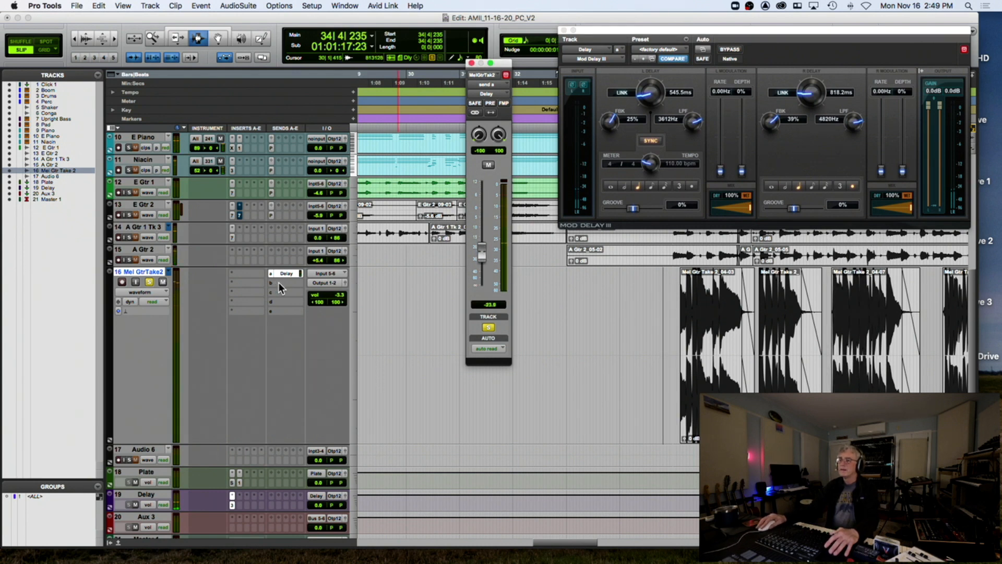
Route a second Mel GtrTake2 send to the Plate bus at about -15.8 dB and unsolo the track
click(275, 283)
mouse_move(303, 292)
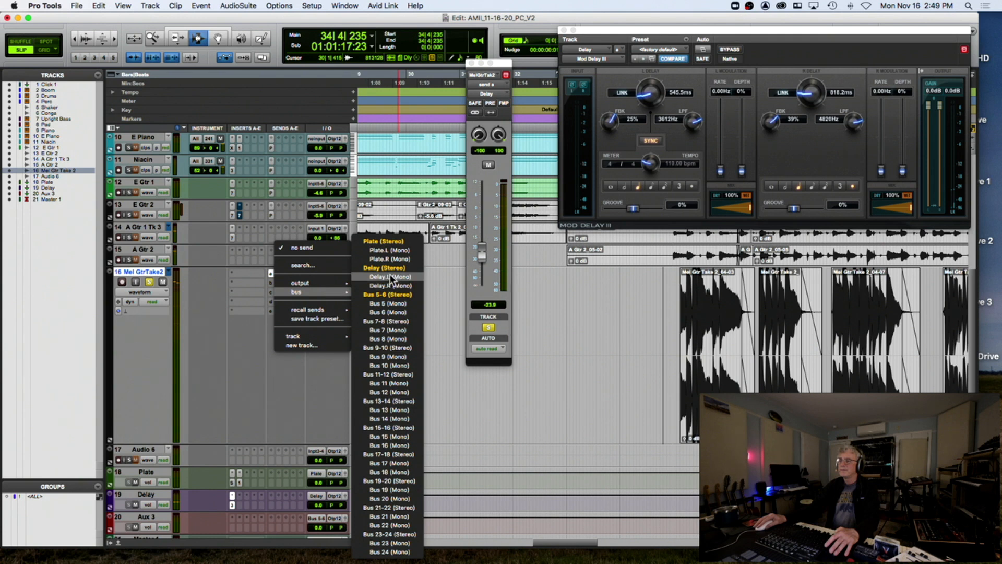
click(386, 242)
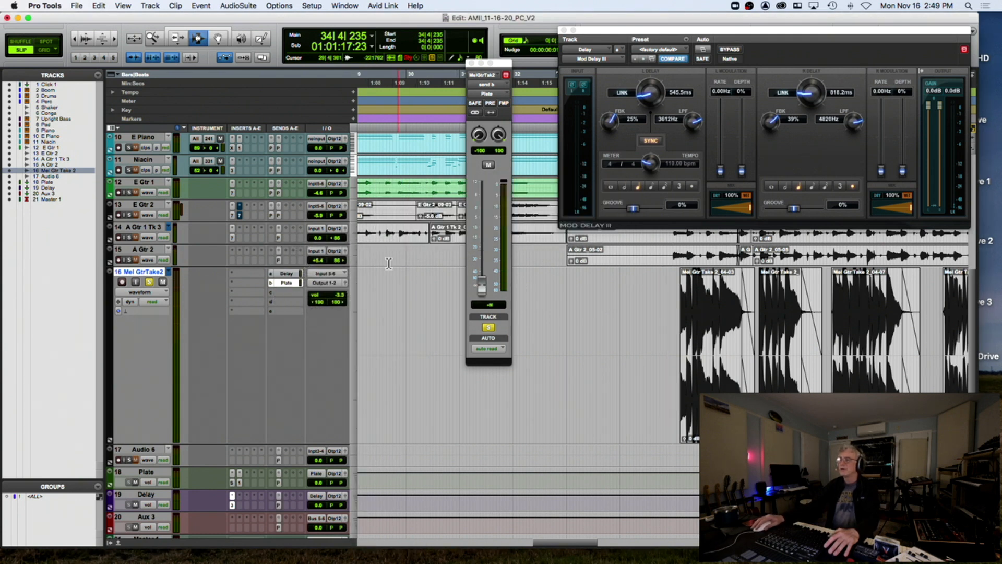
drag(481, 283, 483, 232)
key(space)
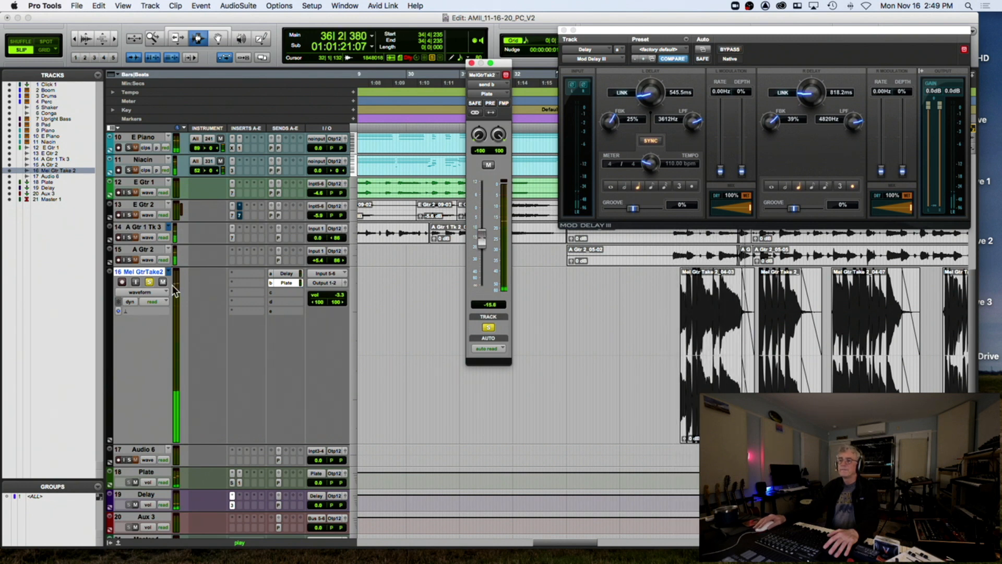
click(151, 281)
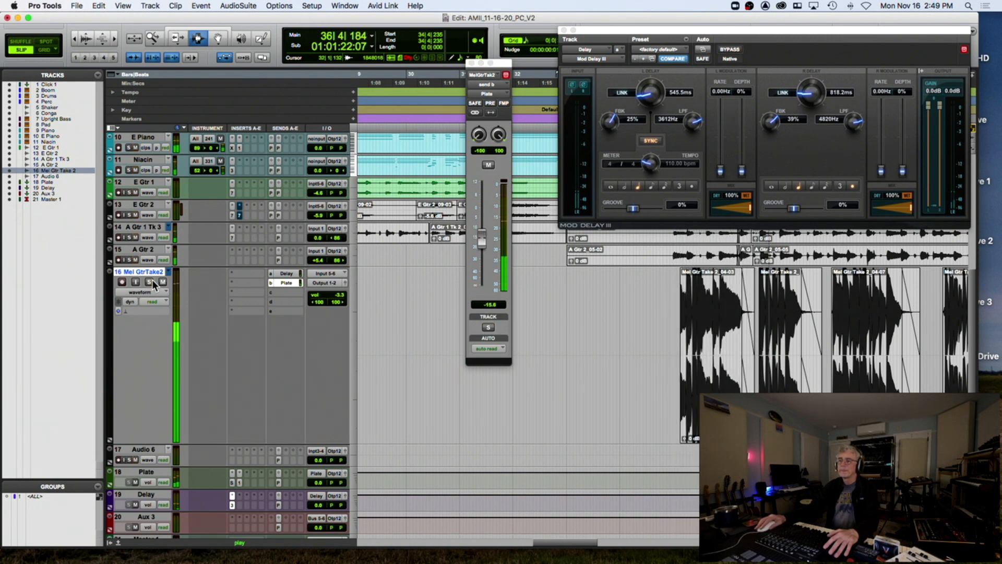
click(247, 272)
Insert an EQ3 7-Band on Mel GtrTake2 and enable a 12 dB/oct high-pass near 105 Hz
mouse_move(282, 273)
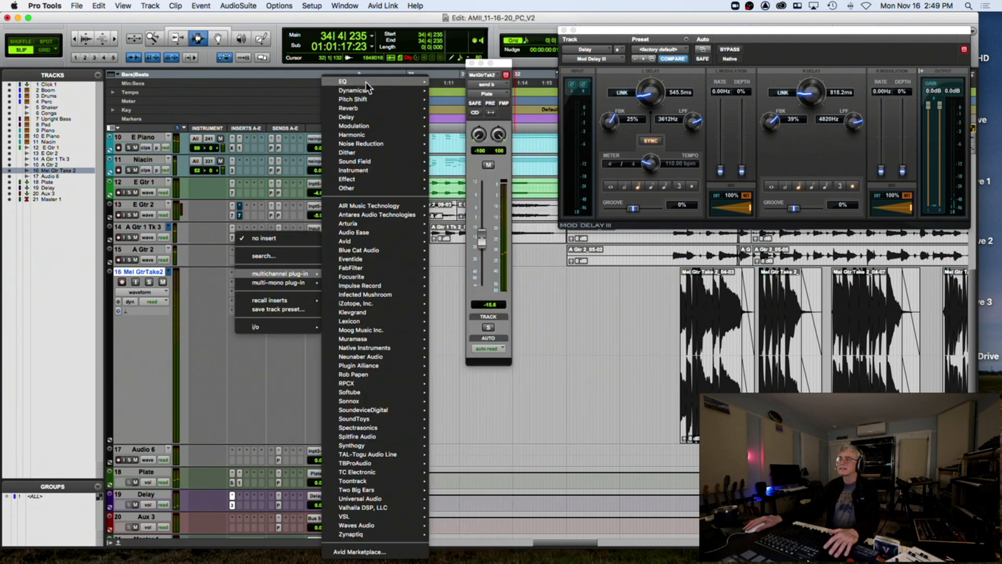
mouse_move(376, 82)
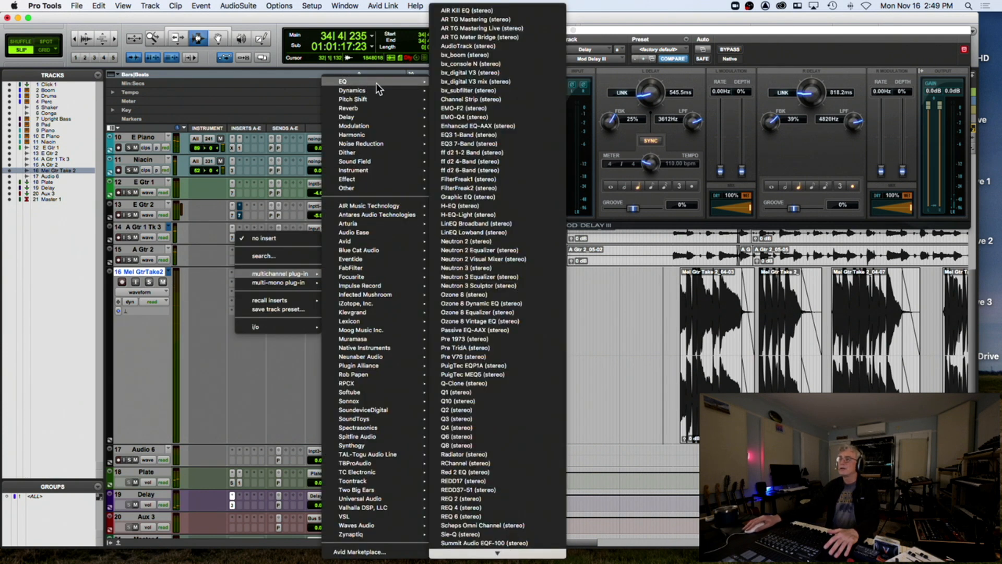
click(477, 141)
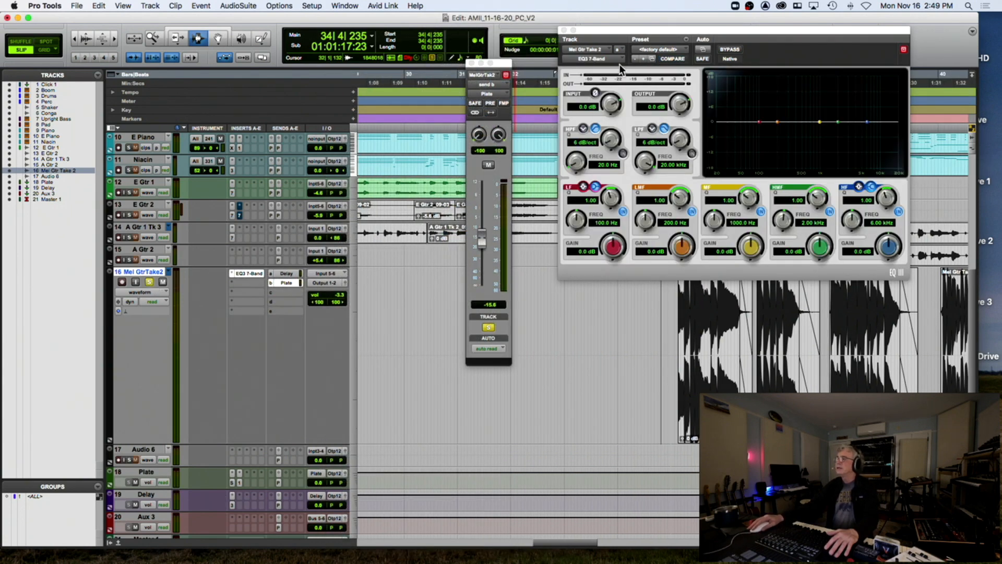
drag(623, 31, 247, 88)
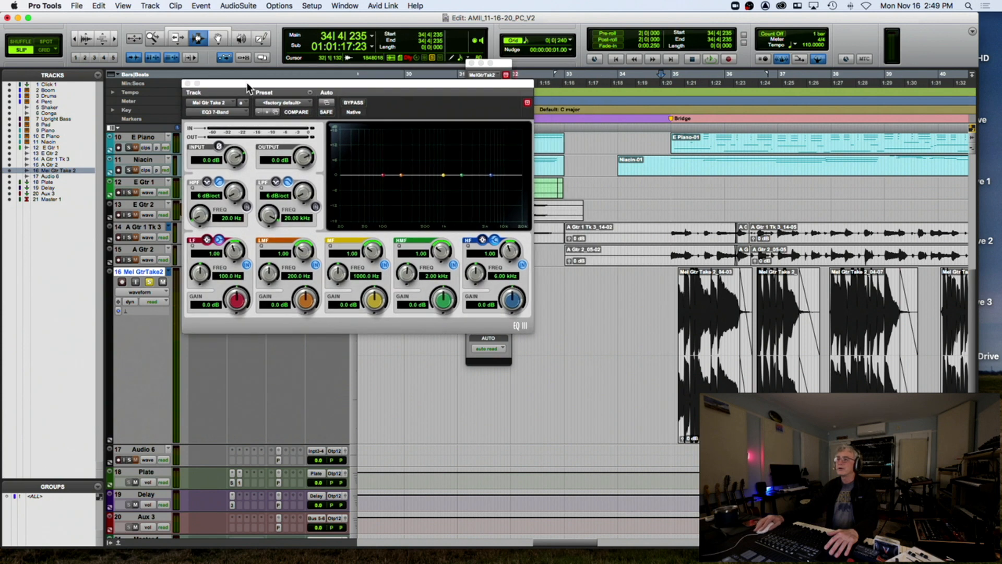
click(246, 207)
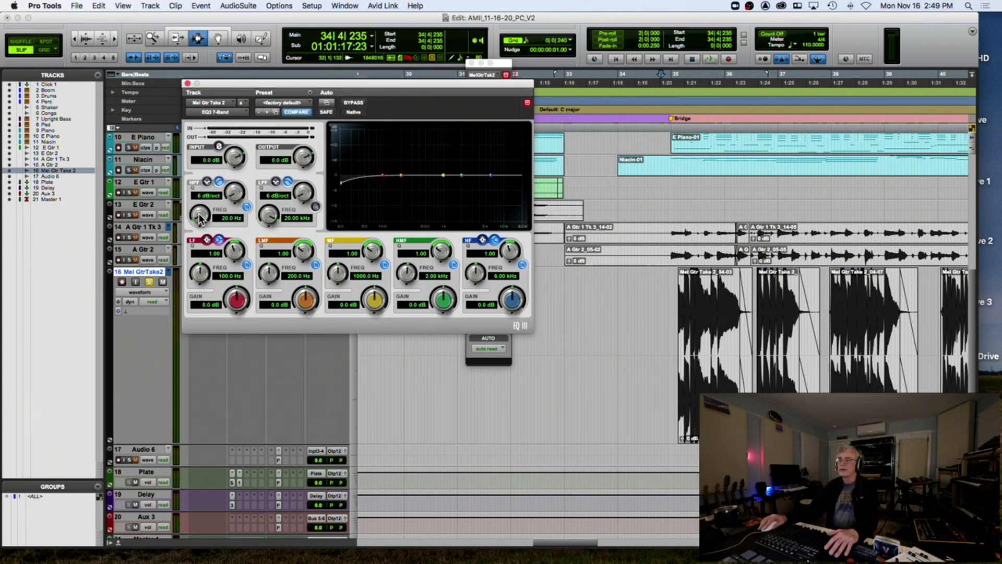
drag(236, 195, 230, 174)
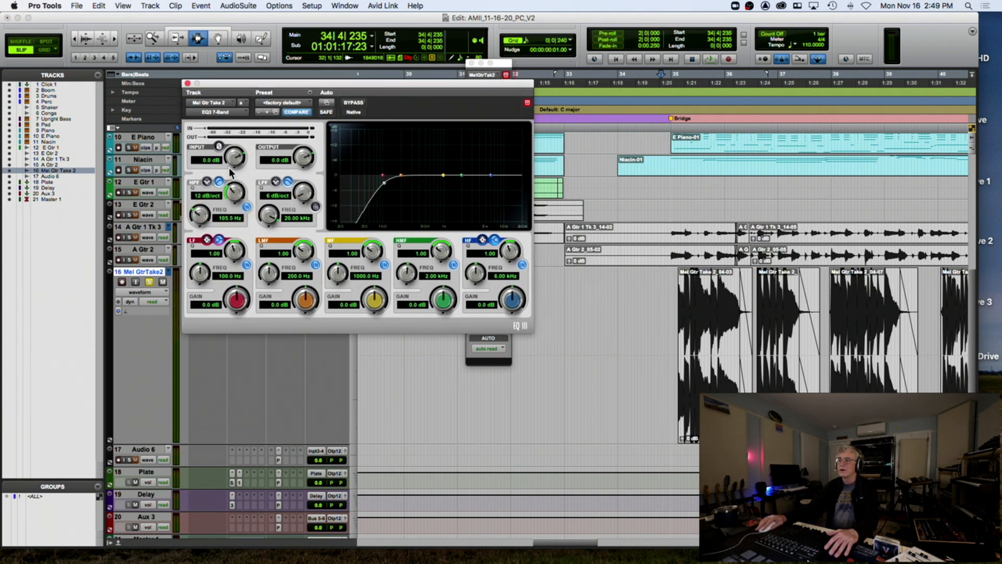
key(space)
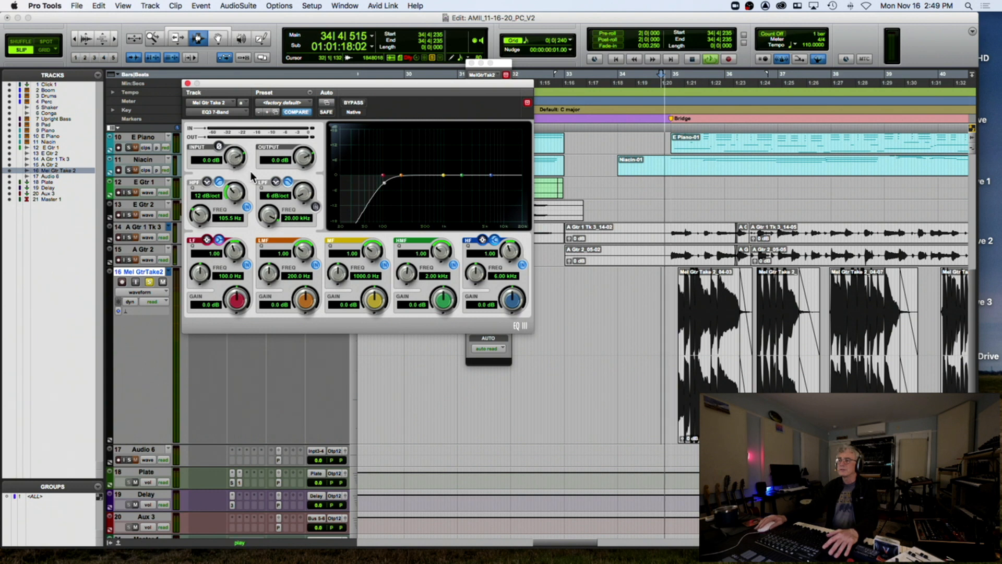
Compare the EQ bypassed and active, then boost the low-mid about 4.6 dB at 208 Hz
click(354, 102)
click(354, 102)
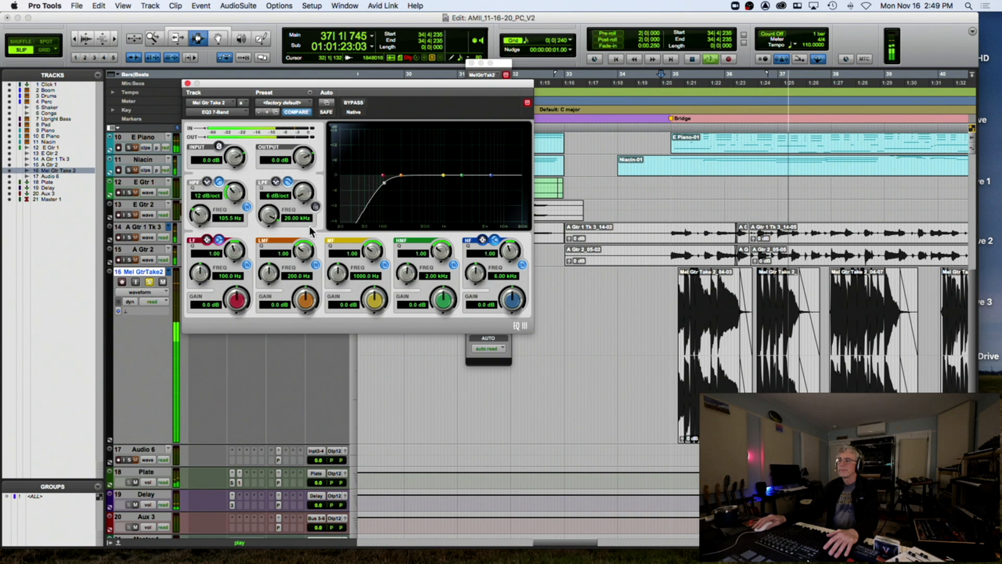
key(space)
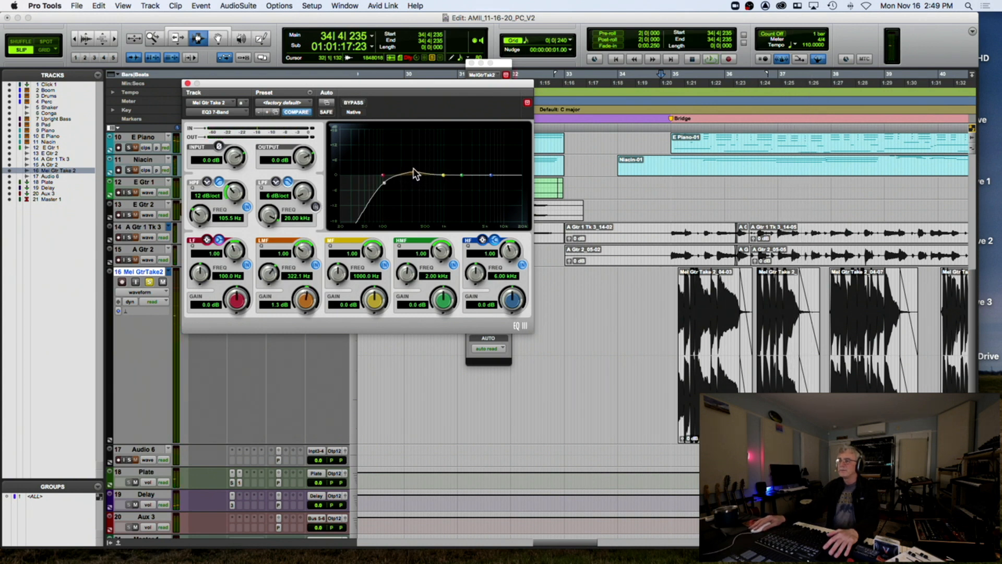
key(space)
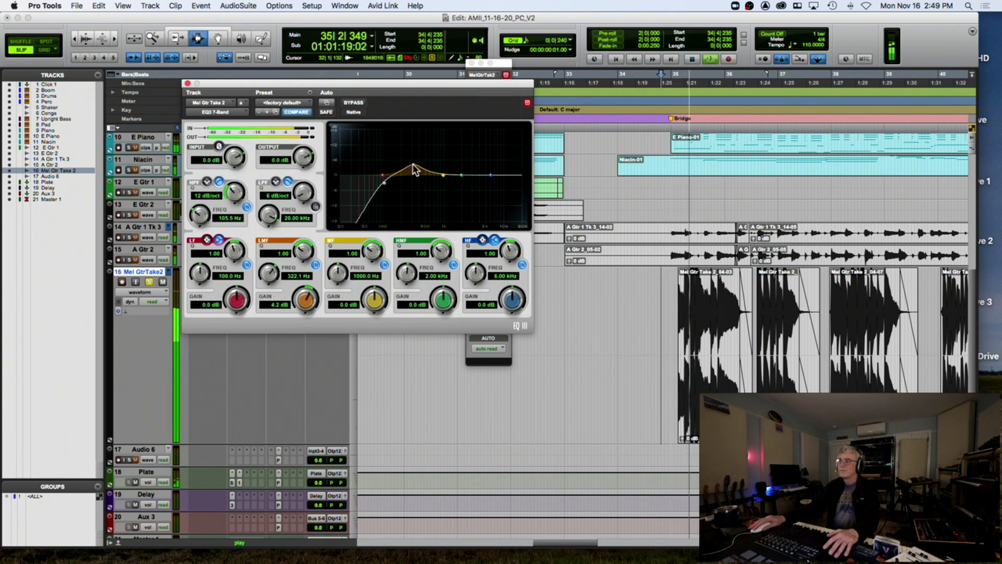
click(355, 104)
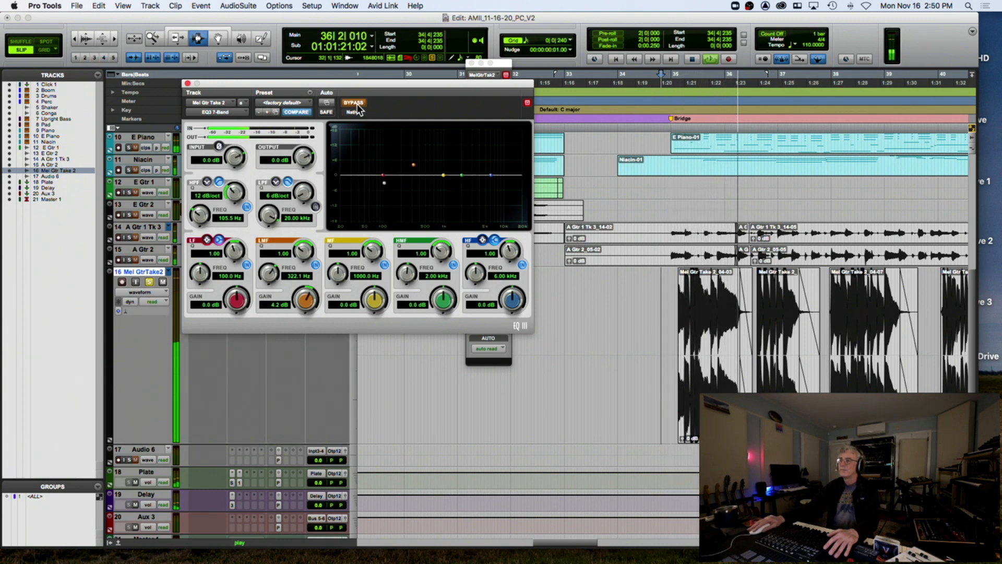
click(355, 104)
mouse_move(413, 164)
mouse_down()
mouse_move(404, 173)
mouse_move(404, 156)
mouse_move(428, 156)
mouse_move(404, 167)
mouse_up()
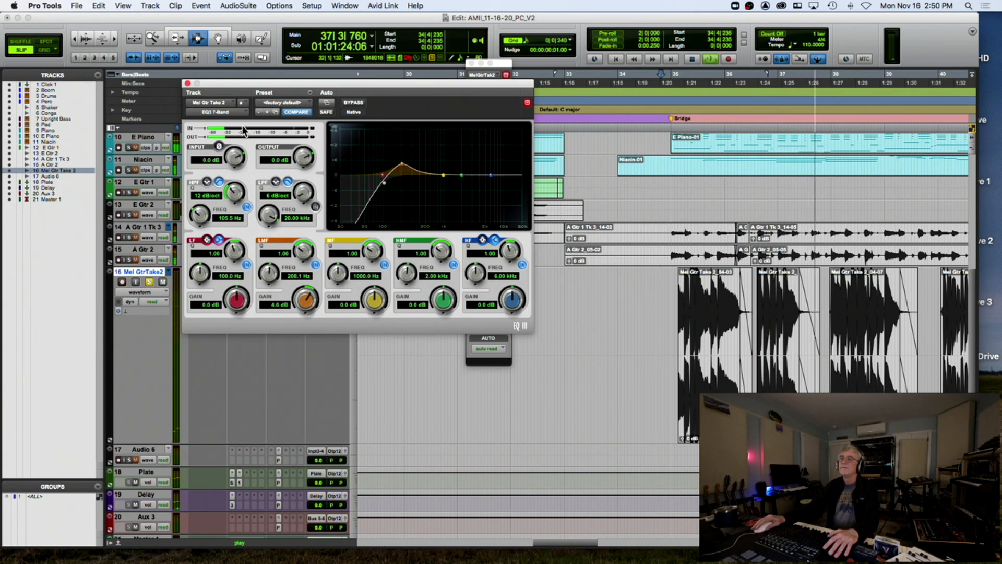
click(188, 83)
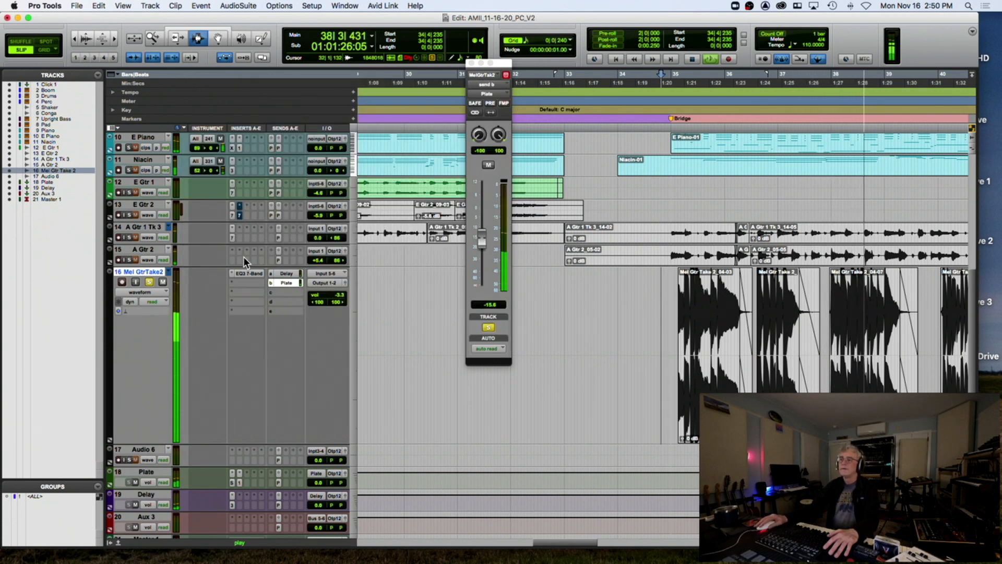
key(space)
click(238, 282)
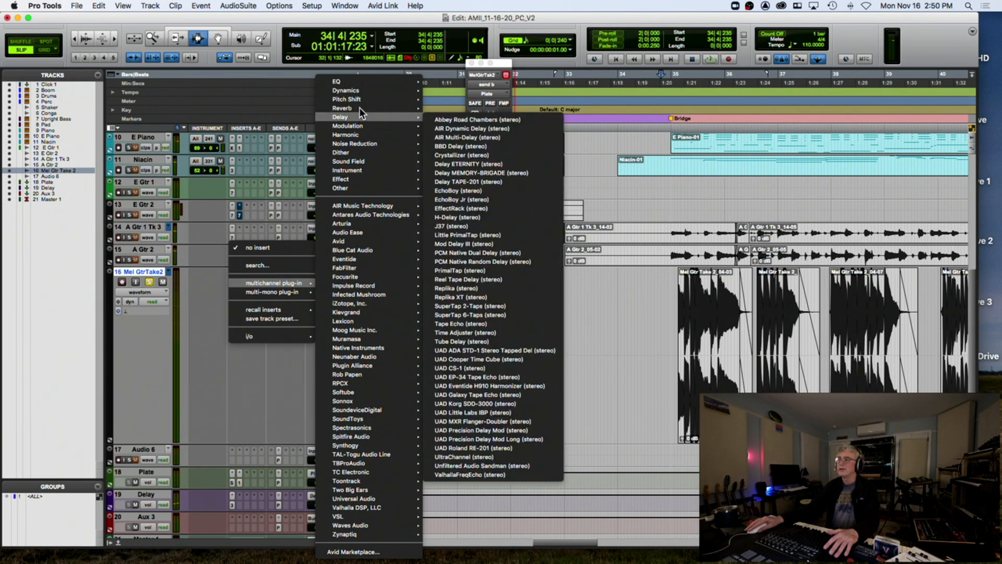
Insert a BF-76 compressor after the EQ and compare it bypassed versus active
mouse_move(358, 89)
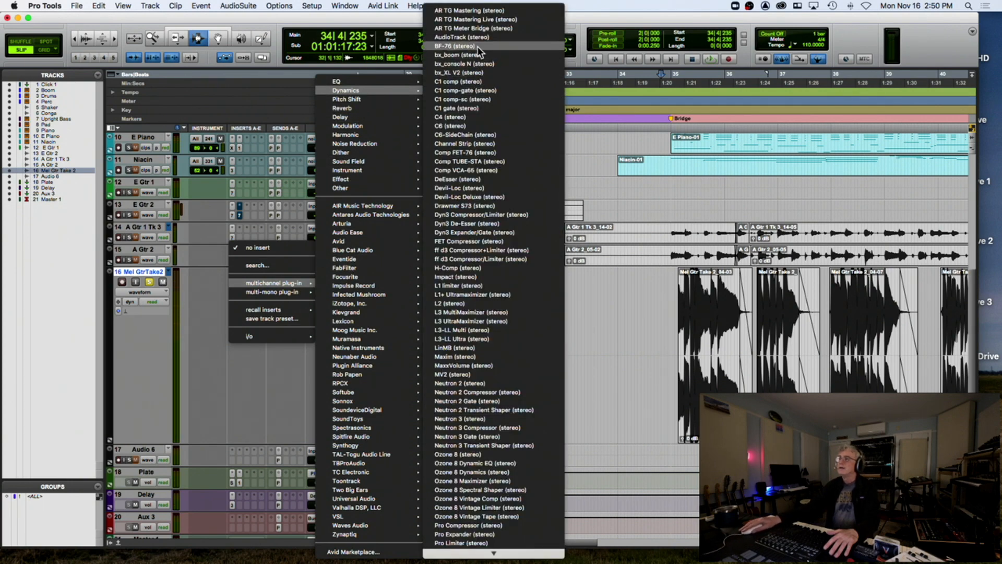
click(455, 46)
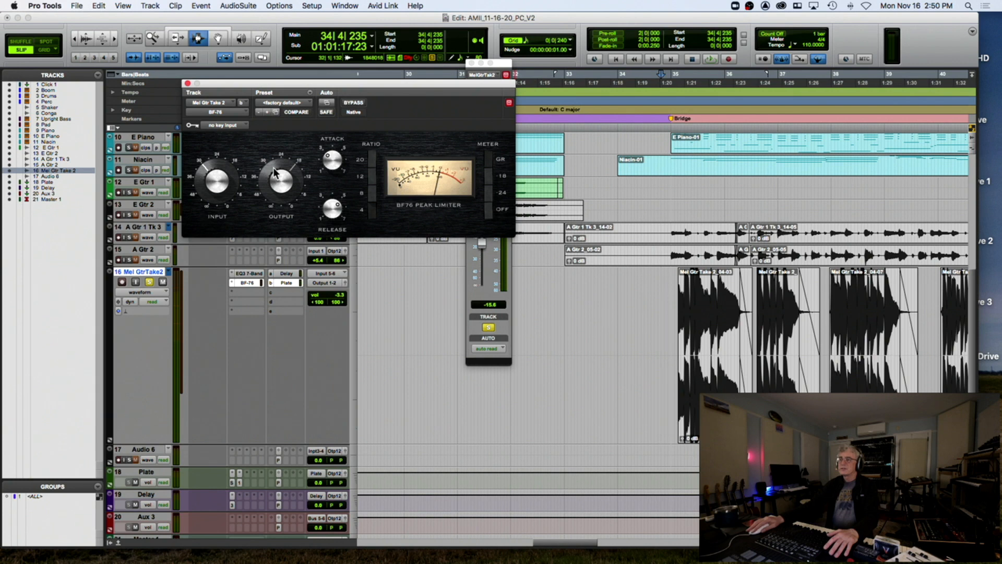
key(space)
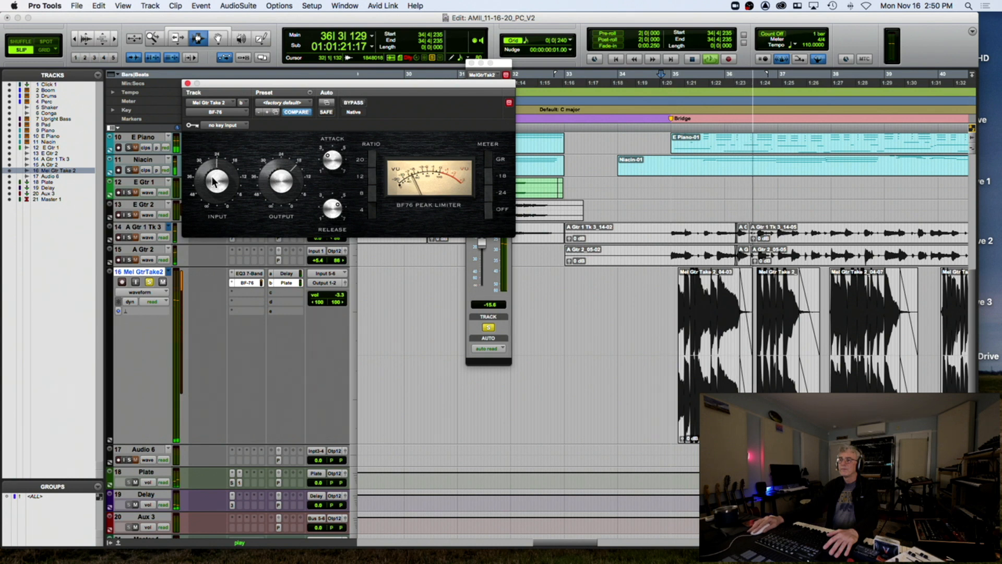
click(354, 103)
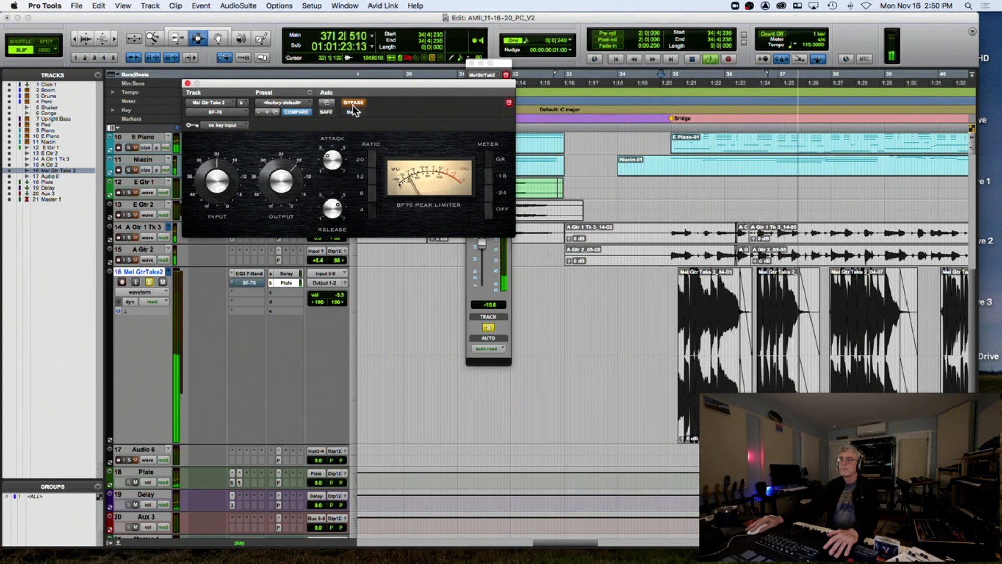
click(353, 104)
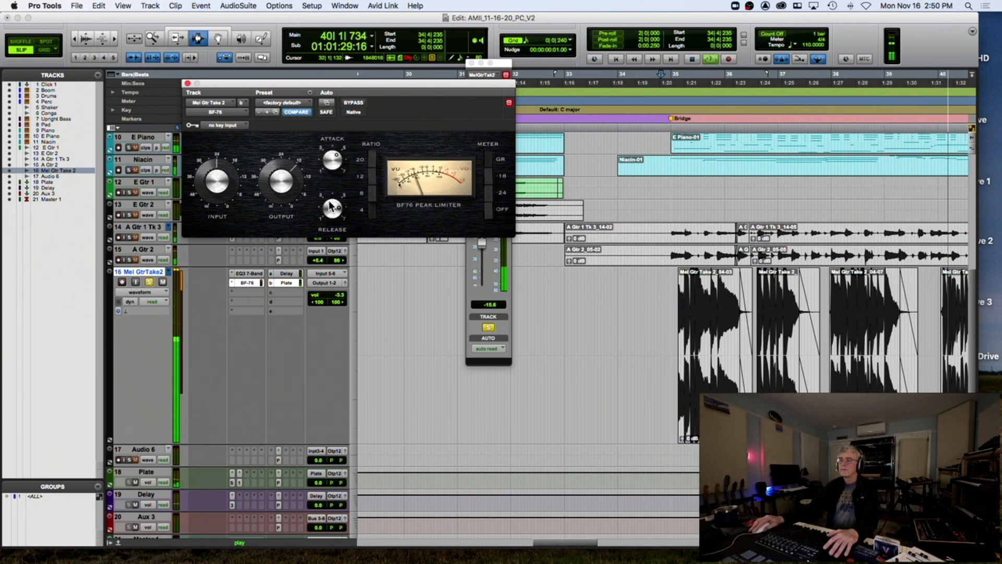
key(space)
Unsolo the guitar, then close the BF-76 window and the floating Mel GtrTake2 mixer
click(150, 282)
key(space)
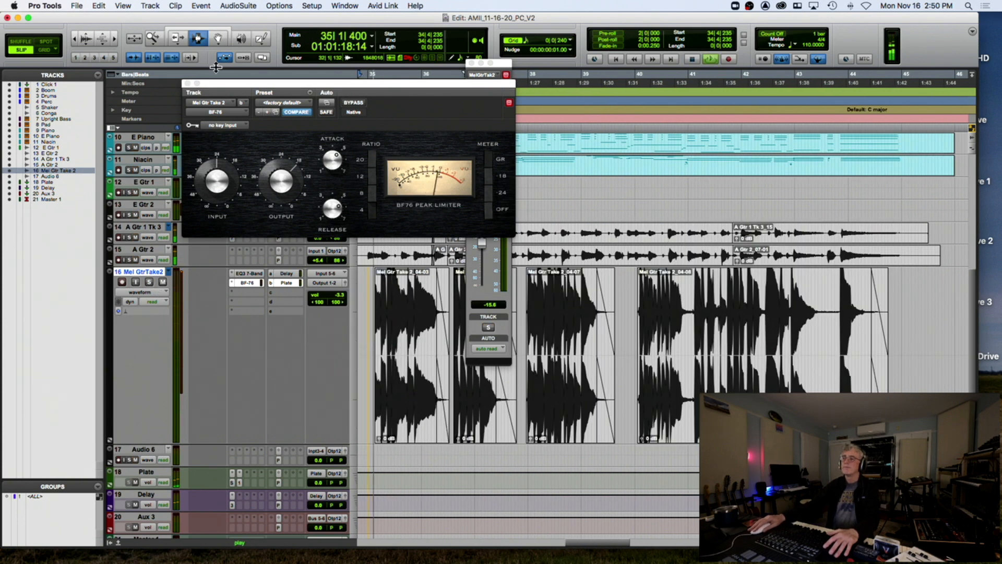
click(187, 84)
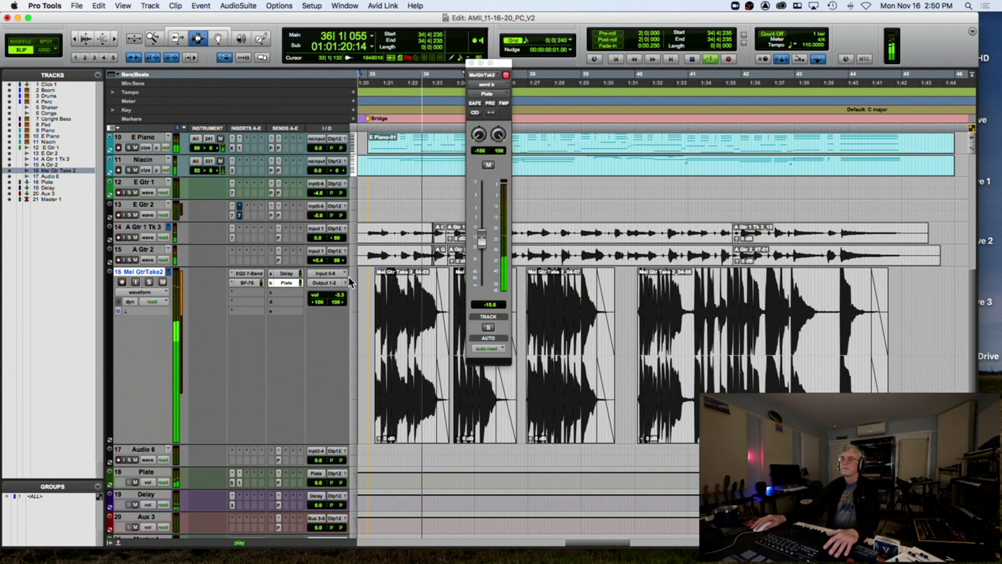
click(471, 64)
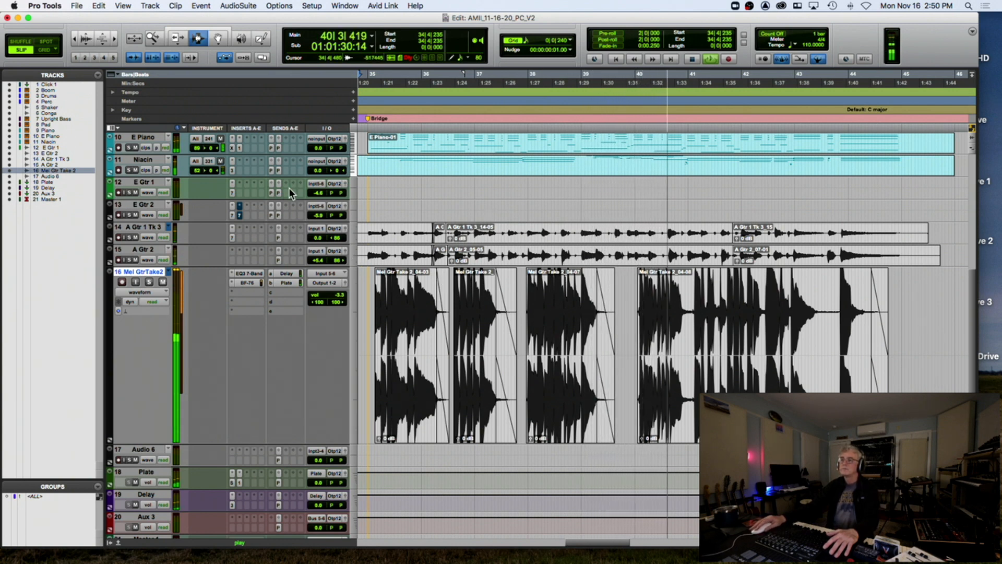
Enlarge Niacin, drop its MIDI volume line from 52 to about 38, then return it to clip view
key(space)
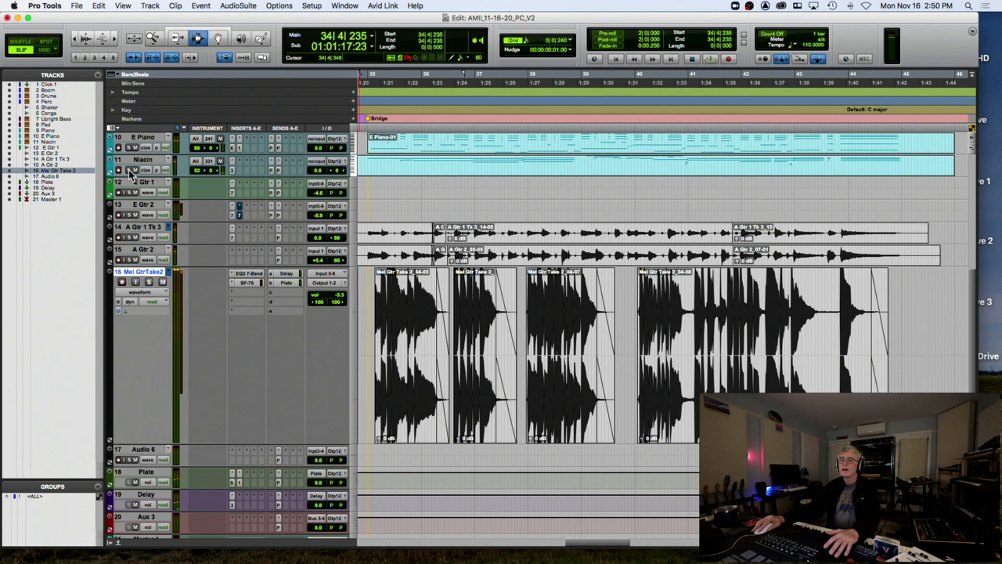
drag(136, 176, 132, 288)
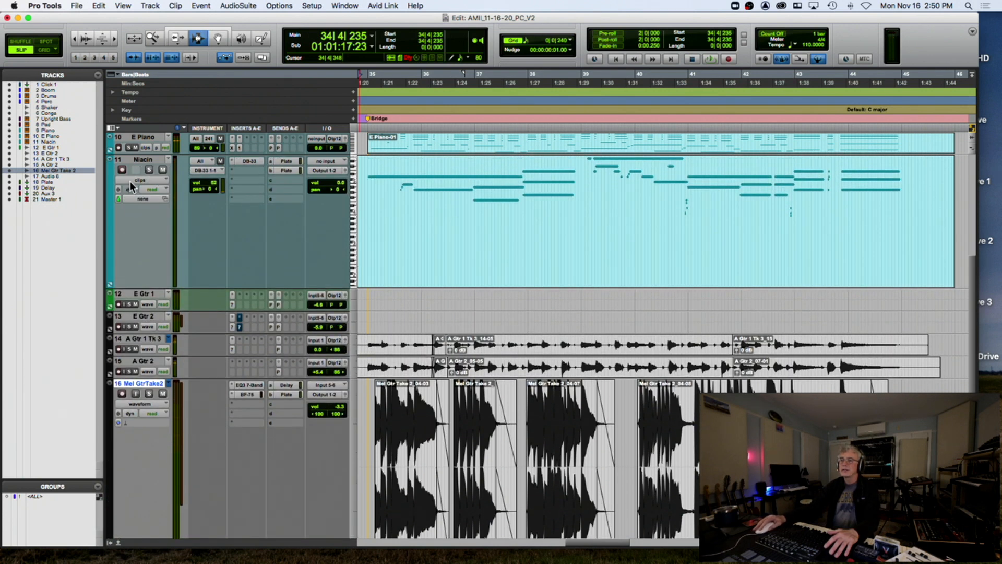
click(134, 181)
click(141, 207)
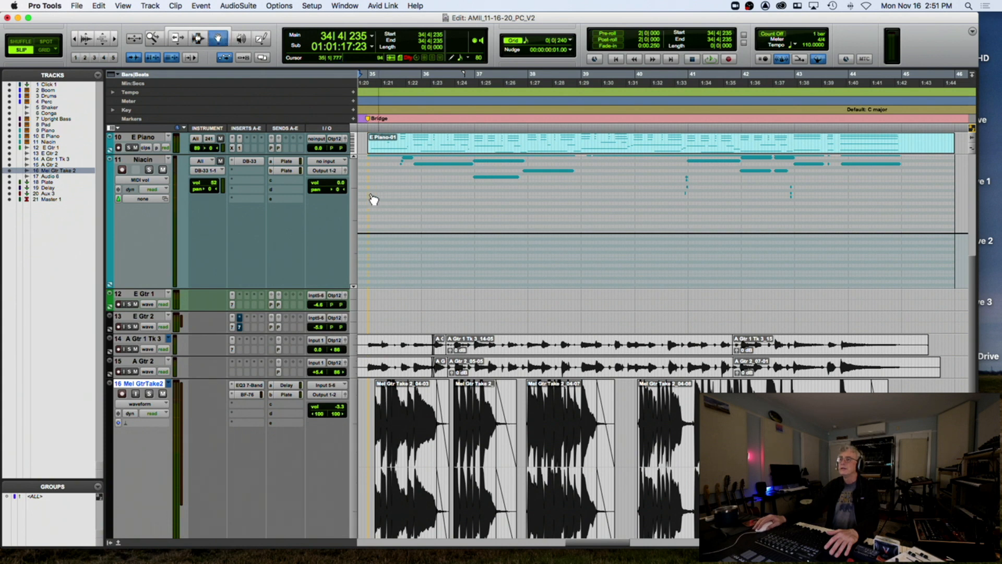
drag(368, 239, 368, 245)
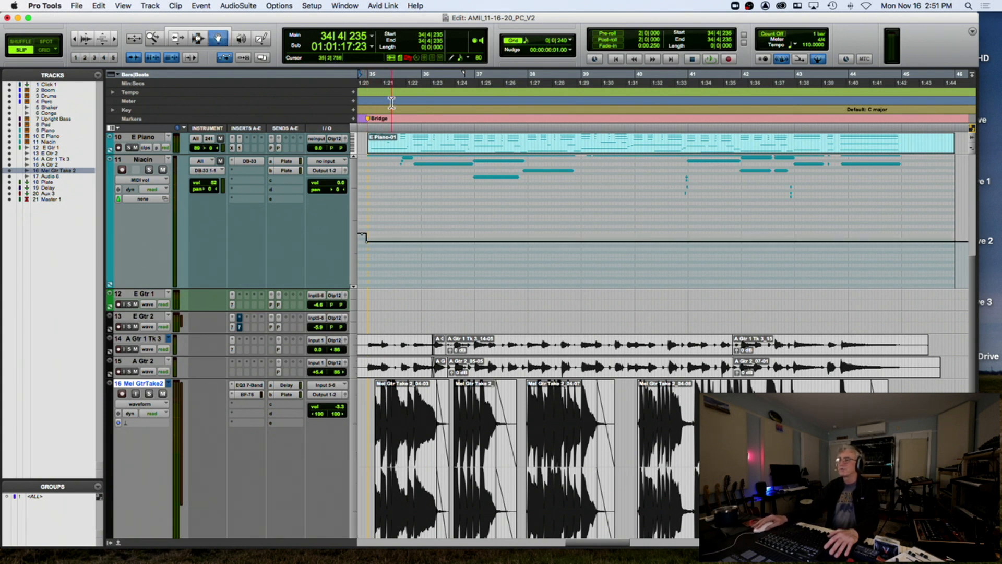
click(379, 104)
key(space)
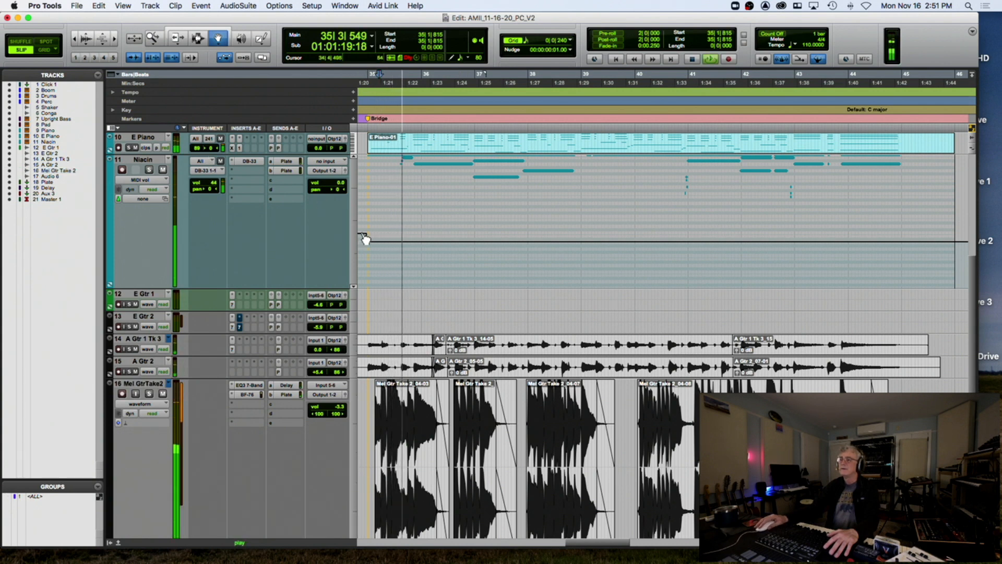
drag(367, 243, 366, 249)
click(155, 178)
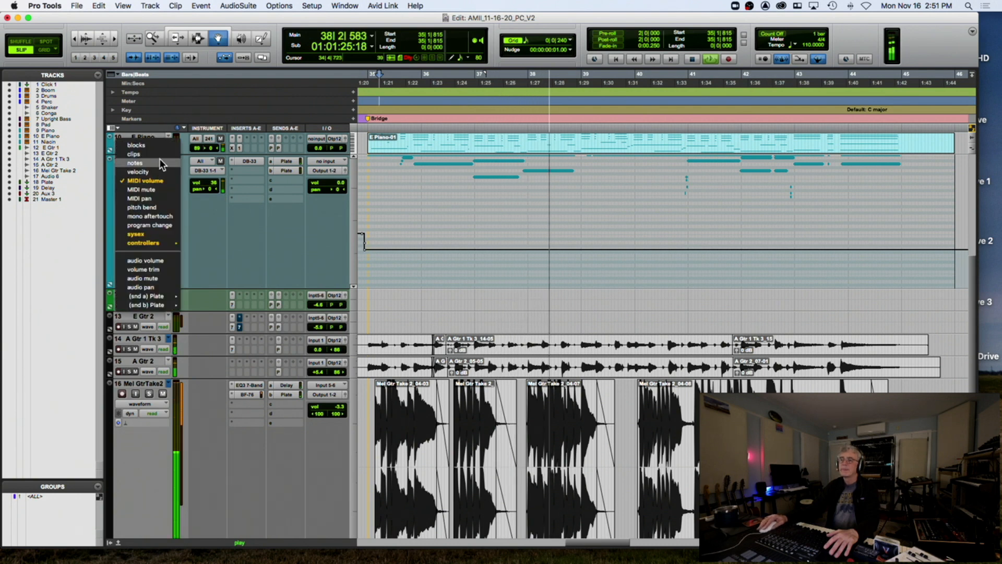
click(161, 156)
Shrink all tracks to one small height and zoom to show bars -2 to 43
key(super+bracketleft)
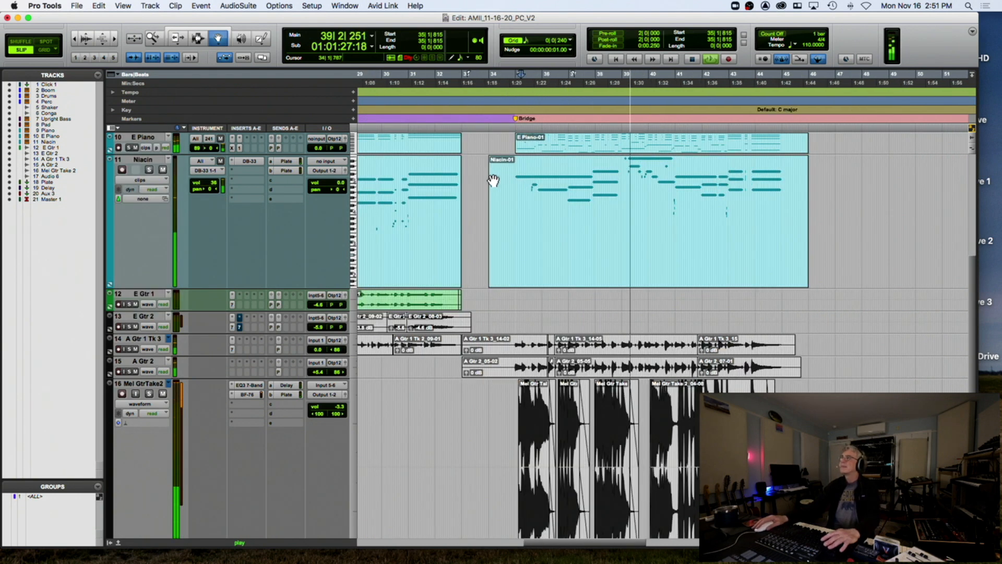
click(495, 178)
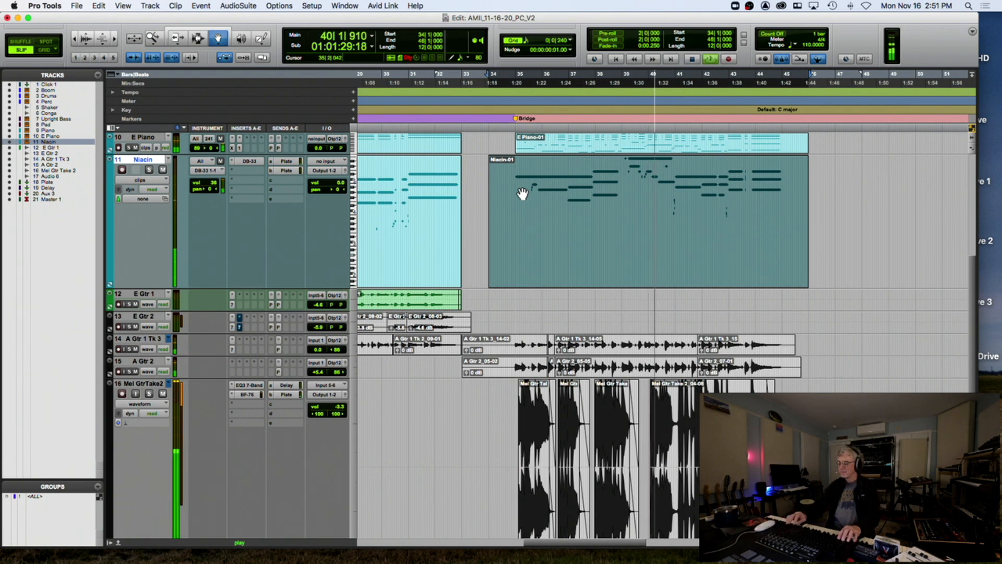
key(ctrl+alt+Down)
key(ctrl+alt+Down)
key(ctrl+alt+Down)
key(ctrl+alt+Down)
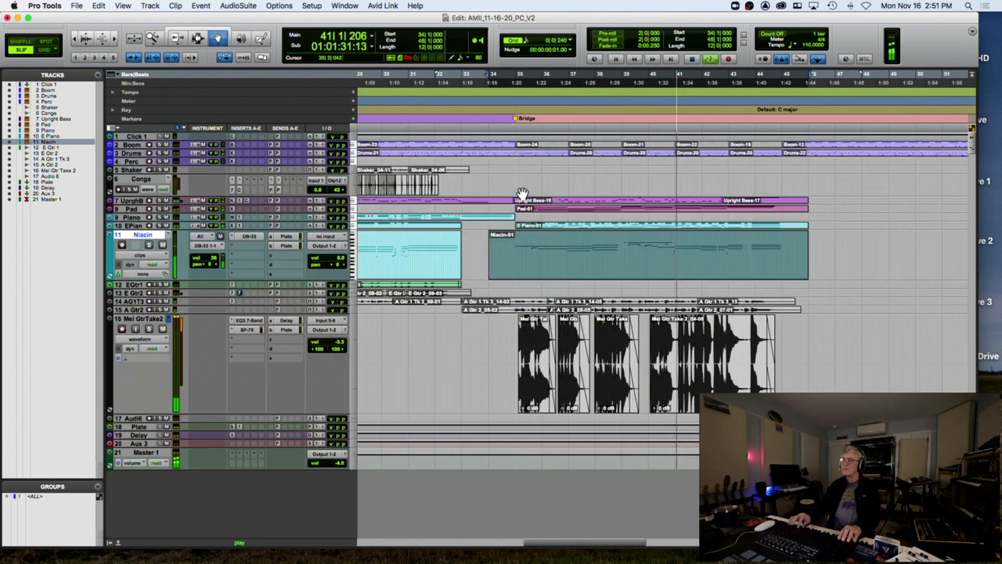
key(ctrl+alt+Down)
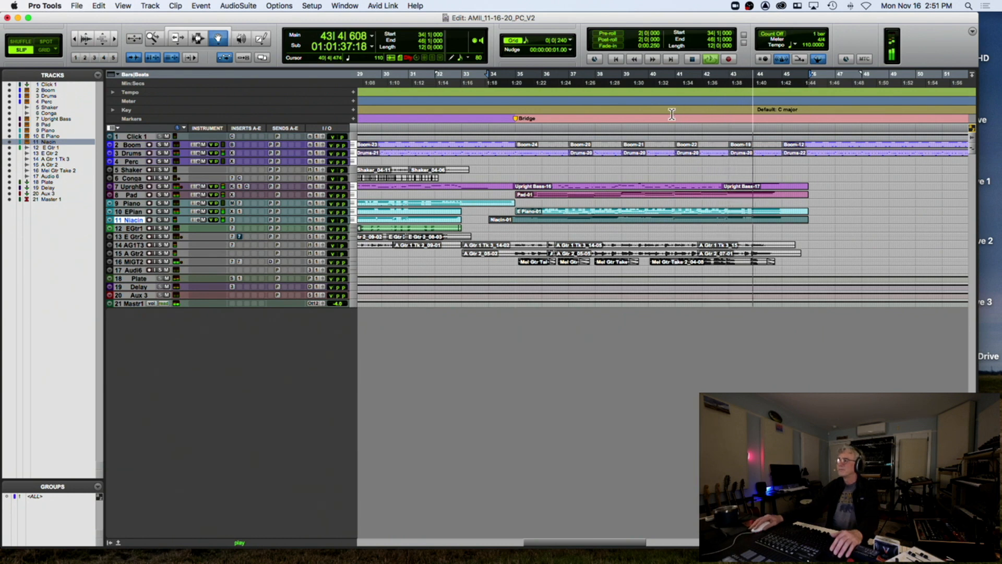
key(ctrl+bracketright)
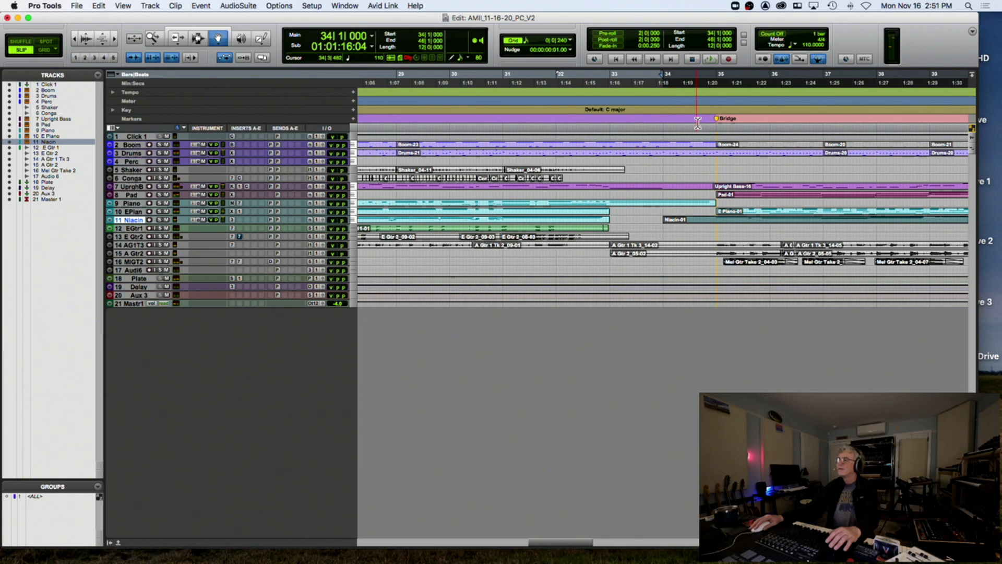
key(ctrl+bracketleft)
key(ctrl+bracketleft)
key(ctrl+bracketleft)
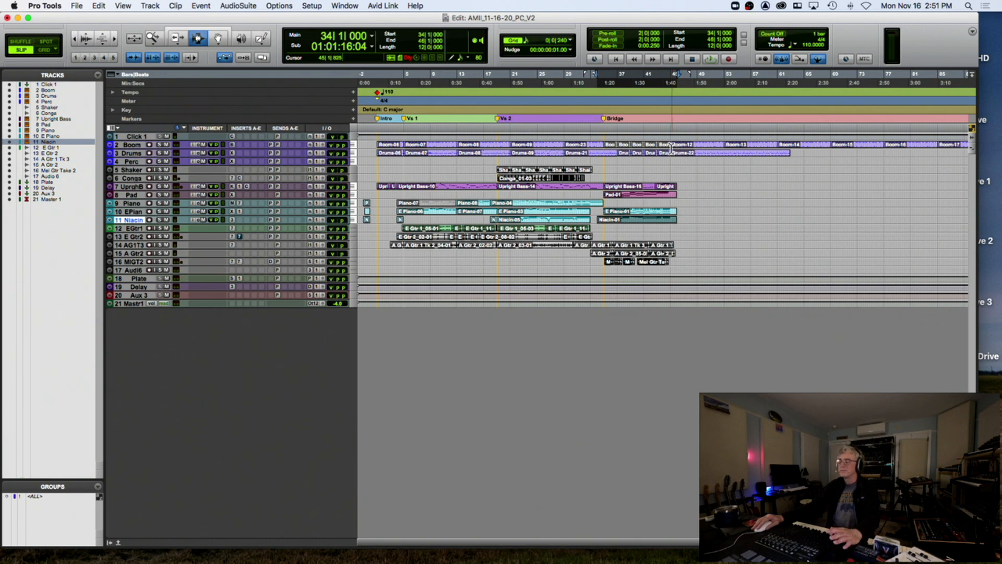
key(ctrl+bracketright)
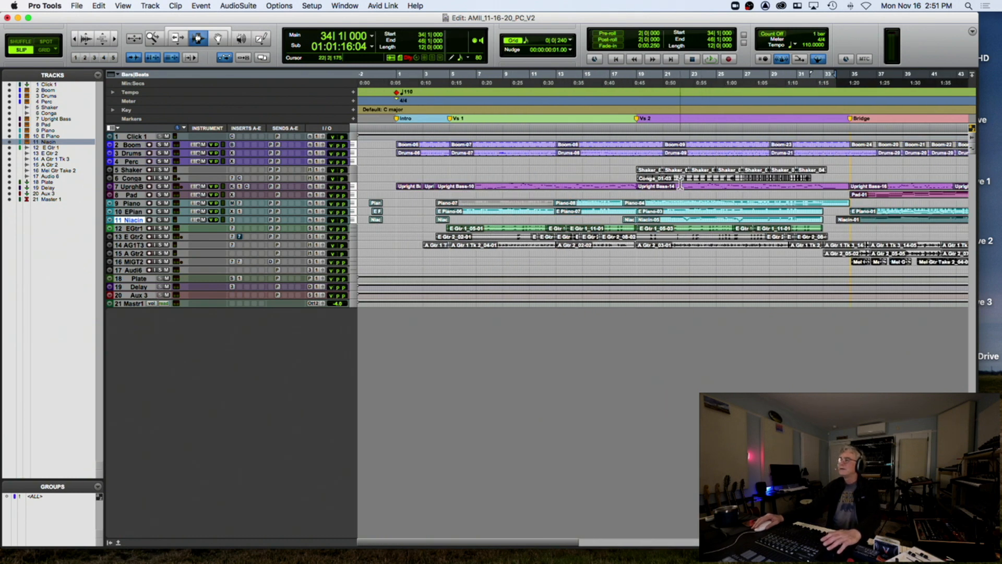
Select all tracks, set the grid to 1 bar, and select from bar 19 onward
click(26, 495)
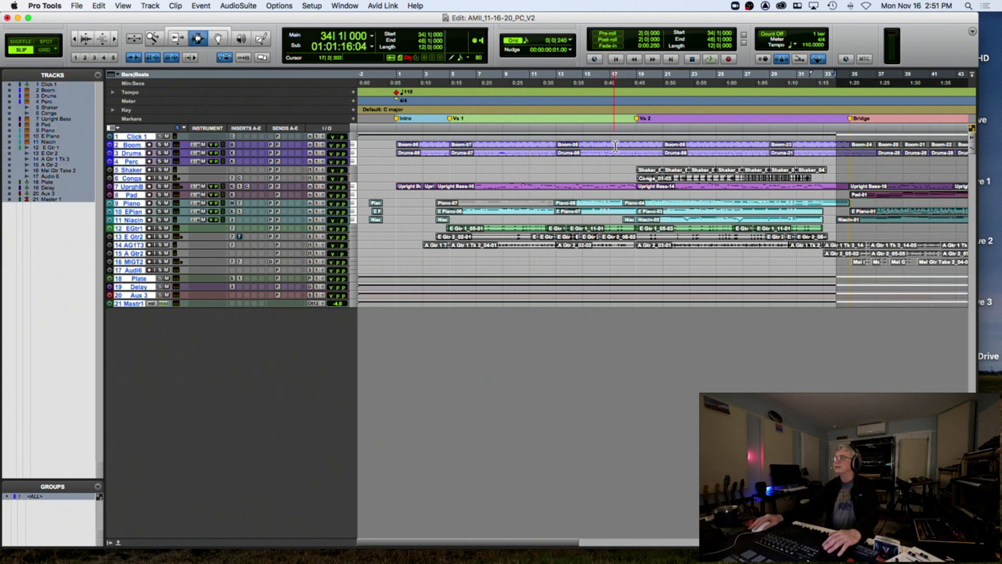
click(572, 41)
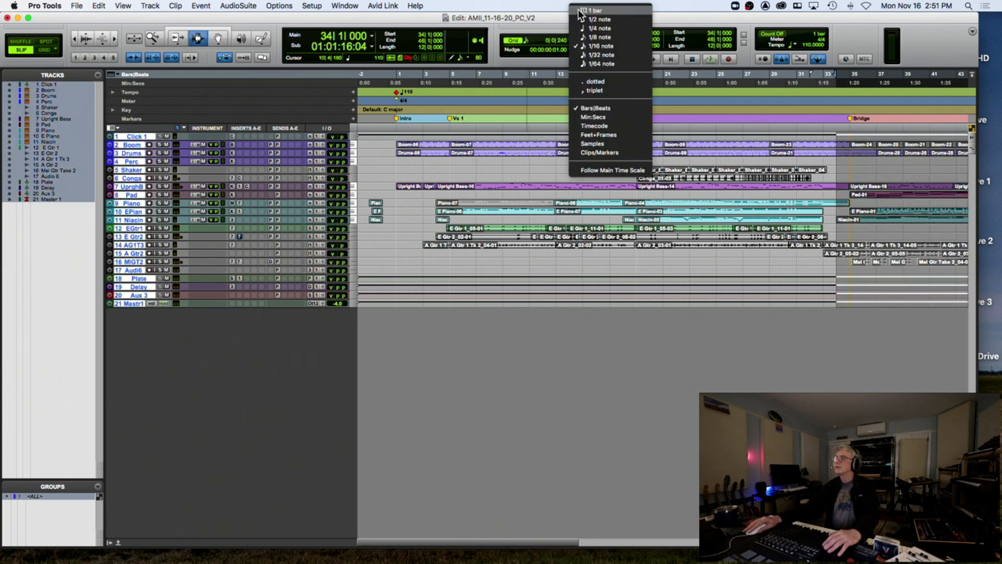
click(581, 19)
drag(635, 206, 851, 213)
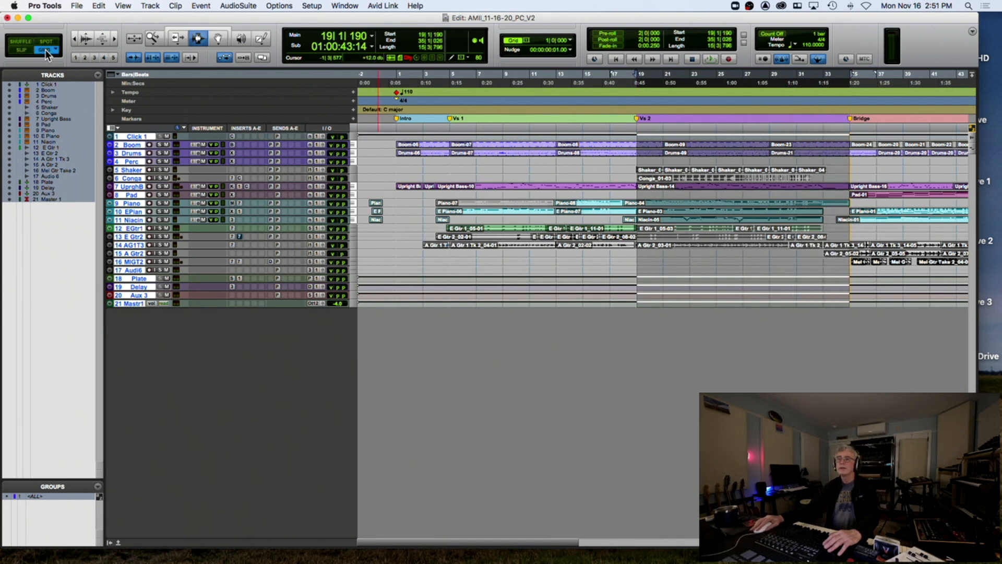
Copy bars 19–35 on all tracks and paste them at bar 45
click(423, 172)
drag(636, 146, 851, 166)
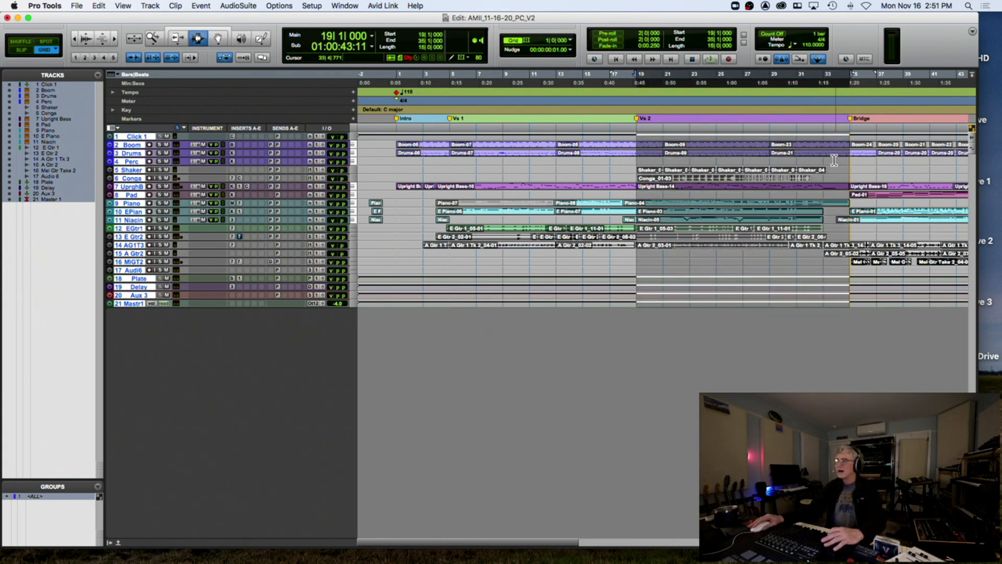
scroll(834, 161, right, 10)
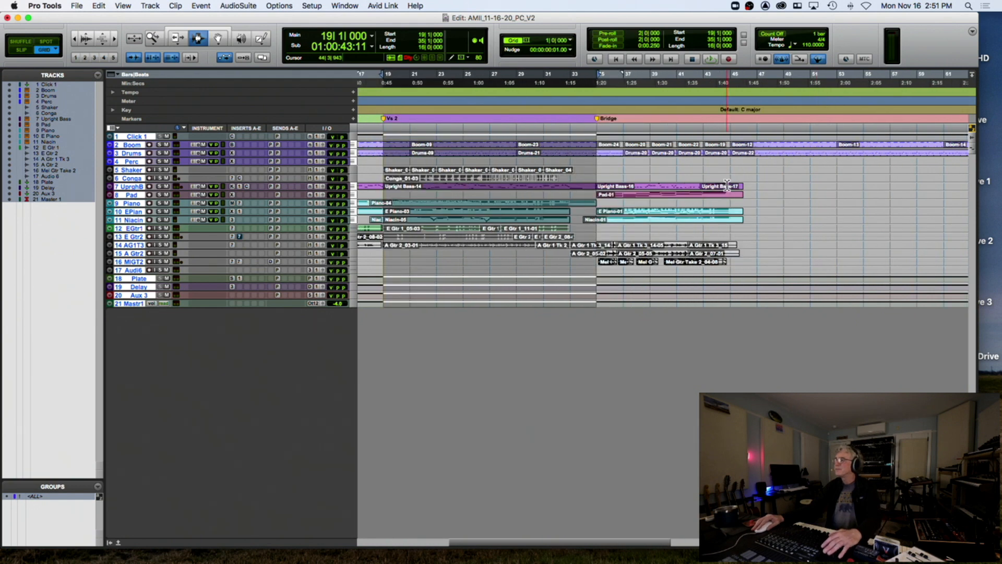
click(730, 177)
key(super+v)
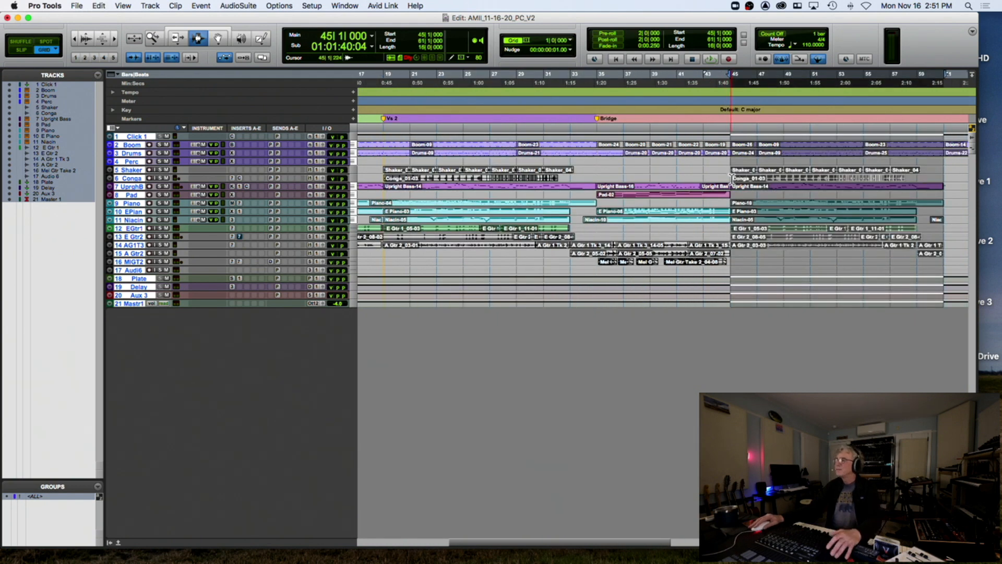
Add a 'Vs 3' marker at bar 45, zoom in near bar 42, and deselect all tracks
key(KP_Enter)
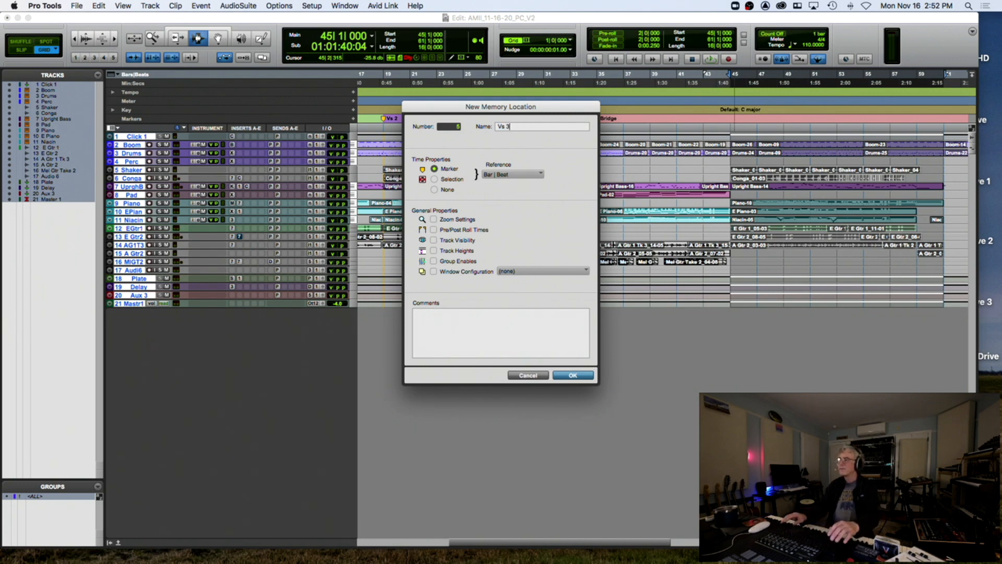
key(Return)
click(685, 164)
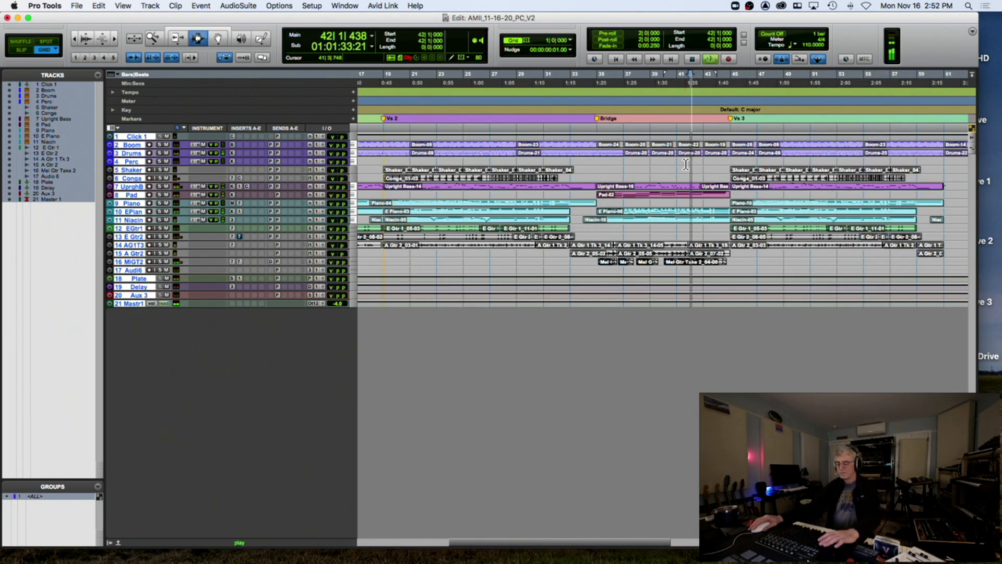
key(super+bracketright)
key(super+bracketright)
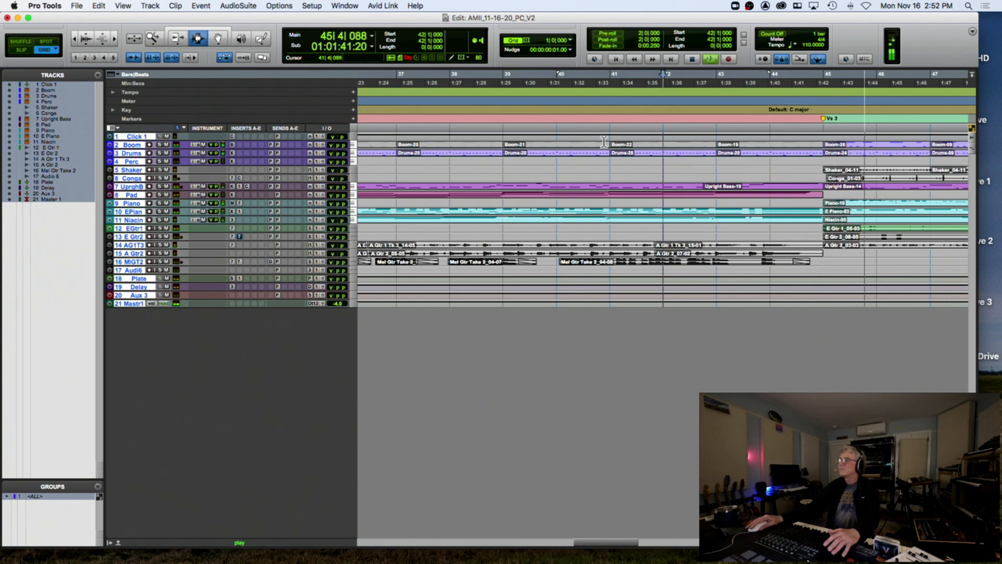
key(F8)
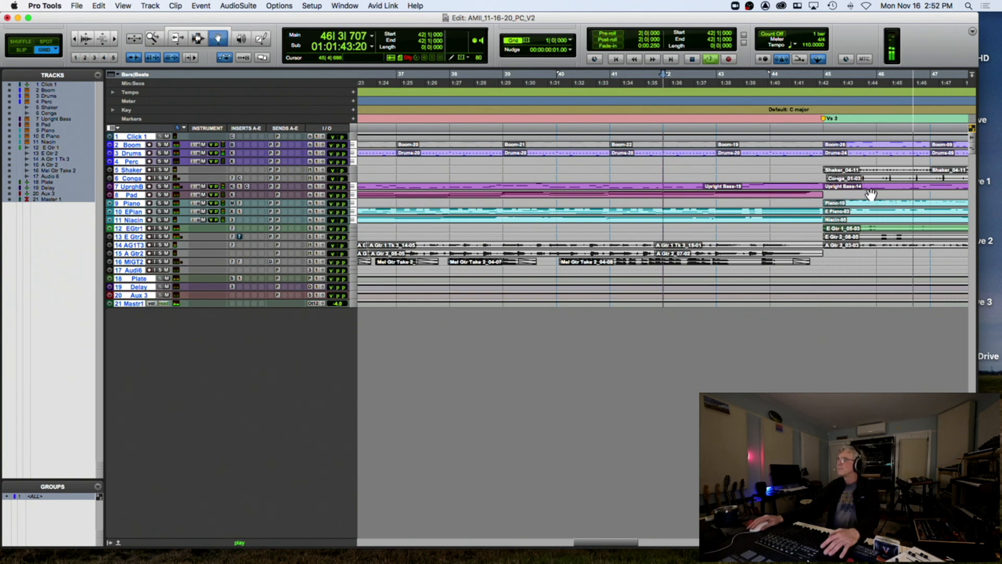
key(space)
click(116, 366)
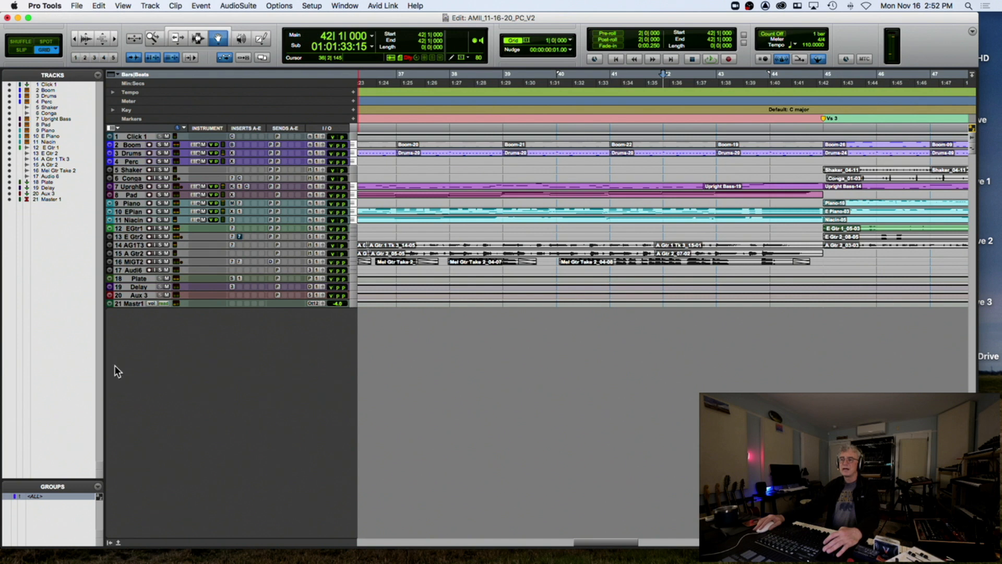
In the MIDI Editor, make the Upright Bass note start at 45|1|000 and audition it
double_click(849, 188)
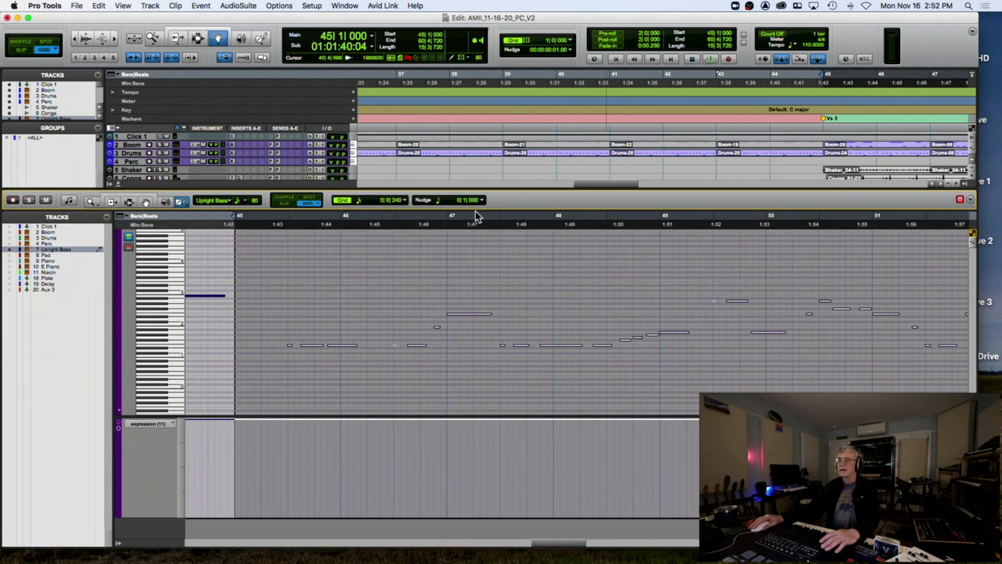
click(297, 285)
key(super+z)
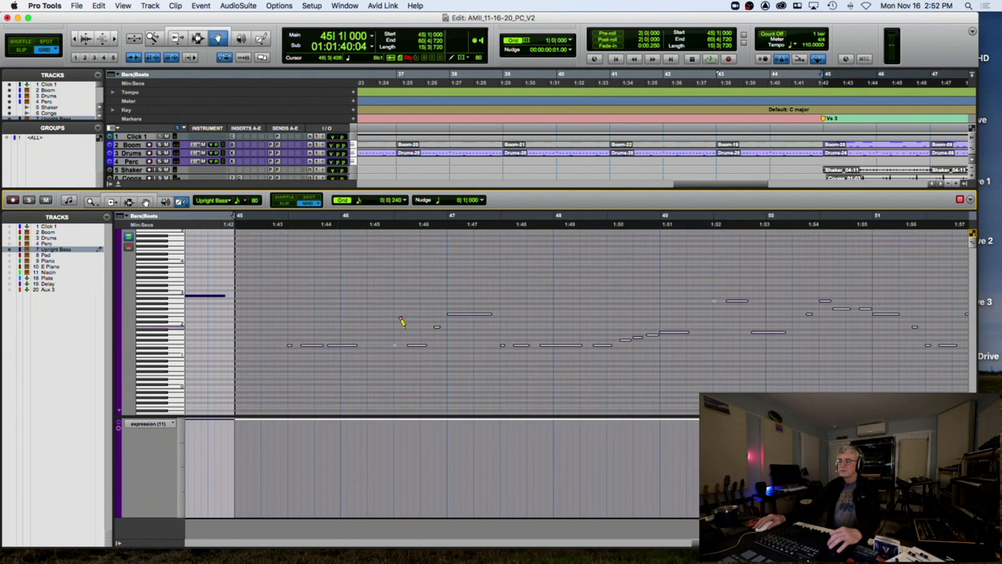
click(415, 224)
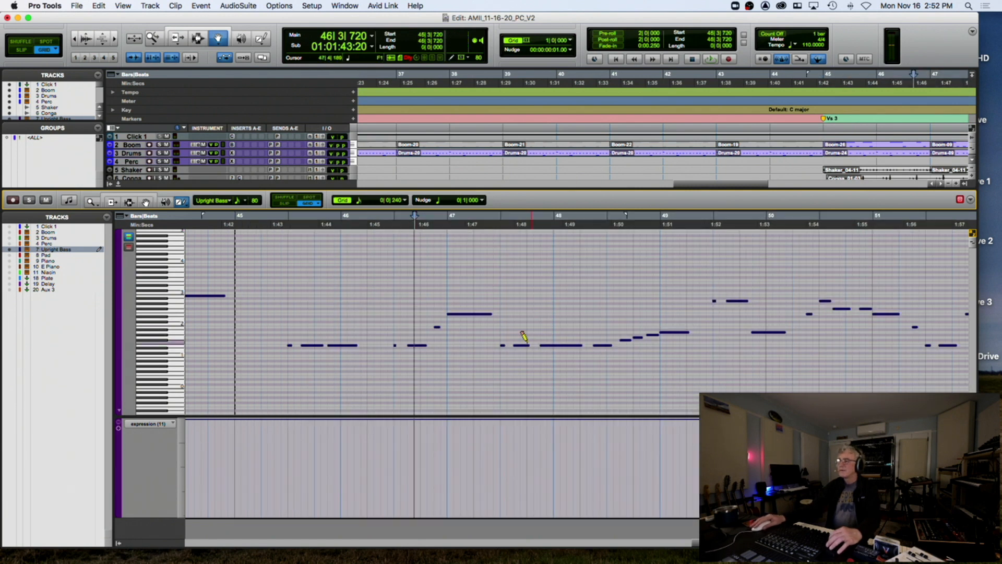
click(236, 229)
key(space)
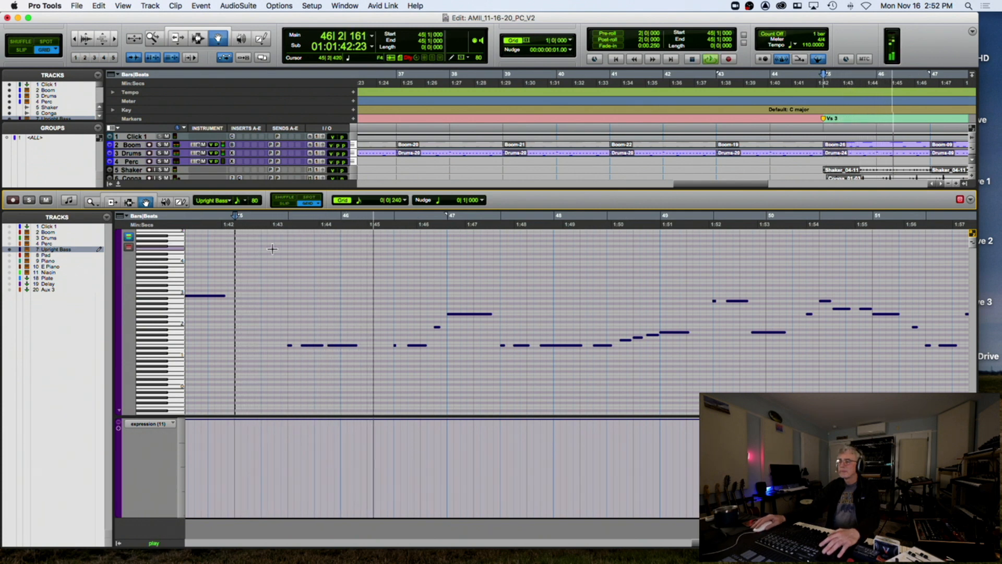
key(space)
click(459, 315)
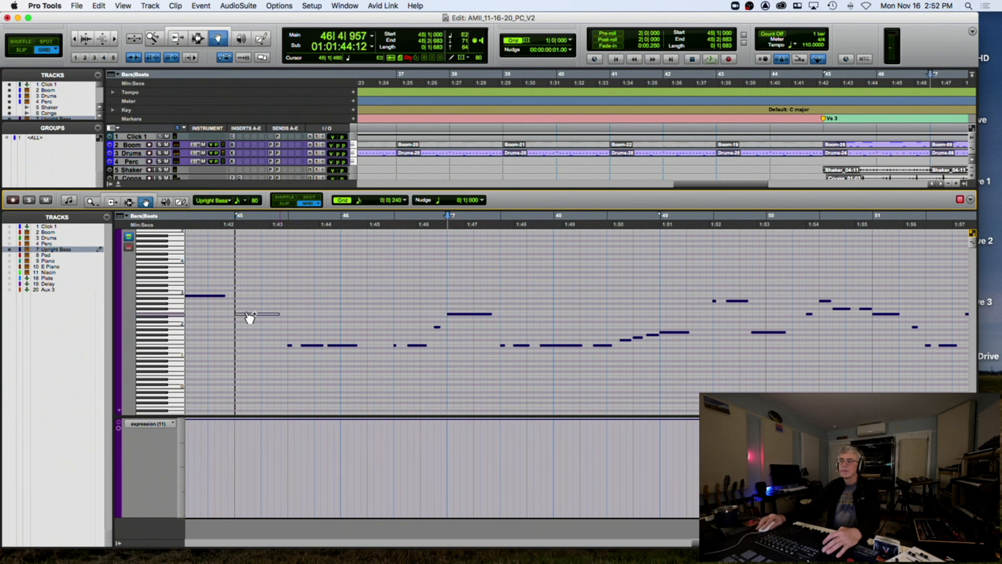
key(super+z)
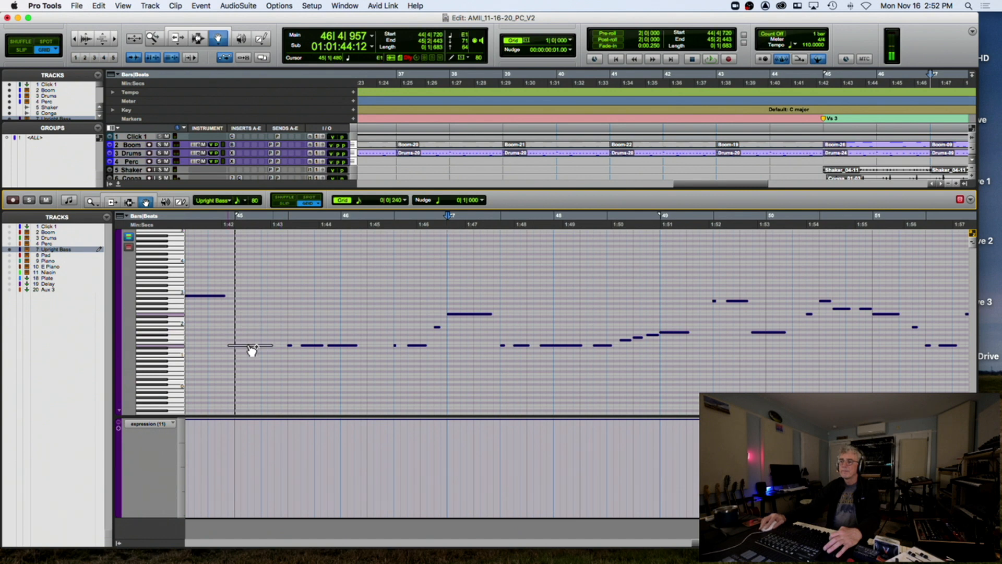
click(254, 350)
key(space)
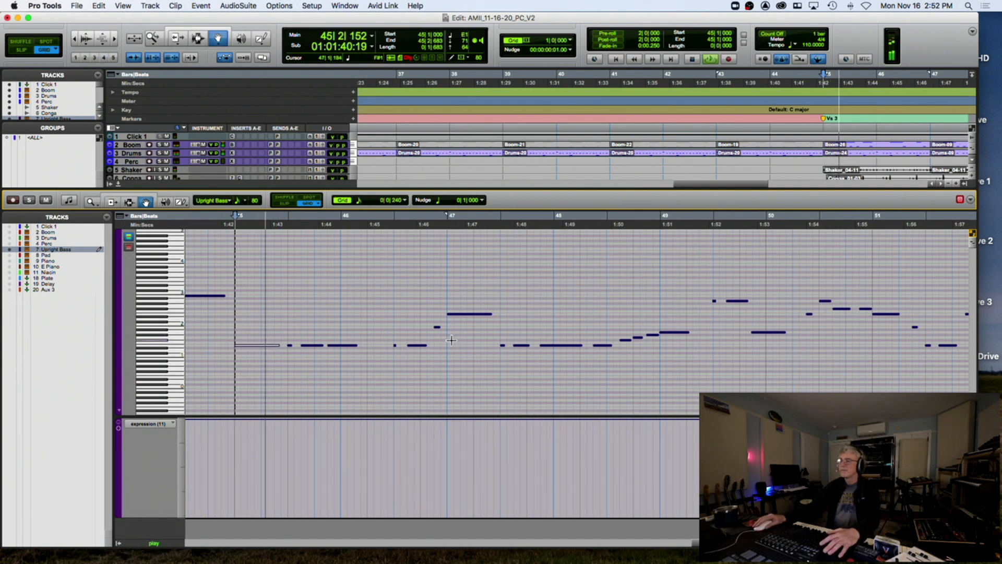
key(space)
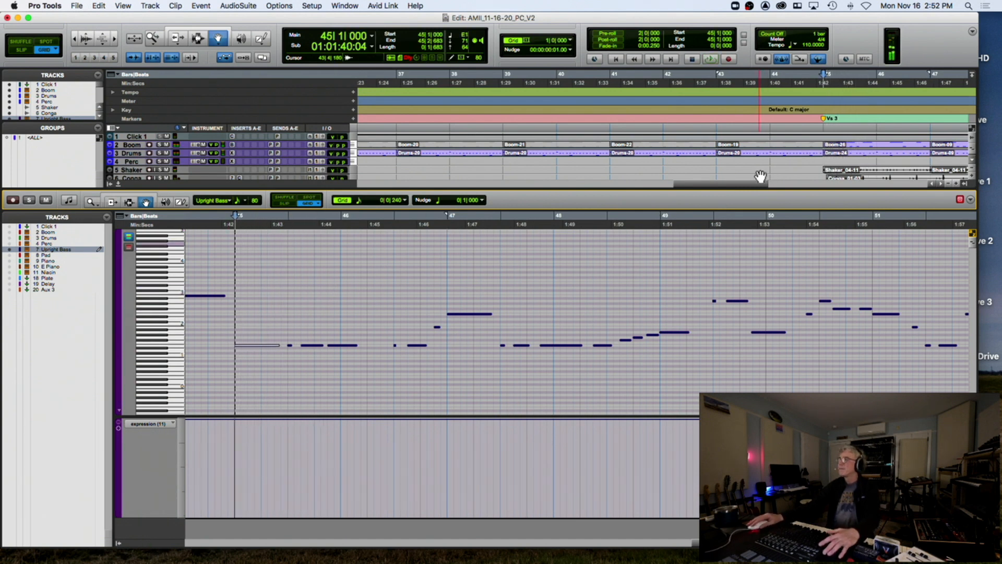
Audition the Boom notes at bar 45, then close the MIDI Editor
click(835, 146)
click(545, 290)
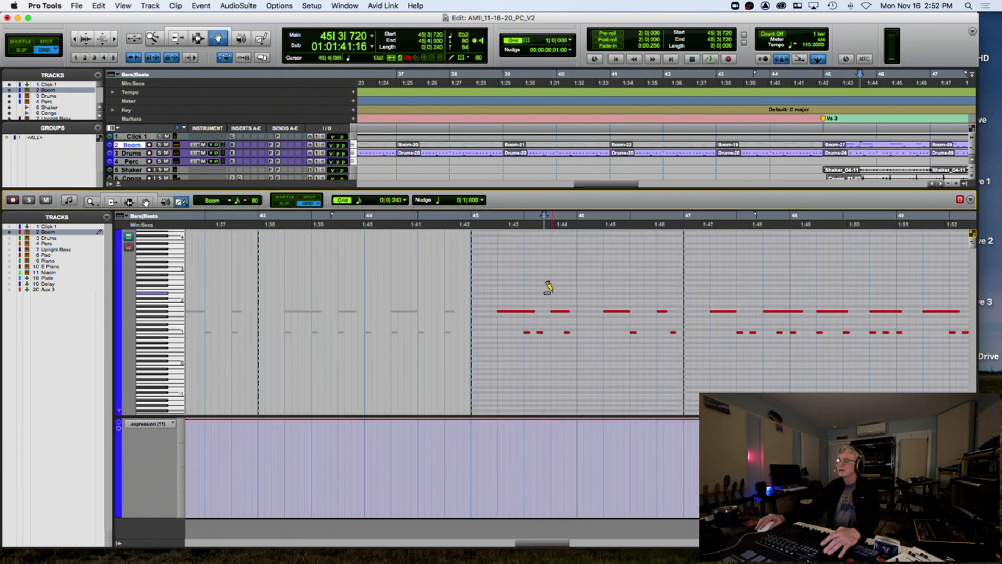
key(super+z)
click(504, 227)
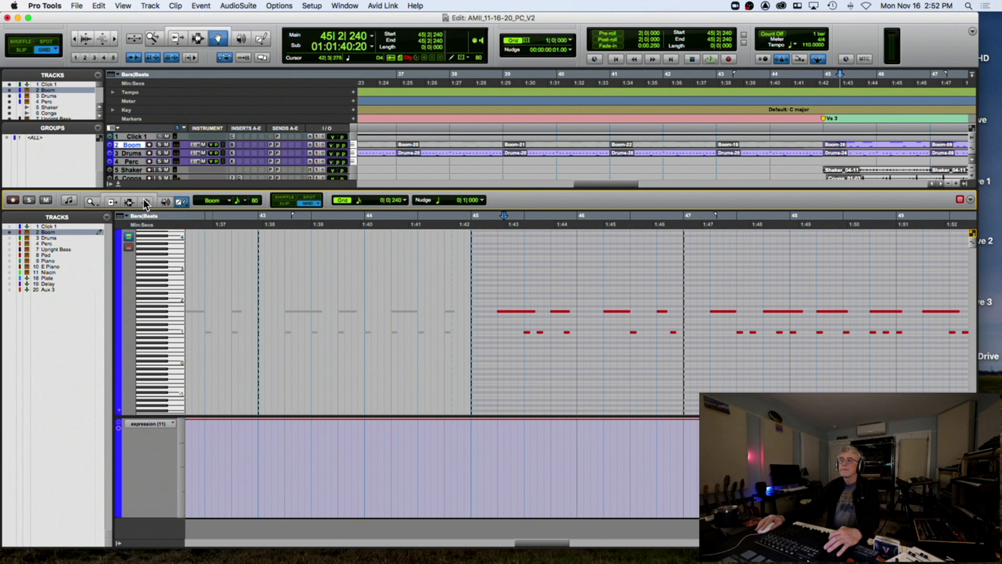
click(528, 333)
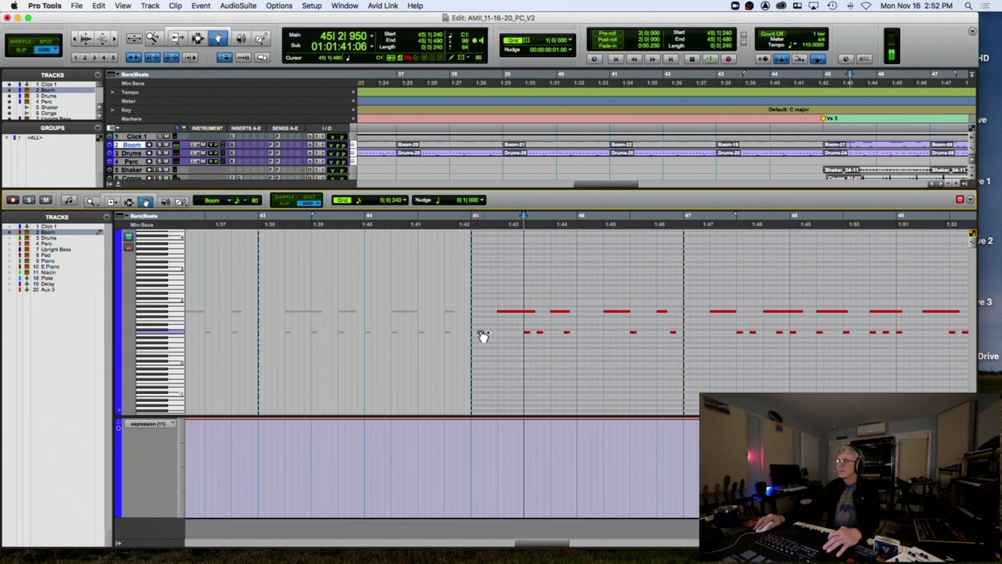
key(space)
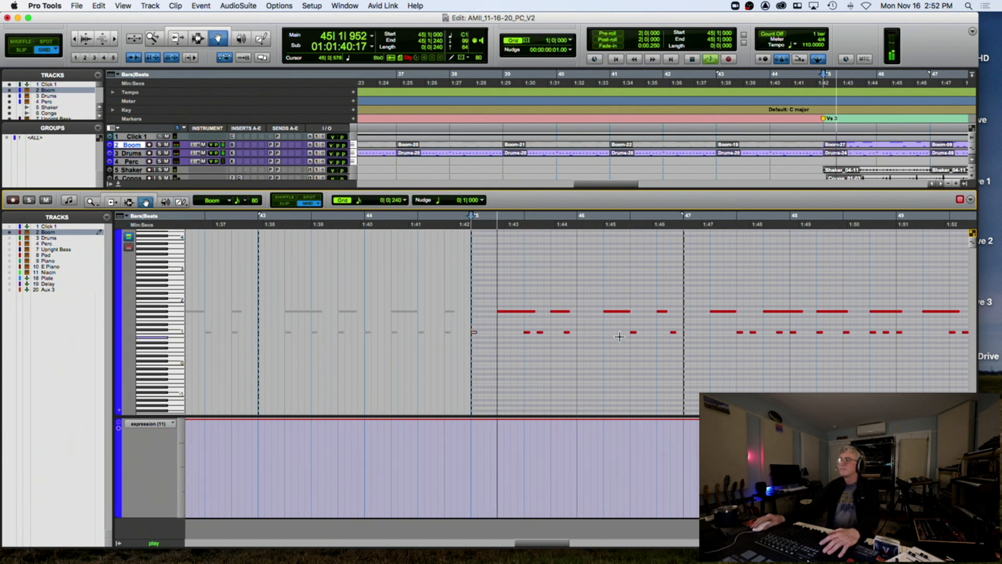
click(118, 183)
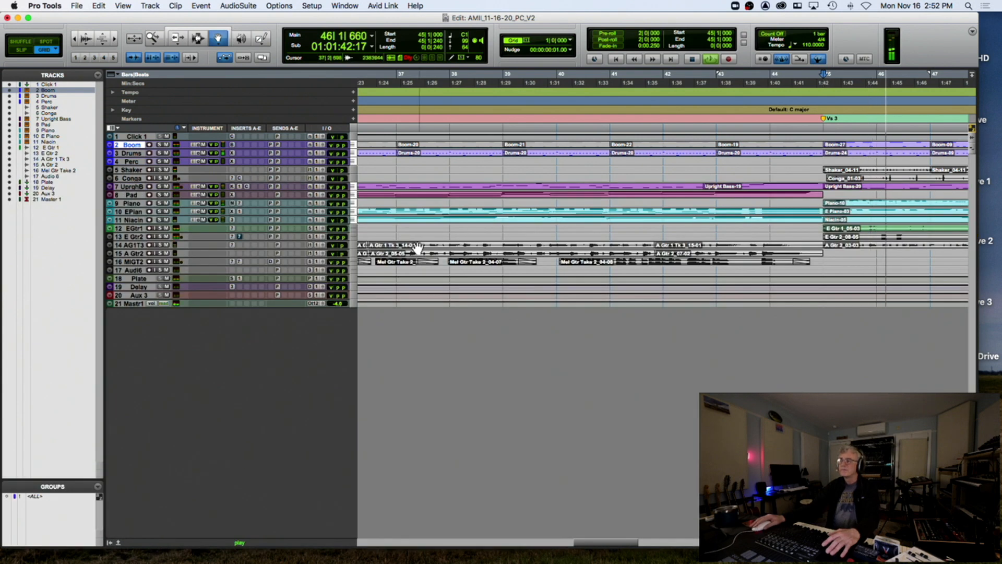
Remove the Piano-10 clip from bar 45 and start recording a new piano take from bar 43
key(r)
key(r)
key(r)
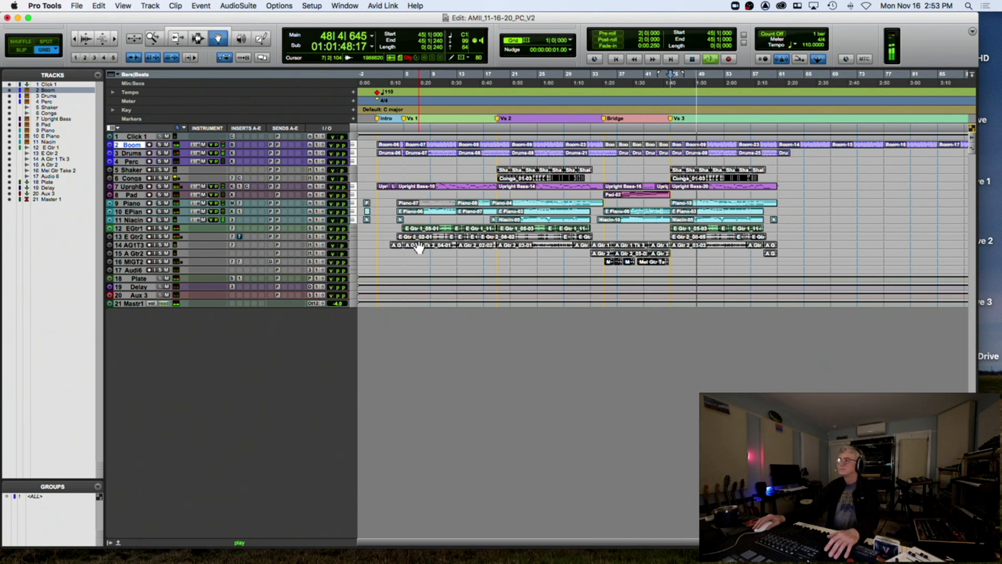
click(139, 145)
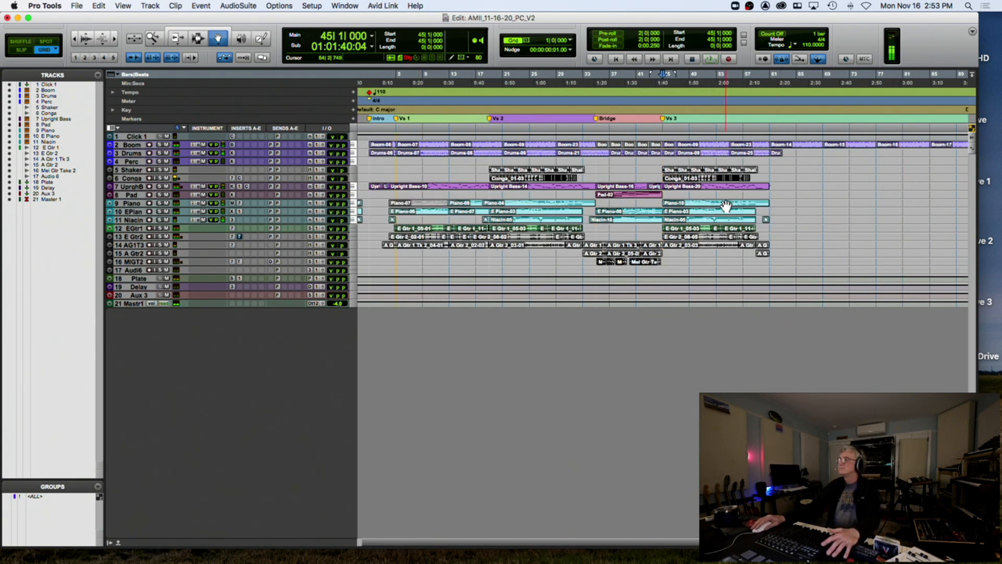
click(725, 205)
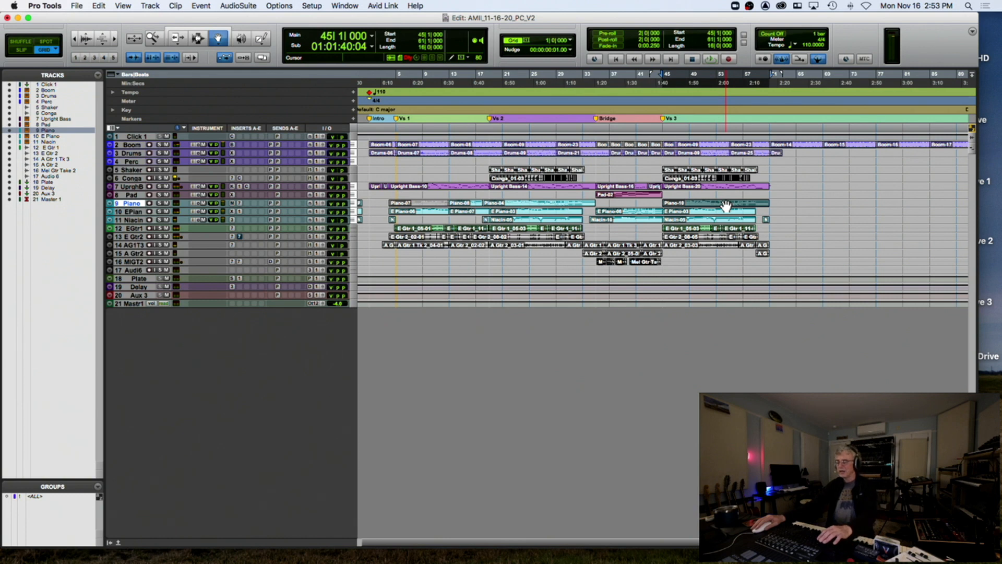
key(t)
key(t)
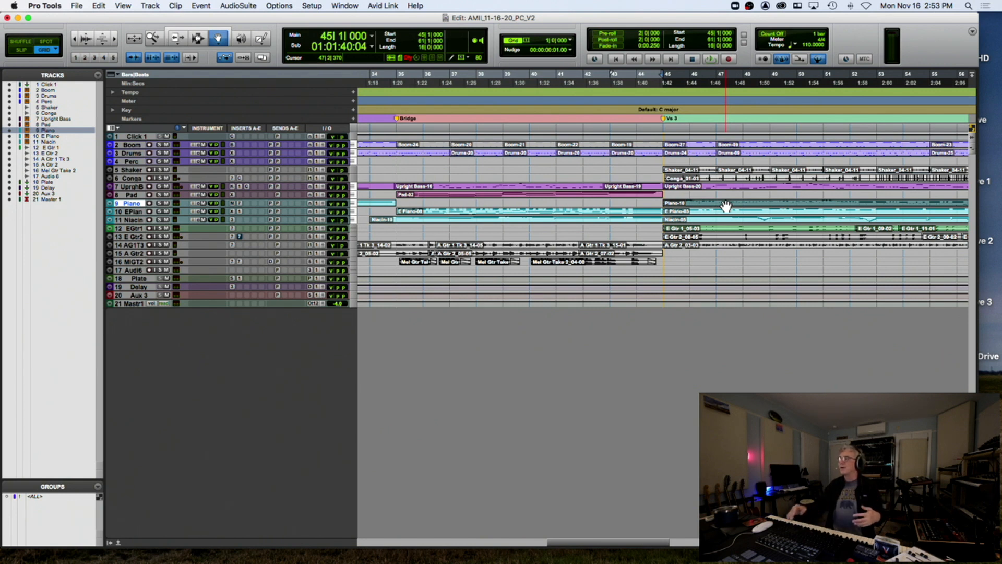
key(space)
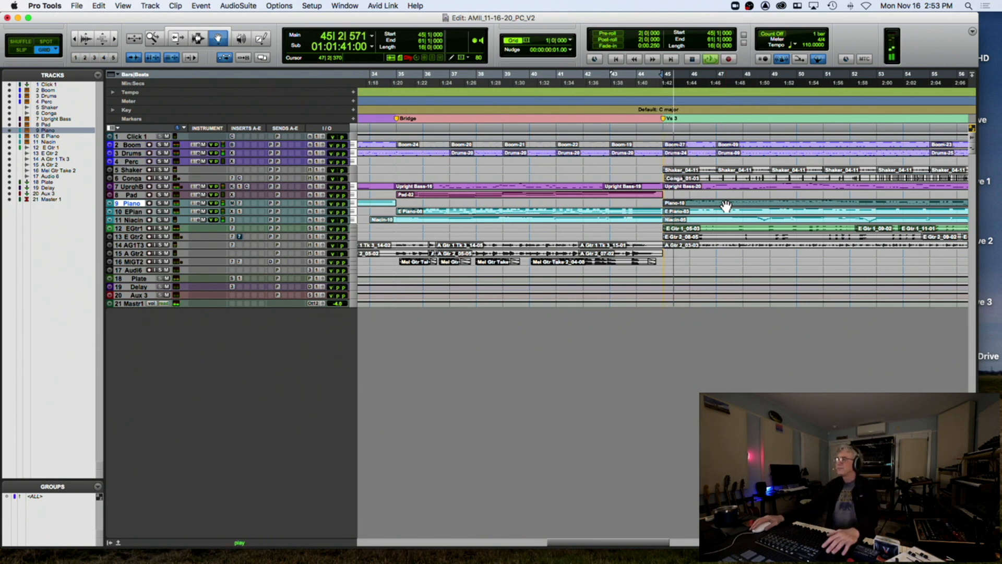
key(space)
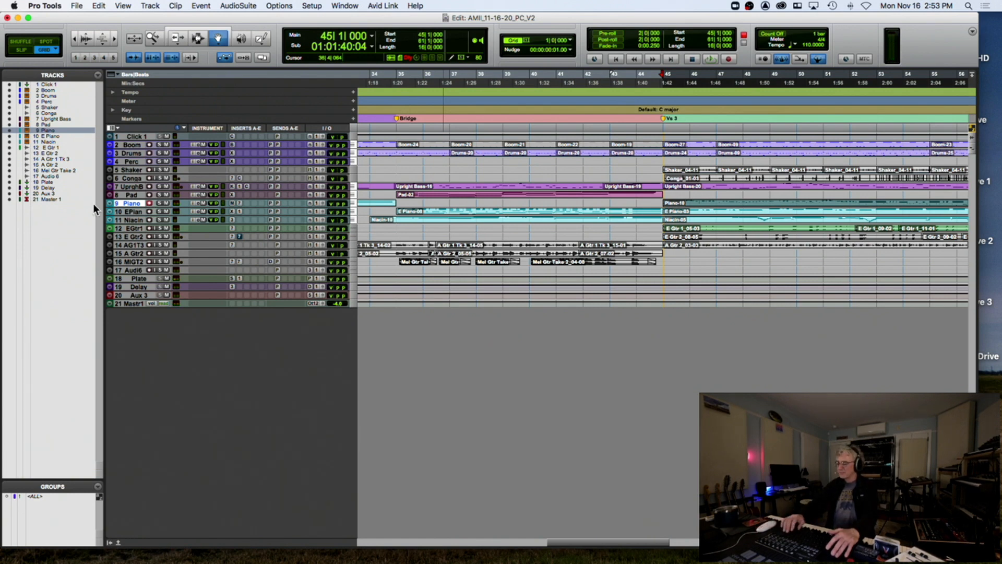
key(super+z)
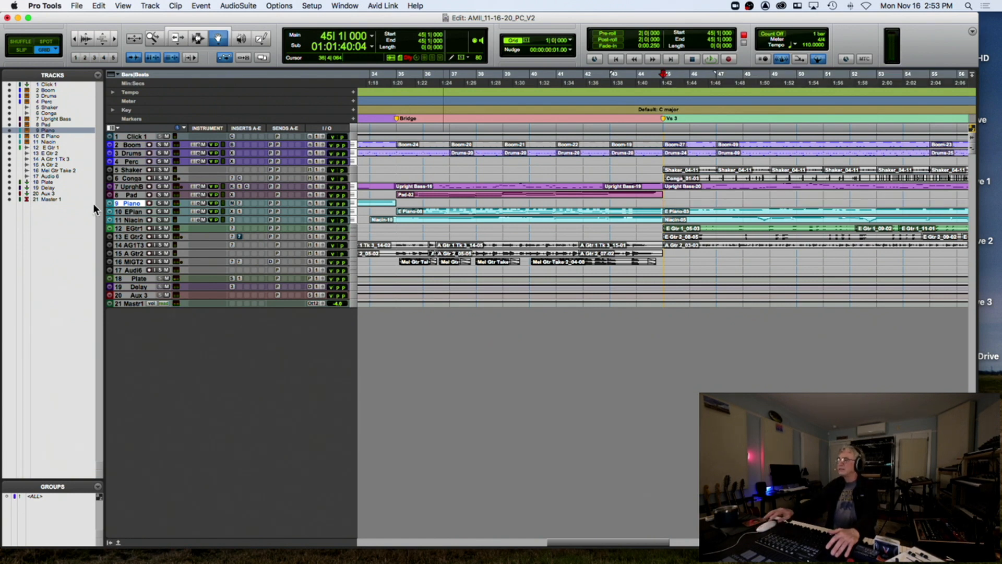
click(610, 115)
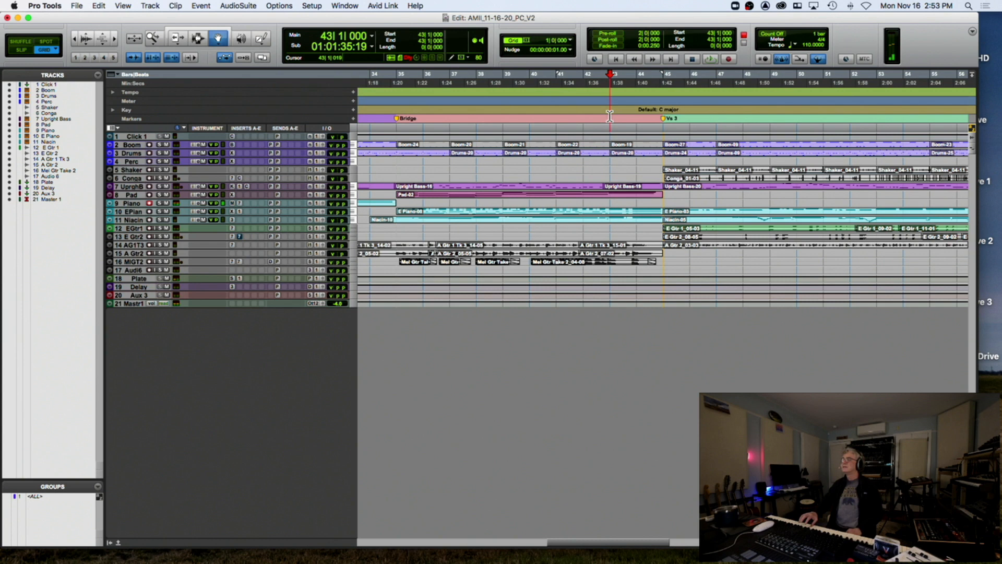
key(super+space)
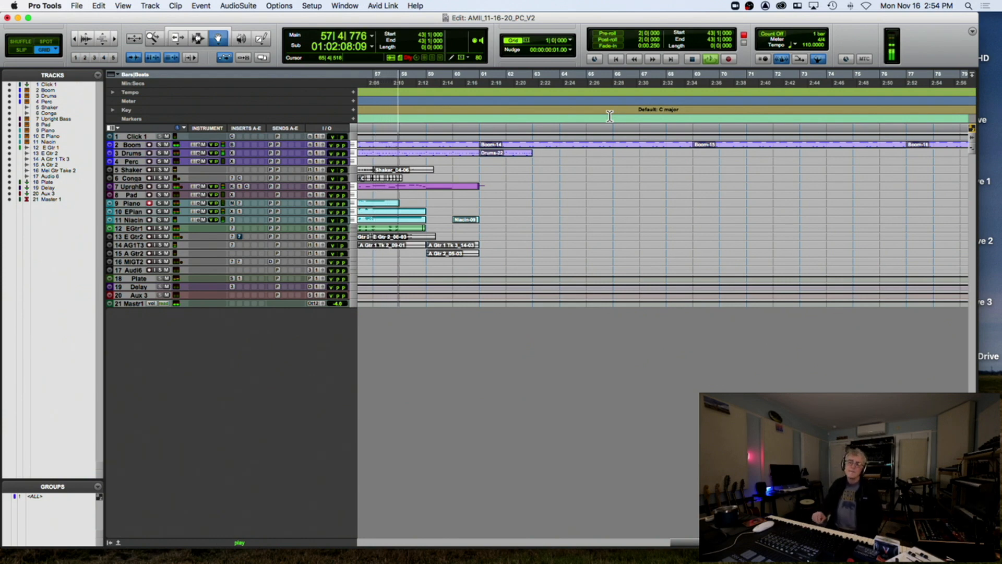
Stop the piano take at bar 58, play it back from bar 43, and zoom in on bars 45–56
key(space)
key(space)
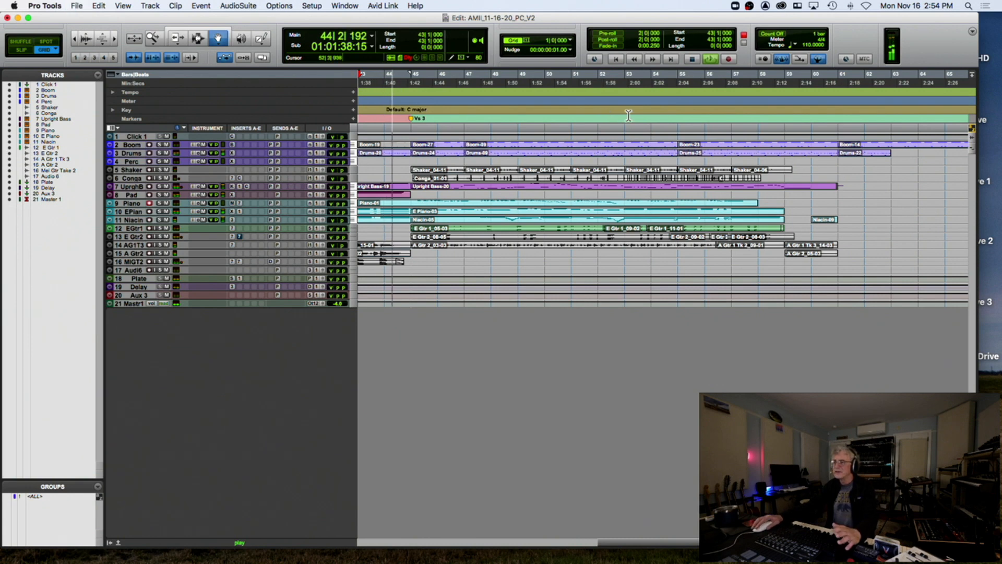
key(super+bracketright)
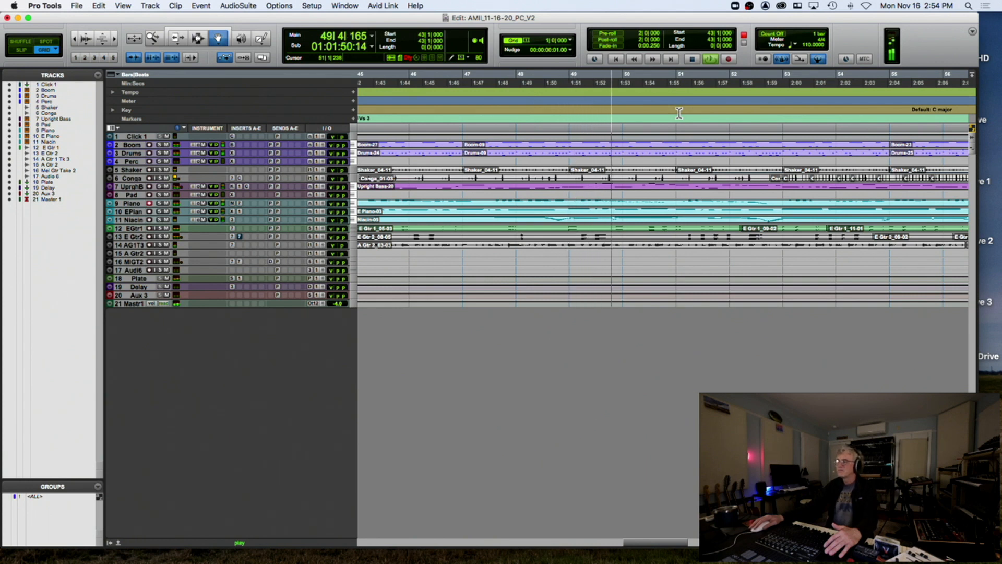
key(t)
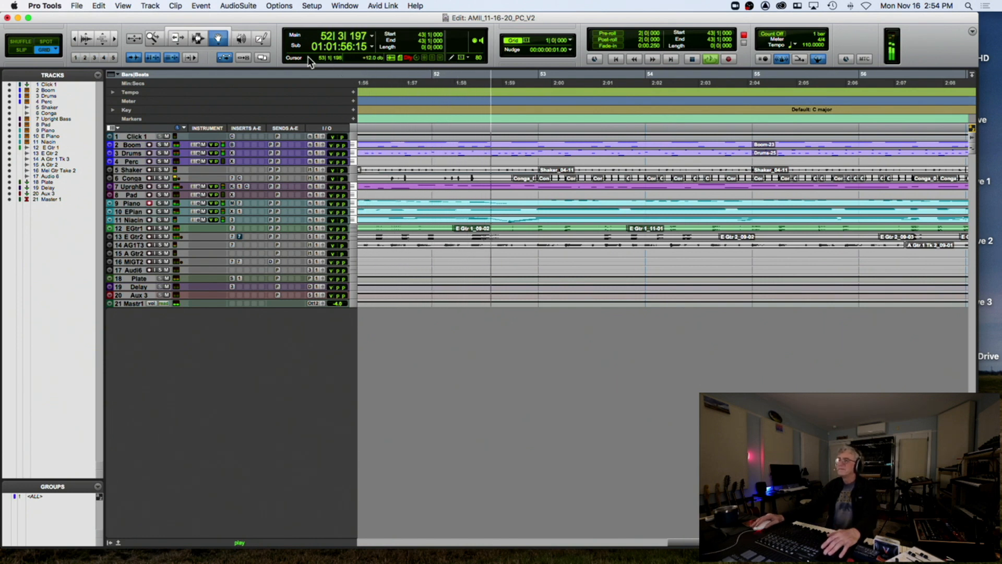
Stop playback and delete the Piano-12 clip spanning bars 53 to 58 on the Piano track
click(197, 38)
key(space)
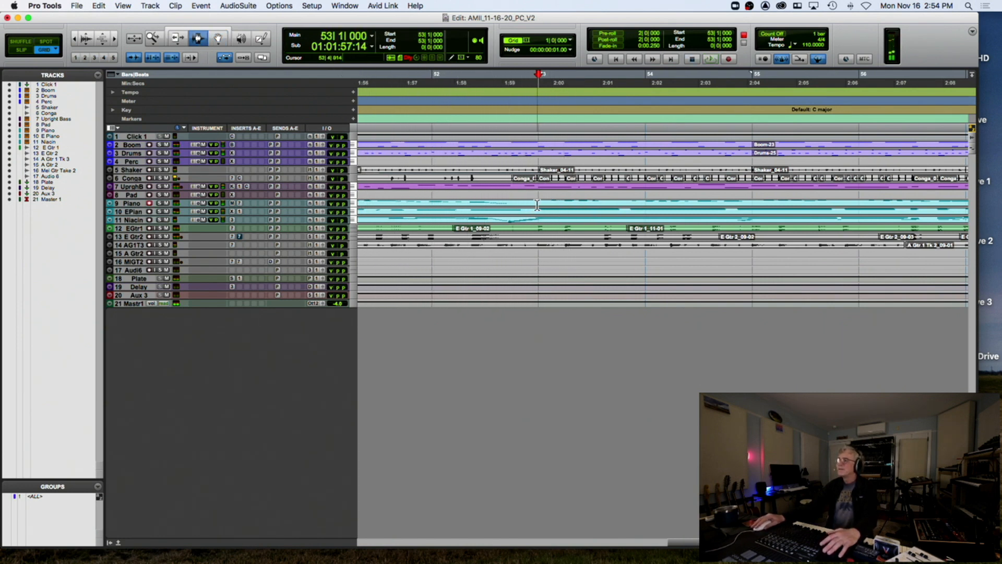
click(537, 205)
double_click(574, 202)
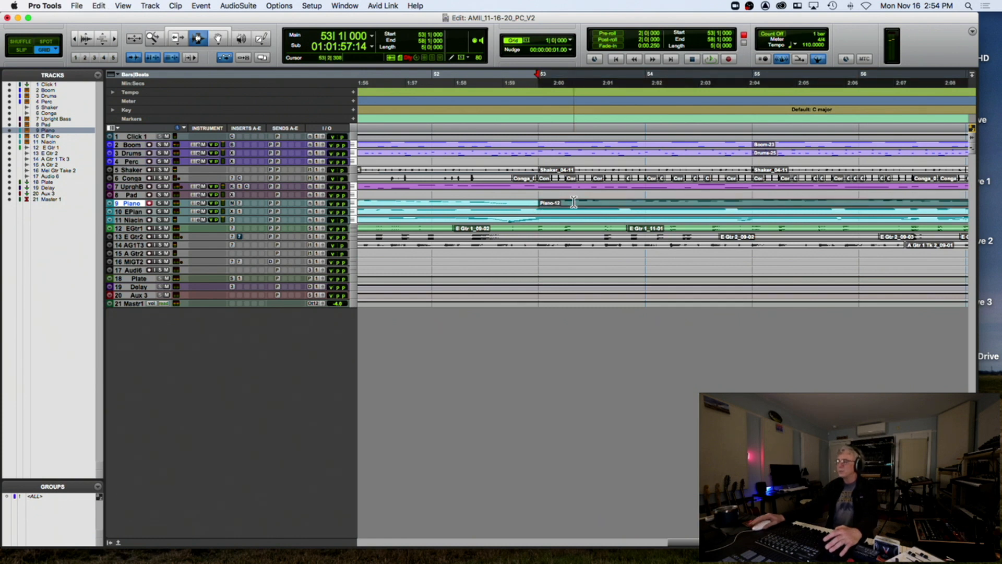
key(Delete)
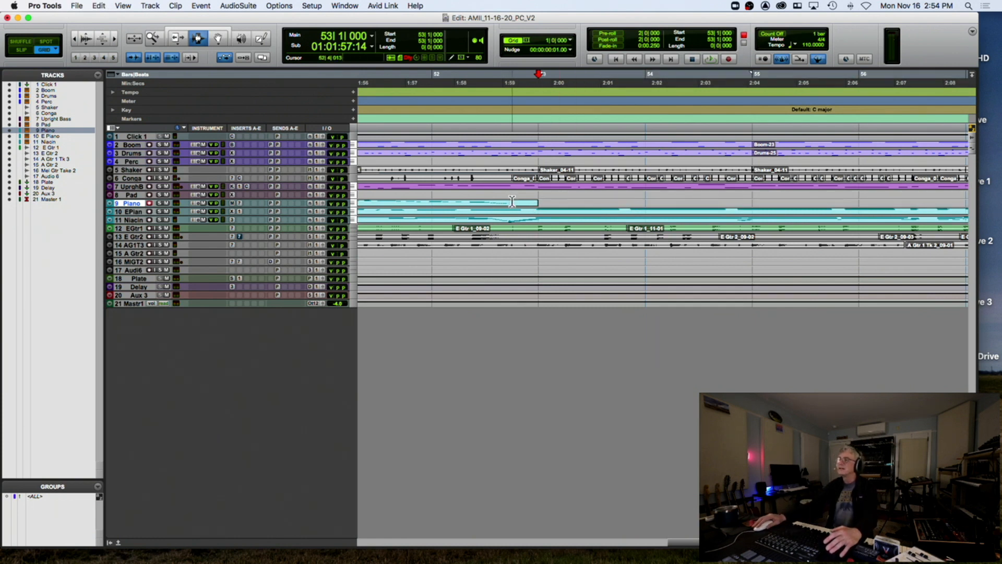
Record a new piano take from bar 52, undoing the first attempt, then view the whole song
click(432, 121)
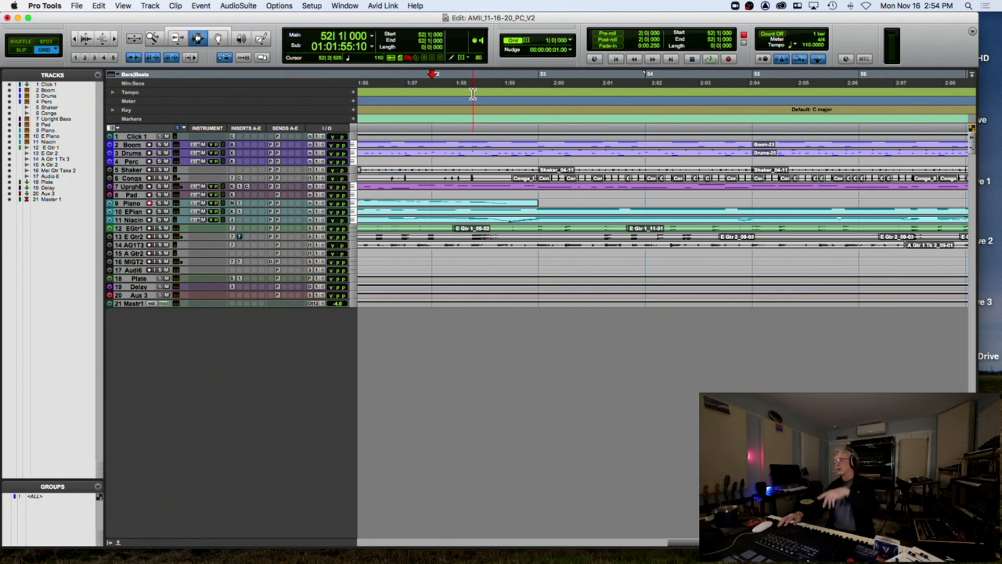
key(super+space)
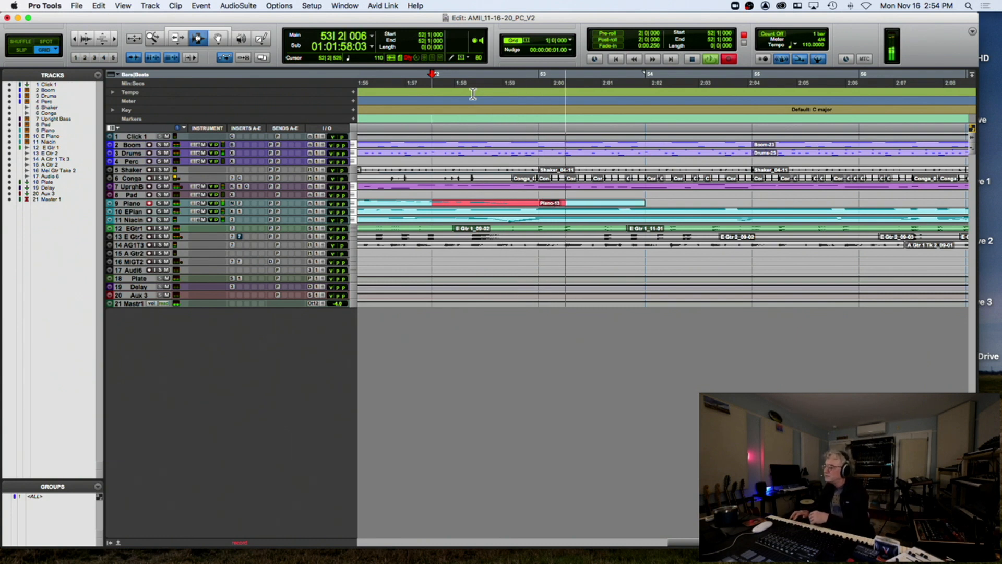
key(space)
key(super+z)
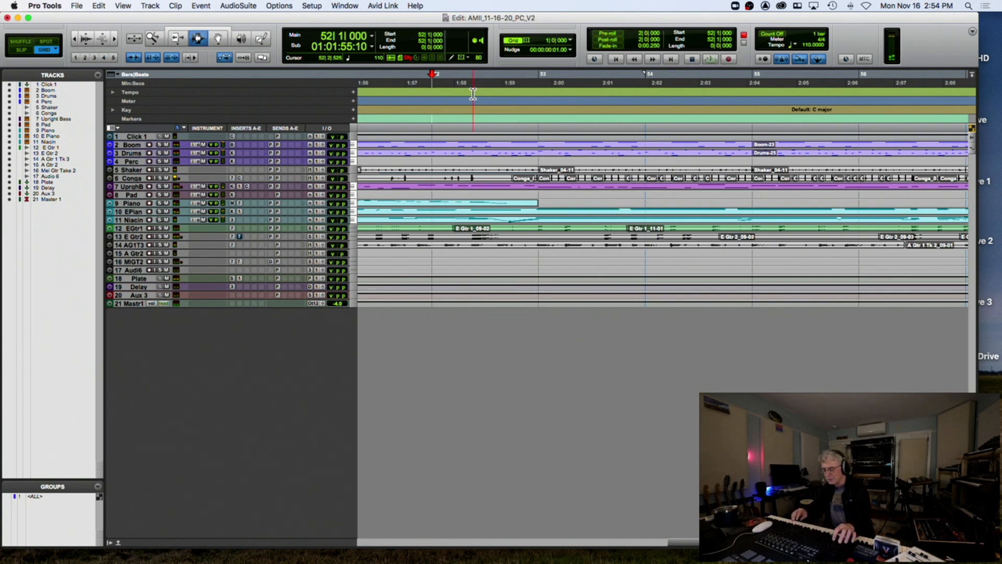
key(super+space)
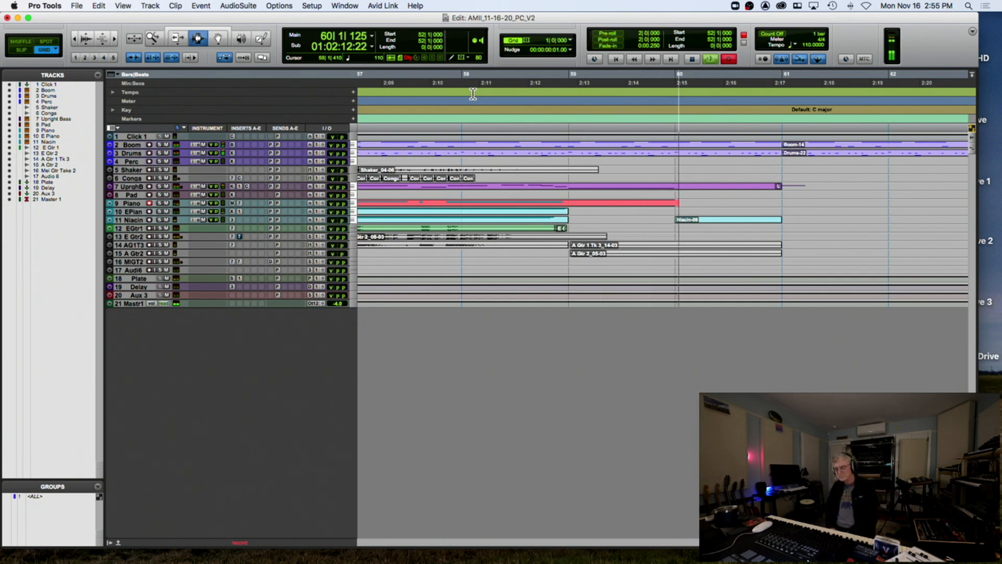
key(space)
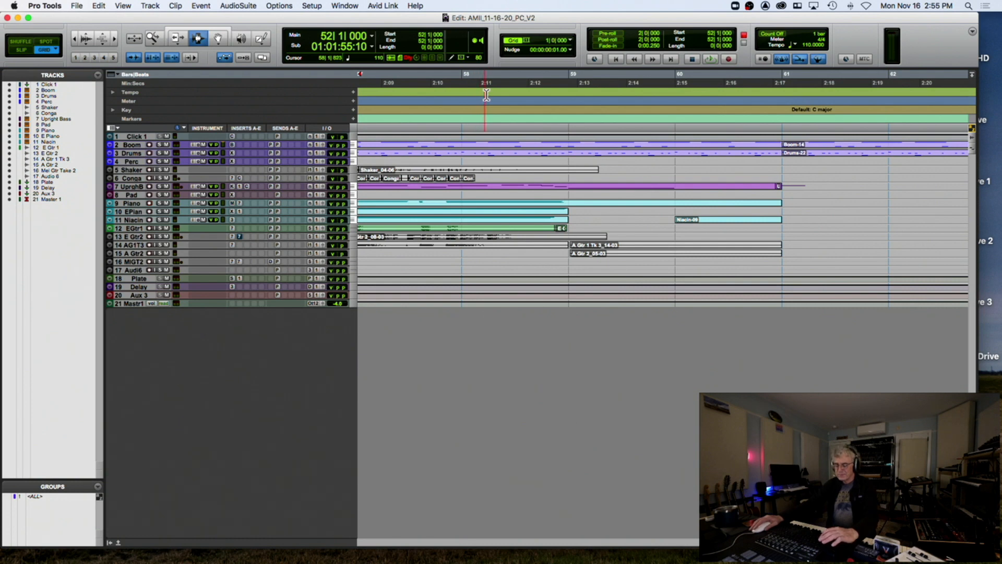
key(r)
key(r)
key(r)
key(r)
key(r)
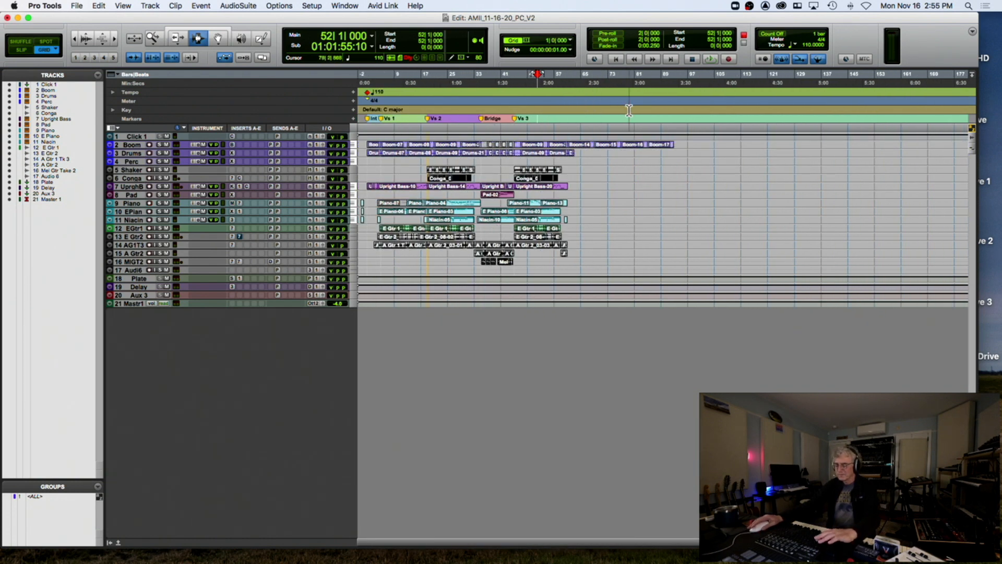
Zoom in so the Intro, Vs 1, Vs 2 and Bridge sections fill the timeline
key(t)
key(t)
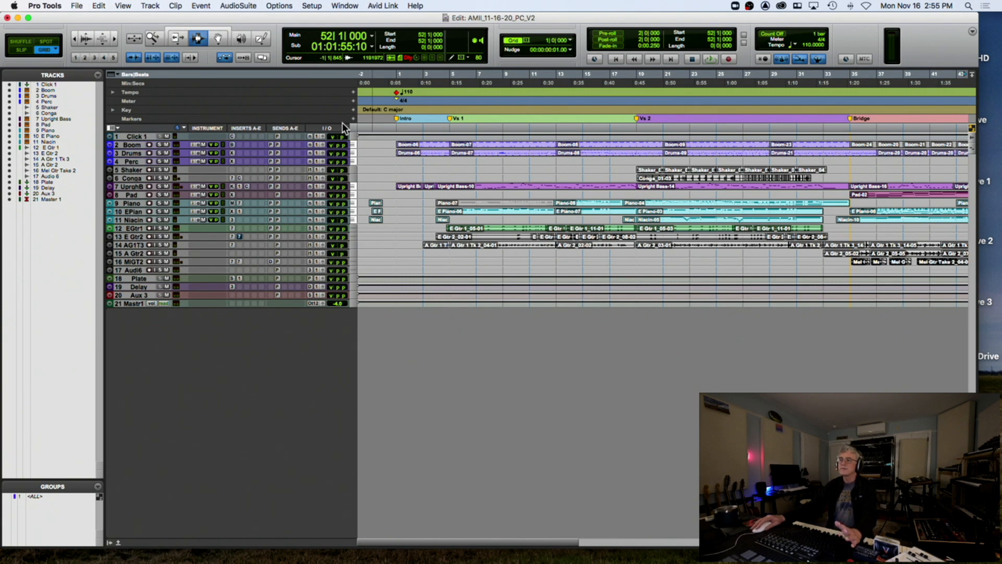
Confirm the click/countoff options and add a mono audio track named Click Audio below Click 1
double_click(782, 60)
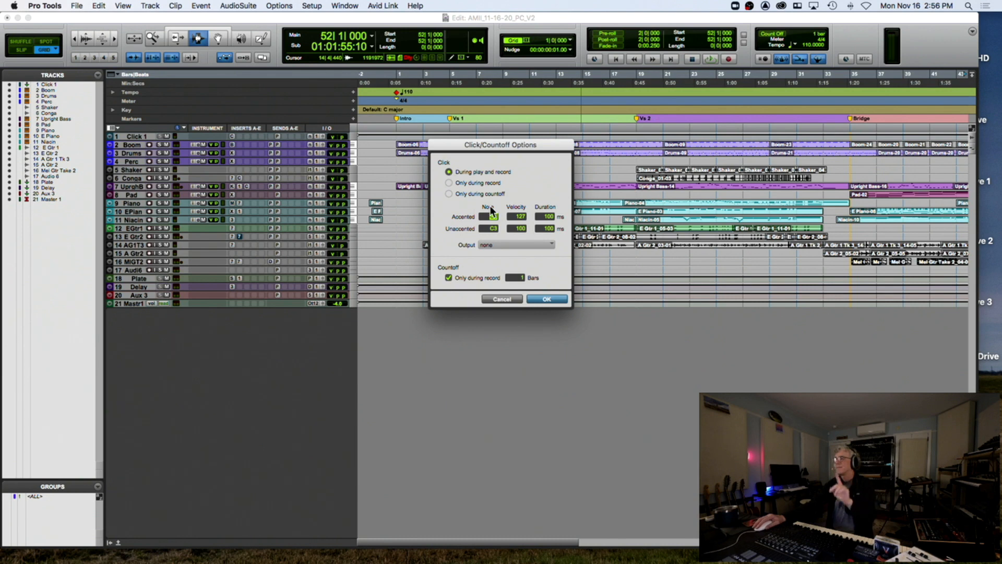
click(546, 300)
click(134, 136)
key(super+shift+n)
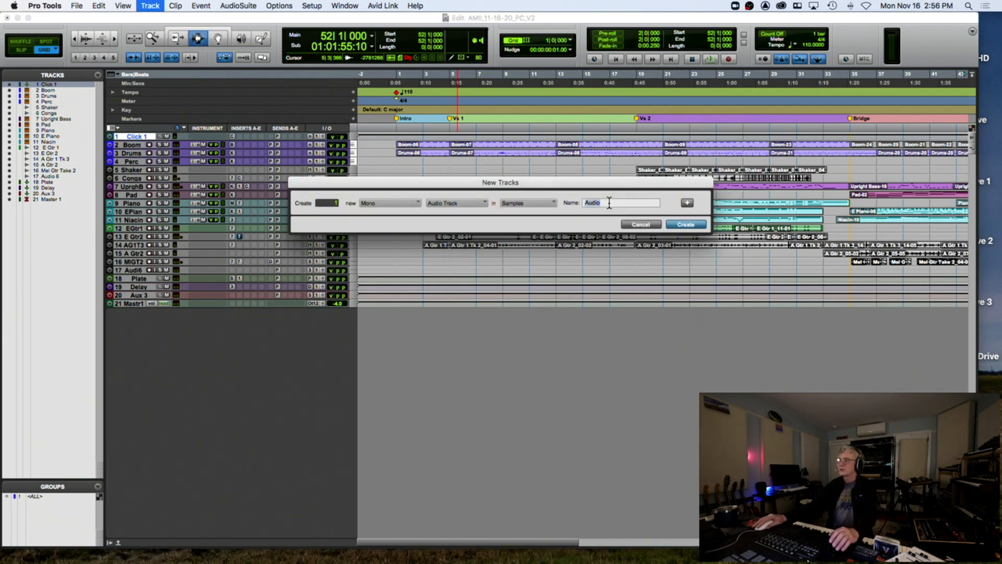
text(Click)
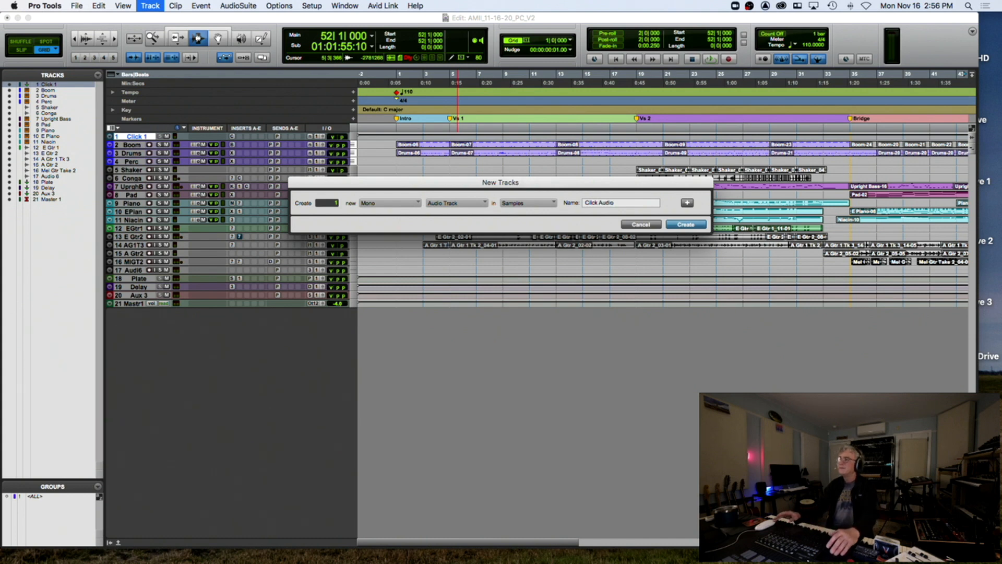
key(Return)
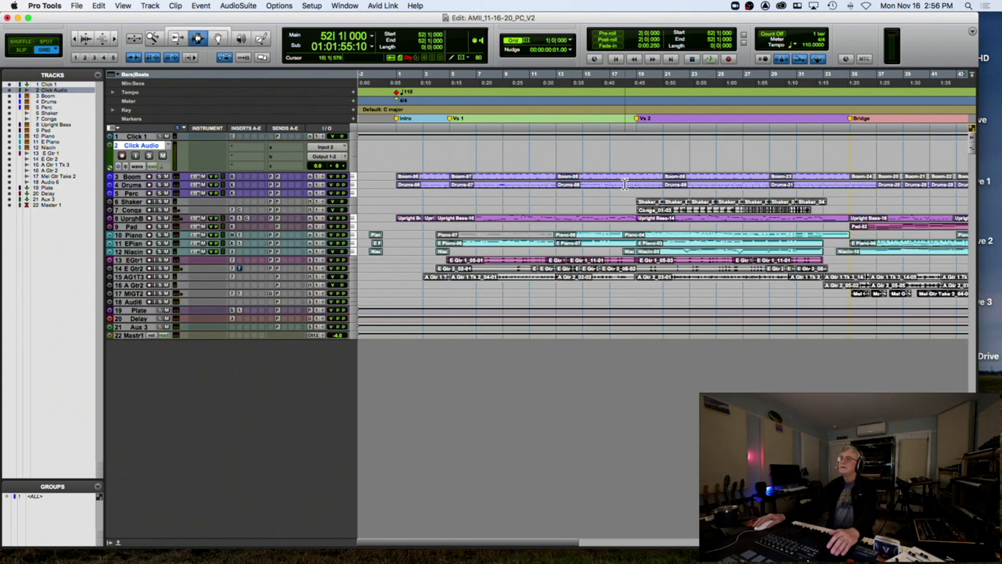
Set Click Audio's output and enlarge Click 1 to check its output routing
click(318, 157)
mouse_move(314, 165)
click(345, 235)
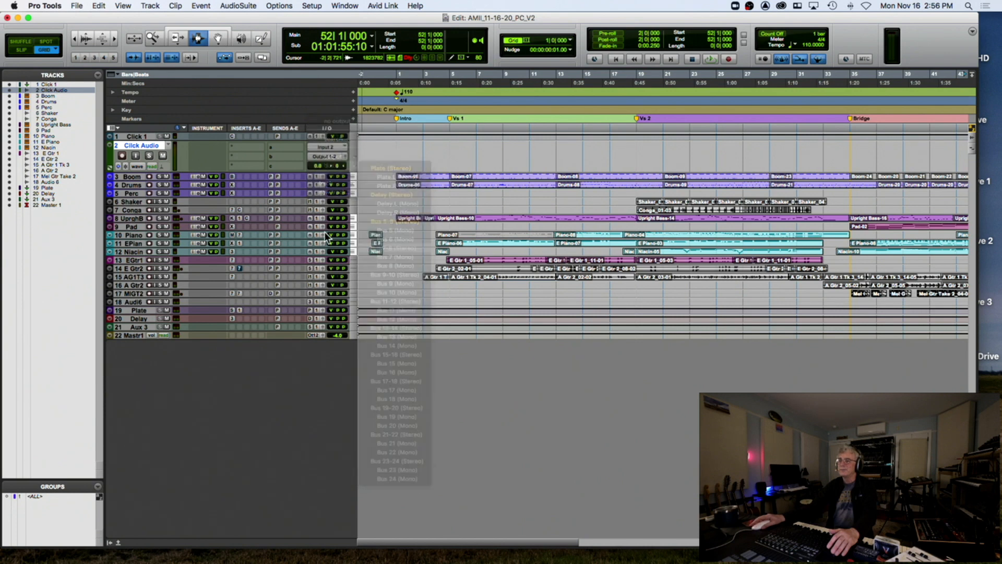
click(325, 154)
click(372, 158)
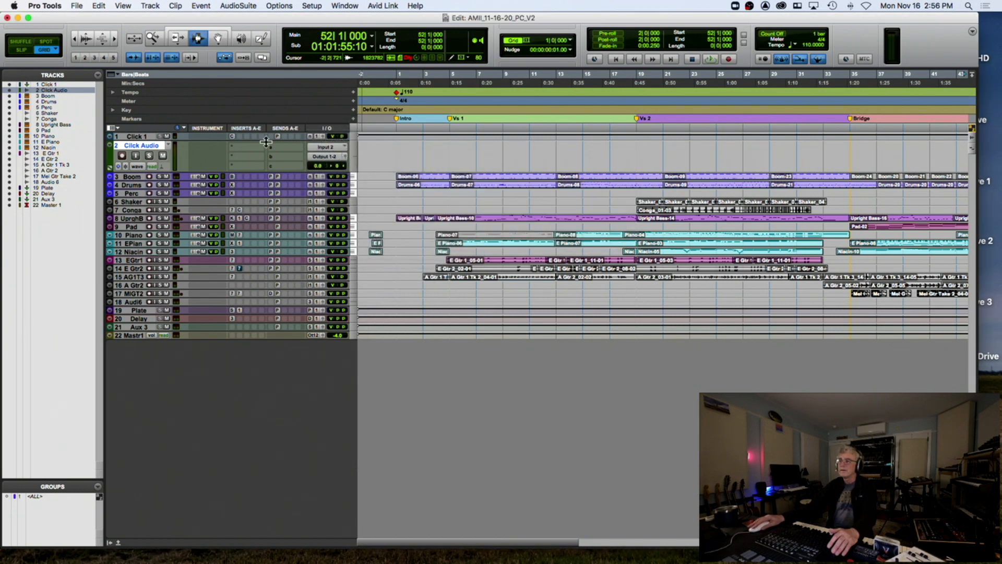
drag(208, 141, 208, 203)
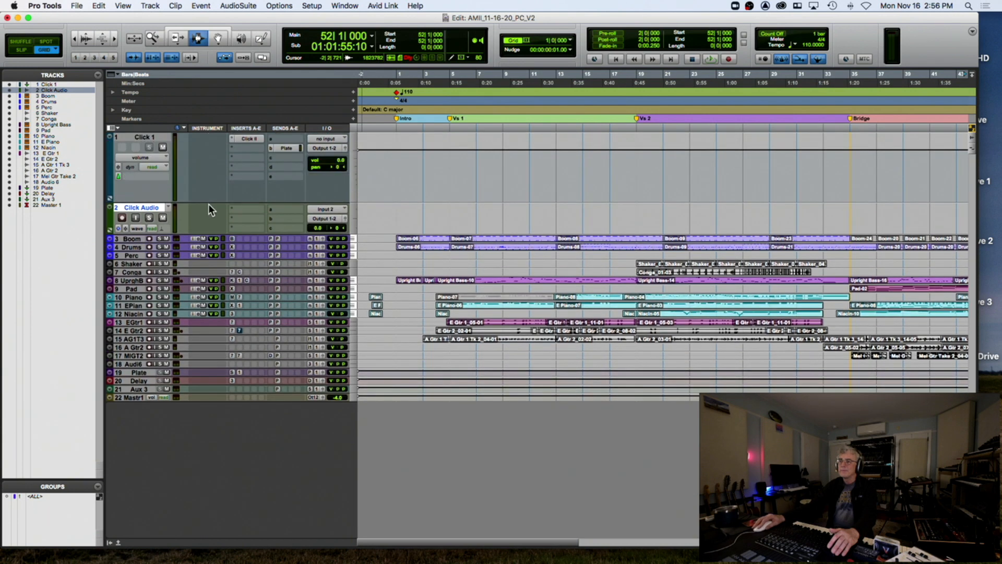
click(321, 144)
Route Click 1's output to Bus 7 and set its Plate send to no send
mouse_move(319, 156)
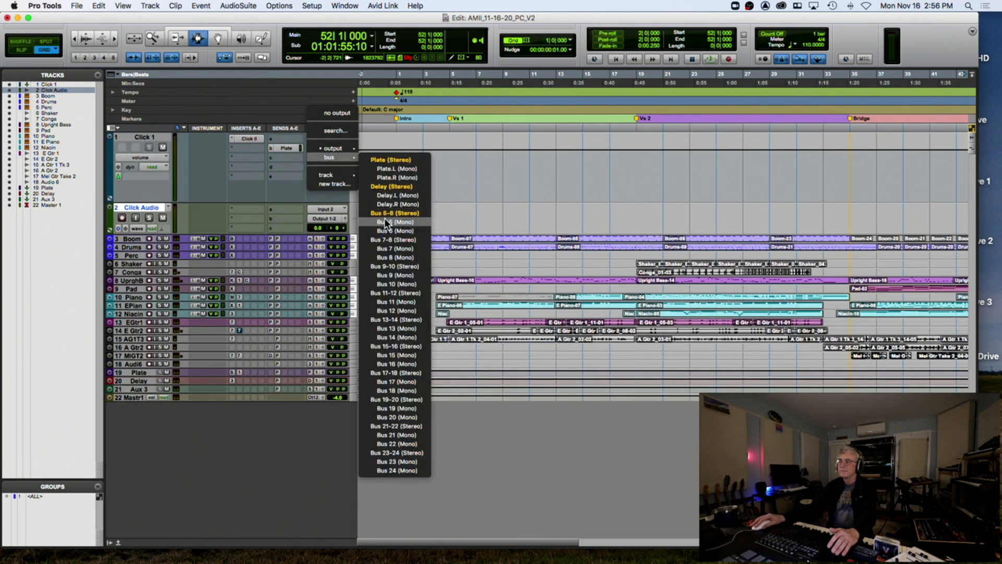
click(388, 247)
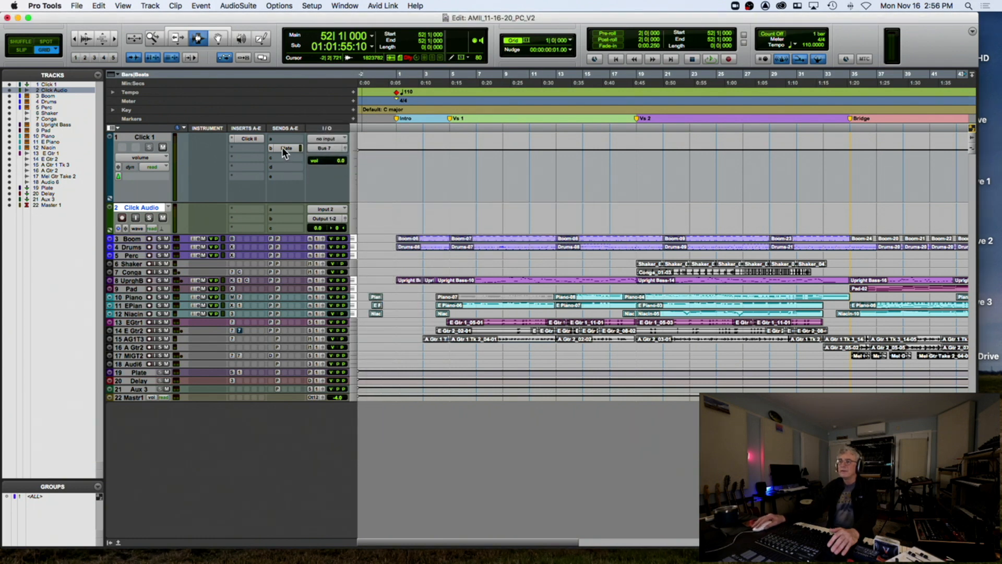
click(282, 148)
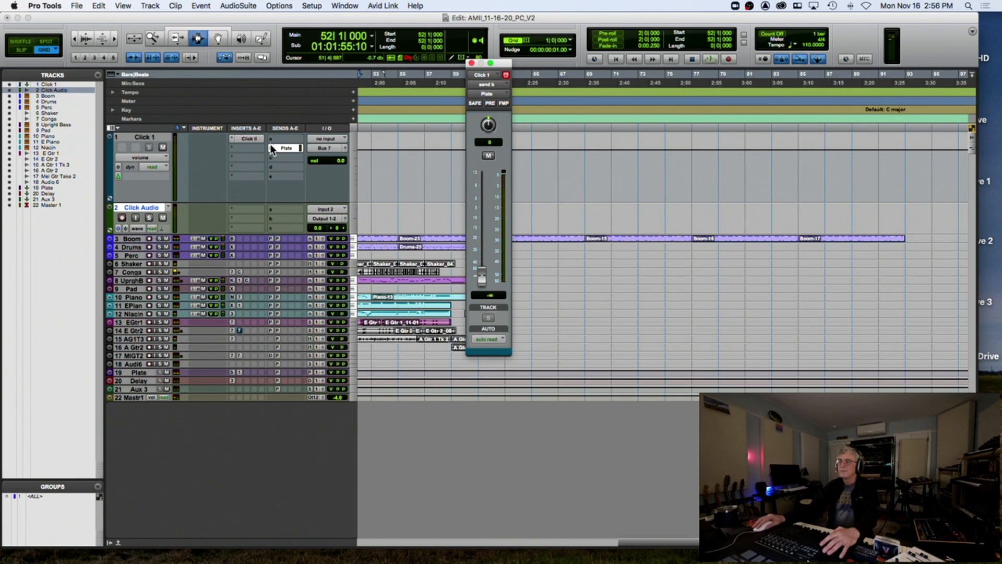
click(269, 148)
click(318, 115)
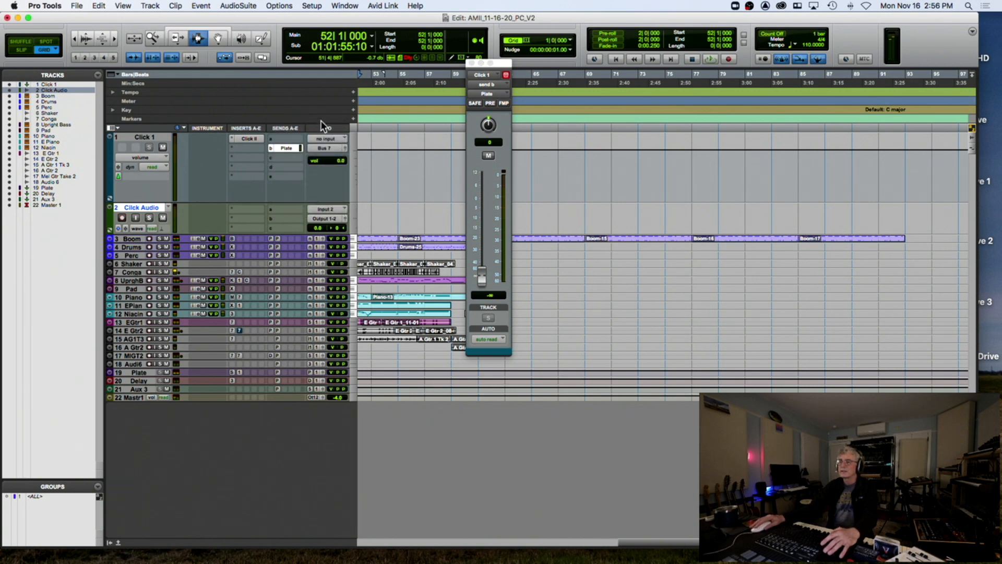
Take Click Audio's input from Bus 7 and record-arm the Click Audio track
click(324, 208)
mouse_move(324, 217)
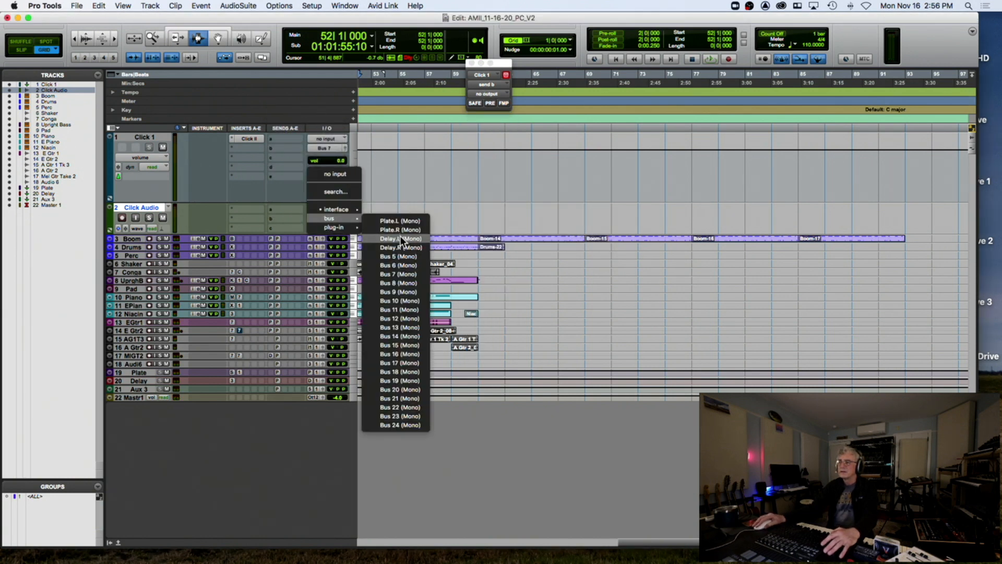
click(399, 274)
click(121, 217)
scroll(138, 148, left, 10)
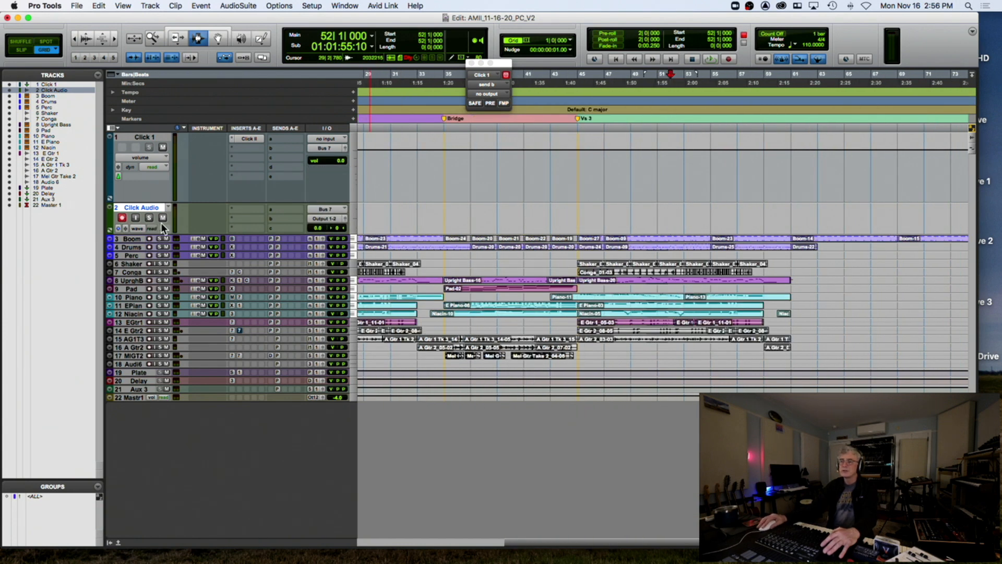
scroll(457, 211, left, 12)
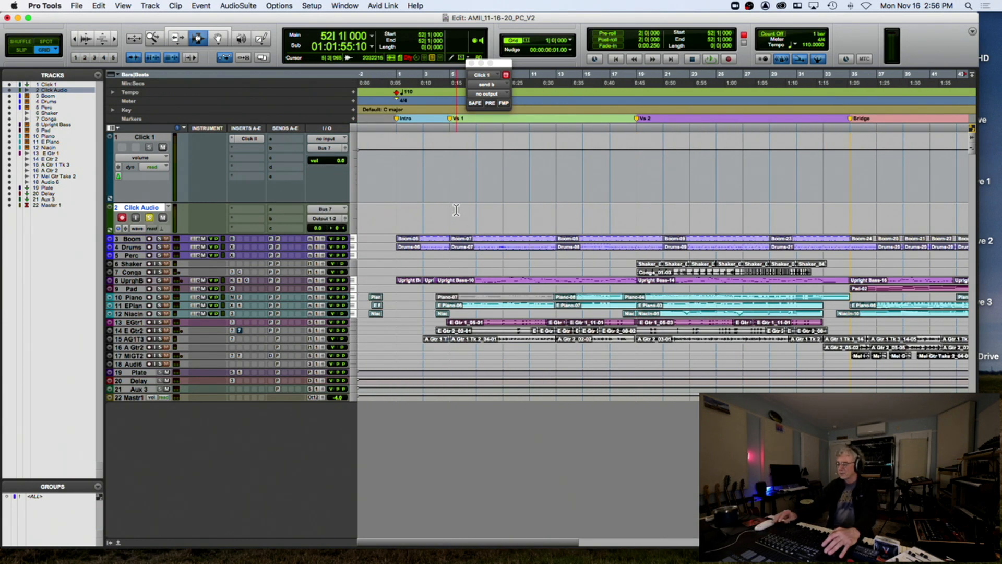
Record the click onto Click Audio from the session start to about bar 15
key(Return)
key(super+space)
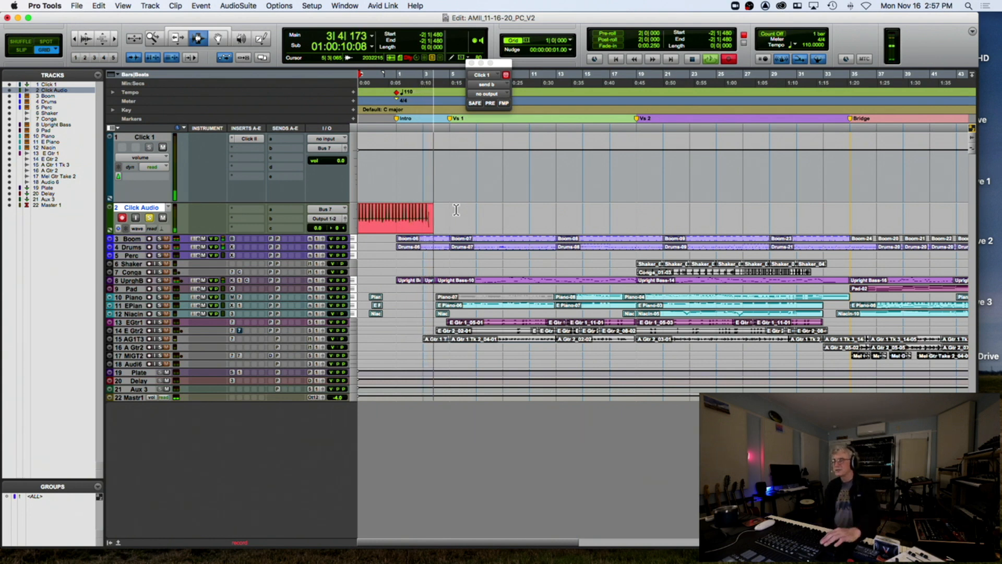
key(super+bracketleft)
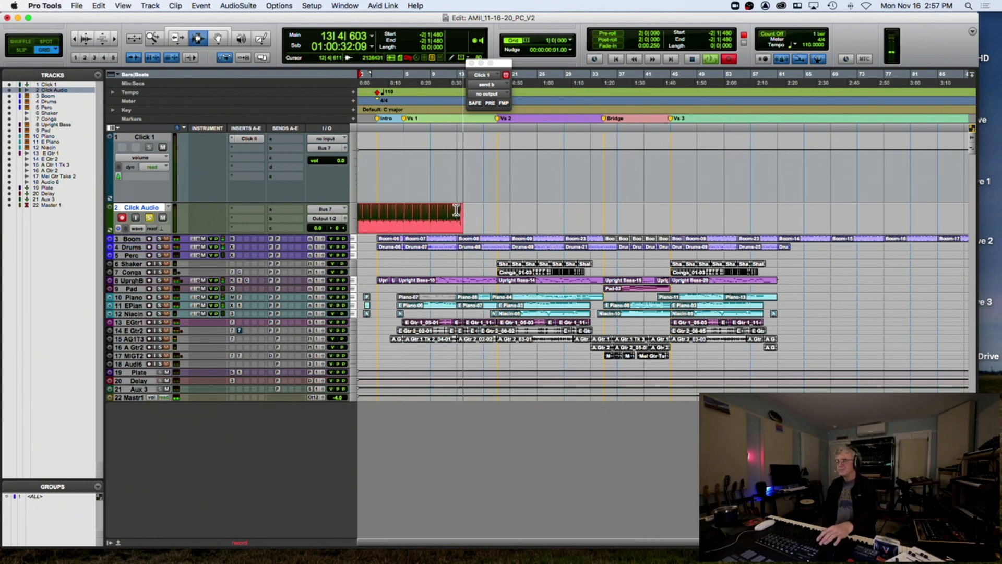
key(t)
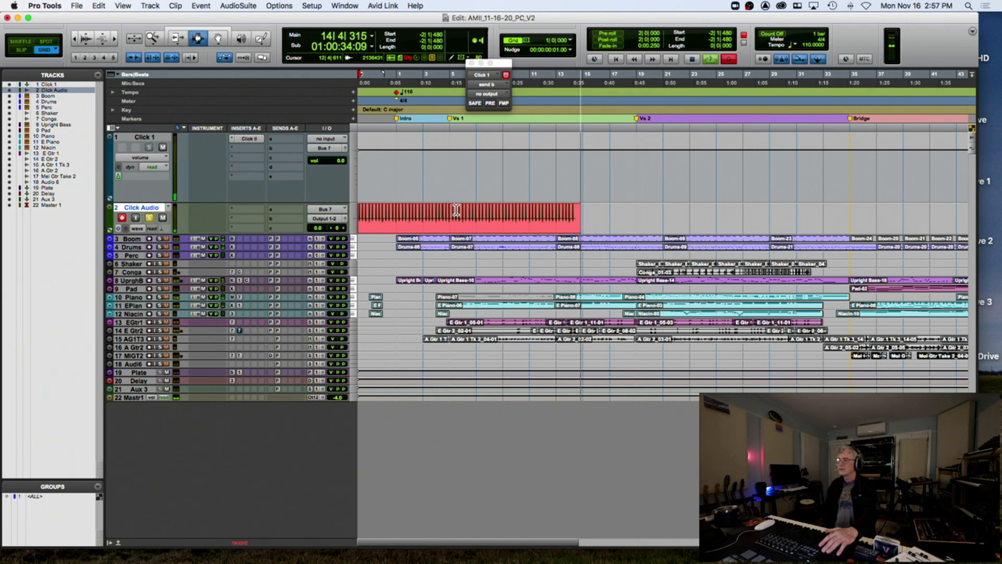
key(space)
Select bars -1 to 5 of the click recording and repeat that section up to bar 71
click(218, 38)
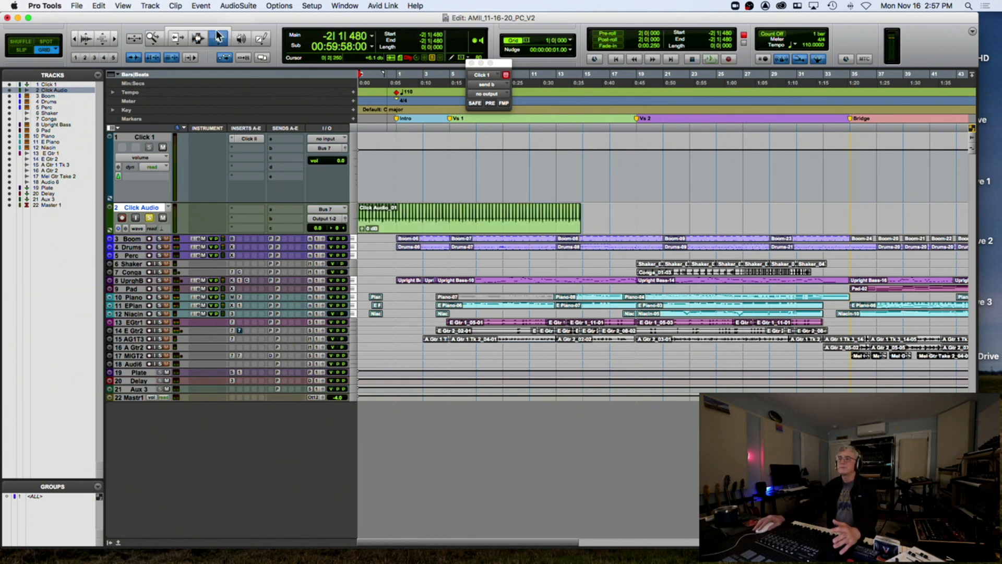
click(197, 38)
key(r)
key(r)
key(t)
key(t)
key(t)
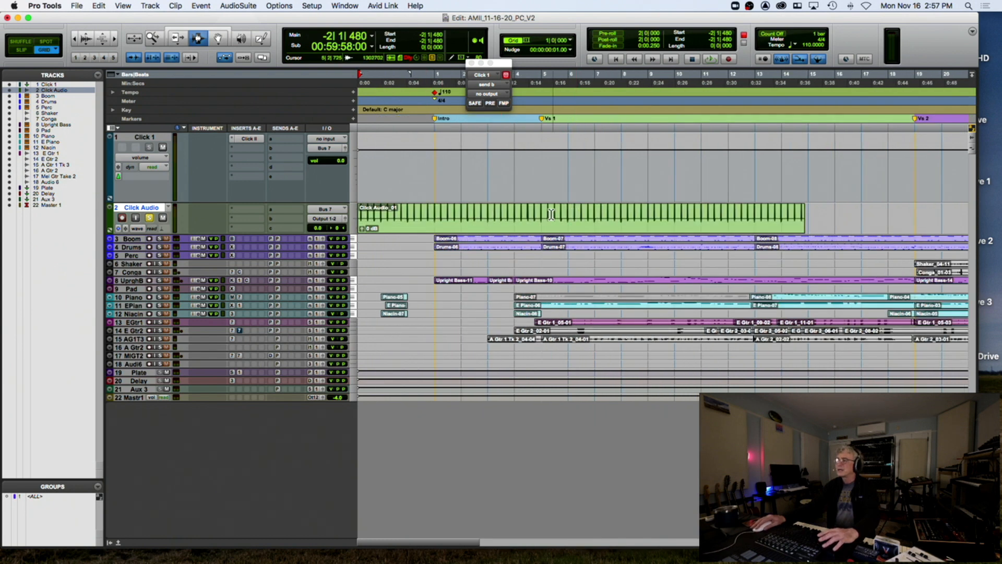
drag(544, 214, 352, 211)
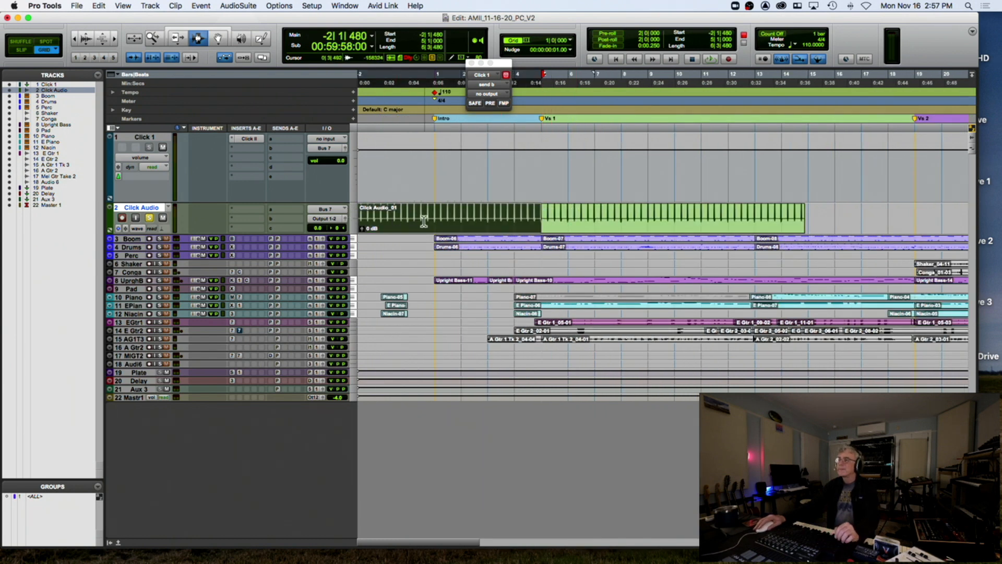
mouse_move(376, 217)
shift+mouse_down()
mouse_move(364, 217)
mouse_move(432, 218)
mouse_move(388, 220)
shift+mouse_up()
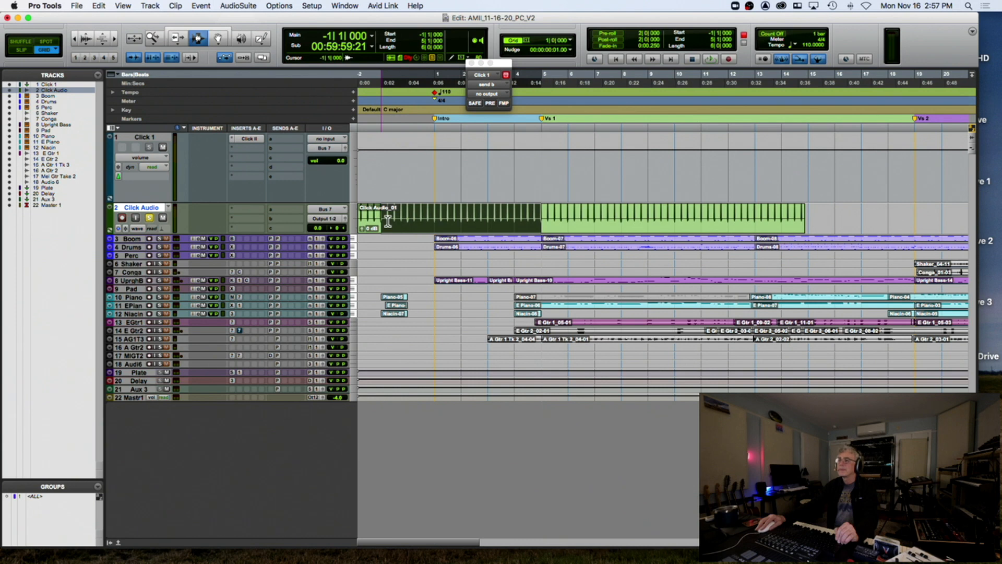
shift+drag(388, 221, 388, 221)
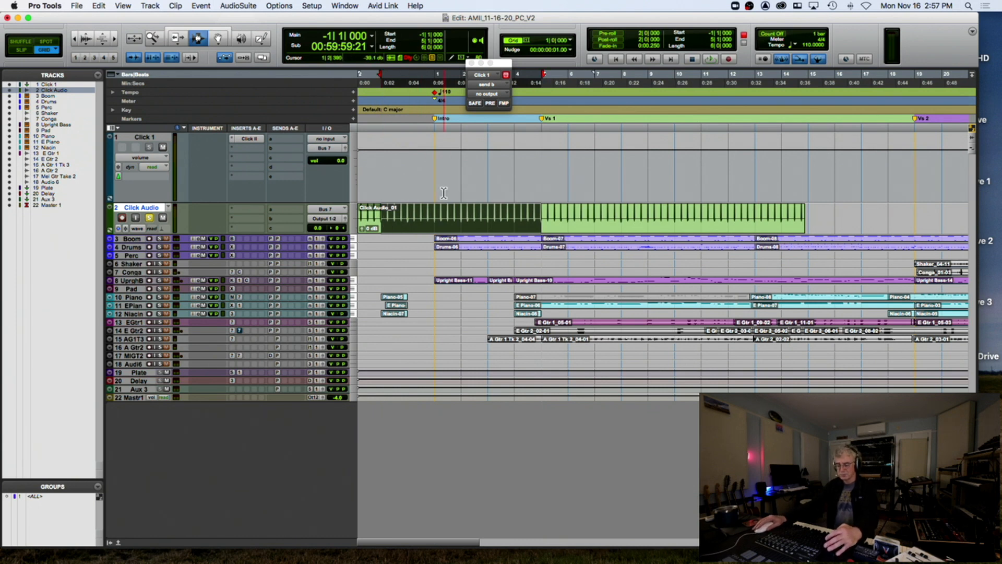
key(super+d)
key(super+d)
key(super+d)
key(super+d)
key(super+d)
key(super+d)
key(super+d)
key(super+d)
key(super+d)
key(super+d)
key(super+d)
key(super+d)
key(super+[)
key(super+[)
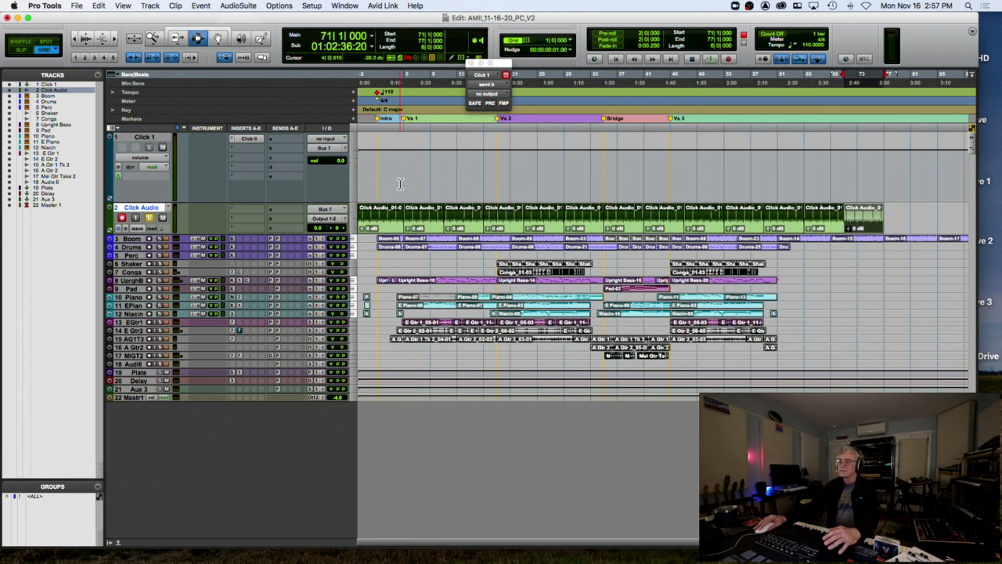
key(super+])
key(super+])
key(super+])
key(super+])
Delete the first bar (bar -2 to -1) of the click clip
scroll(591, 188, left, 20)
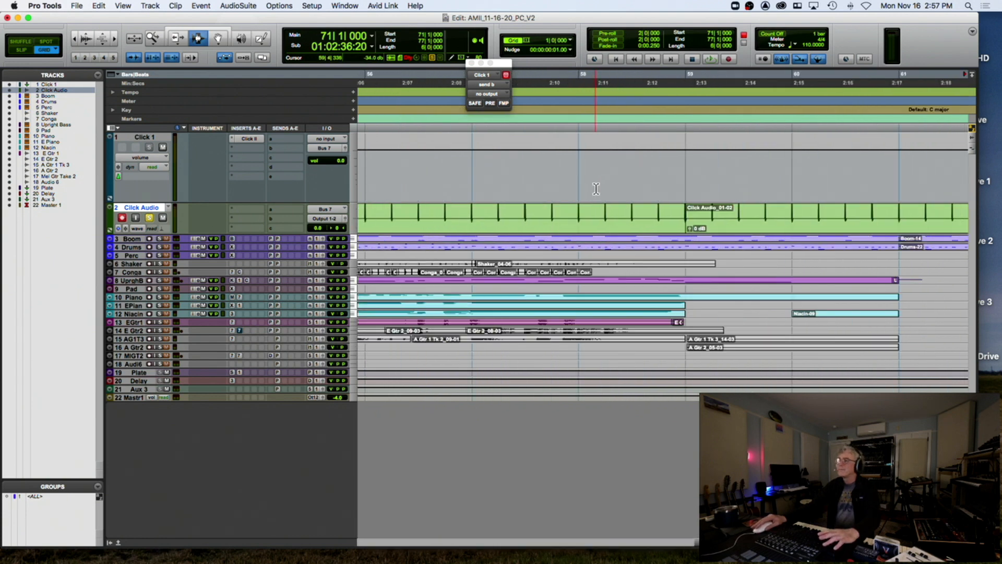
scroll(595, 188, left, 20)
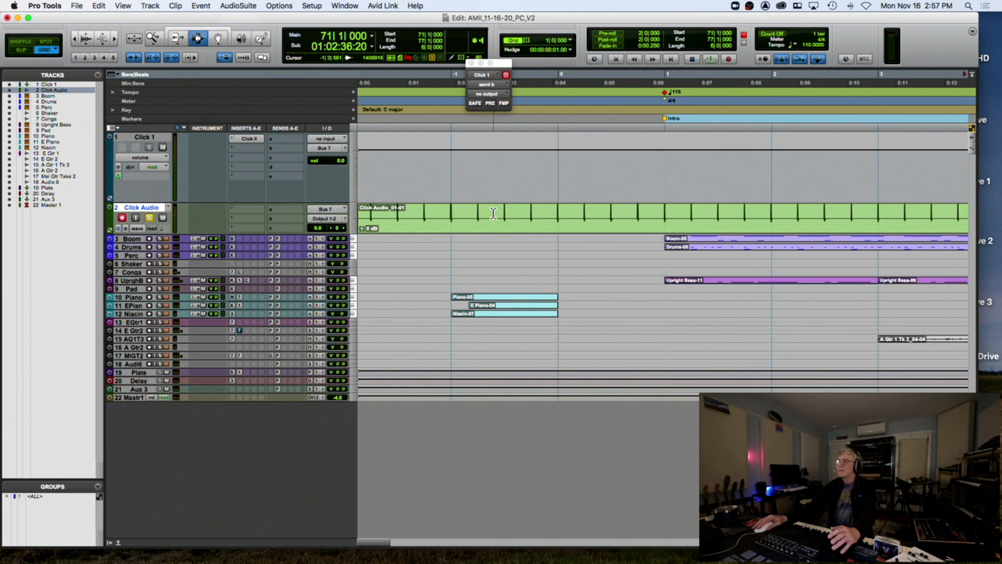
drag(446, 220, 365, 221)
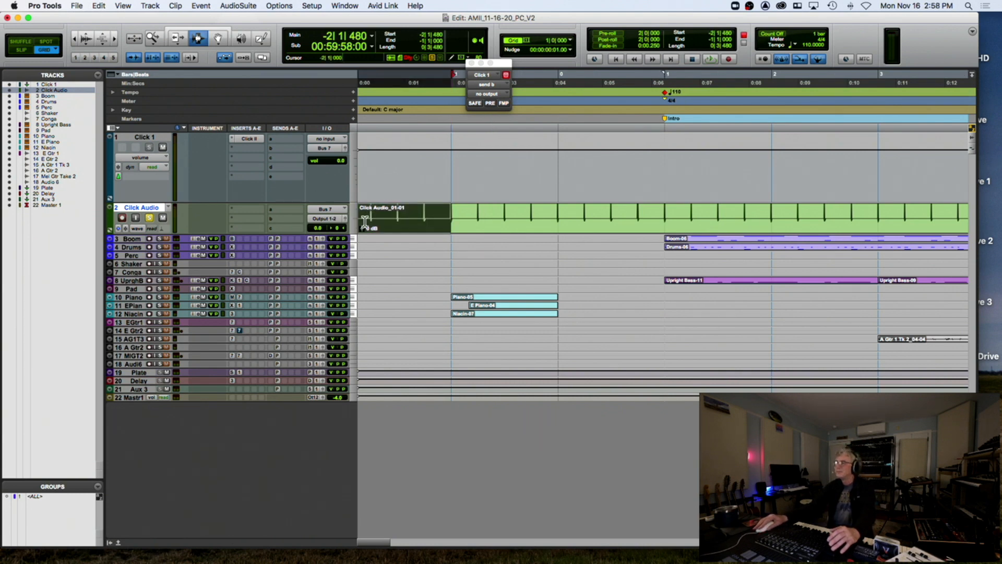
key(Delete)
click(450, 221)
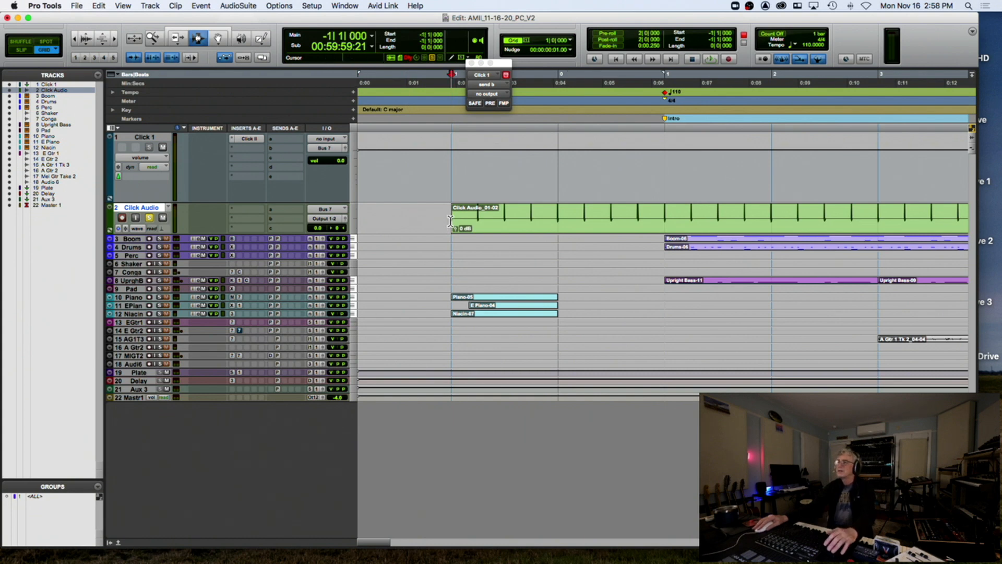
drag(450, 221, 664, 225)
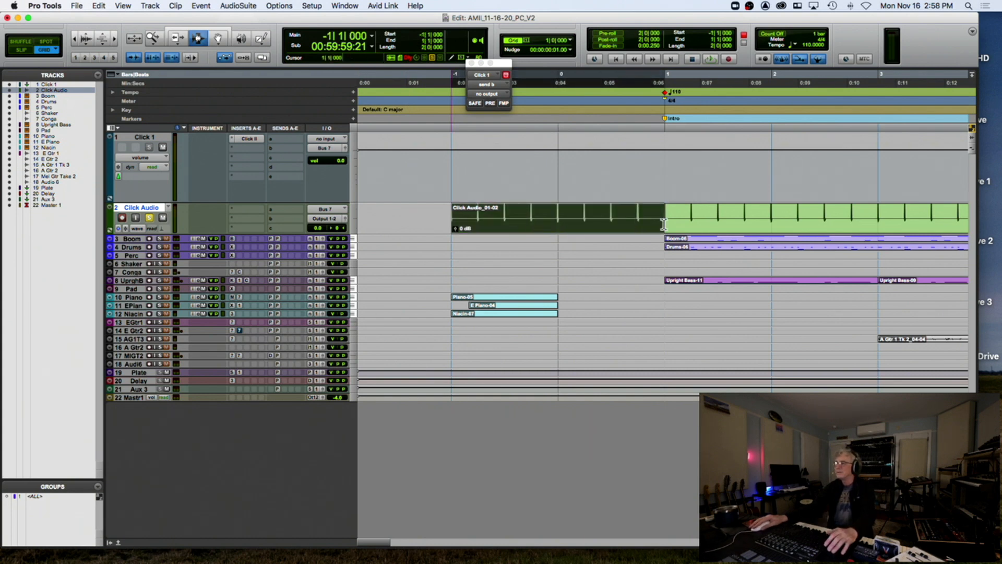
Delete the Piano, EPiano and Niacin clips before bar 1 and zoom out to the whole session
drag(559, 297, 448, 317)
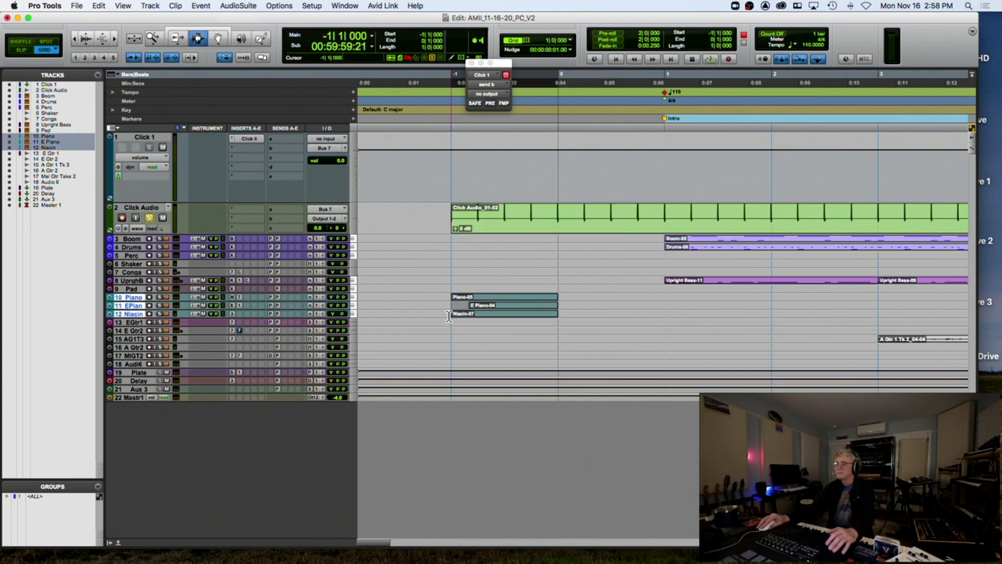
key(Delete)
key(super+bracketleft)
key(super+bracketleft)
key(super+bracketleft)
key(super+bracketleft)
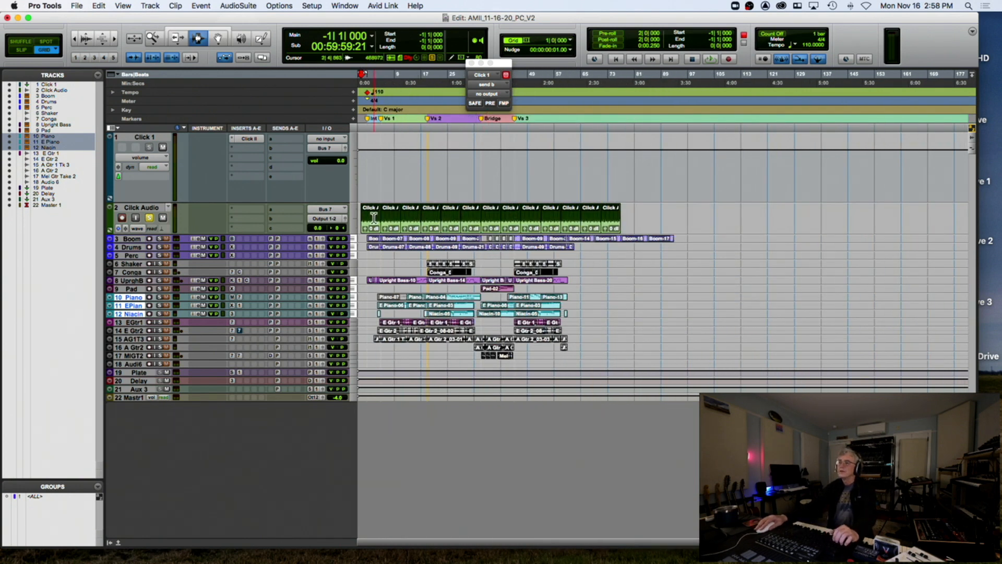
Select all Click Audio clips through bar 77 and consolidate them into one clip
double_click(374, 219)
shift+double_click(617, 219)
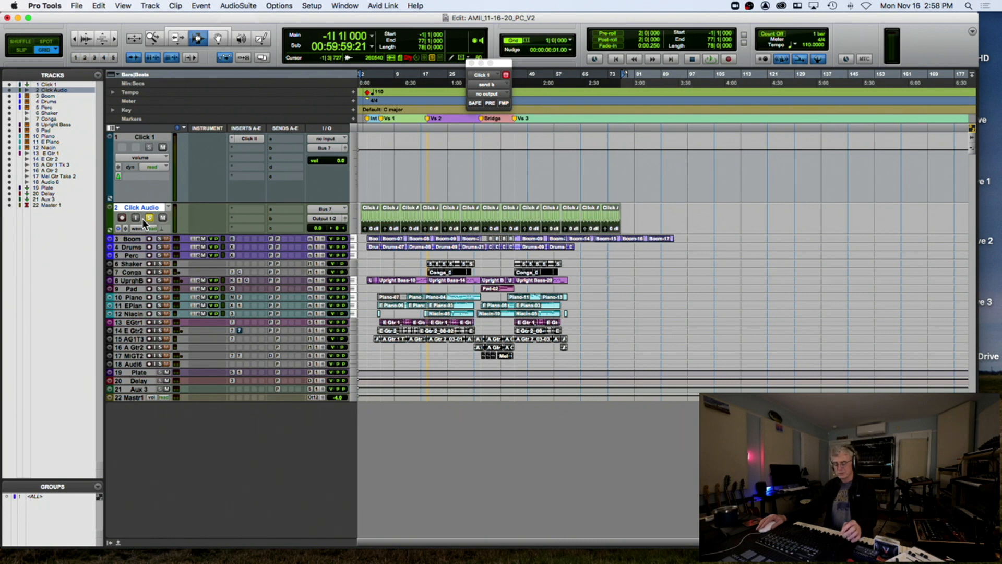
key(alt+super+b)
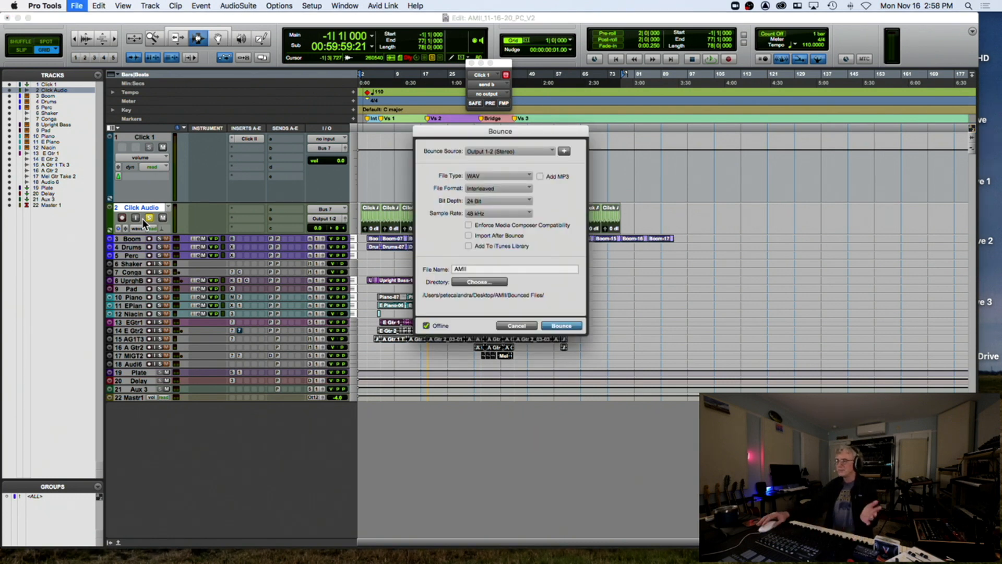
click(517, 325)
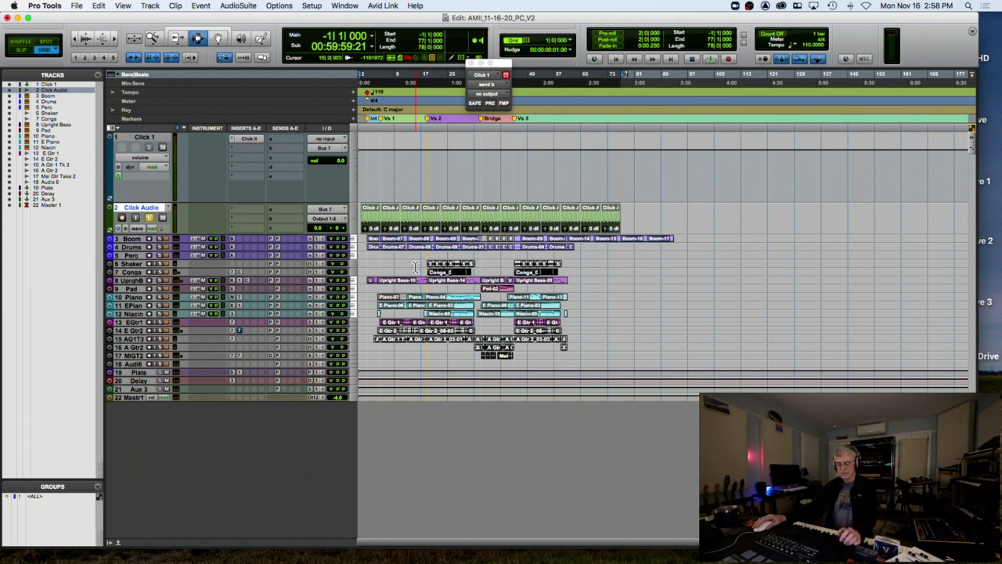
key(alt+shift+3)
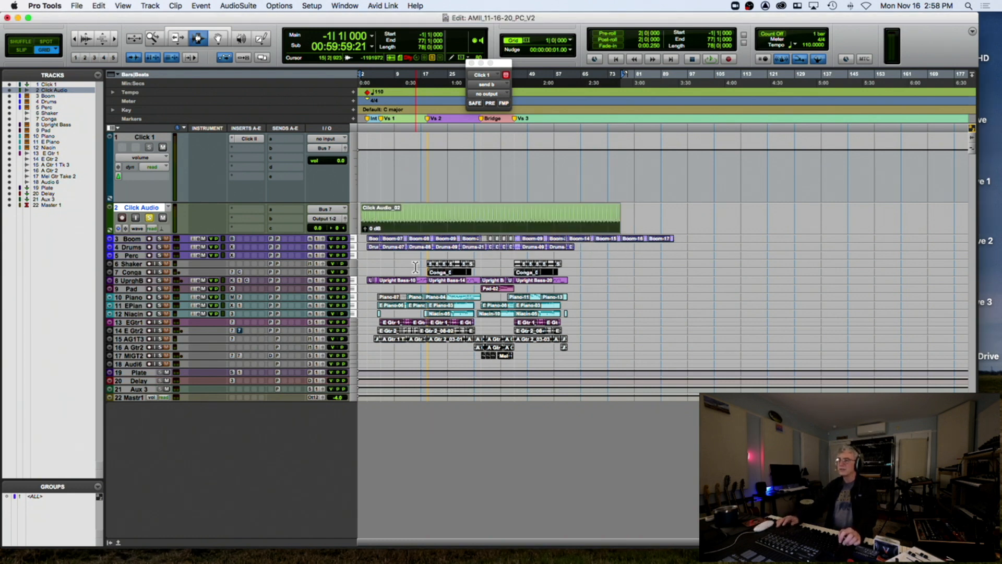
Open the Export Clips as Files settings for the consolidated Click Audio_02 clip
key(t)
key(t)
key(t)
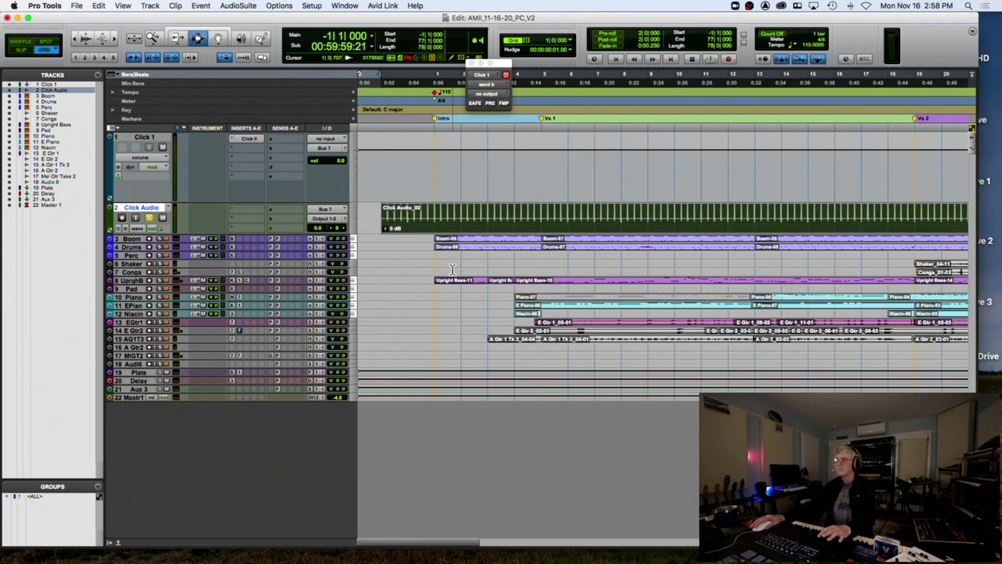
key(r)
key(r)
key(r)
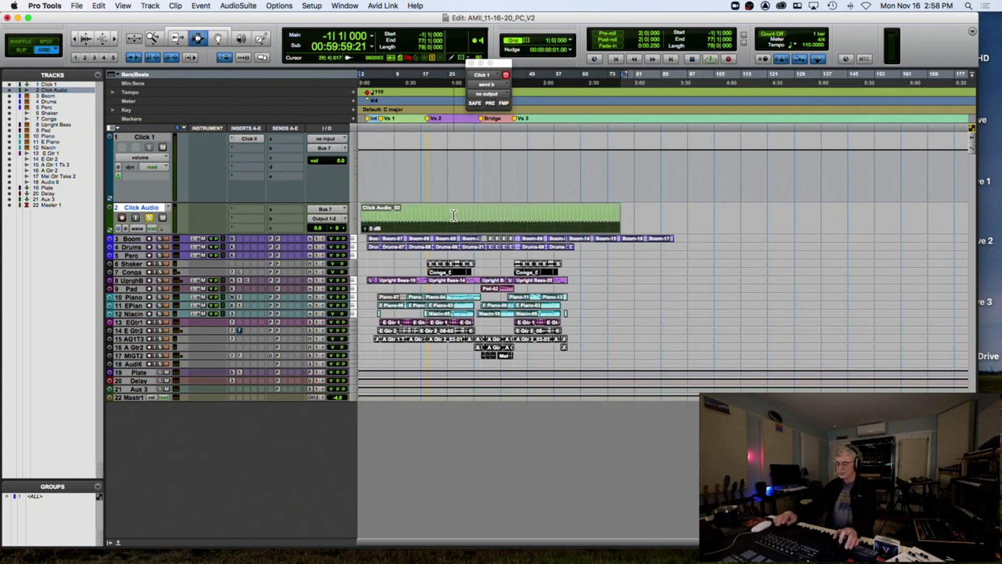
key(super+shift+k)
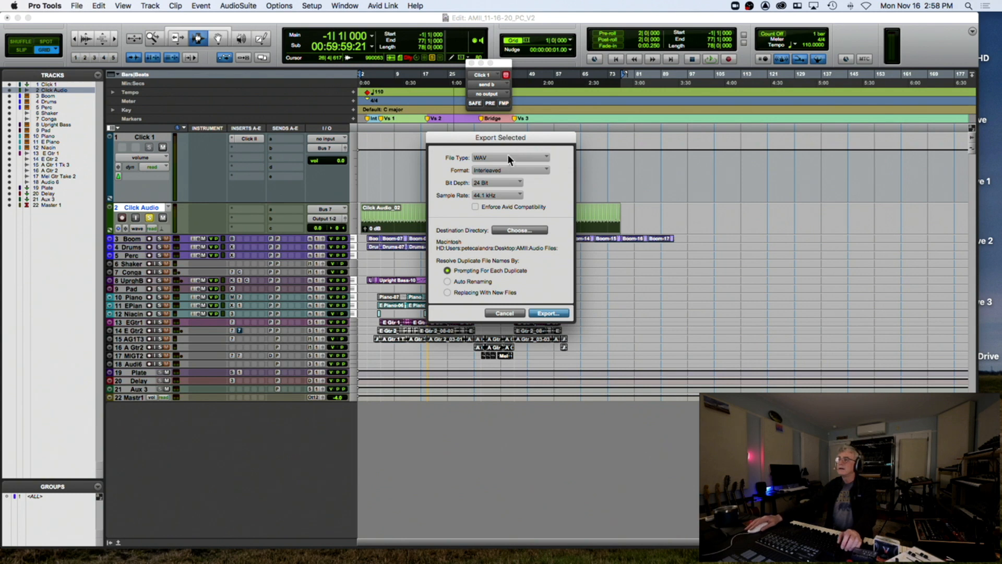
Export Click Audio_02 as a 24-bit, 44.1 kHz WAV into new folder AMII_Stems110BPM_11-16-20_PC
click(515, 229)
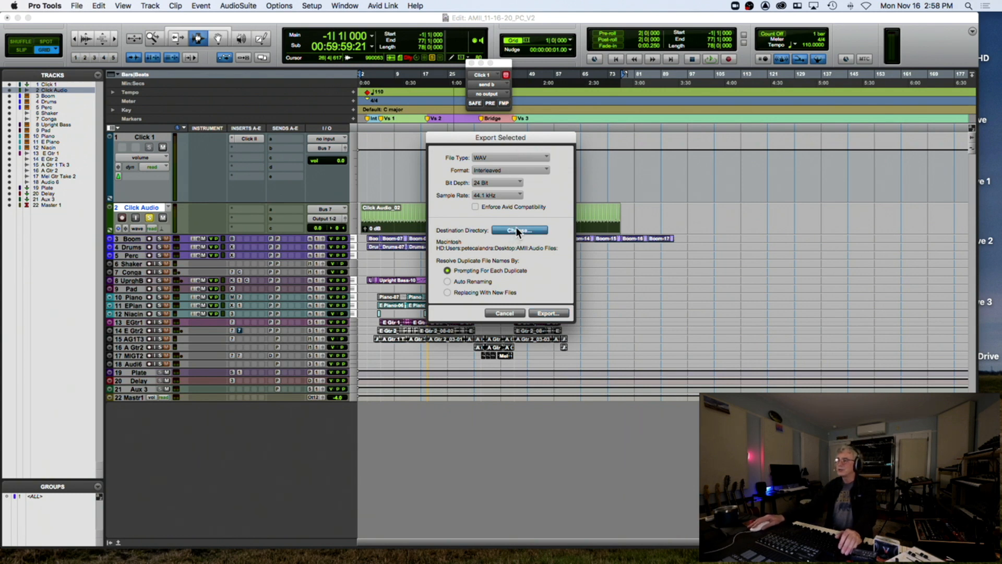
click(218, 477)
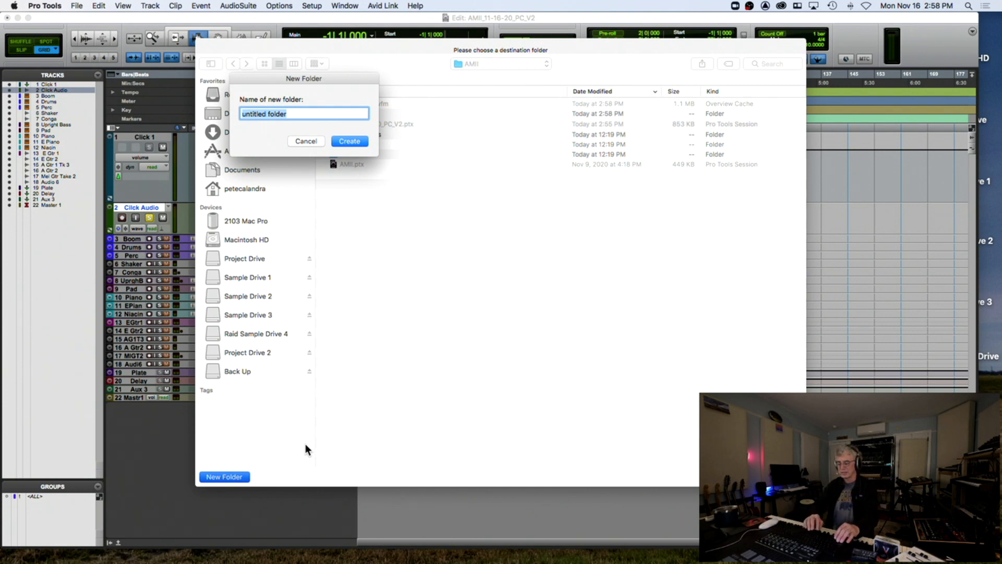
text(Stems)
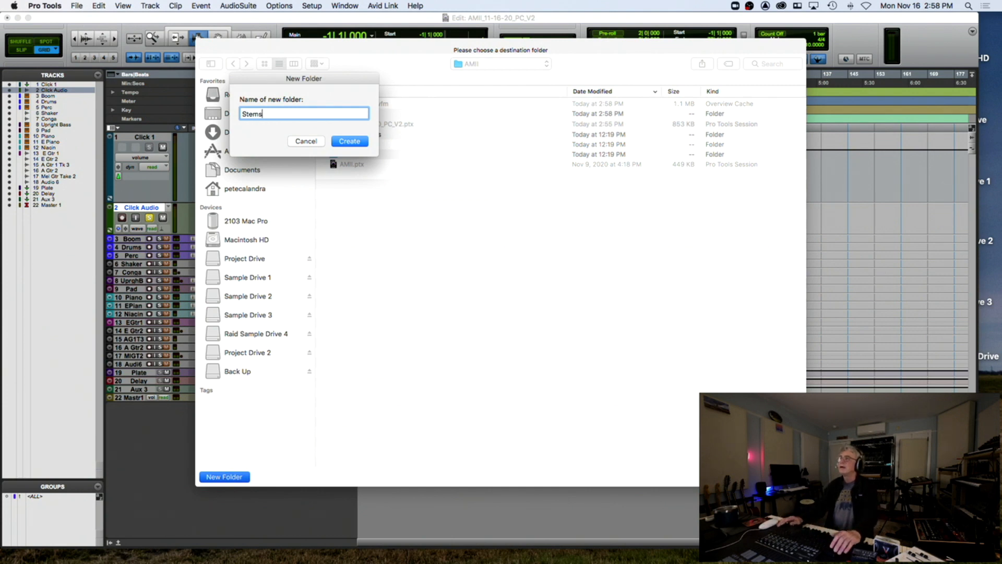
drag(418, 42, 417, 108)
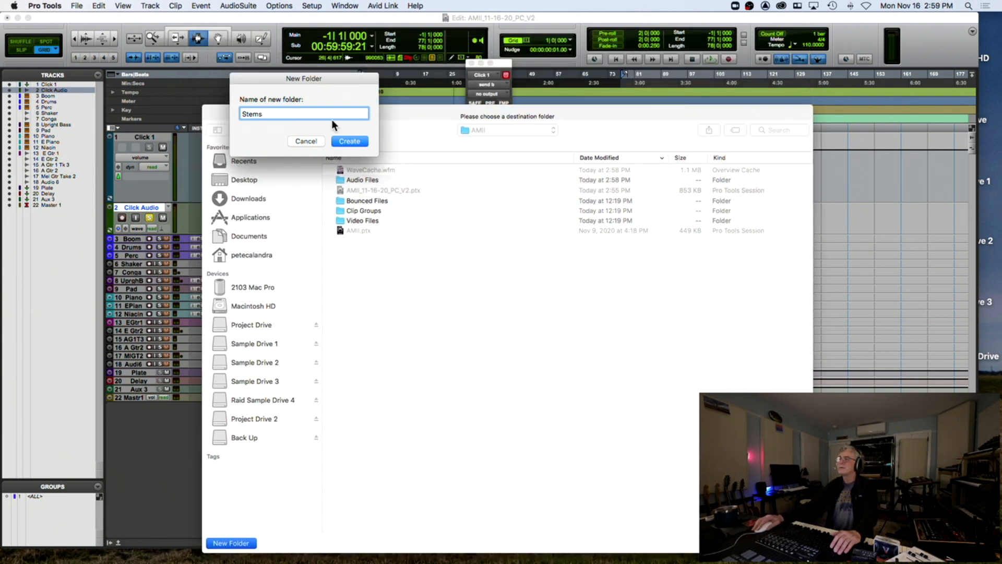
drag(285, 111, 218, 114)
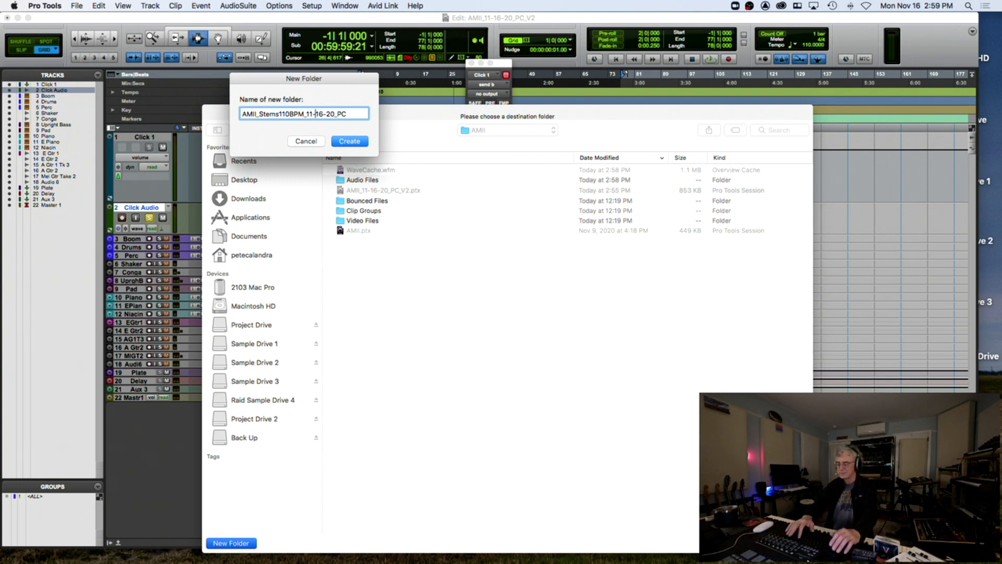
click(355, 140)
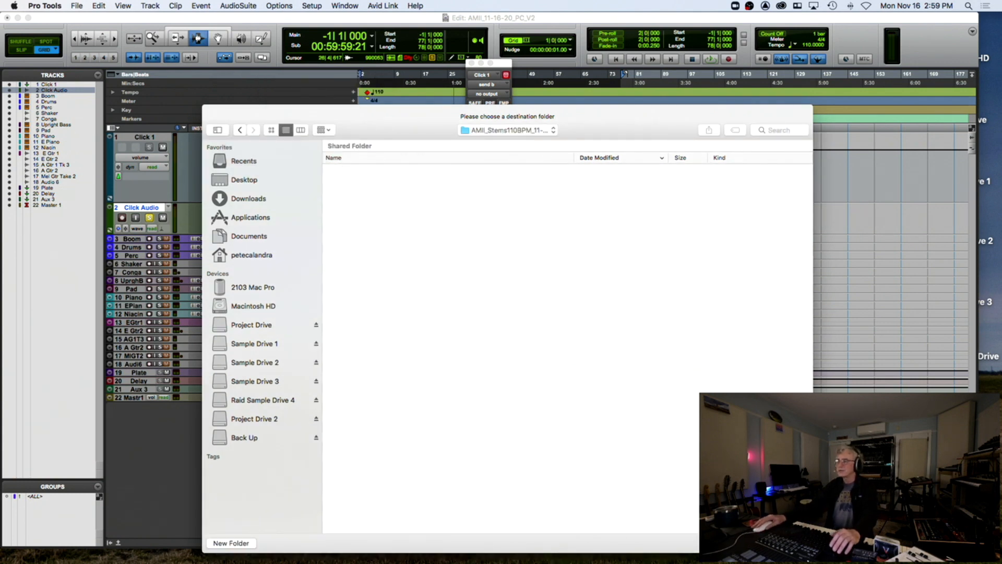
key(Return)
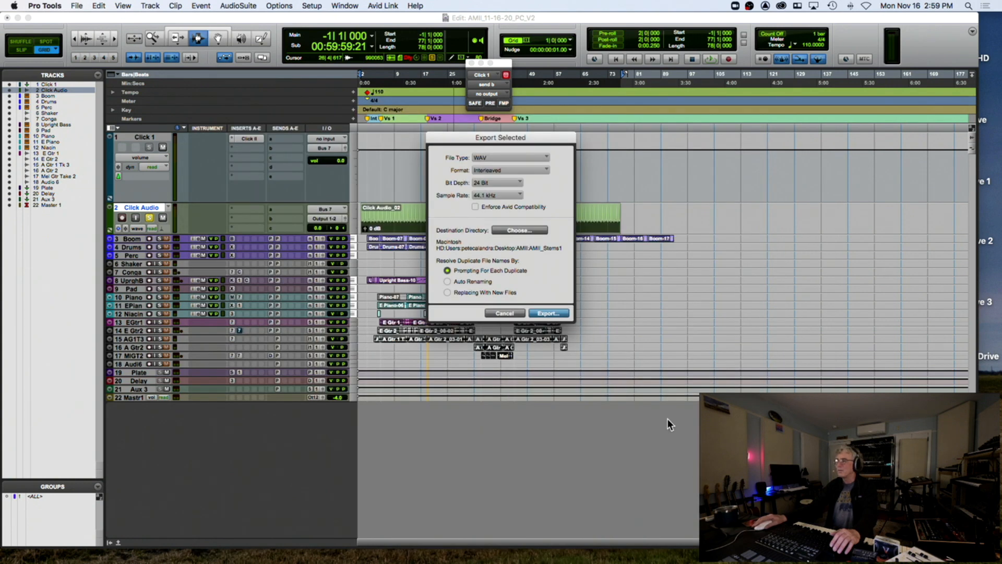
click(544, 310)
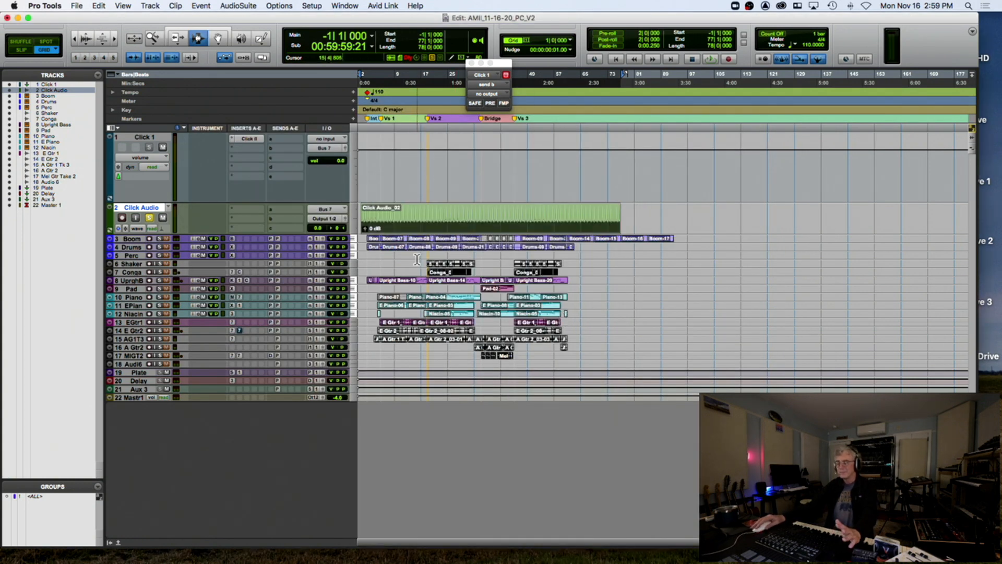
key(t)
key(t)
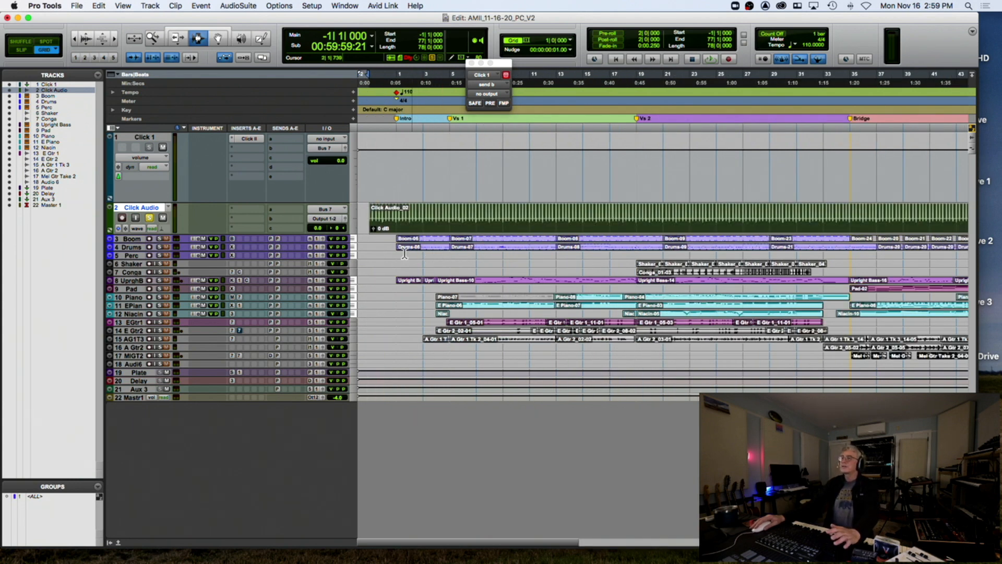
double_click(784, 58)
click(449, 182)
click(547, 299)
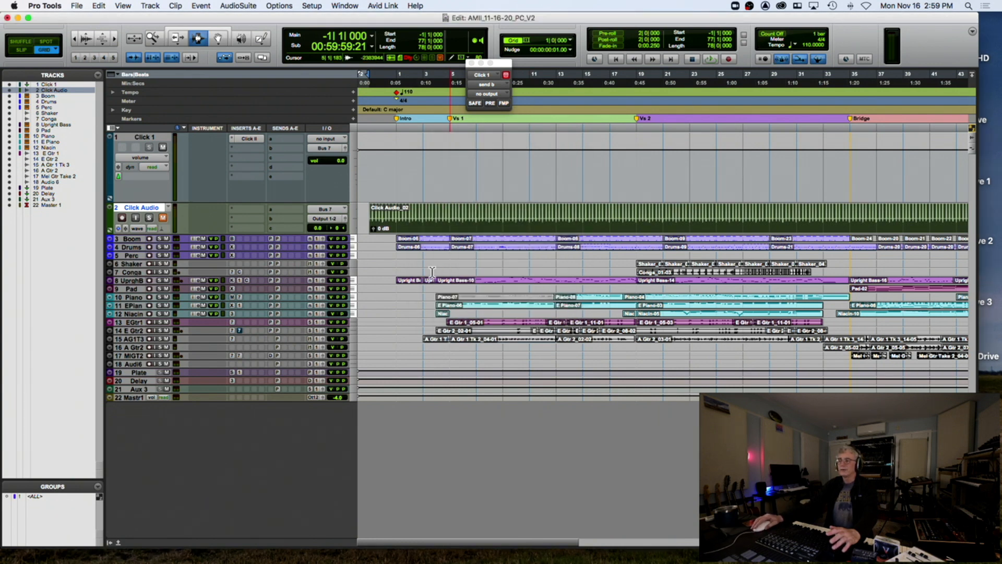
key(super+bracketleft)
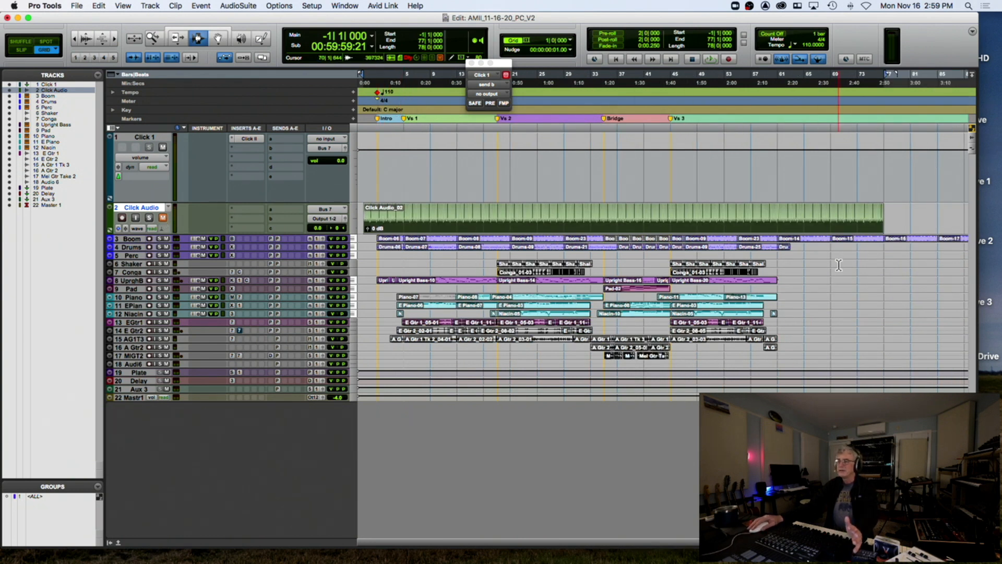
key(super+alt+b)
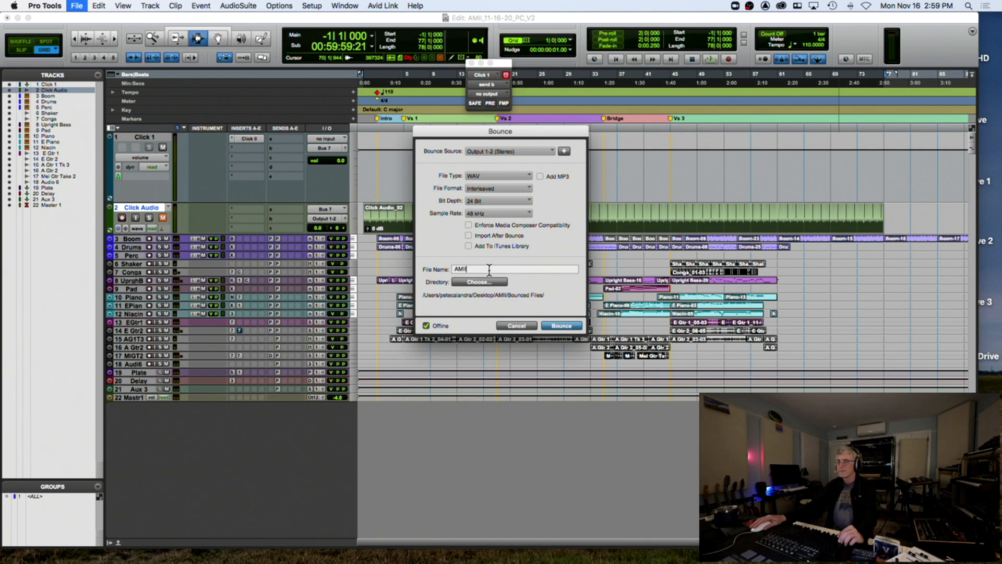
text(_Stems)
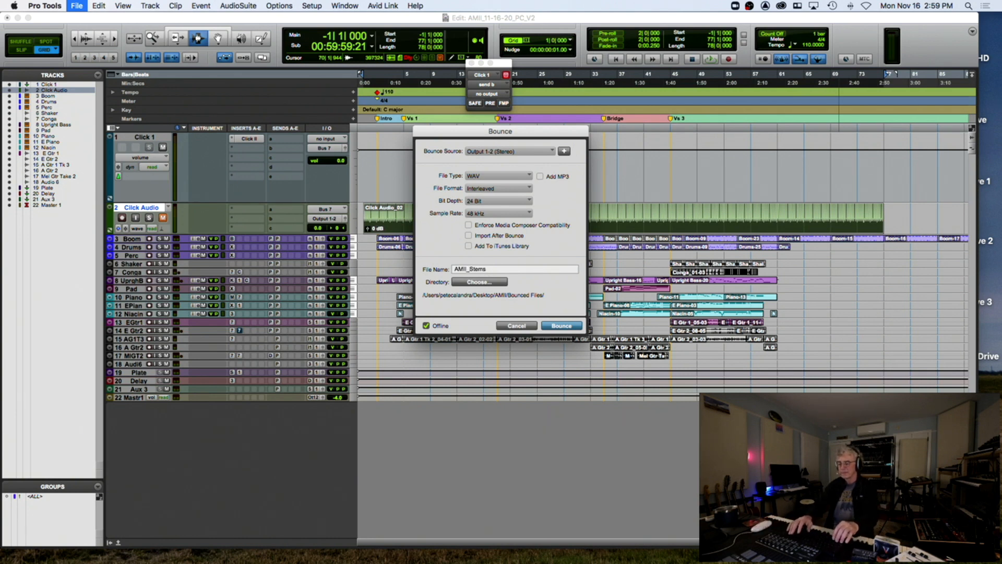
text(All)
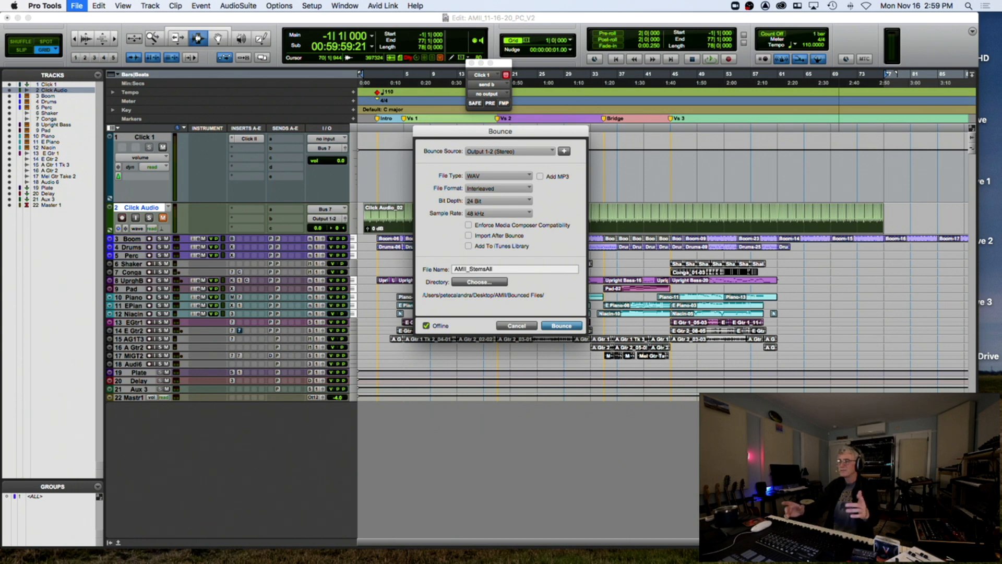
text(_11-)
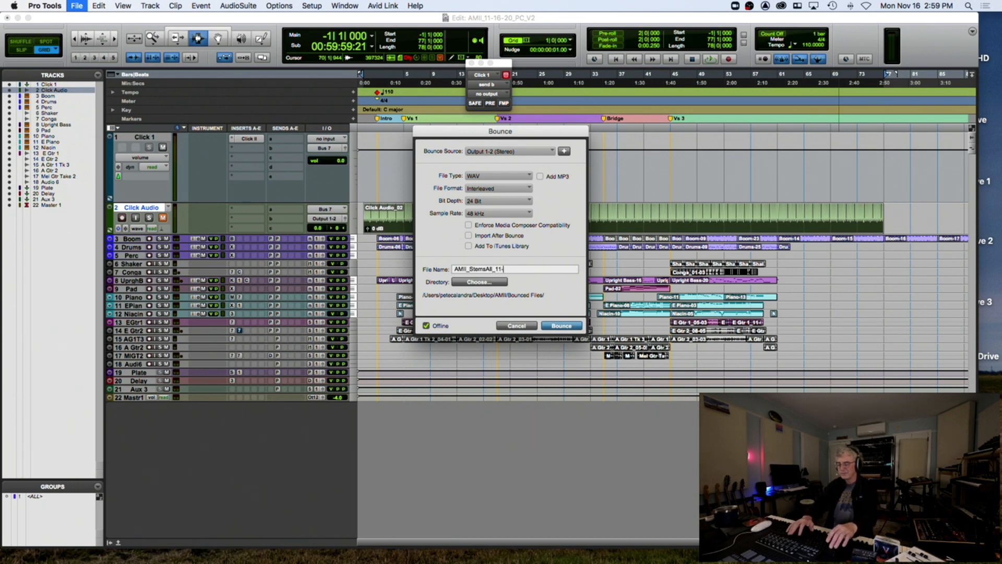
text(16-20_PC)
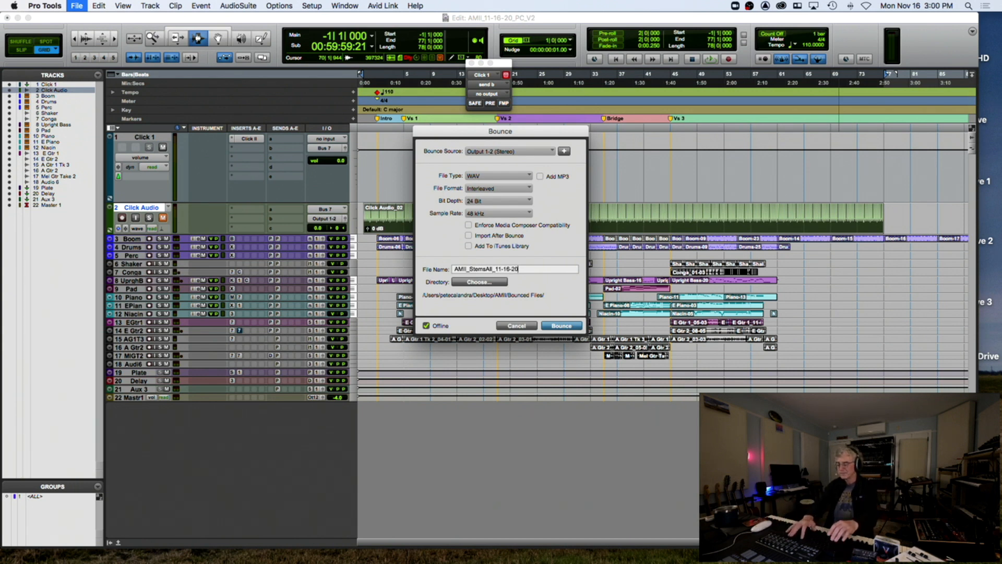
click(492, 282)
click(503, 62)
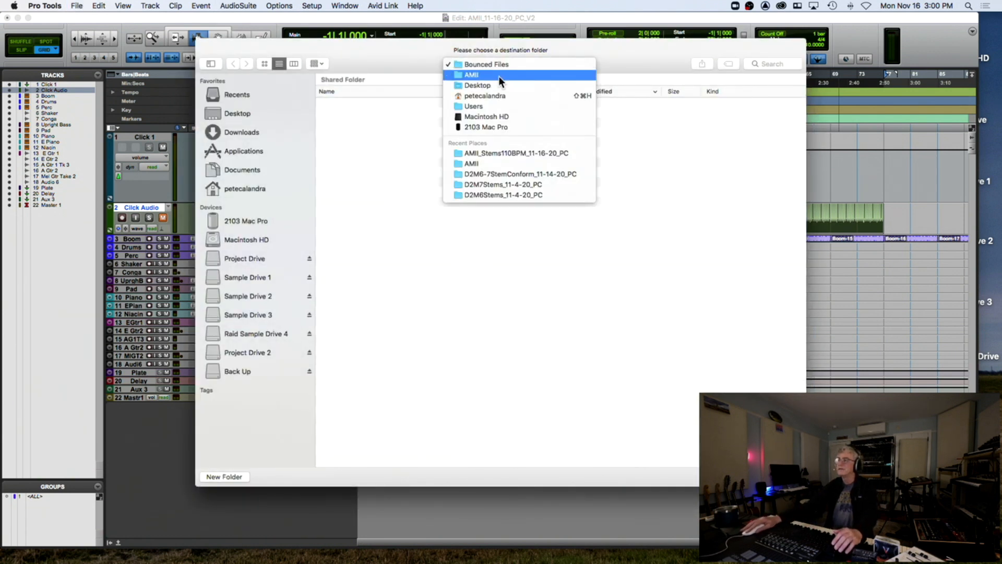
click(497, 76)
double_click(372, 102)
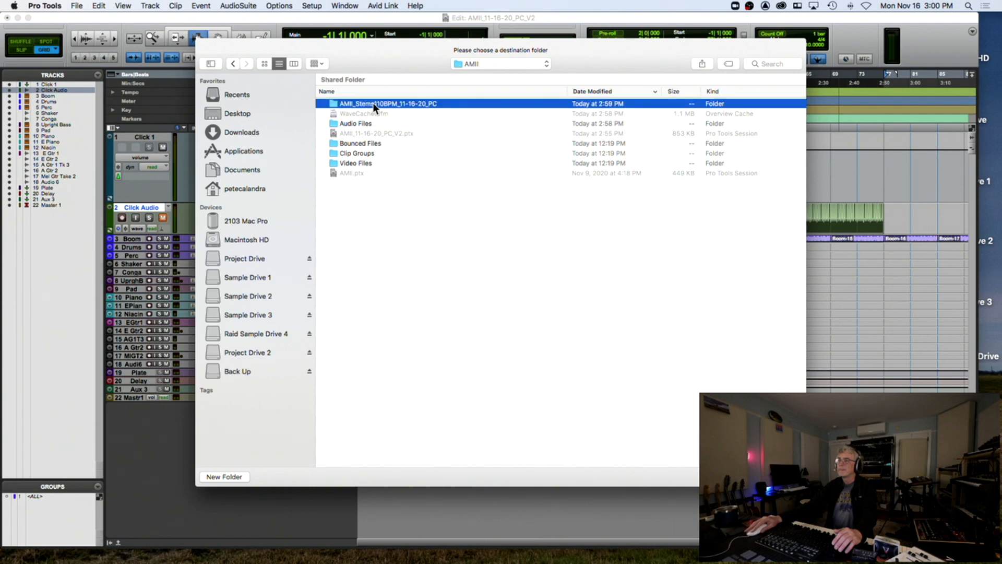
click(781, 477)
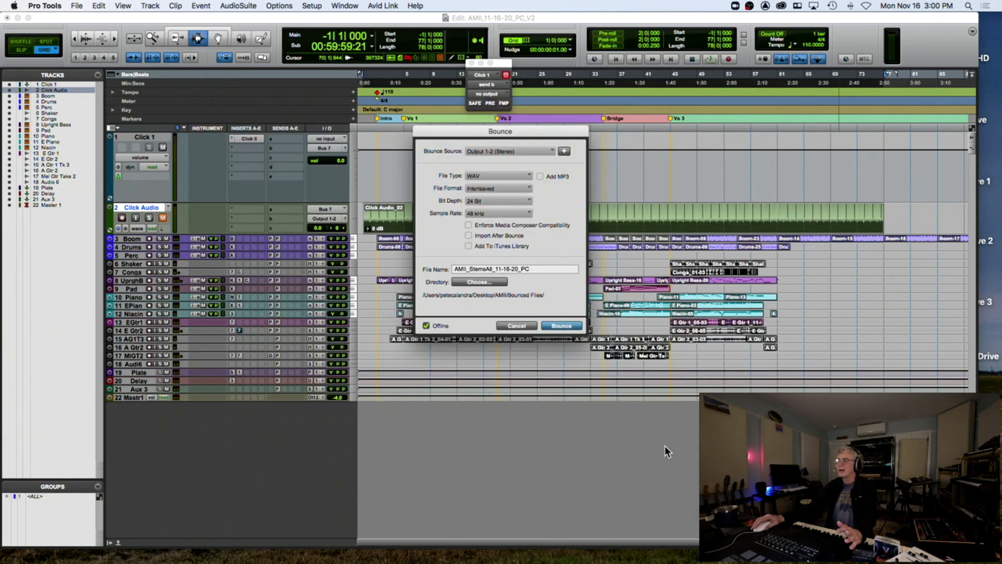
click(525, 327)
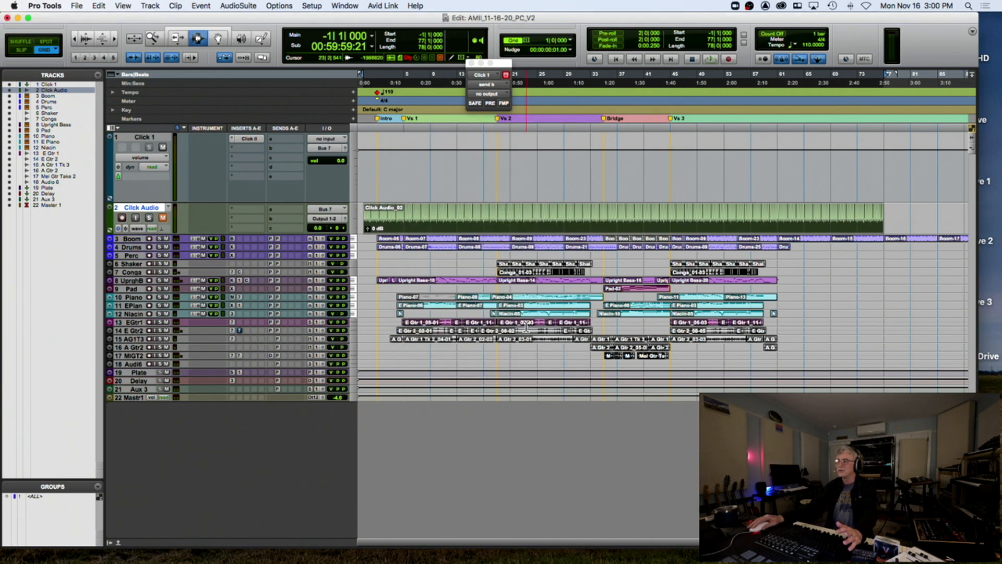
Mute the MIGT2 track and name the mix bounce AMIIStemsAll_11-16-20_PC
click(166, 356)
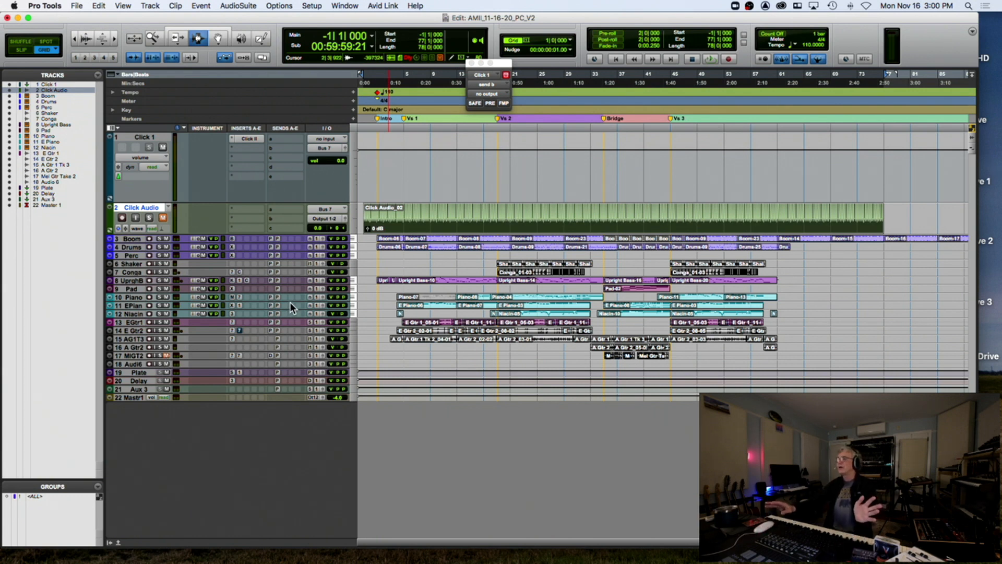
key(super+alt+b)
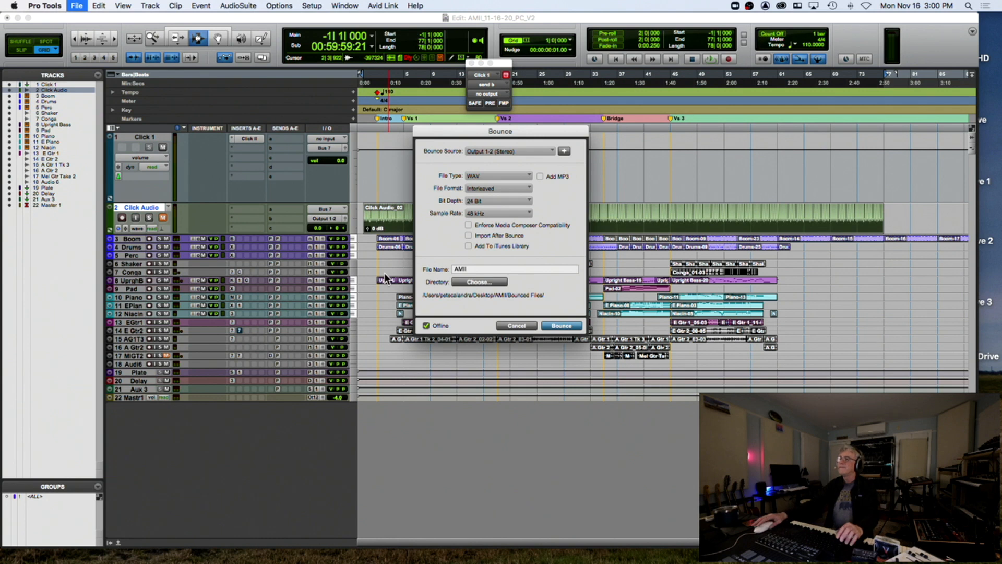
text(AMIIS)
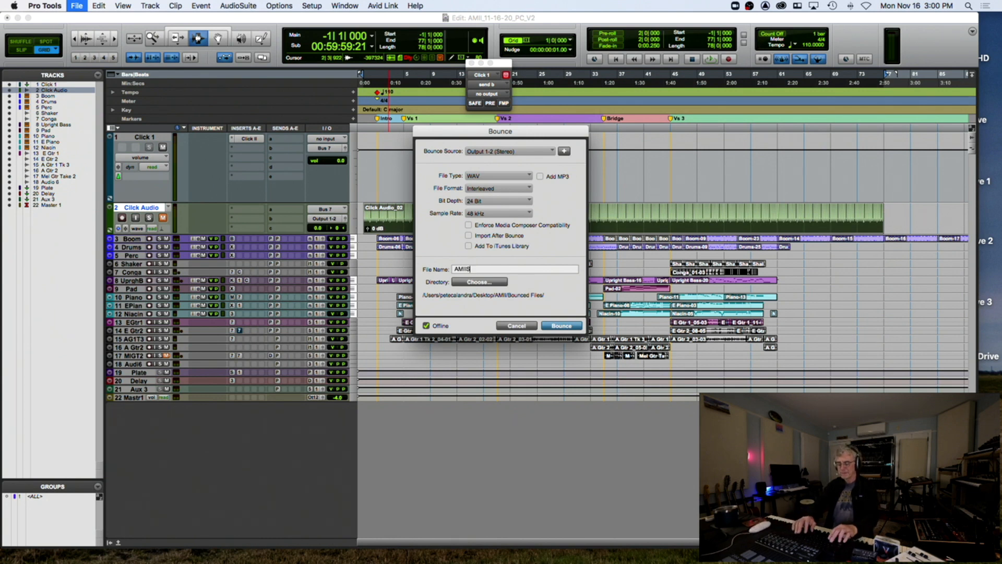
text(temsAll)
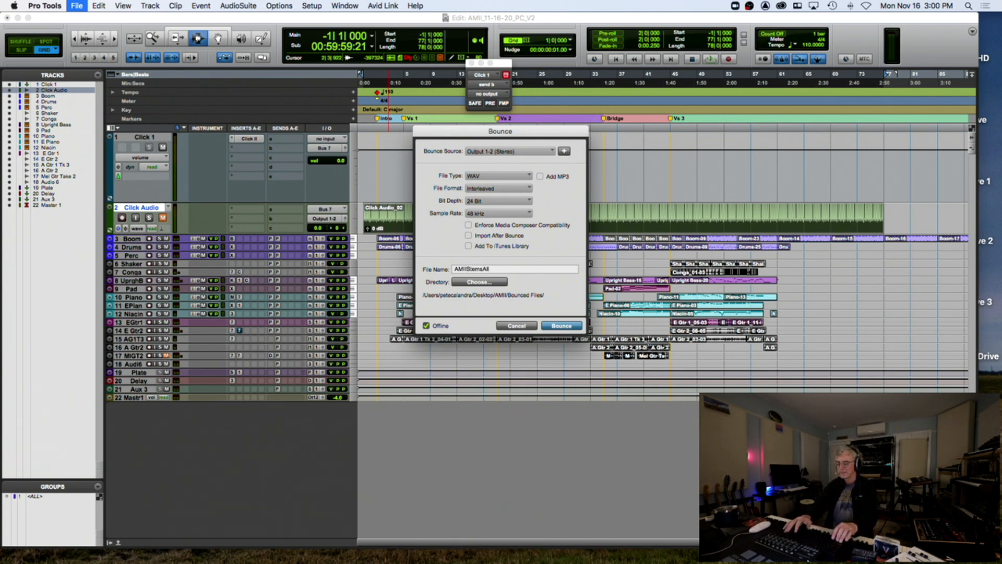
text(_11-16-20-)
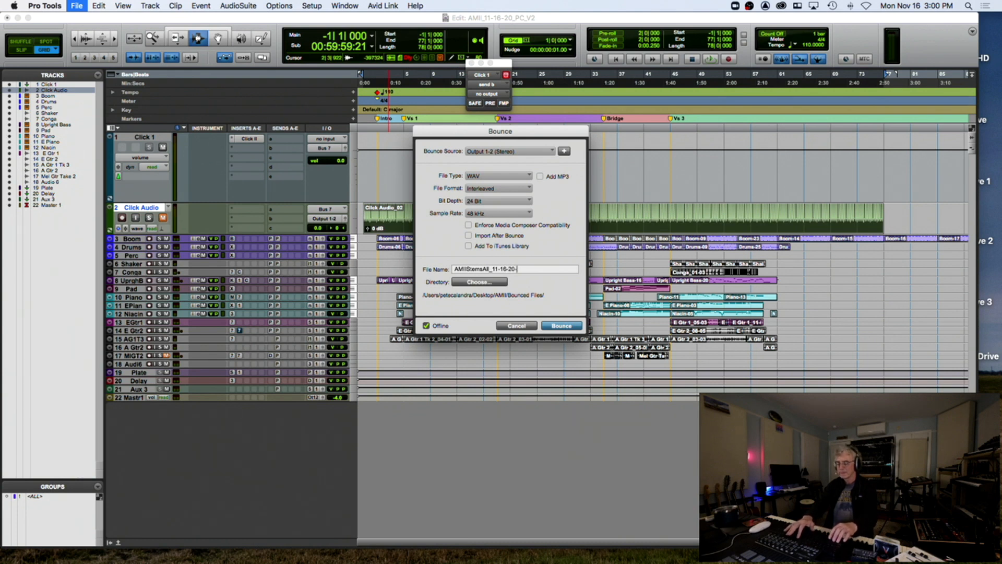
key(BackSpace)
text(_P)
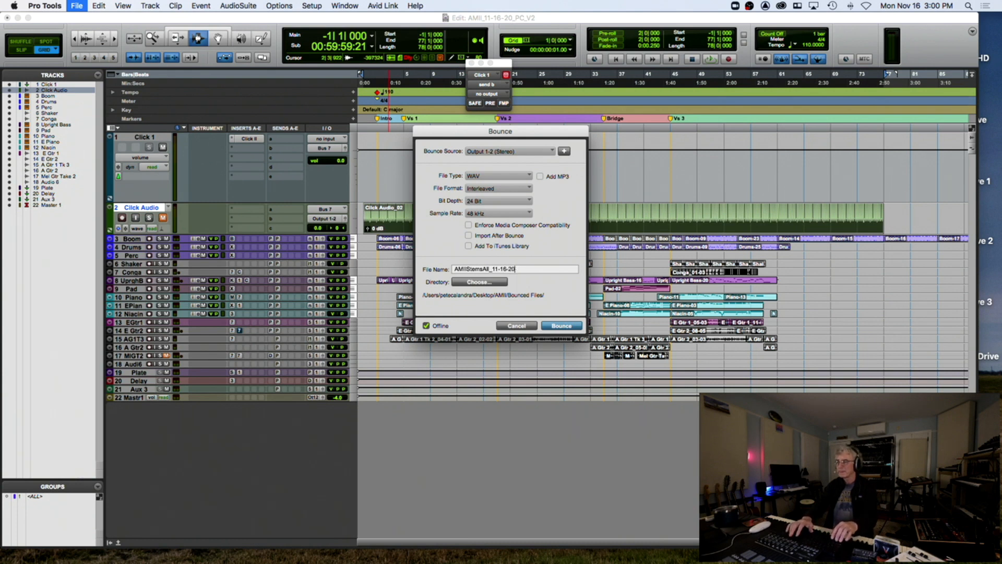
text(C)
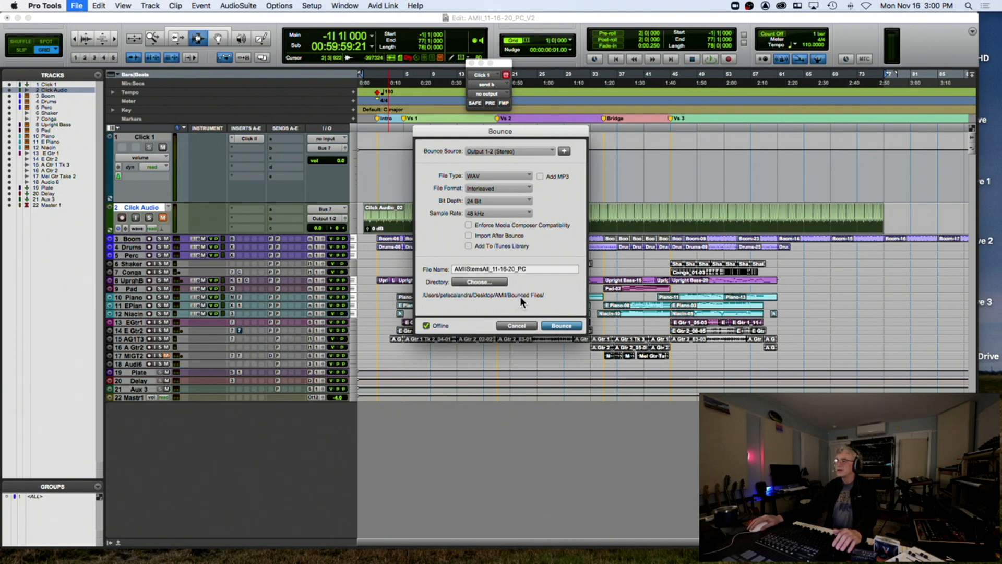
Bounce the full mix into the AMII_Stems110BPM_11-16-20_PC folder, then solo the Boom track
click(483, 282)
click(496, 63)
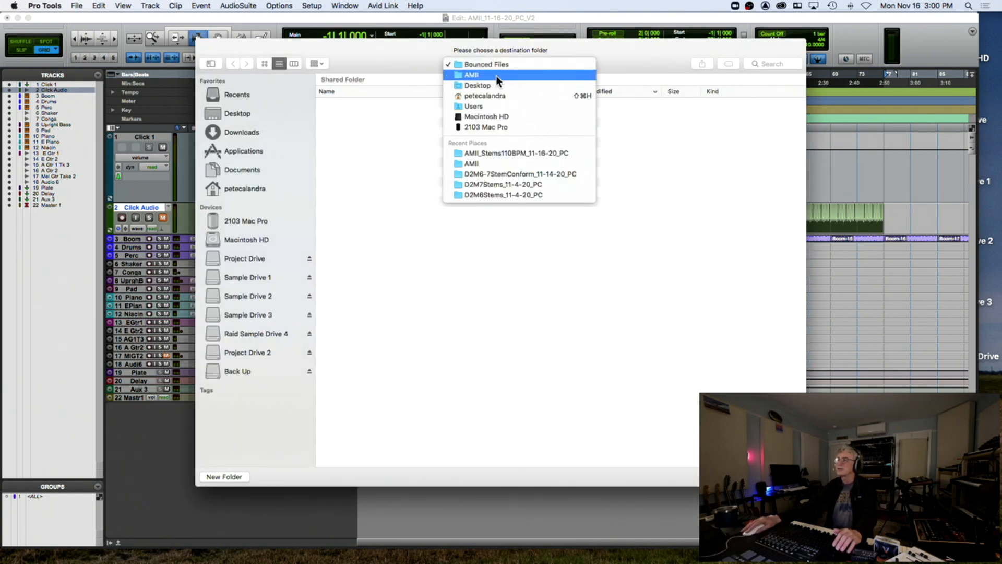
click(471, 67)
double_click(374, 101)
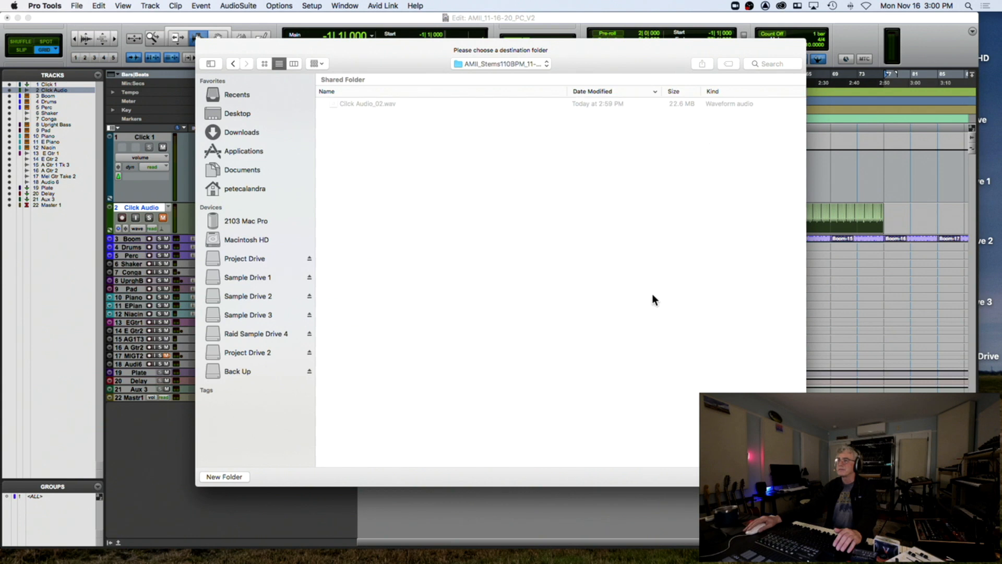
click(784, 476)
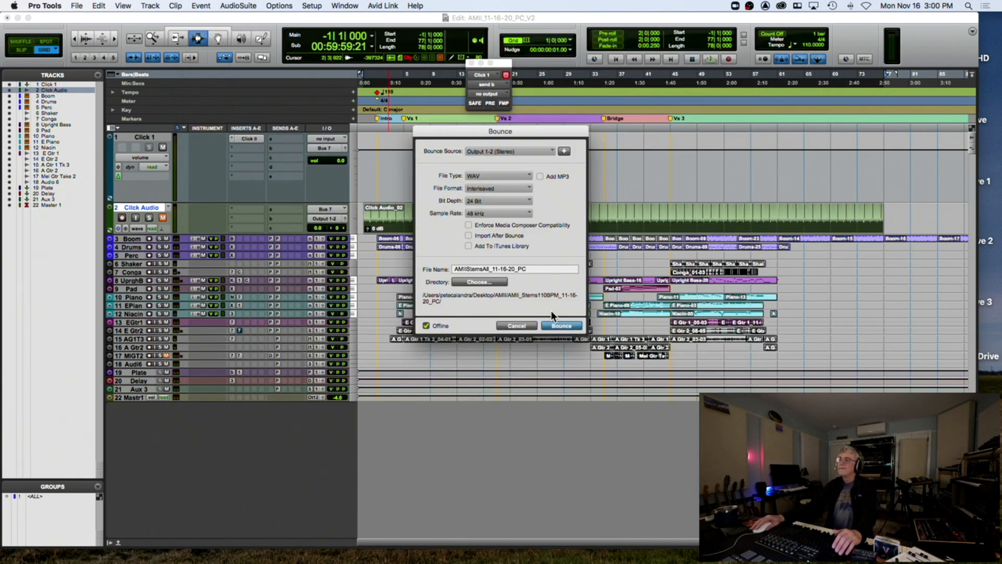
click(559, 325)
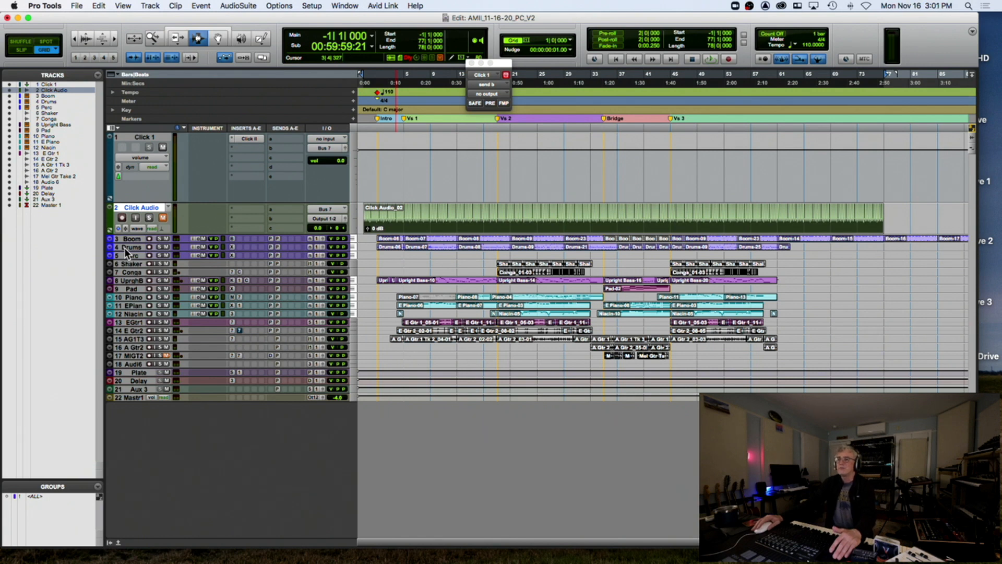
click(160, 238)
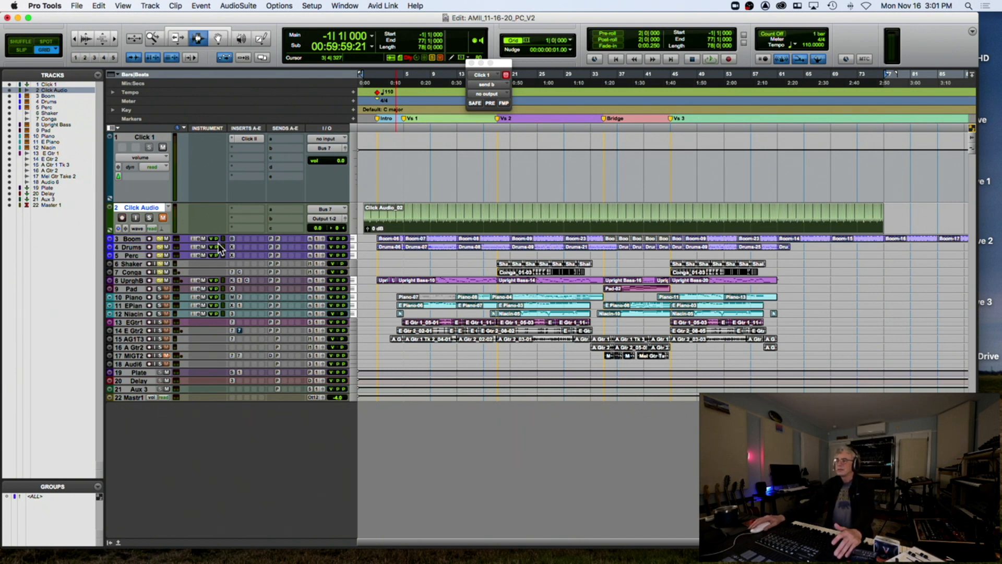
Rename the bounce to AMIIRhytStems_11-16-20_PC and bounce it as a 24-bit, 48 kHz WAV
key(super+alt+b)
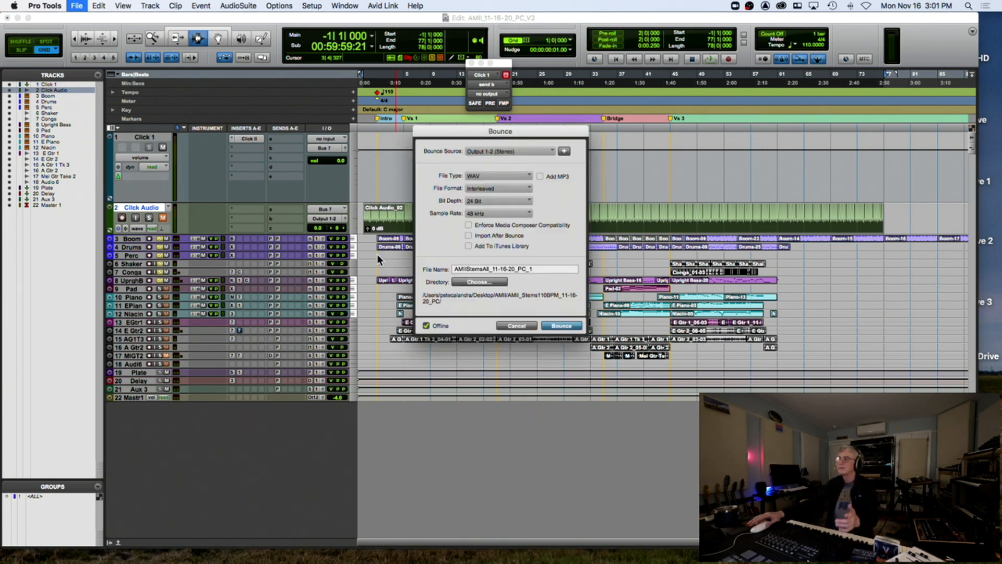
drag(468, 267, 489, 269)
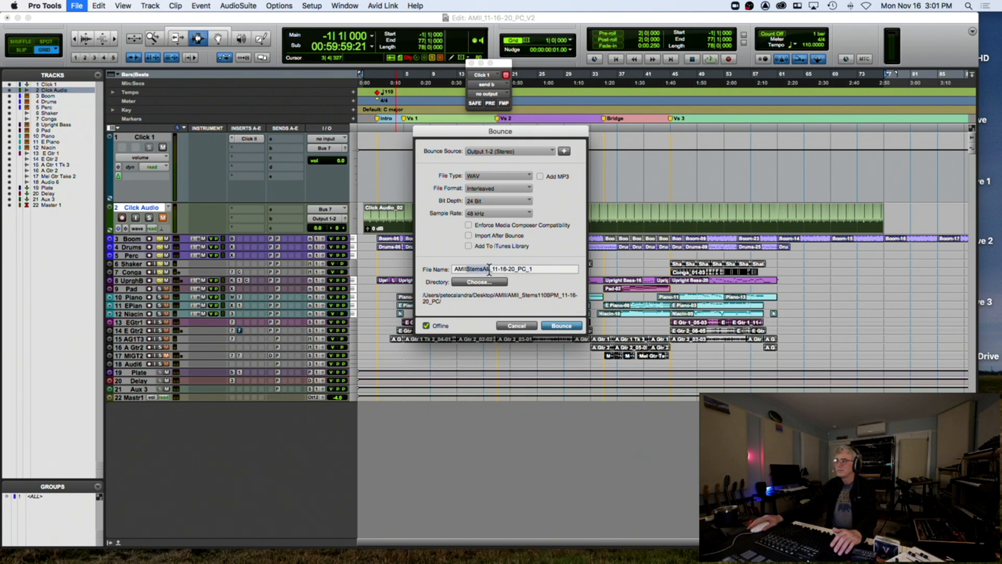
text(RhytStems)
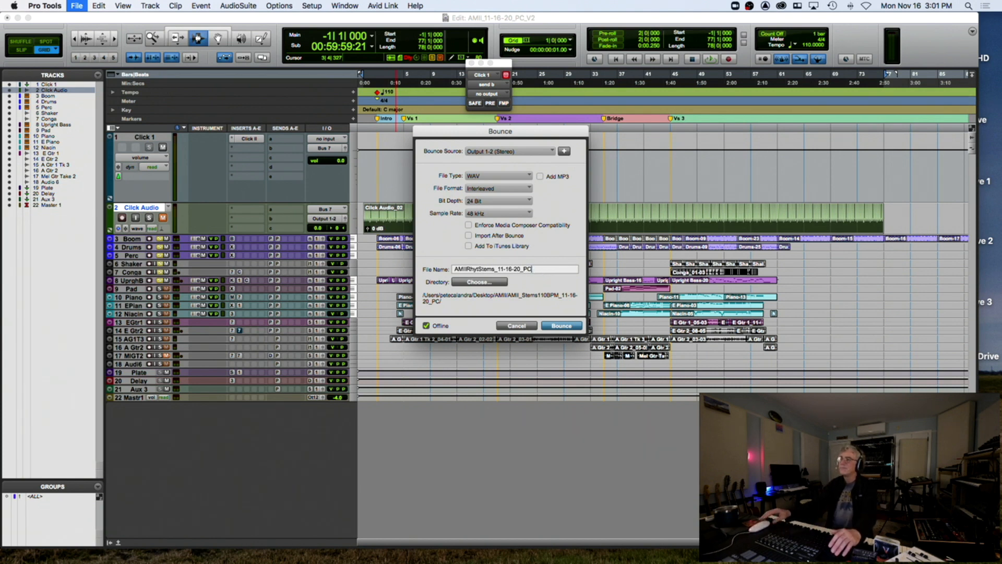
key(Return)
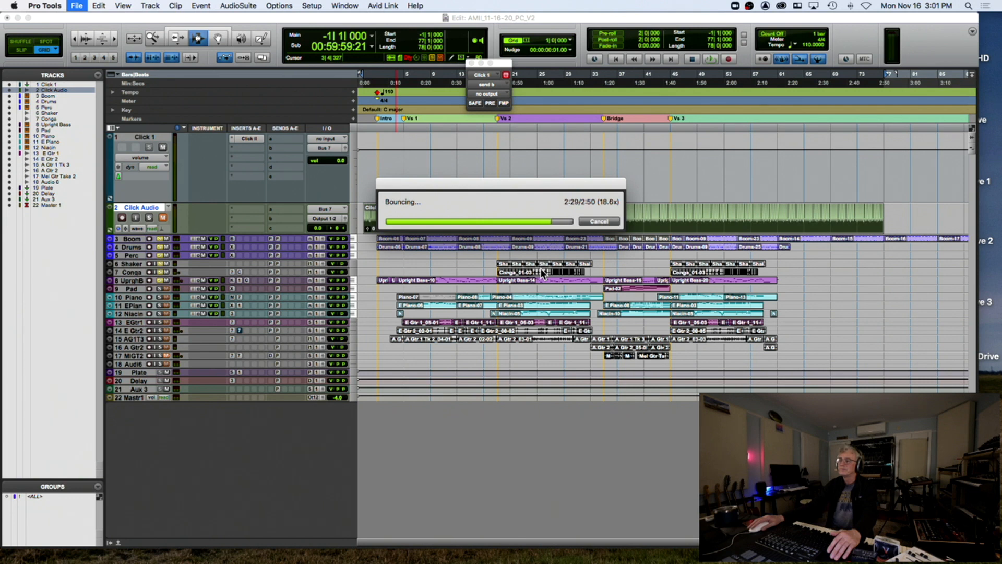
Solo Pad and keys instead of the rhythm tracks and bounce AMIIKeysStems_11-16-20_PC as 24-bit, 48 kHz WAV
alt+click(159, 279)
click(159, 289)
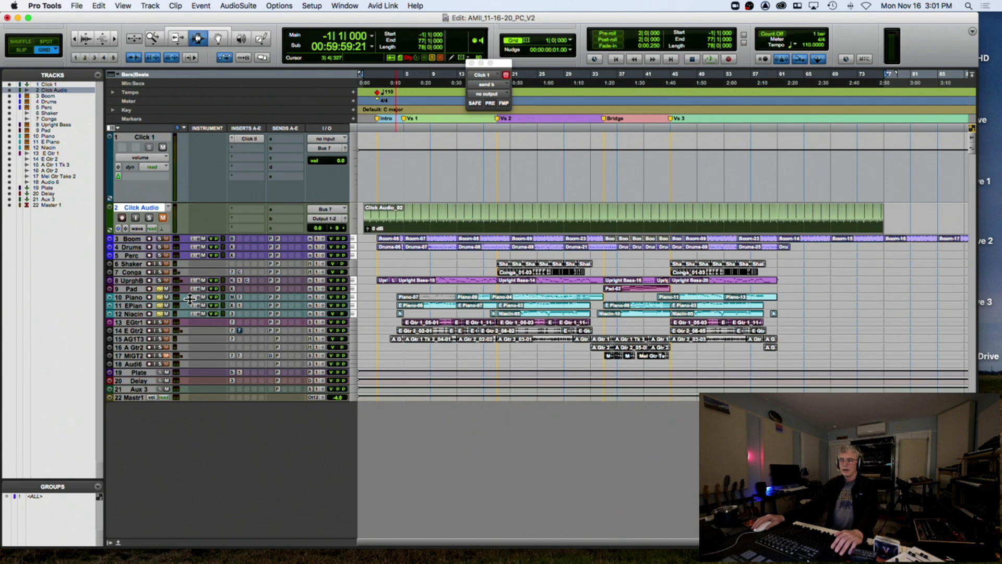
key(super+alt+b)
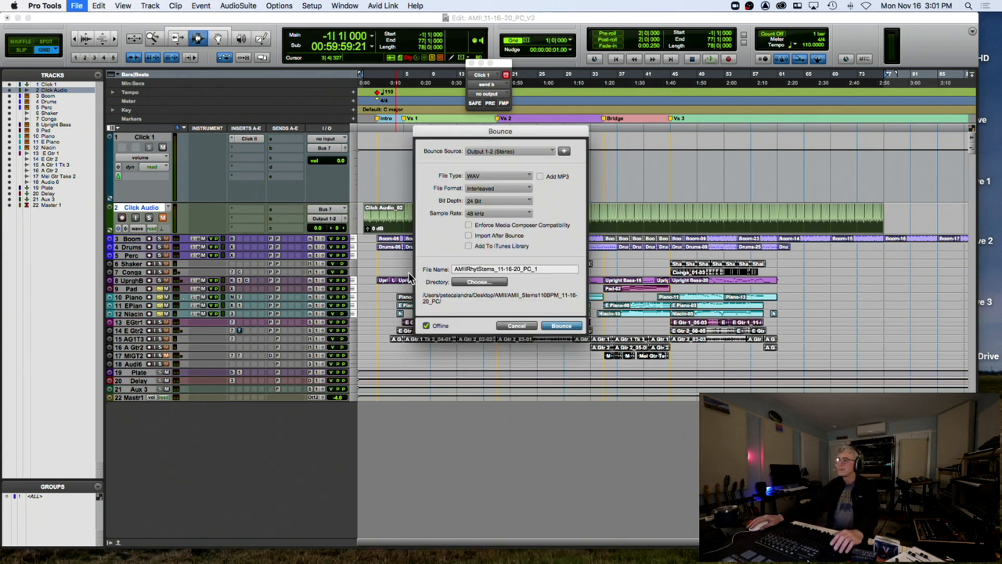
click(477, 269)
key(BackSpace)
key(BackSpace)
key(BackSpace)
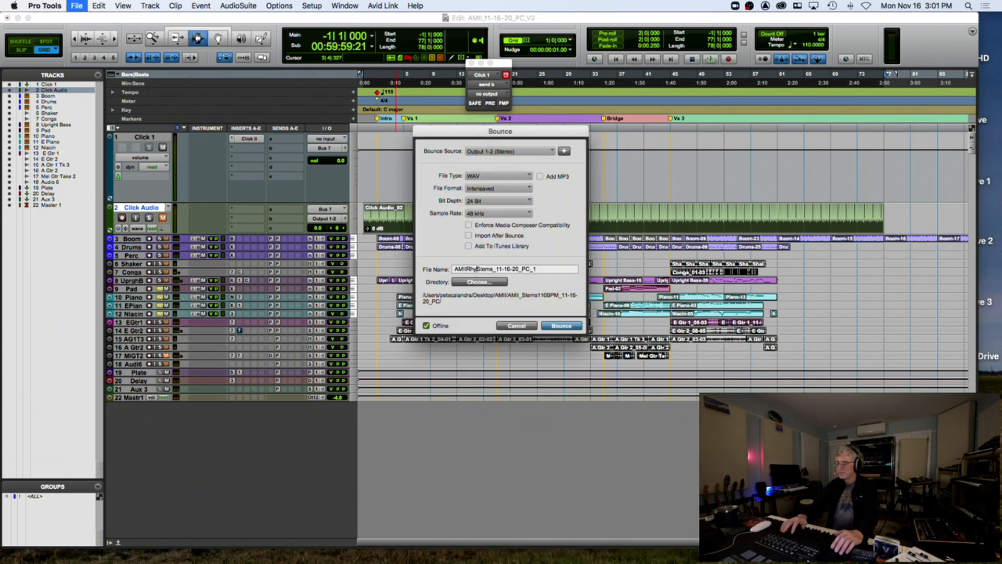
text(Keys)
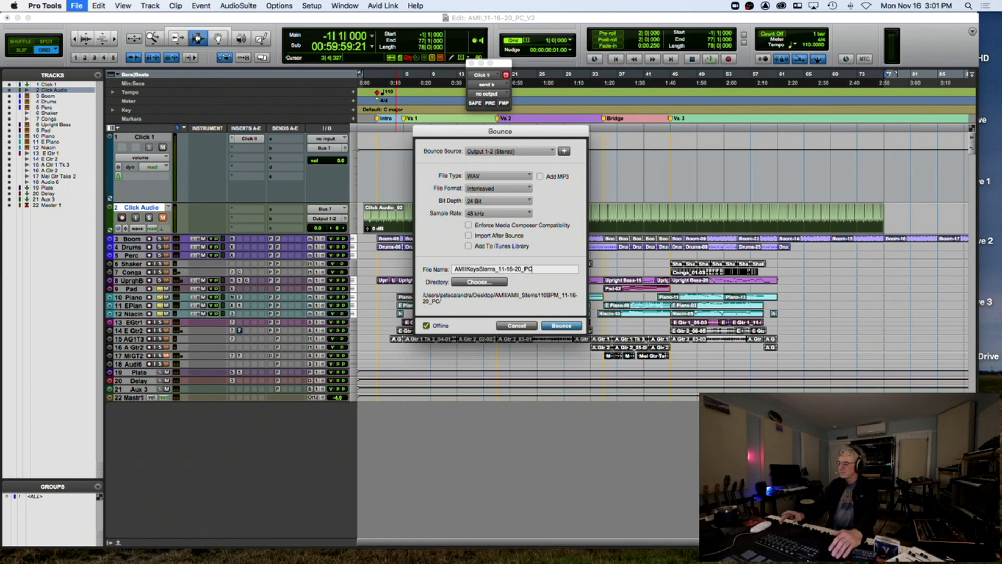
key(Return)
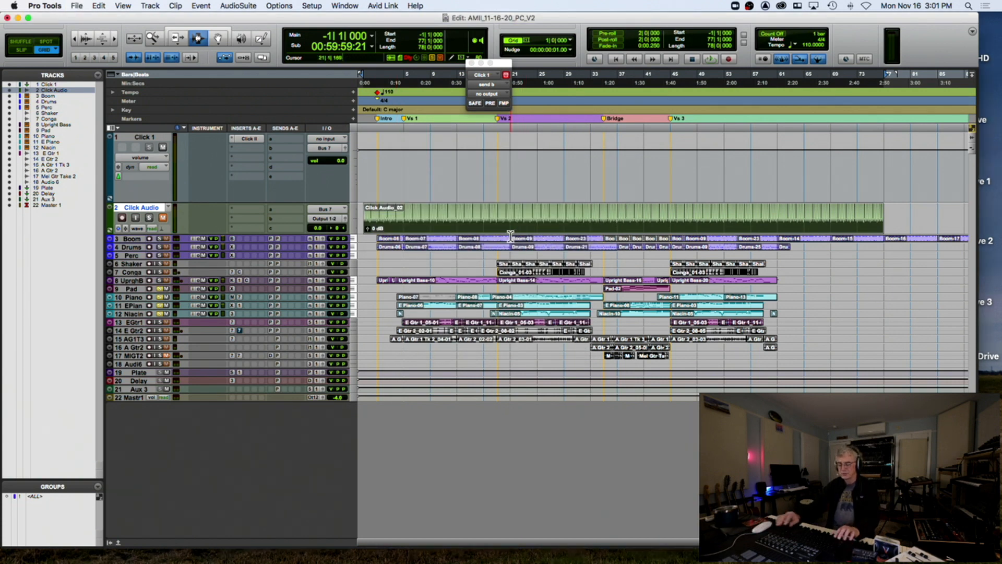
key(alt+super+b)
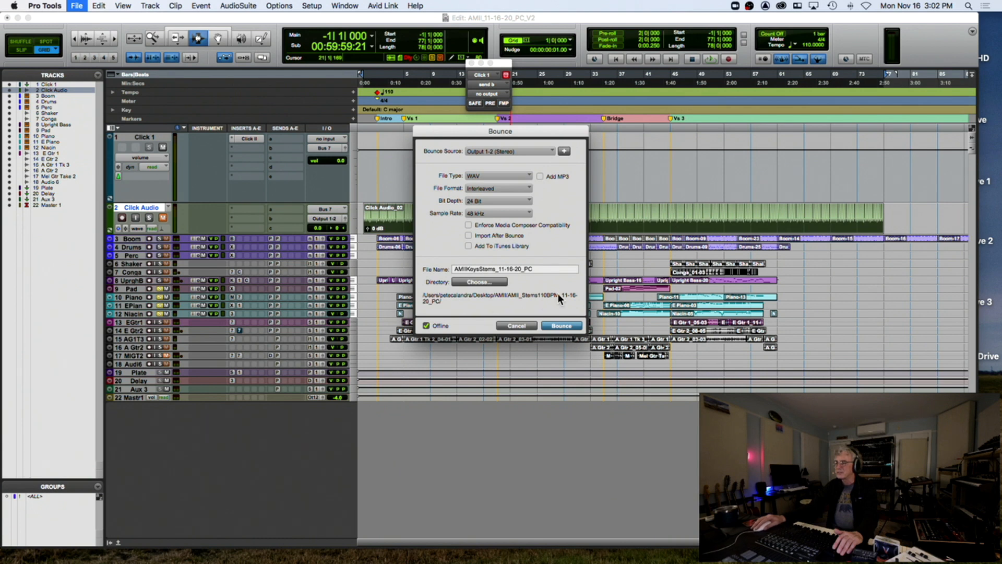
click(569, 323)
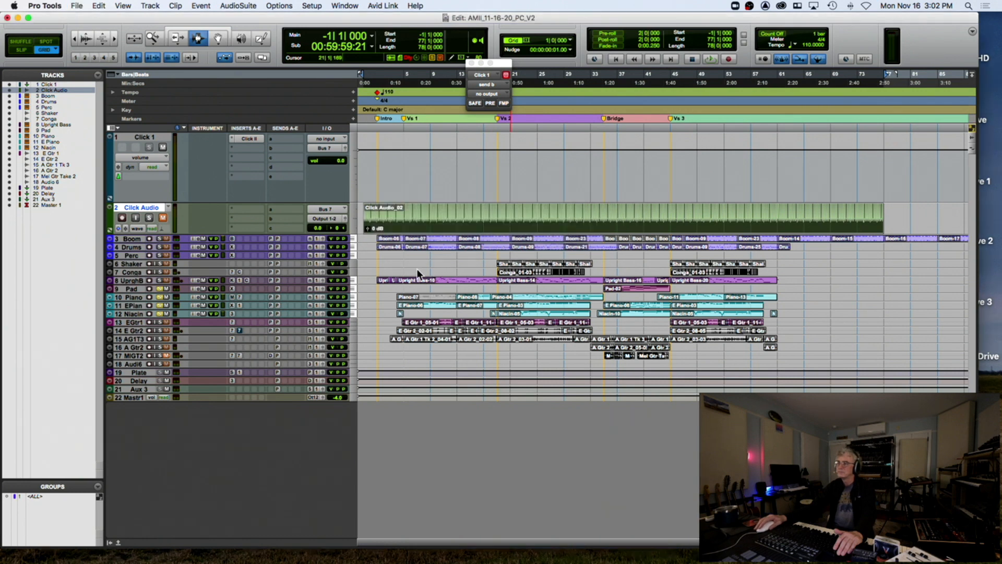
Solo the AG1T3 acoustic guitar track and check the session's start and whole song
click(160, 338)
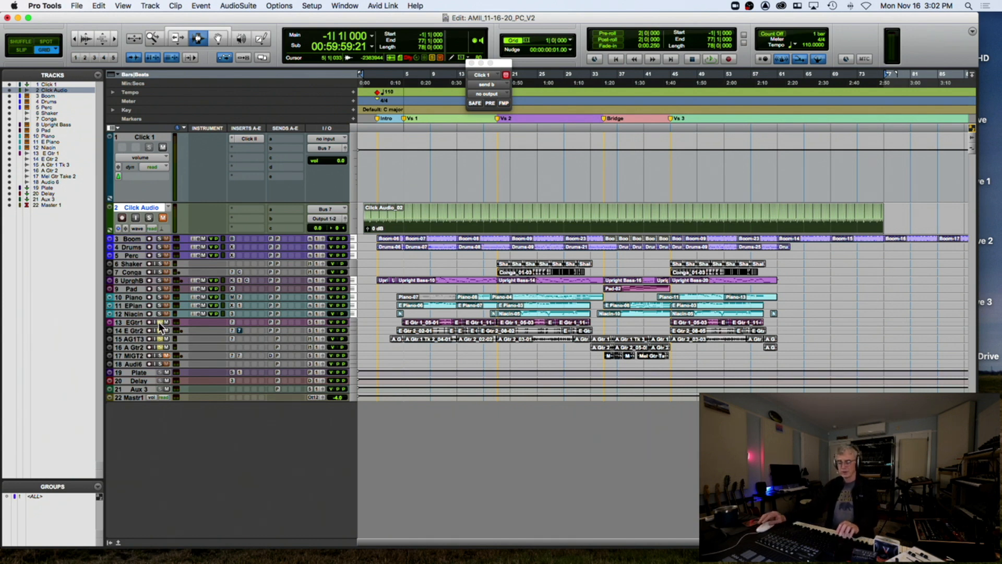
scroll(159, 323, right, 6)
scroll(452, 195, left, 6)
scroll(451, 195, left, 1)
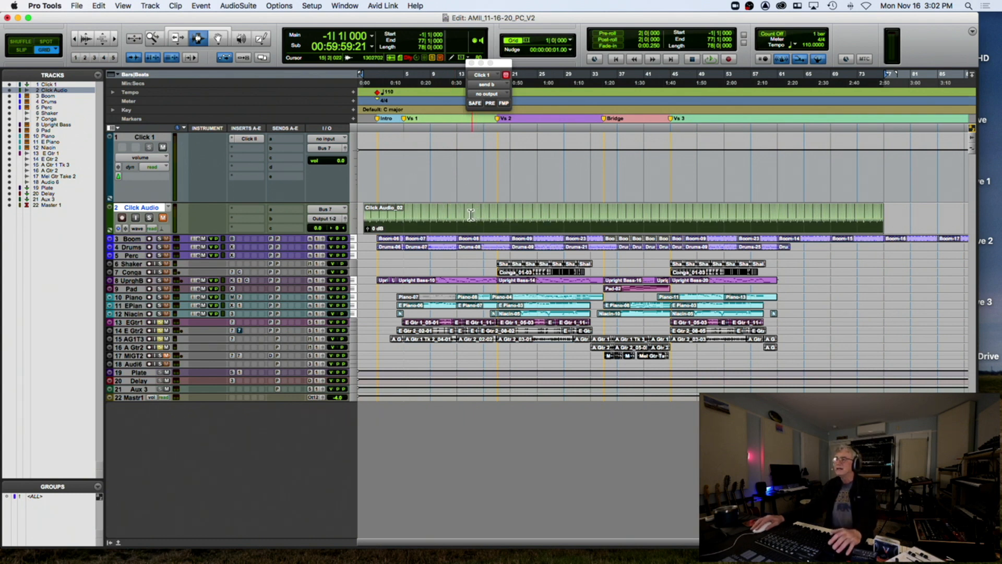
key(t)
key(t)
key(t)
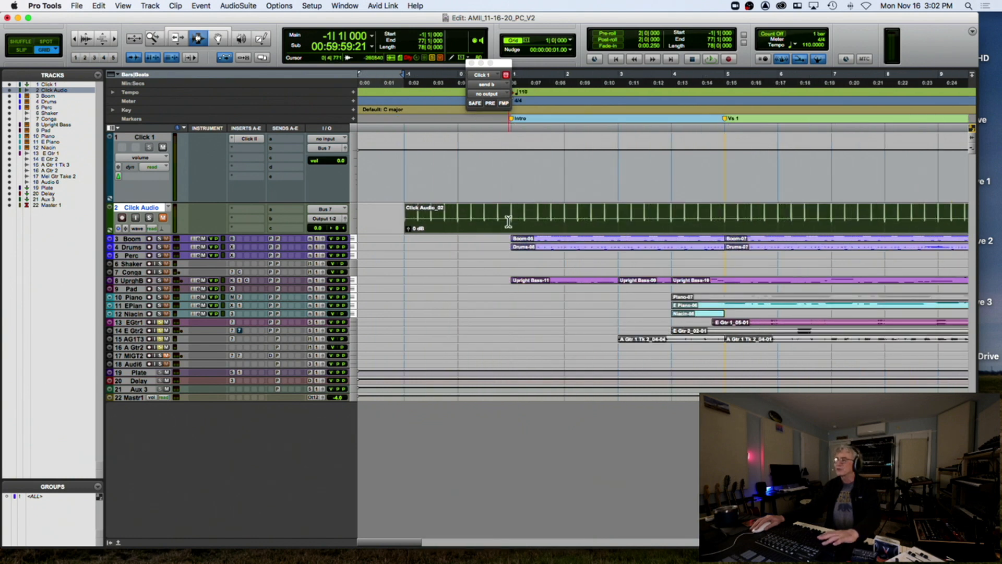
key(r)
key(r)
key(r)
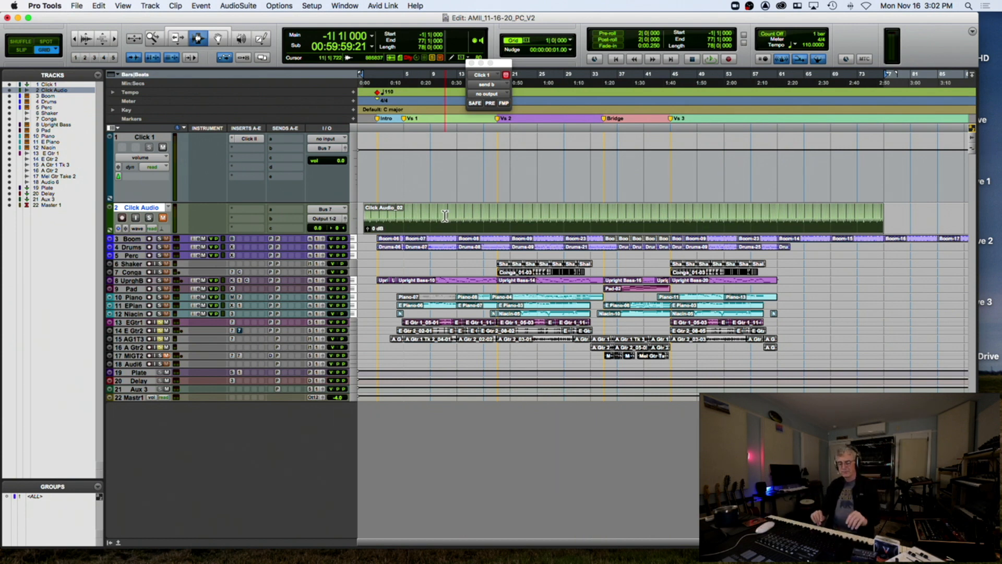
Bounce the guitar stem with the file name changed from Keys to AMIIGtrsStems_11-16-20_PC
key(super+alt+b)
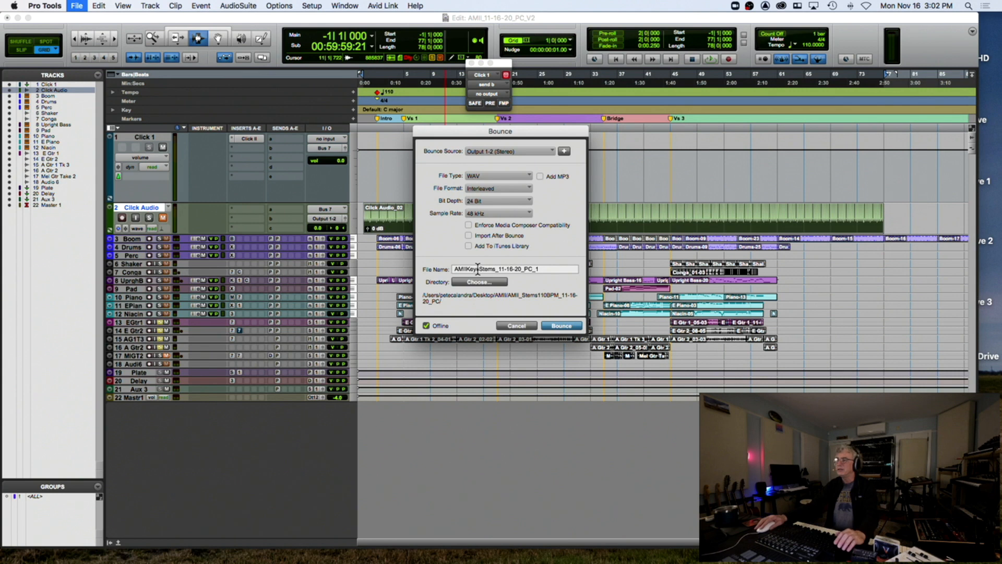
drag(478, 268, 465, 268)
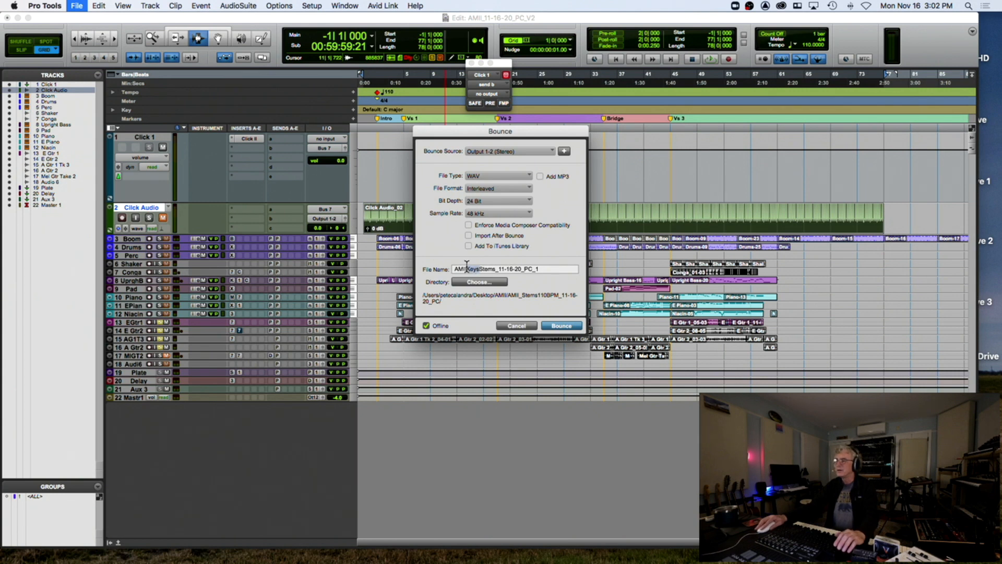
text(GTRS)
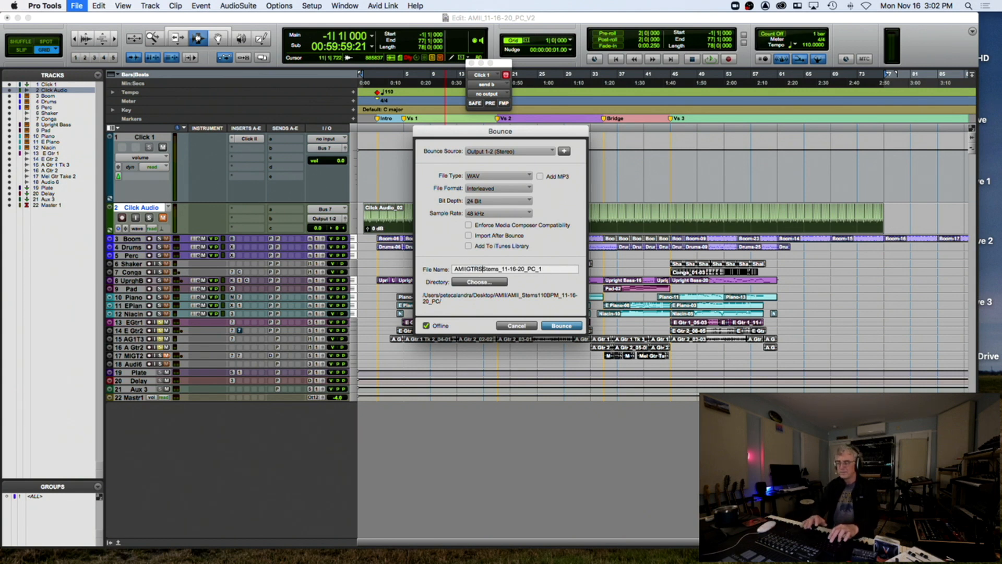
key(BackSpace)
key(BackSpace)
key(BackSpace)
key(BackSpace)
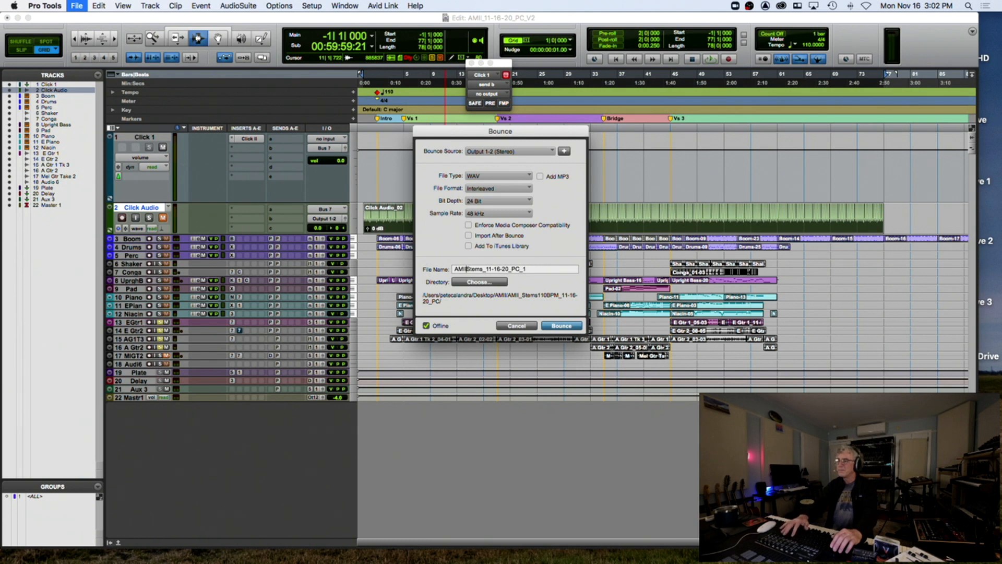
text(Gtrs)
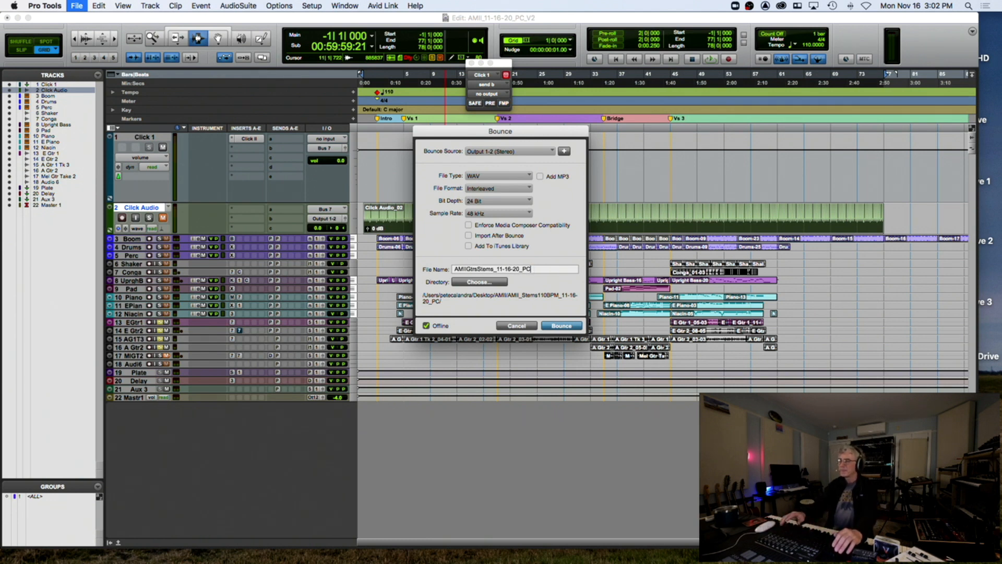
key(Return)
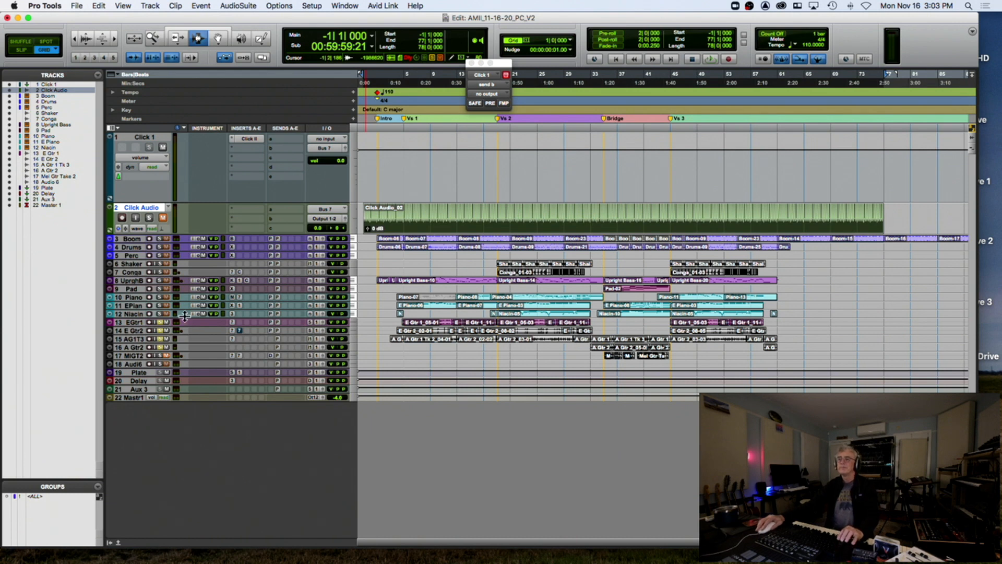
Unsolo the guitar tracks, shrink the track heights, and close the current session
alt+click(158, 320)
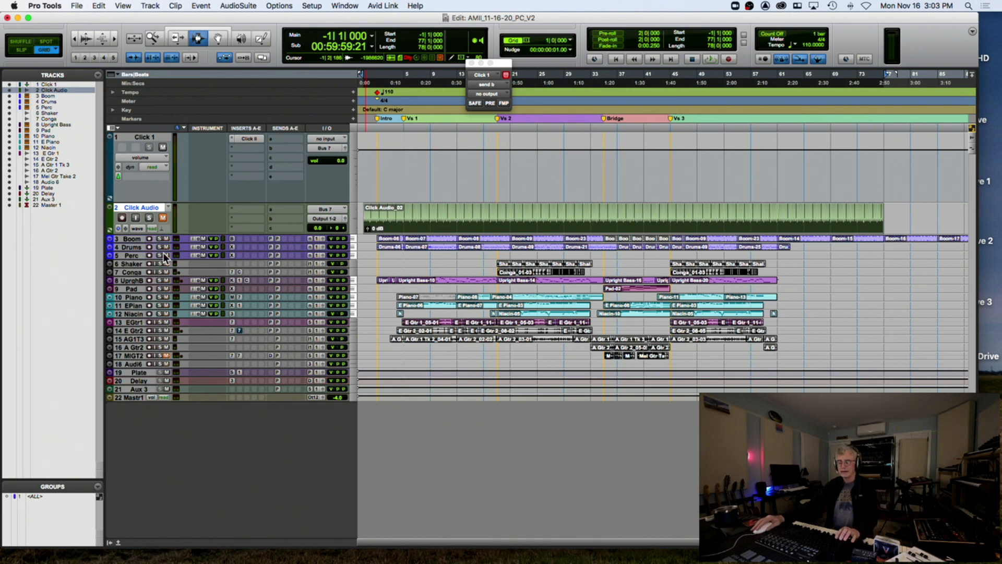
key(ctrl+Down)
key(ctrl+Down)
key(ctrl+Down)
key(ctrl+Down)
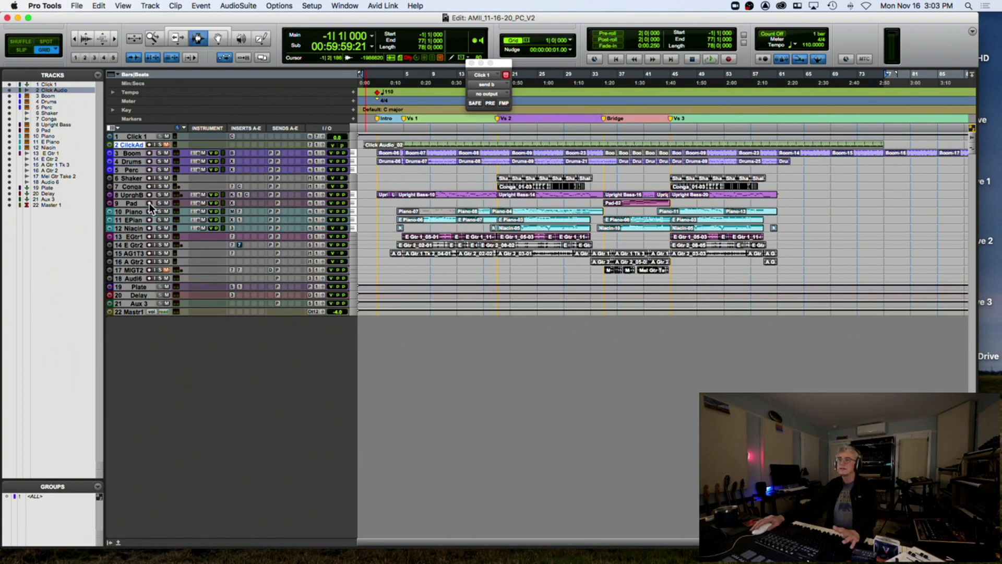
key(super+shift+w)
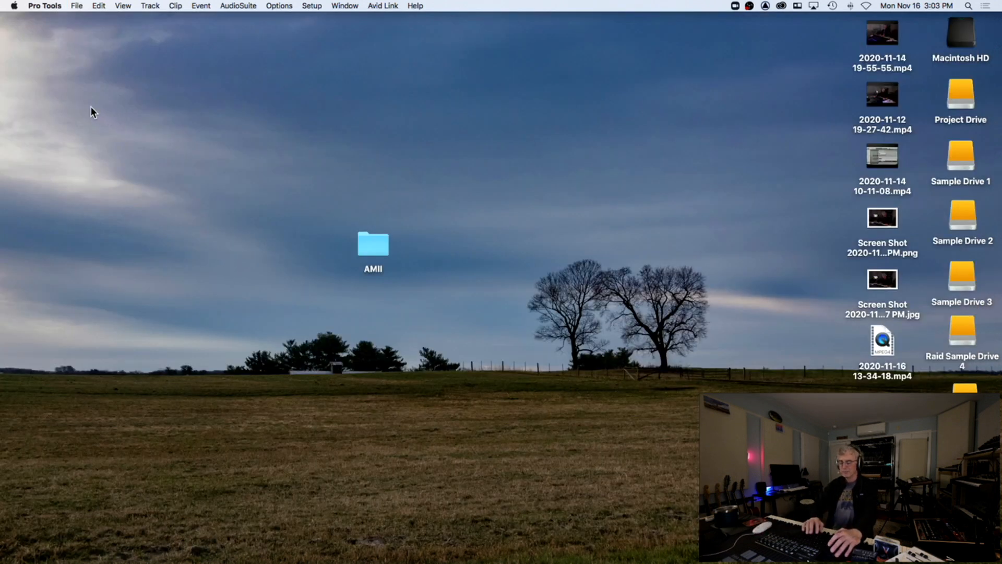
Create a new session named AMIIStems, saved on the Desktop
key(super+n)
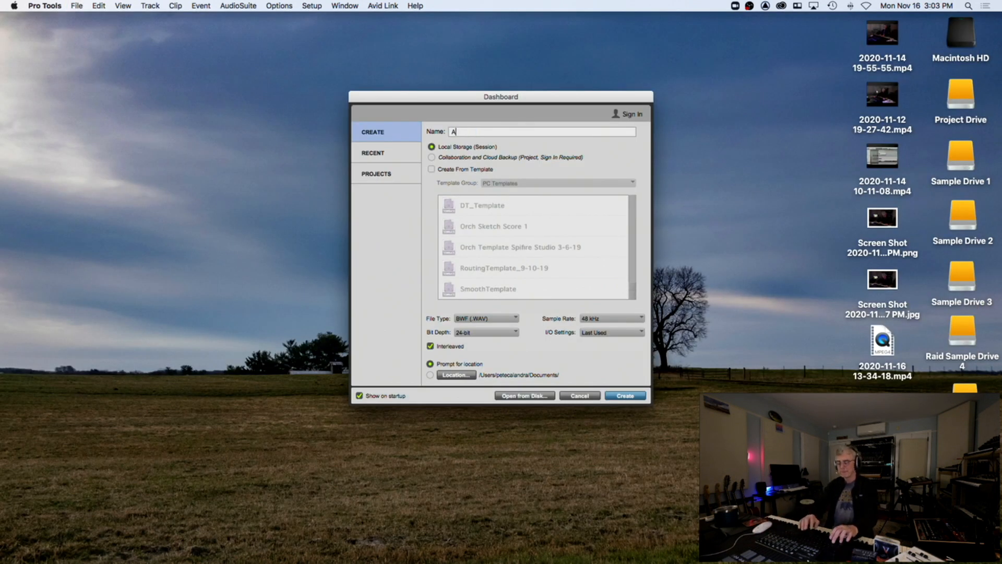
text(AMI)
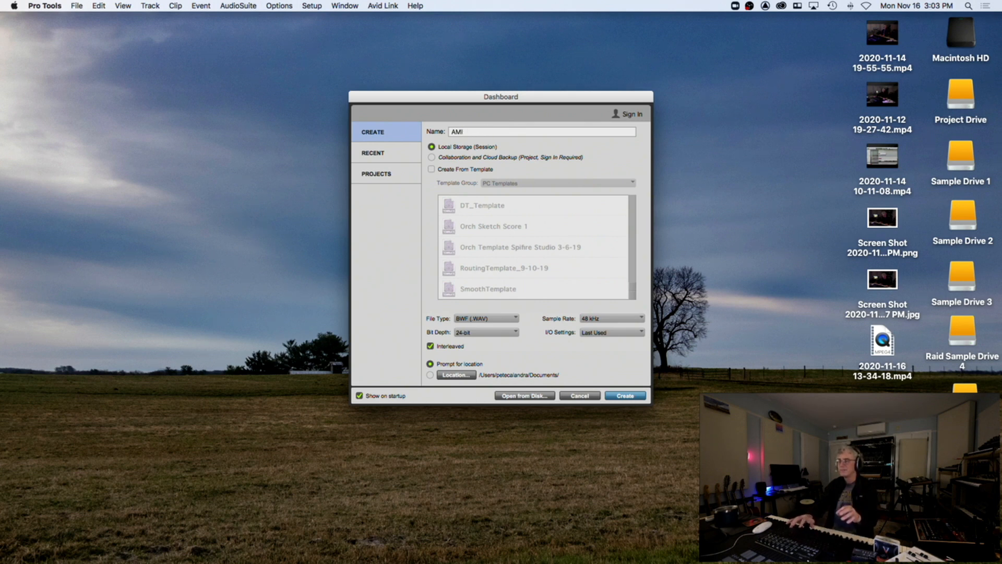
text(=IStStemn)
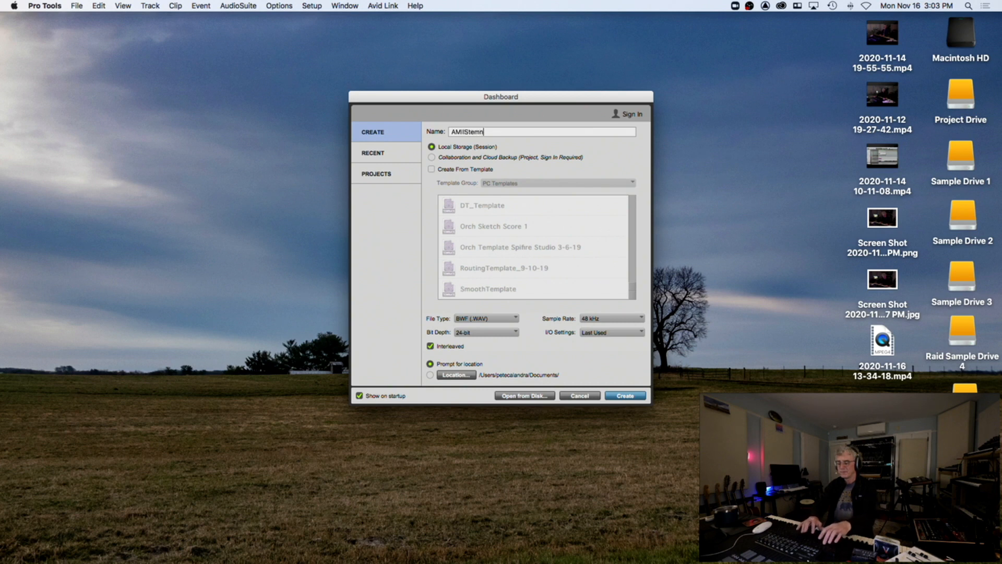
text(s)
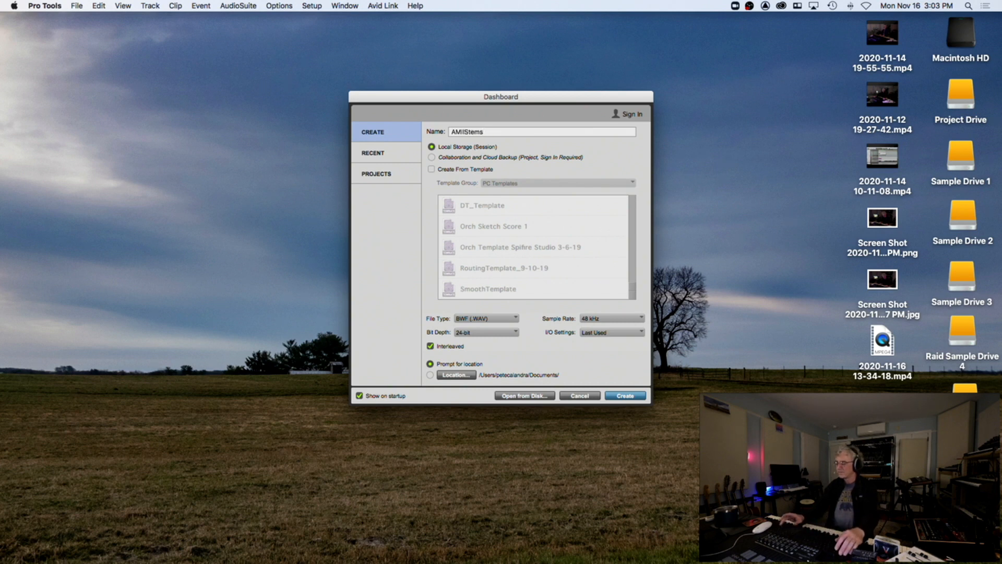
key(Return)
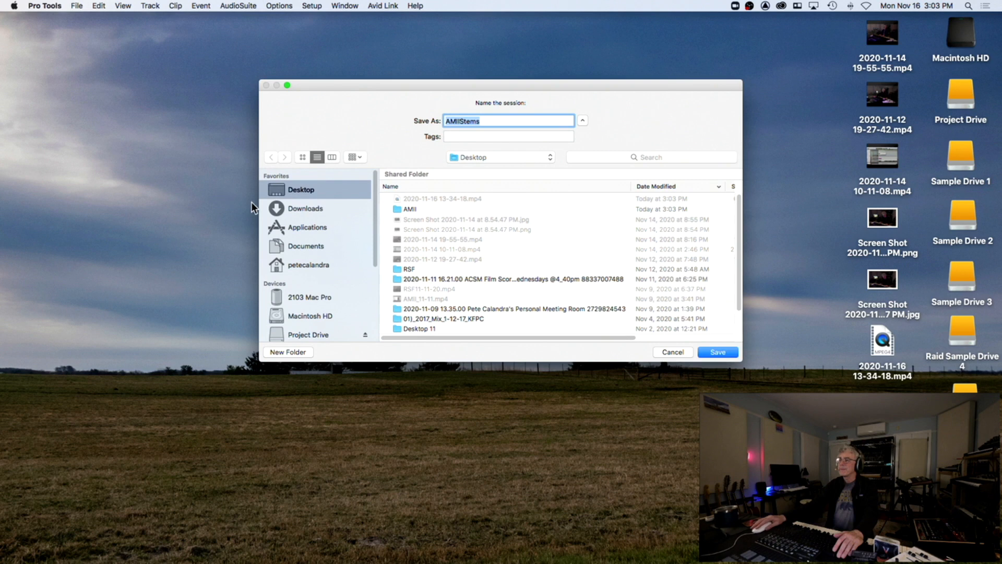
key(Return)
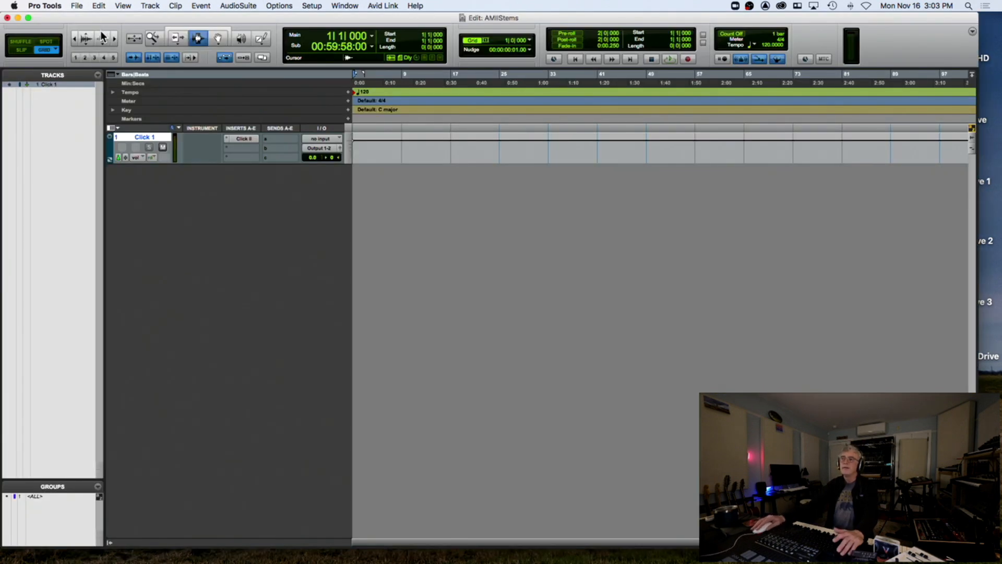
drag(81, 20, 97, 326)
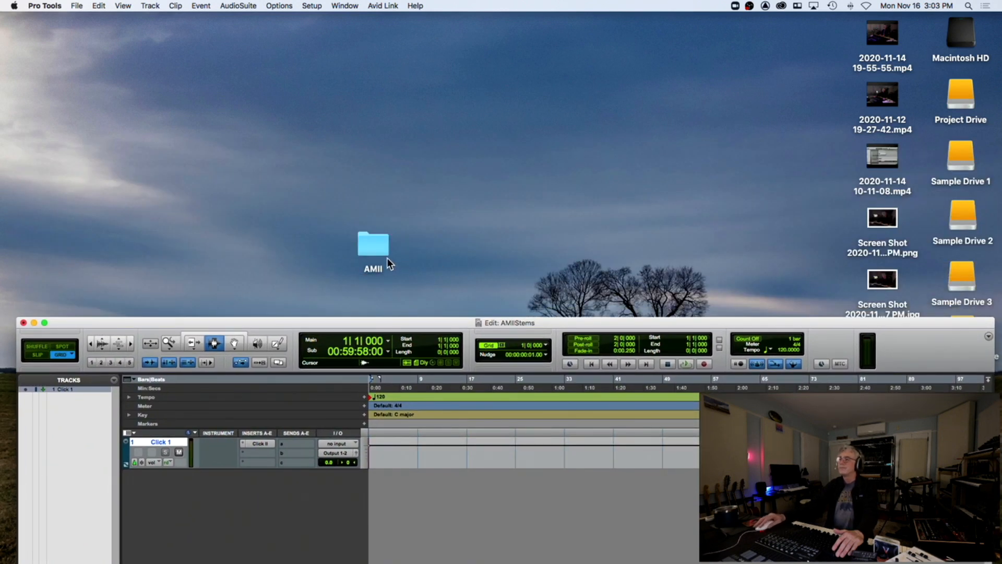
In AMII > AMII_Stems110BPM_11-16-20_PC, rename Click Audio_02.wav to Click Audio110BPM.wav, then close the window
double_click(374, 249)
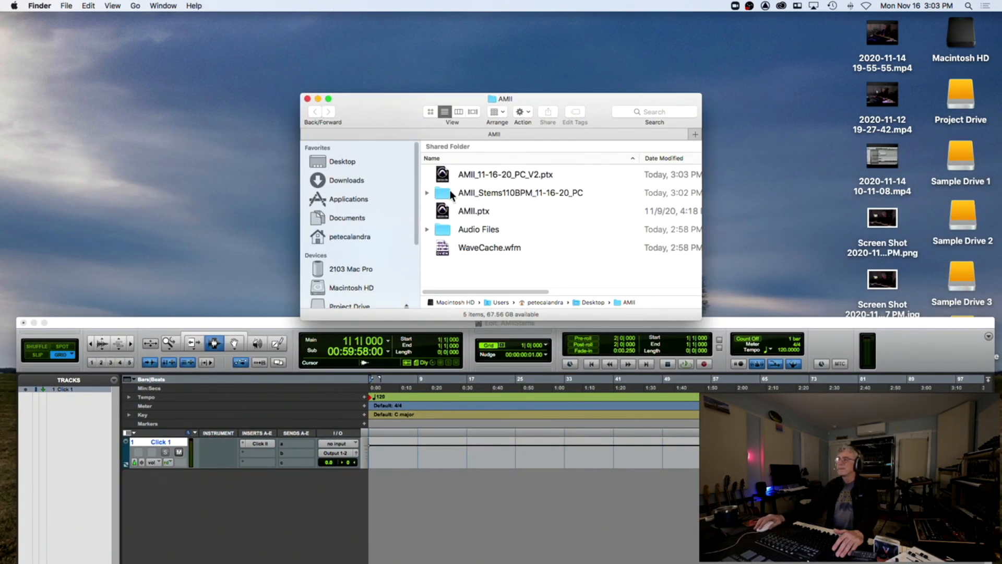
double_click(447, 195)
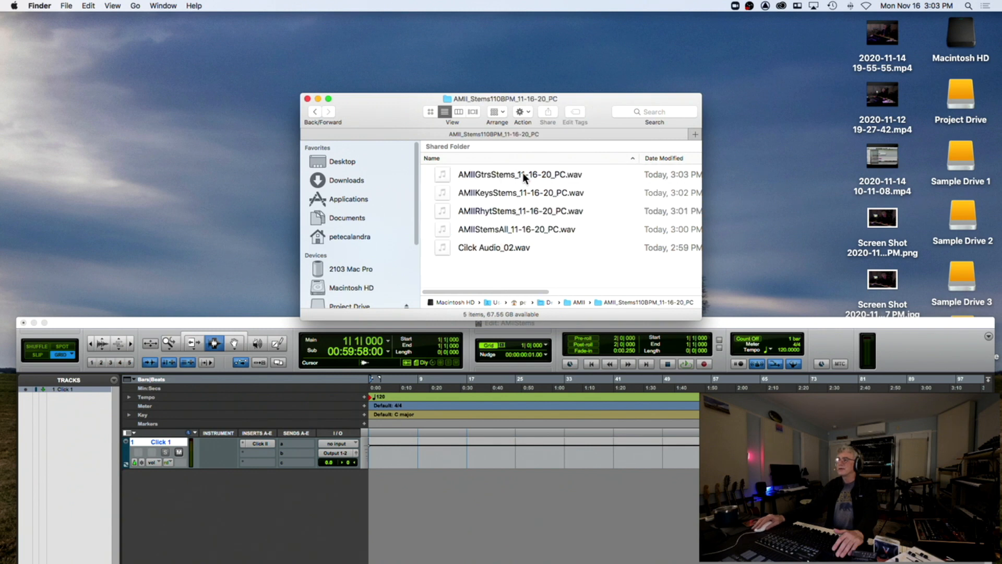
click(504, 250)
click(504, 248)
click(501, 248)
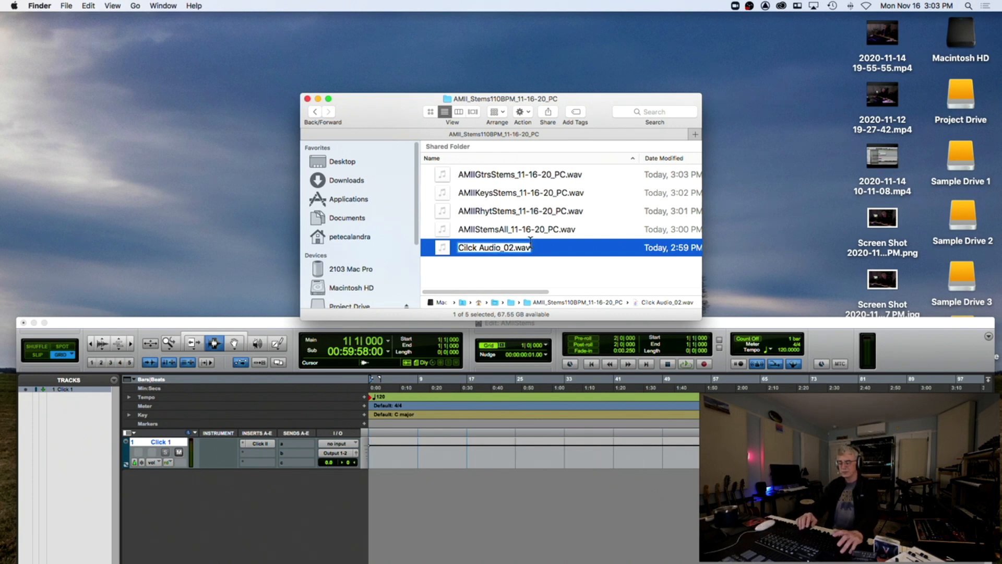
text(110BPM)
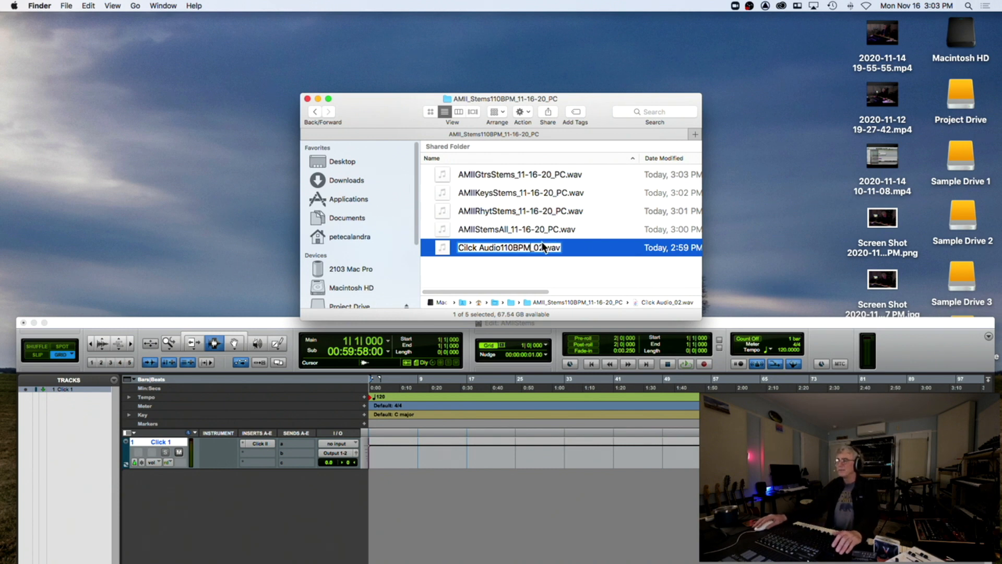
drag(531, 247, 544, 247)
key(BackSpace)
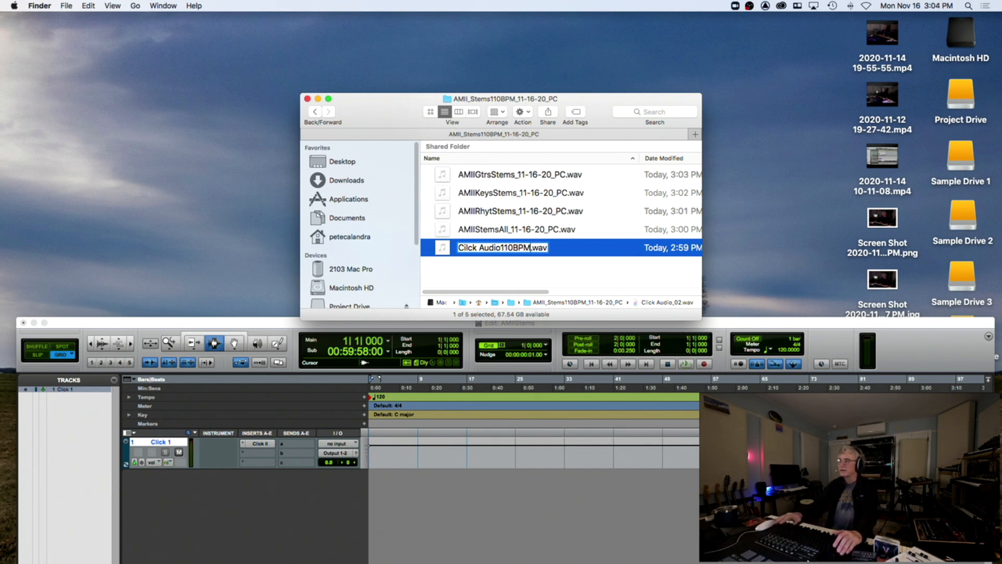
click(508, 177)
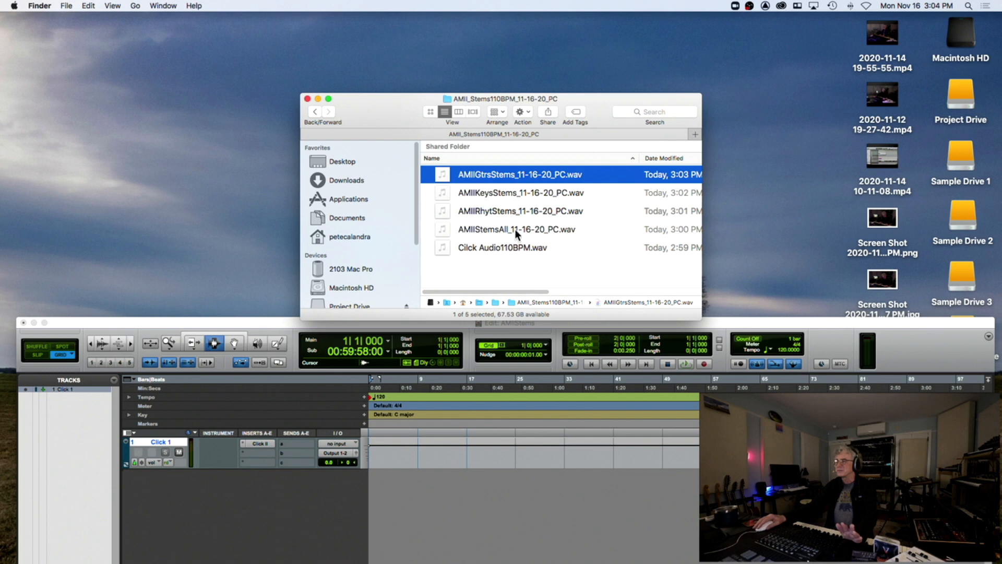
click(503, 247)
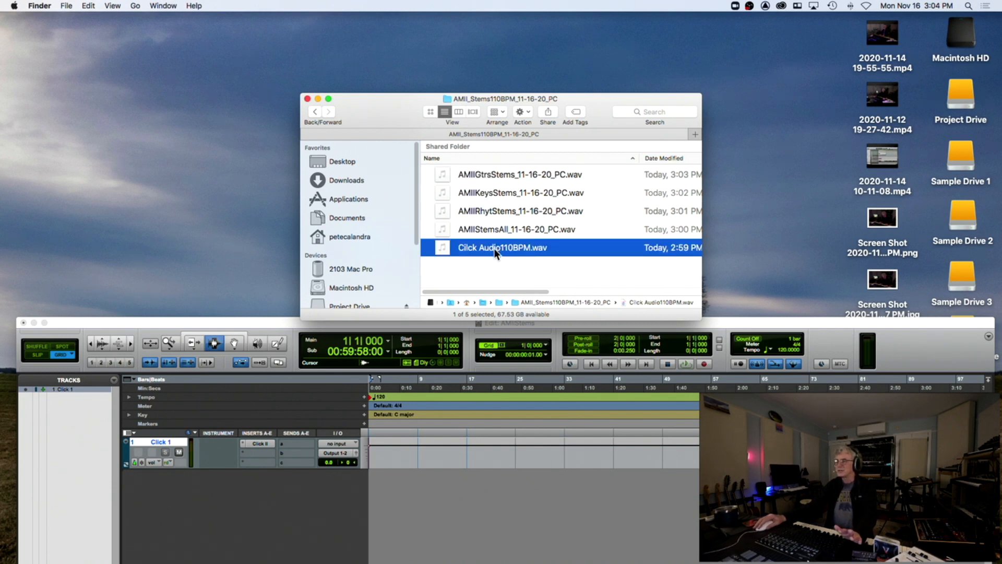
click(308, 99)
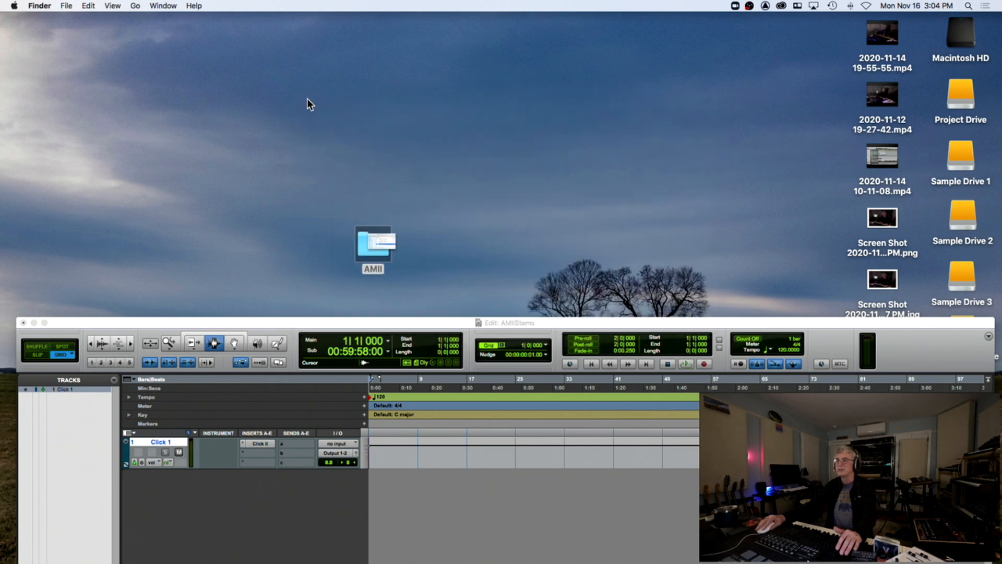
Compress AMII_Stems110BPM_11-16-20_PC to a zip, move it to the Desktop, and expand it to check
double_click(373, 248)
click(442, 197)
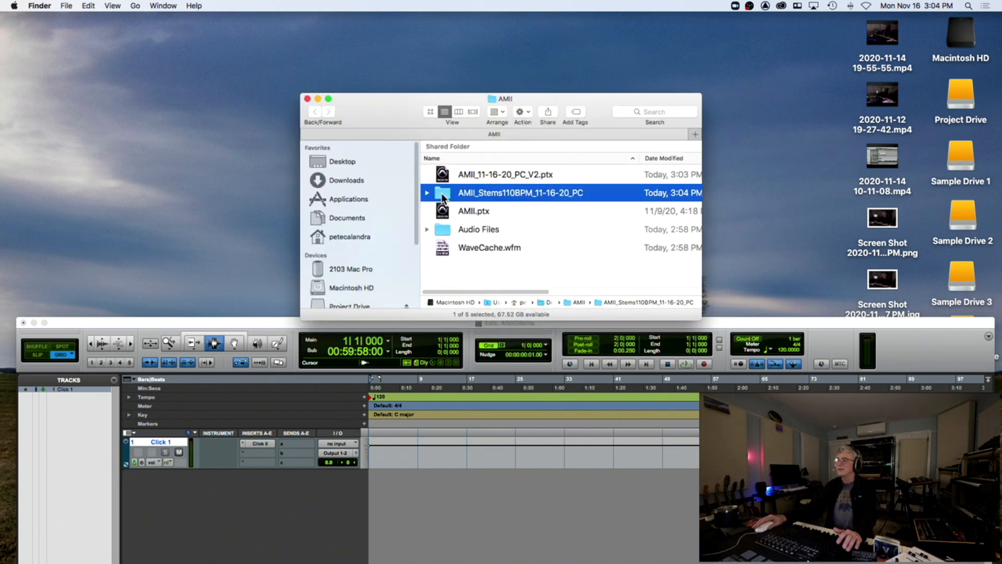
right_click(442, 197)
click(478, 252)
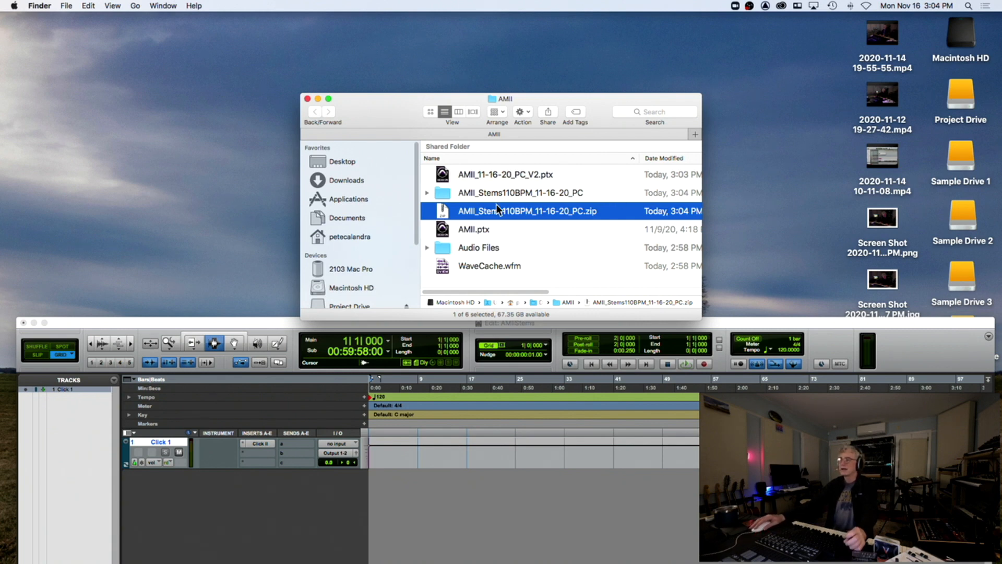
drag(444, 214, 759, 162)
double_click(758, 162)
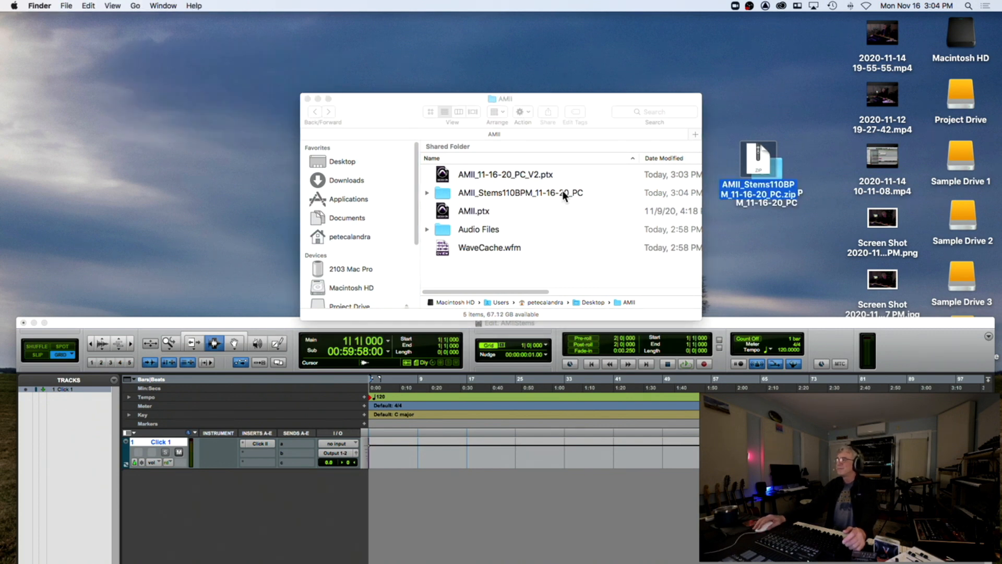
drag(274, 326, 274, 22)
Set a 110 BPM tempo at the session start
click(364, 92)
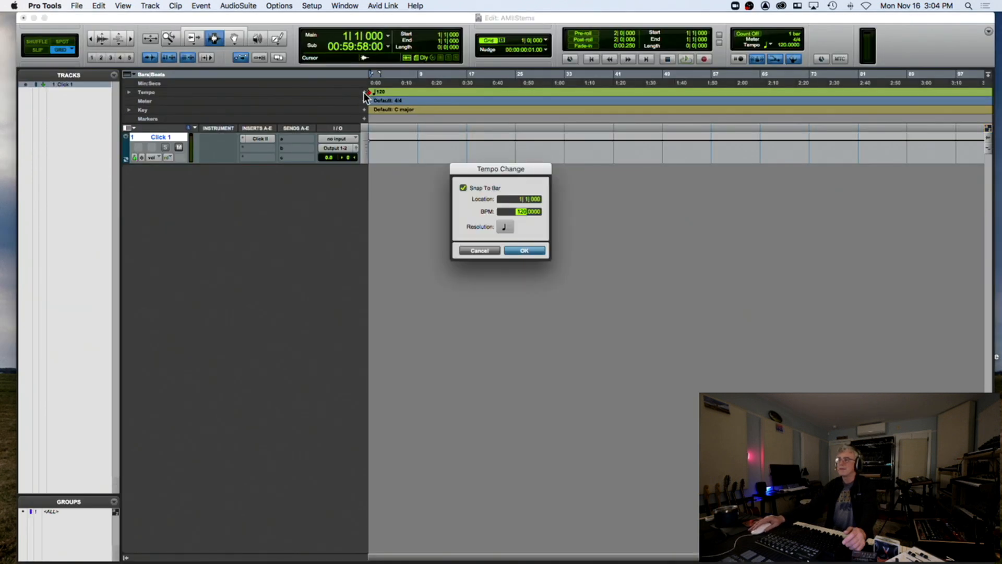
text(110)
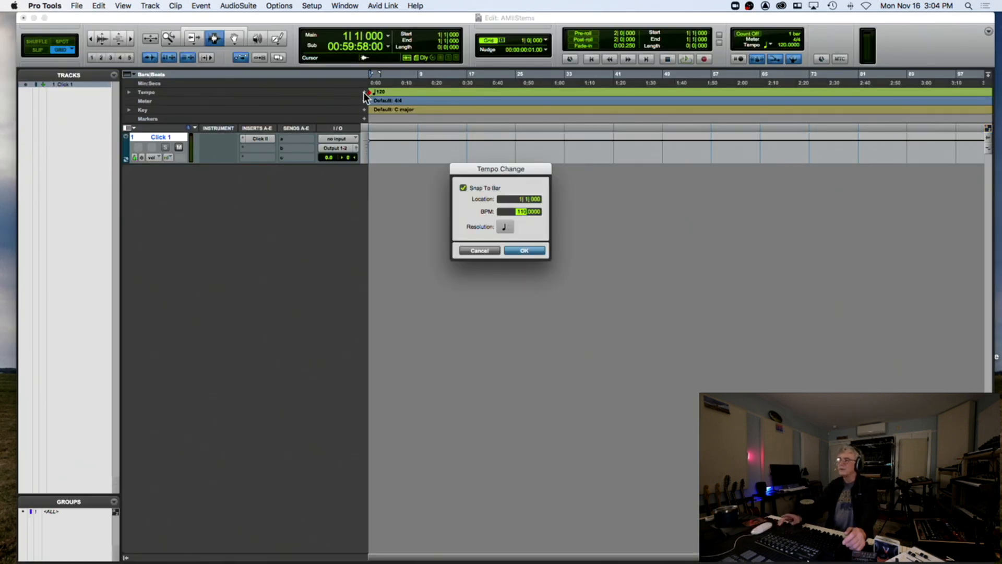
key(Return)
Add all five WAV files from the 110 BPM stems folder to the audio import list
click(80, 6)
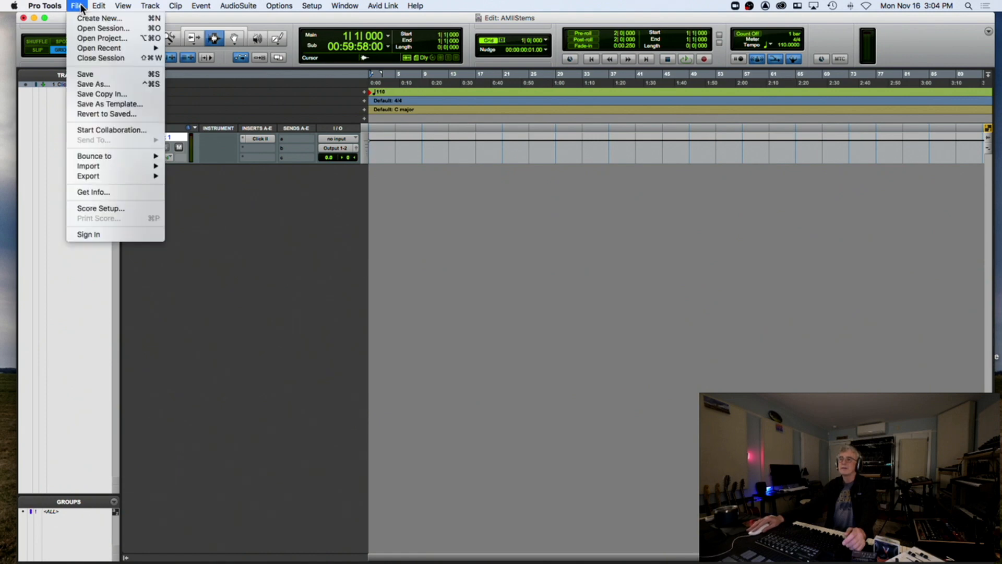
mouse_move(83, 162)
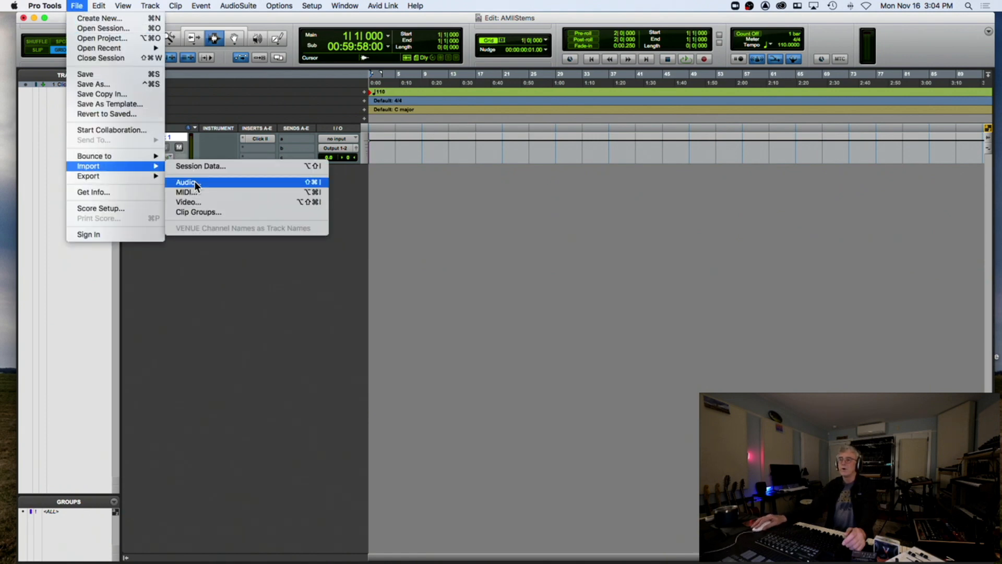
click(189, 182)
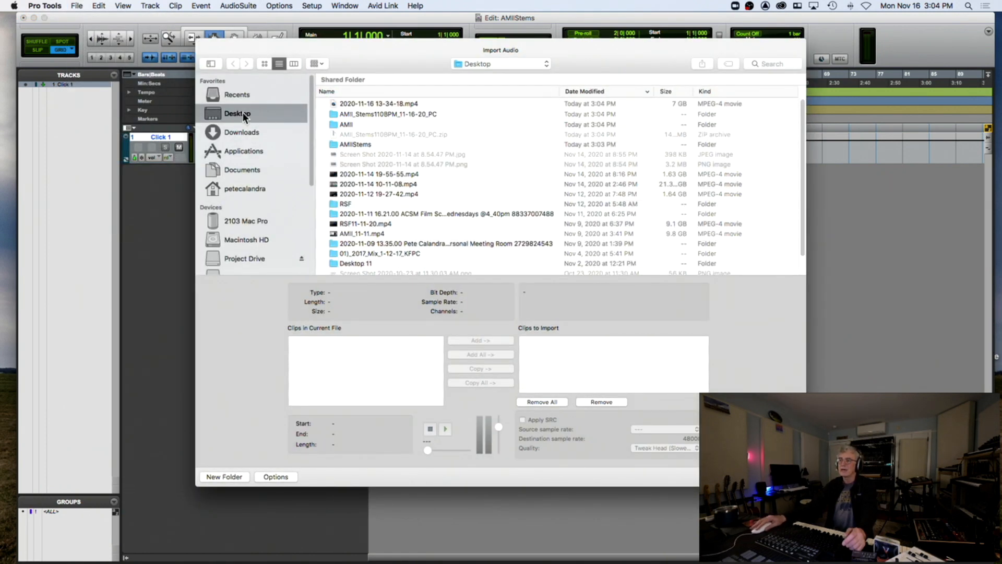
double_click(374, 112)
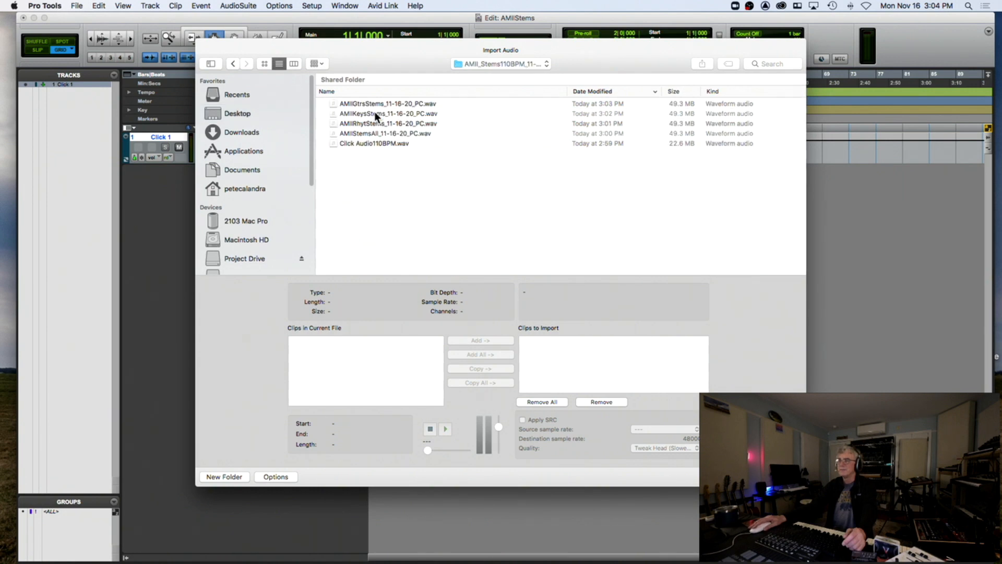
click(373, 103)
shift+click(383, 143)
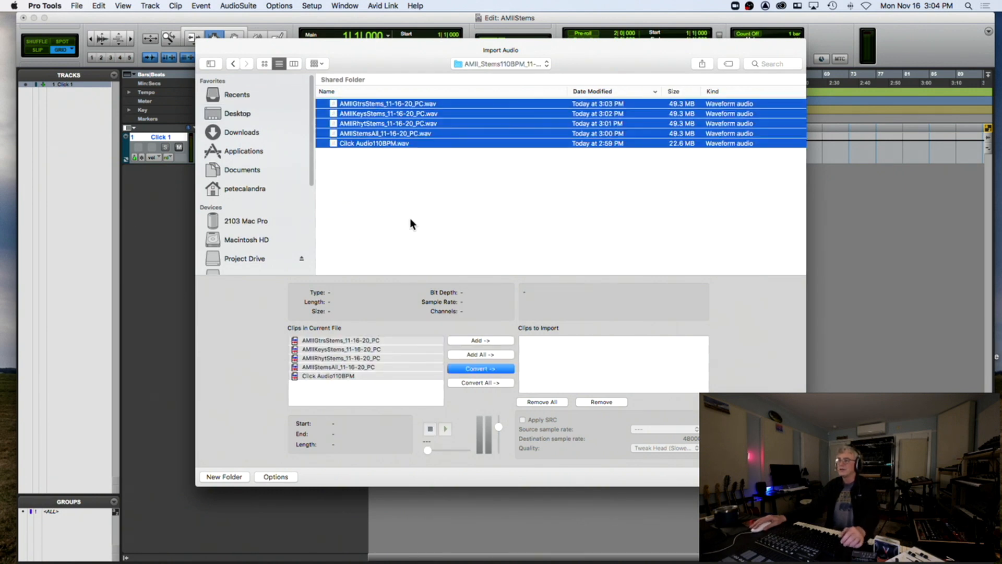
click(476, 368)
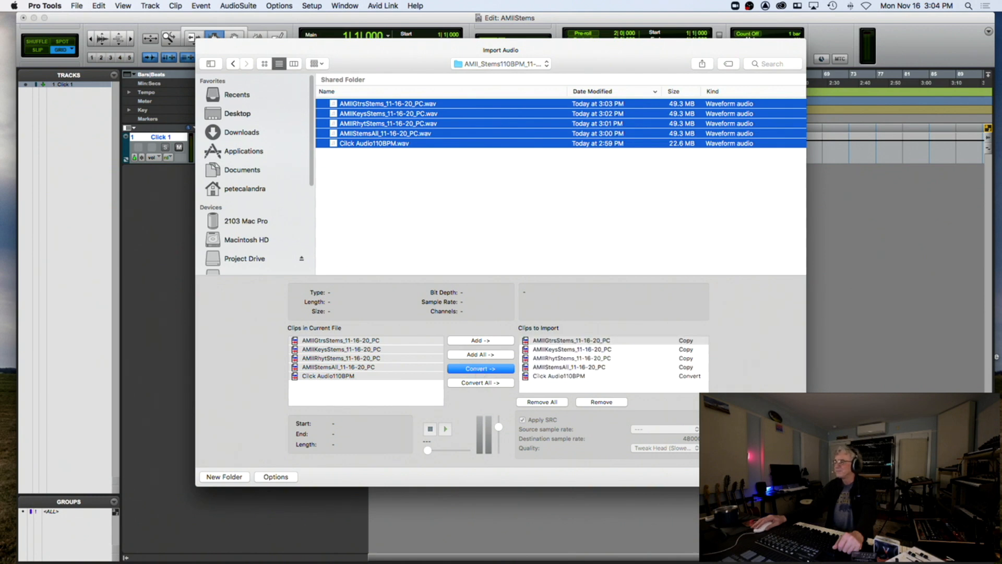
Import them into the Audio Files folder as new tracks placed at session start
click(781, 477)
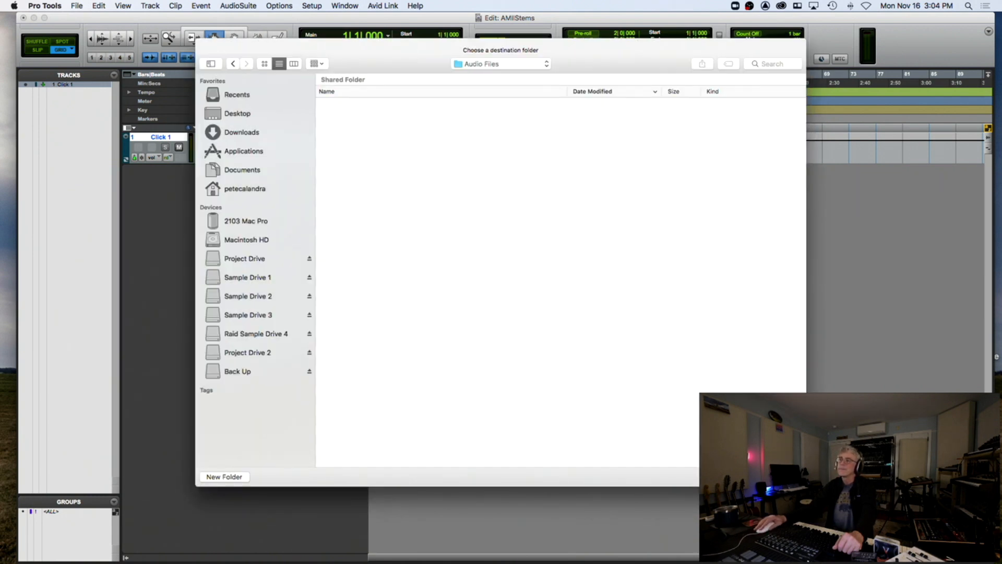
click(781, 477)
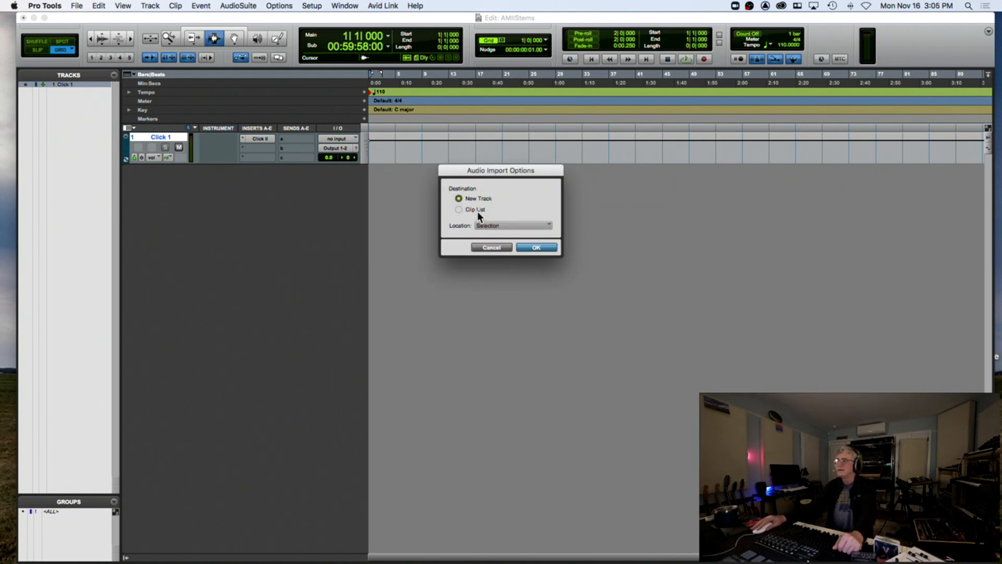
click(490, 225)
click(493, 209)
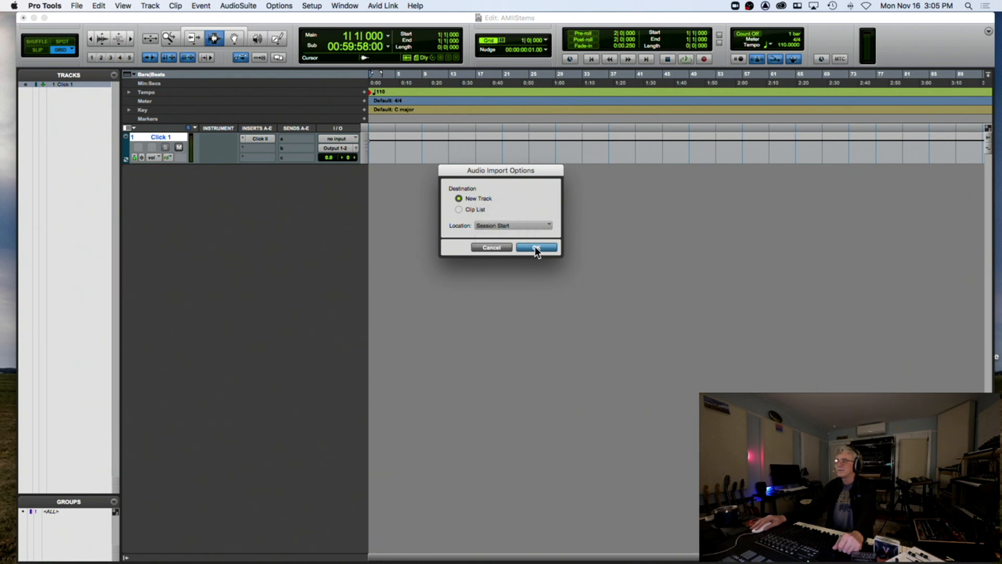
click(536, 248)
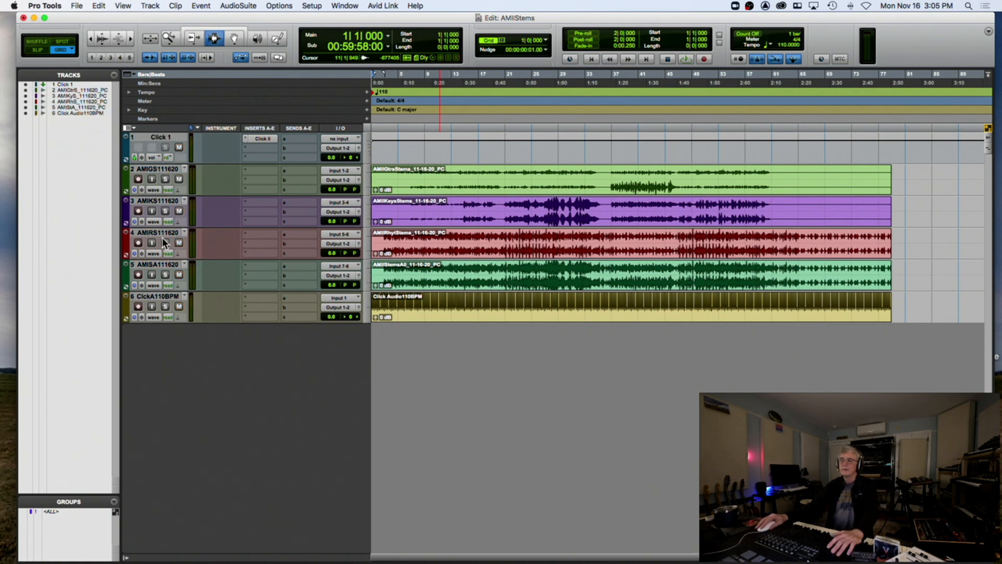
Move the ClickA110BPM track up to second position and set the play point at bar 3
click(155, 297)
drag(154, 298, 157, 169)
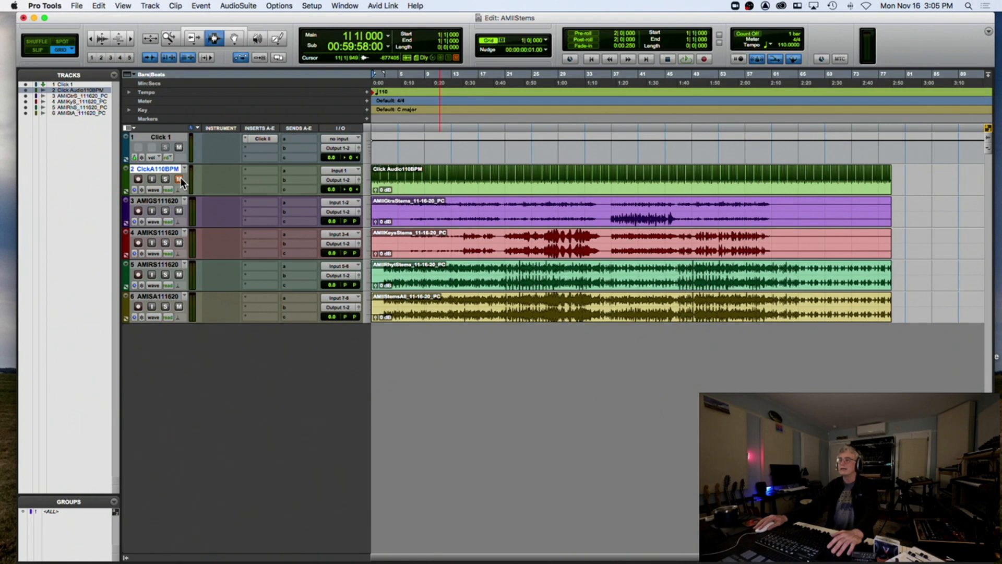
click(383, 238)
Play from bar 3 zoomed in, mute the all-stems track, then stop and select AMISA111620
key(space)
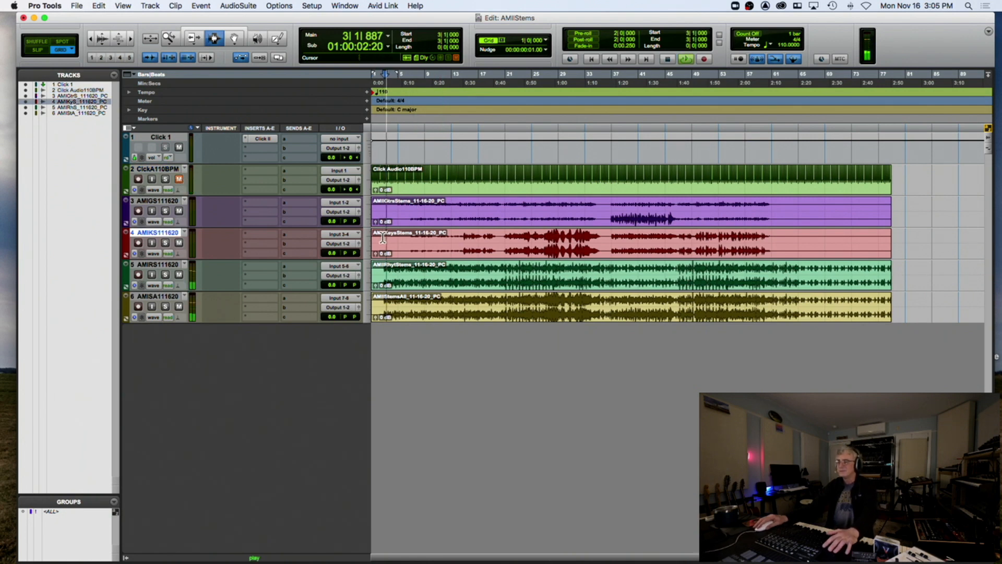
key(t)
key(t)
key(t)
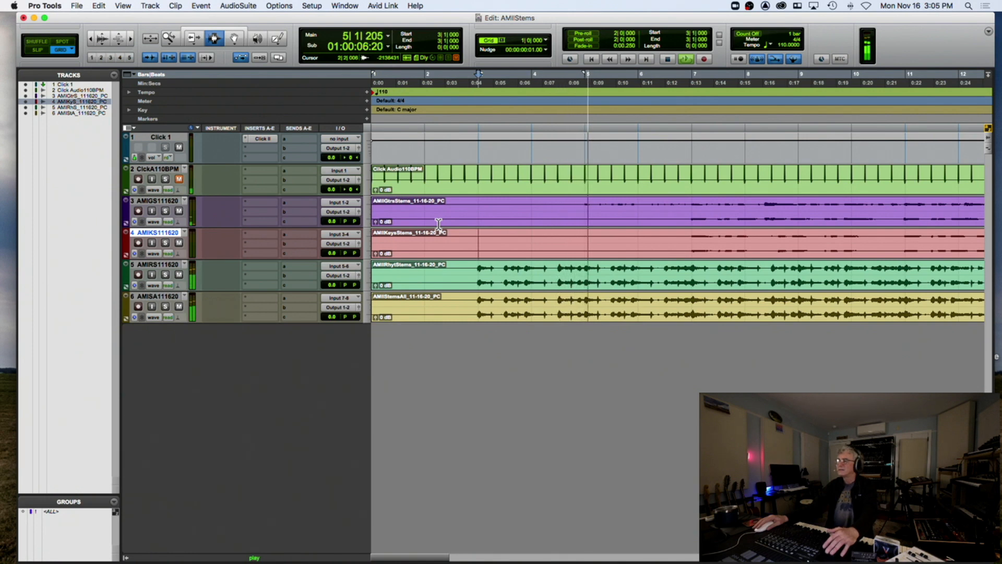
click(179, 307)
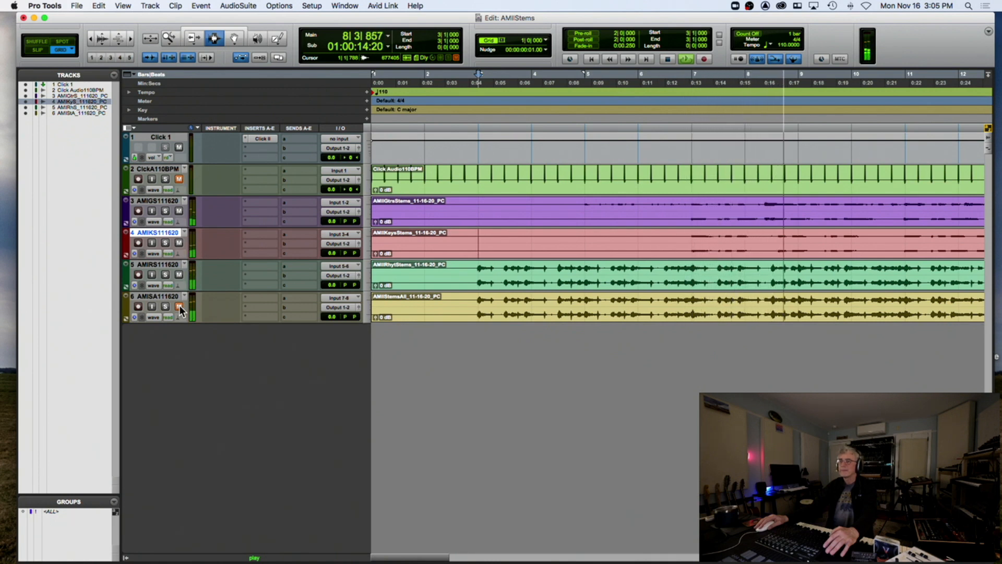
key(space)
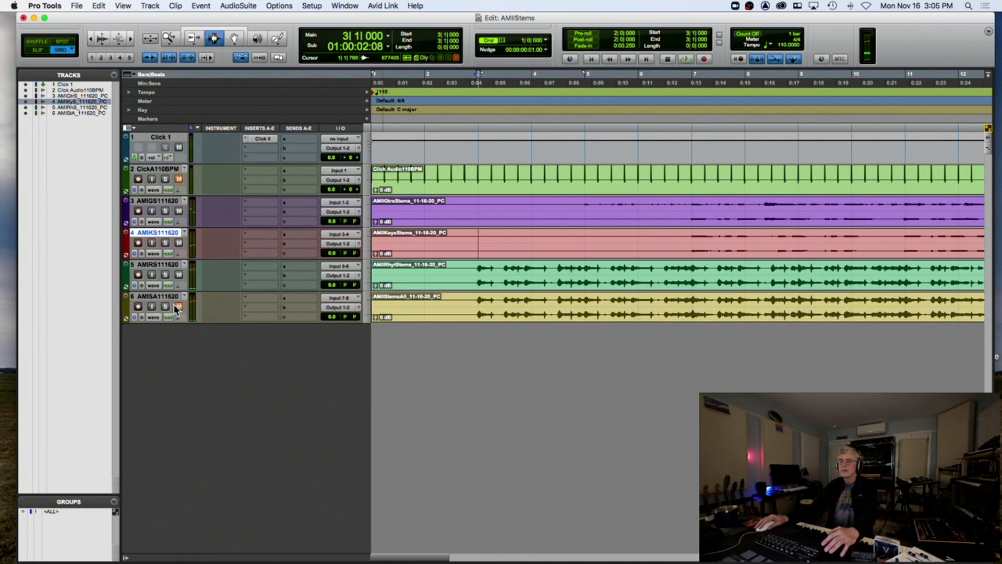
click(148, 298)
Delete the all-stems track from the session
right_click(148, 299)
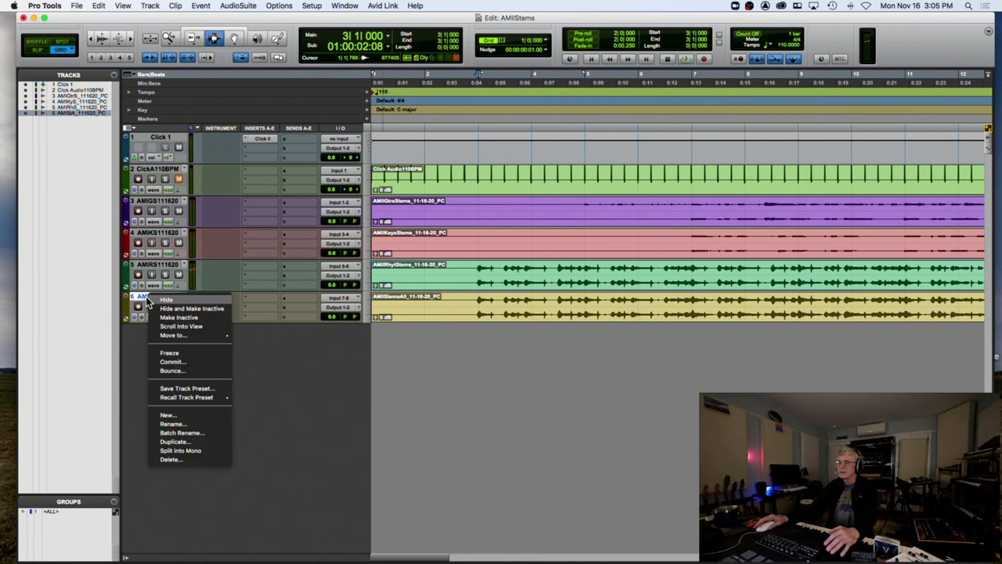
click(191, 460)
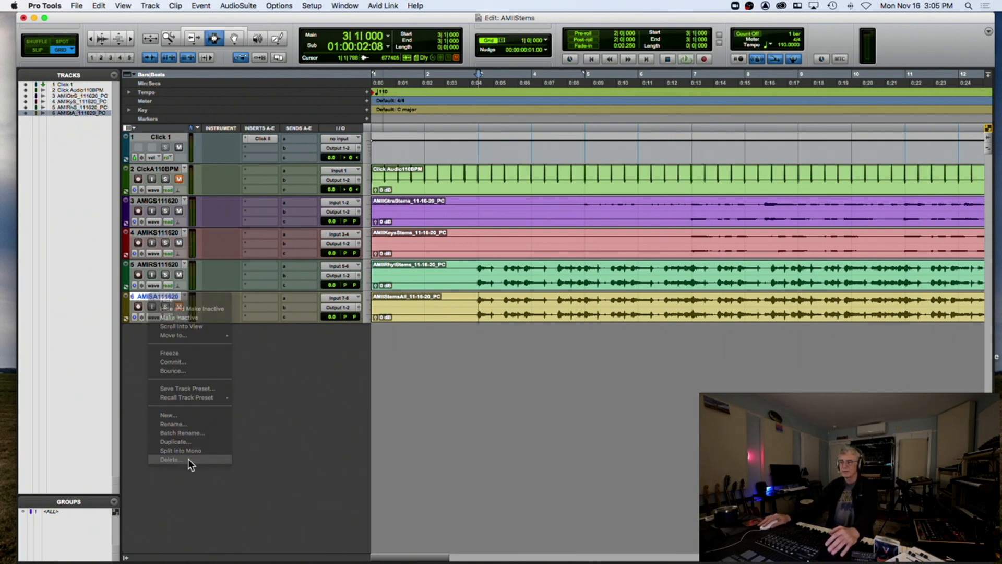
click(592, 240)
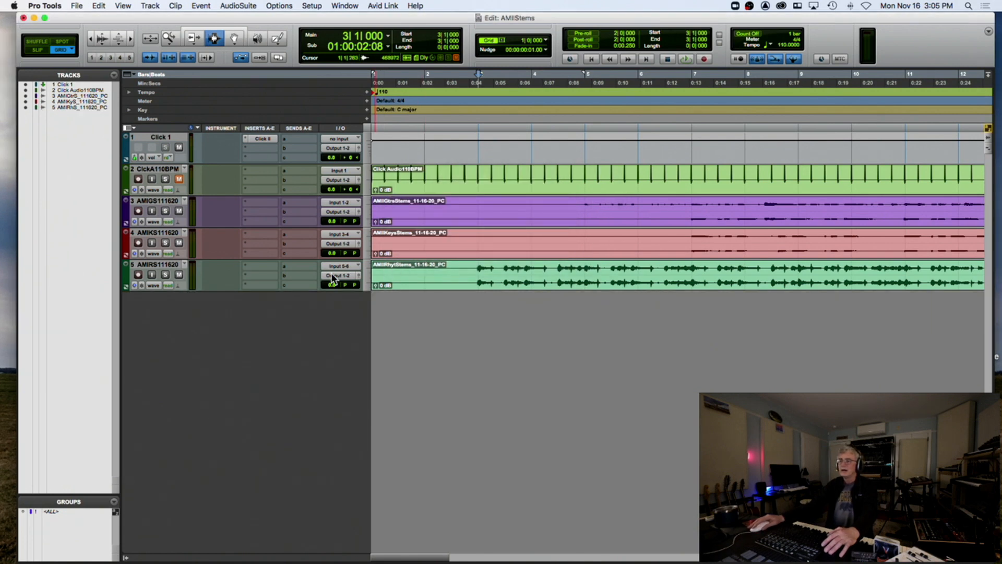
Zoom out to the whole song and audition the remaining stems from bar 31
key(r)
key(r)
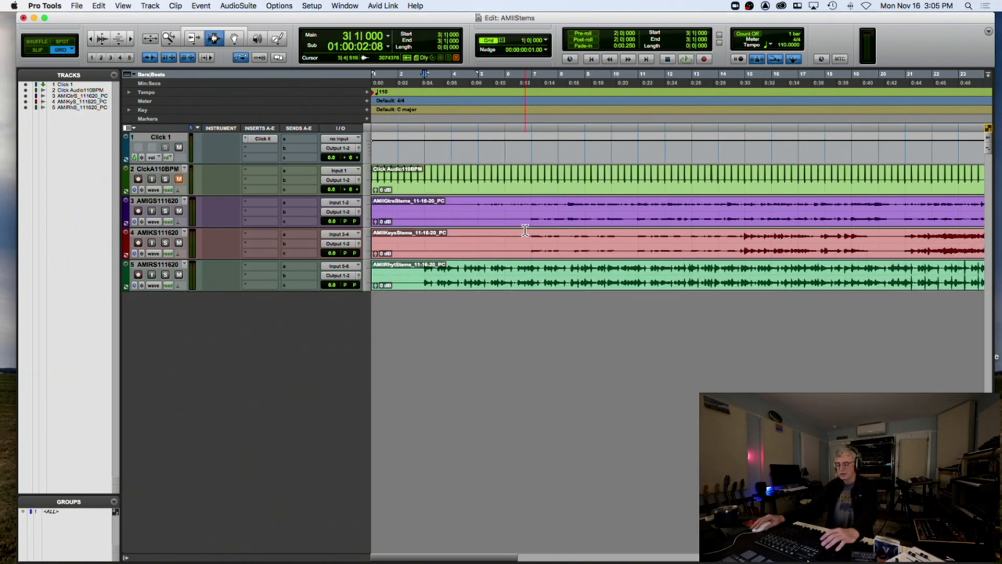
key(r)
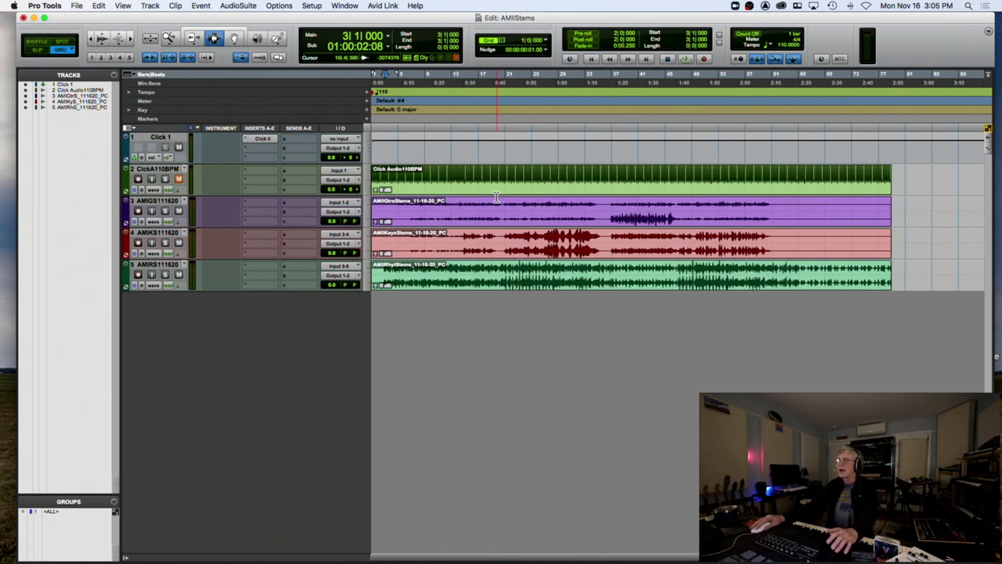
click(593, 235)
drag(605, 223, 610, 220)
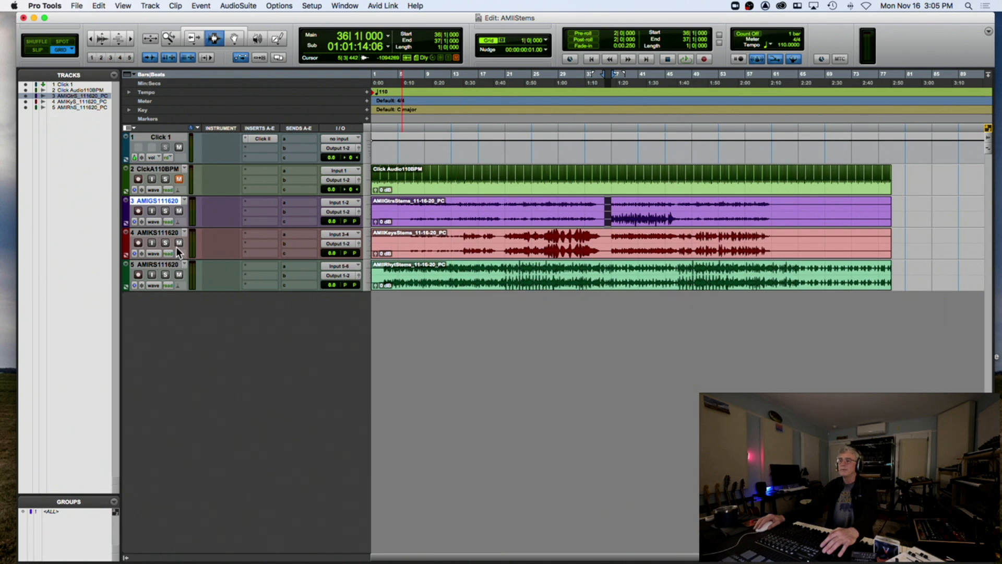
click(575, 242)
key(space)
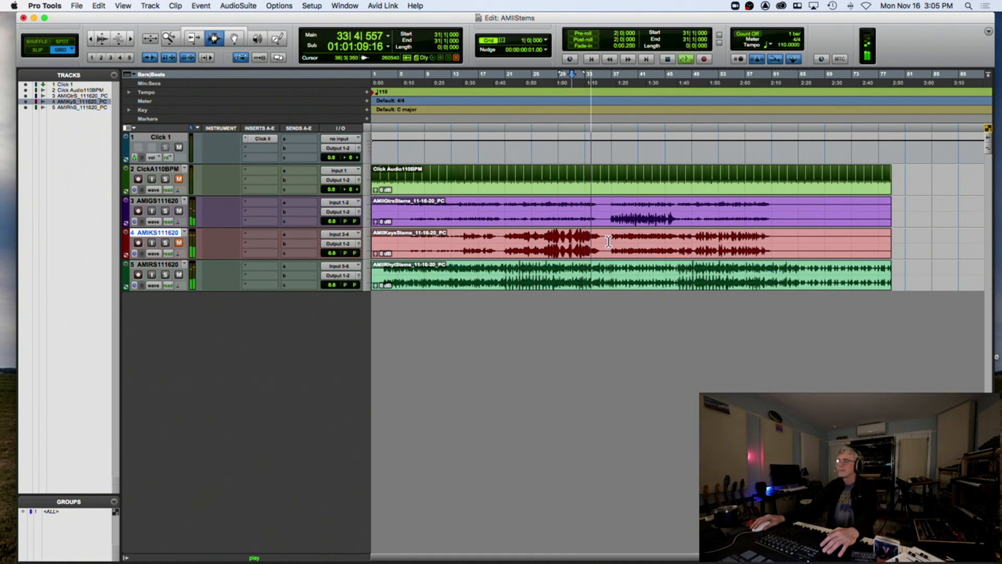
click(610, 238)
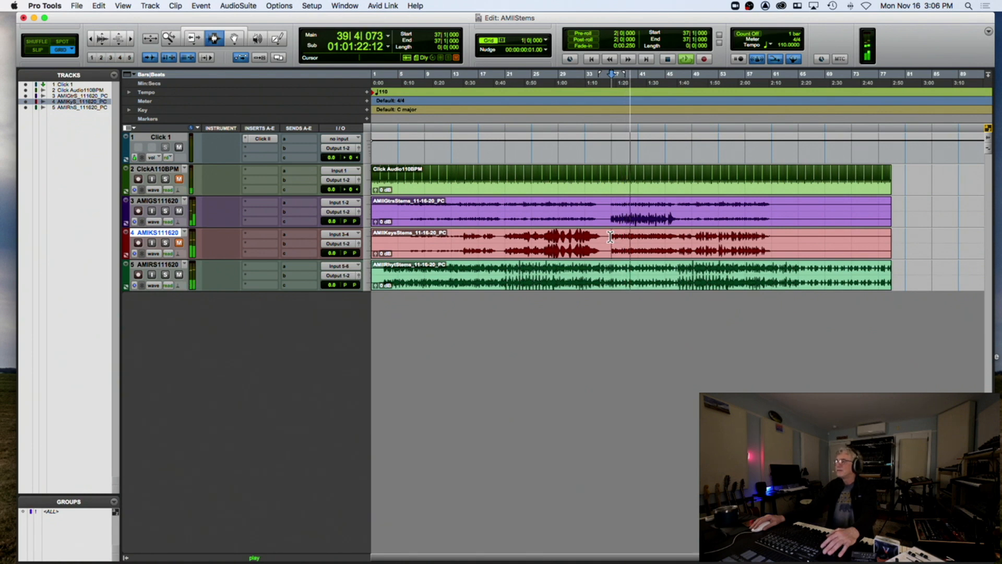
key(space)
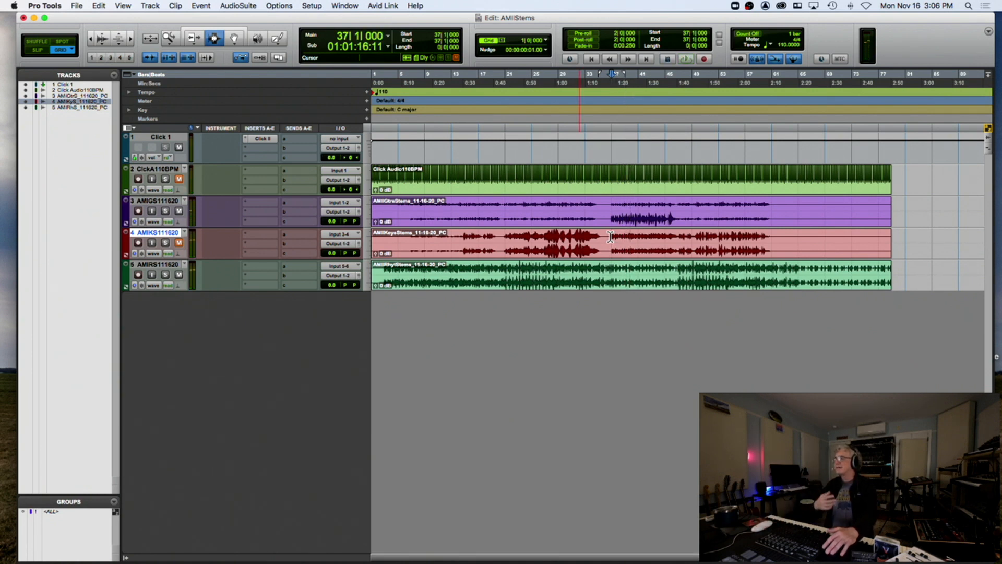